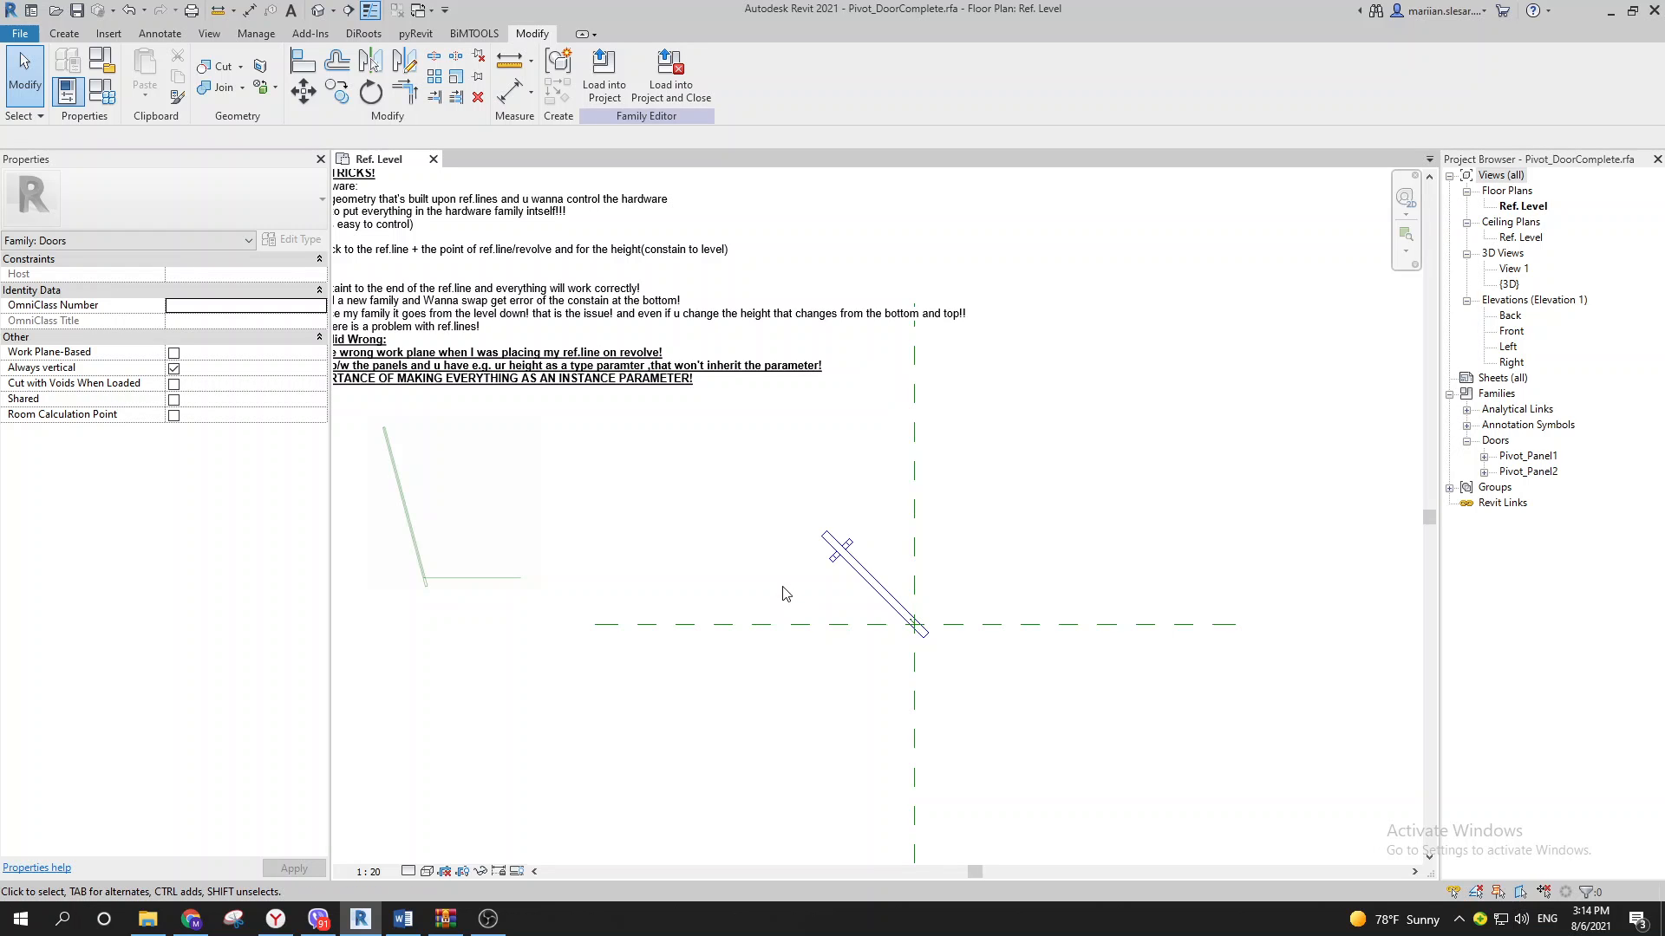
Step: Examine the pivot panel in the Ref. Level plan and the 37.JPG reference image of the angled panel beside the VS text
middle_click_drag(804, 588, 827, 595)
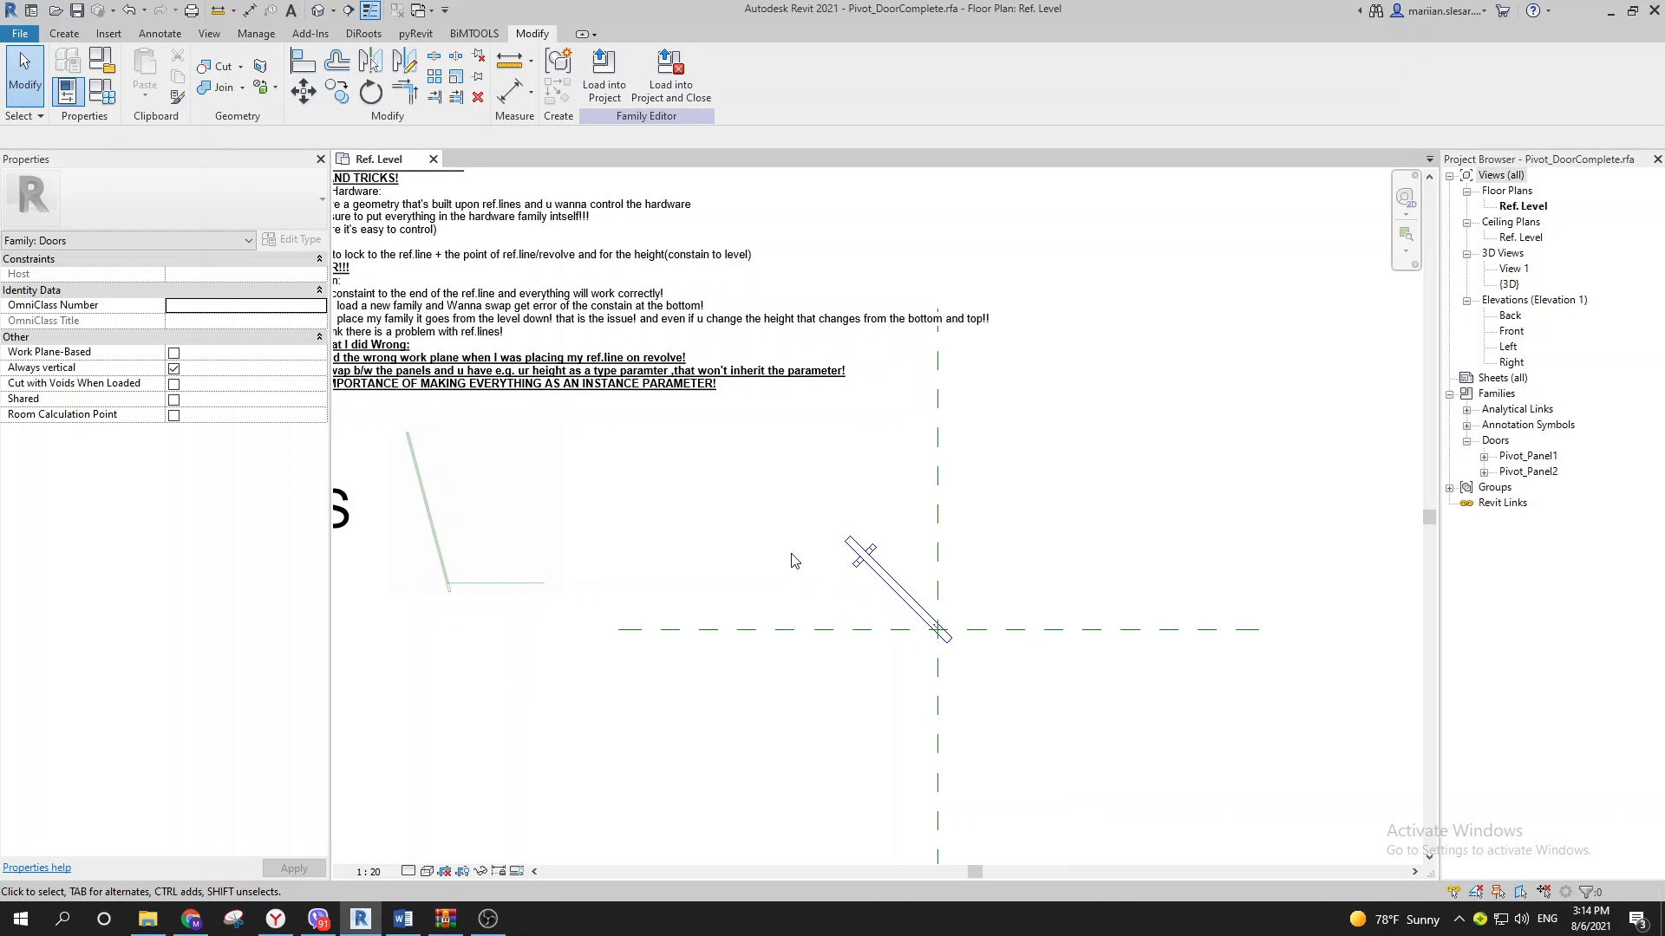
scroll(793, 559, "up", 2)
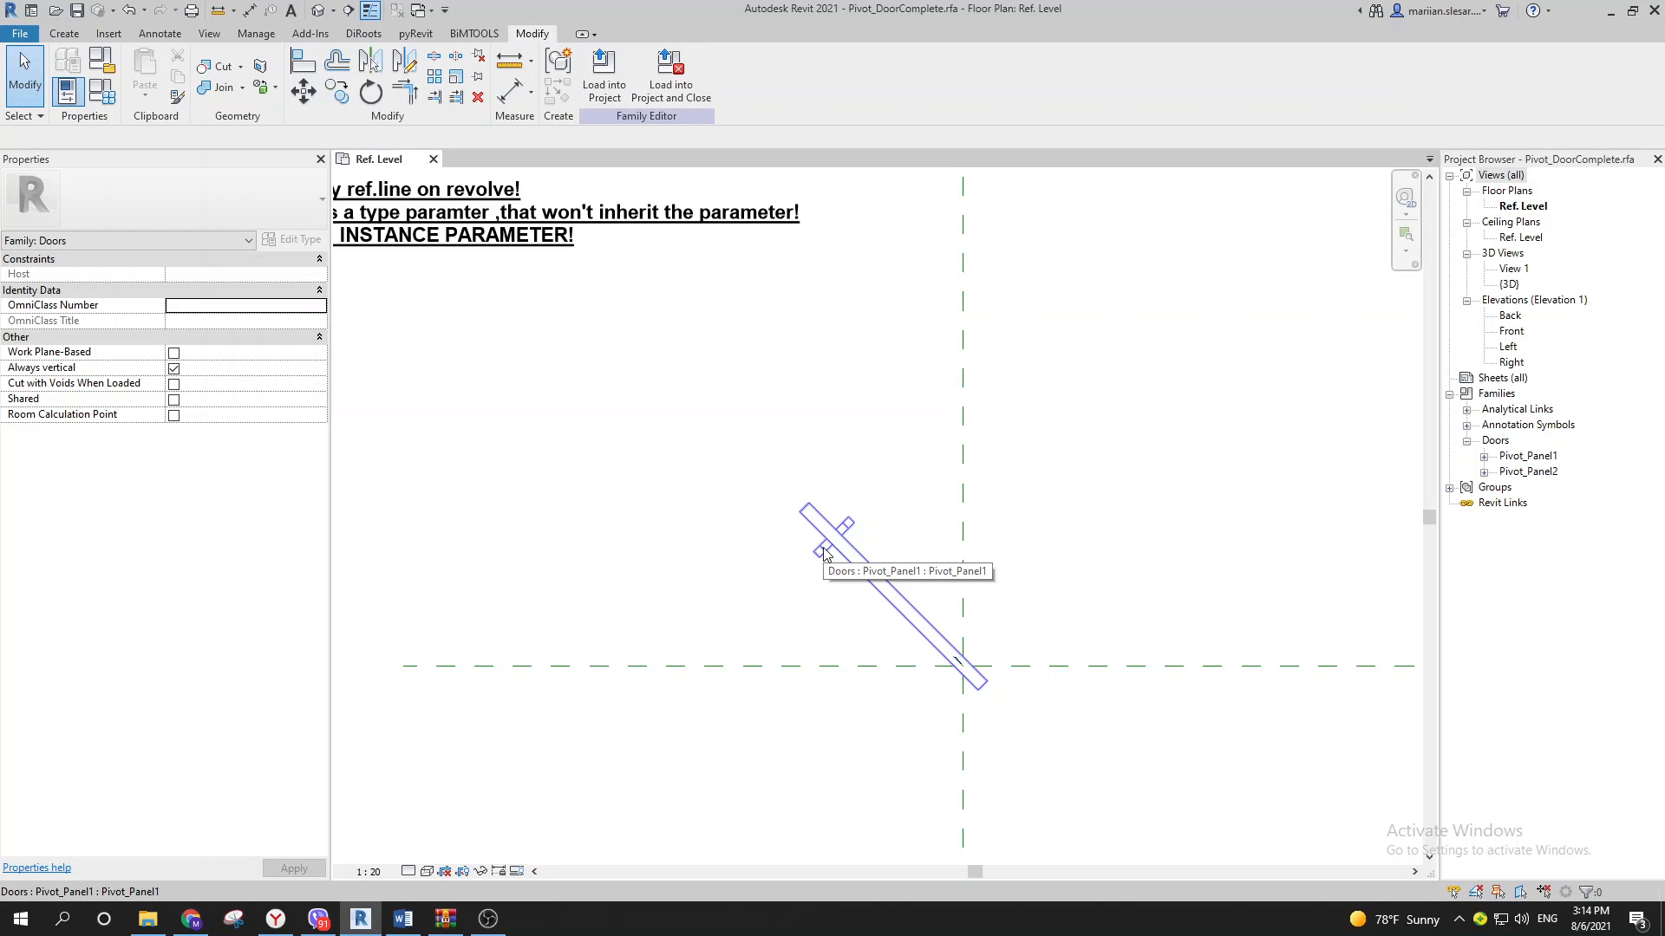
scroll(797, 560, "down", 4)
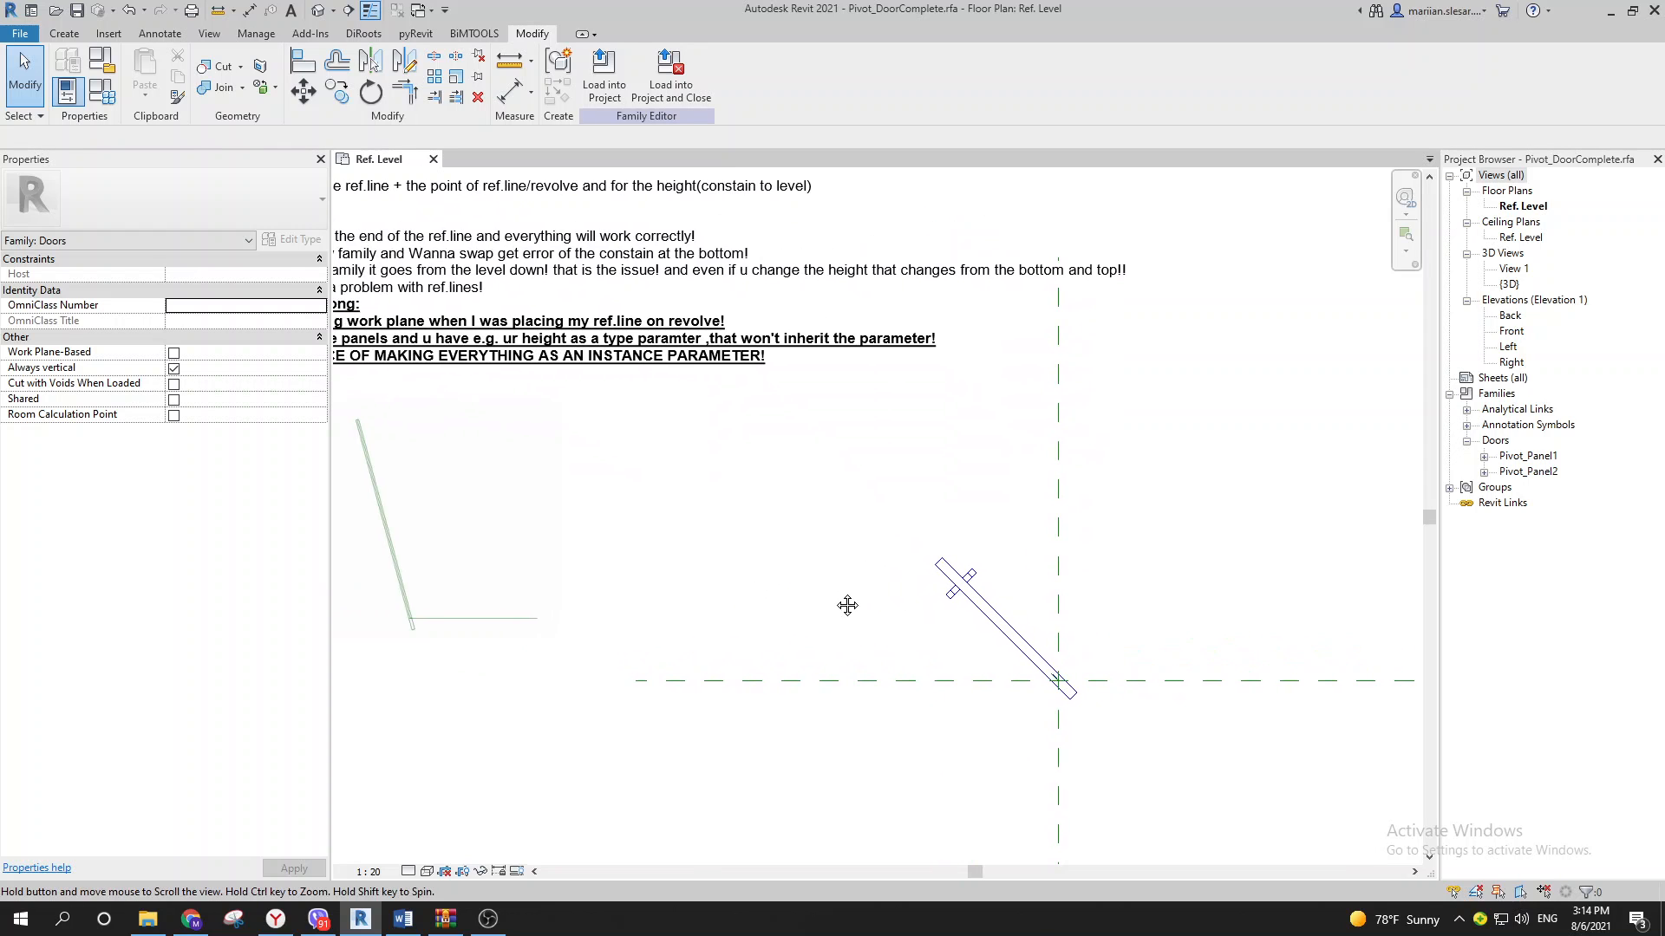
scroll(755, 567, "down", 1)
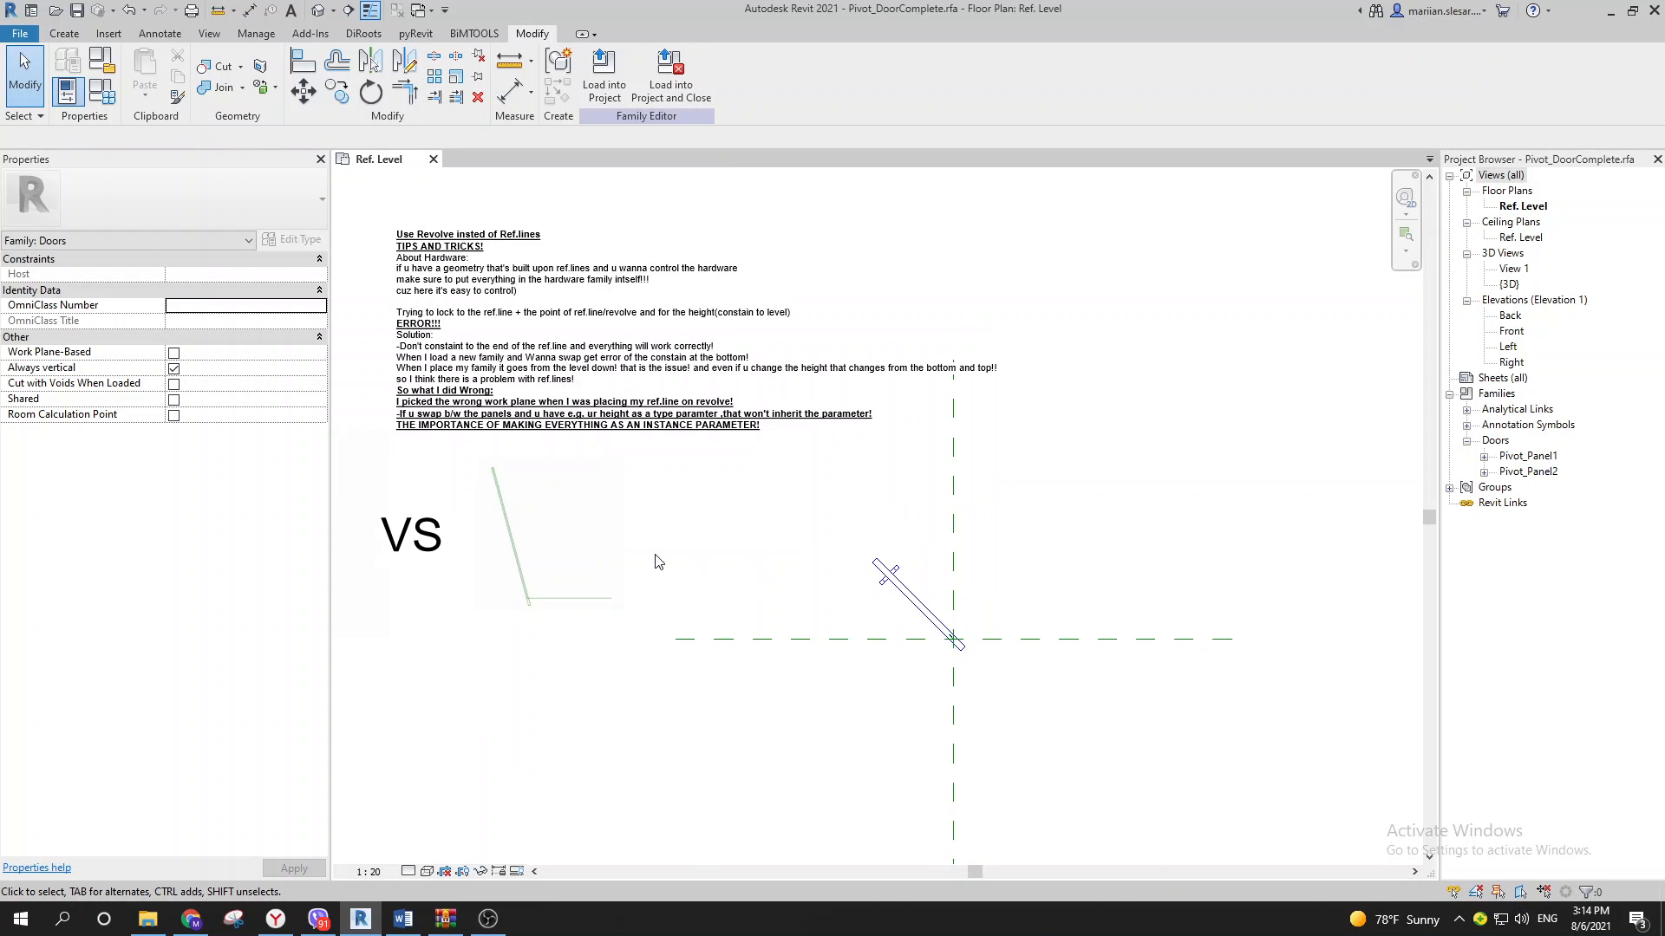
middle_click_drag(658, 562, 709, 564)
scroll(720, 568, "up", 5)
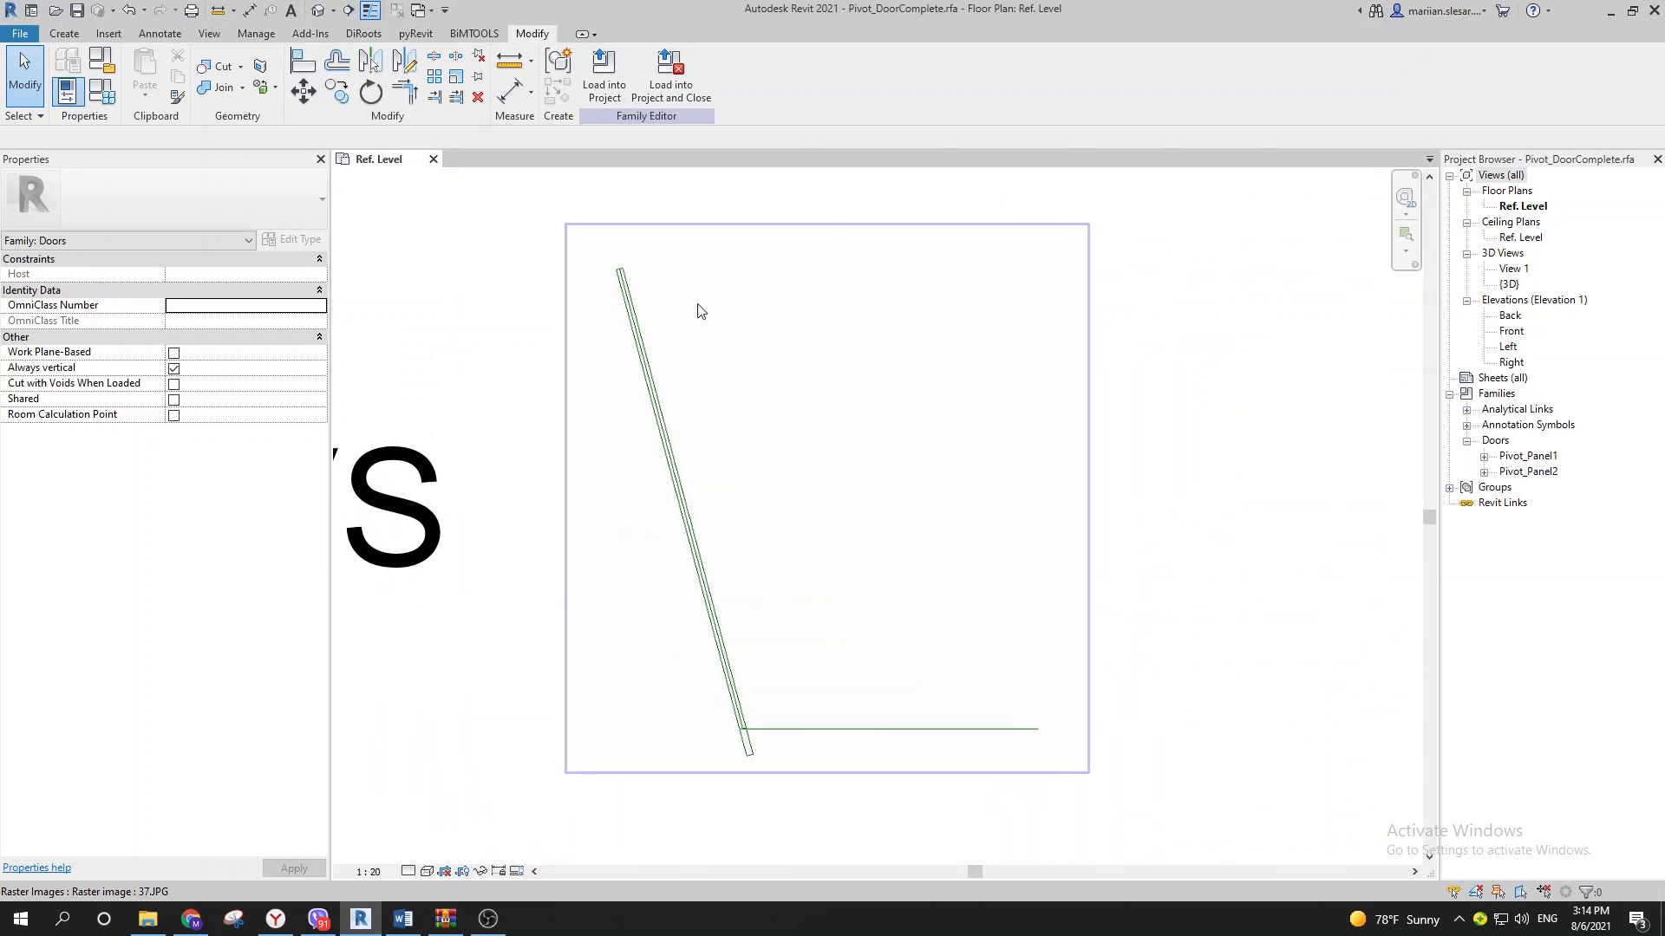
middle_click_drag(744, 509, 786, 517)
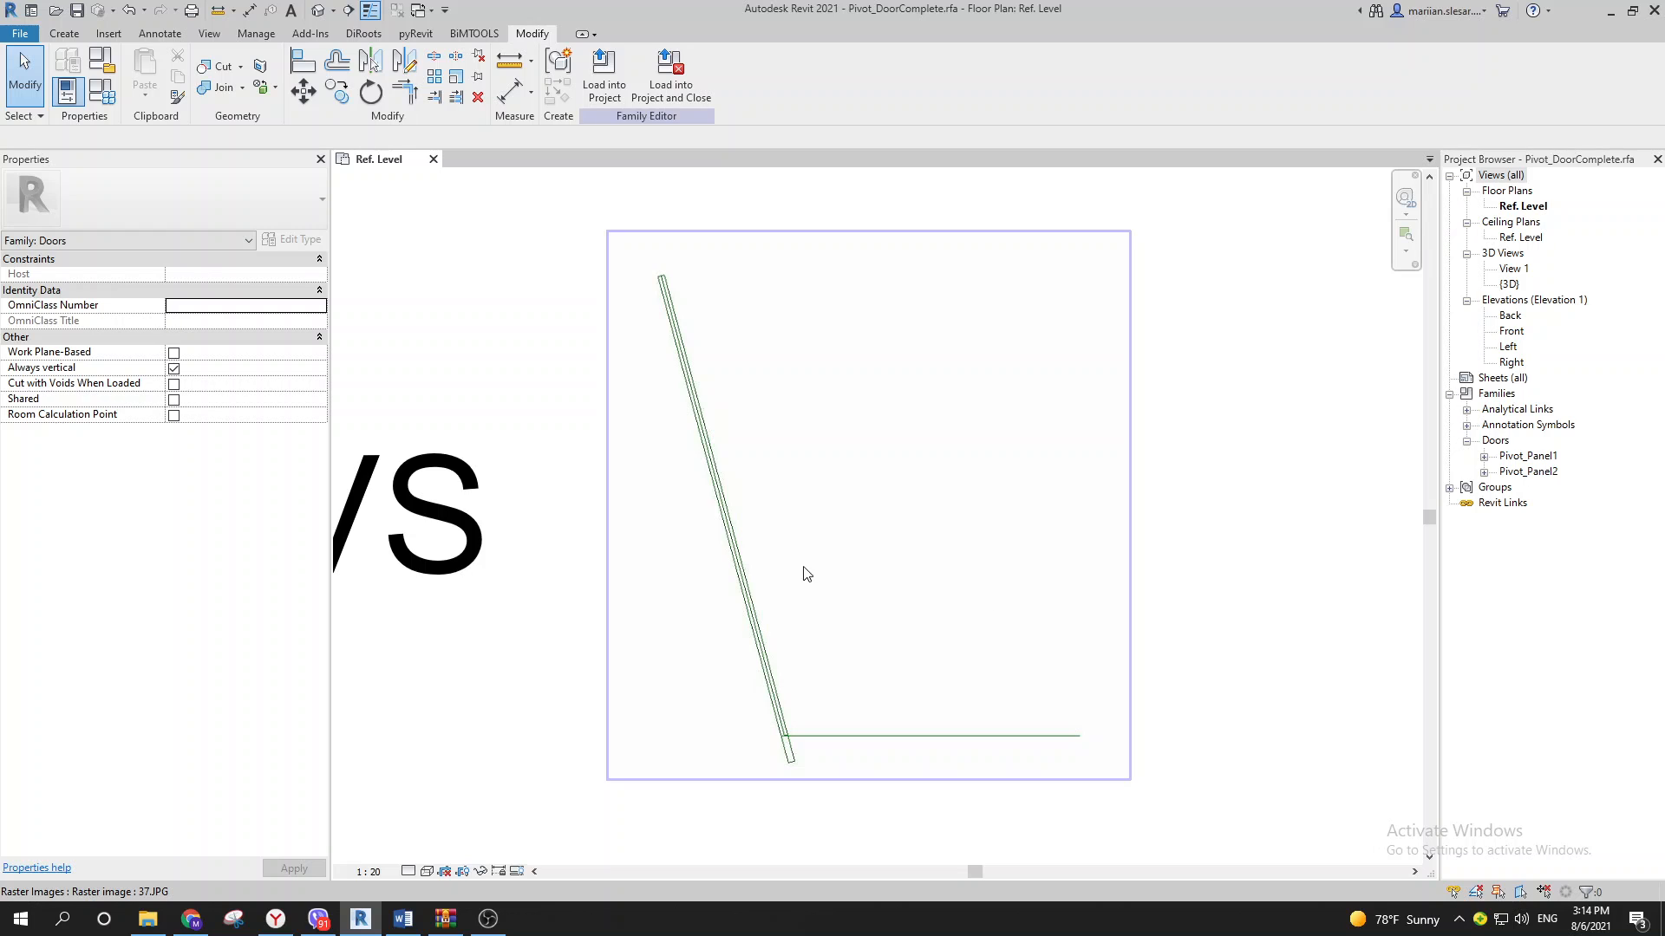
scroll(812, 570, "down", 4)
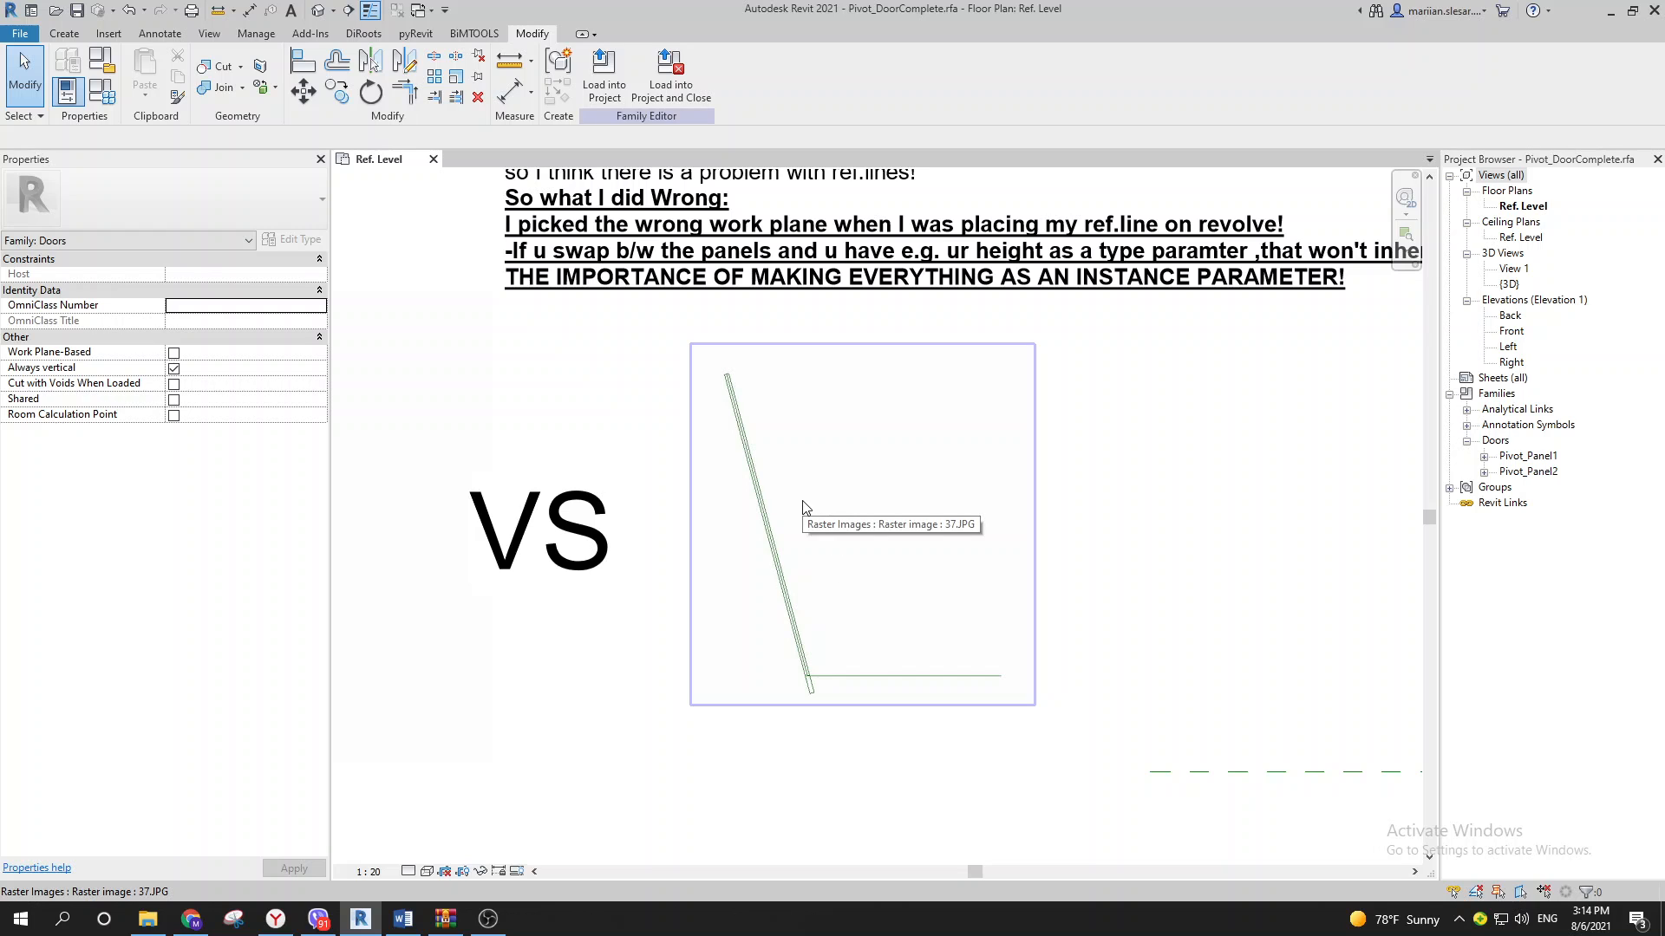
scroll(815, 538, "down", 2)
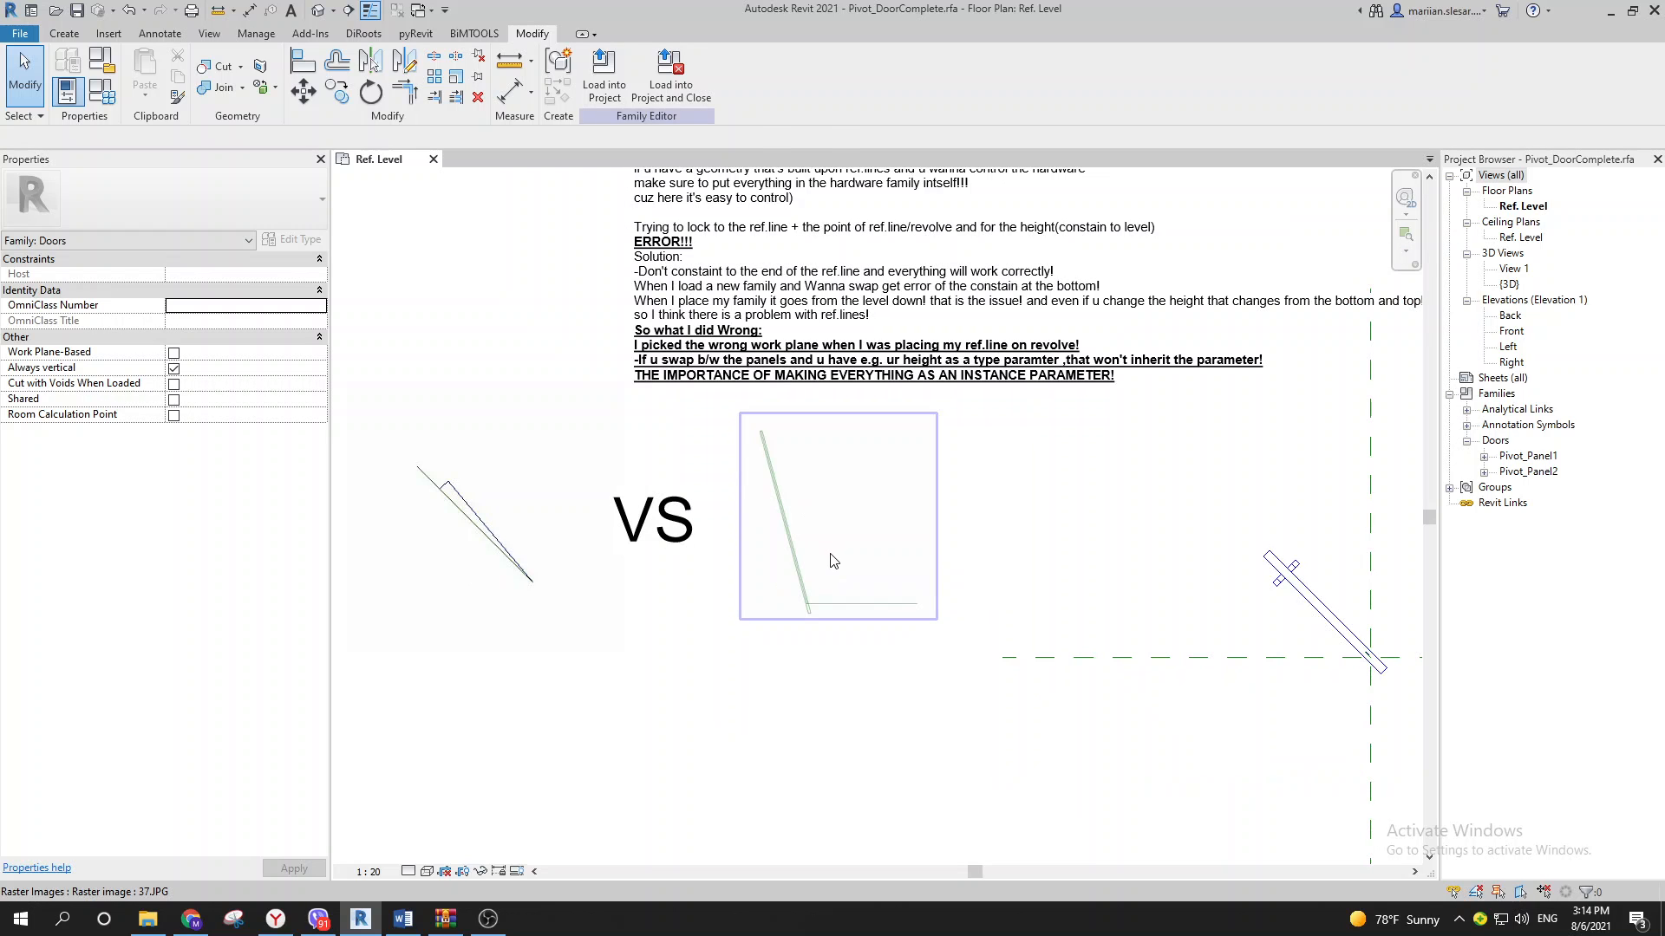
scroll(808, 583, "up", 1)
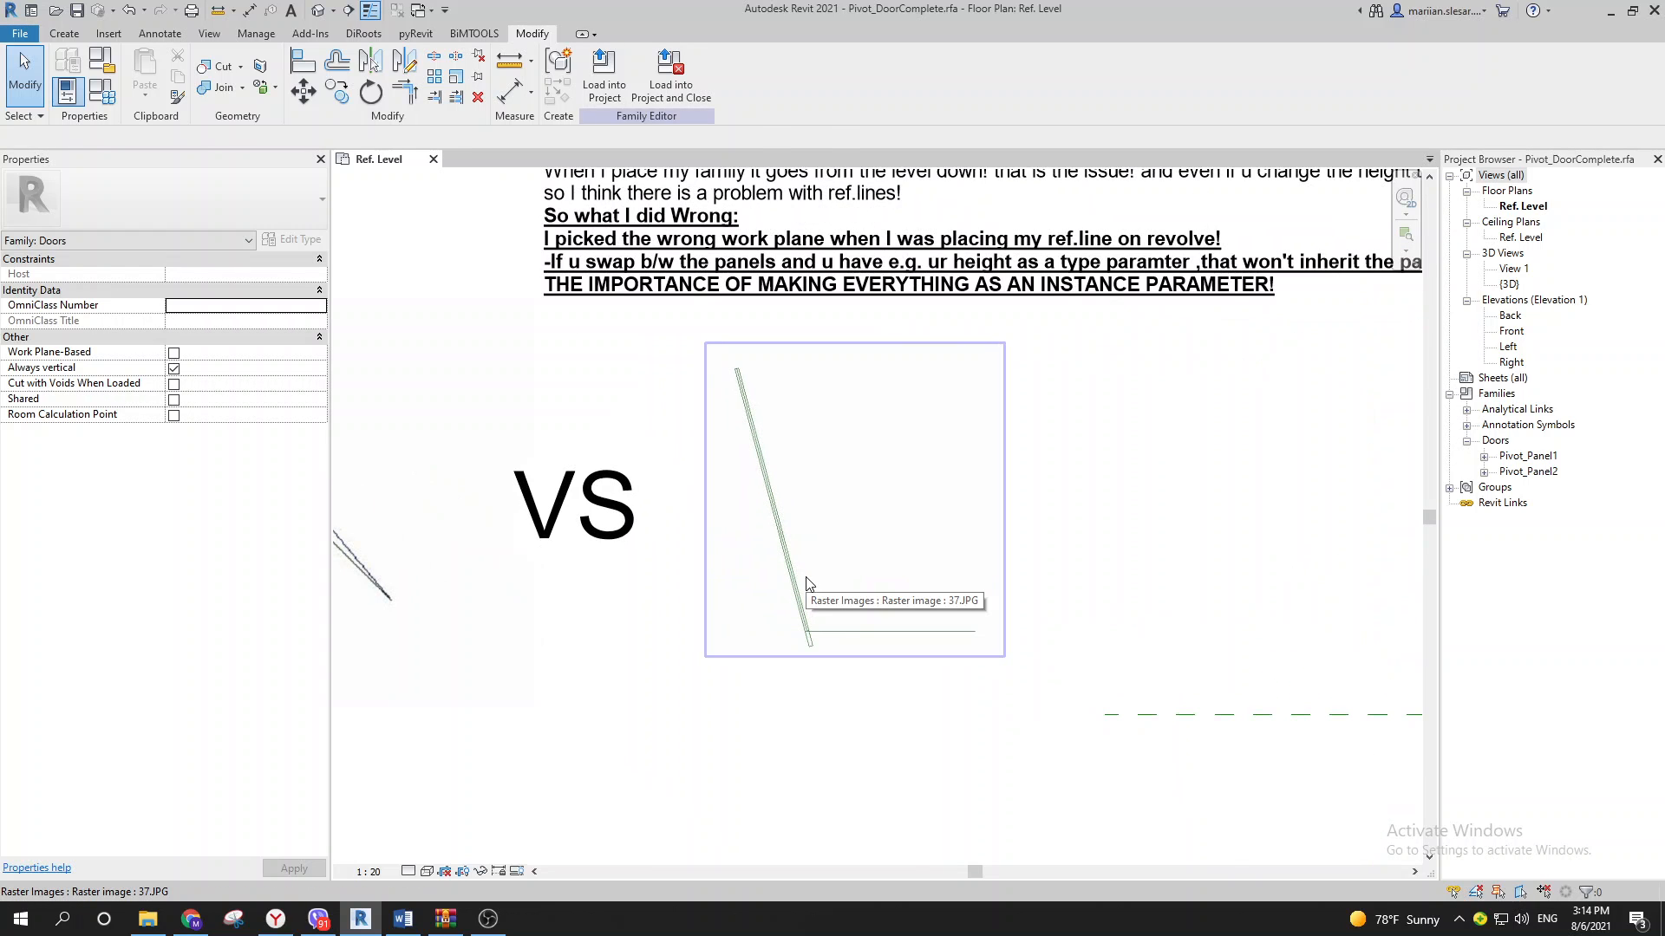
middle_click_drag(819, 570, 815, 583)
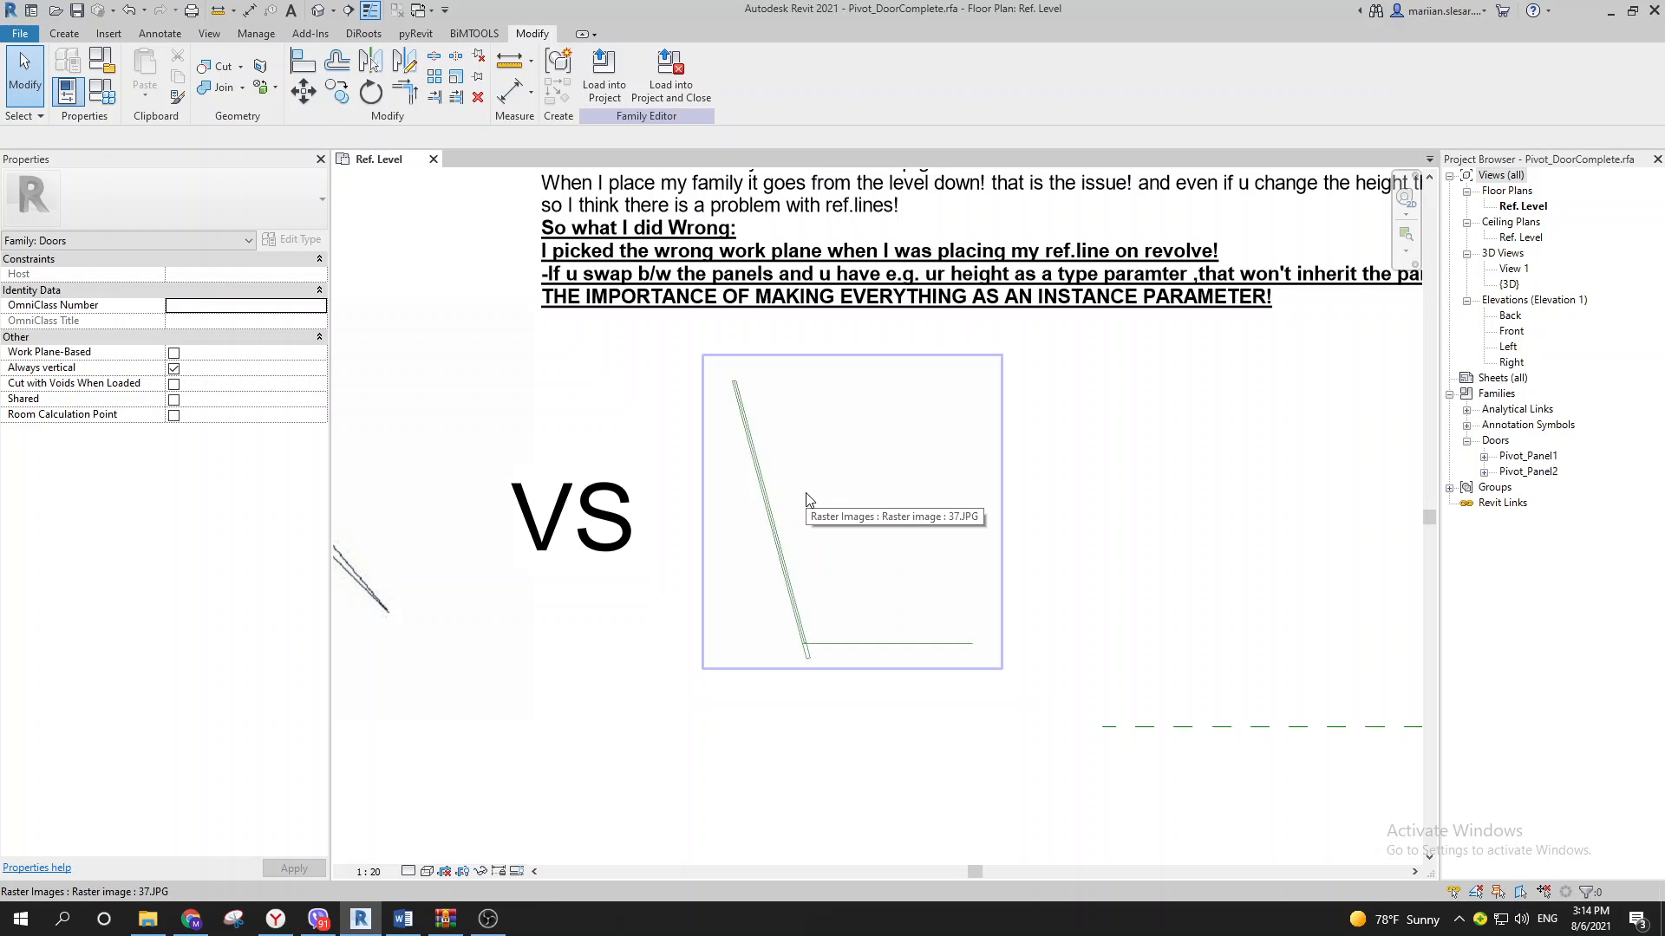
scroll(806, 499, "down", 2)
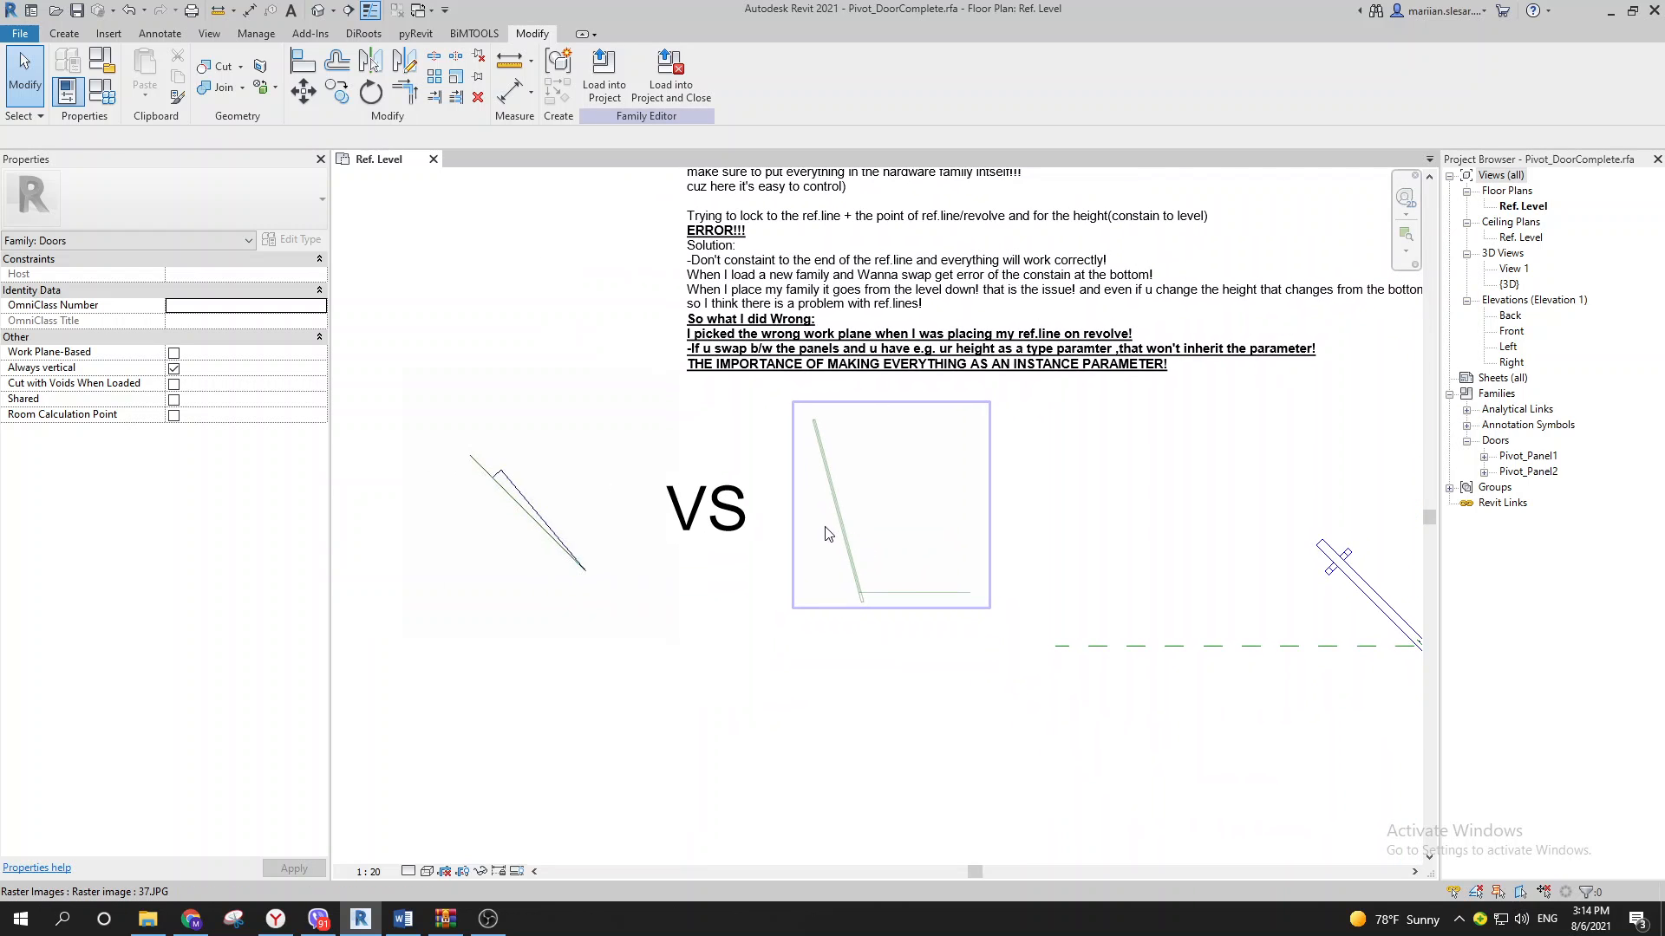
middle_click_drag(825, 534, 920, 583)
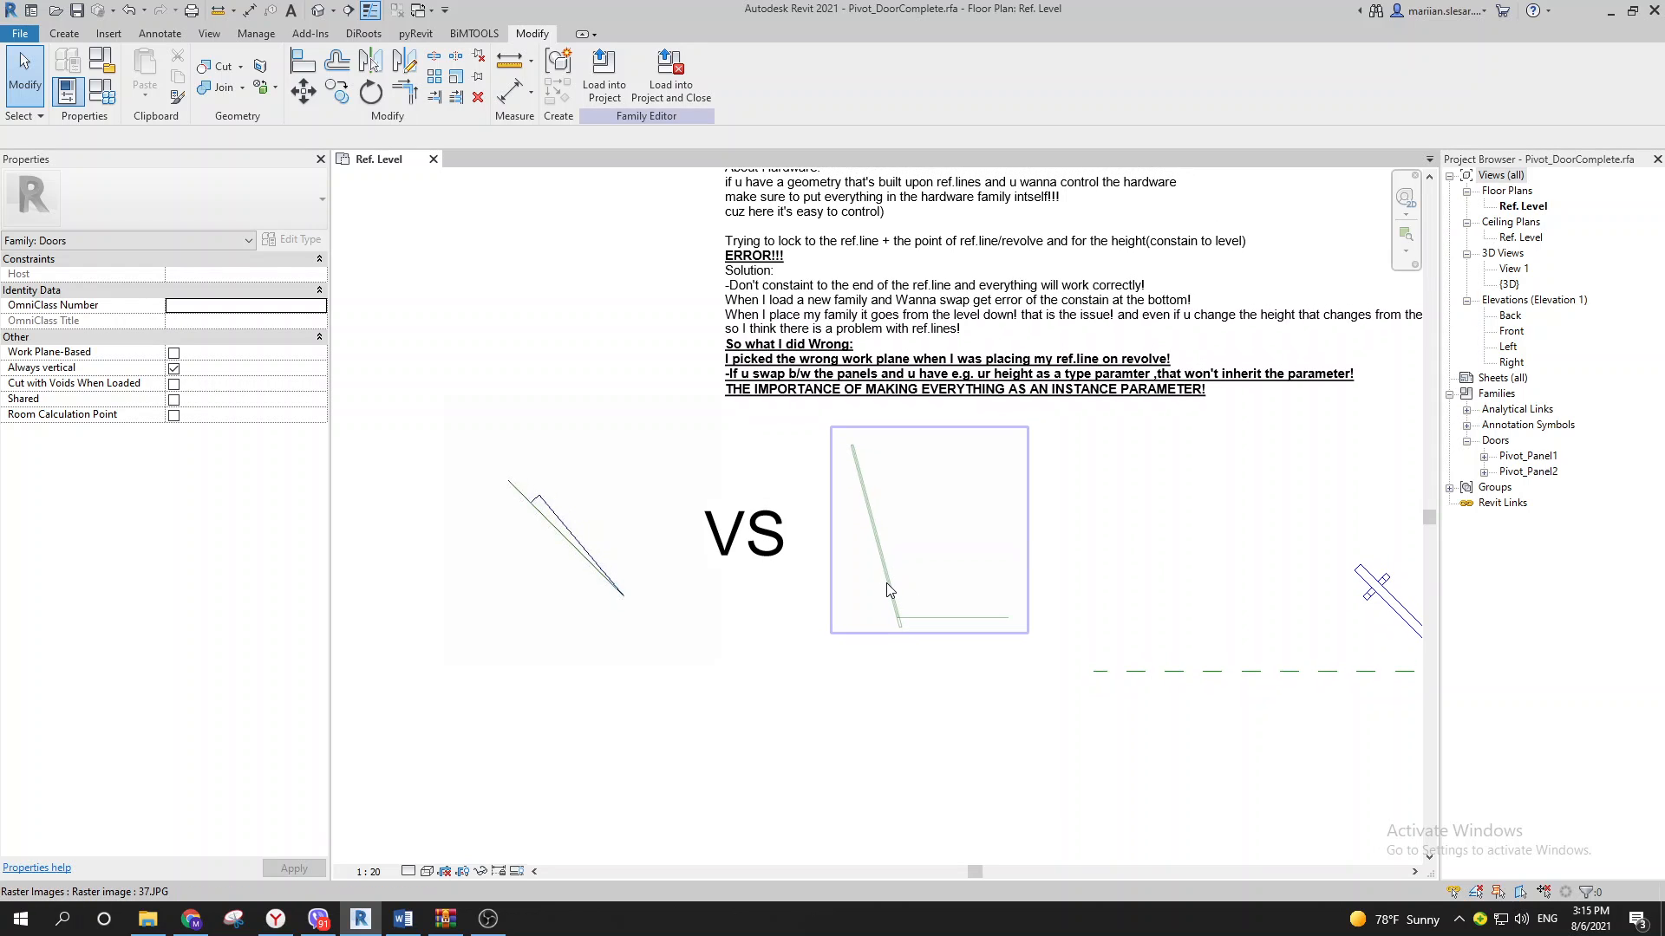
middle_click_drag(891, 595, 892, 596)
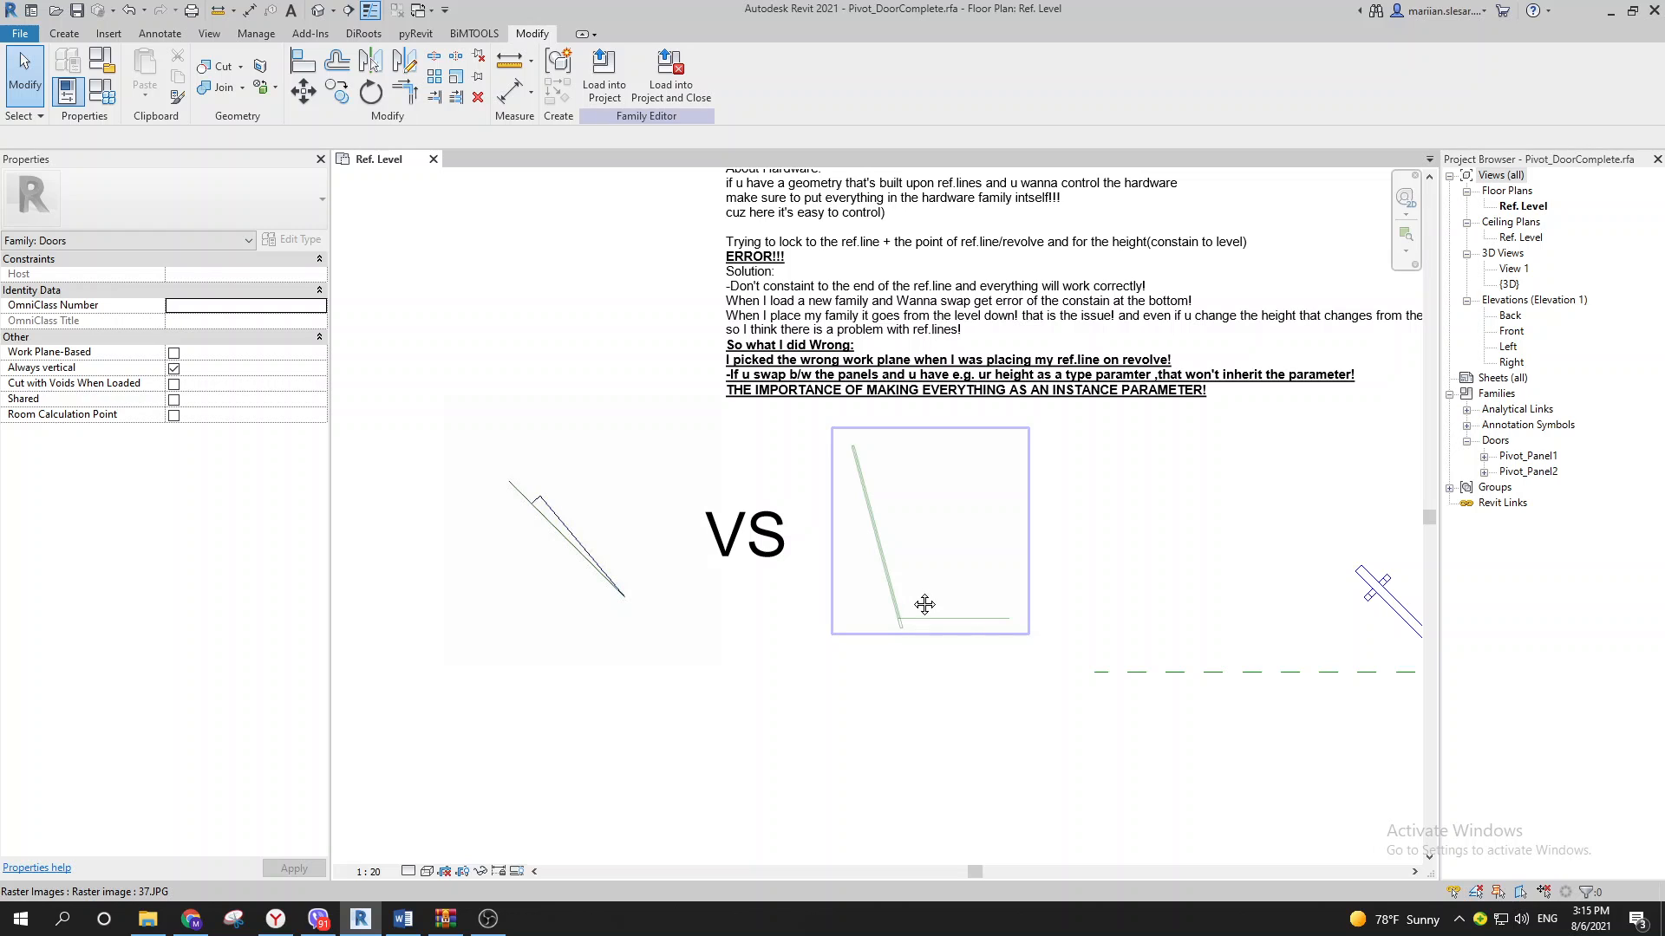
Step: Examine the 36.JPG reference image of the angled line and its offset panel outline on the other side of the VS text
scroll(594, 568, "up", 2)
middle_click_drag(662, 569, 688, 581)
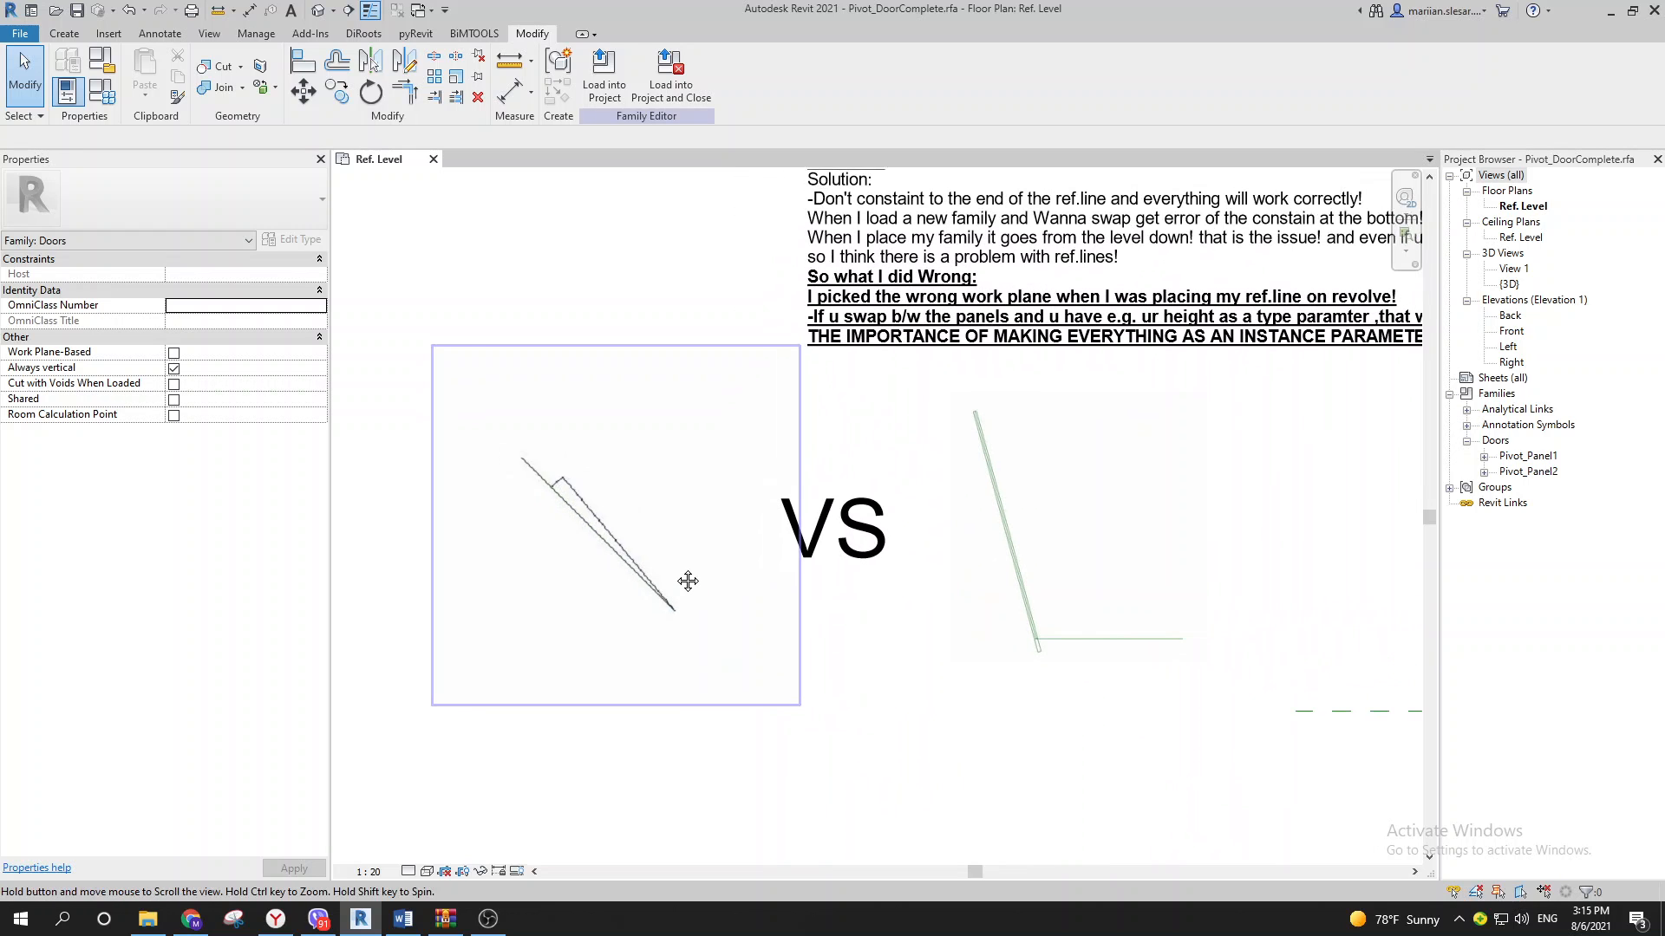
scroll(763, 643, "down", 2)
scroll(631, 503, "up", 3)
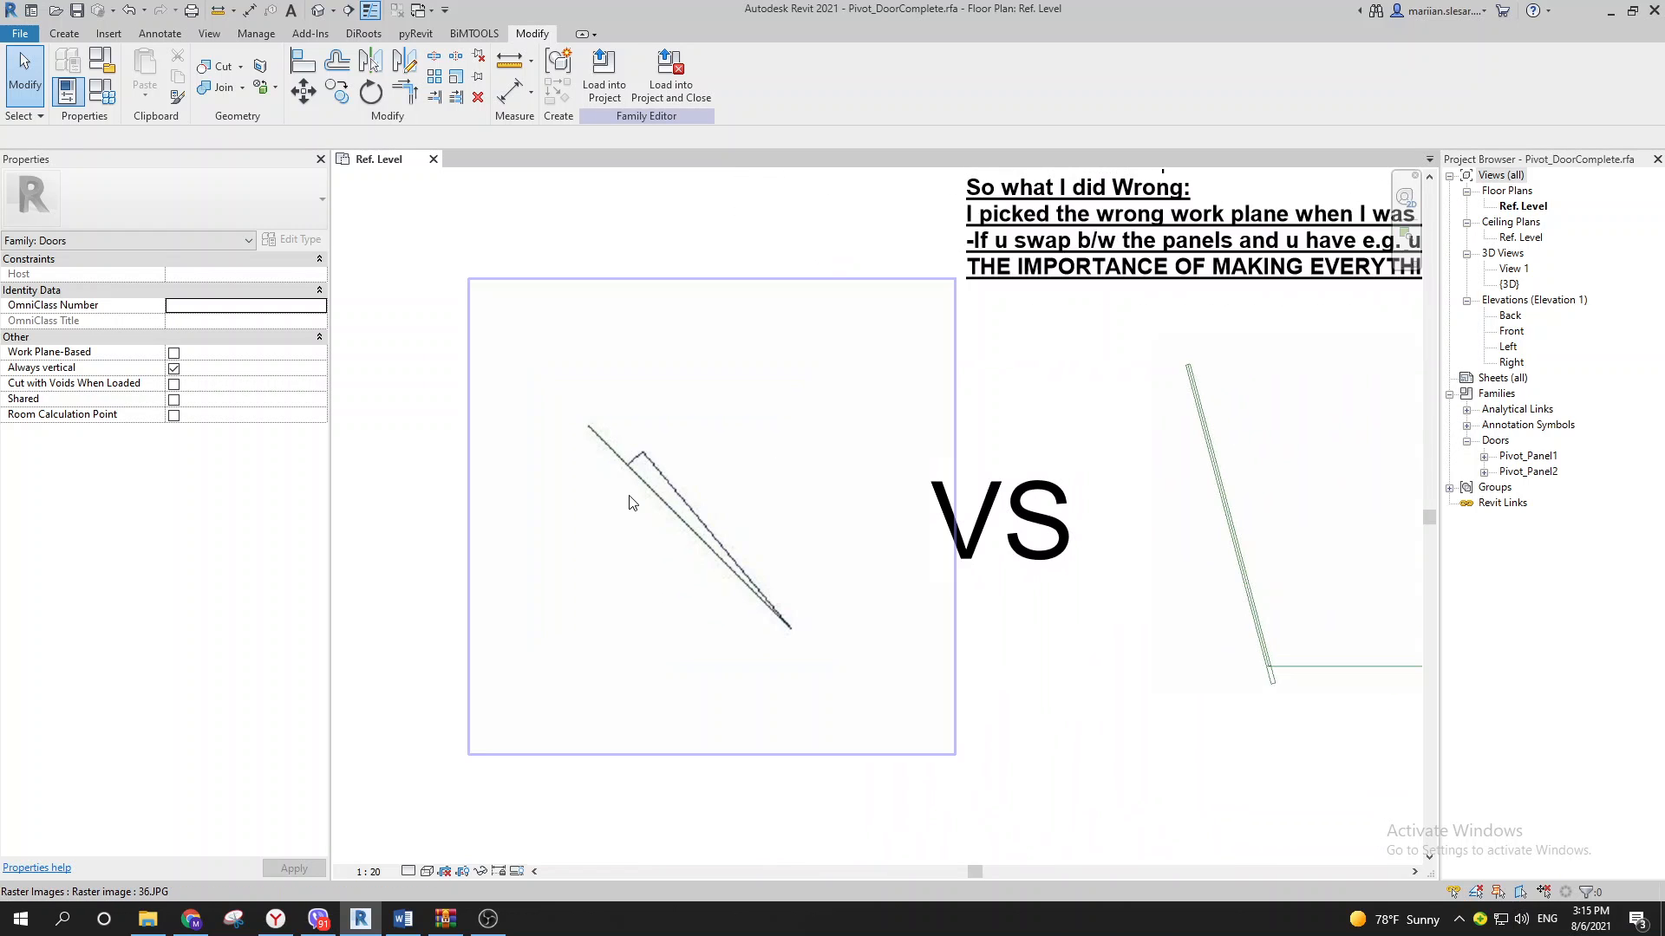
middle_click_drag(778, 410, 667, 407)
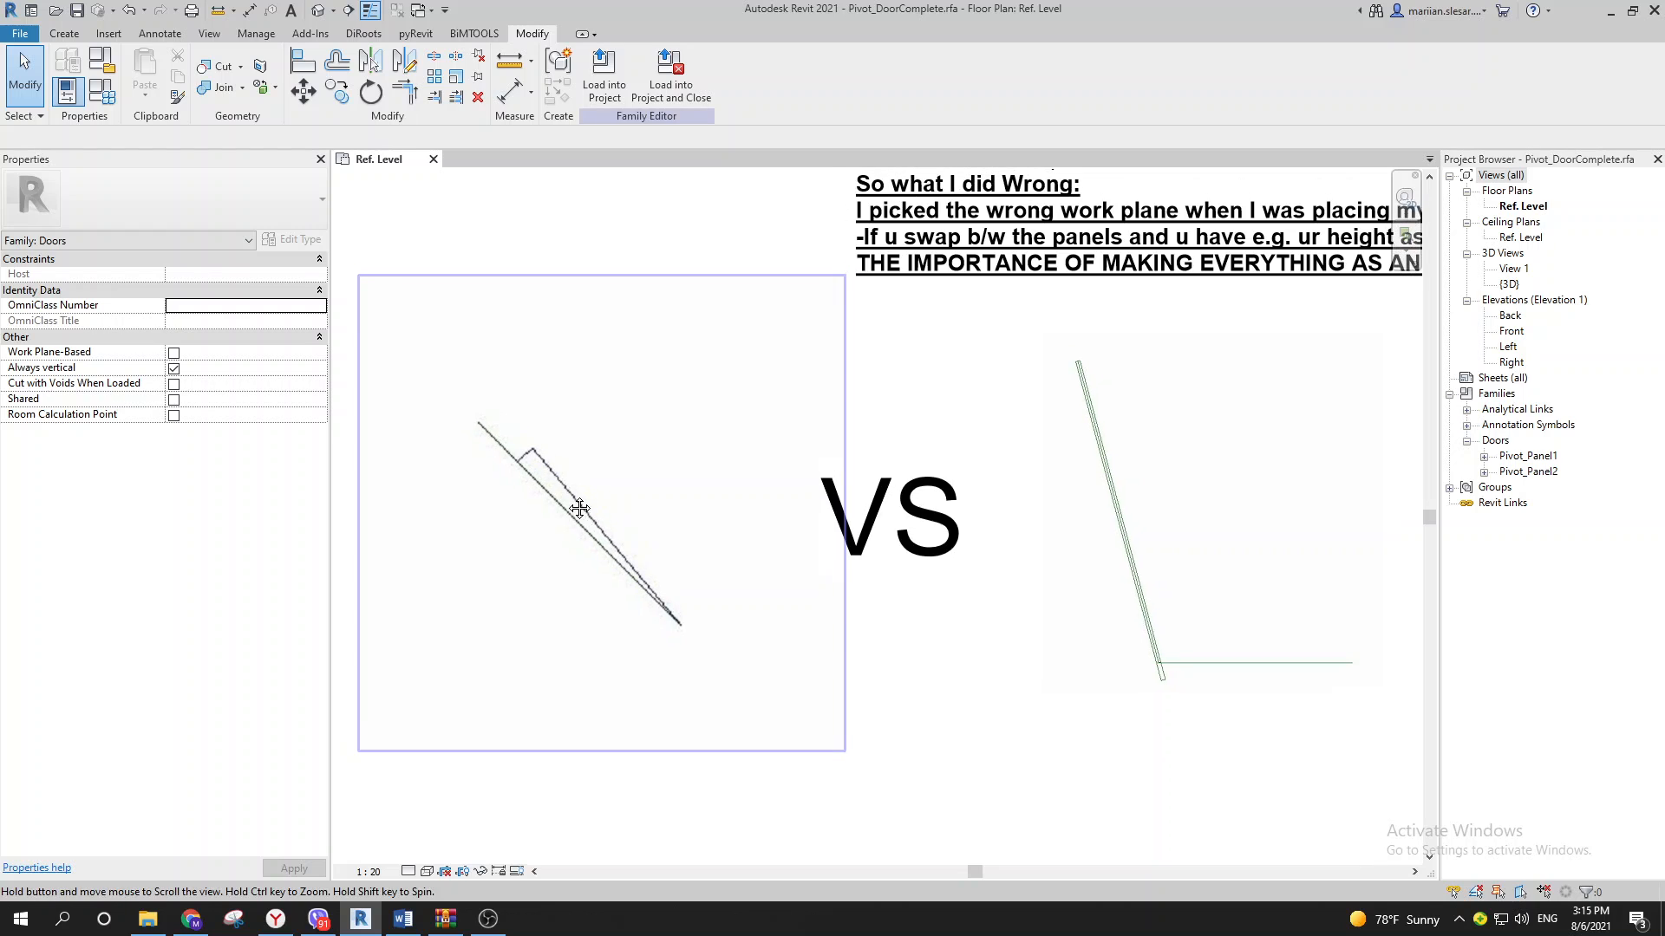
scroll(592, 510, "down", 2)
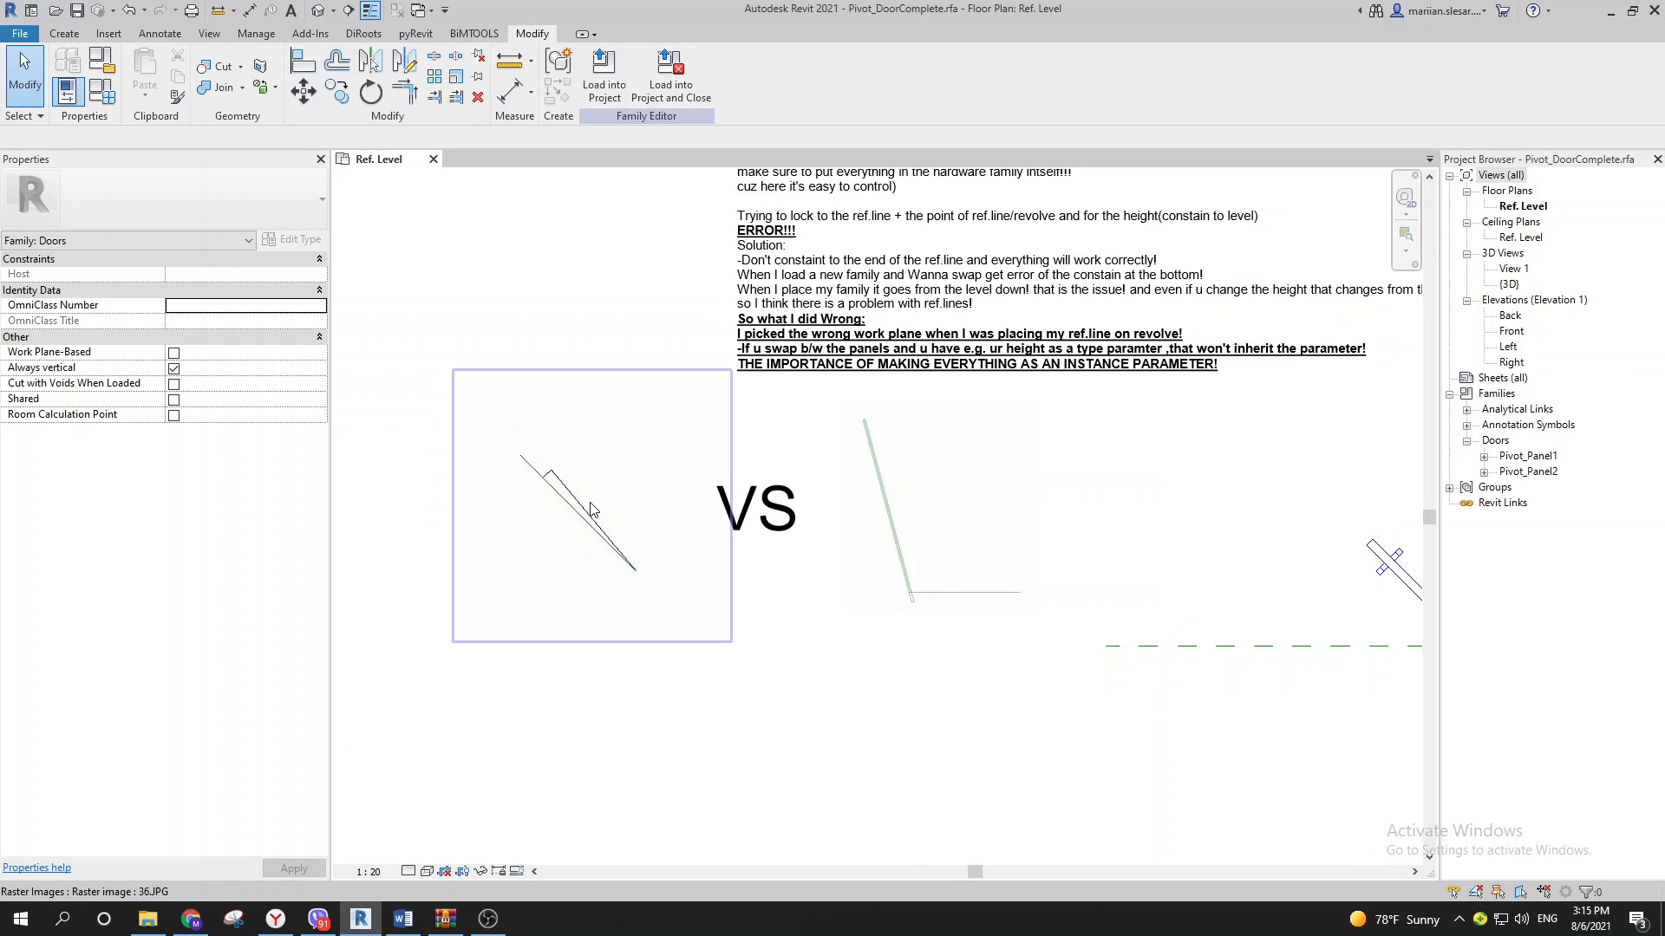
middle_click_drag(537, 531, 515, 537)
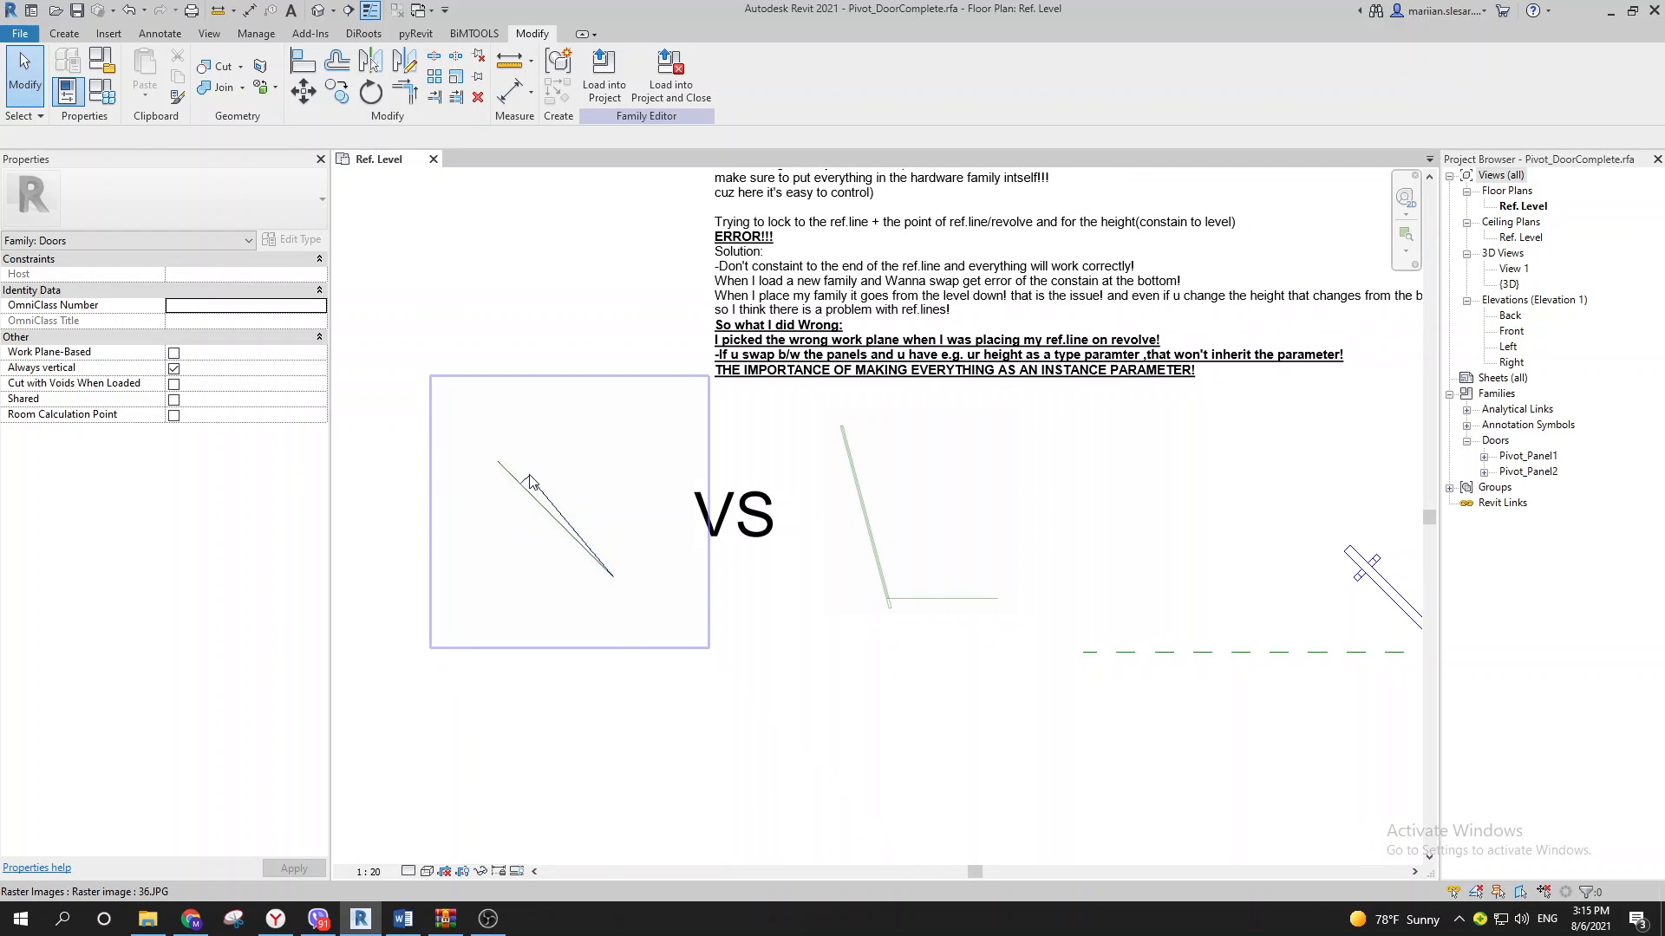
scroll(532, 483, "up", 2)
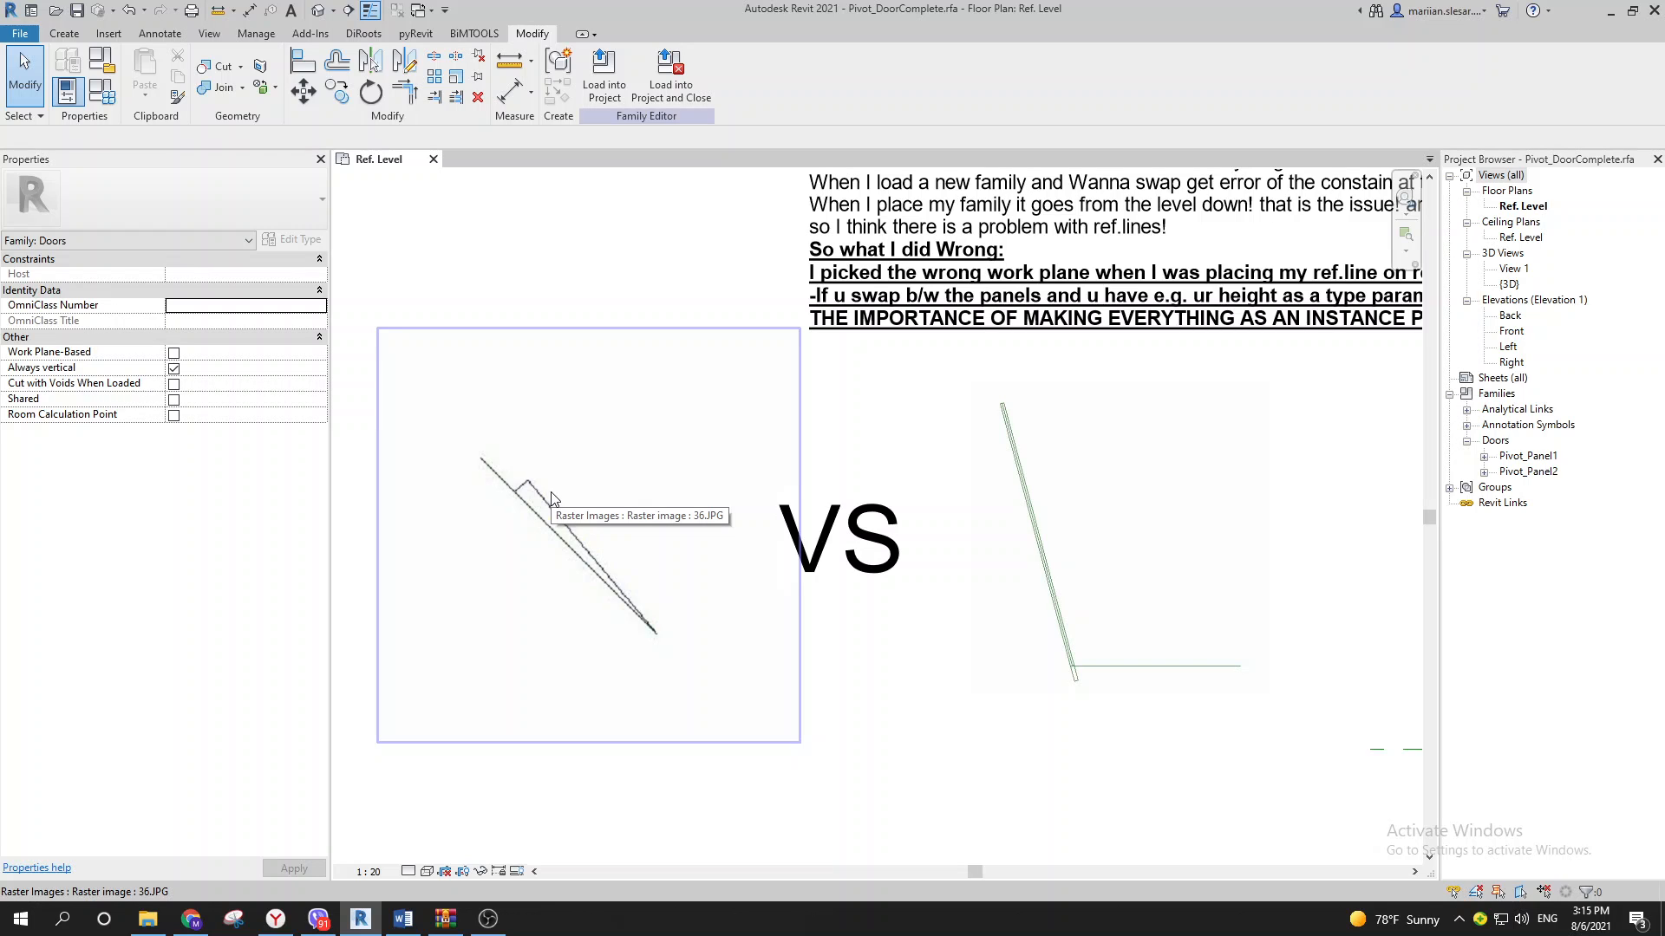
scroll(564, 503, "down", 2)
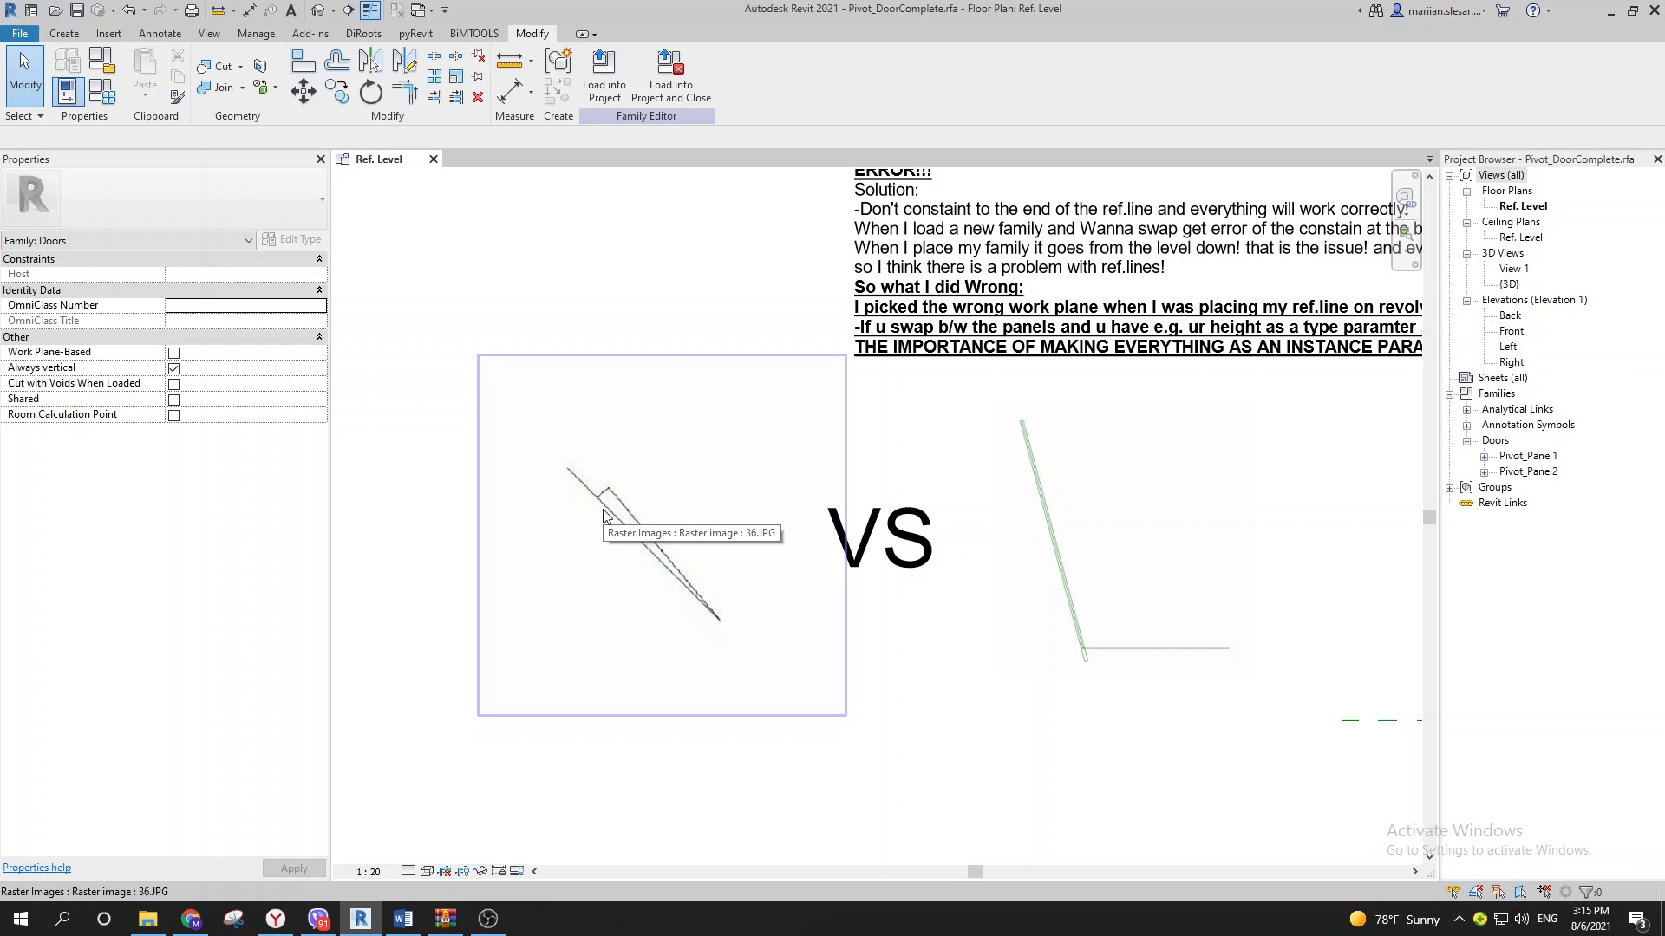
Step: Compare it with the 37.JPG reference image, following the panel down to its pivot at the horizontal line
scroll(804, 502, "down", 2)
middle_click_drag(1119, 615, 772, 581)
scroll(623, 546, "up", 3)
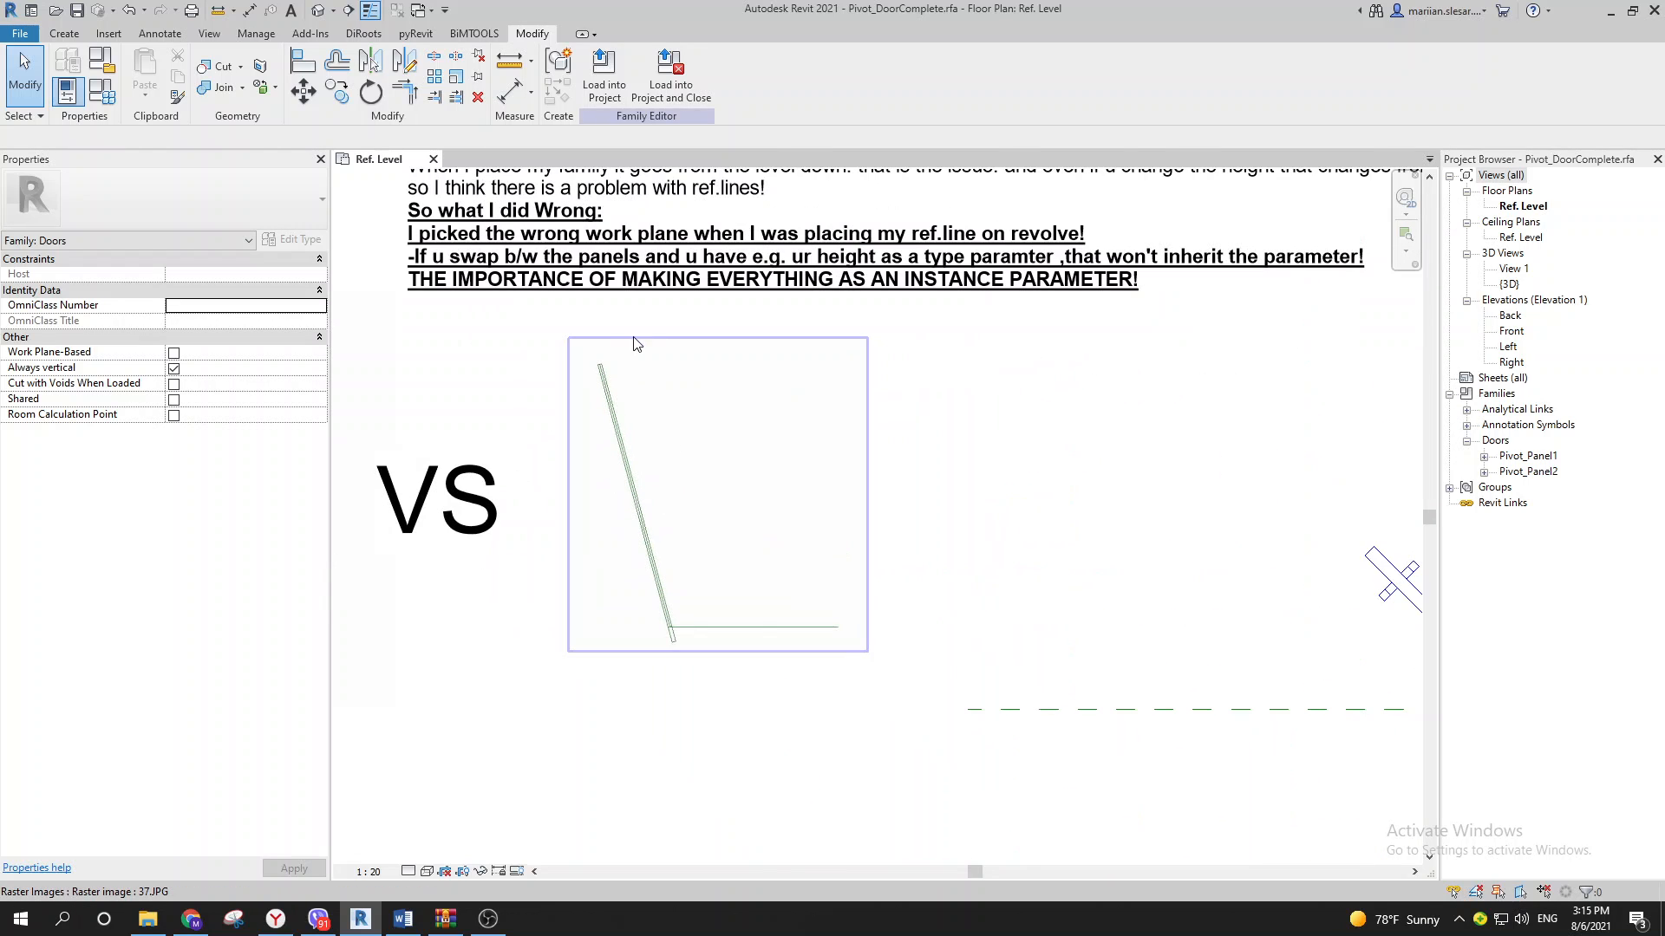
middle_click_drag(662, 554, 681, 567)
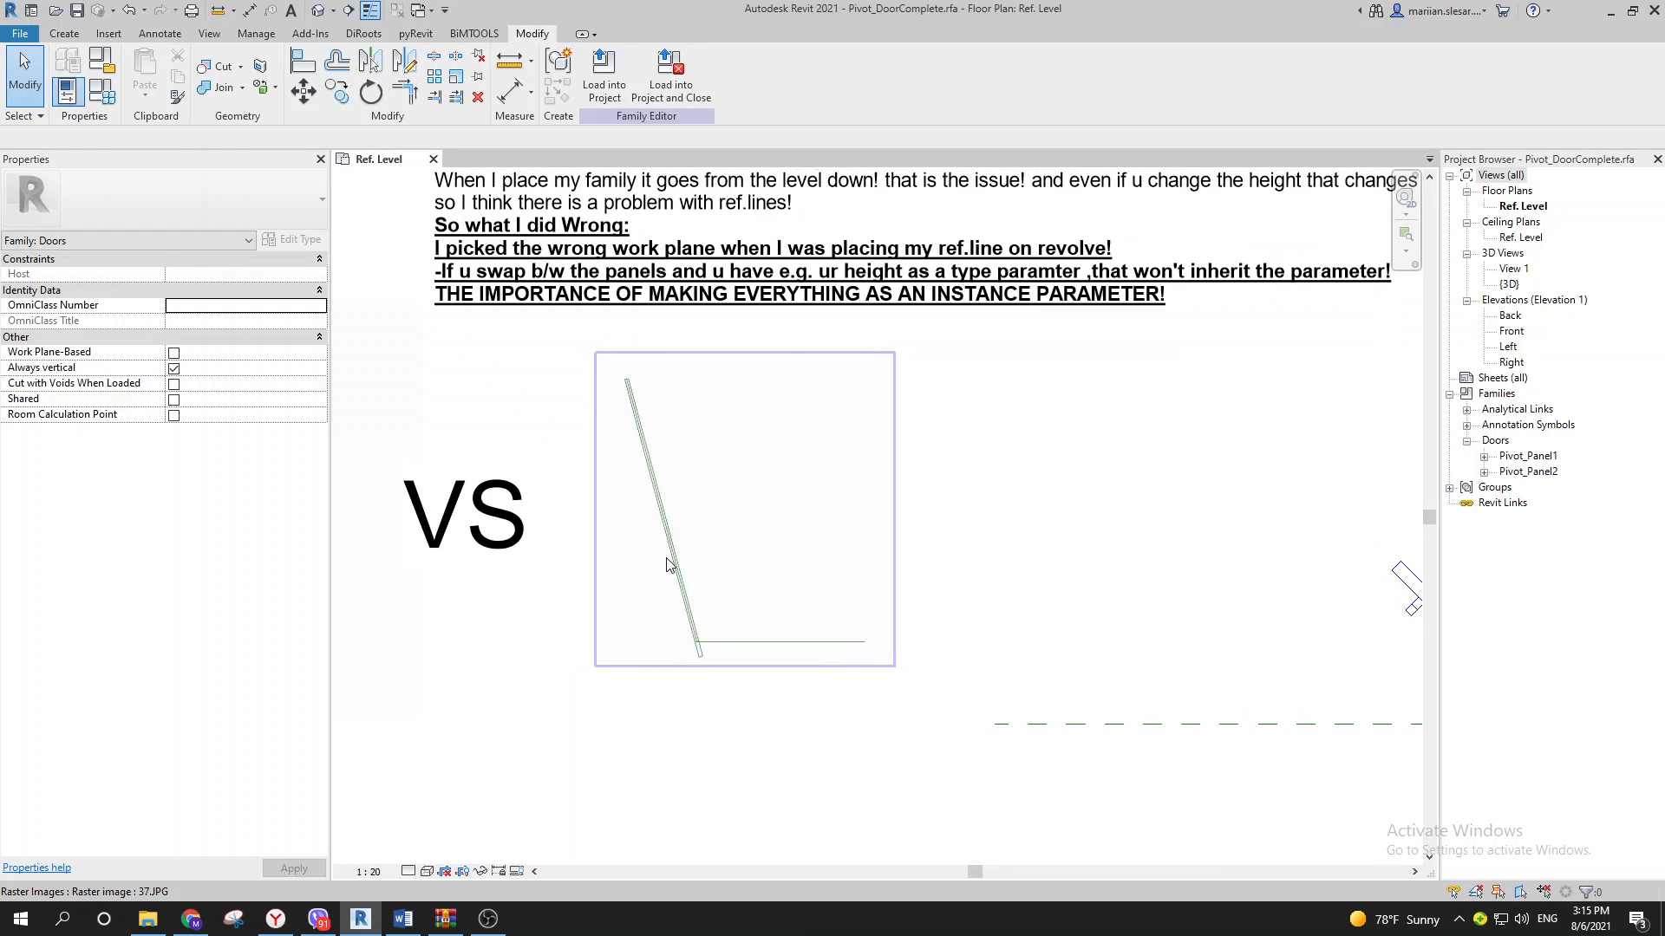
middle_click_drag(706, 572, 675, 577)
Step: Inspect the Pivot_Panel1 door in plan, focusing on the handles on both sides of the panel
scroll(699, 583, "down", 2)
middle_click_drag(1166, 599, 968, 567)
scroll(1001, 556, "up", 1)
scroll(815, 539, "down", 1)
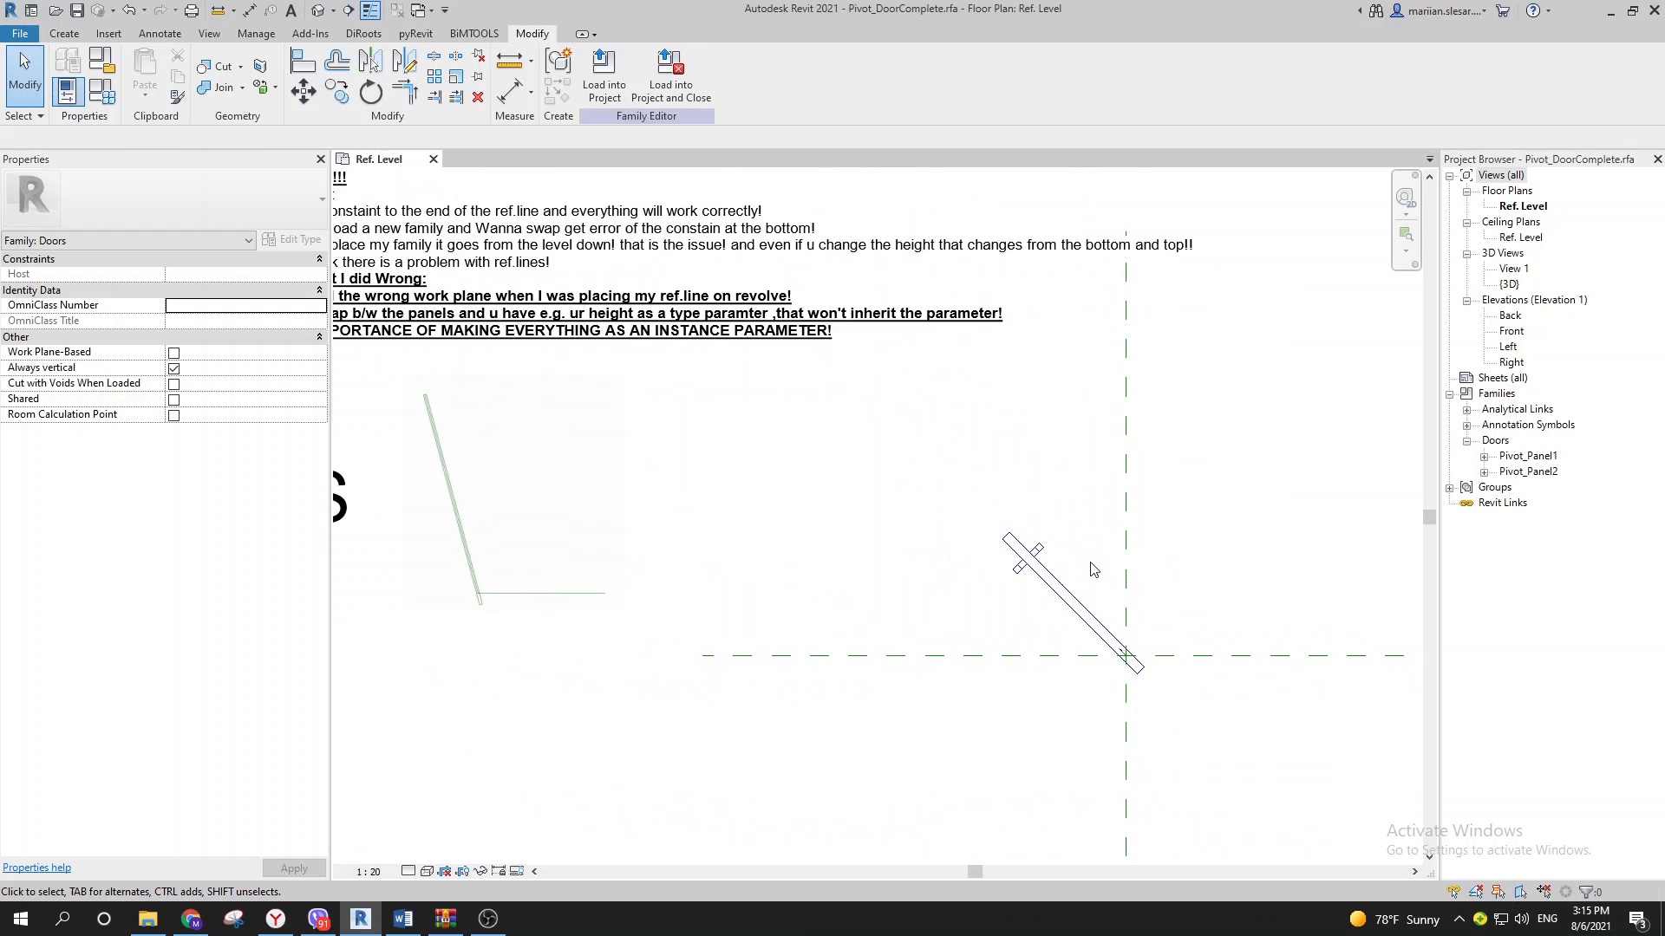
scroll(1051, 561, "up", 2)
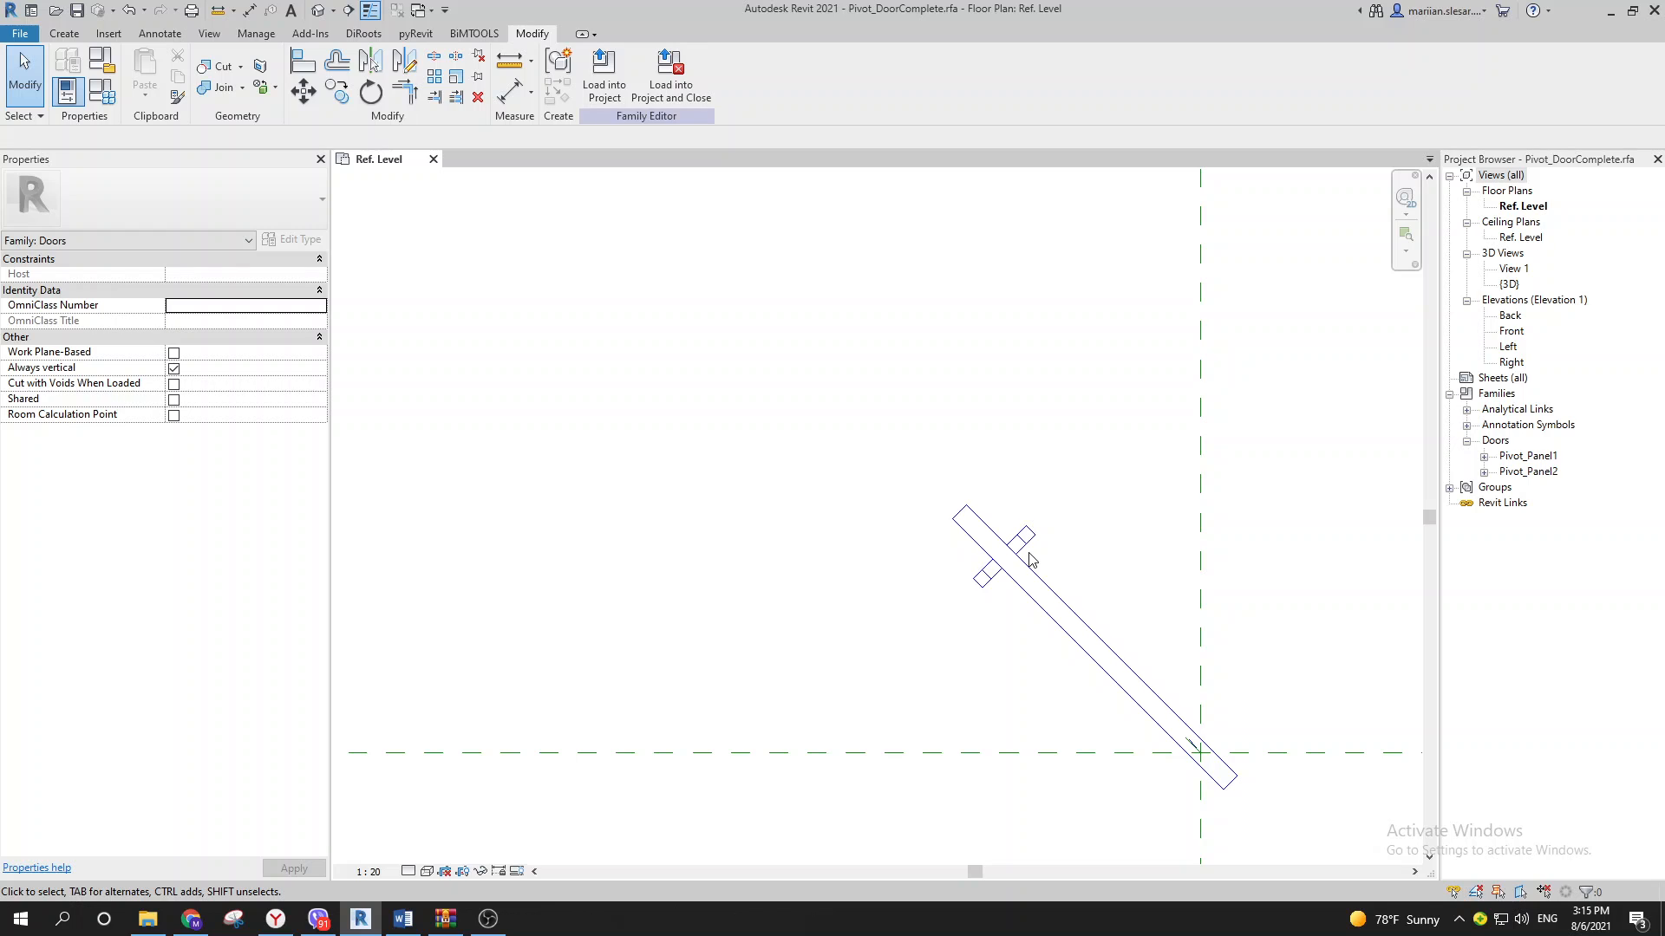
scroll(1032, 560, "up", 1)
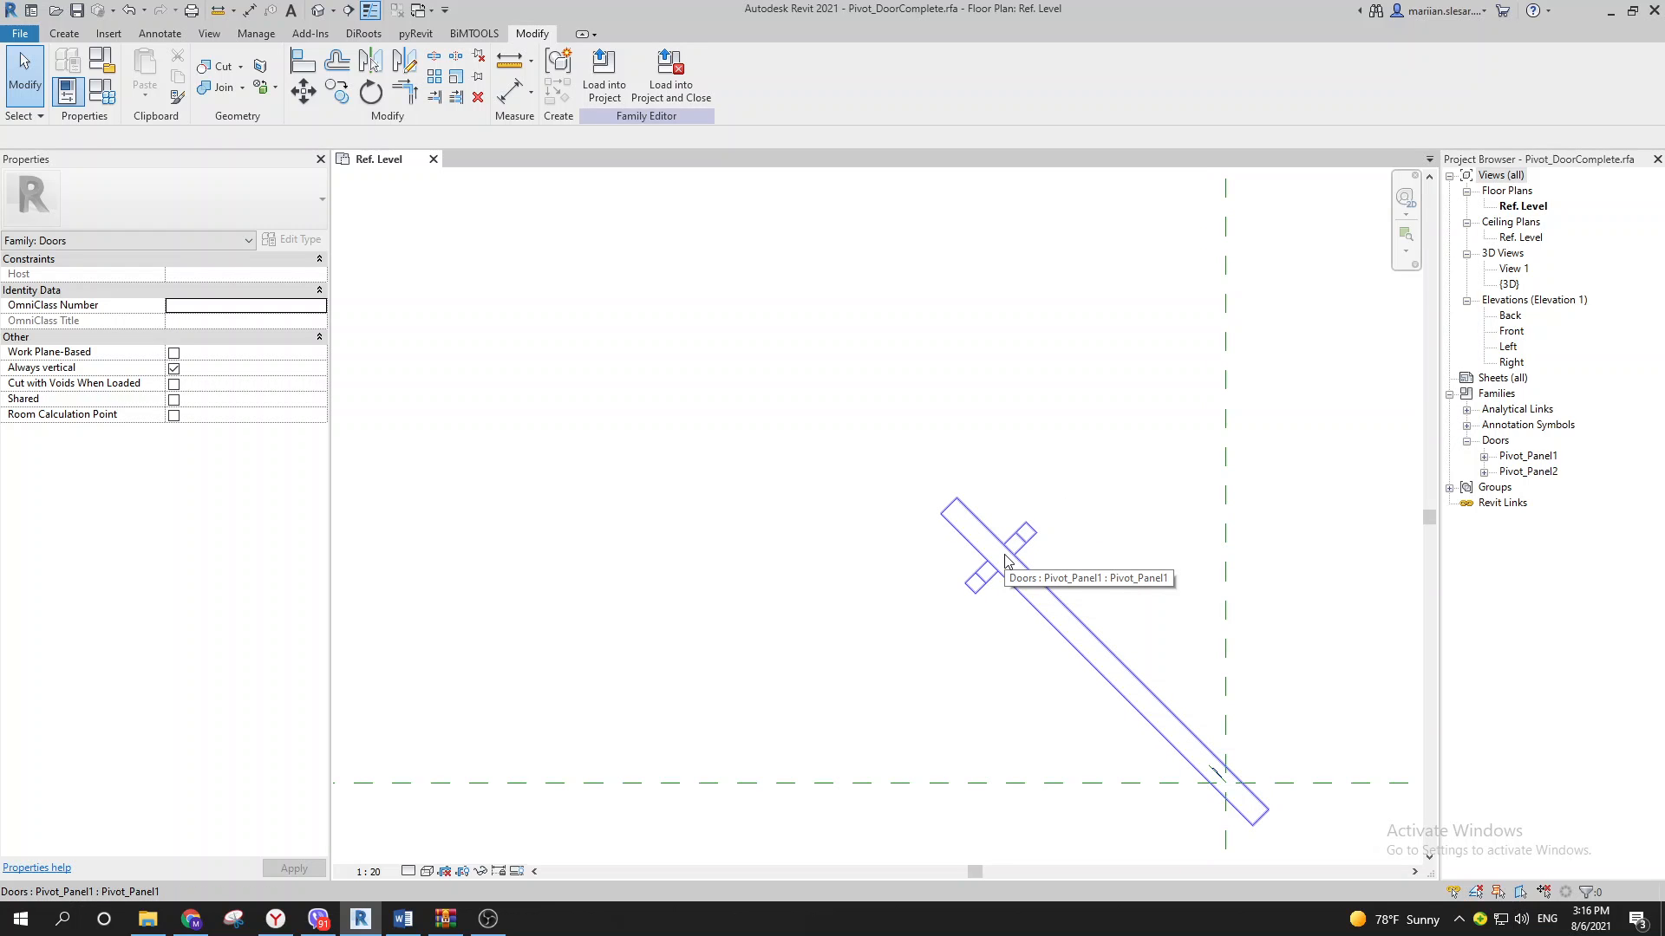
middle_click_drag(985, 589, 904, 613)
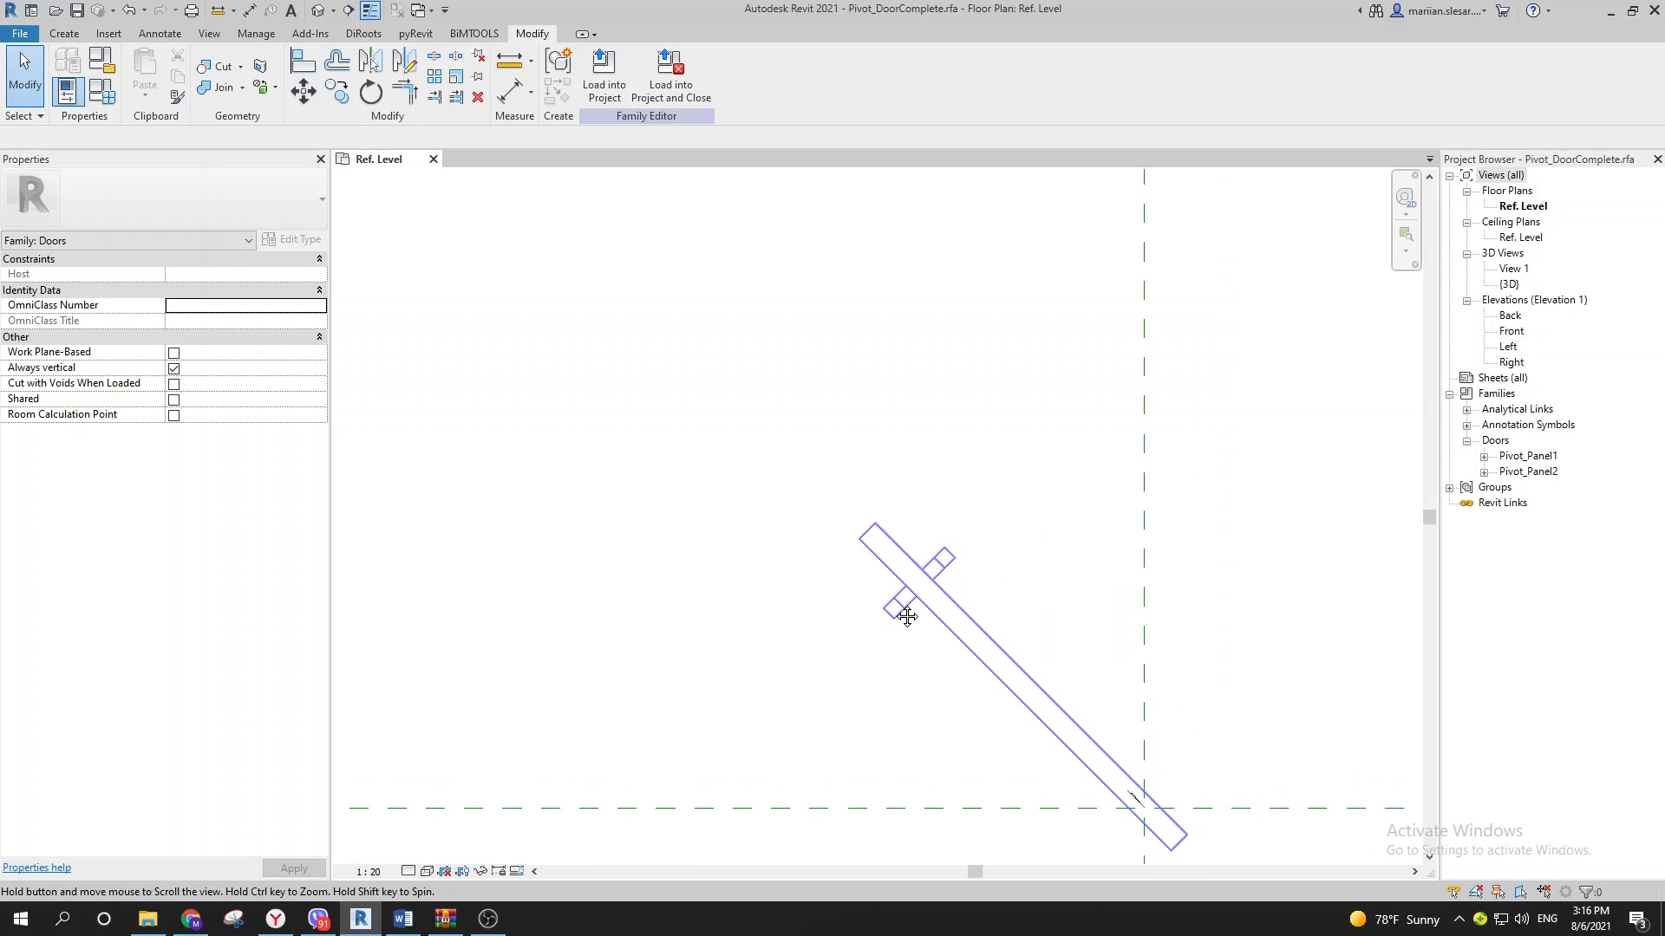
scroll(953, 550, "up", 1)
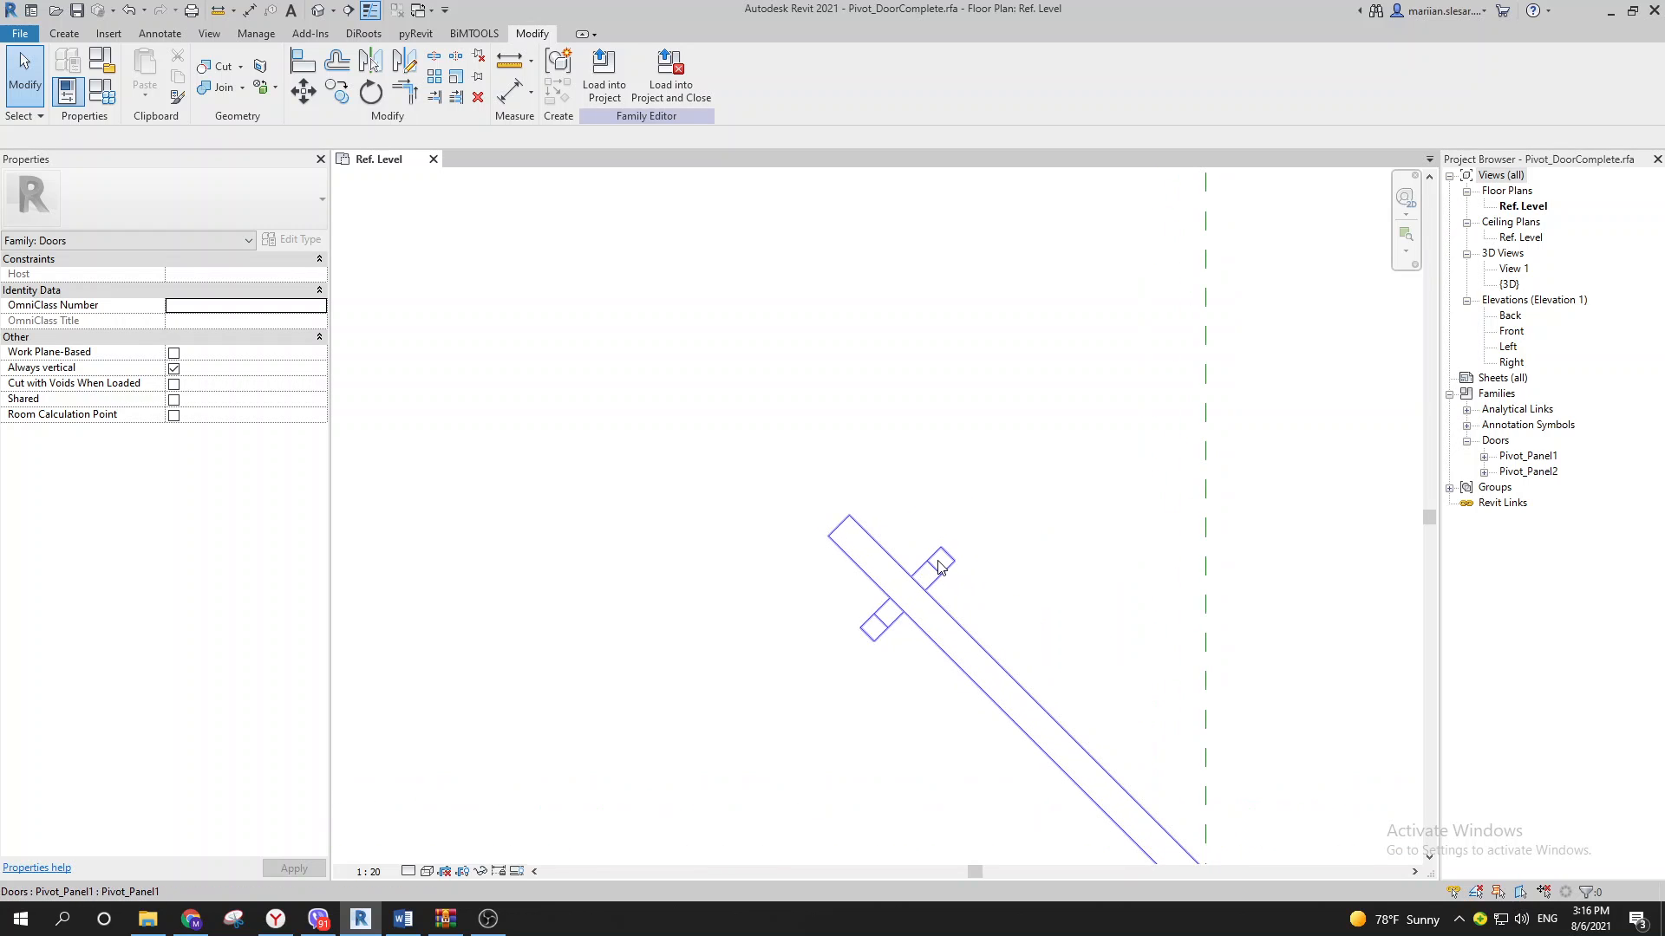
scroll(940, 577, "down", 2)
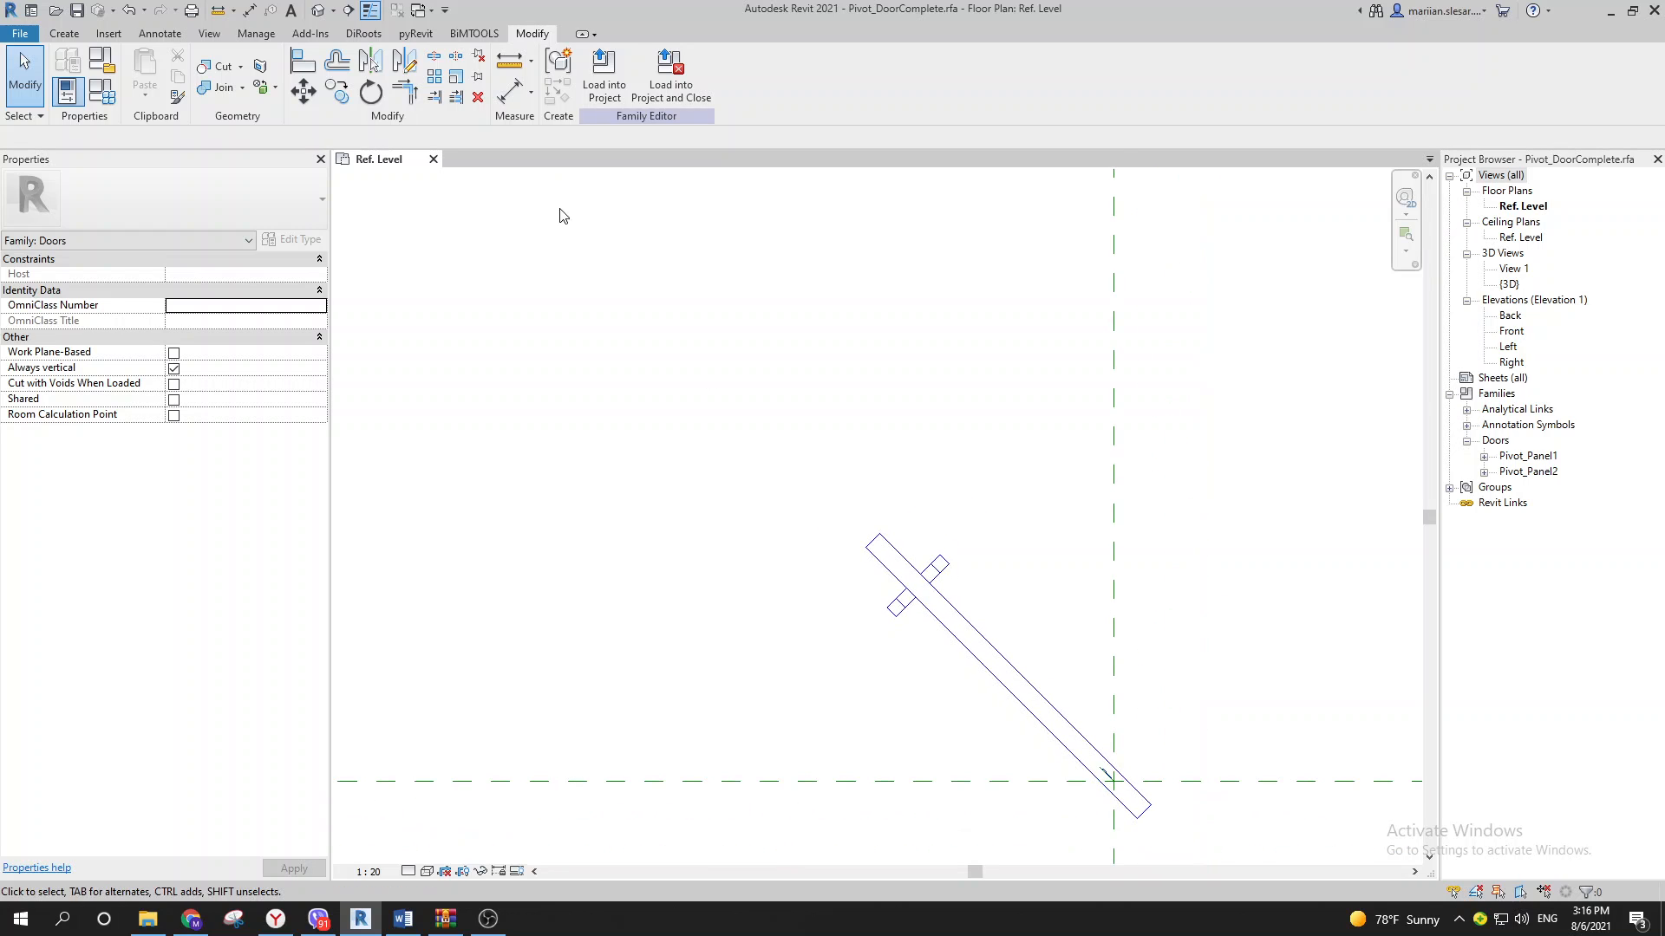
Step: Open the default 3D view and orbit around the pivot door panel to inspect its handles
left_click(317, 10)
scroll(781, 560, "down", 2)
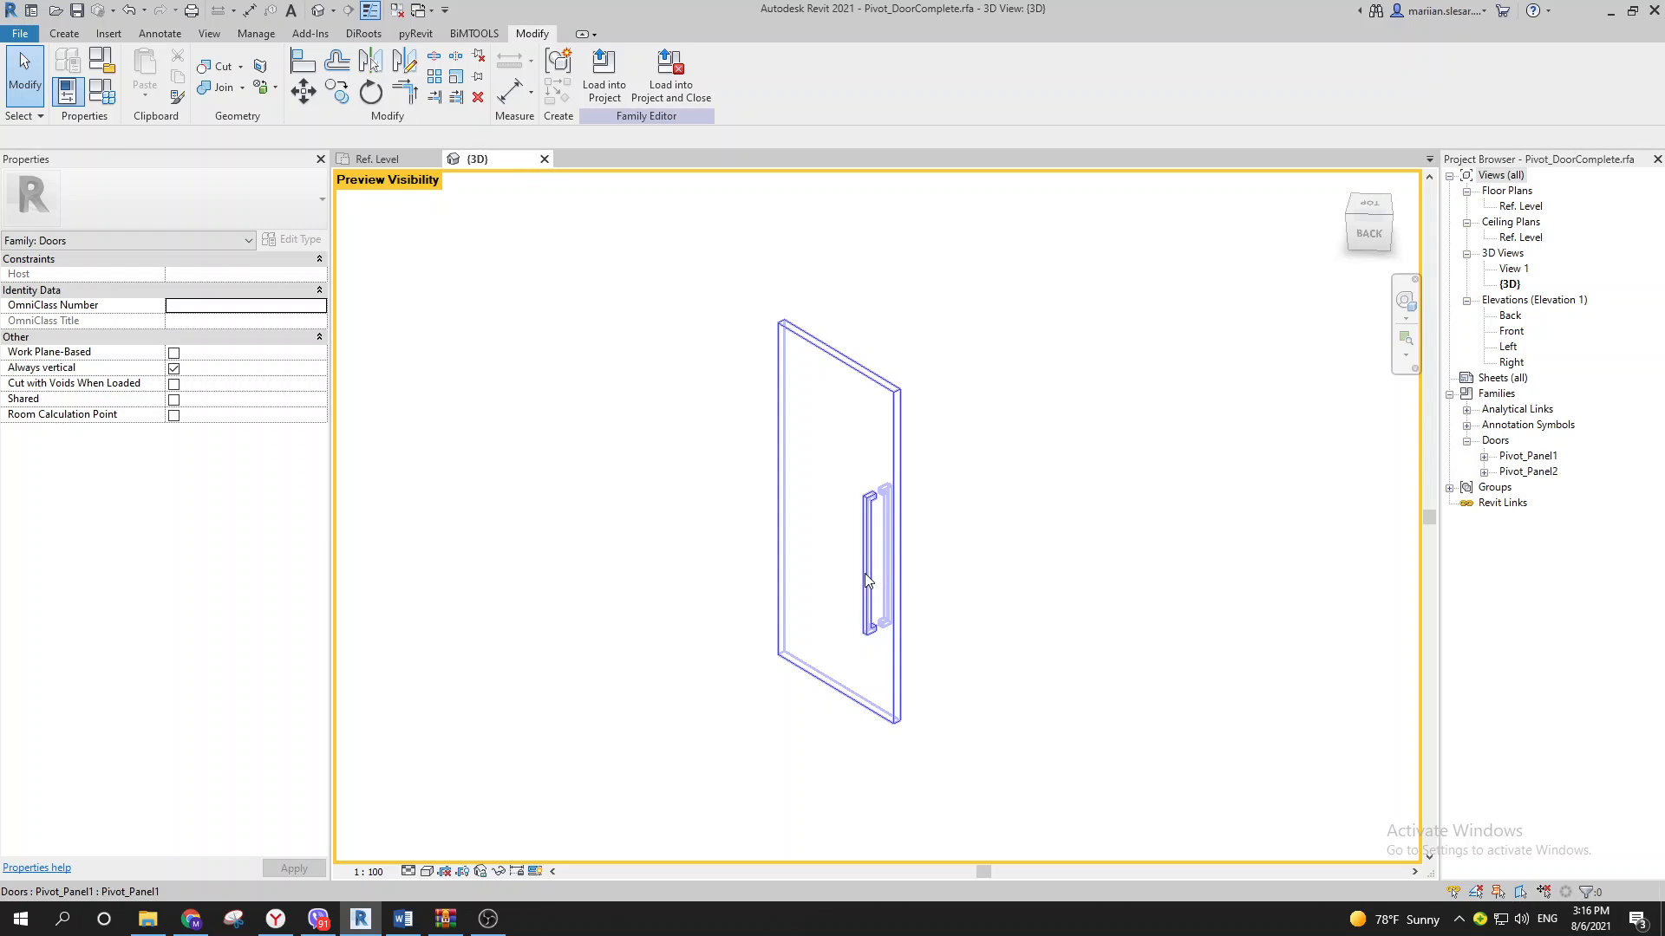
middle_click_drag(861, 568, 959, 574, "shift")
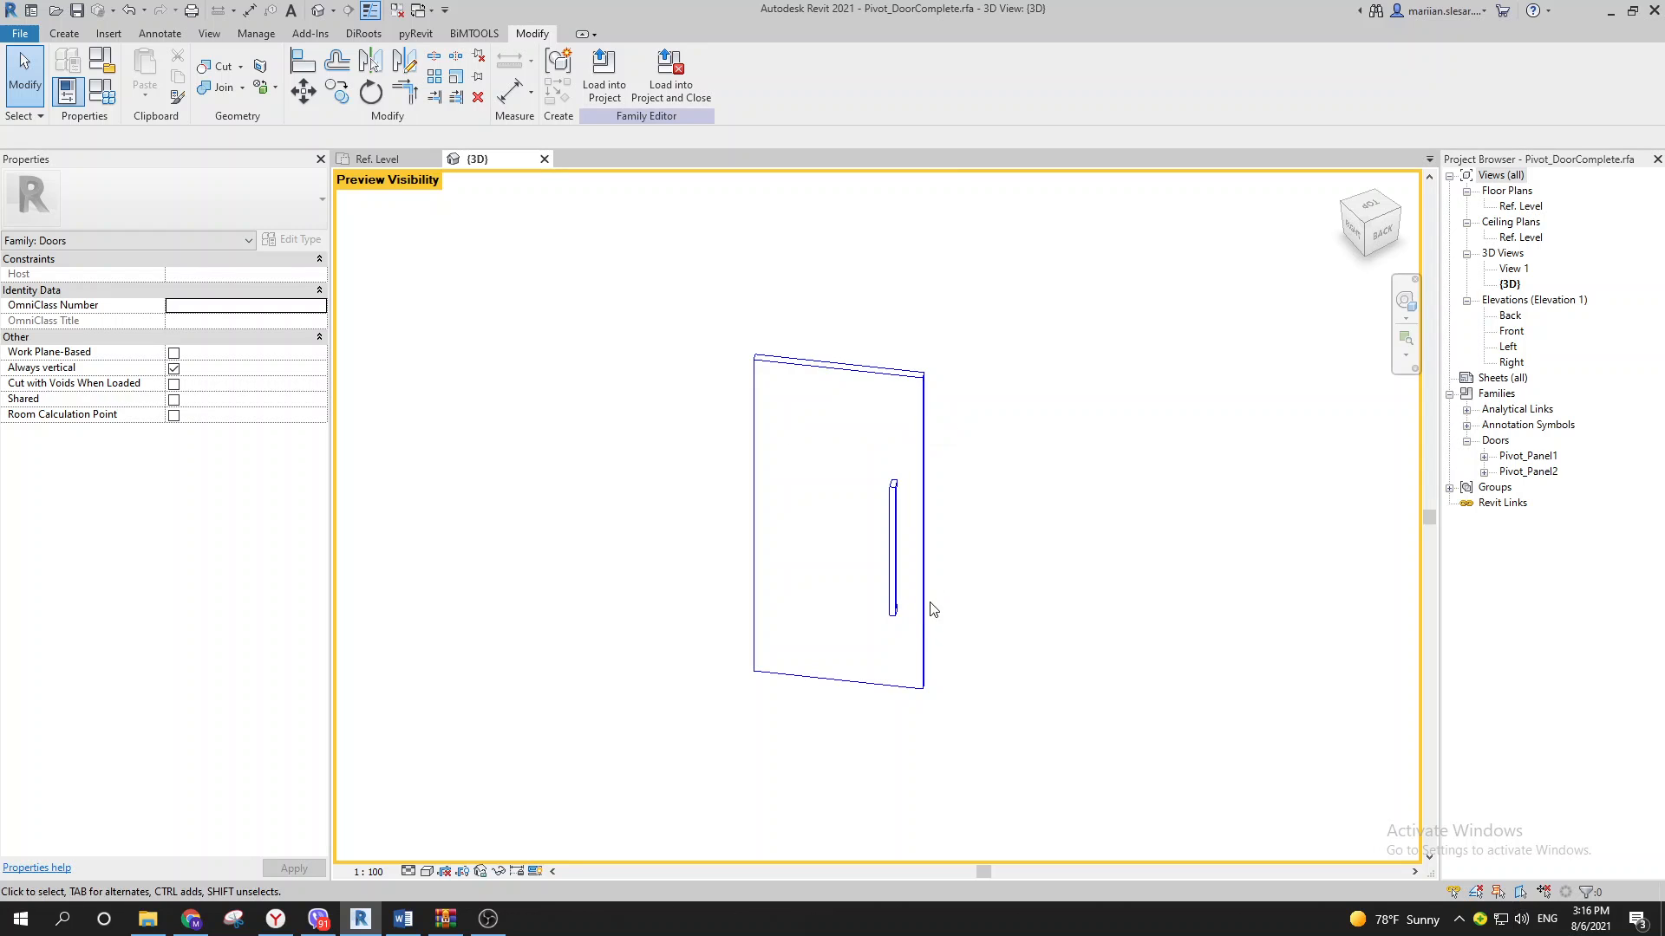
Step: Return to the Ref. Level floor plan and review the 37.JPG reference image against the one across the VS text
double_click(1524, 206)
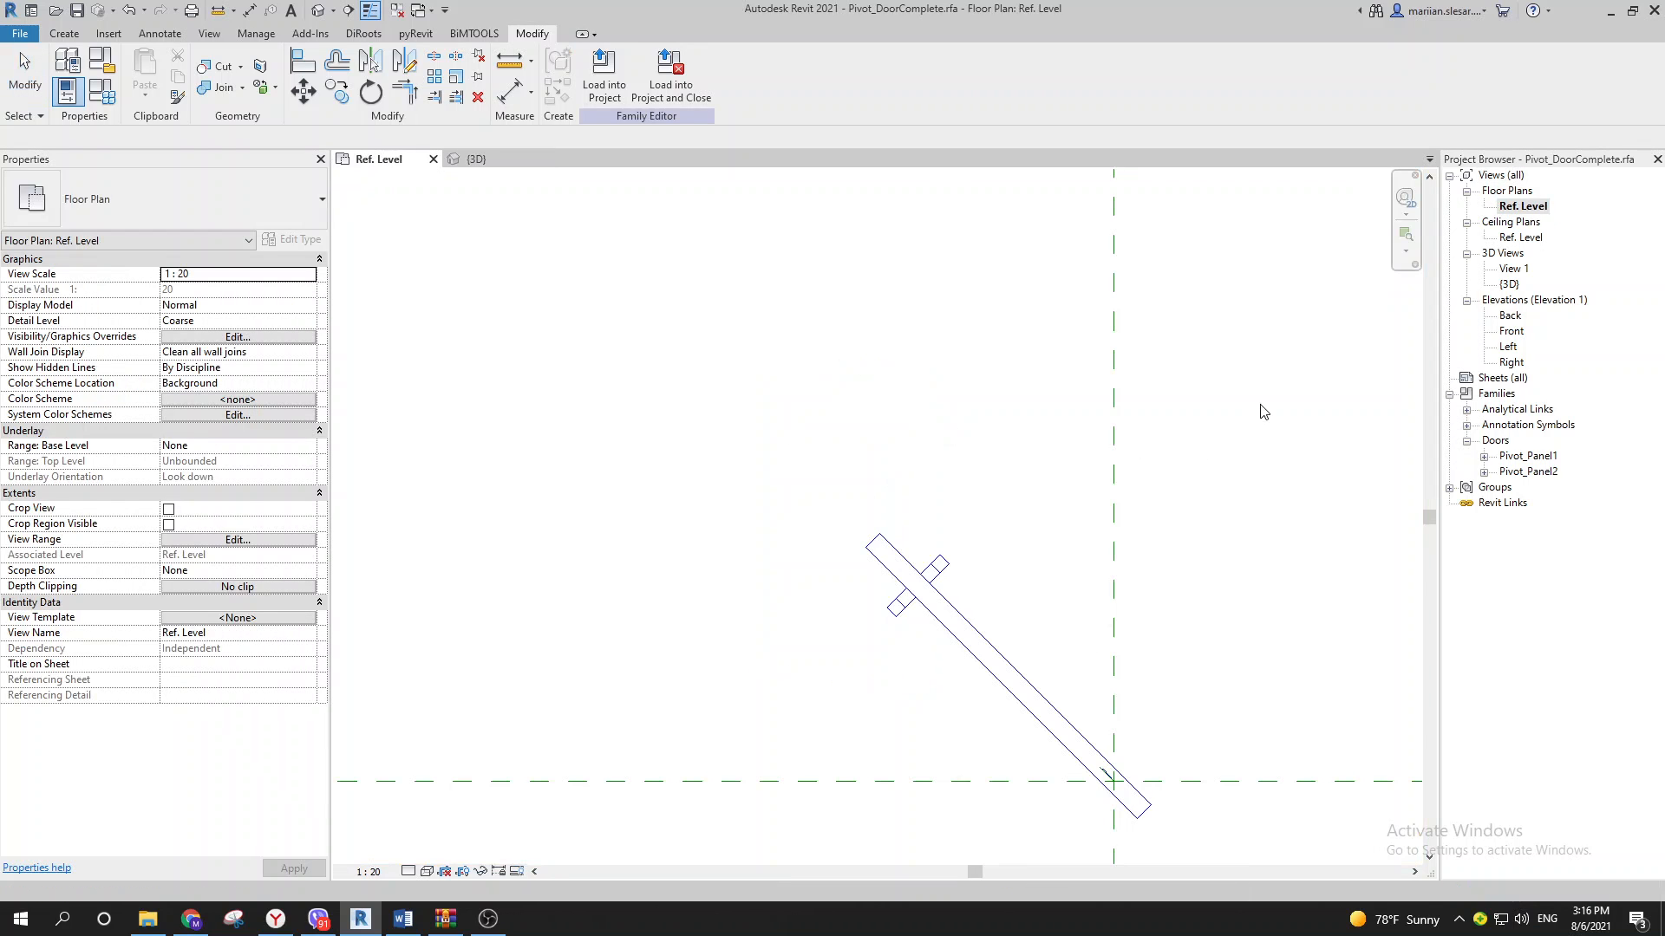
scroll(769, 539, "down", 3)
middle_click_drag(780, 556, 1144, 615)
middle_click_drag(611, 562, 757, 420)
scroll(640, 486, "up", 3)
scroll(597, 464, "up", 1)
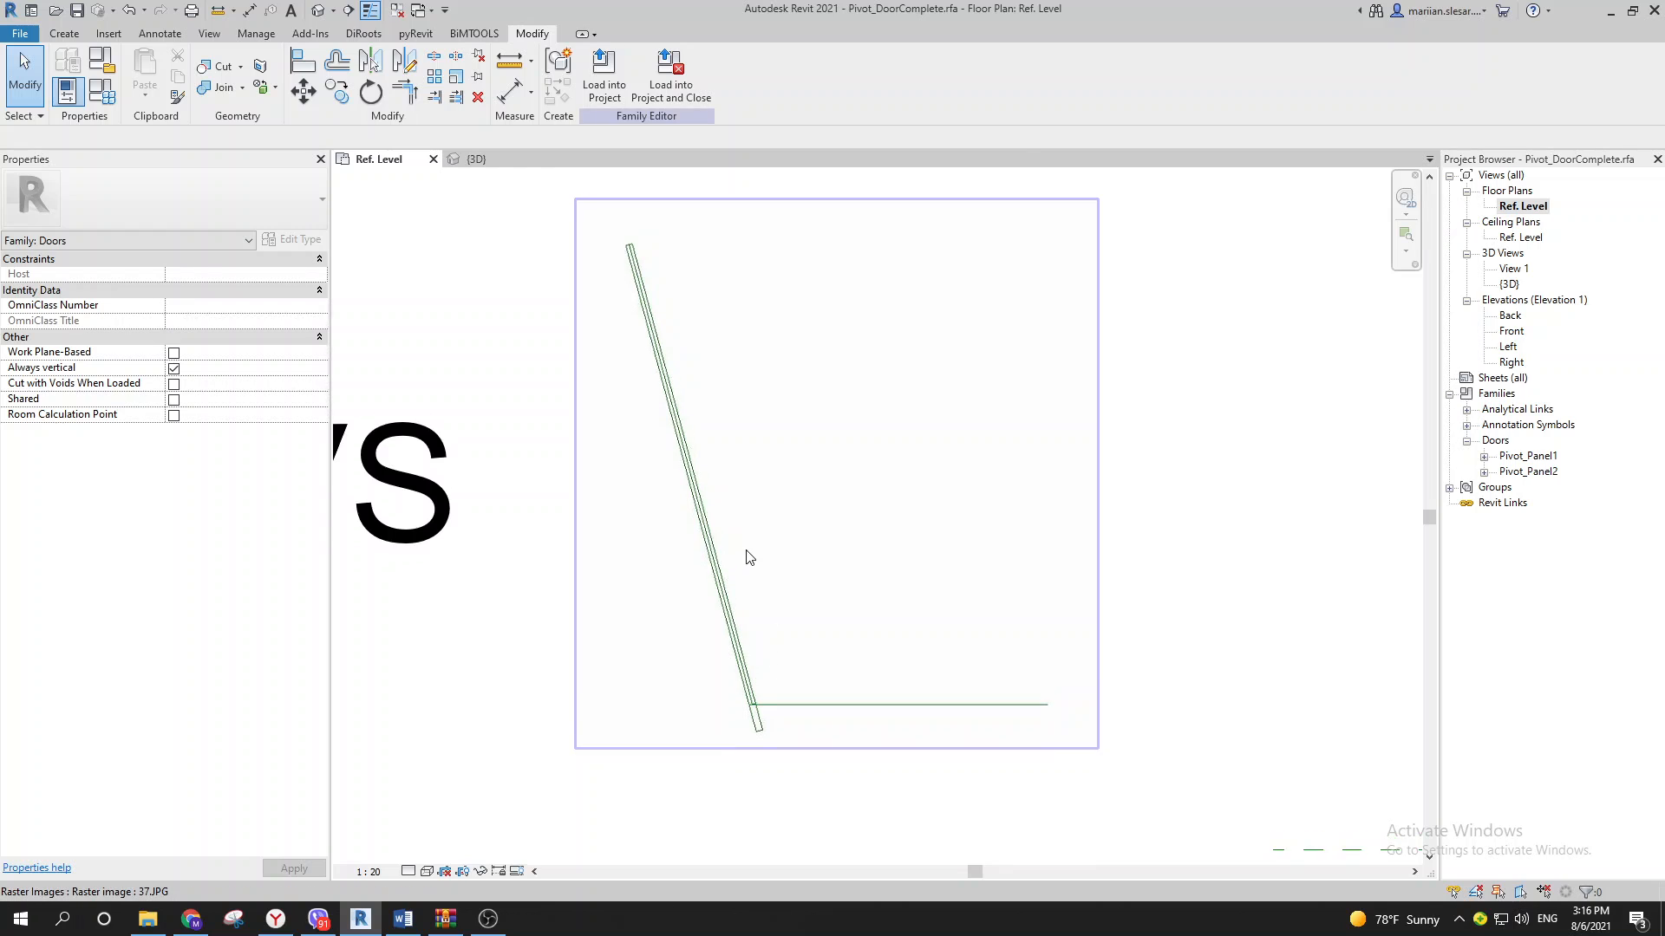
middle_click_drag(749, 556, 832, 599)
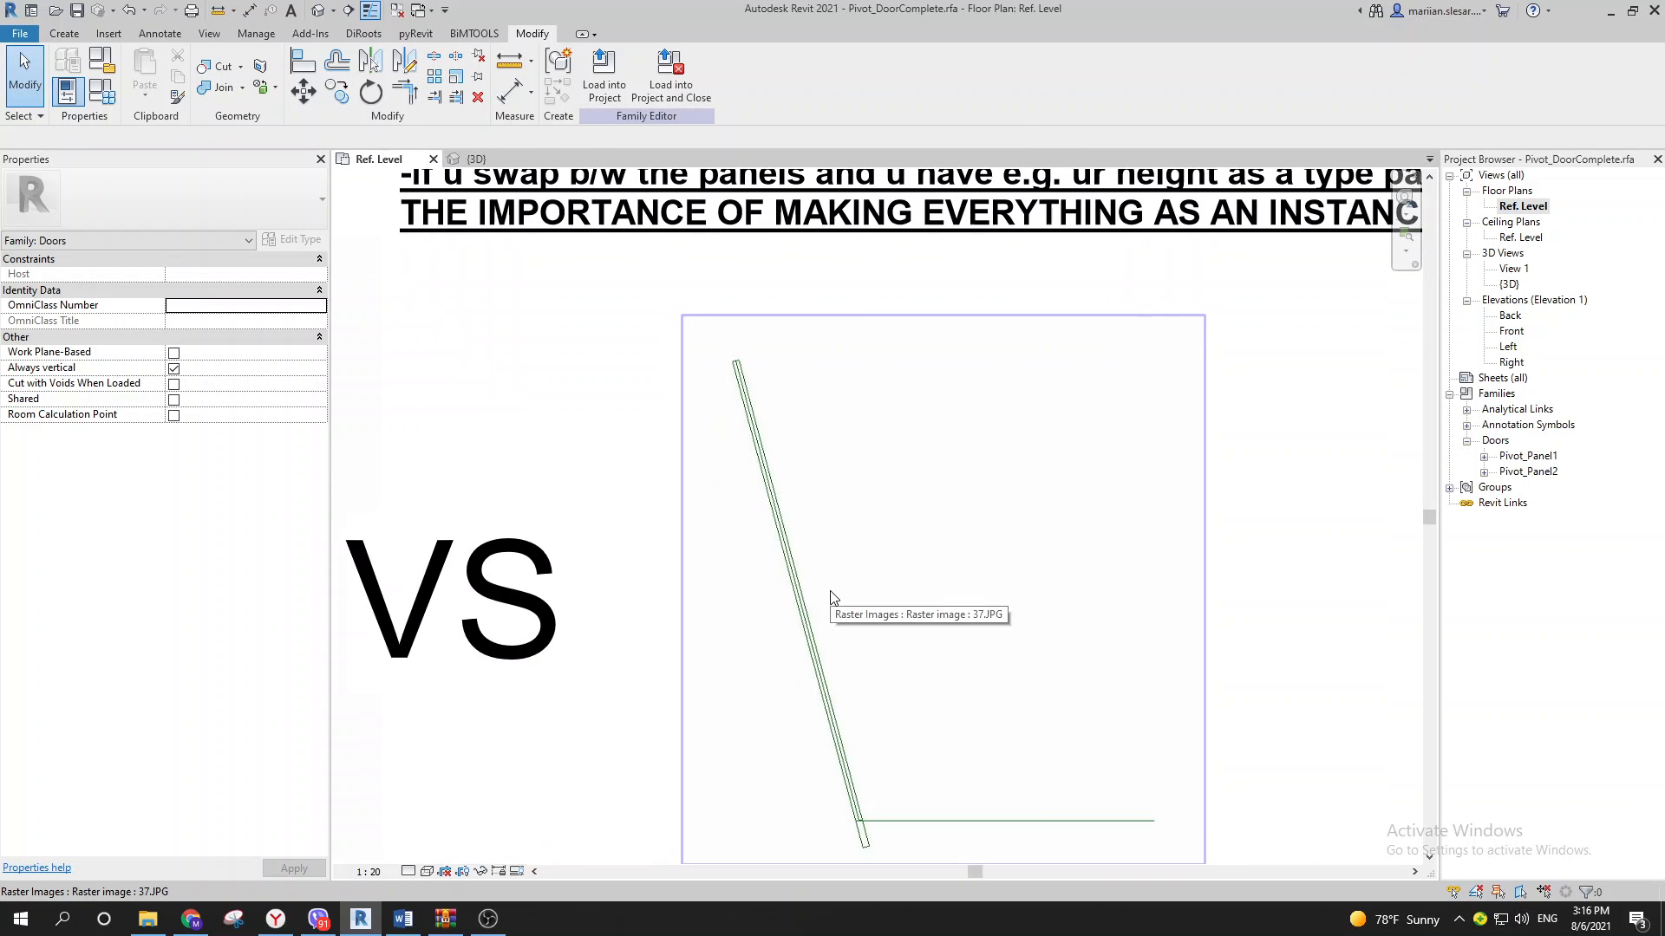
scroll(830, 597, "down", 4)
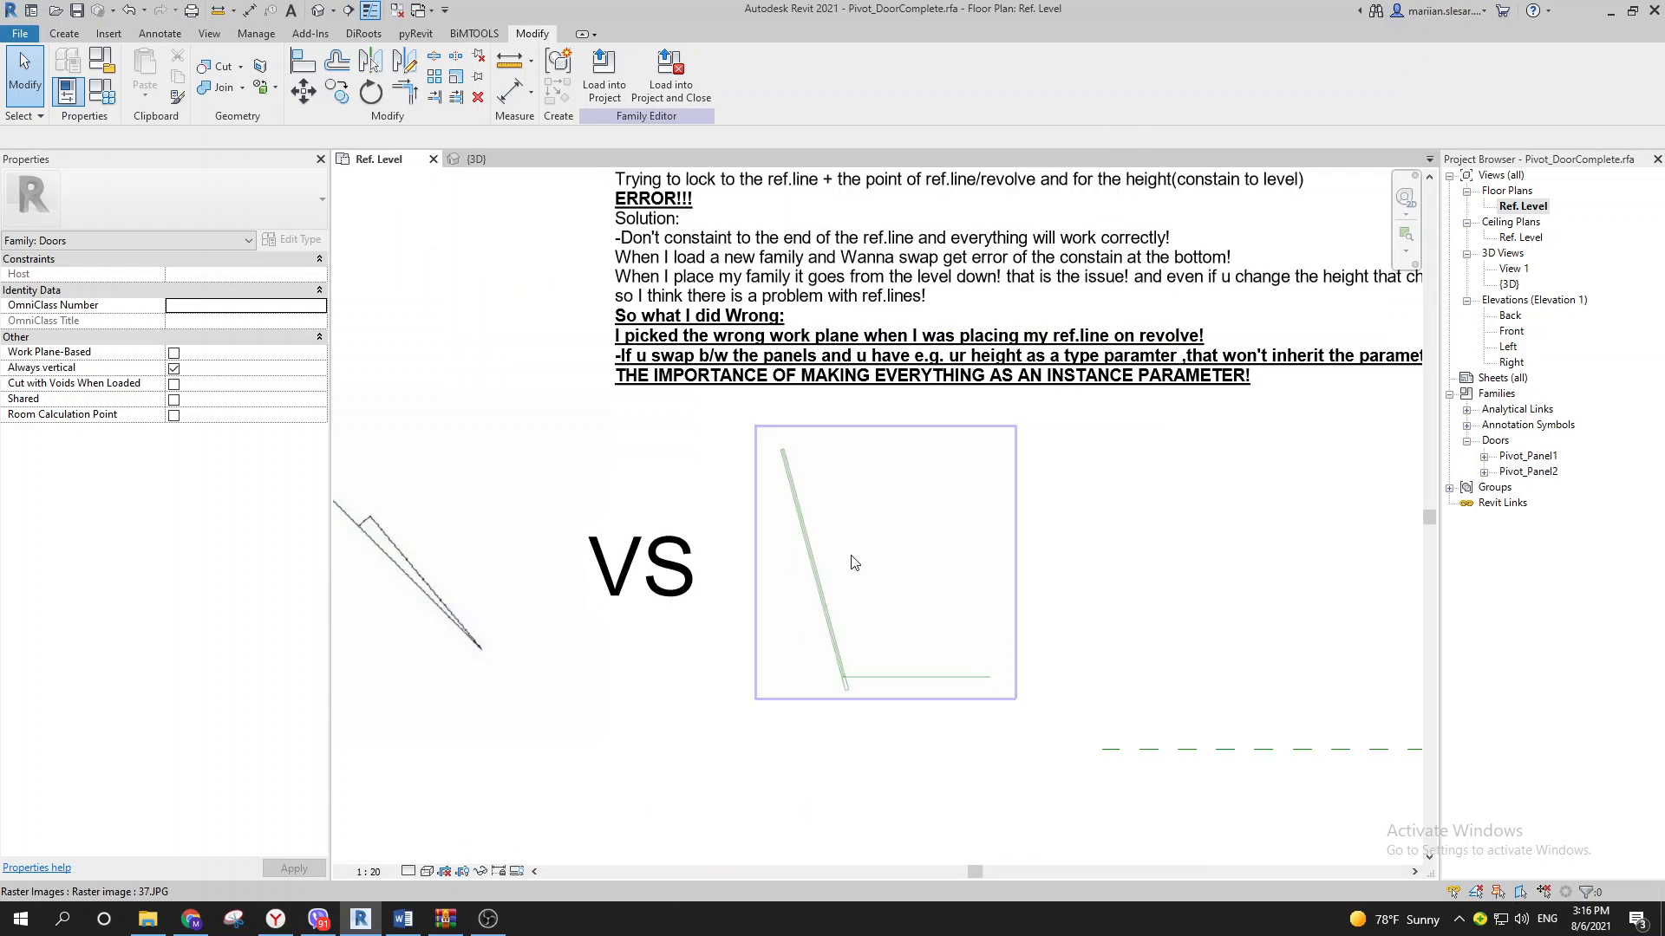
scroll(514, 565, "up", 2)
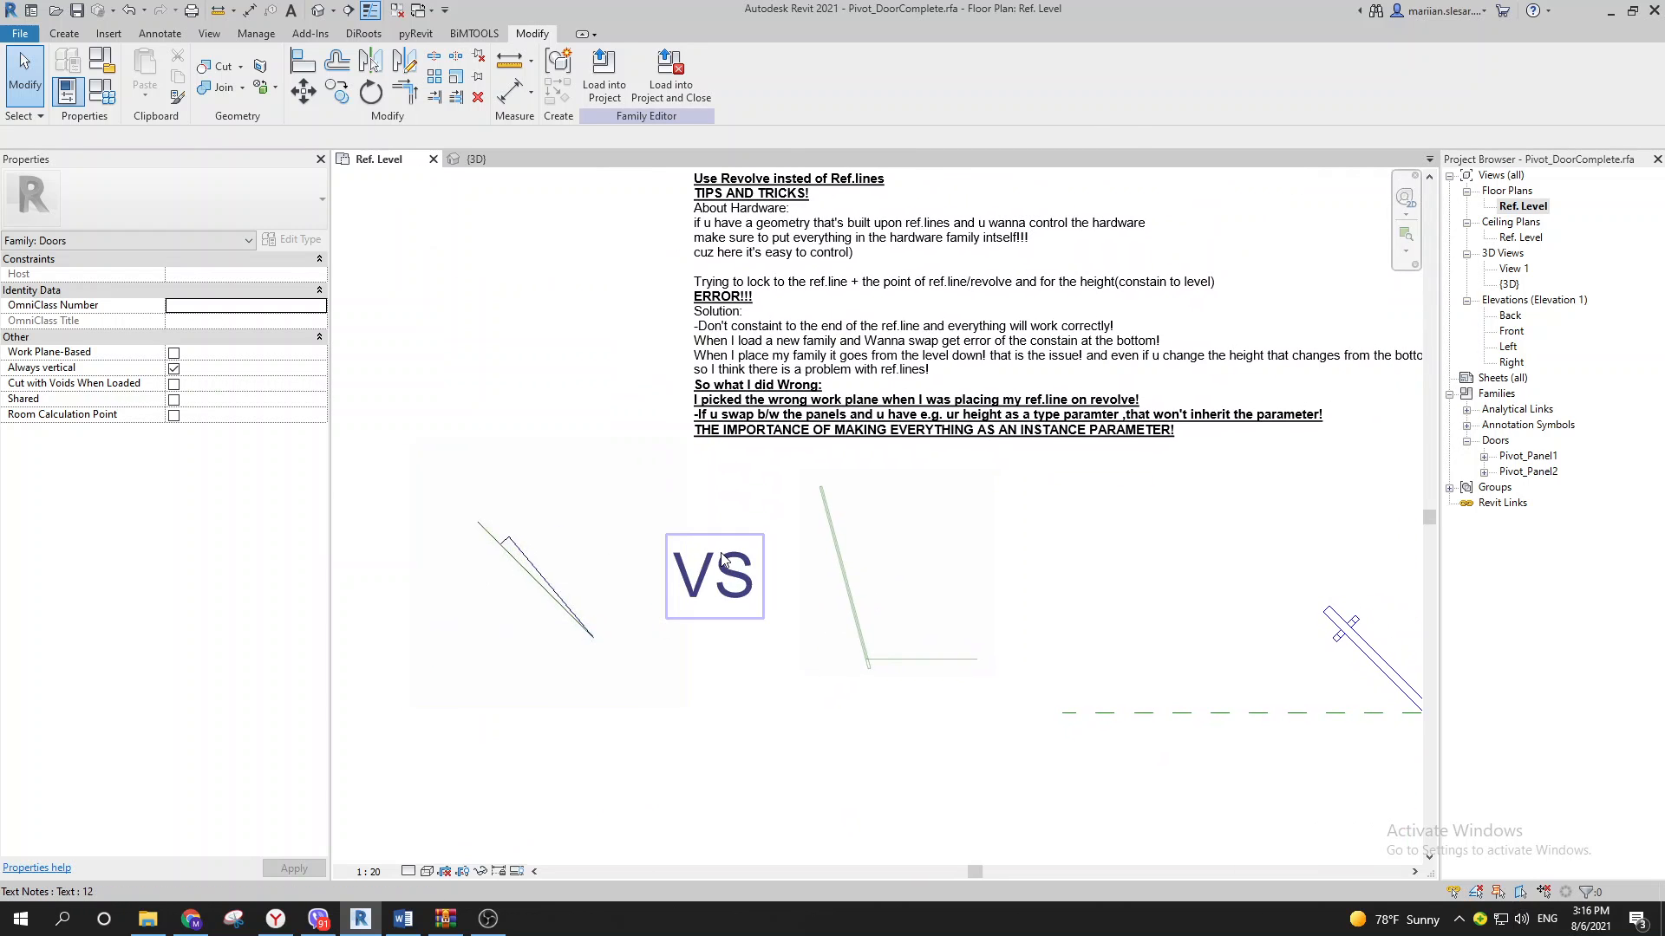
Step: Look over the pivot panel in plan and close the inactive views, keeping only the Ref. Level floor plan
middle_click_drag(850, 538, 515, 473)
middle_click_drag(850, 580, 665, 543)
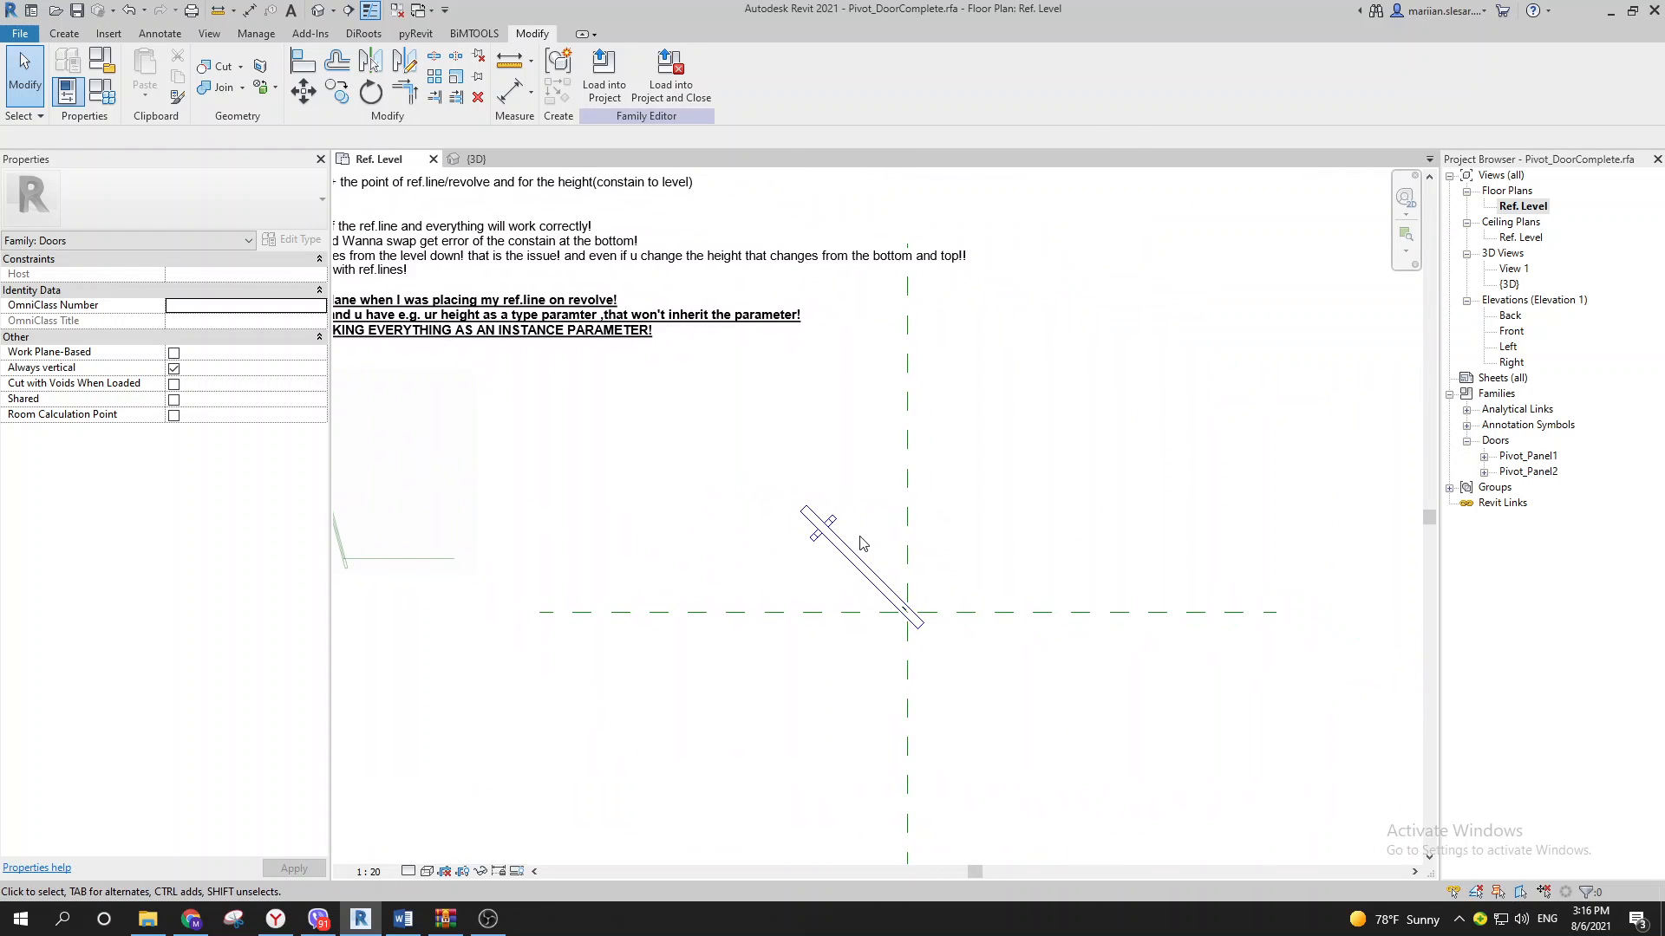
scroll(861, 544, "up", 1)
middle_click_drag(854, 536, 796, 509)
left_click(398, 12)
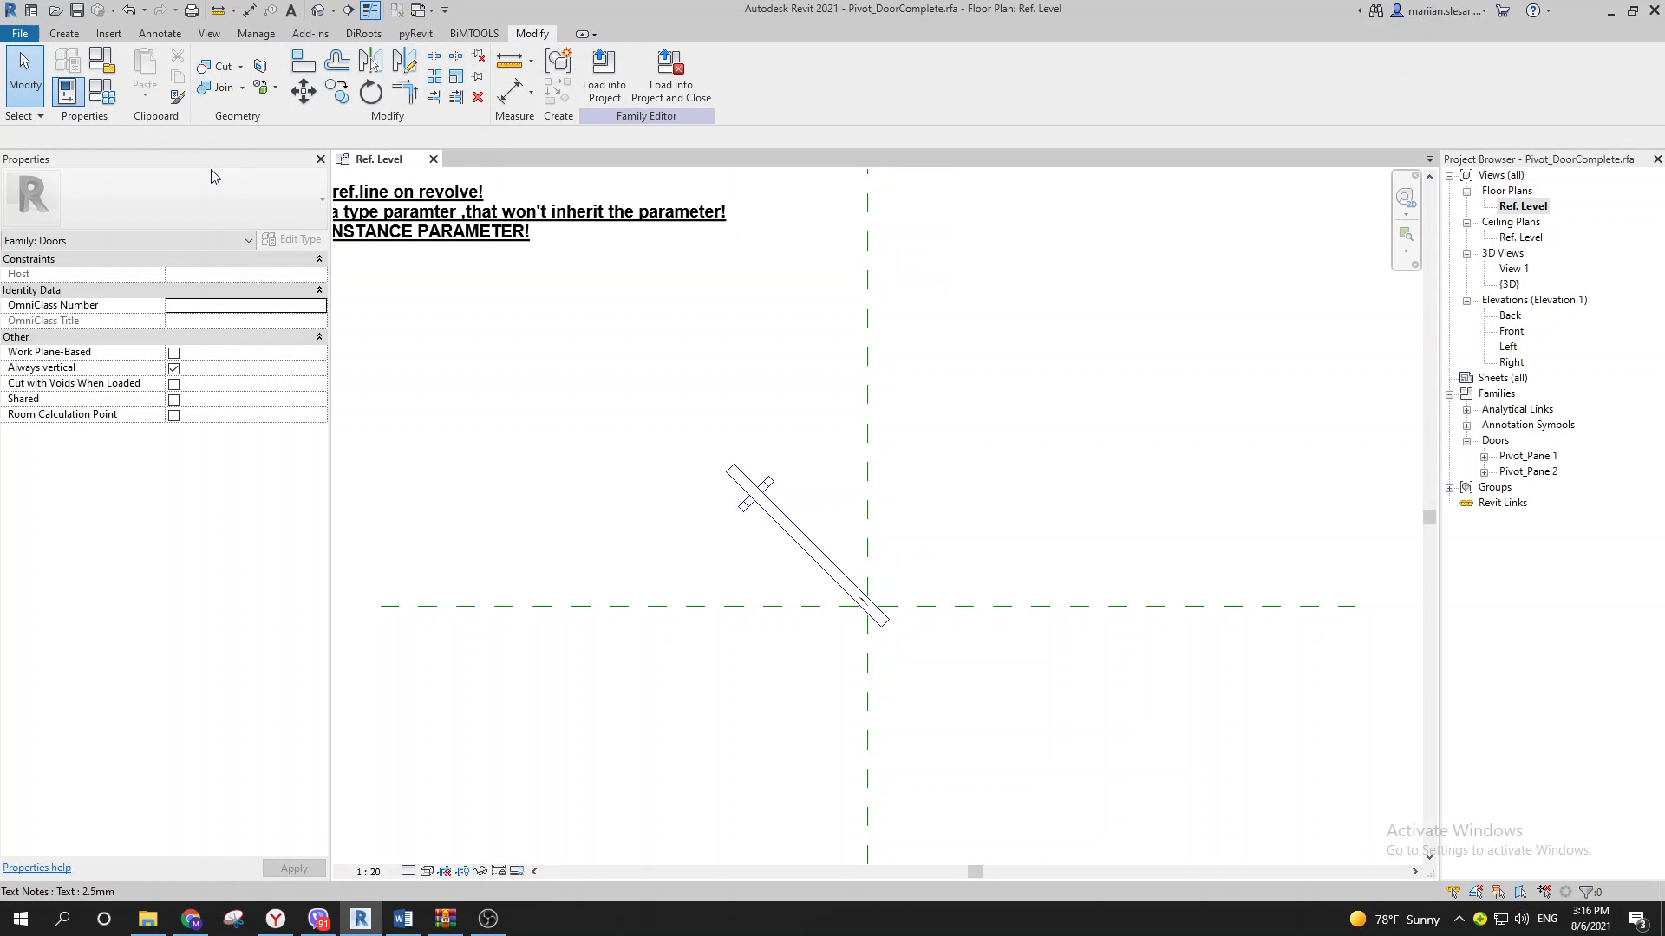
Step: Create a new family from the Metric Generic Model.rft template
left_click(19, 33)
left_click(57, 100)
left_click(231, 150)
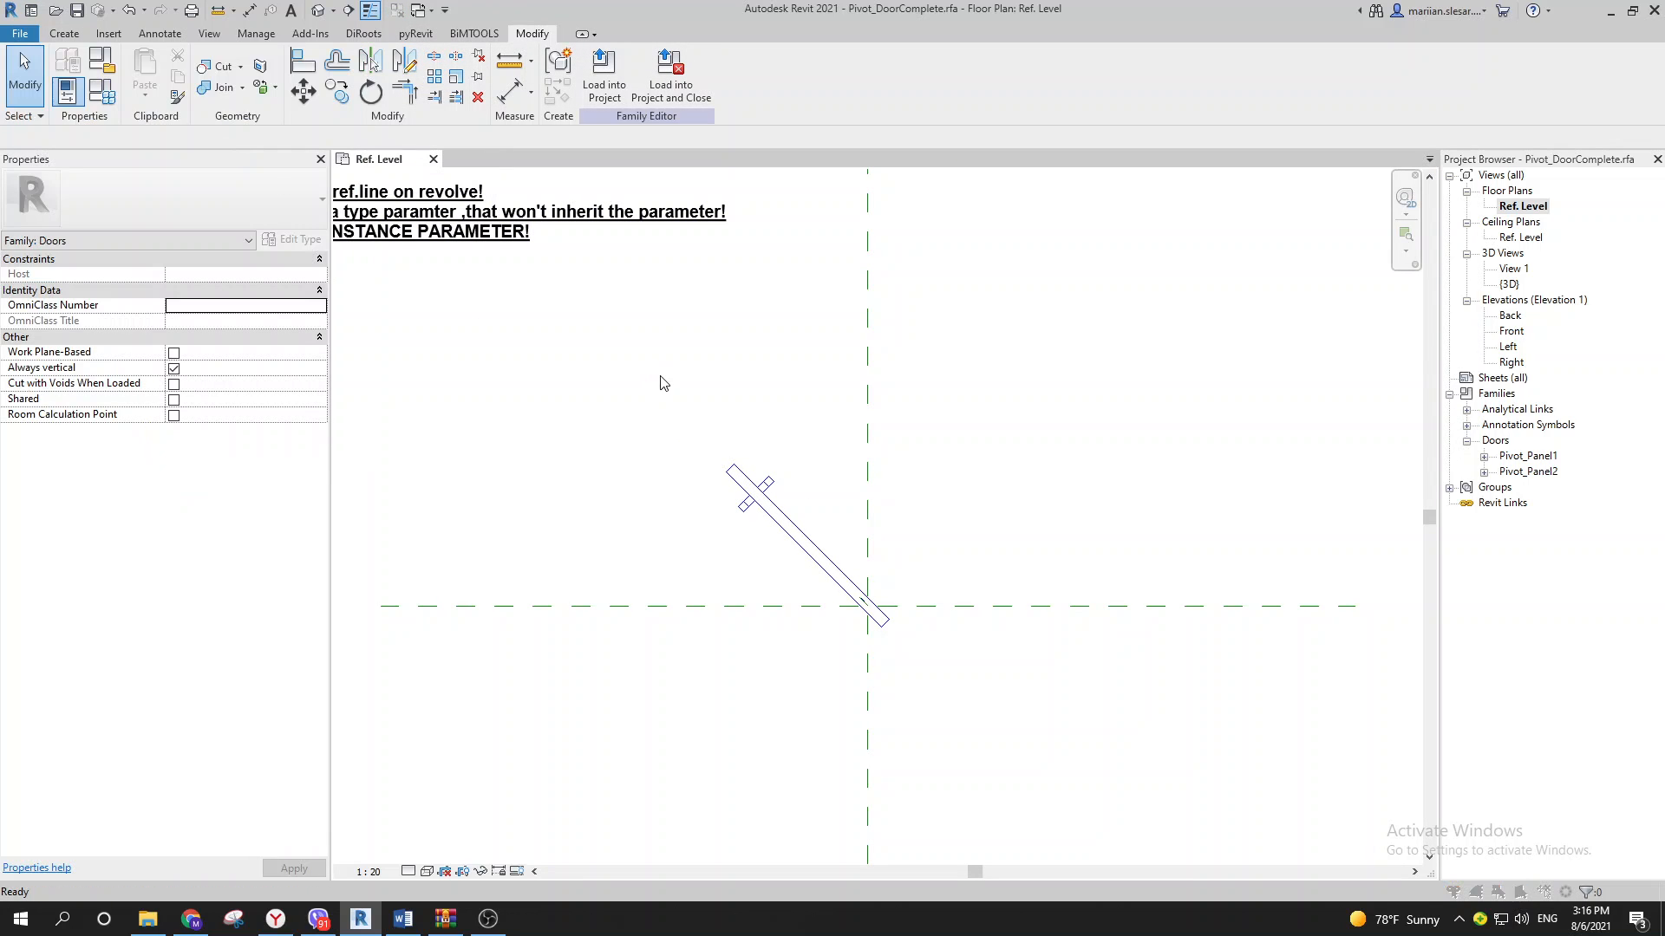
scroll(417, 512, "down", 5)
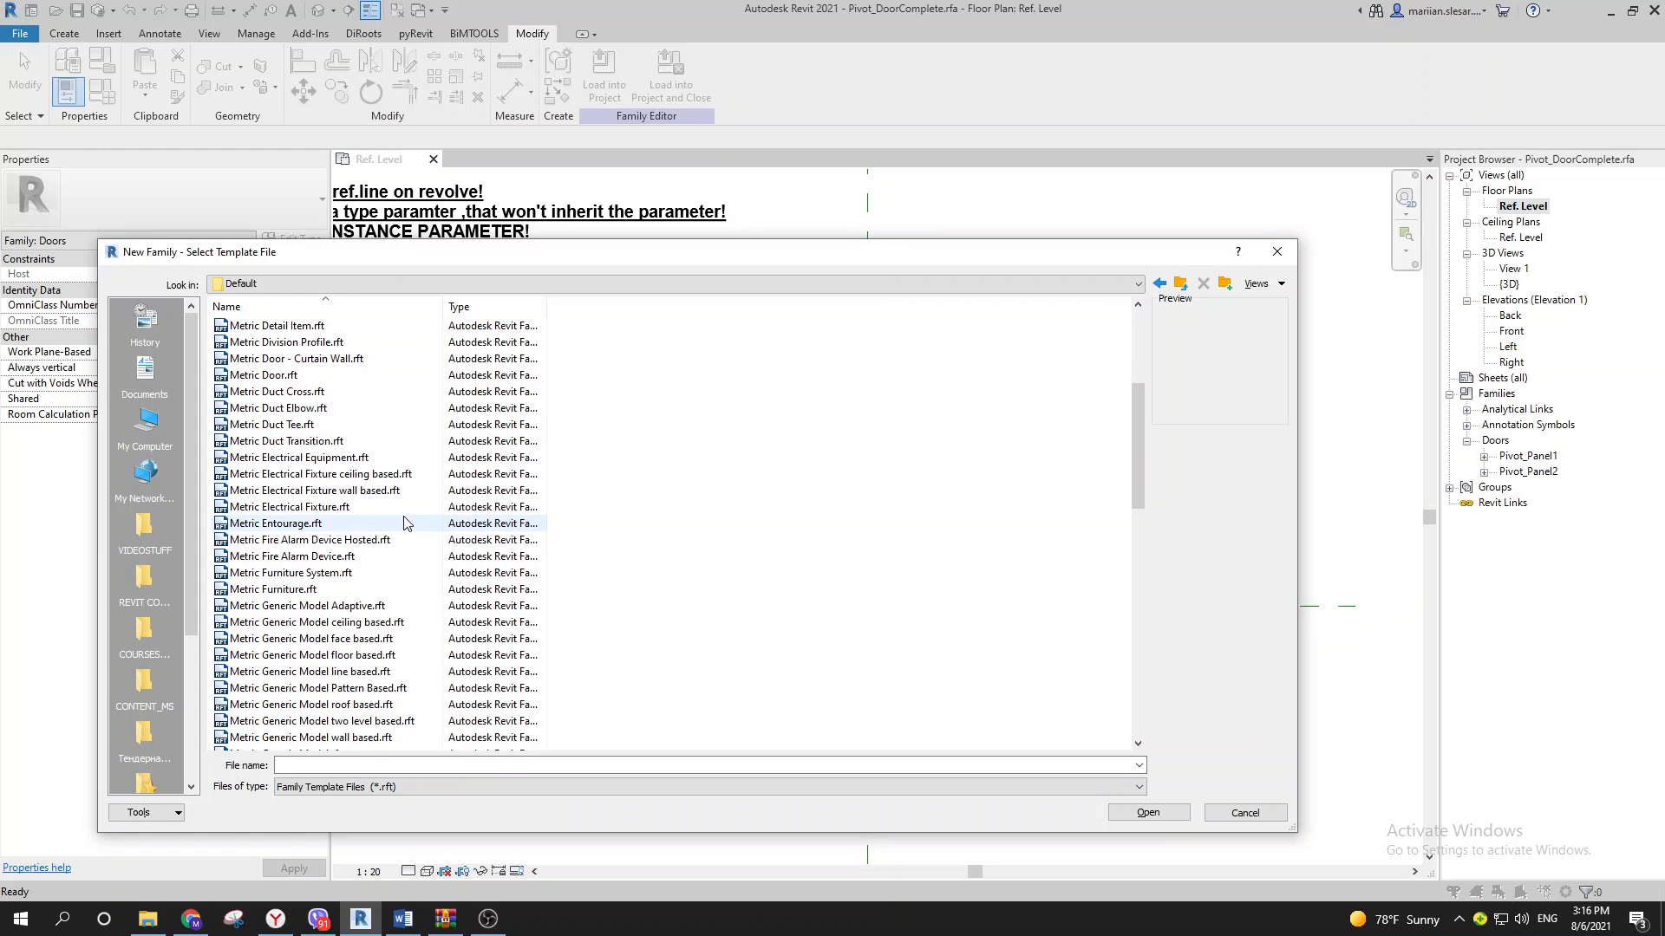
scroll(459, 546, "down", 3)
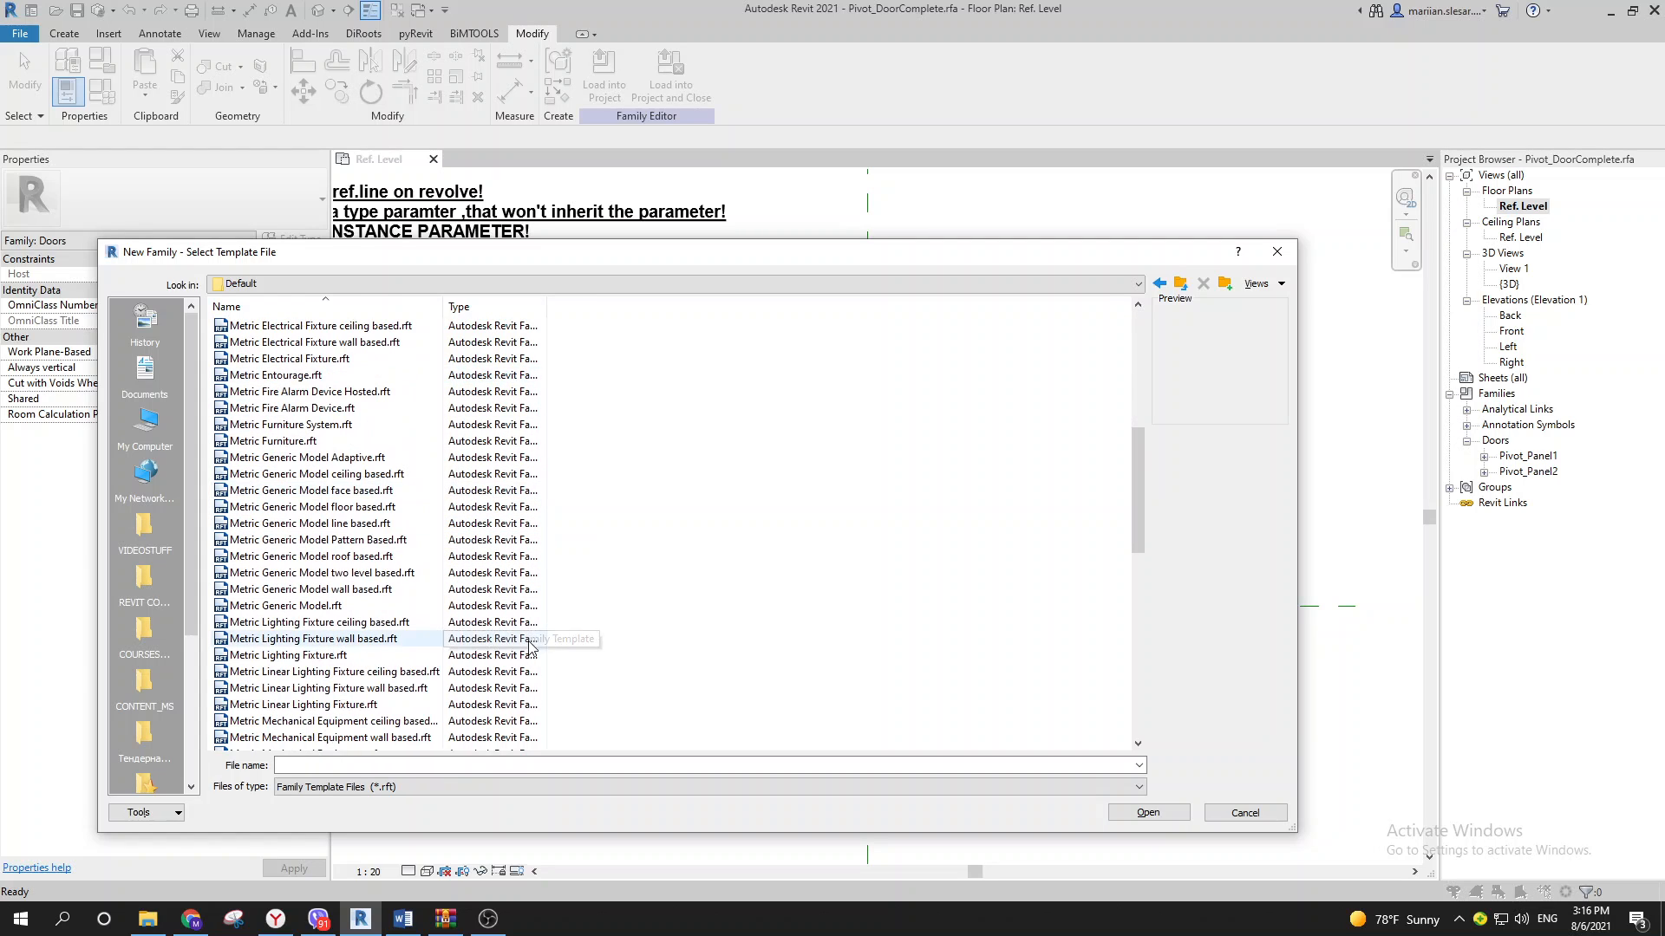
double_click(372, 608)
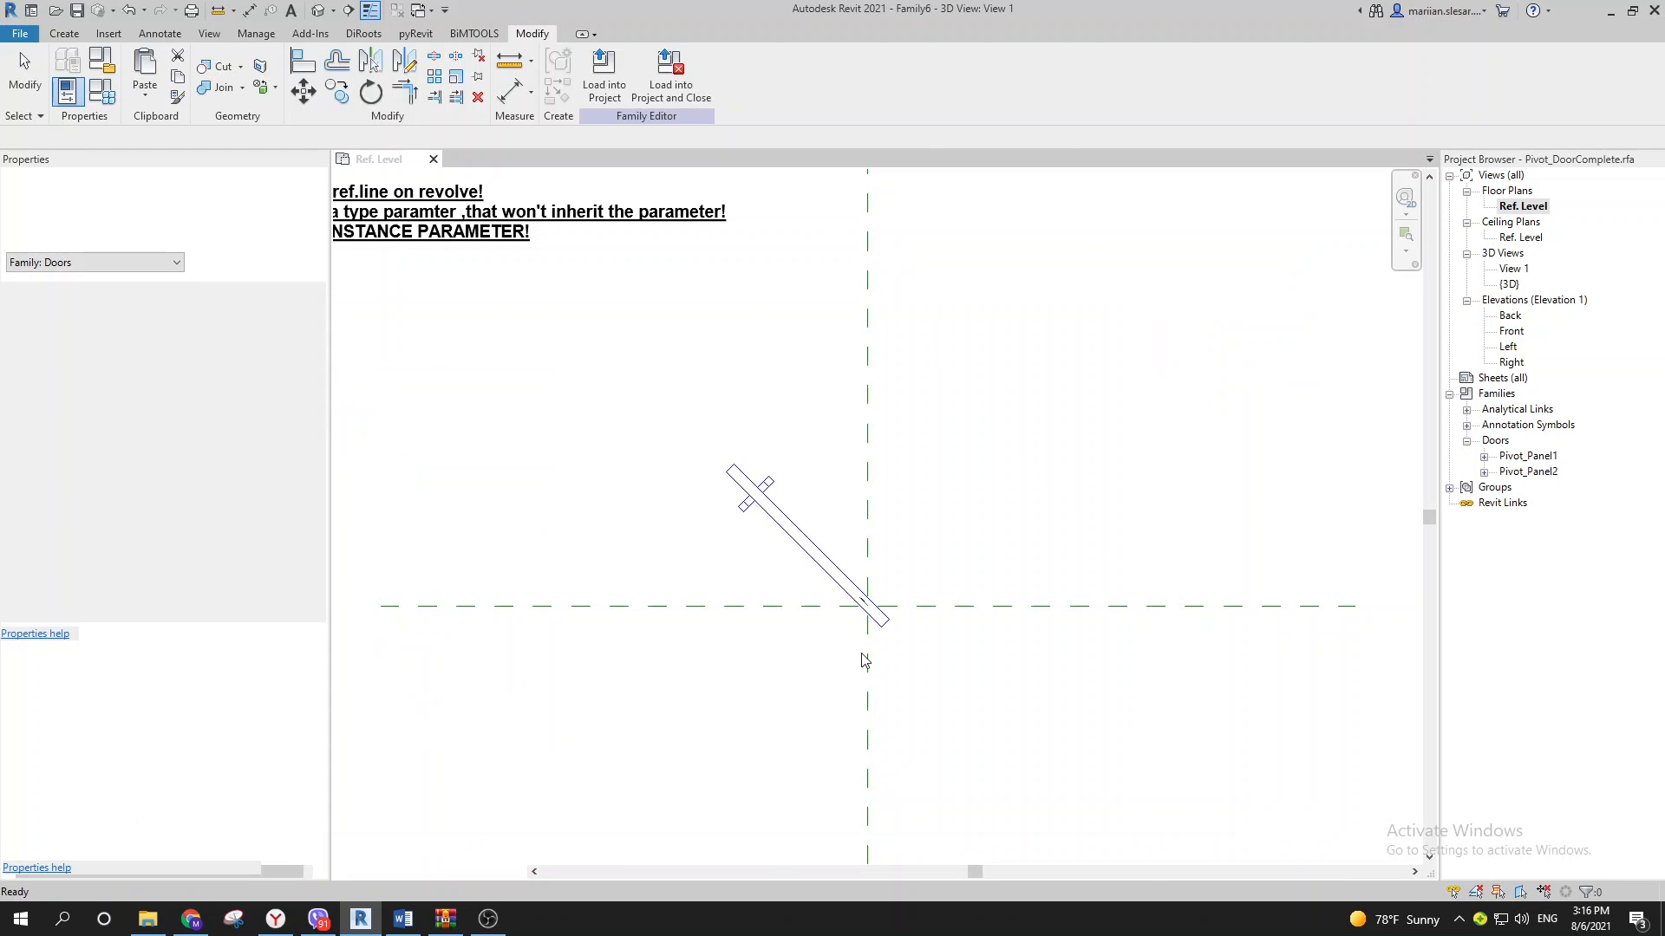
Step: Set the new family's category to Doors and close its inactive views
scroll(834, 527, "up", 3)
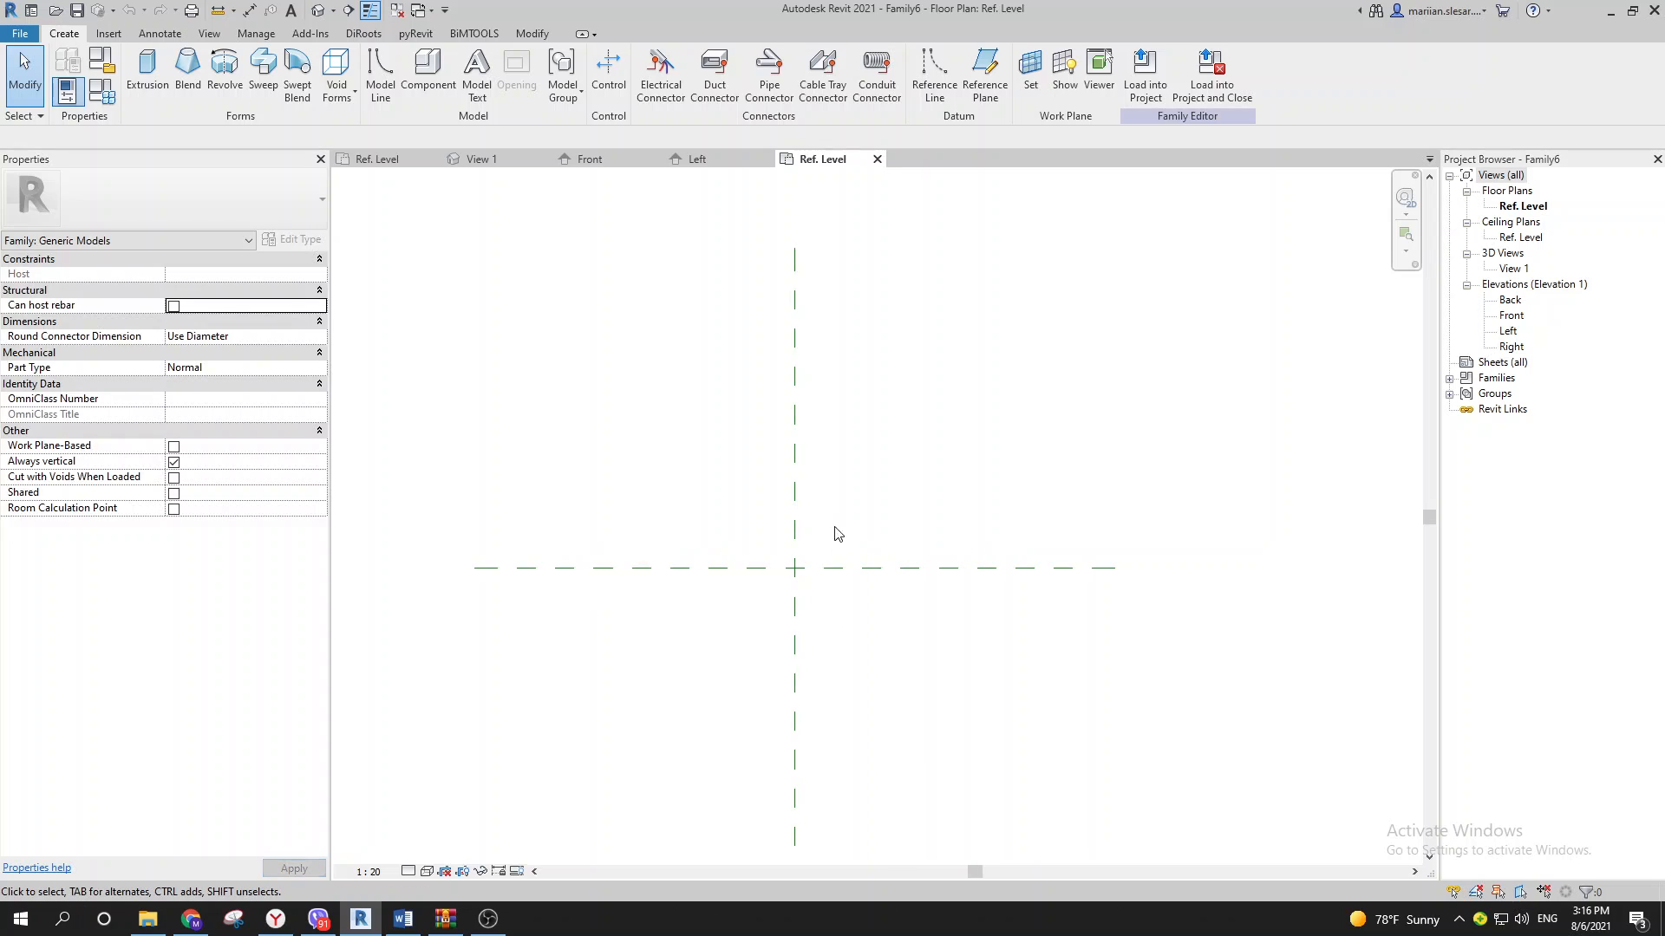
scroll(864, 545, "up", 1)
middle_click_drag(853, 545, 825, 579)
left_click(104, 68)
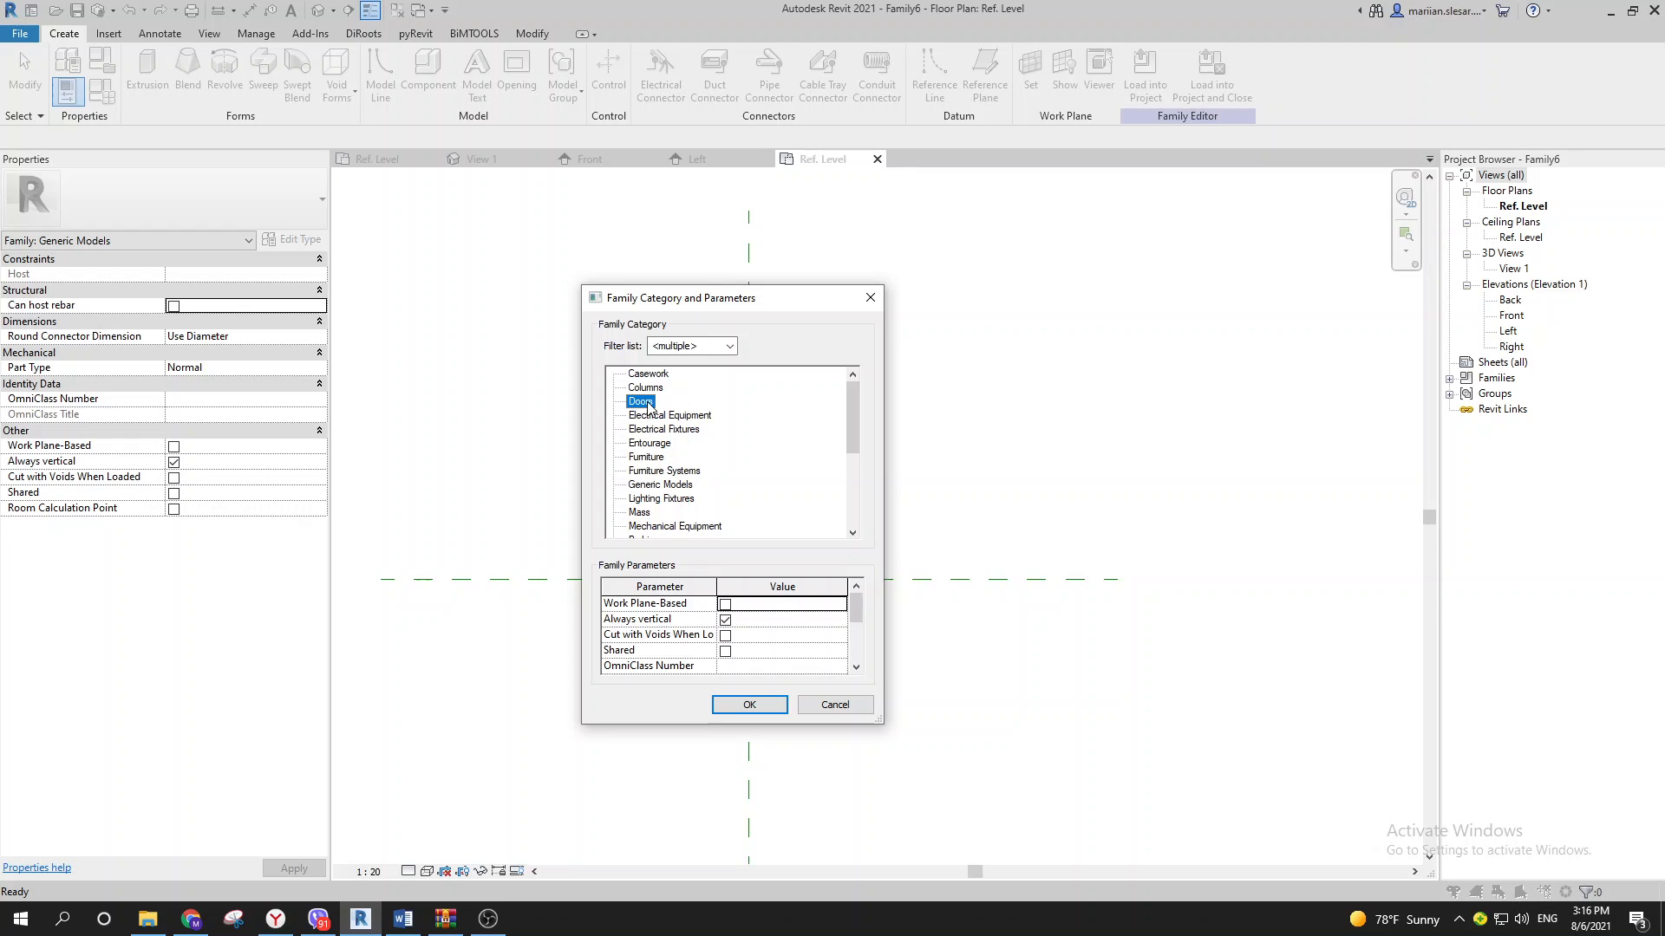
left_click(747, 704)
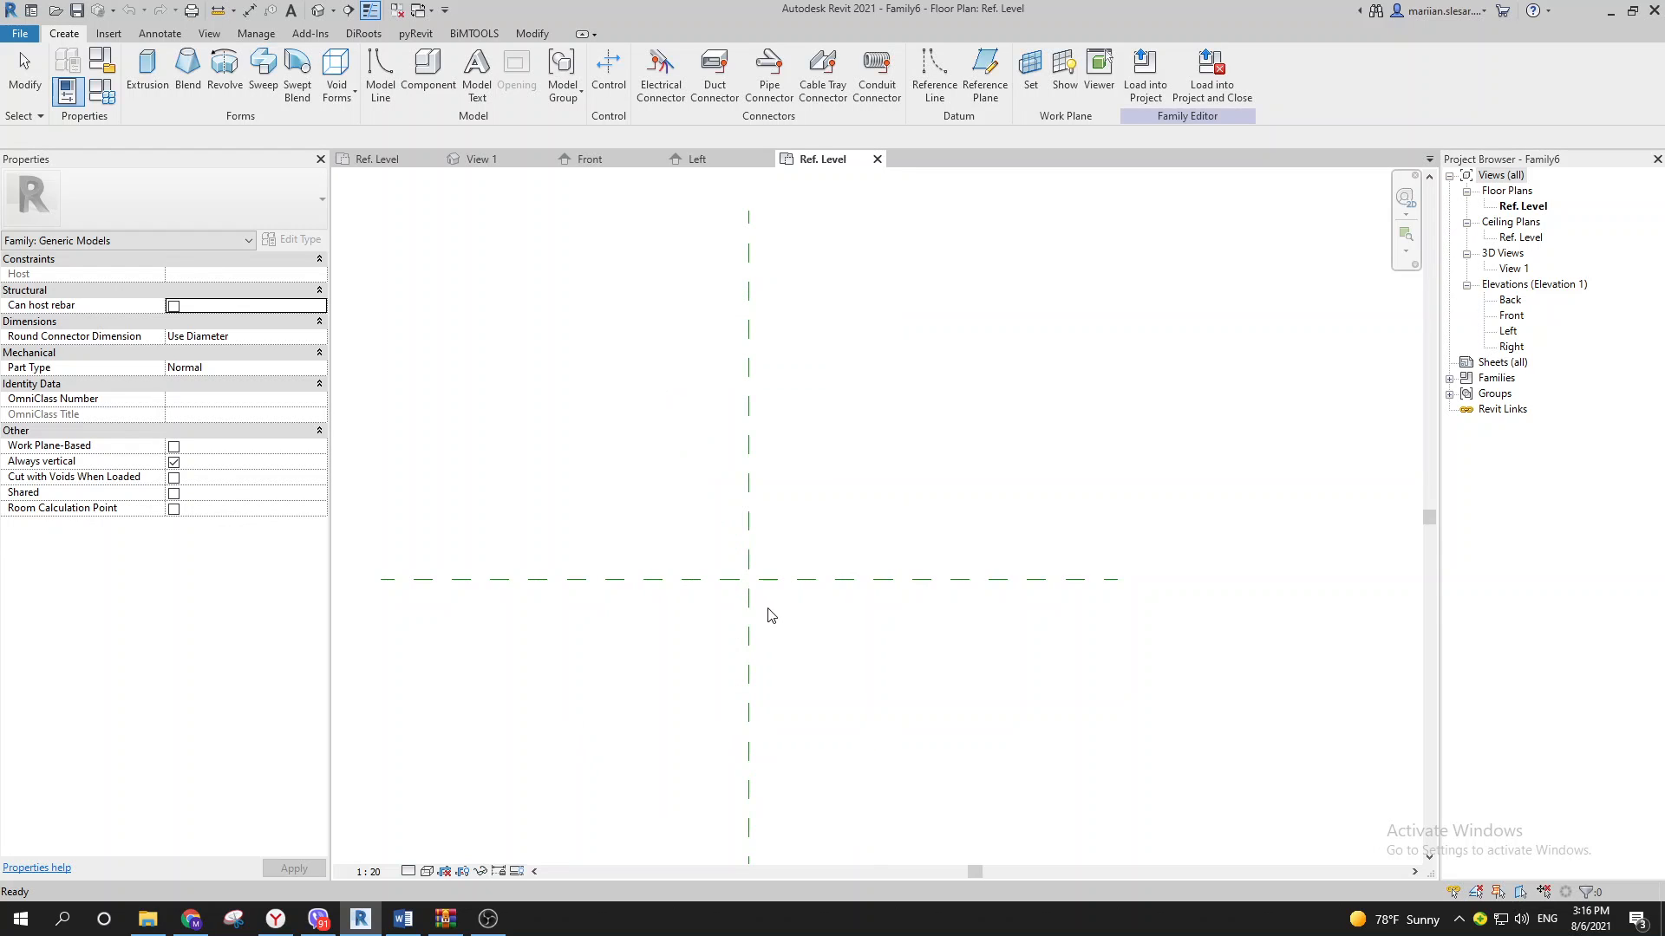
left_click(397, 10)
Step: Return to the Pivot_DoorComplete floor plan and examine the panel around its pivot point and handles
left_click(401, 159)
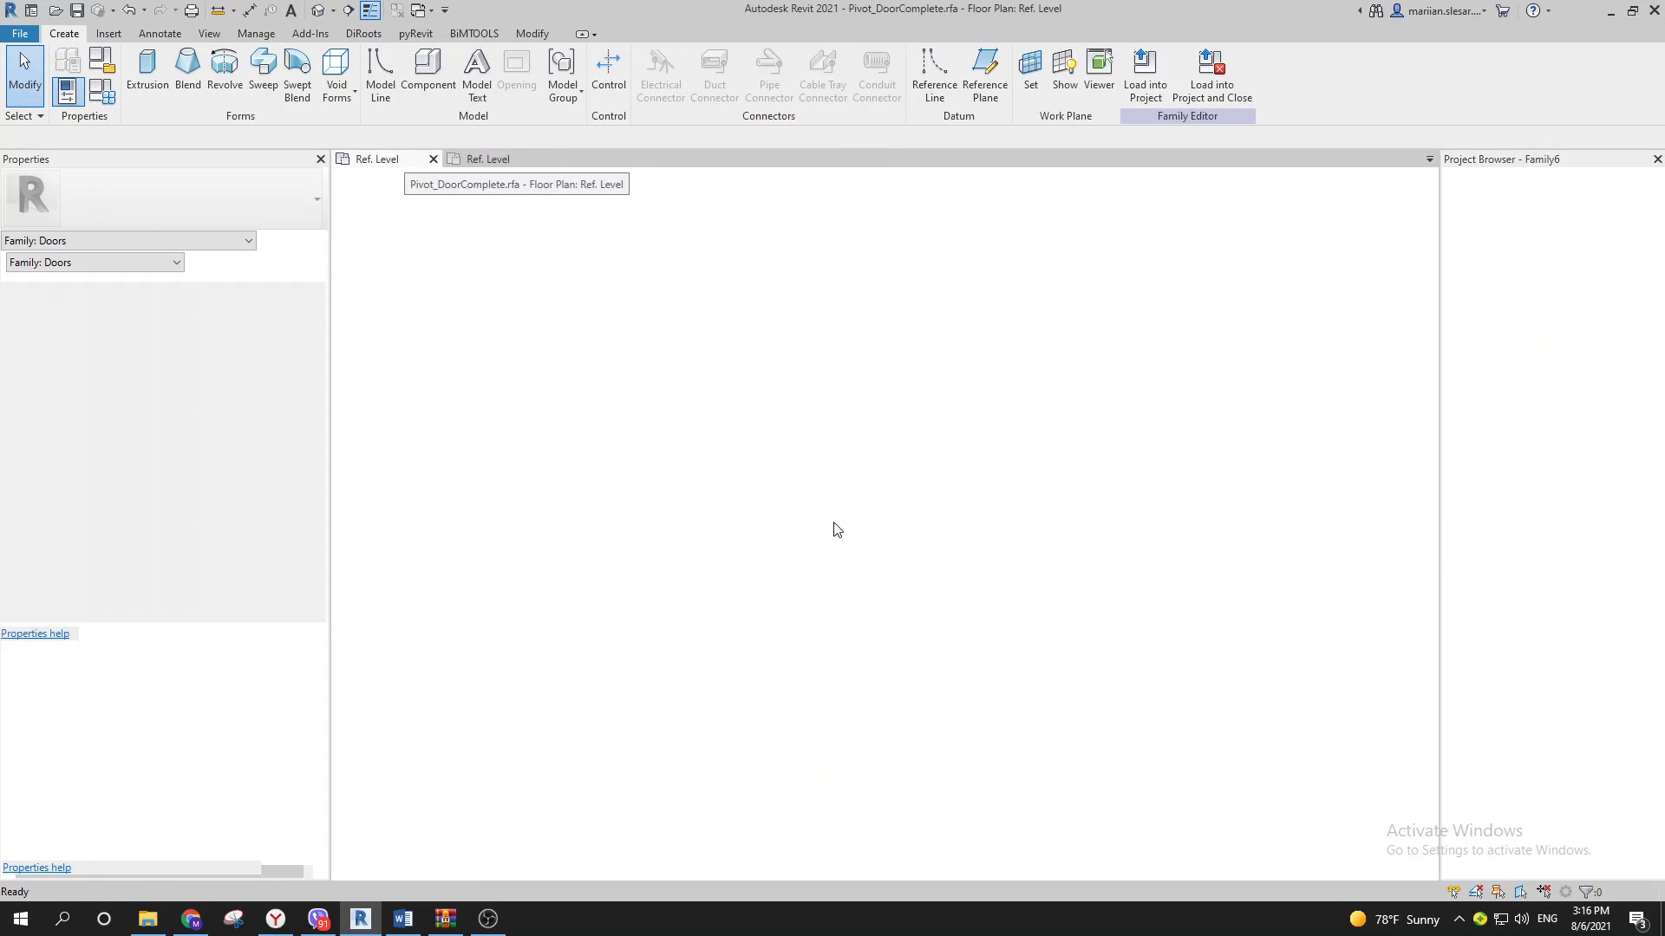
left_click(867, 579)
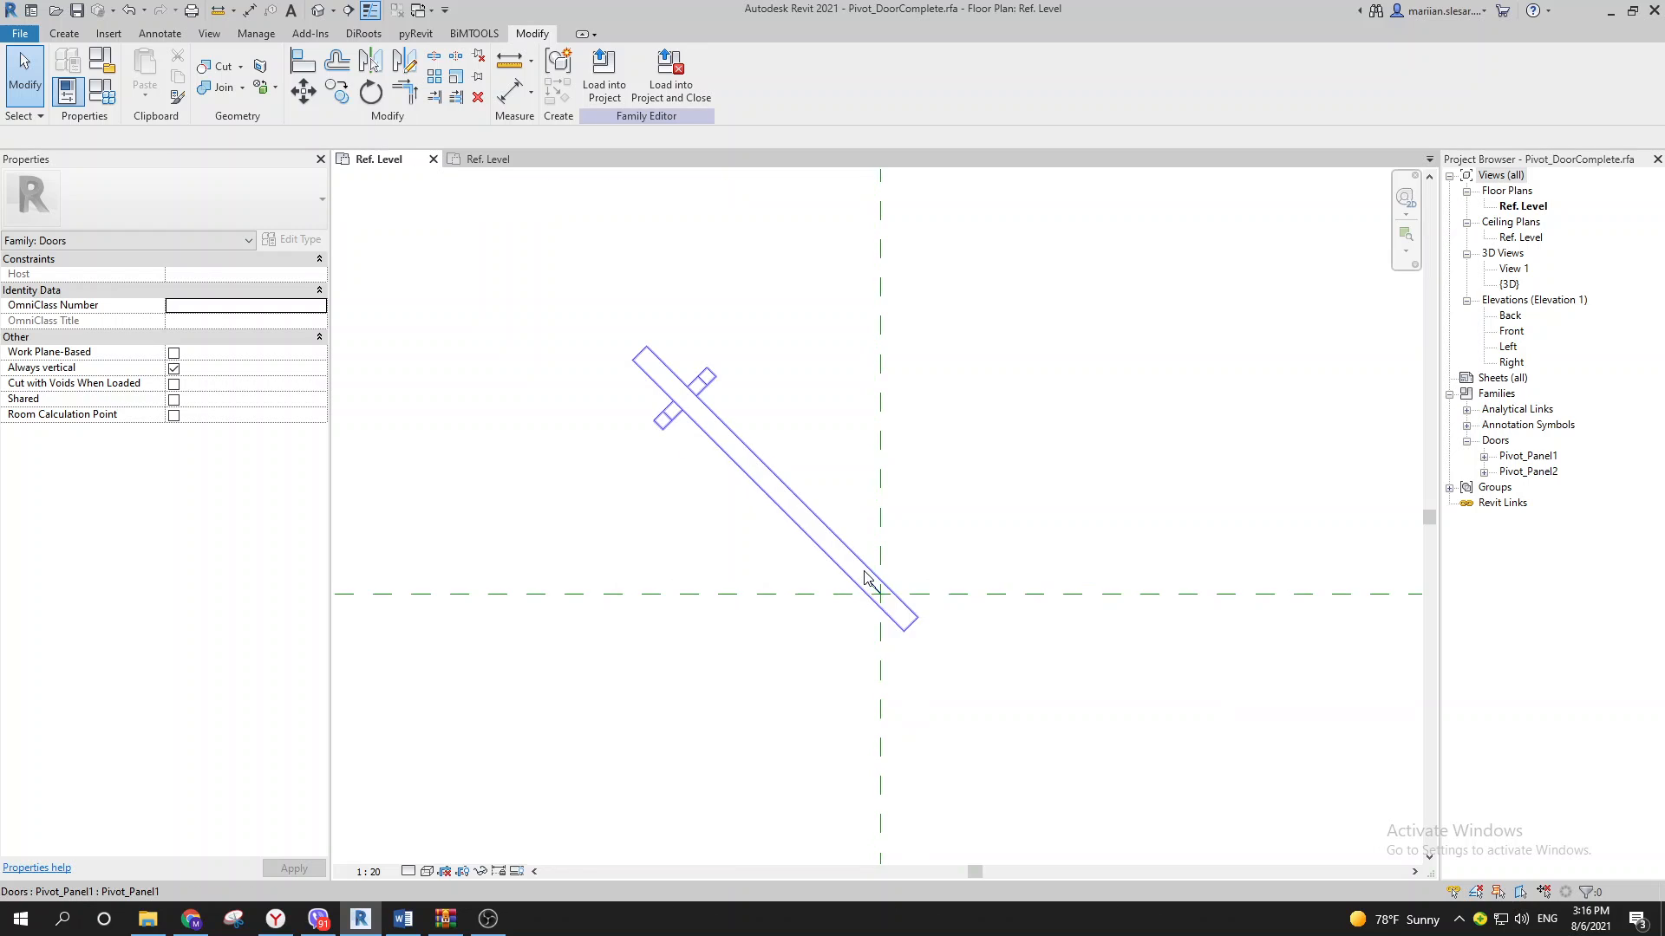
scroll(910, 600, "up", 4)
left_click_drag(617, 476, 644, 530)
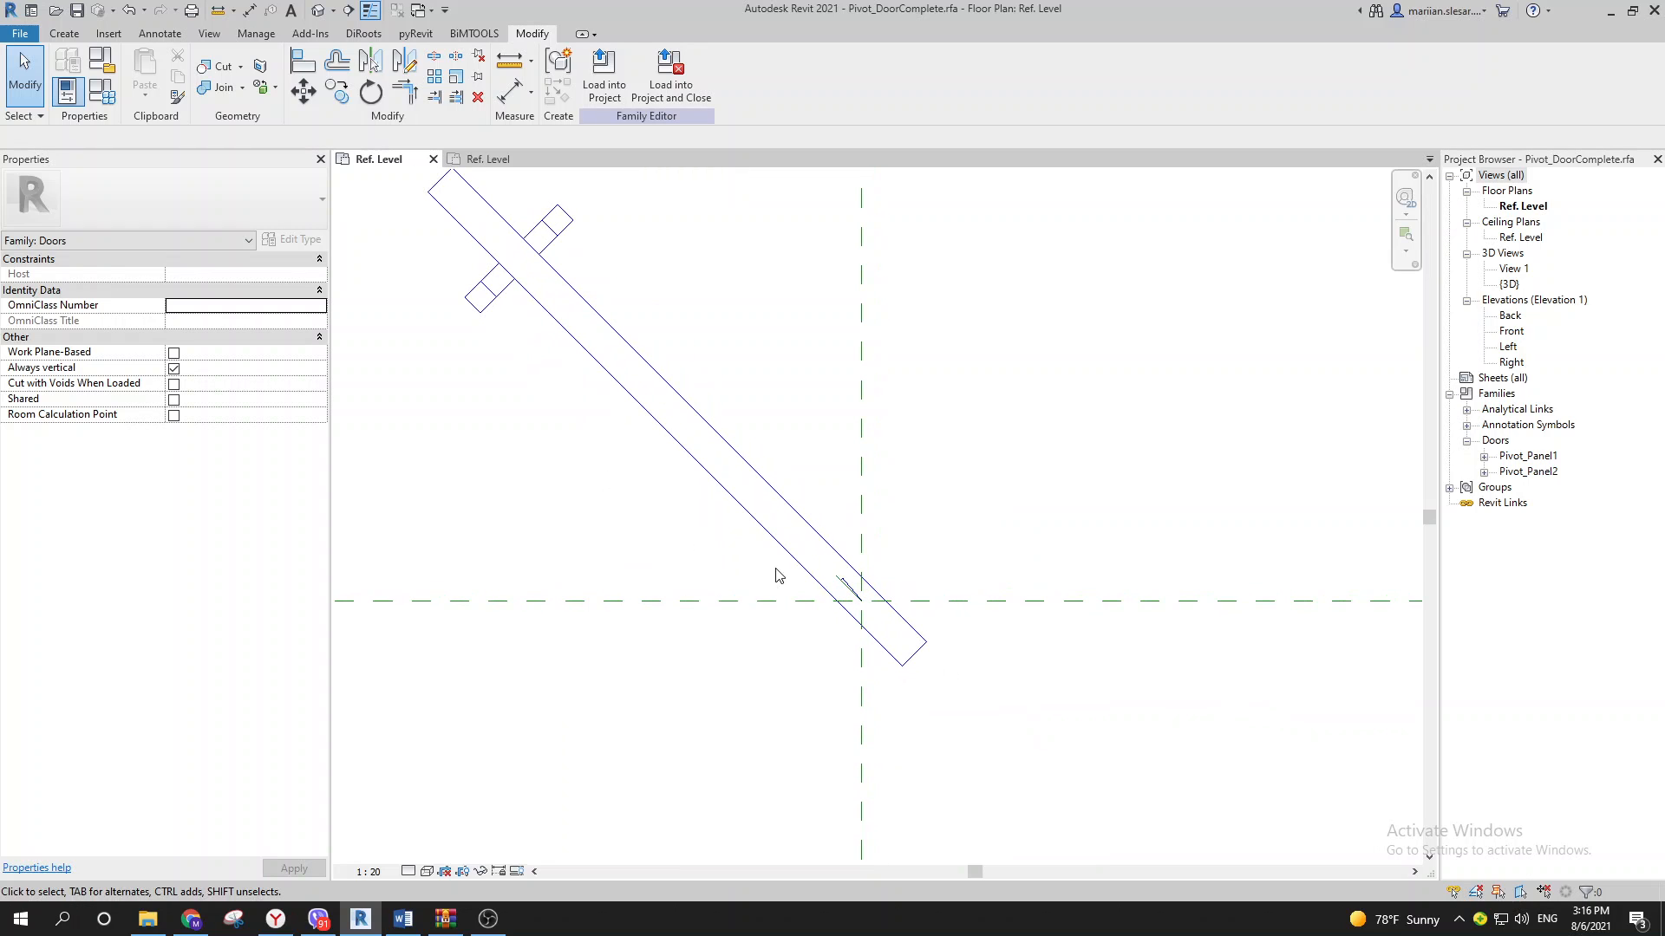
middle_click_drag(780, 573, 894, 585)
scroll(862, 591, "down", 2)
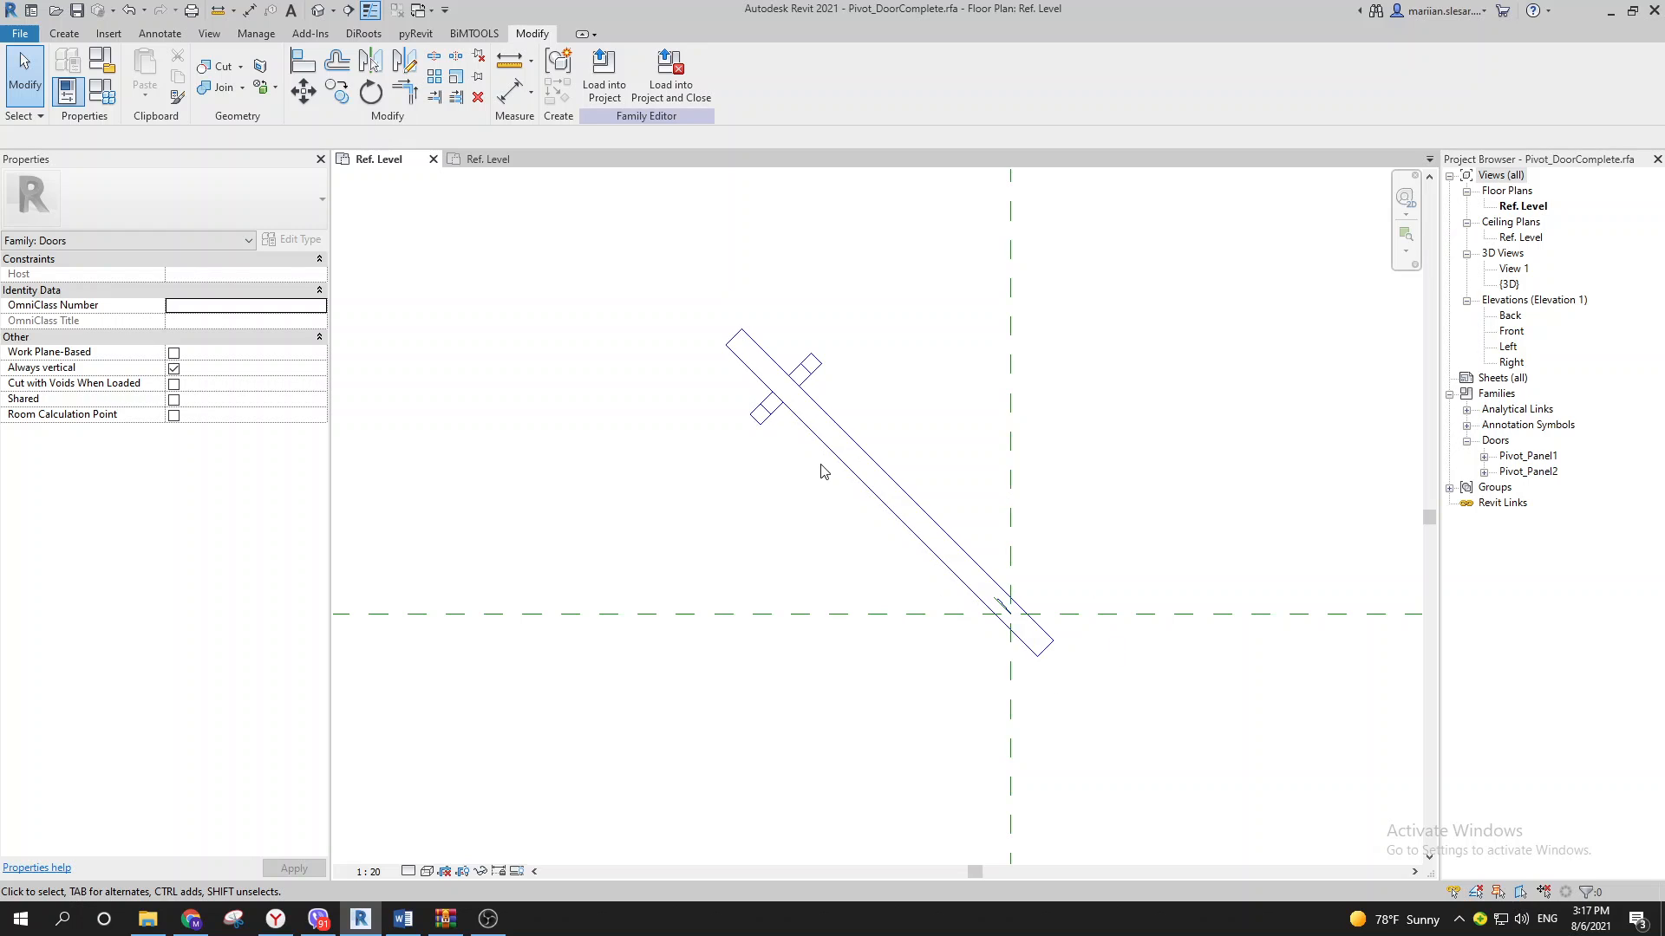
middle_click_drag(822, 471, 866, 517)
scroll(872, 529, "up", 2)
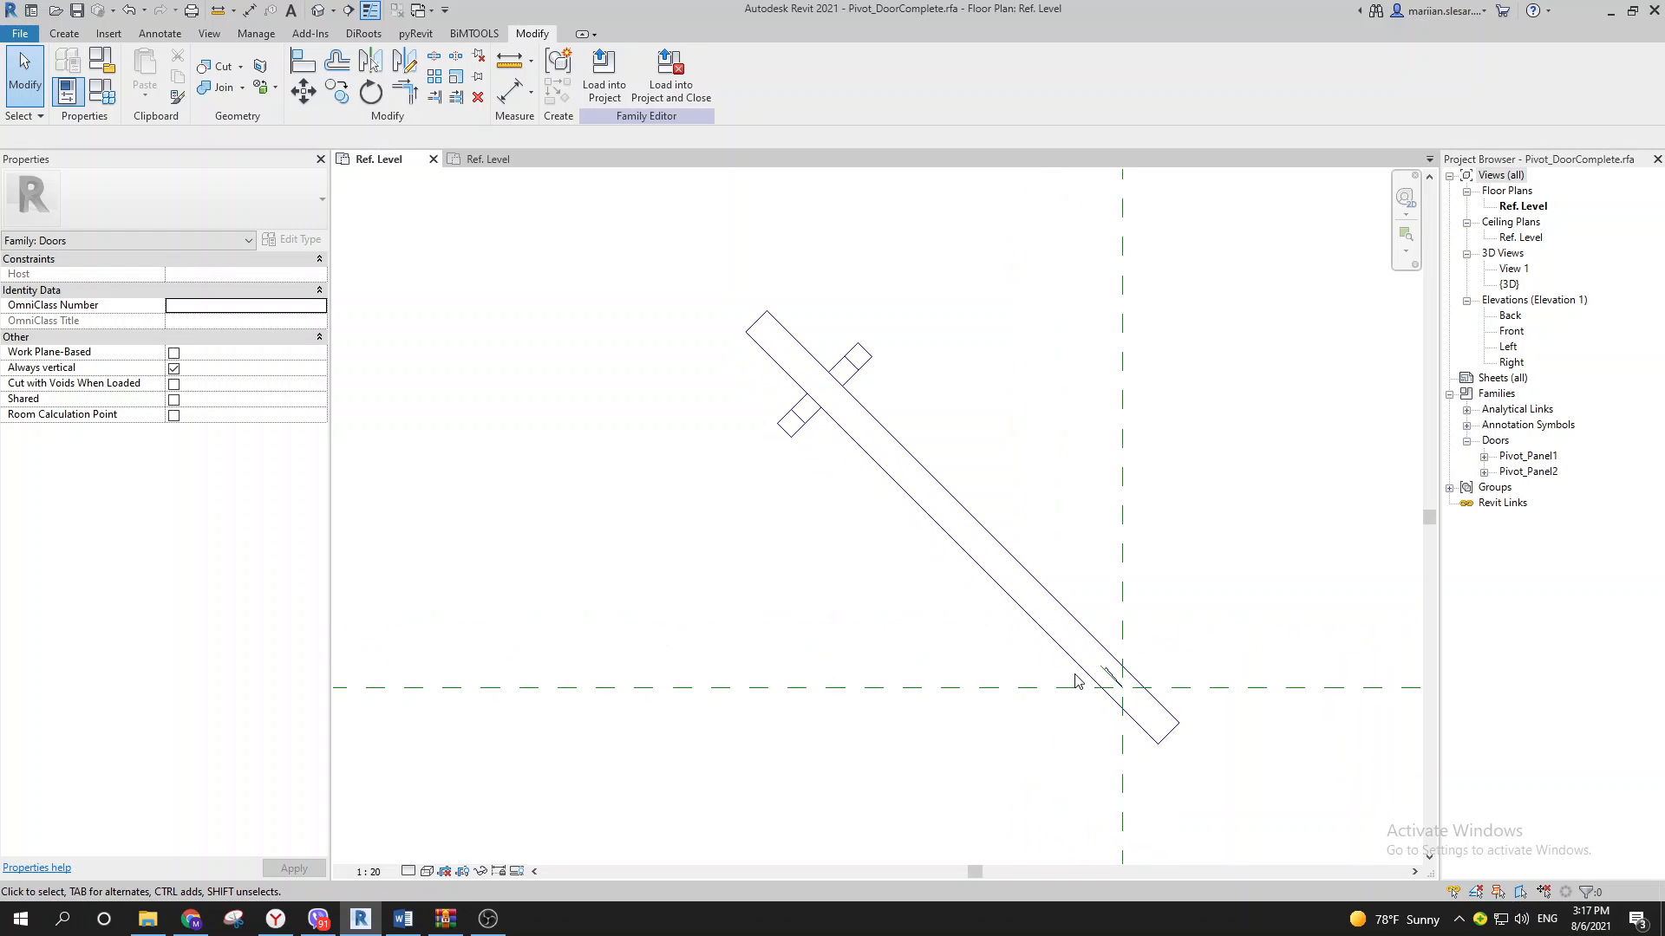
middle_click_drag(869, 608, 828, 532)
Step: Flex the finished door by applying 20° to its Angle (default) parameter in the family types
key("f")
key("t")
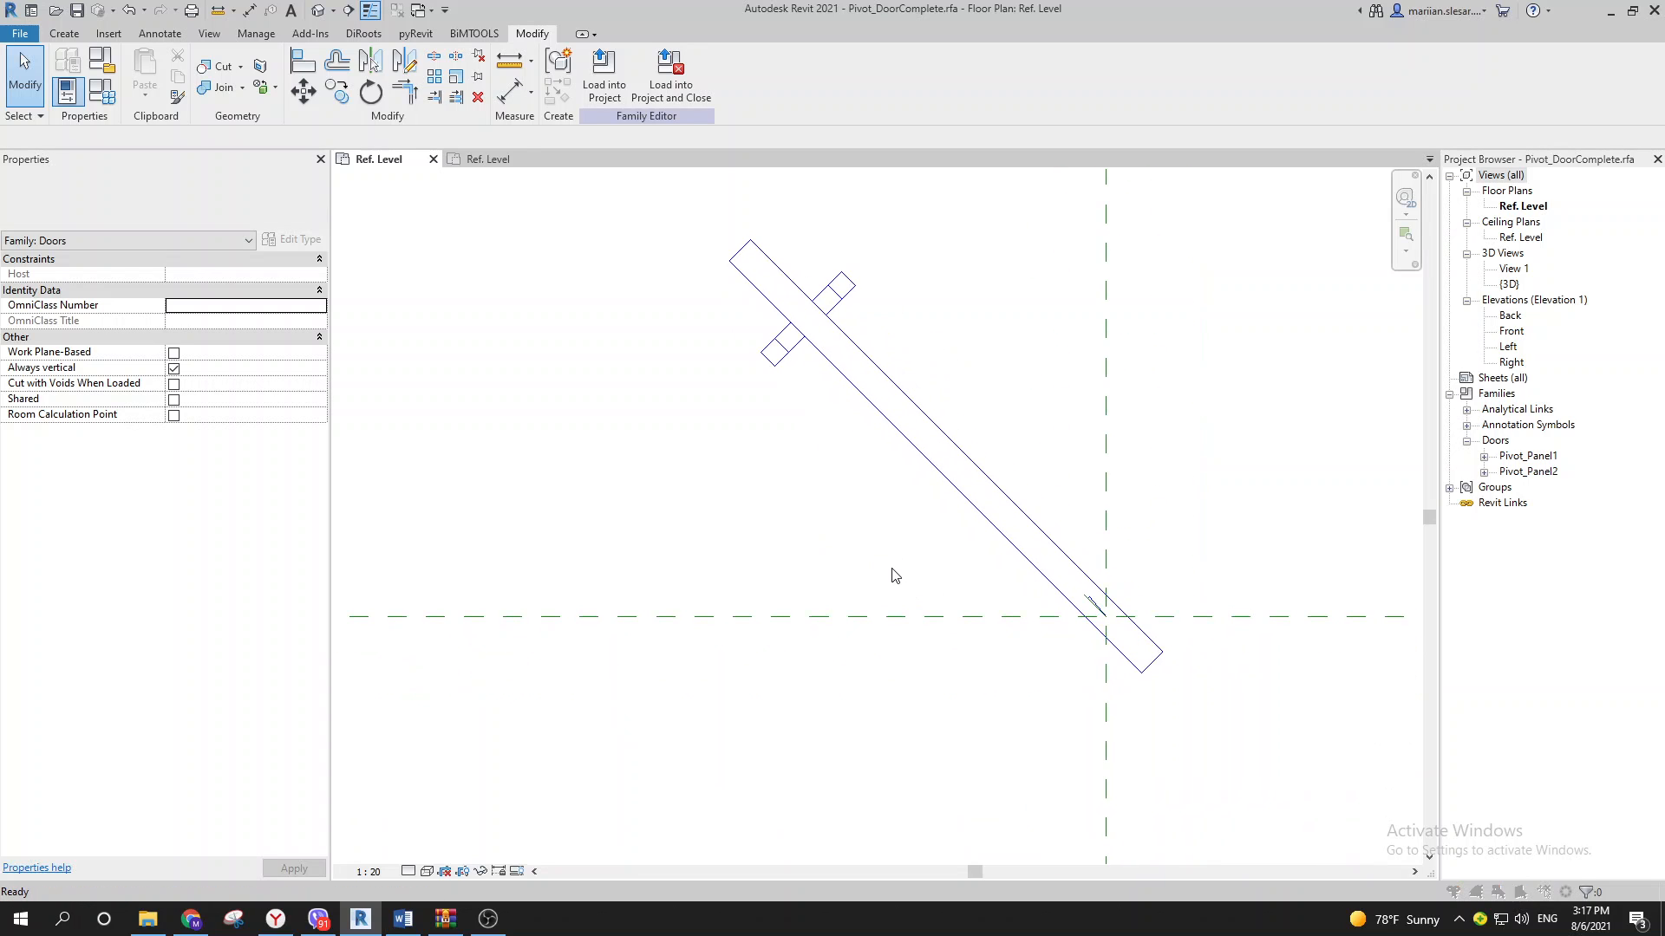
key("Escape")
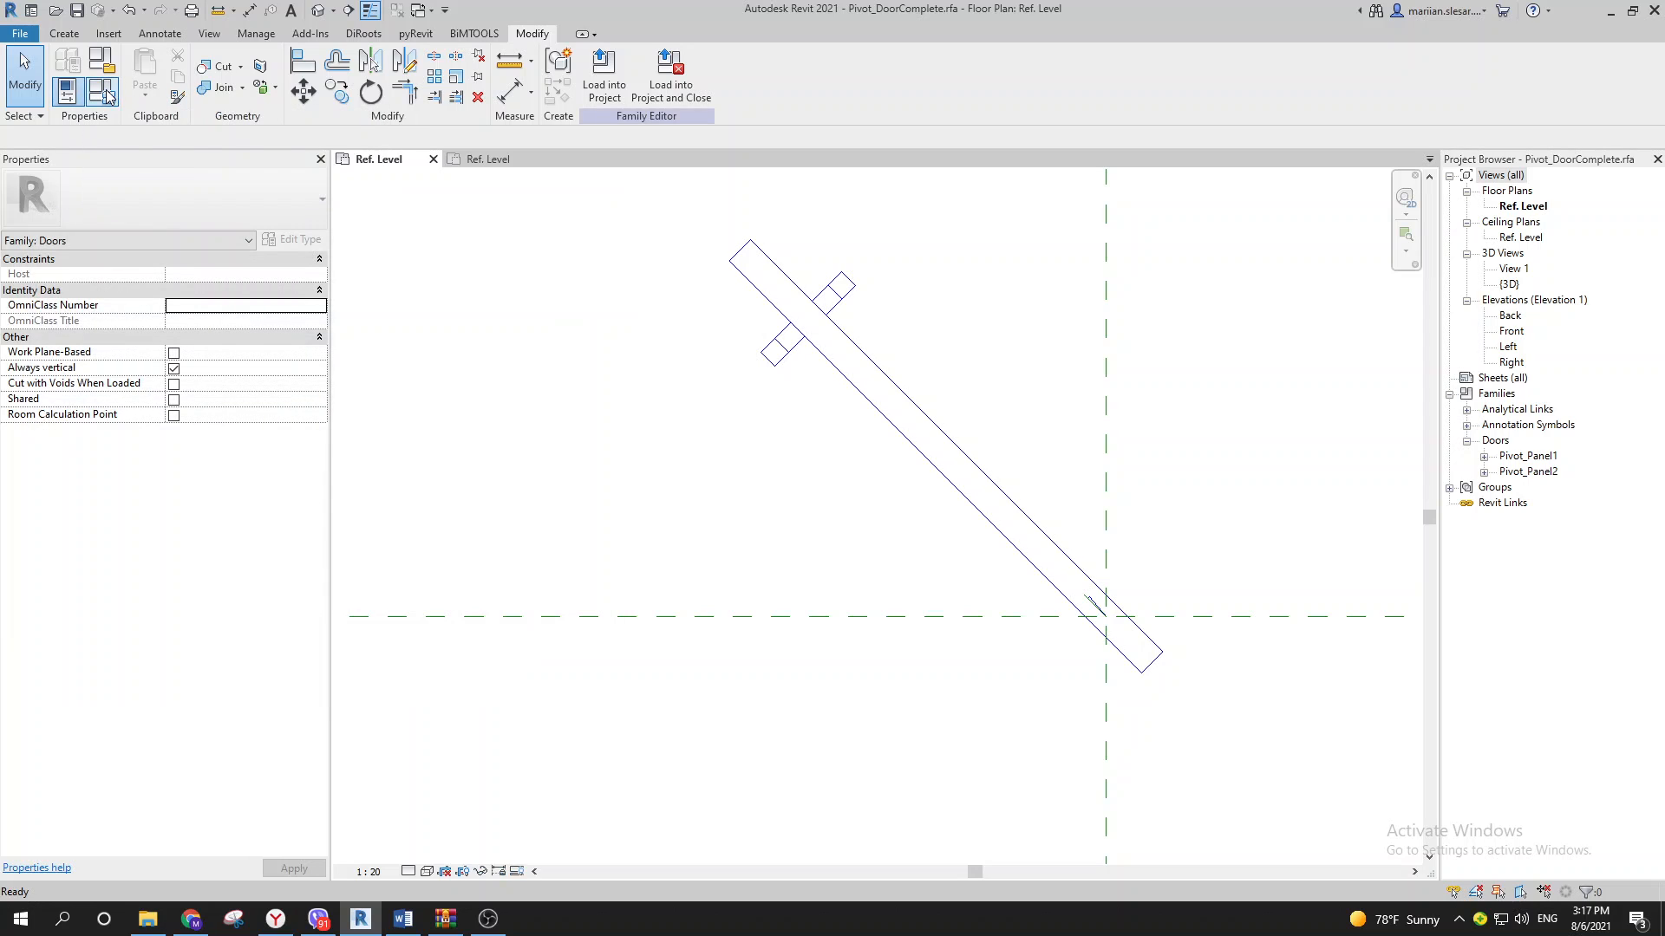
key("f")
key("t")
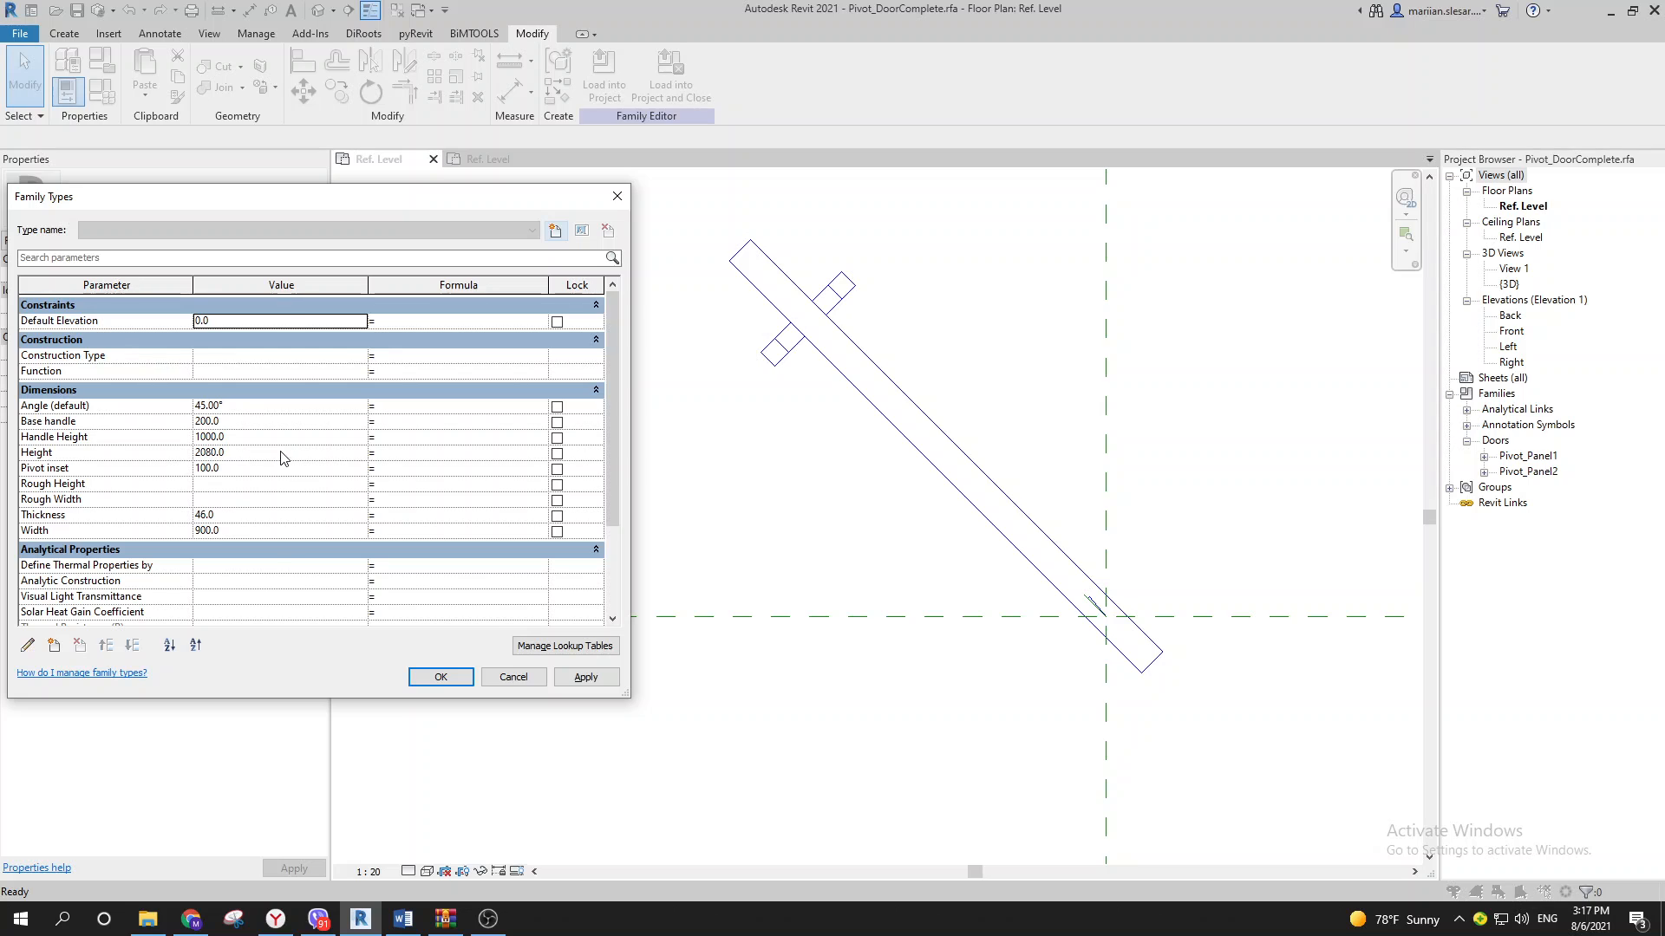
left_click(270, 406)
type("20")
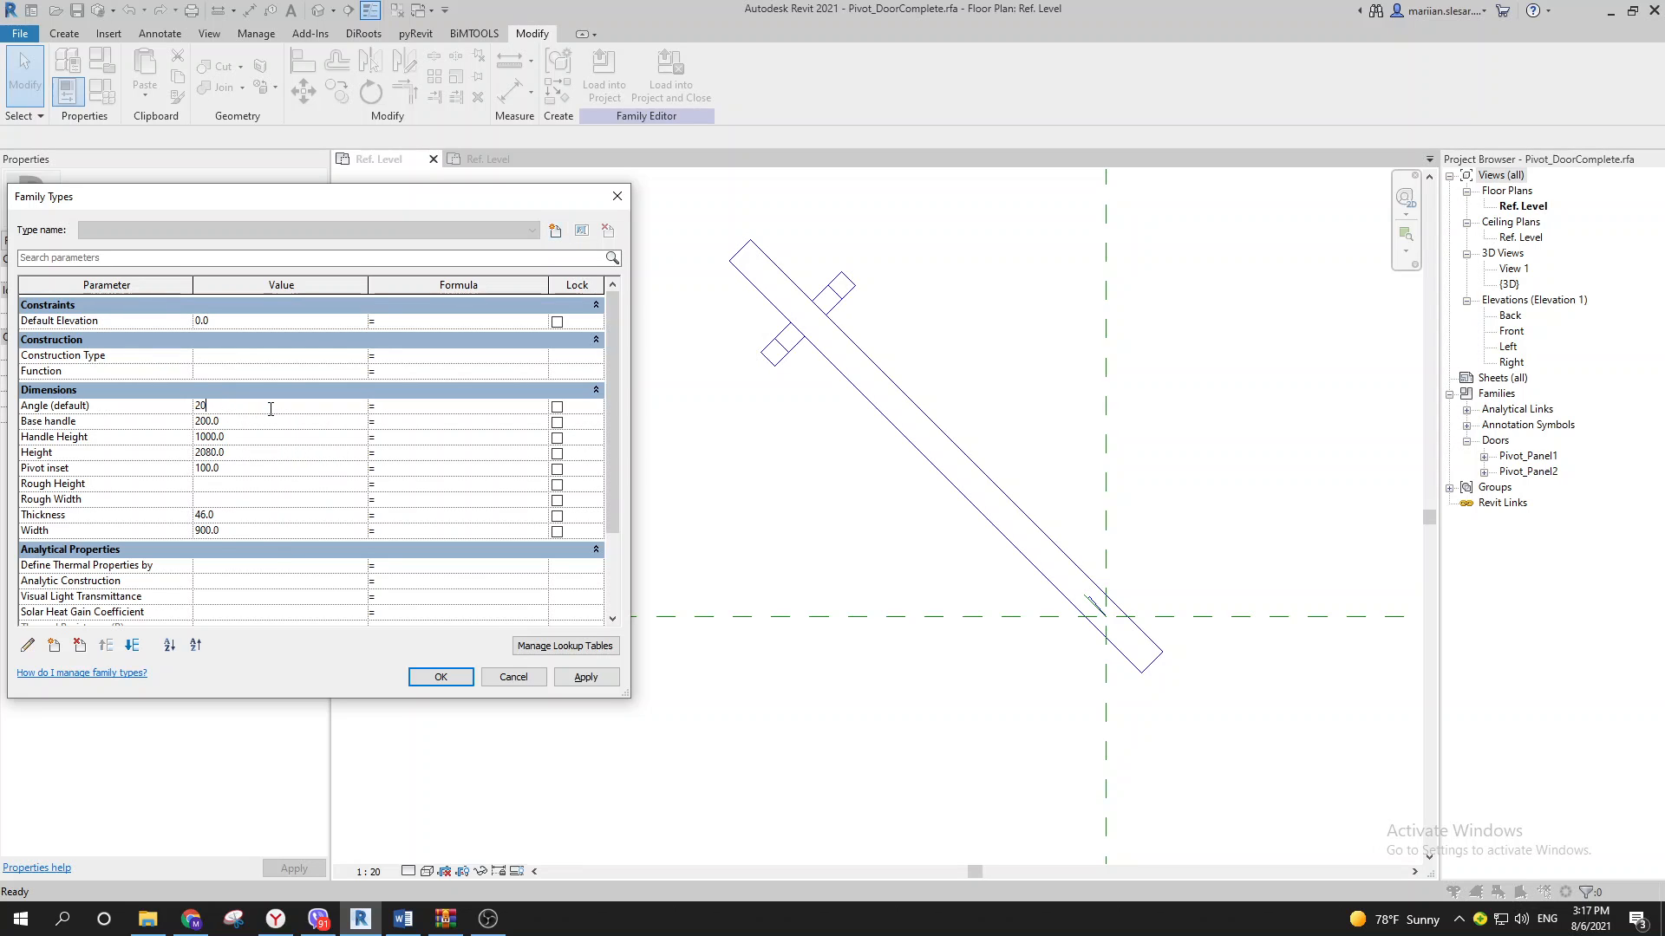
left_click(586, 676)
Step: Apply an Angle (default) value of 135° to swing the panel to the other side
left_click(255, 409)
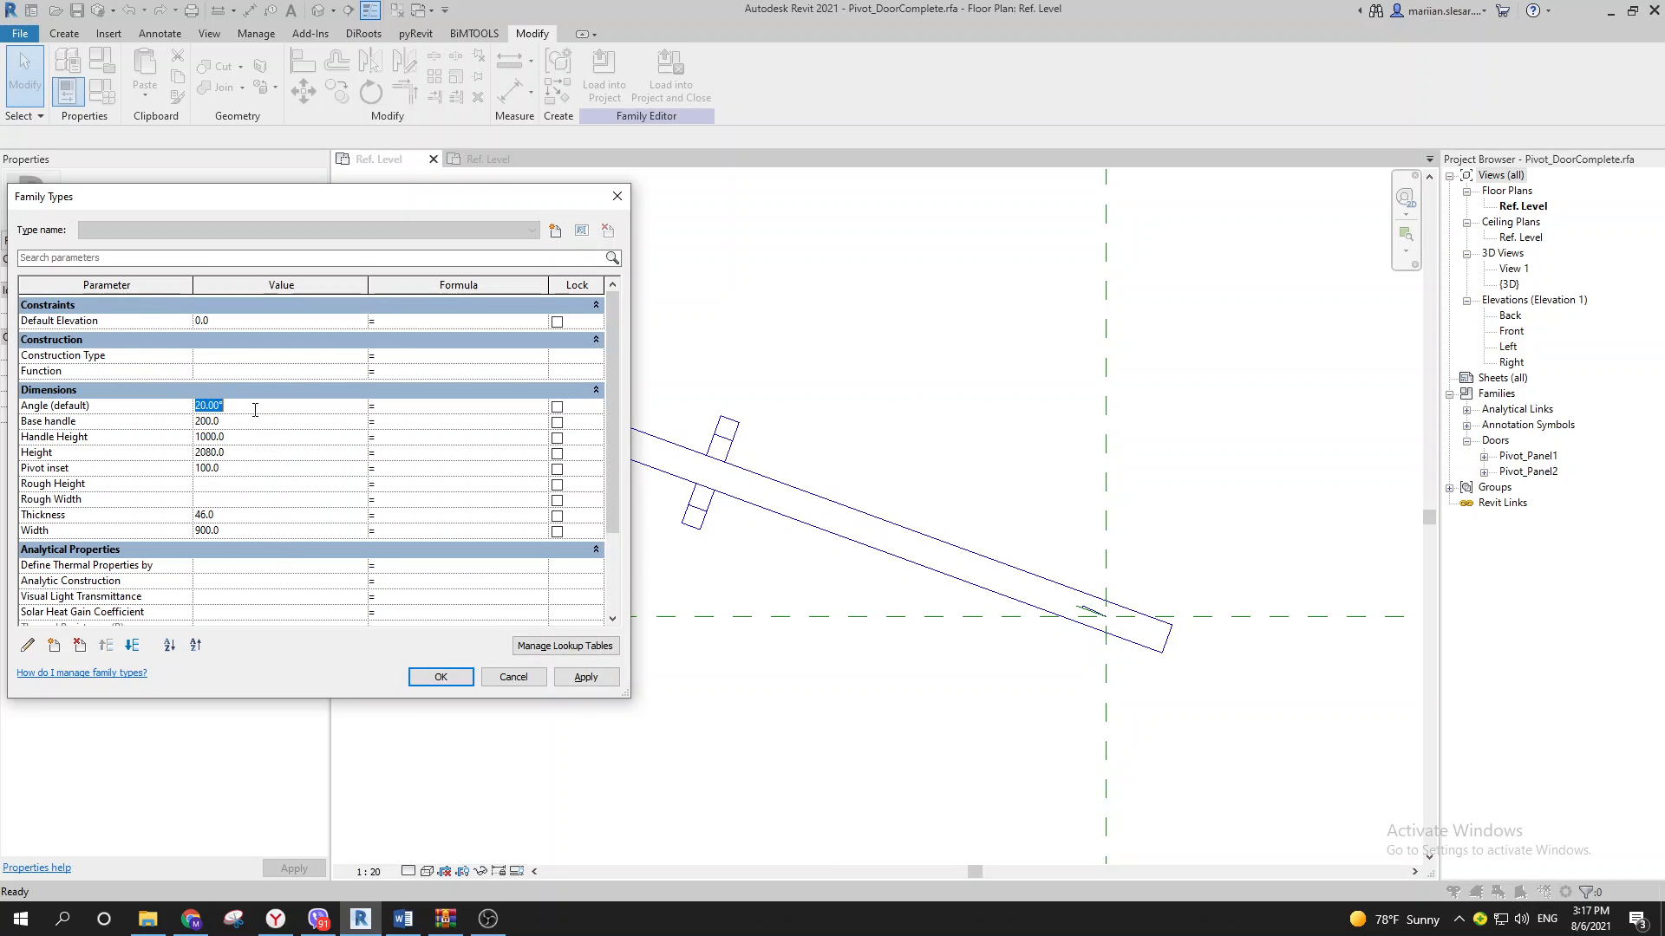
type("135")
left_click(586, 677)
Step: Apply an extreme Angle (default) value of 1000° and check the panel's position in plan
left_click(255, 405)
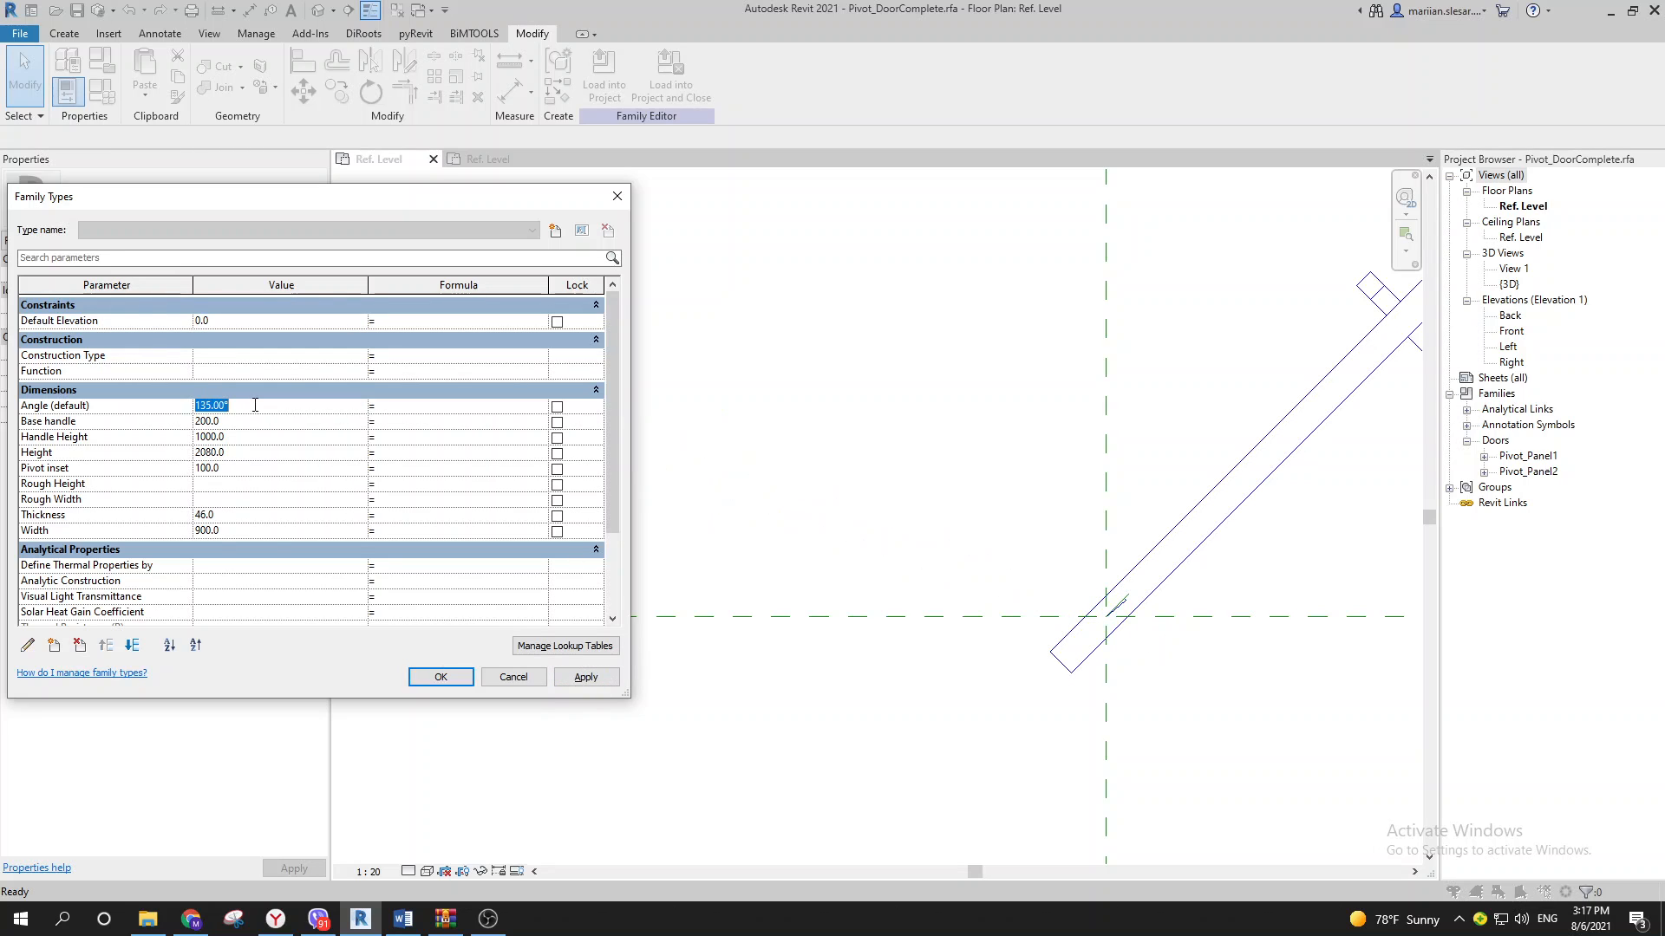
type("1000")
left_click(607, 678)
left_click(440, 677)
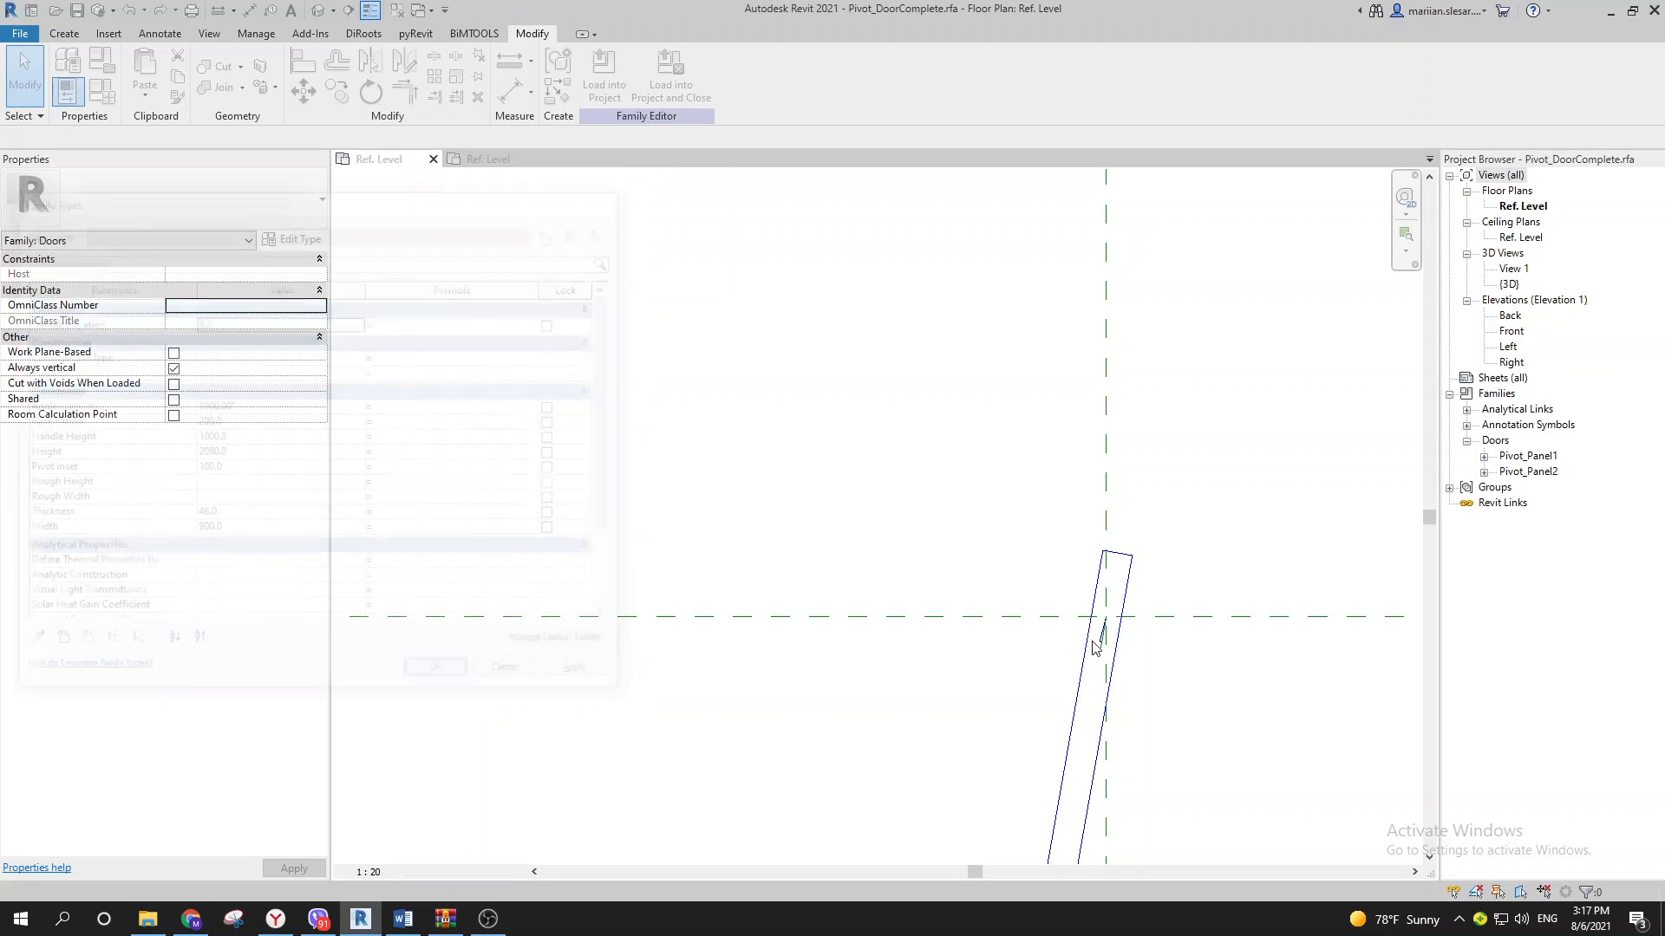
scroll(1093, 641, "down", 2)
middle_click_drag(1096, 770, 1087, 696)
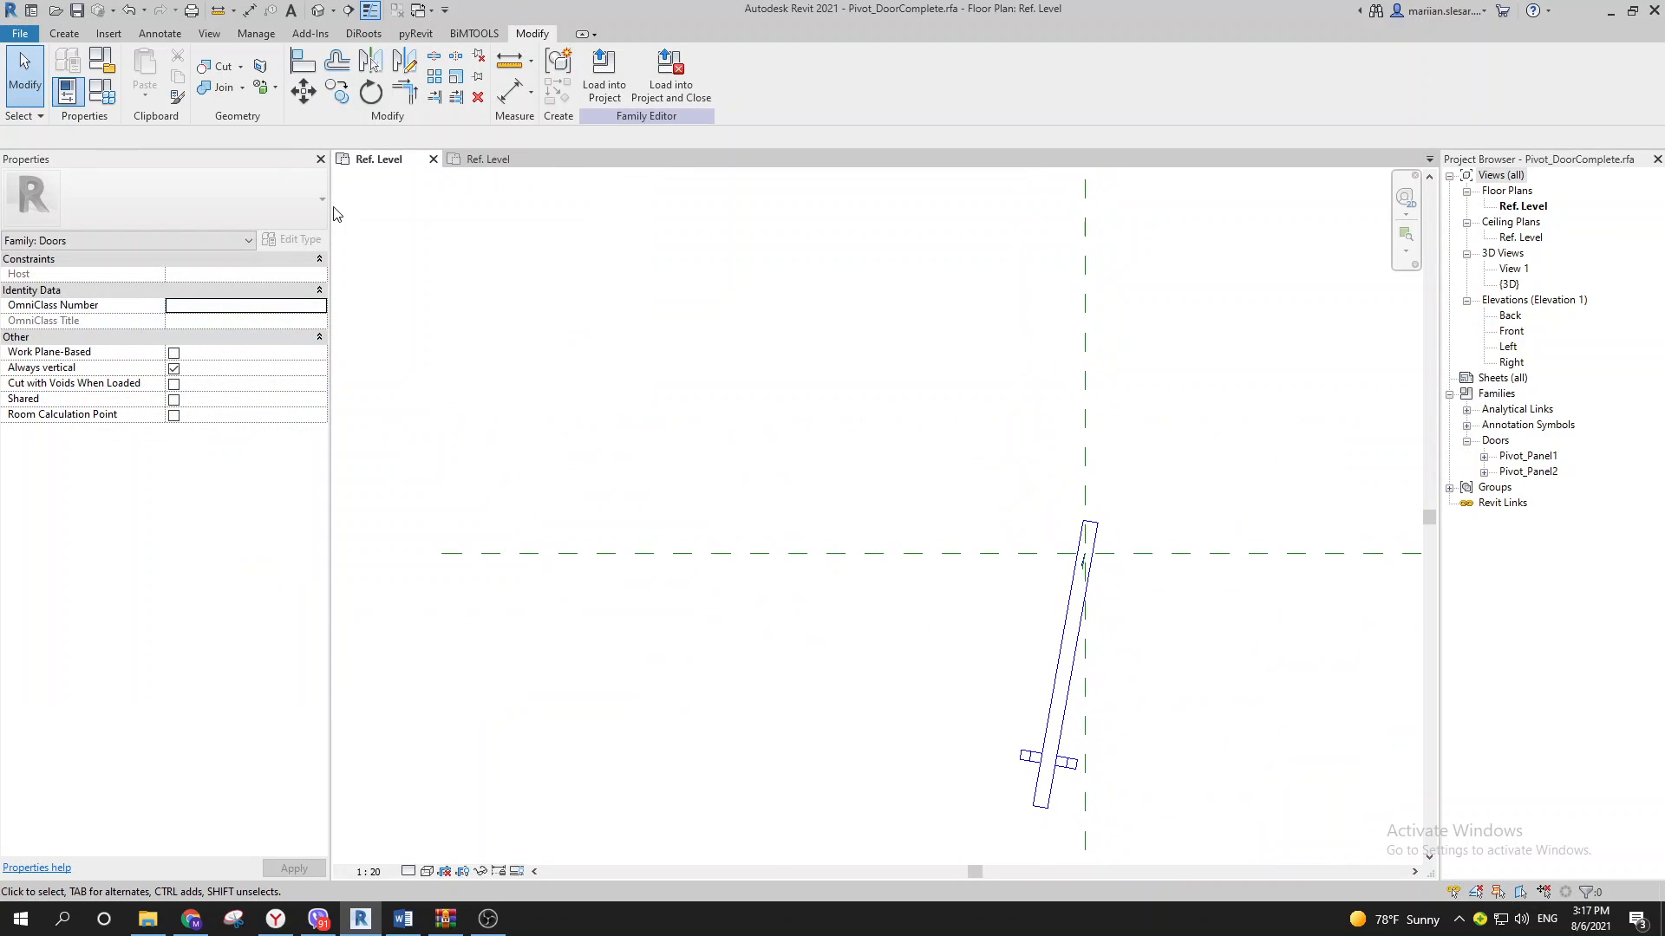
Step: Set the Angle (default) parameter to 45° in the family types
left_click(102, 91)
left_click(258, 407)
type("45")
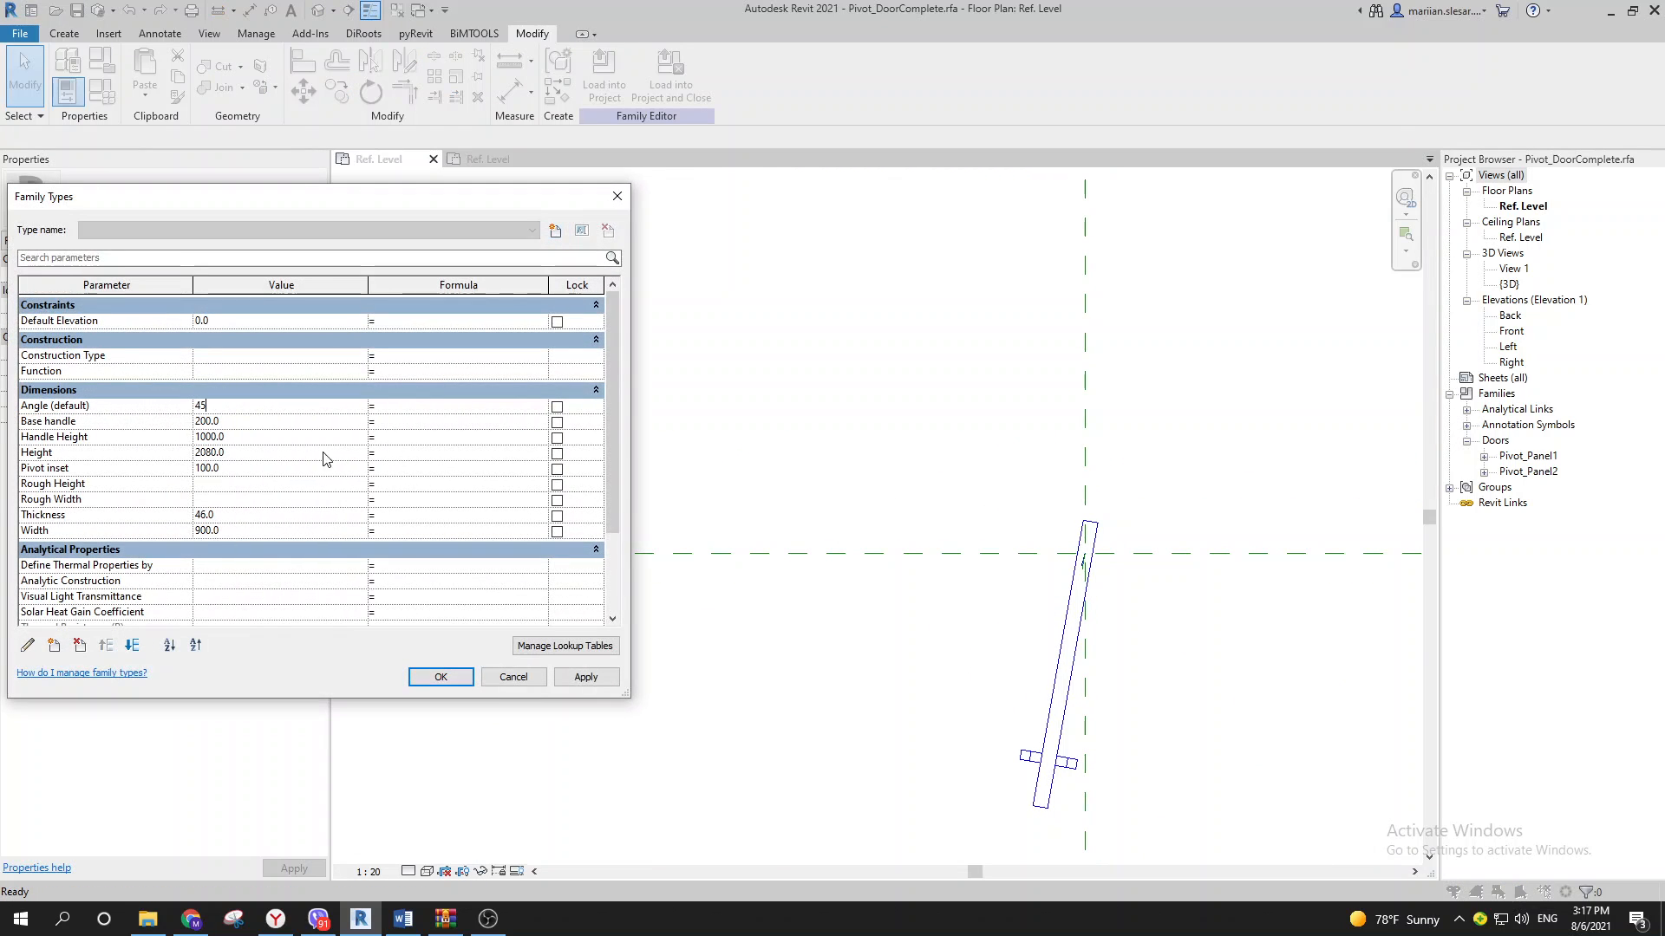
left_click(610, 678)
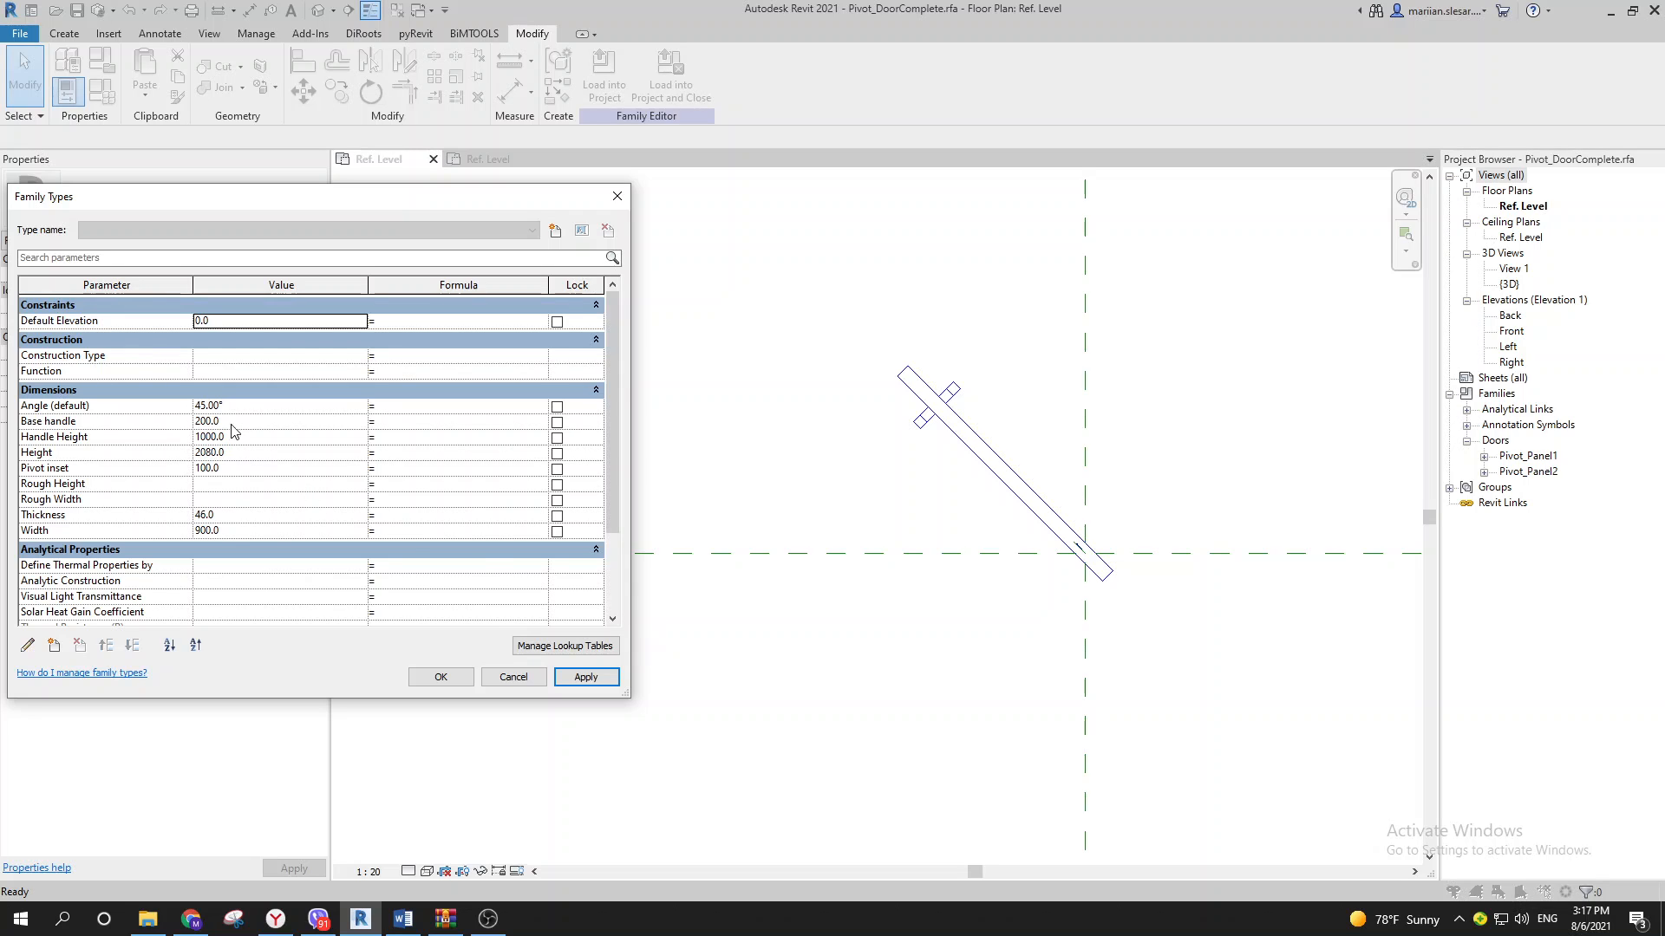
Step: Flex the Pivot inset parameter, applying 200 and 0
left_click(255, 470)
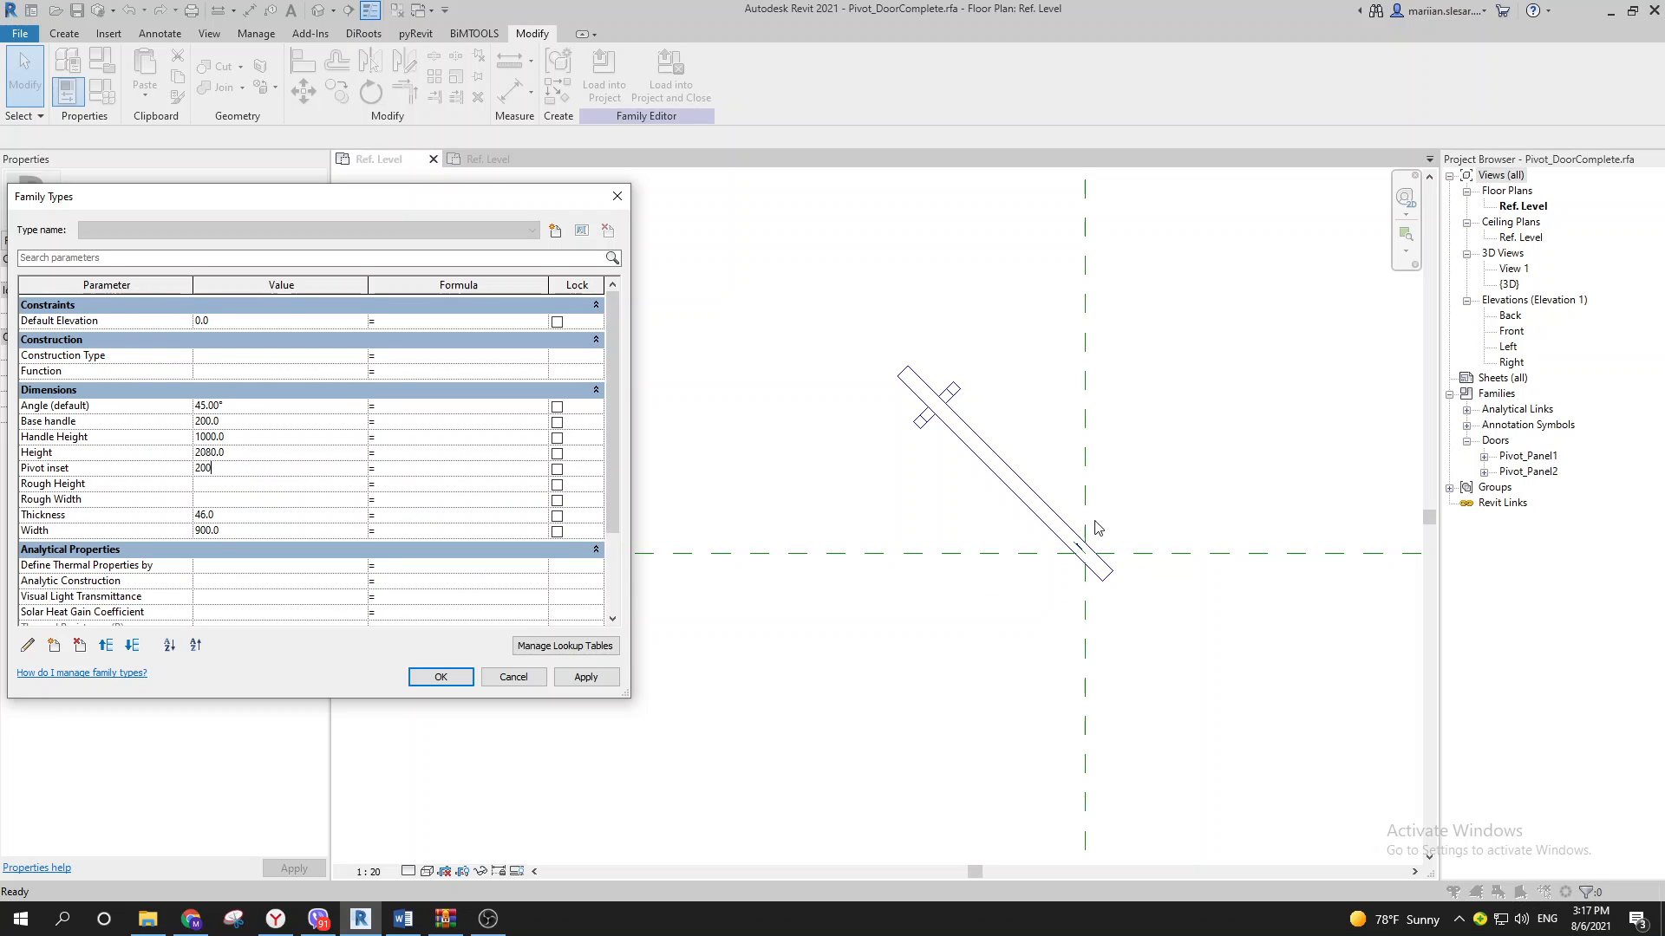
left_click(587, 678)
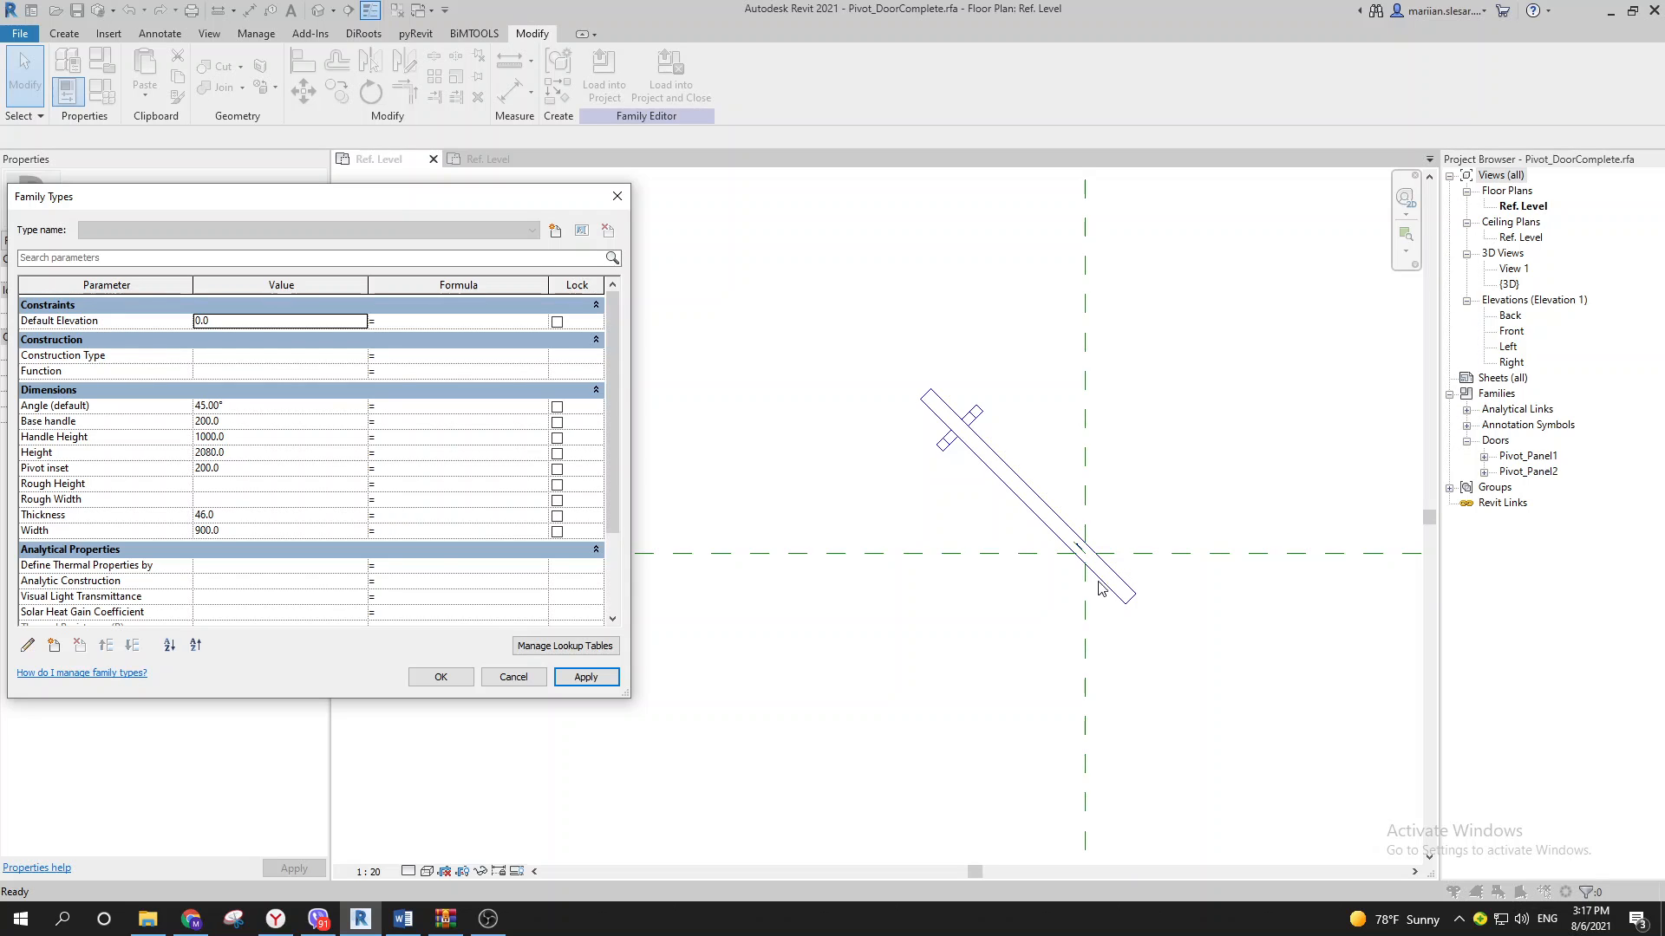
left_click(239, 469)
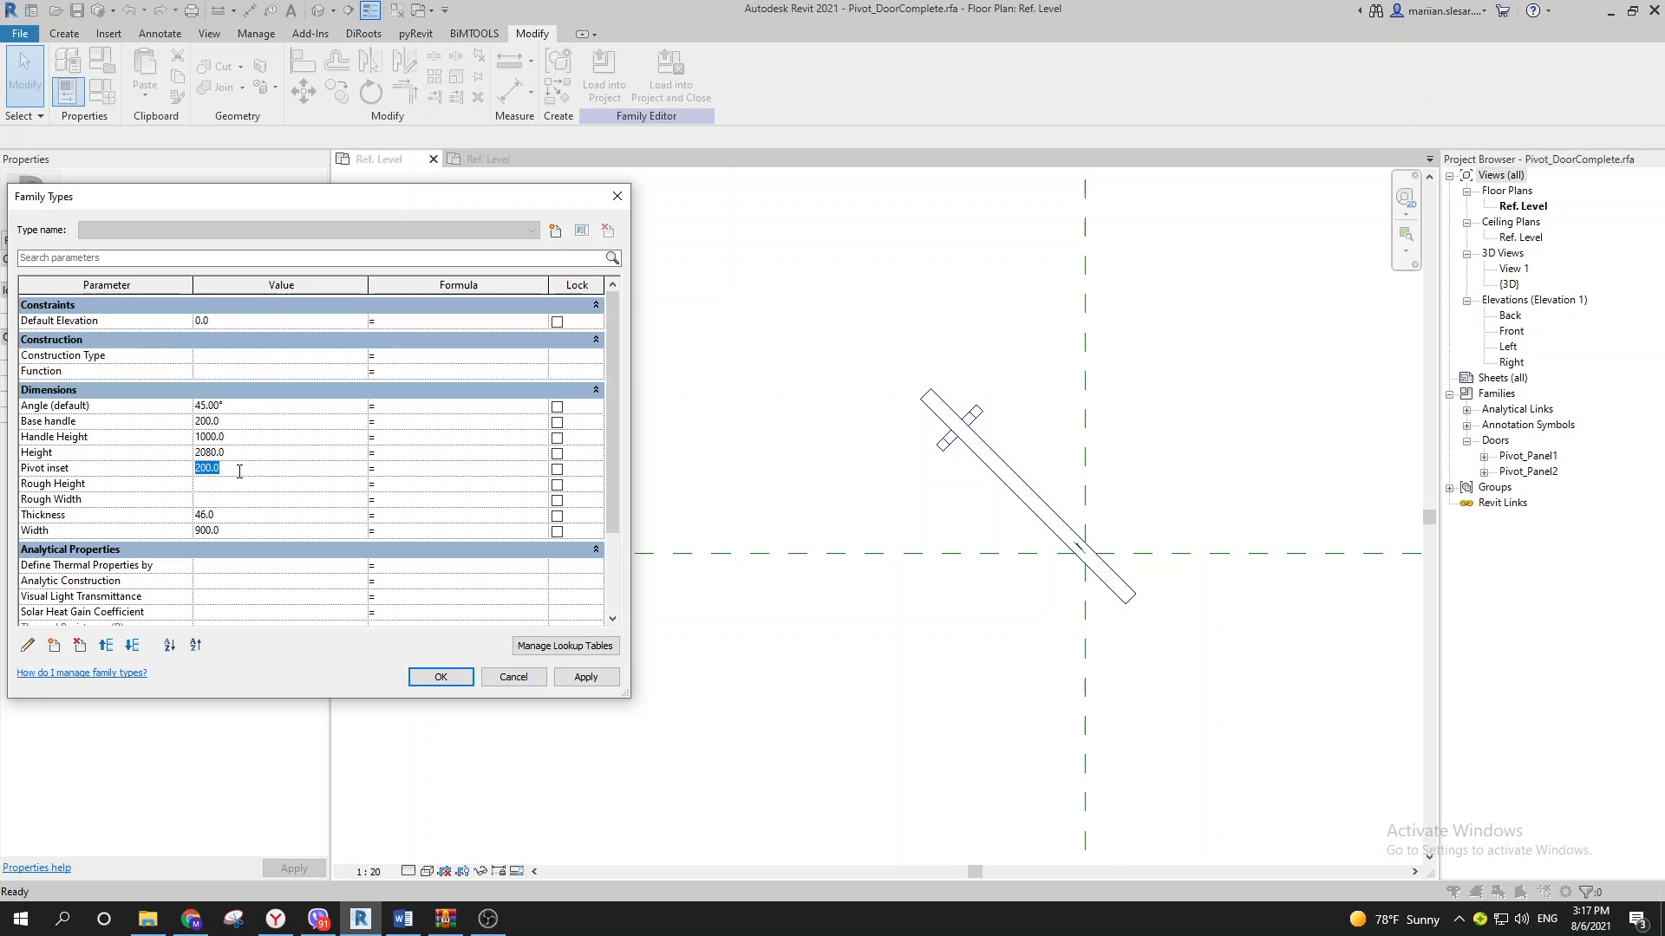
left_click(584, 684)
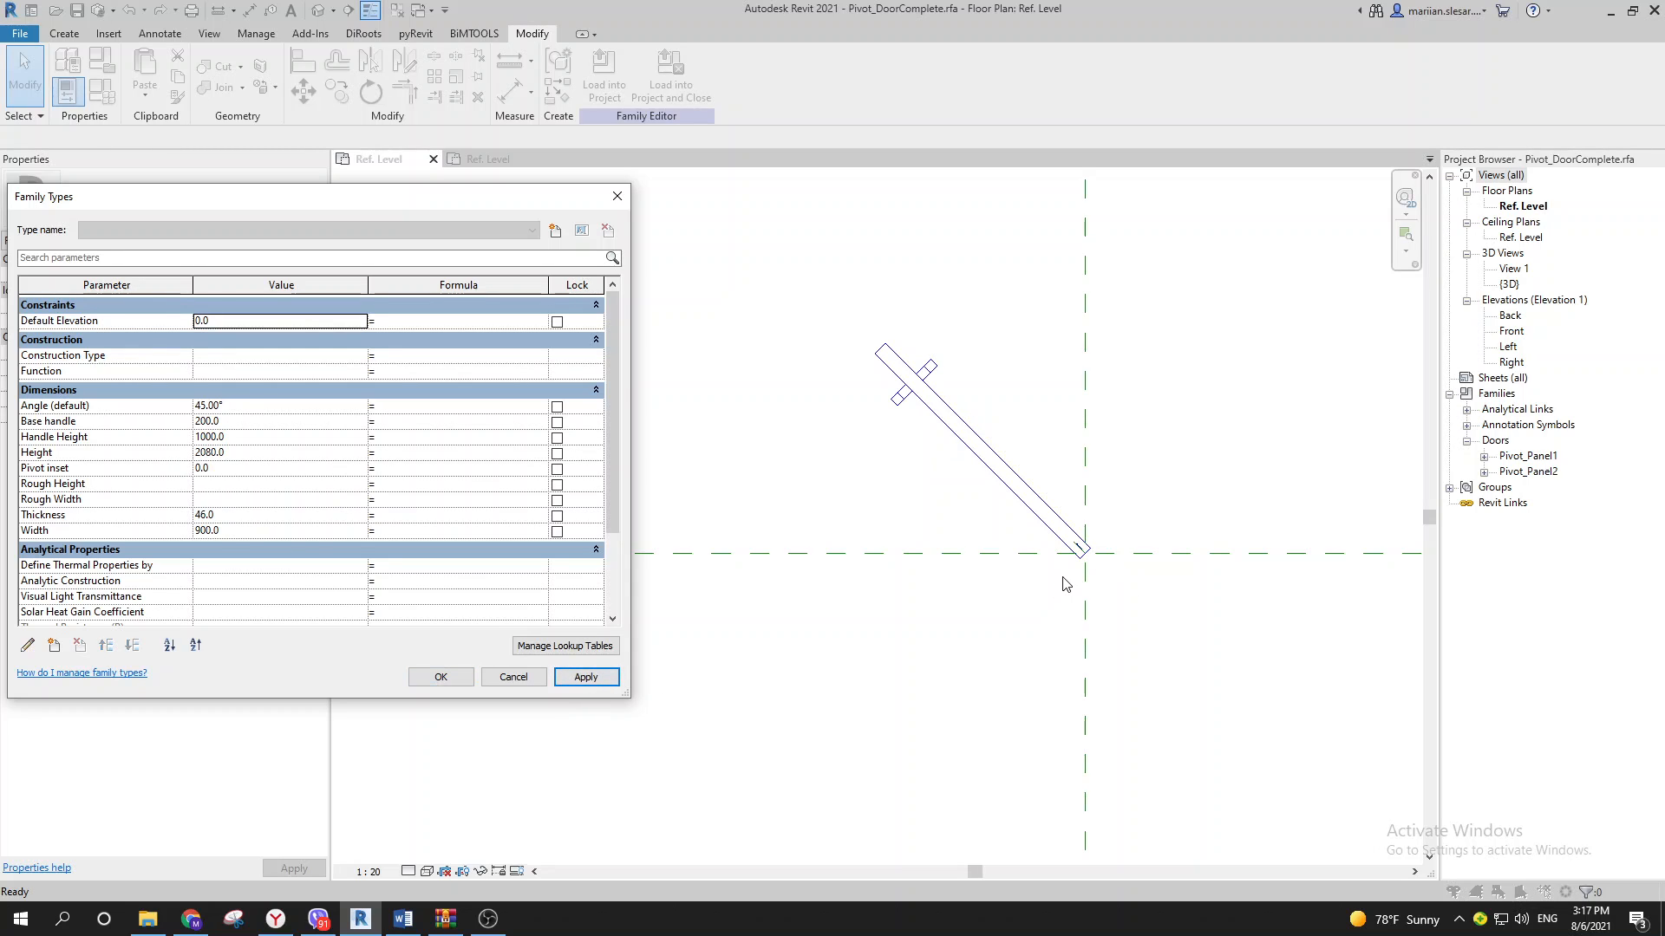
Step: Set the Pivot inset to 150 and accept the family type changes
left_click(250, 471)
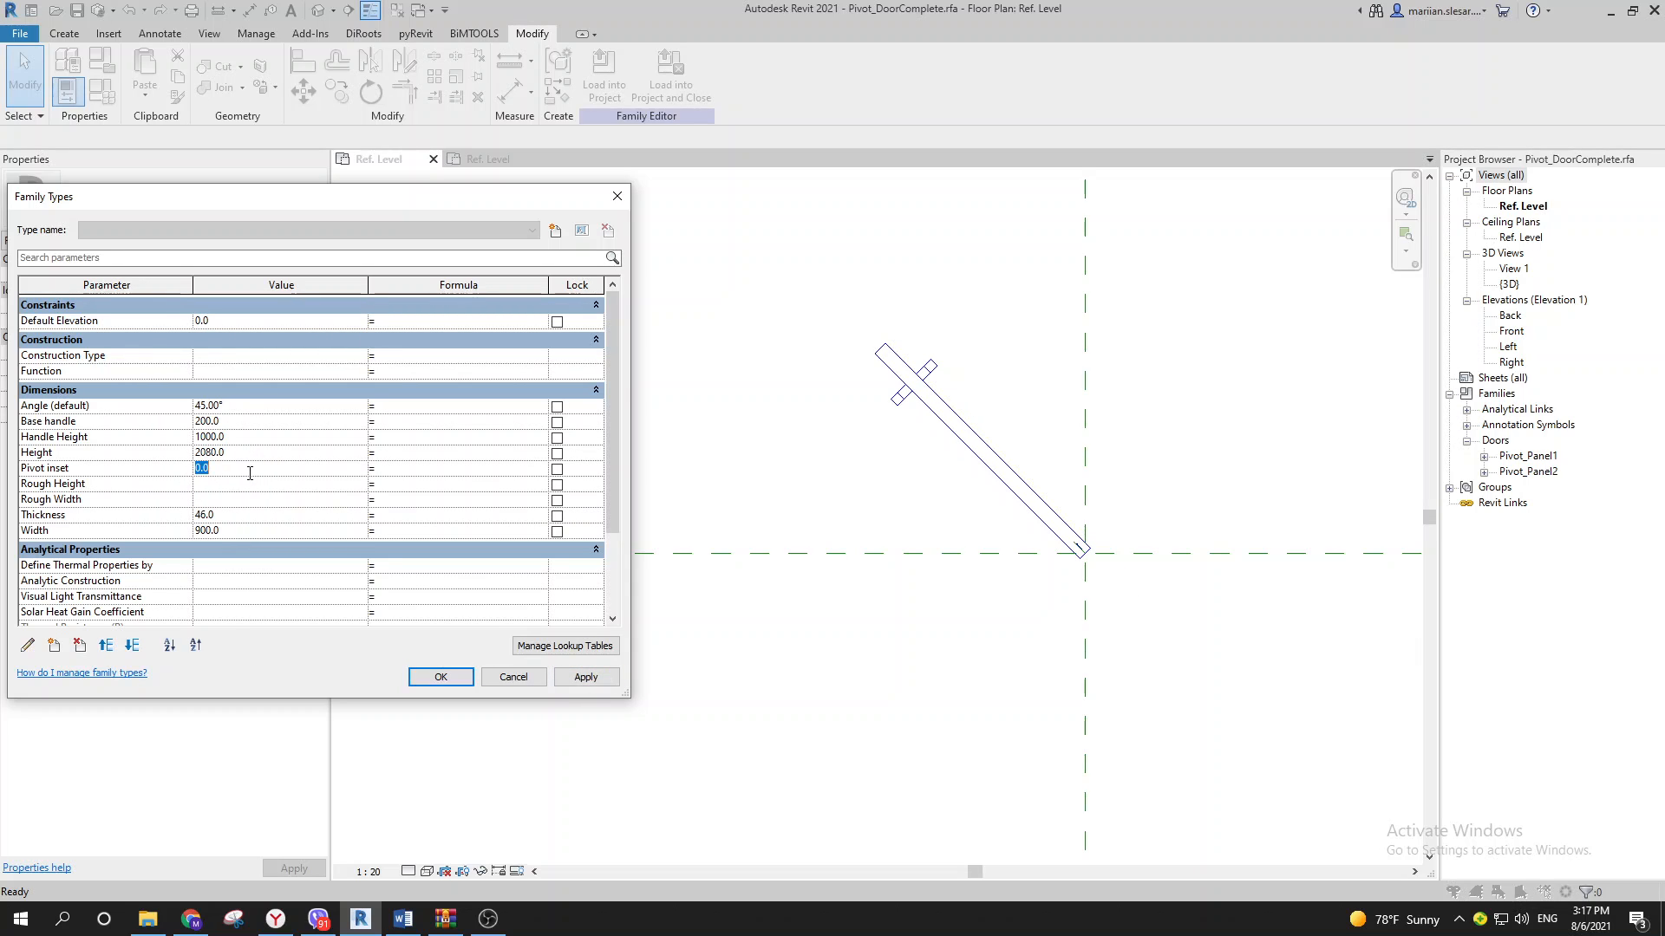
left_click(568, 675)
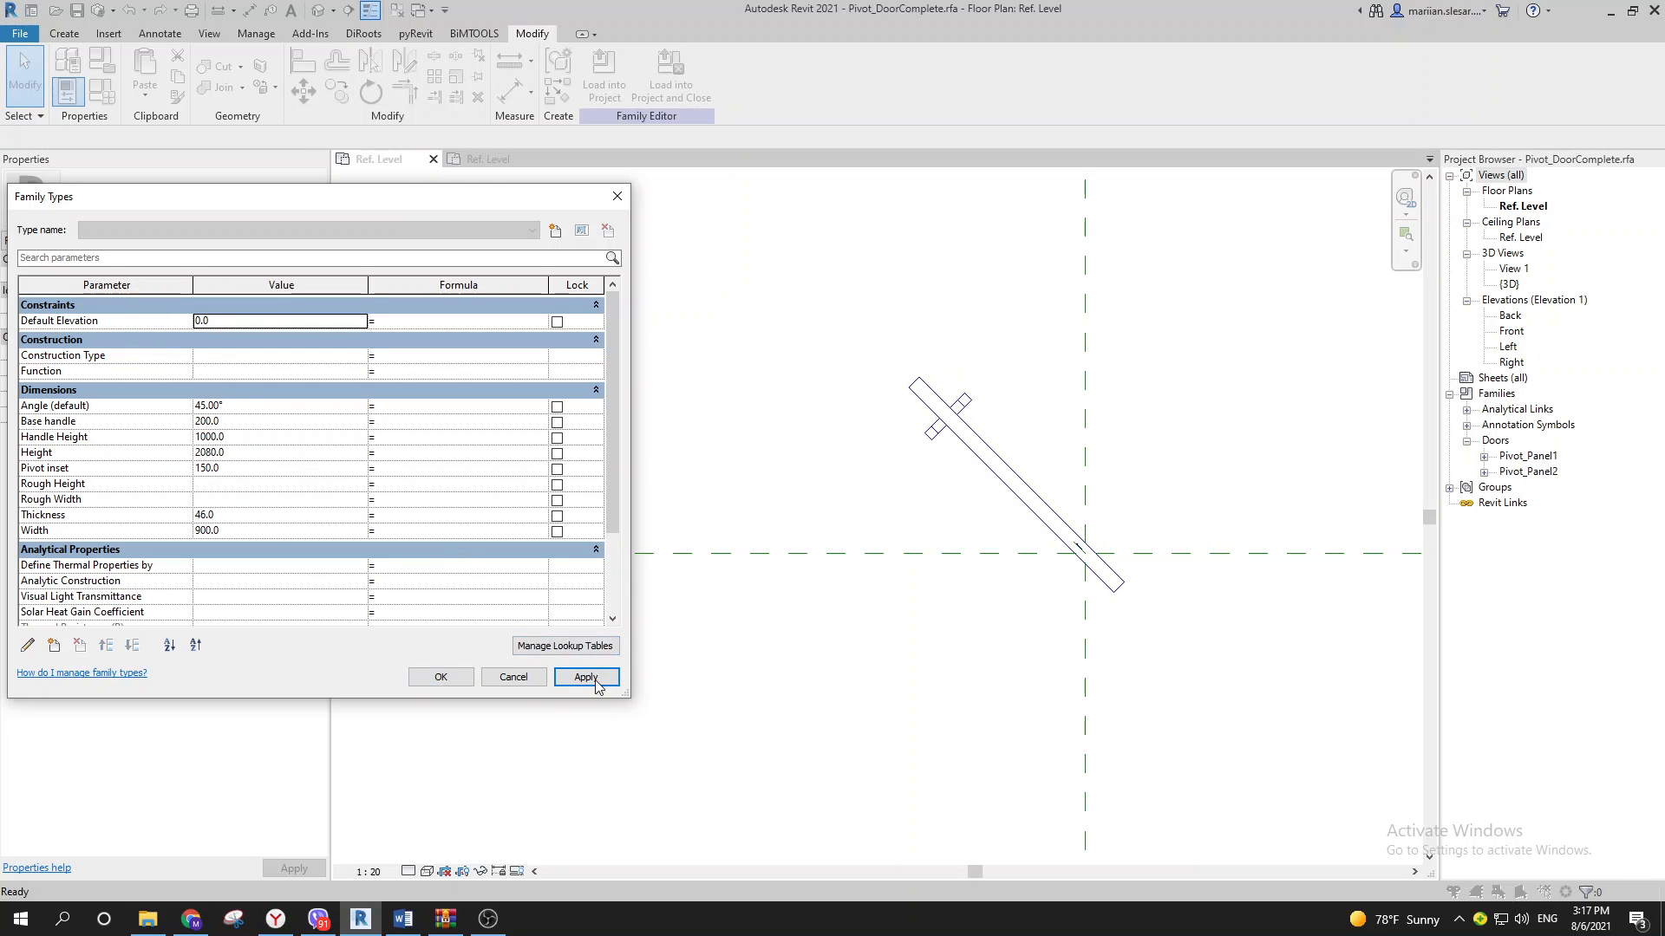
left_click(441, 677)
middle_click_drag(881, 565, 679, 628)
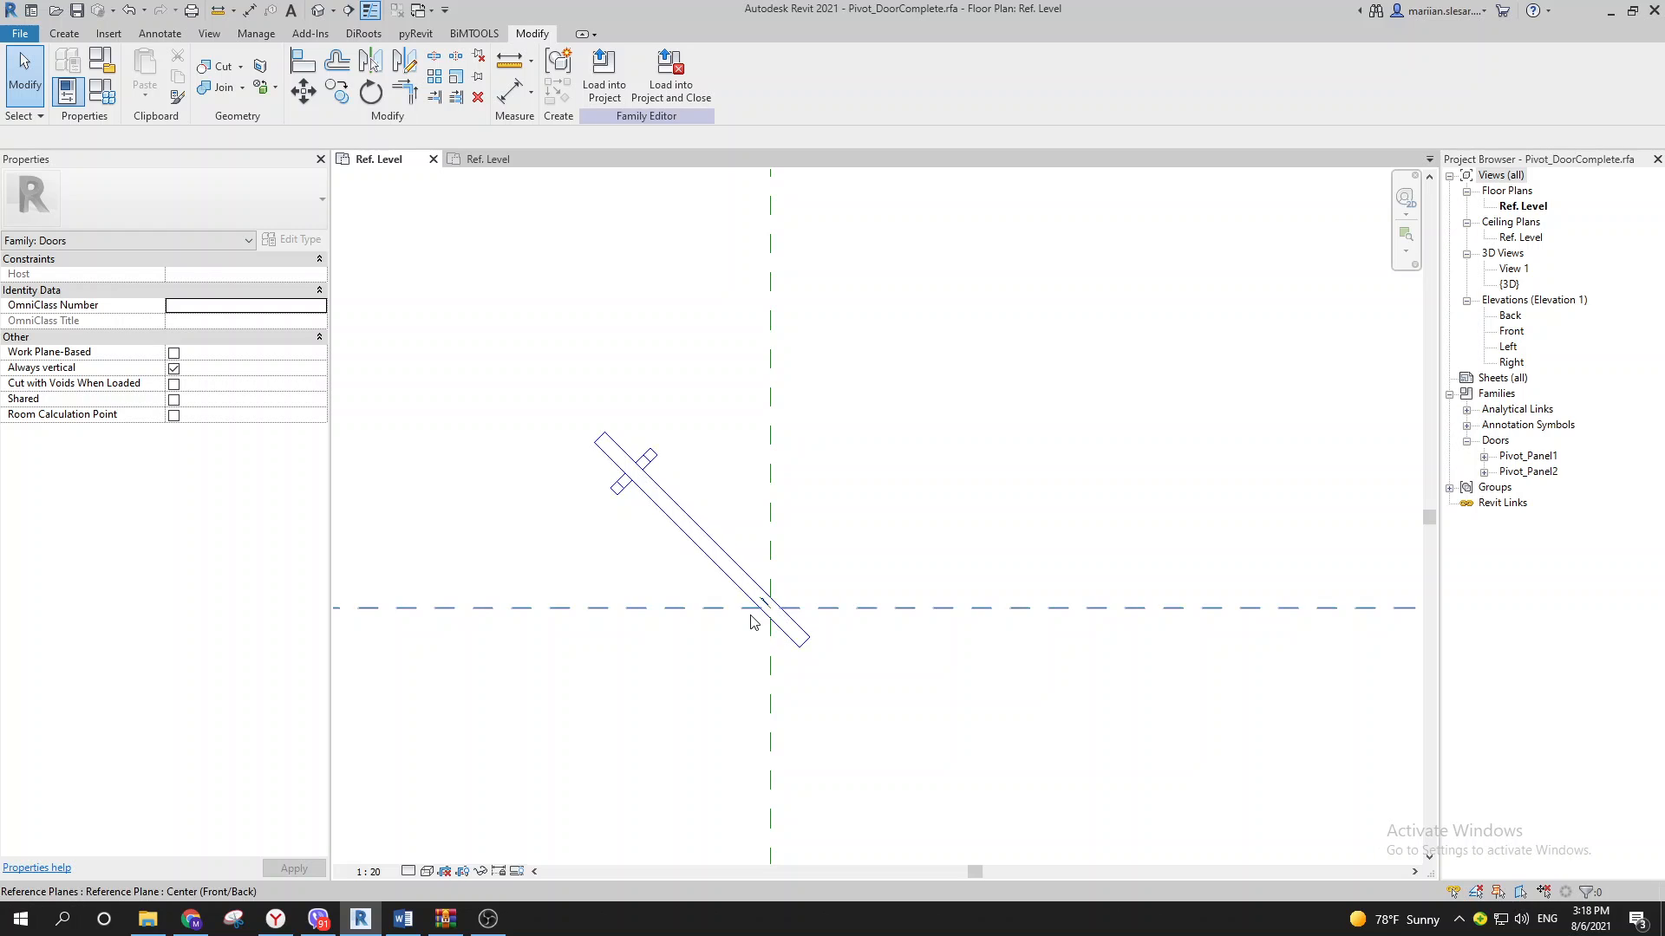
Step: In the front elevation of the new door family, start a revolve and pick the vertical Center (Left/Right) reference plane as its axis
left_click(488, 161)
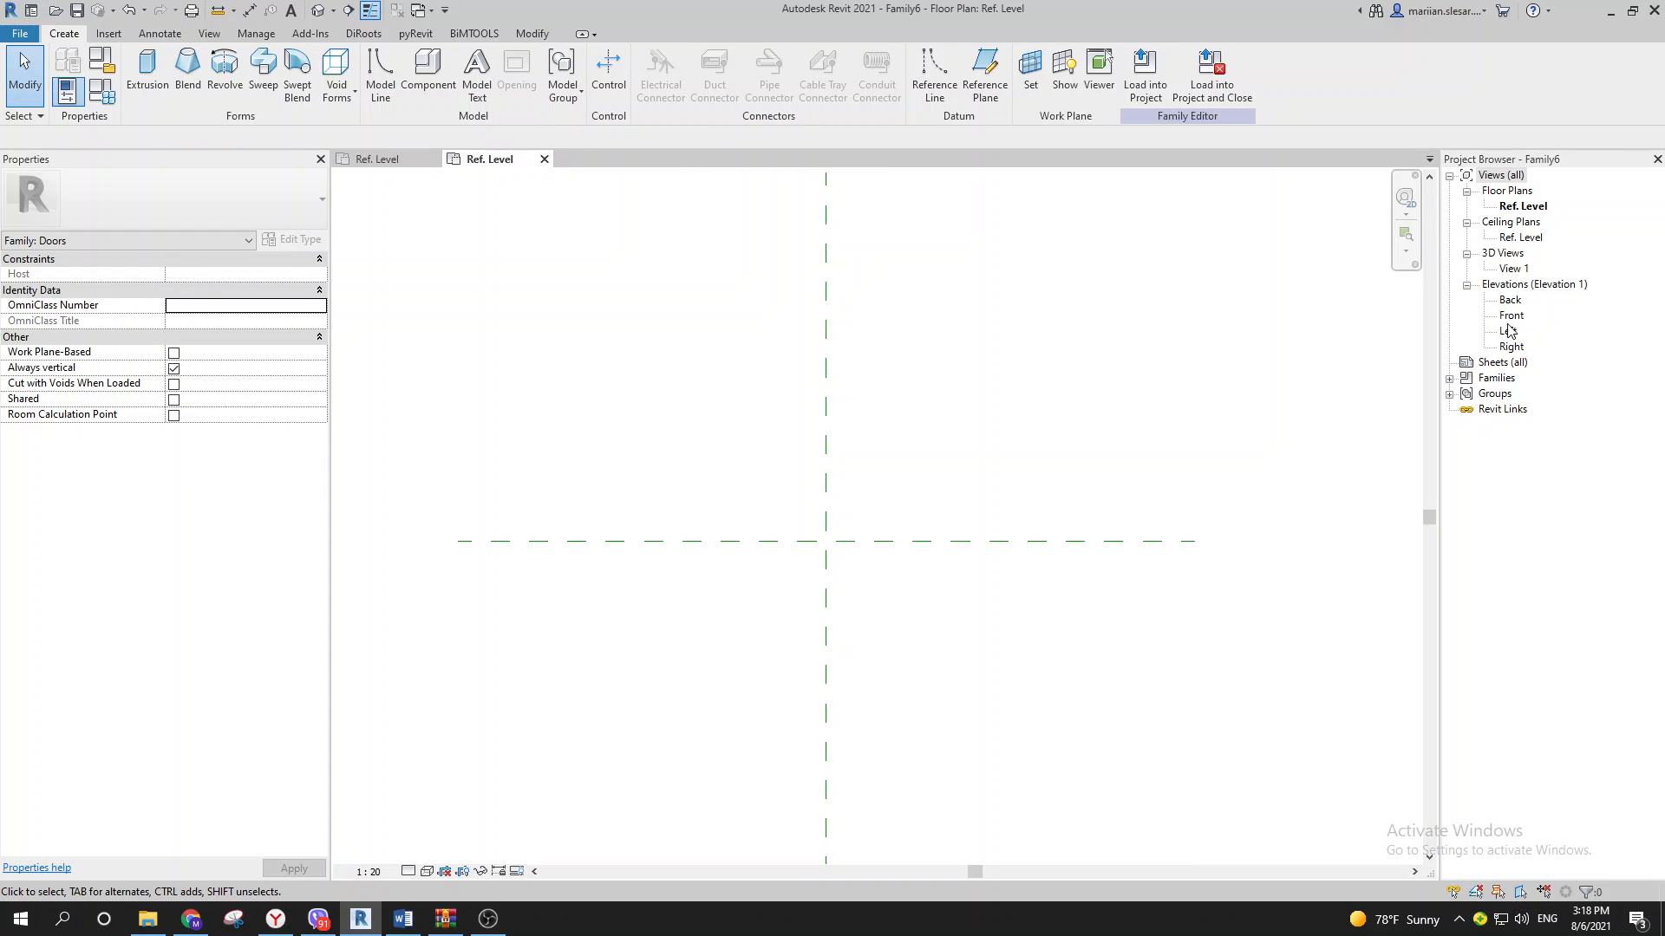
middle_click_drag(867, 584, 841, 550)
double_click(1517, 319)
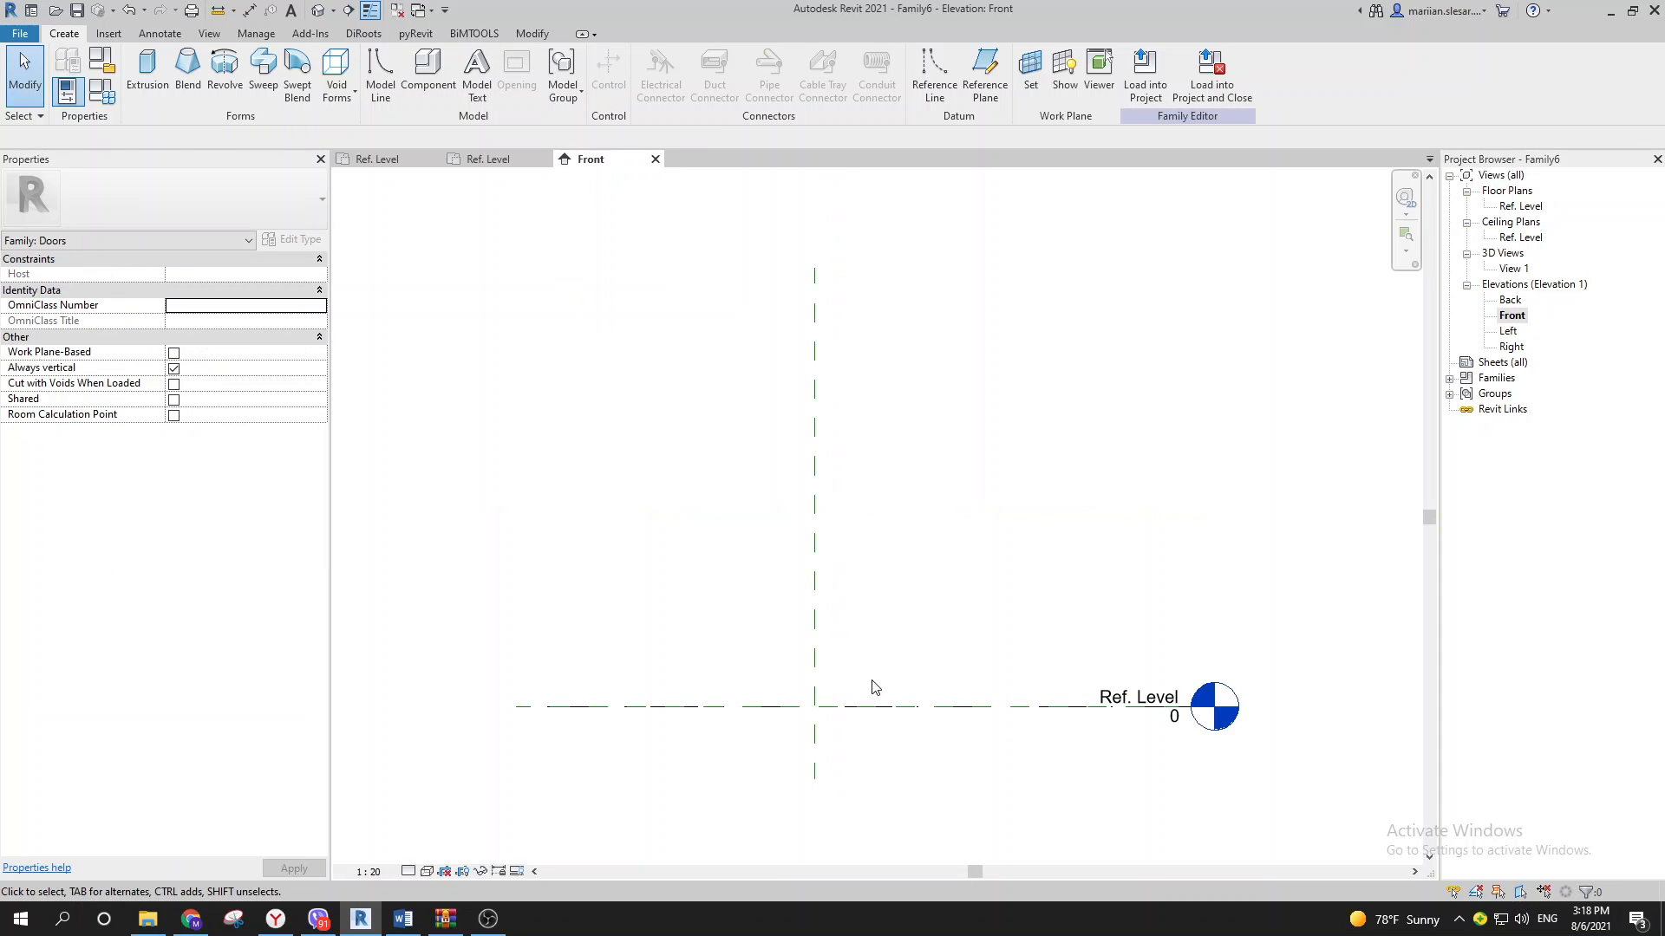
left_click(222, 80)
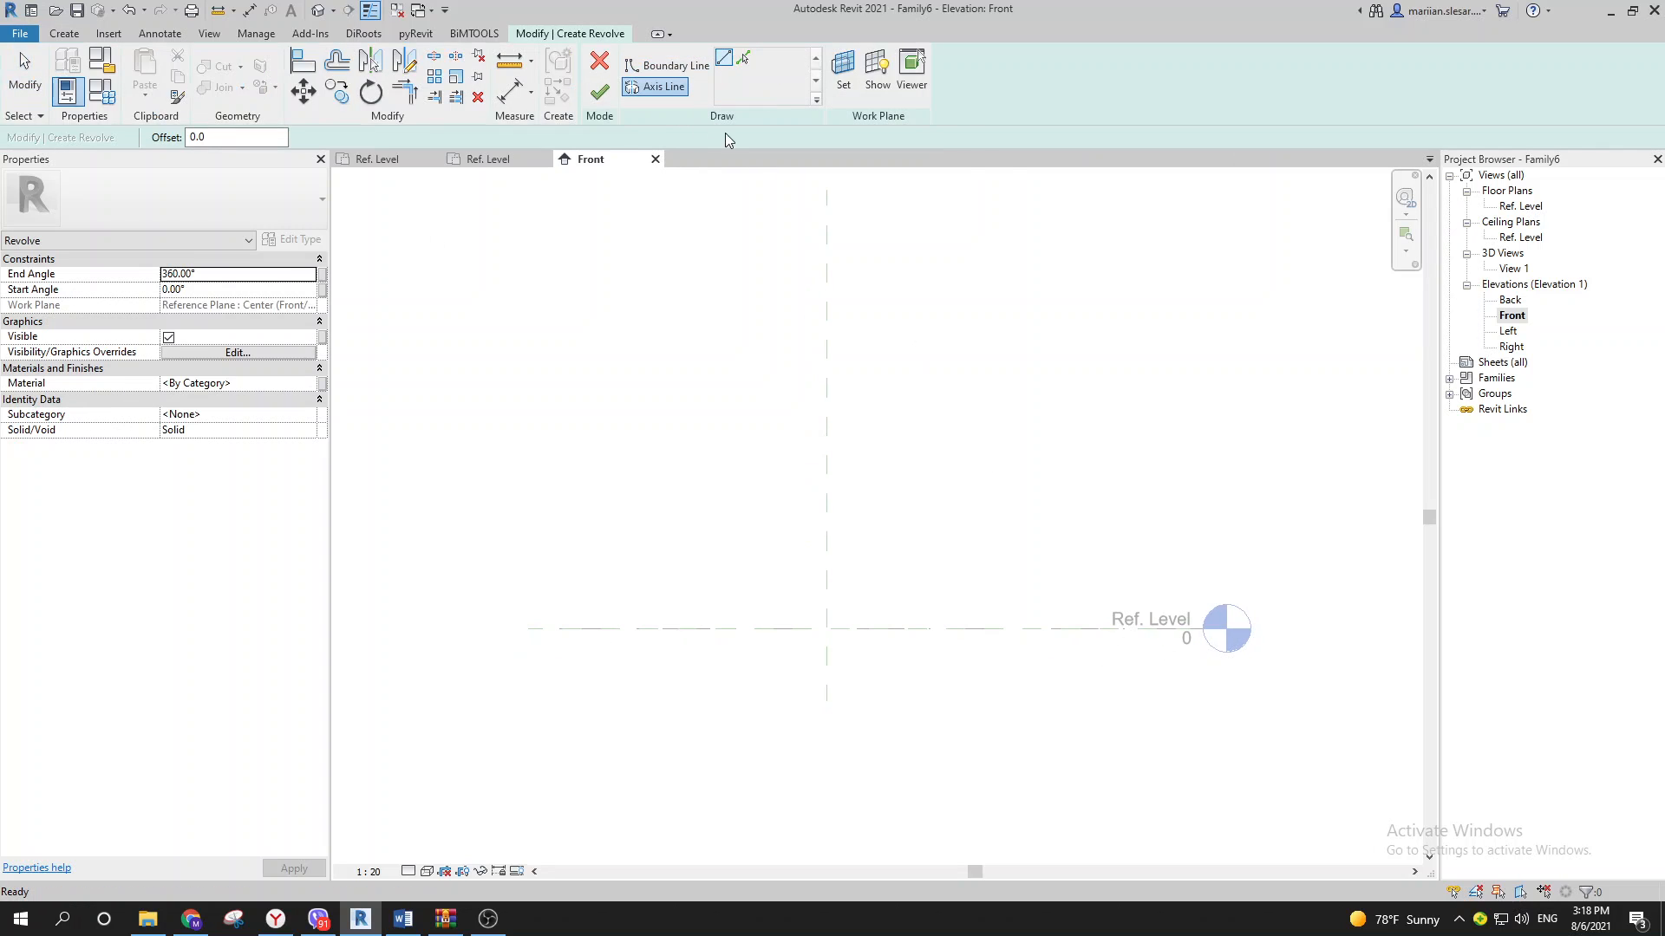
left_click(743, 57)
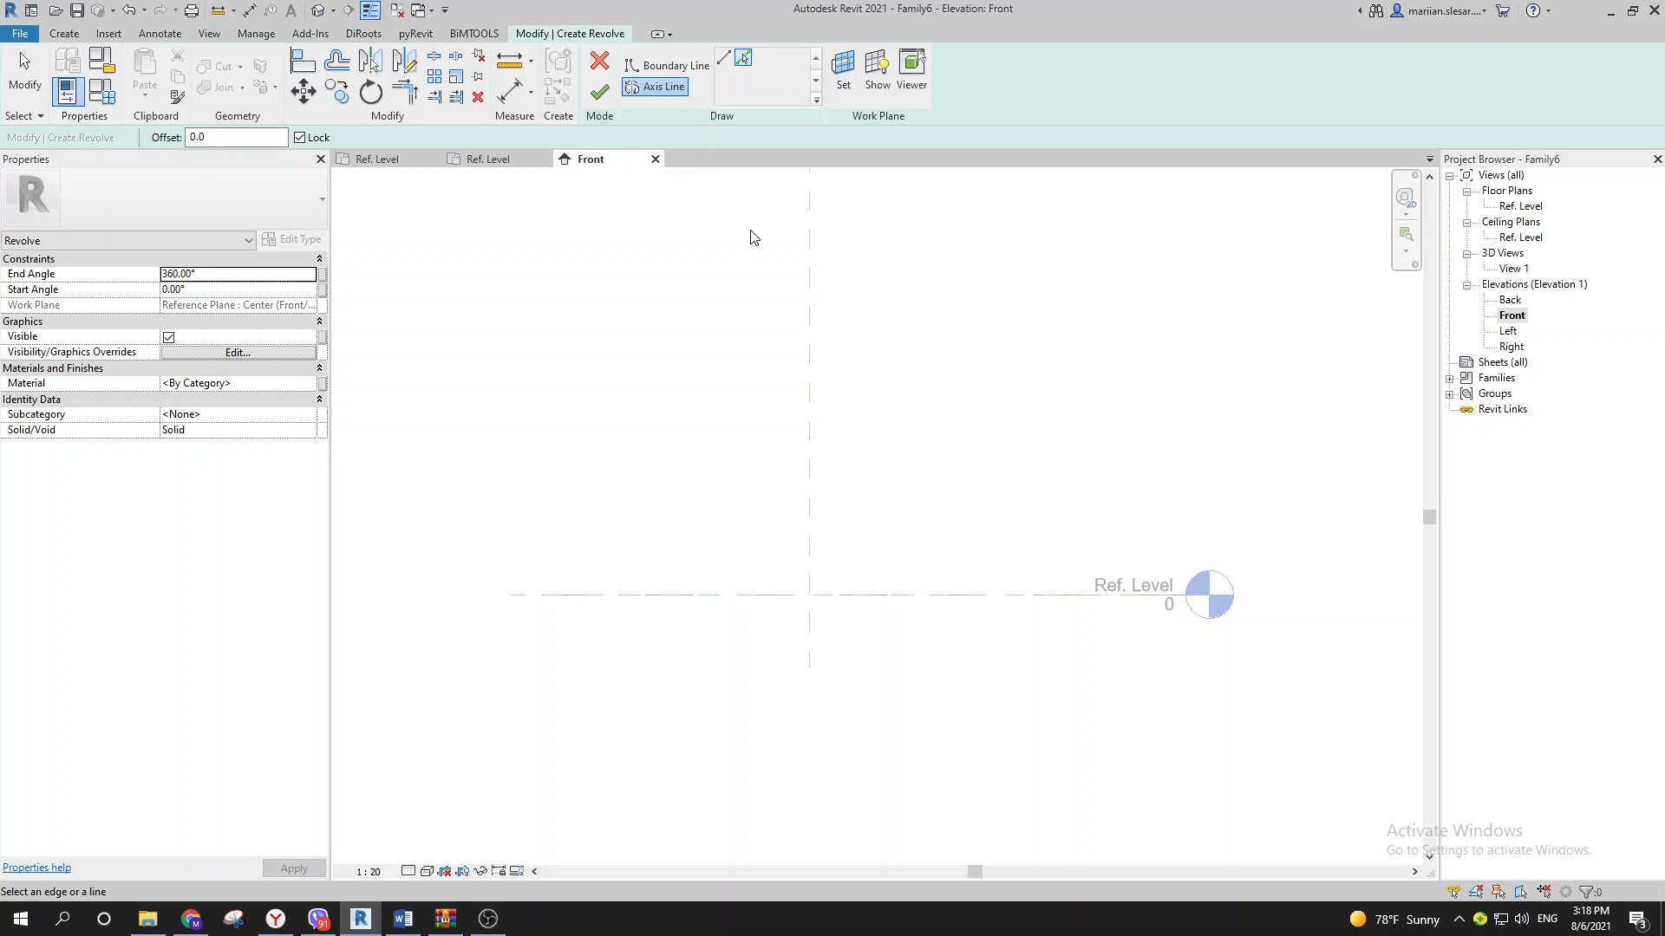
middle_click_drag(750, 219, 748, 190)
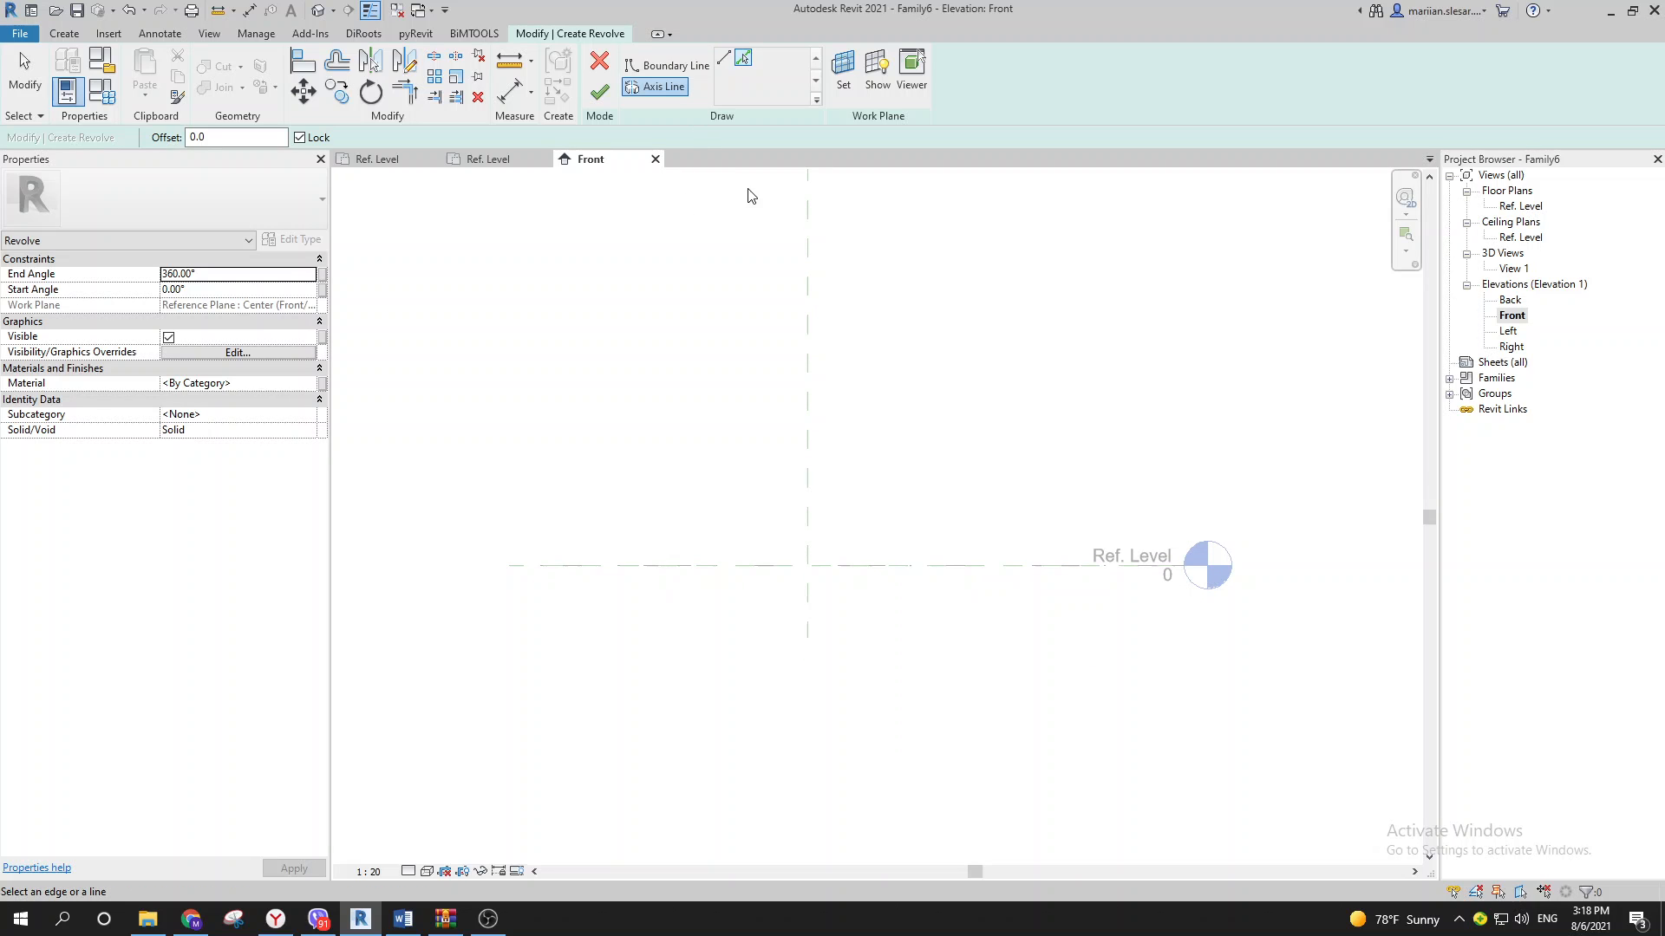
left_click(807, 520)
Step: Sketch a rectangular boundary about 25 by 75 mm against the axis, starting at the reference plane intersection, and finish the revolve
left_click(681, 69)
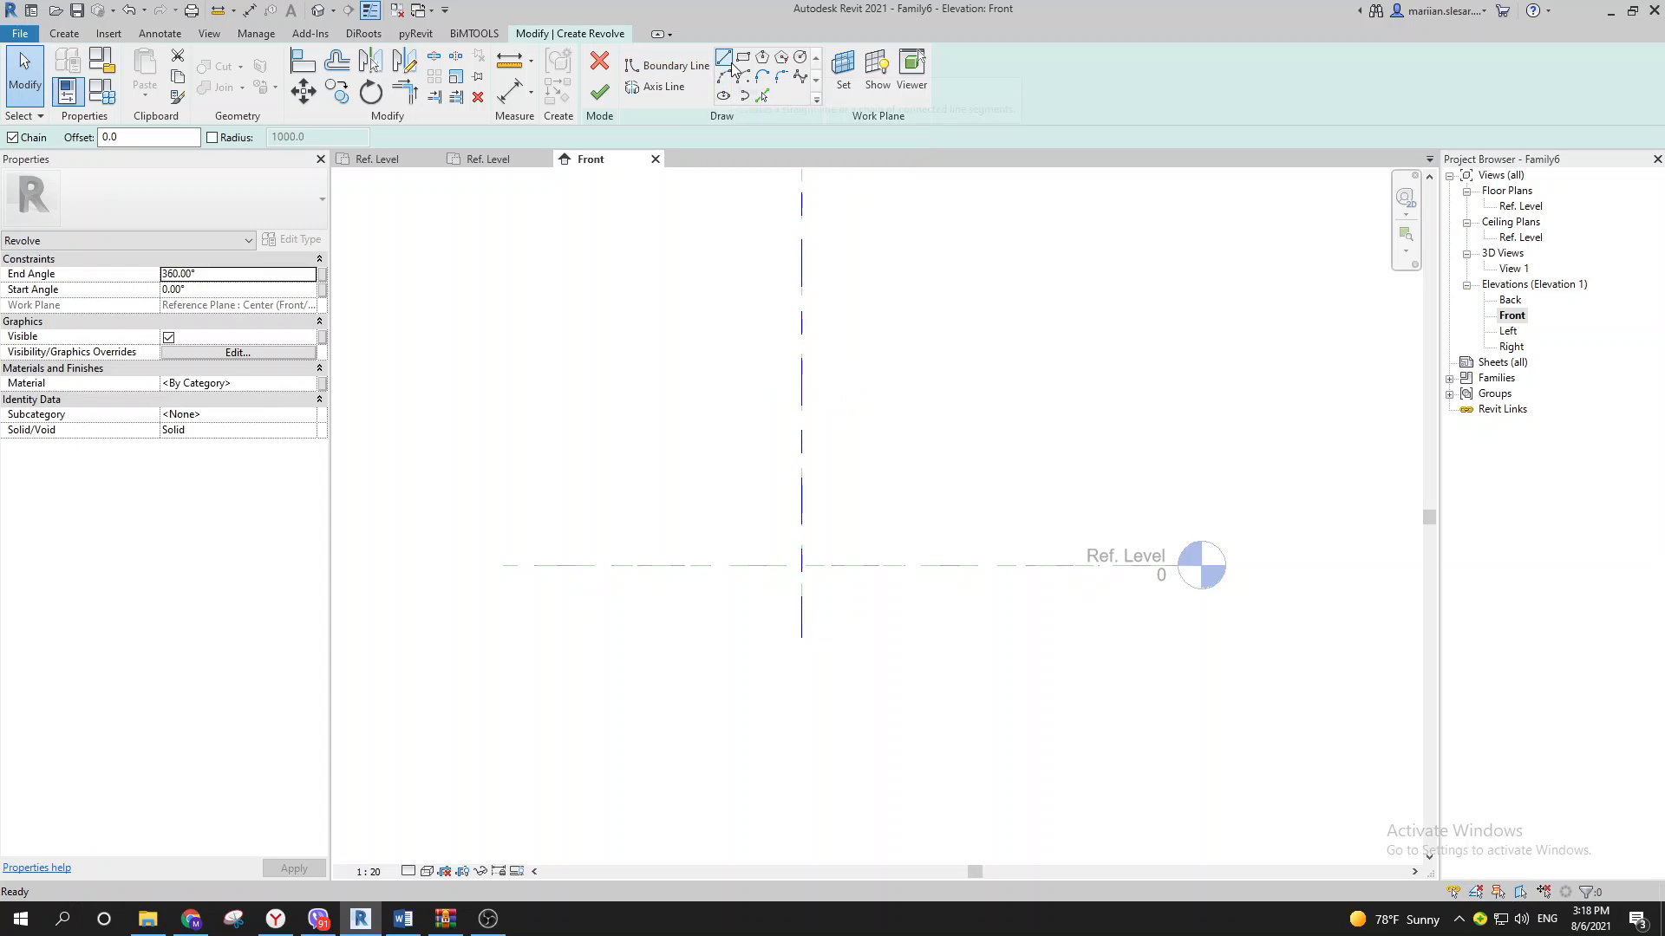
left_click(743, 57)
scroll(833, 598, "up", 3)
left_click(758, 503)
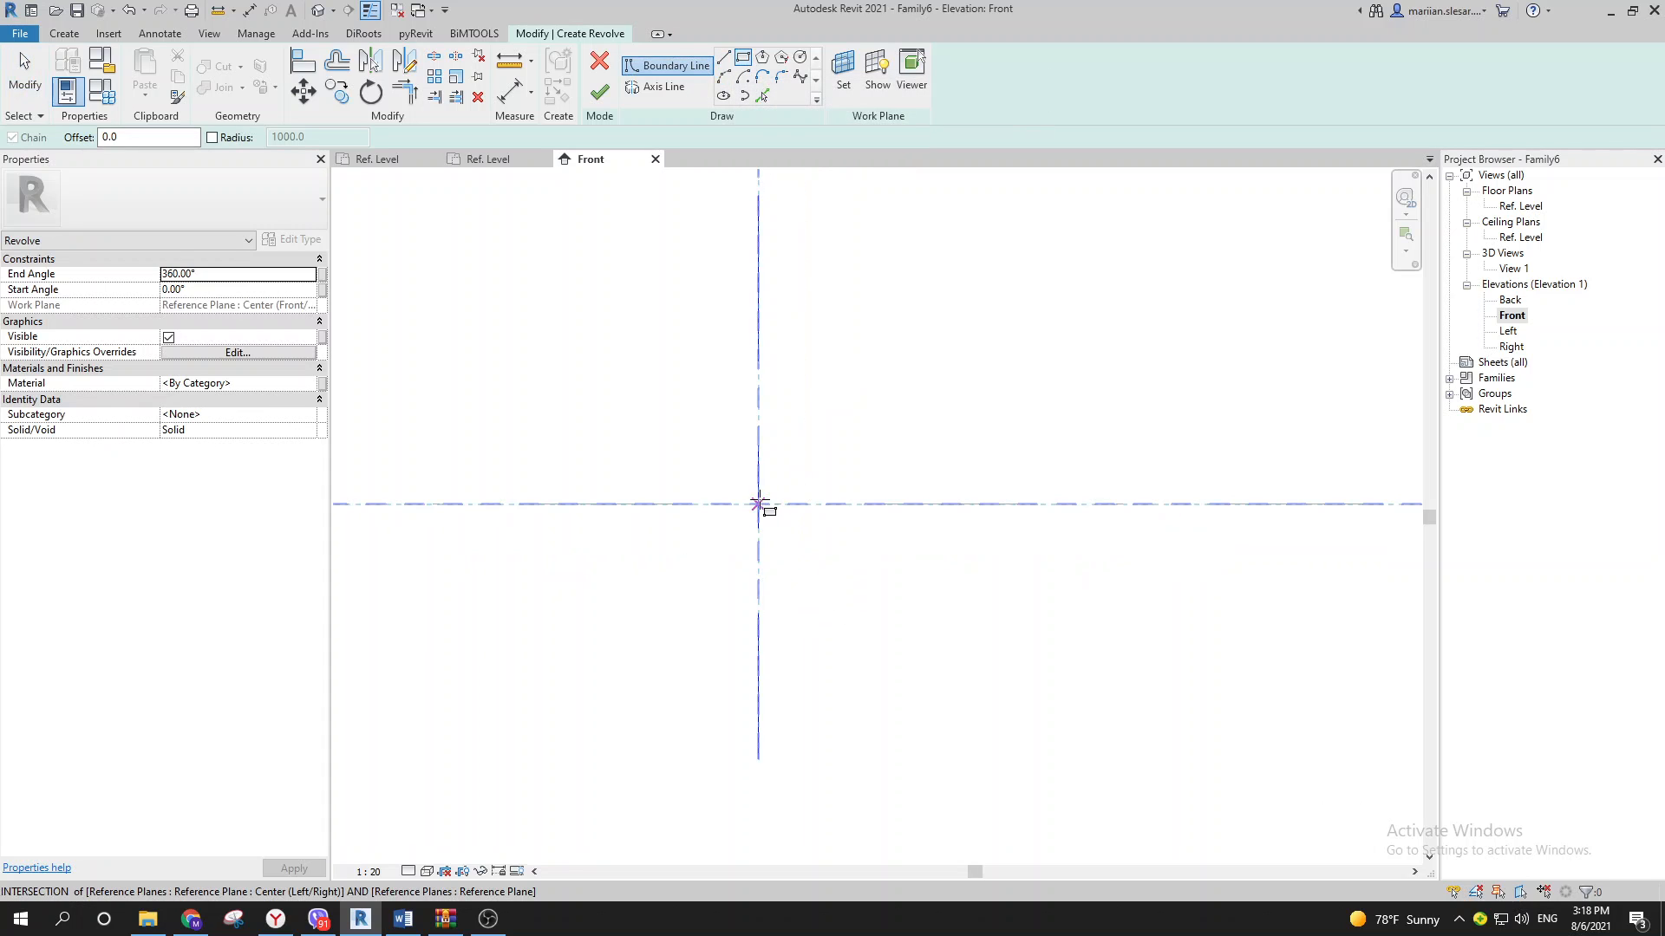
left_click(743, 452)
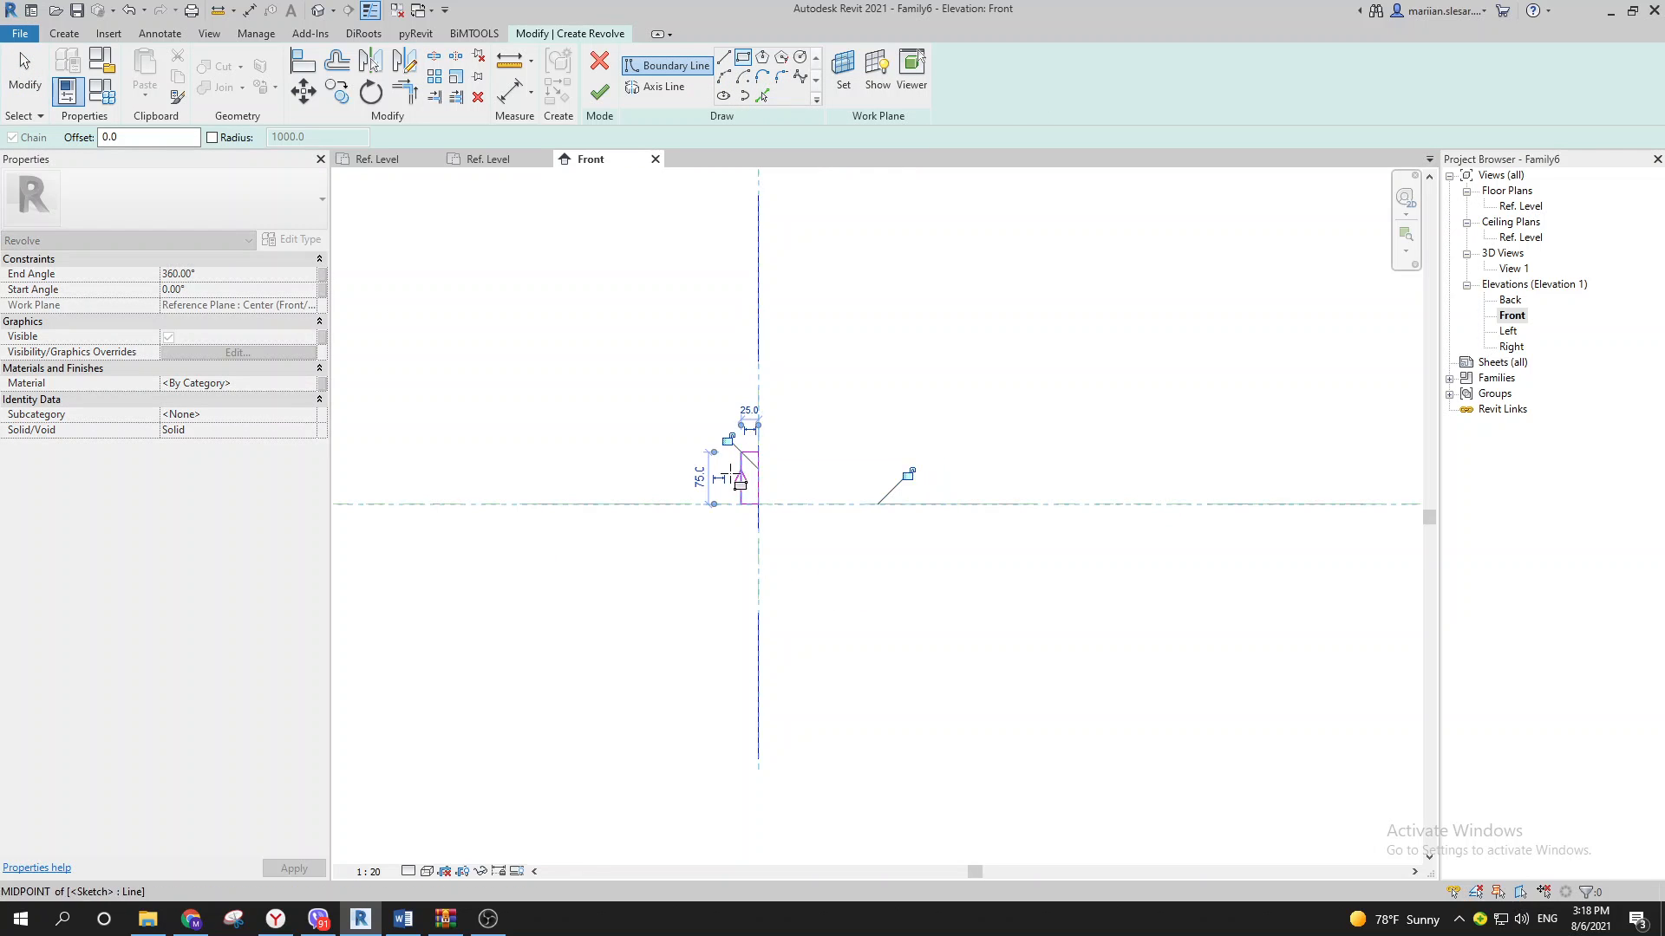
scroll(732, 462, "up", 1)
key("Escape")
key("Escape")
scroll(741, 481, "down", 2)
middle_click_drag(720, 503, 805, 581)
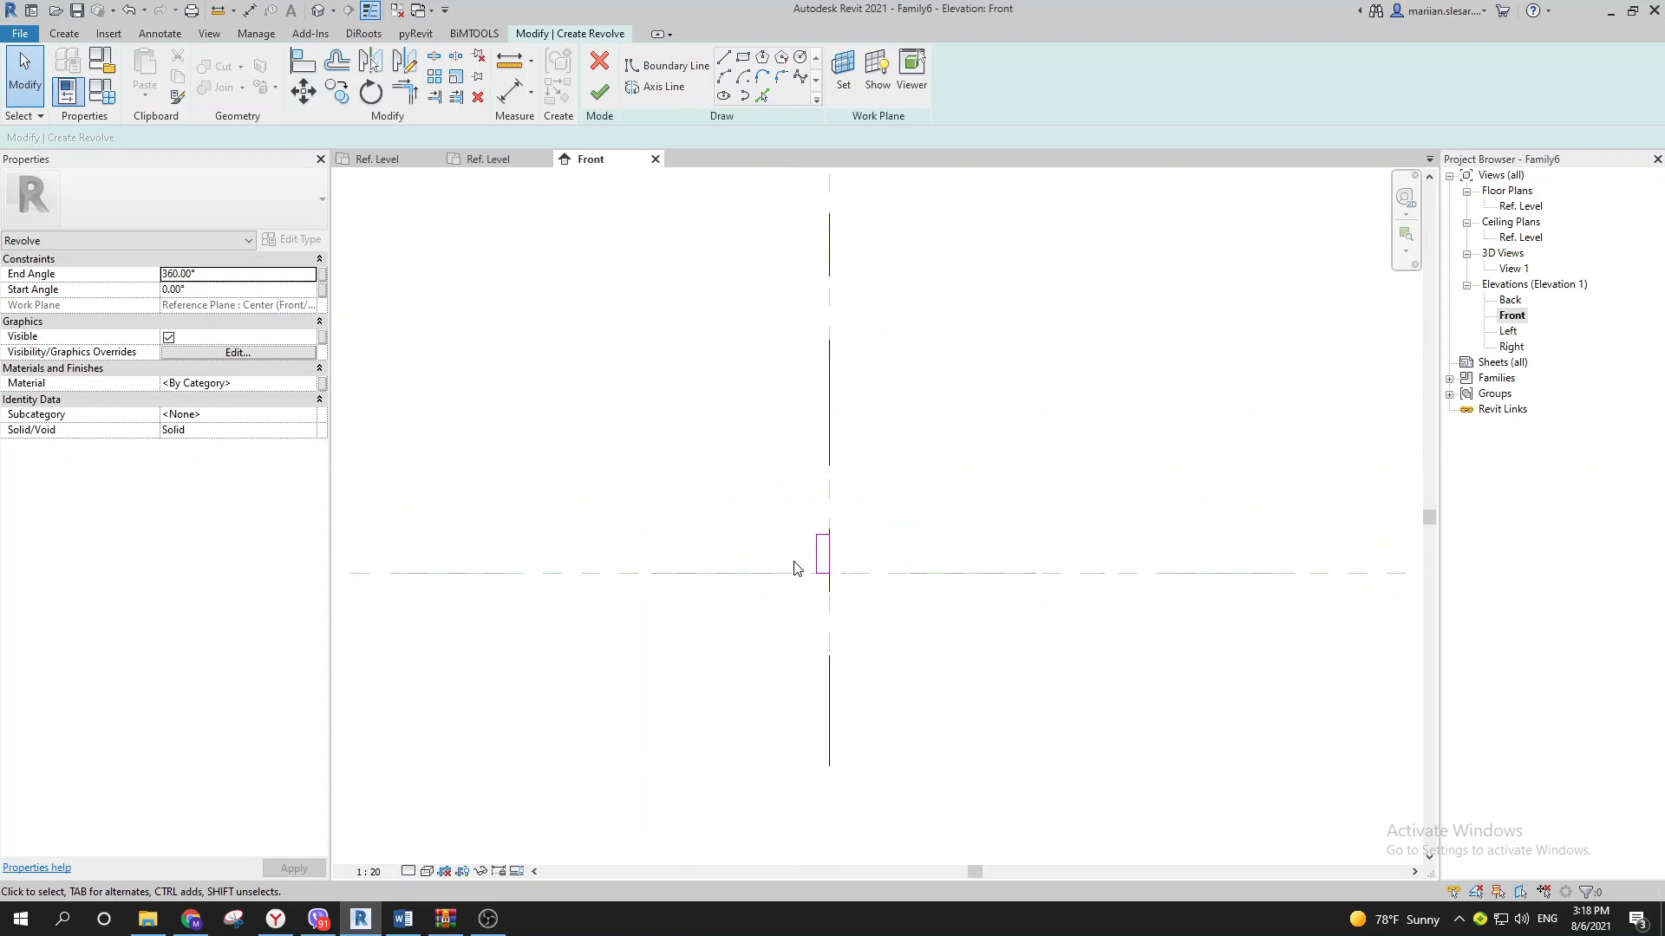
left_click(605, 98)
Step: Return to the new family's Ref. Level plan and examine the shape of the revolve around the reference plane intersection
key("ctrl+Tab")
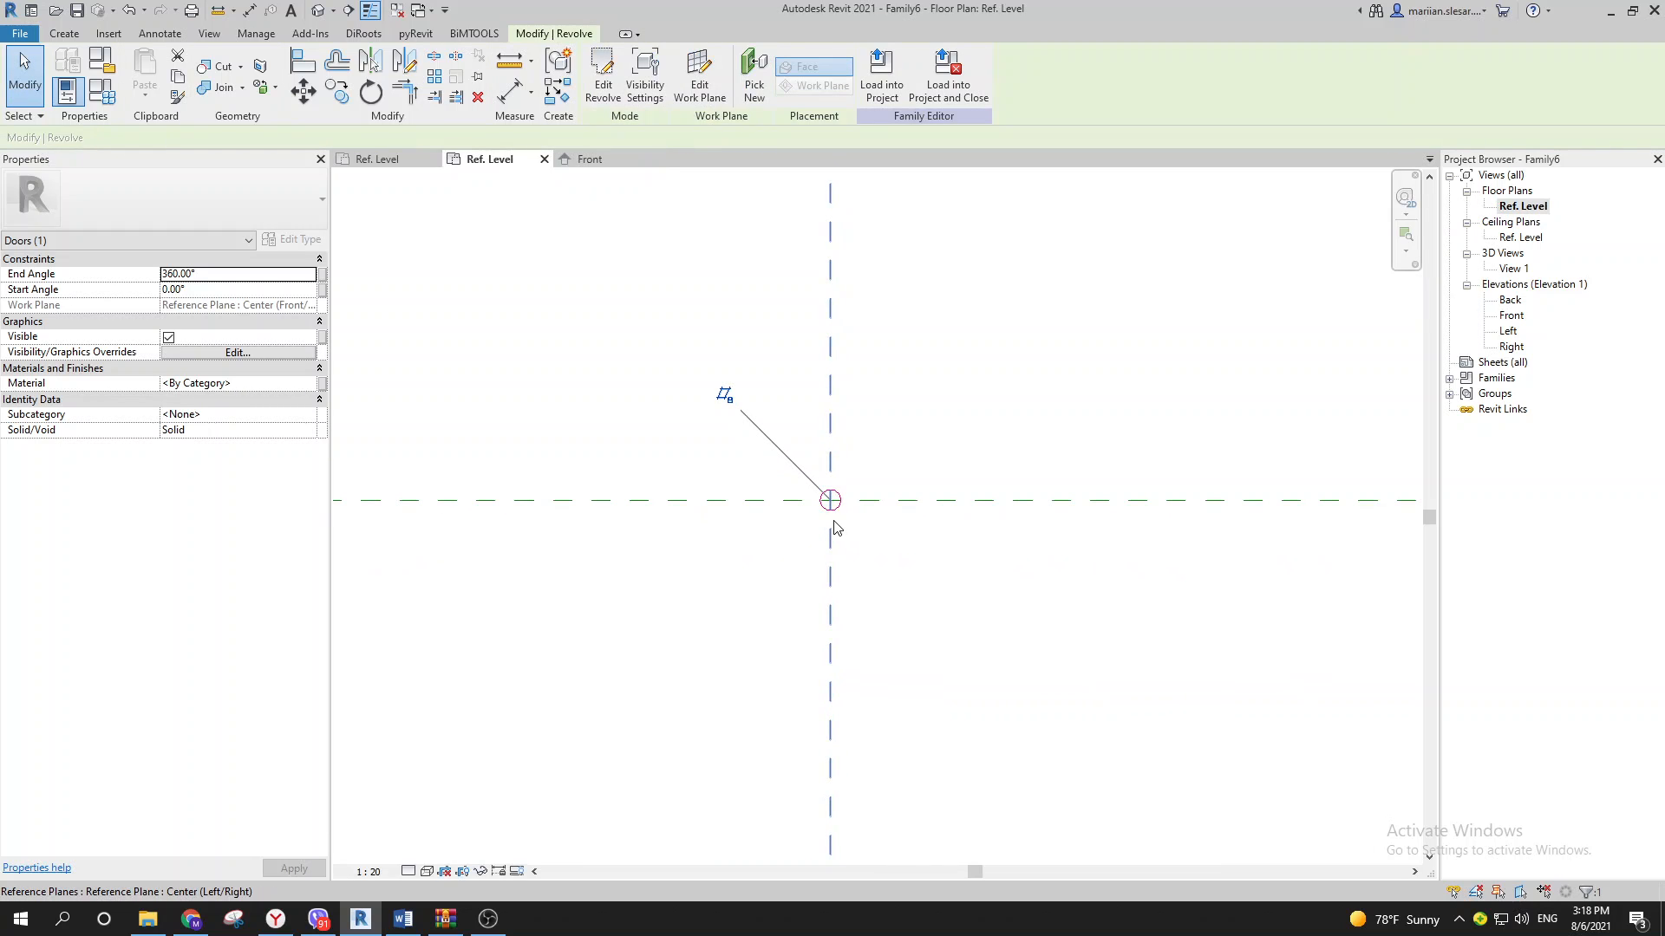
scroll(698, 576, "up", 4)
key("Escape")
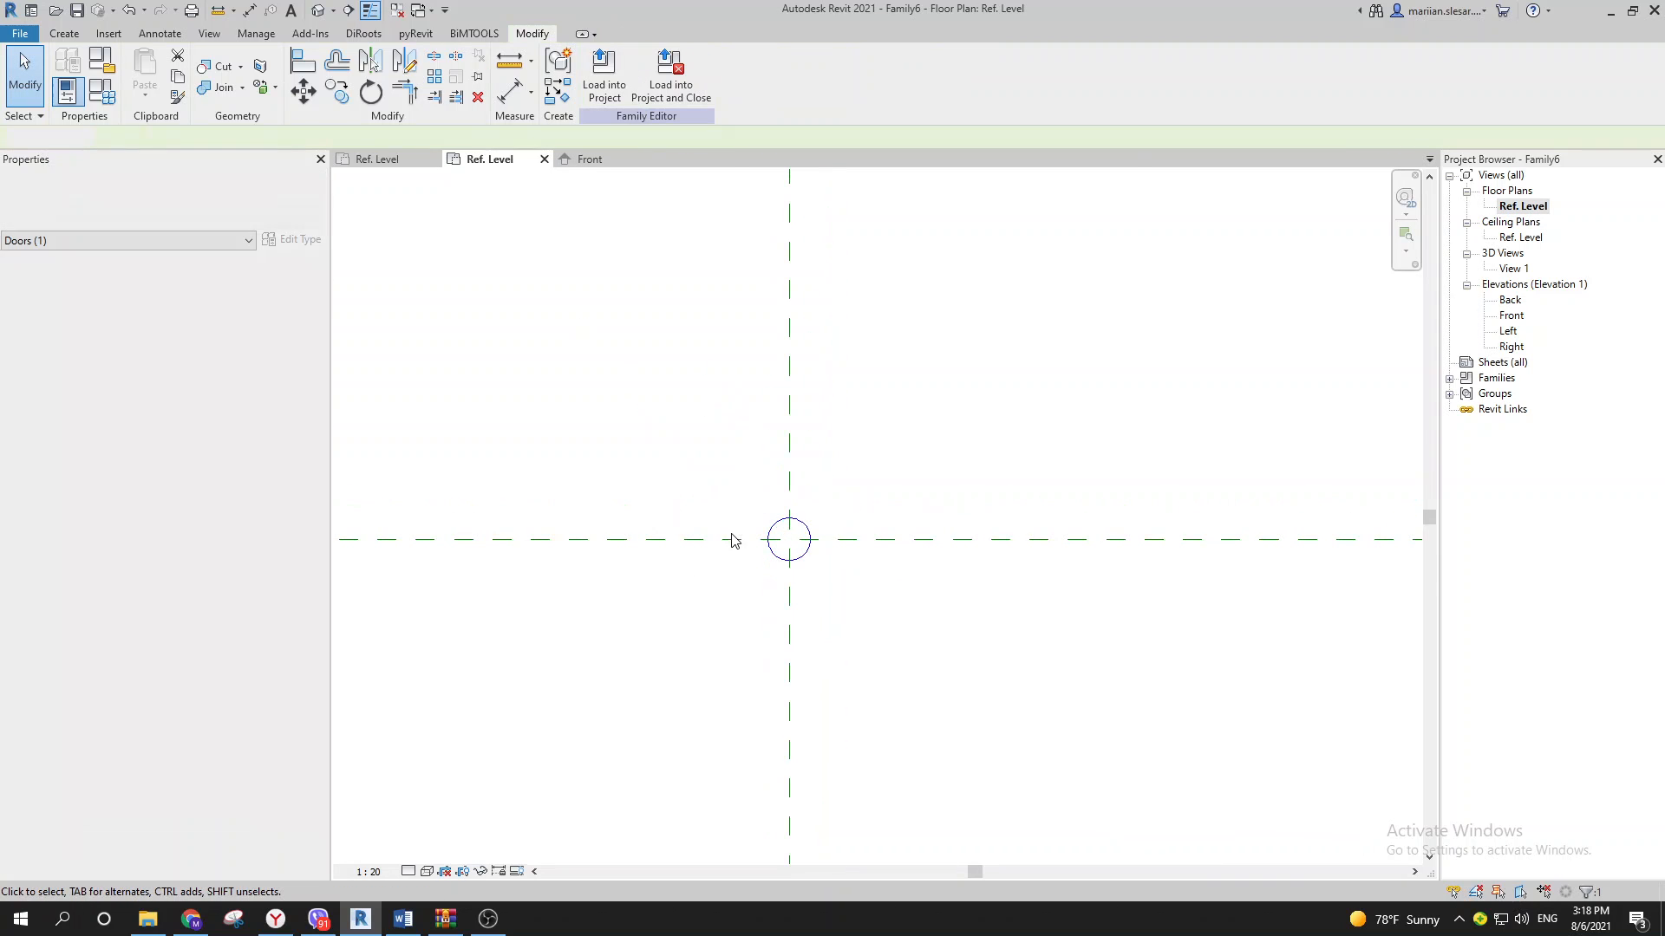
scroll(706, 568, "up", 2)
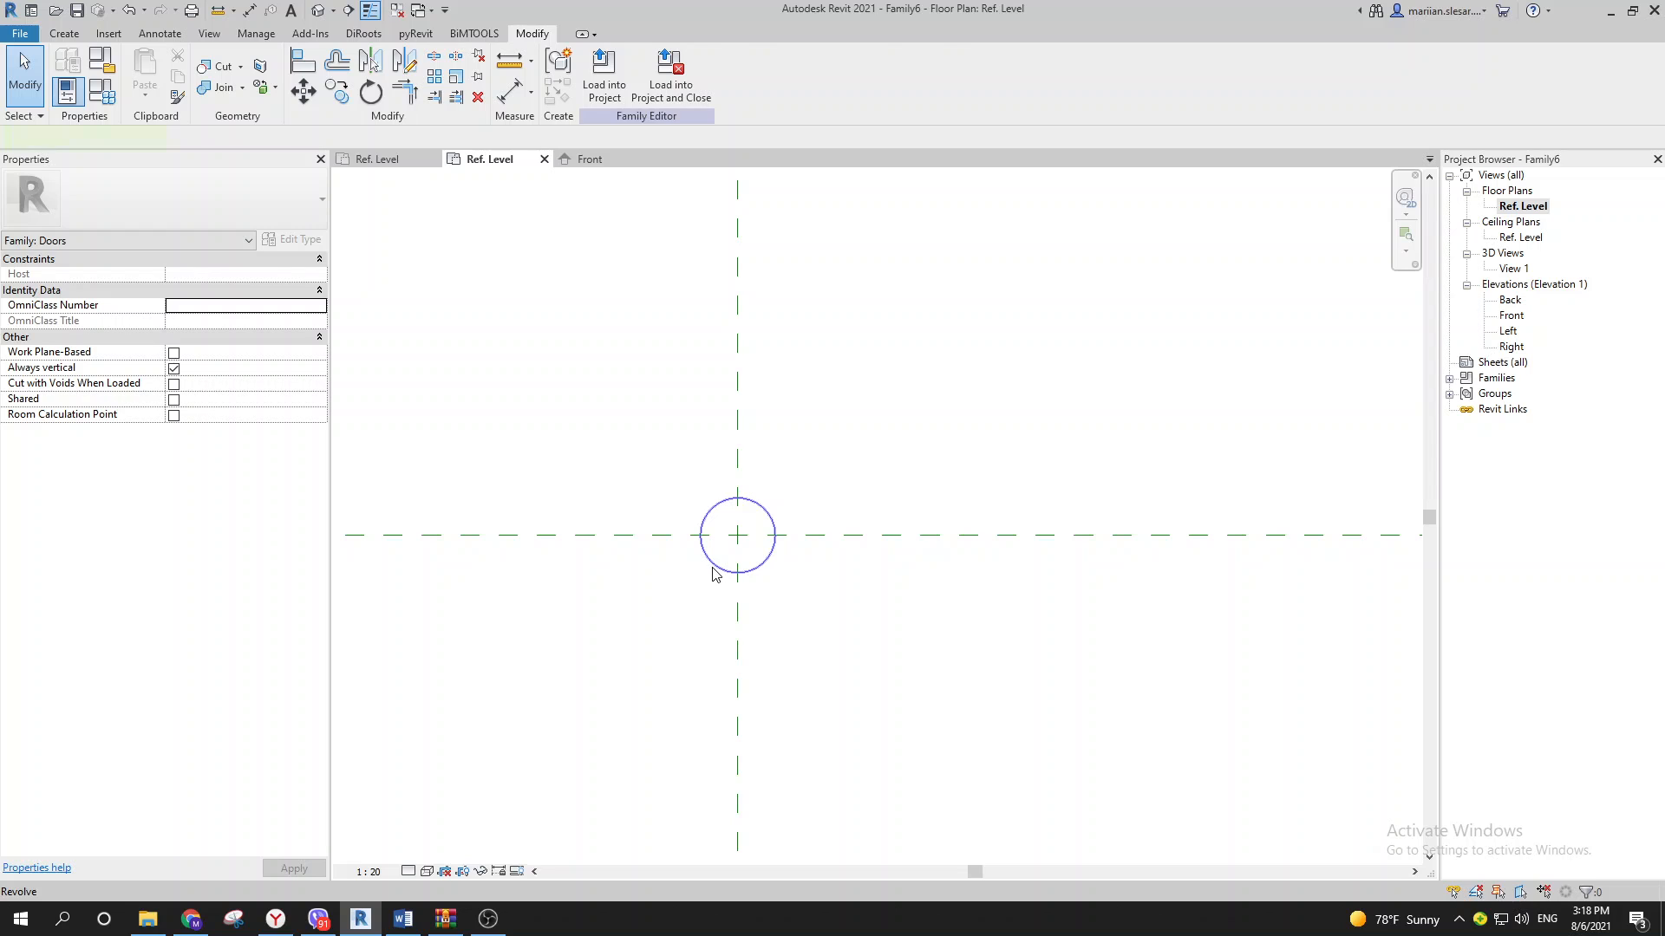
left_click(714, 574)
scroll(584, 498, "down", 1)
key("Escape")
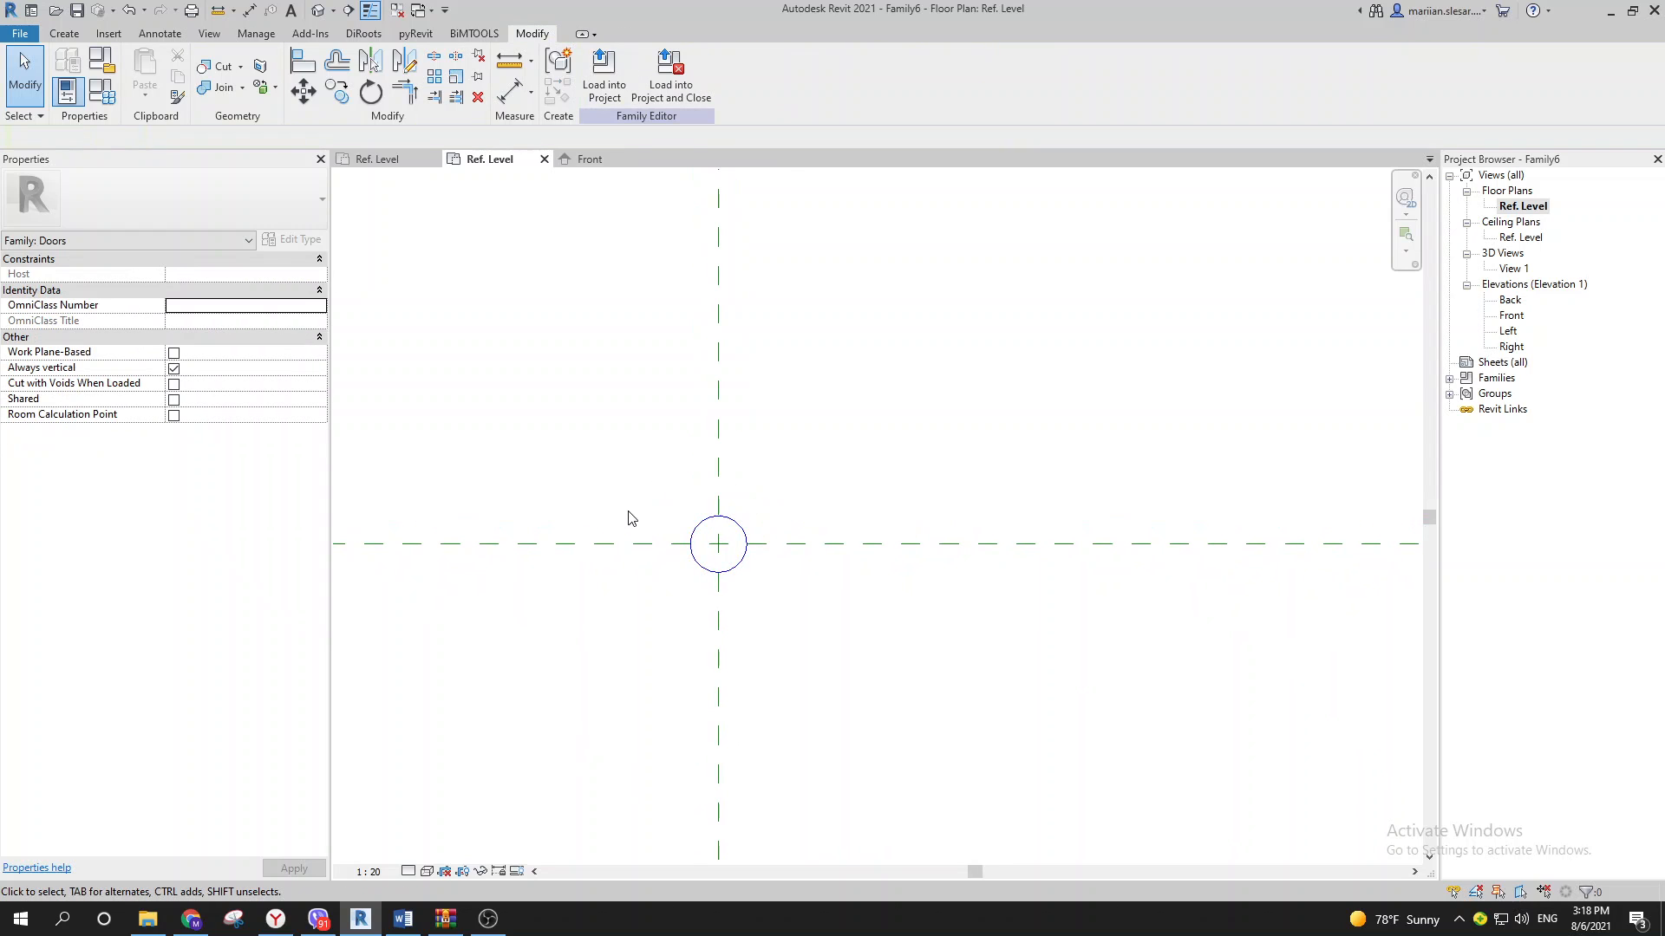
Step: Set the revolve's End Angle to 350°
left_click(705, 570)
middle_click_drag(554, 502, 645, 517)
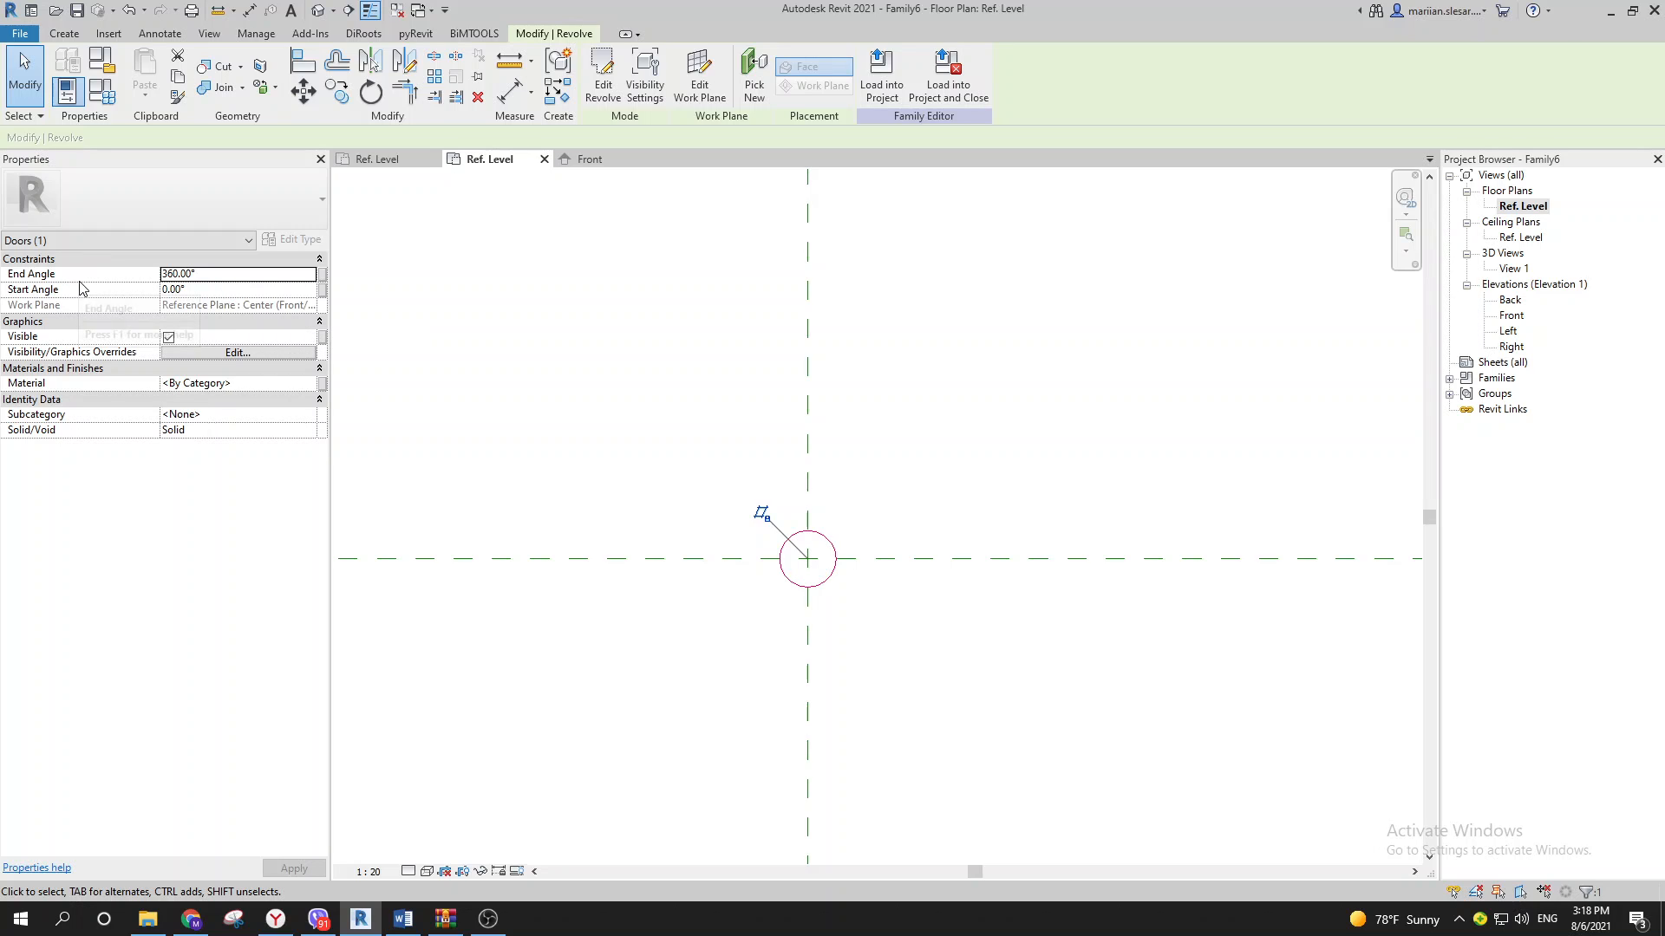
left_click(220, 275)
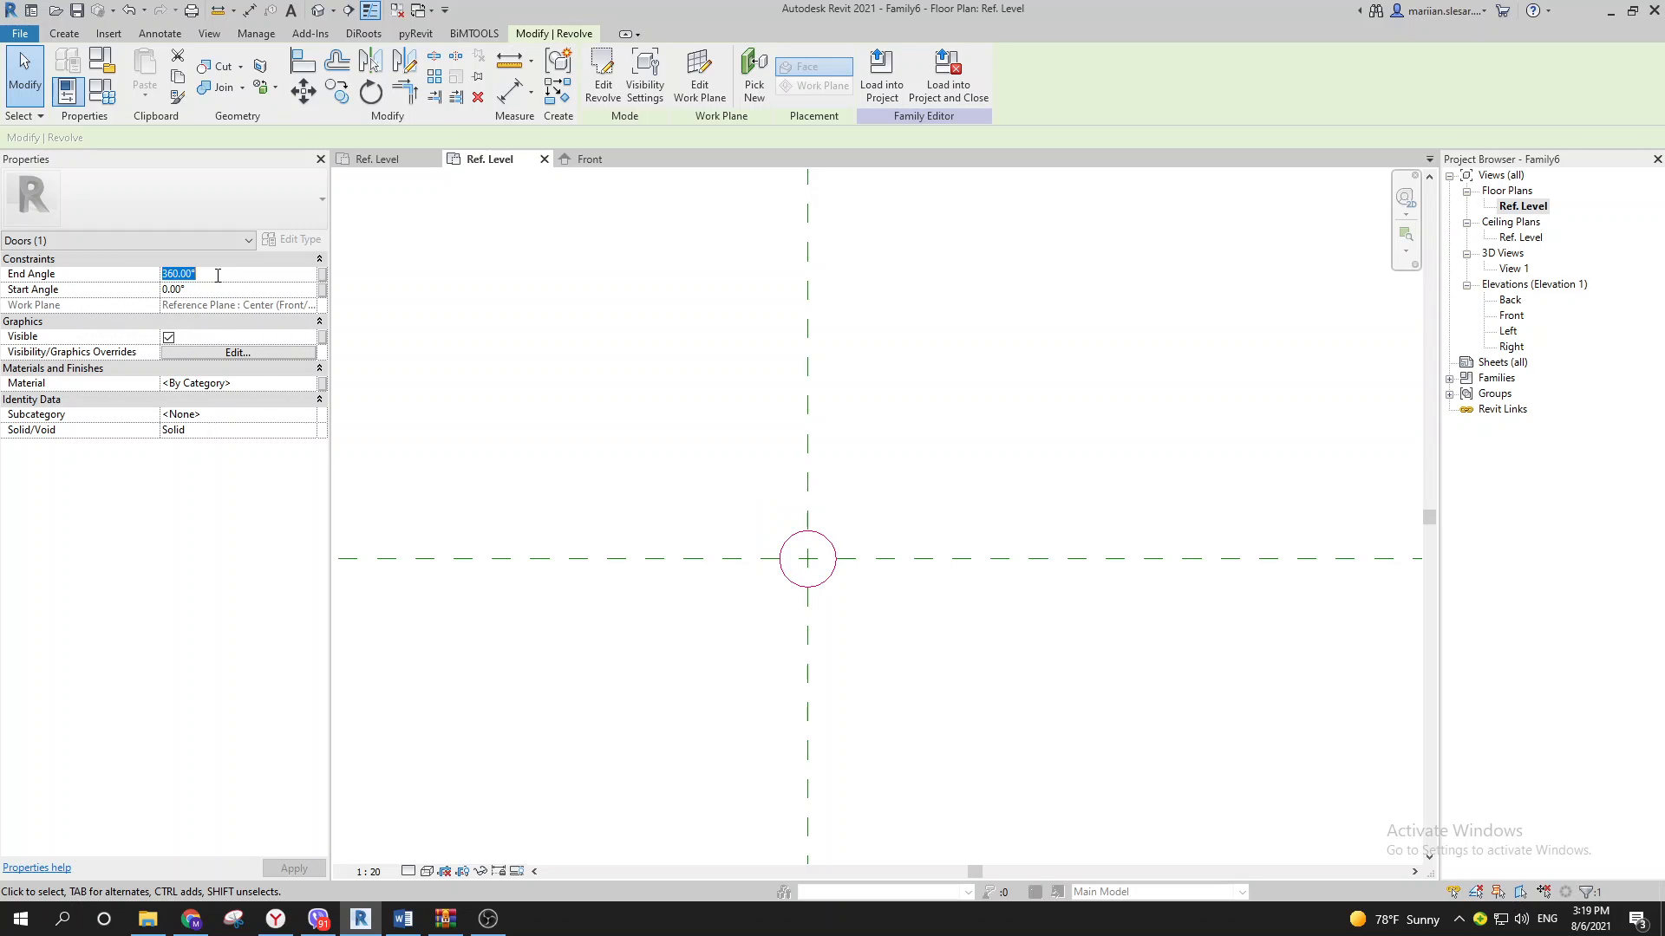
type("350")
key("Return")
scroll(763, 572, "up", 5)
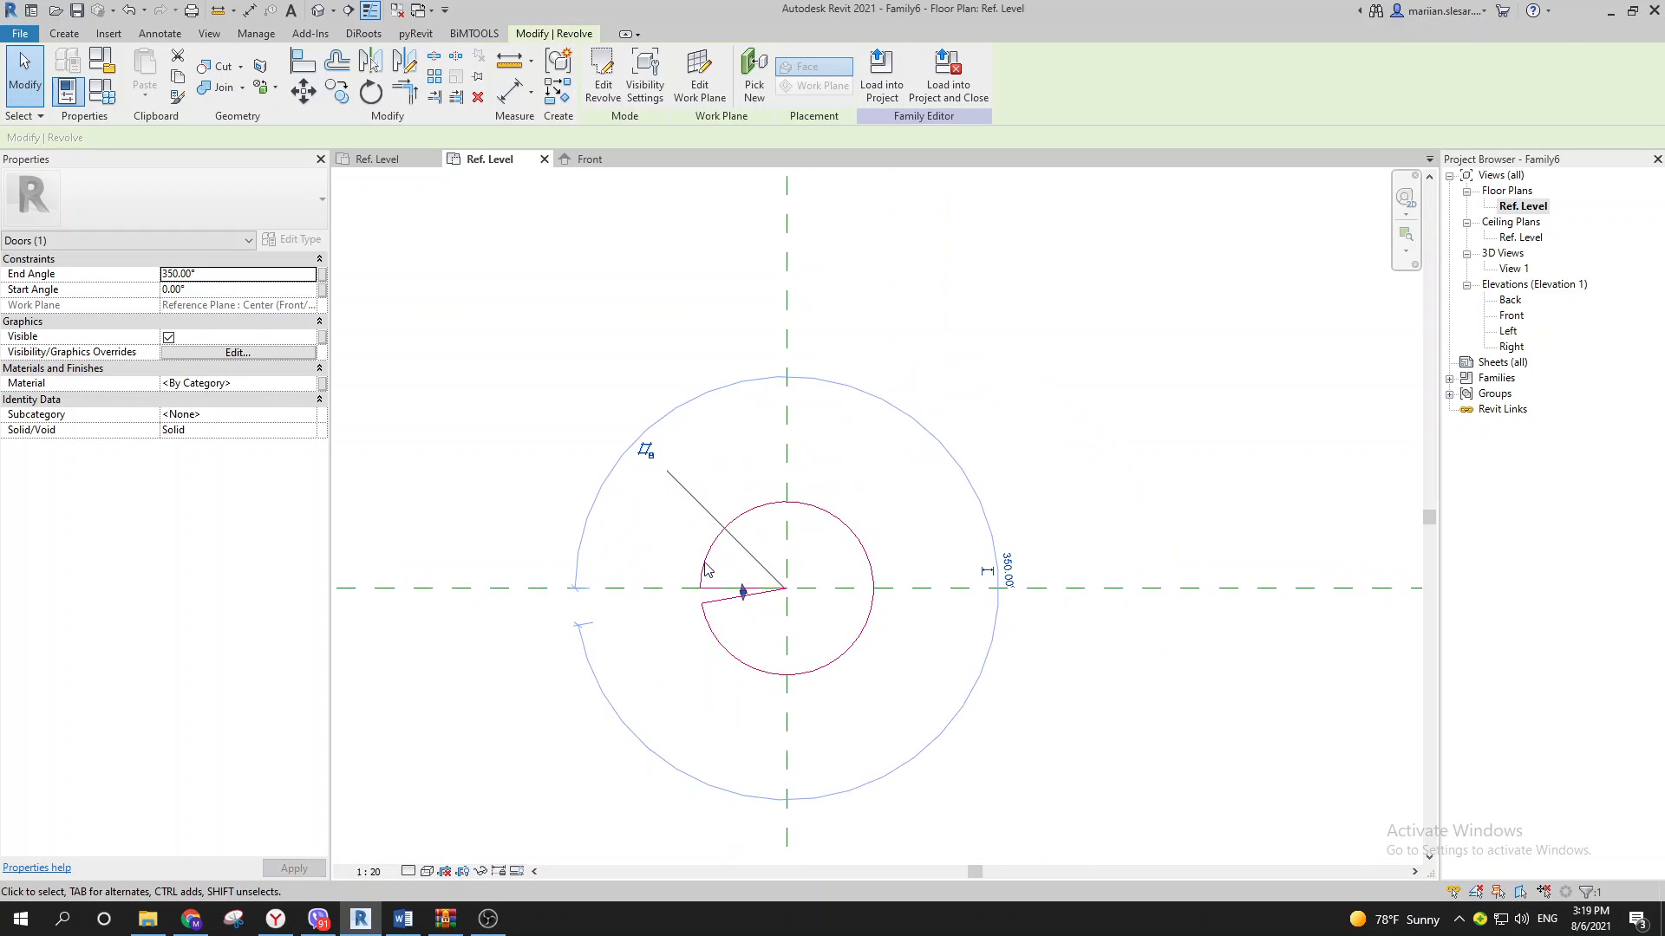
scroll(693, 587, "down", 5)
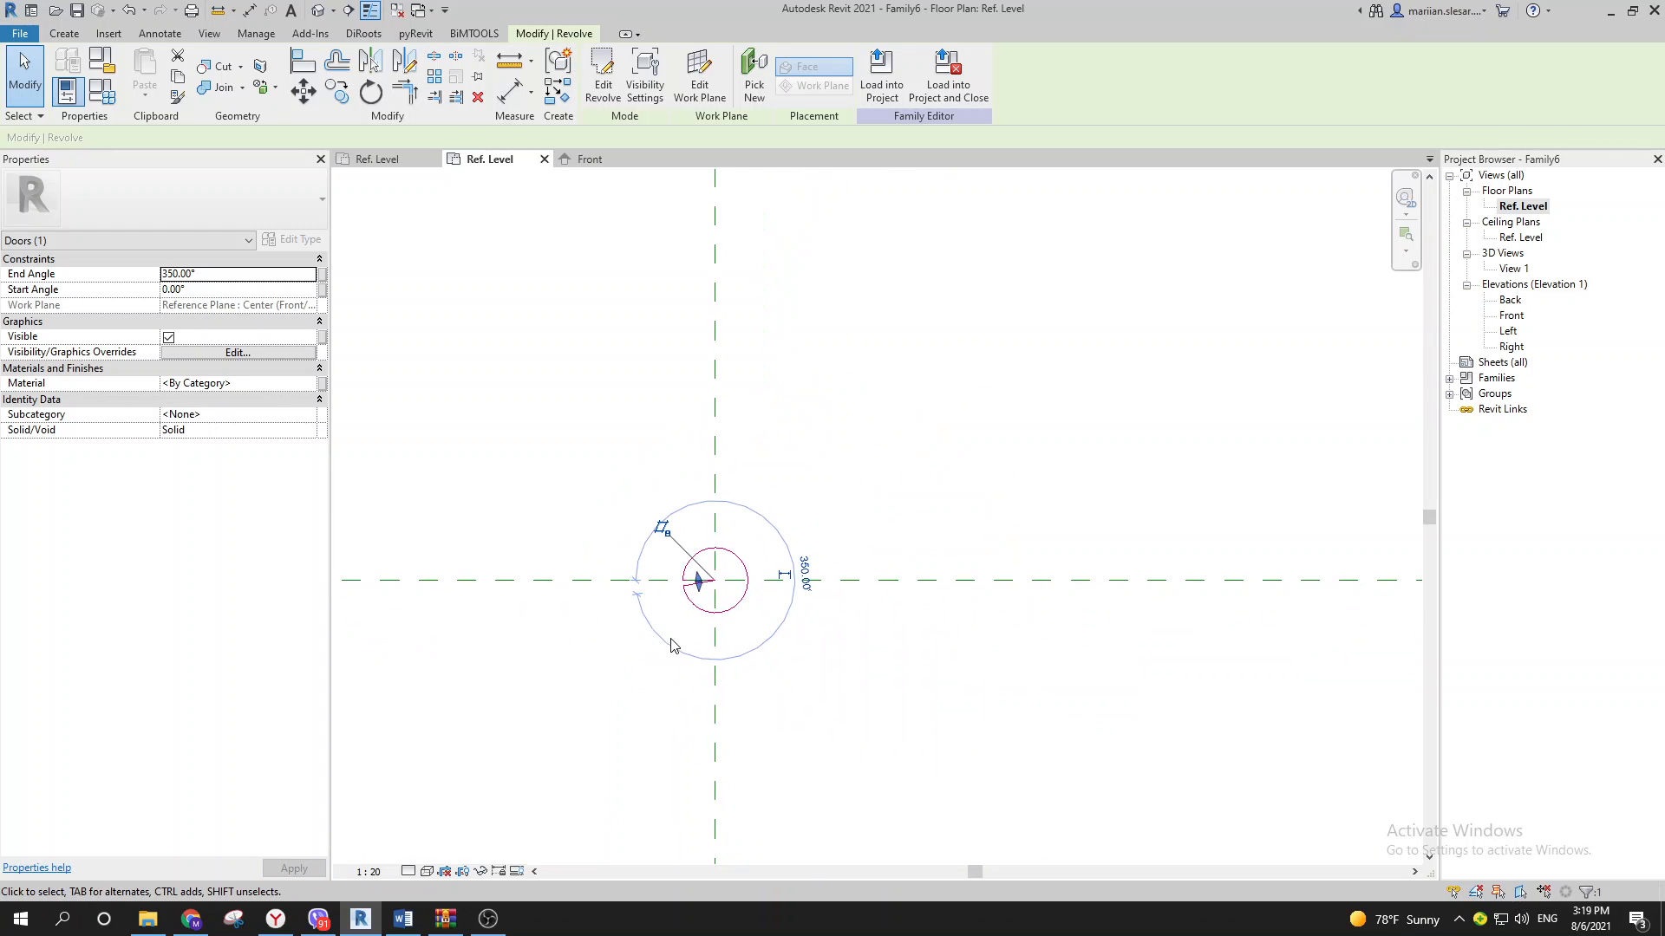
left_click(687, 619)
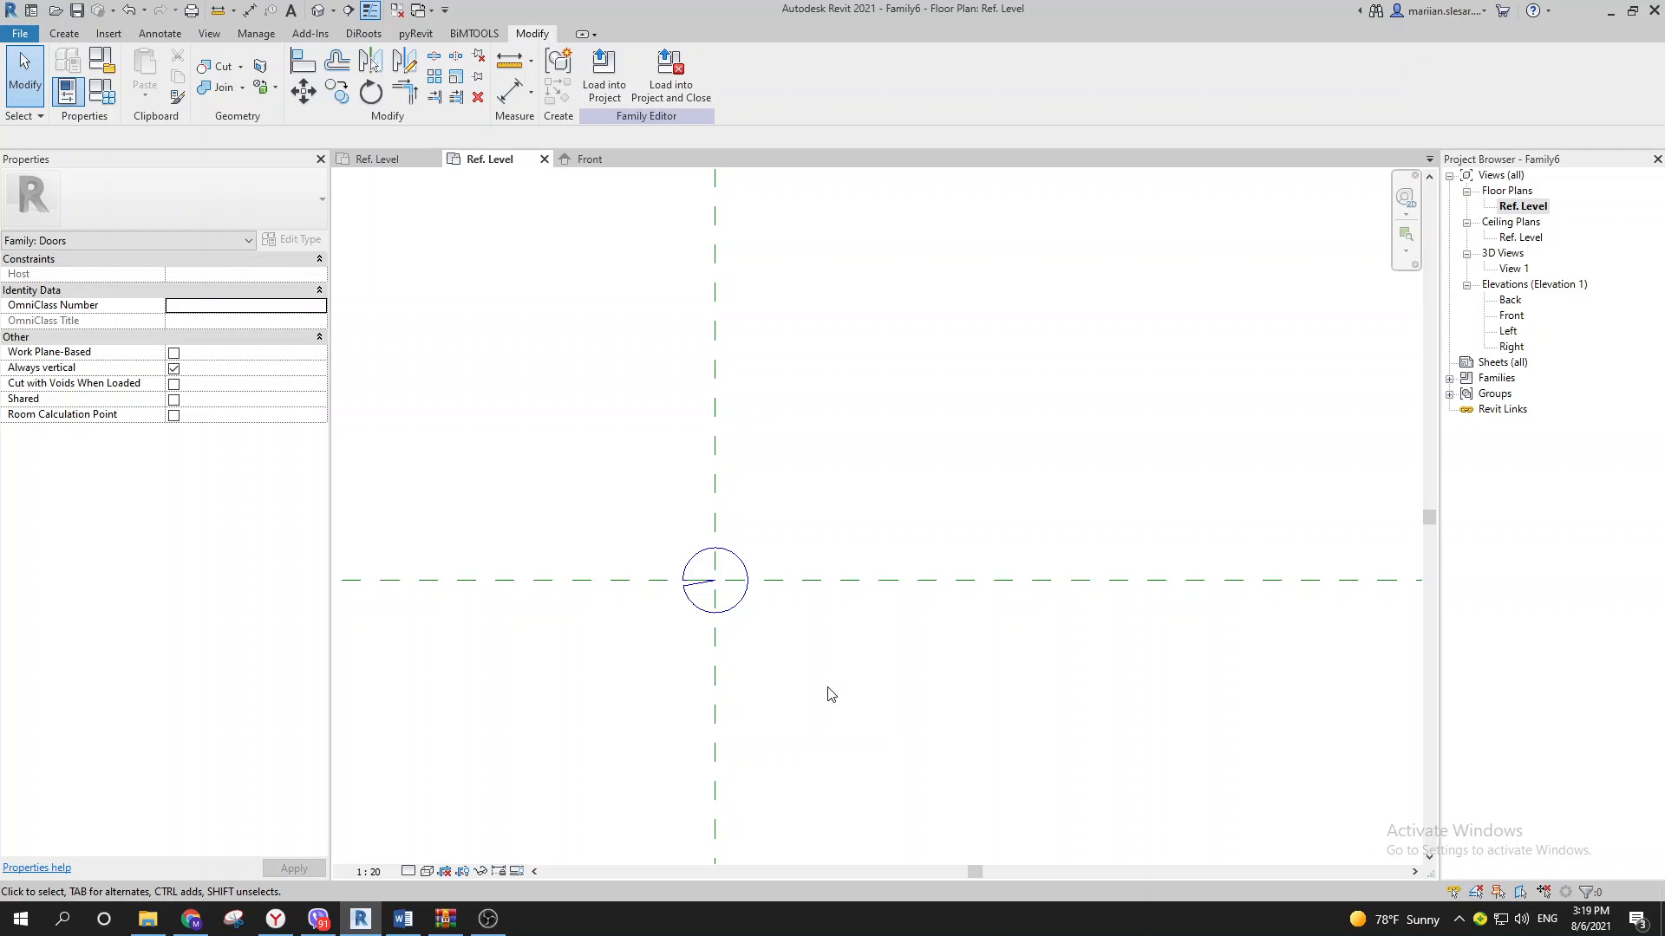
Step: Open a notch in the revolve with its shape handles, to a Start Angle of about 22° and an End Angle of about 346°
middle_click_drag(830, 695, 792, 602)
scroll(687, 529, "up", 5)
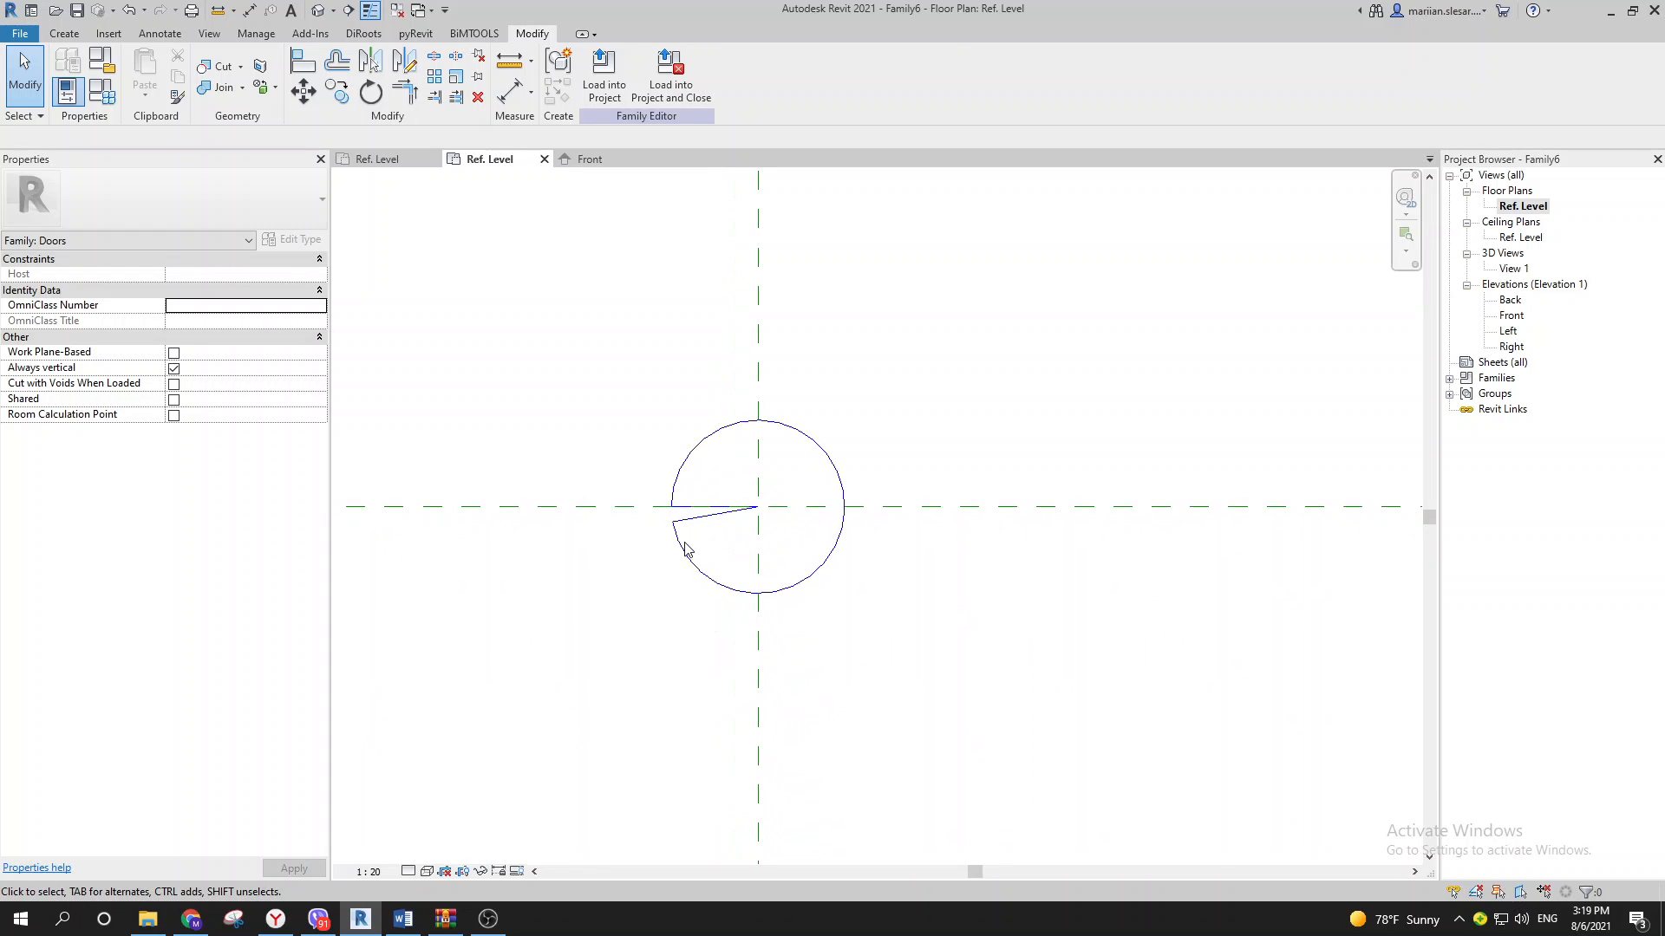
left_click(686, 534)
mouse_move(715, 522)
left_mouse_down()
mouse_move(727, 532)
mouse_move(715, 488)
mouse_move(713, 513)
left_mouse_up()
middle_click_drag(641, 623, 626, 664)
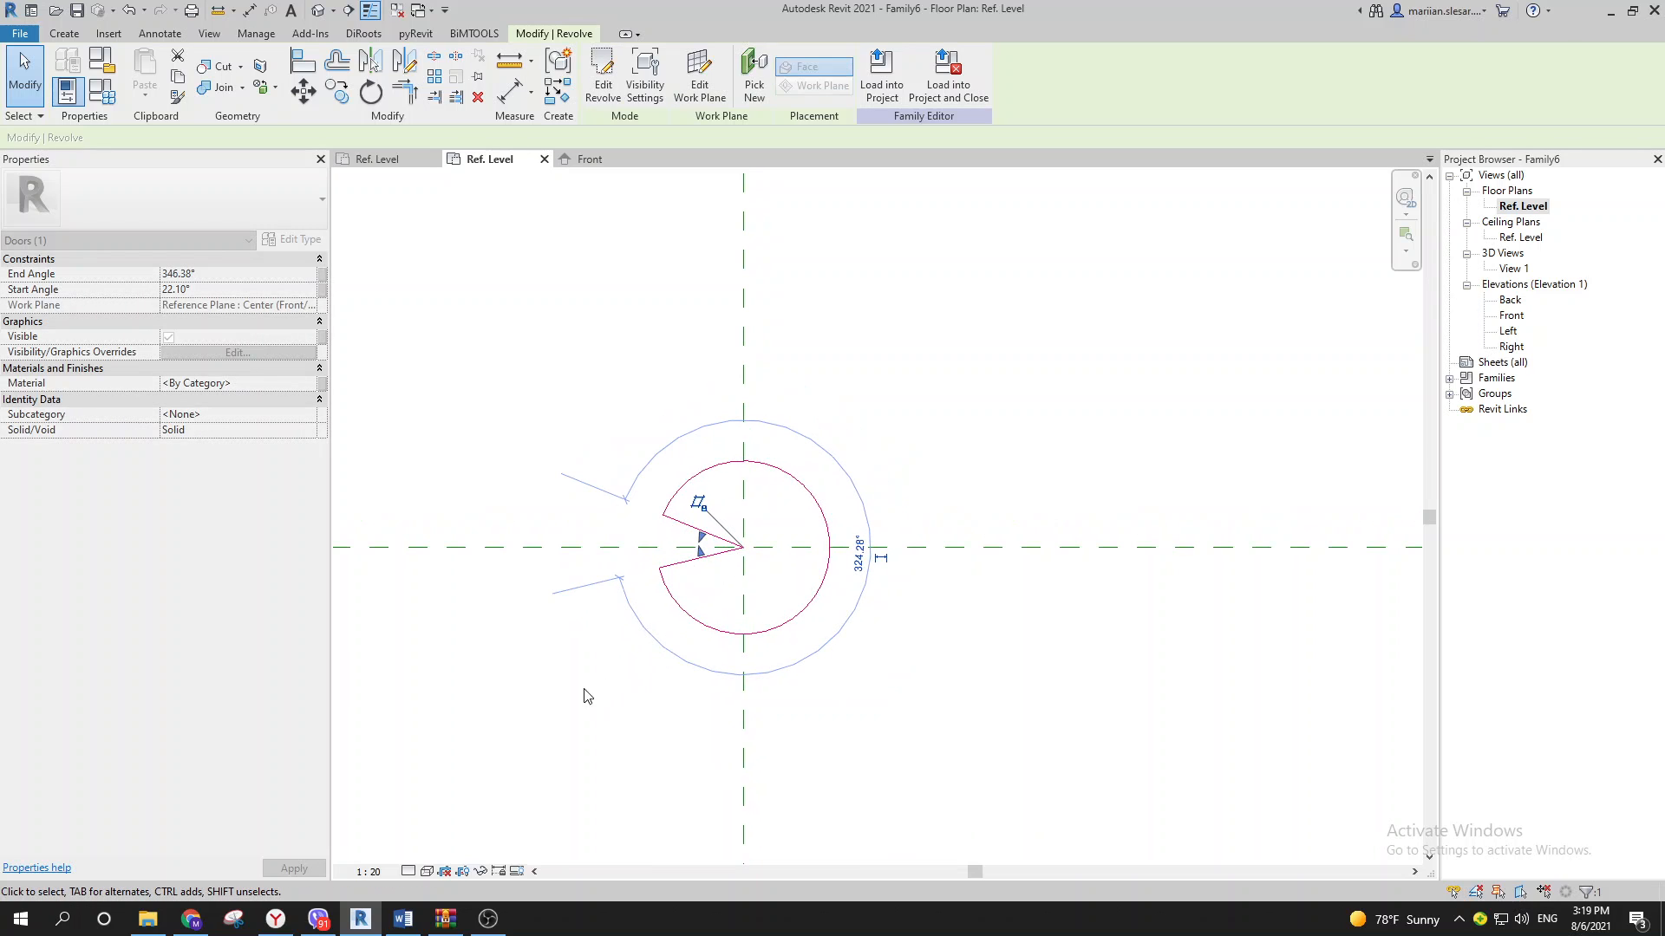
left_click(584, 696)
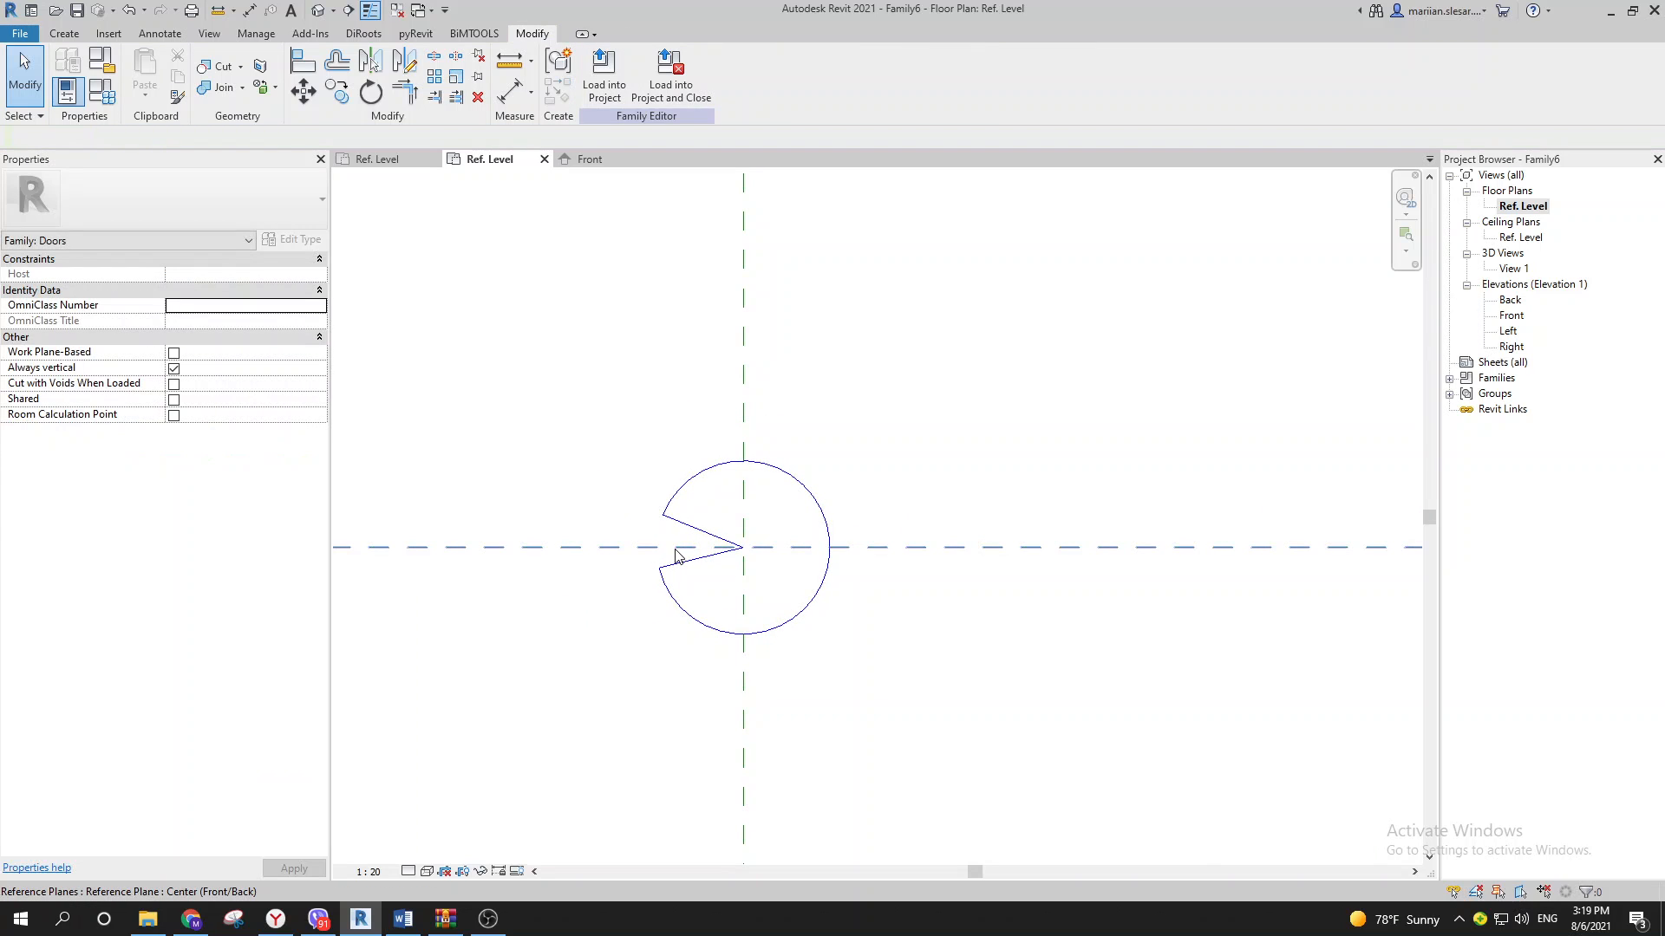
Step: Widen the revolve's notch with its start handle, and reset the Start Angle to 0°
mouse_move(765, 520)
middle_mouse_down()
mouse_move(765, 483)
mouse_move(778, 497)
middle_mouse_up()
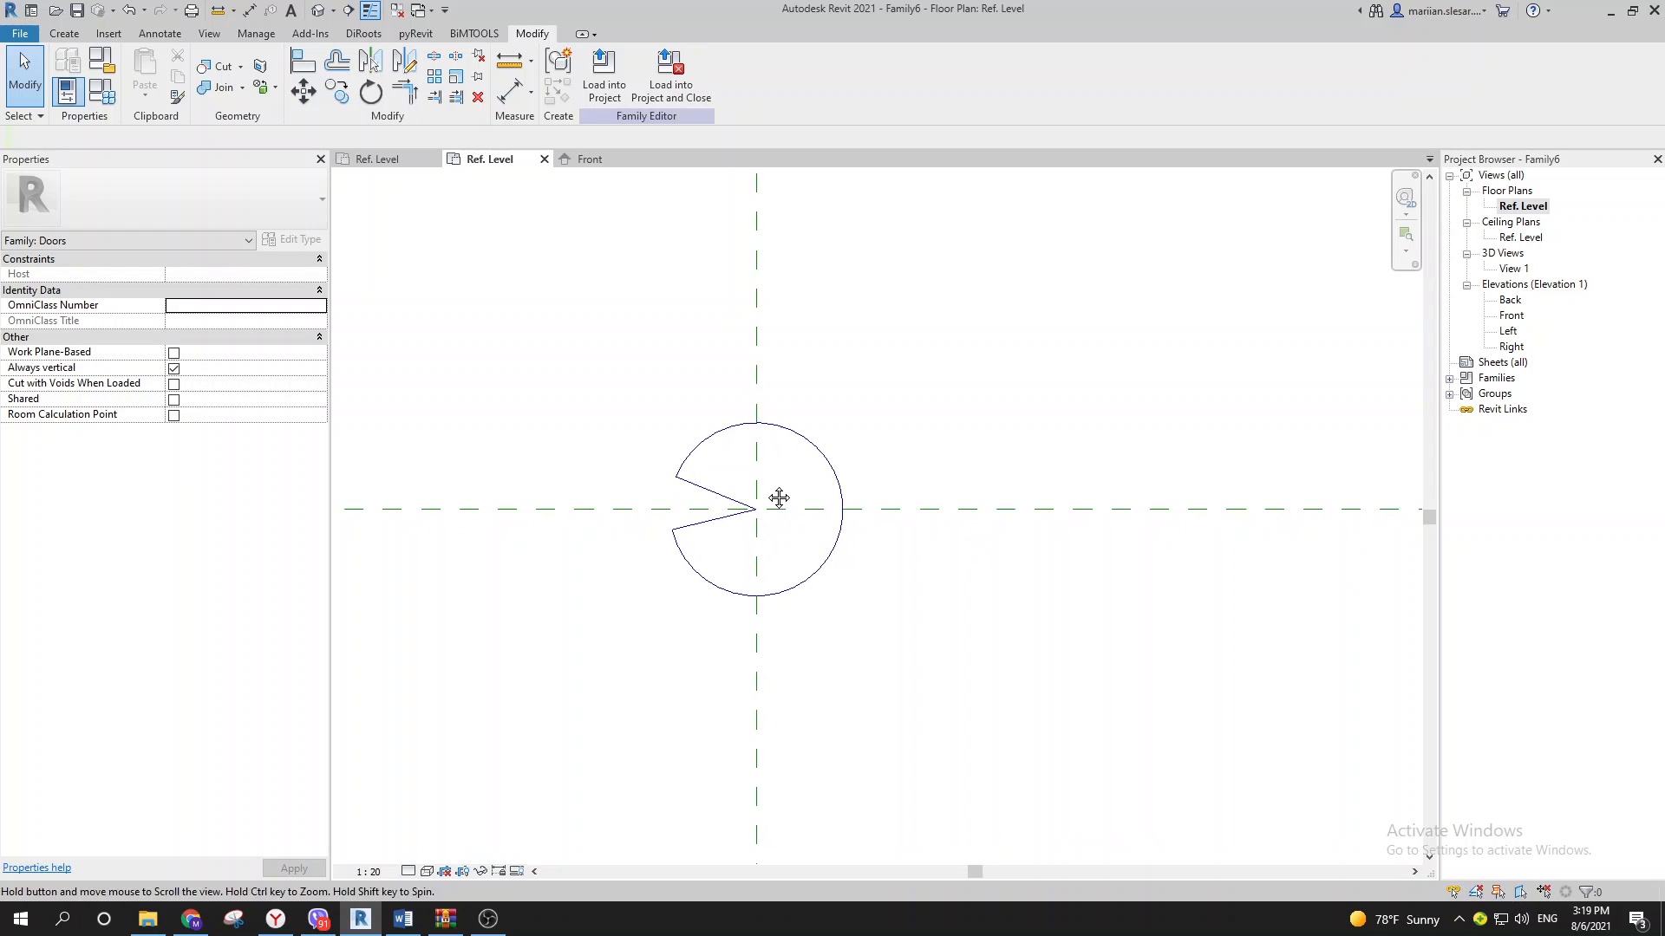
left_click(700, 485)
scroll(699, 501, "up", 2)
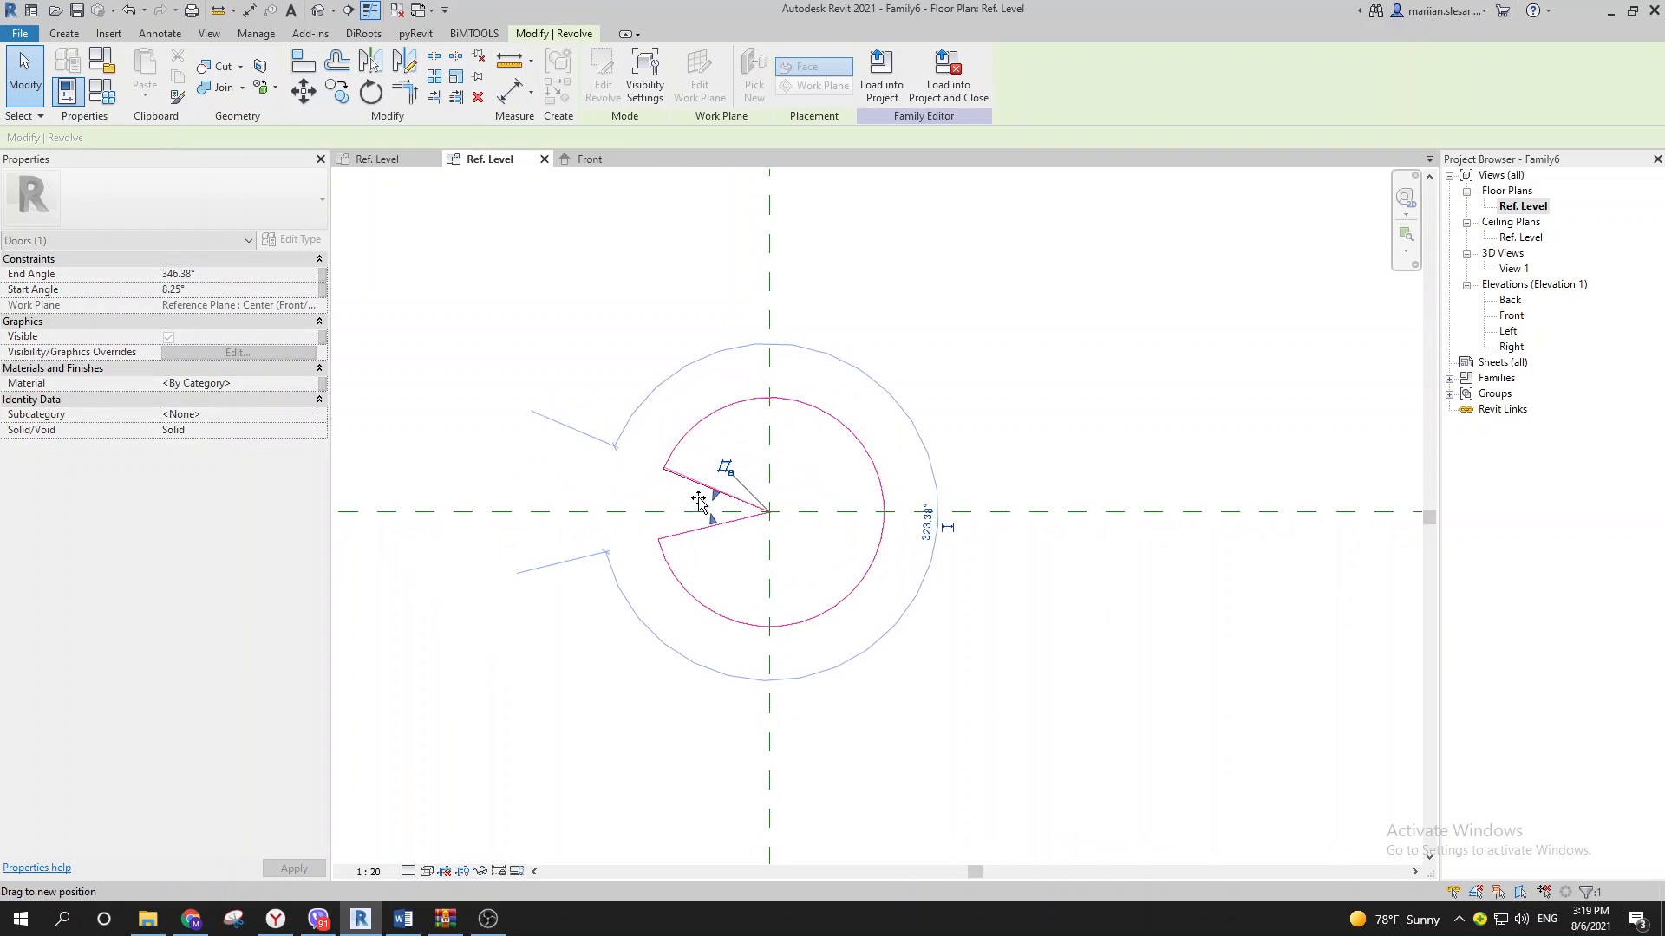
left_click_drag(699, 501, 694, 475)
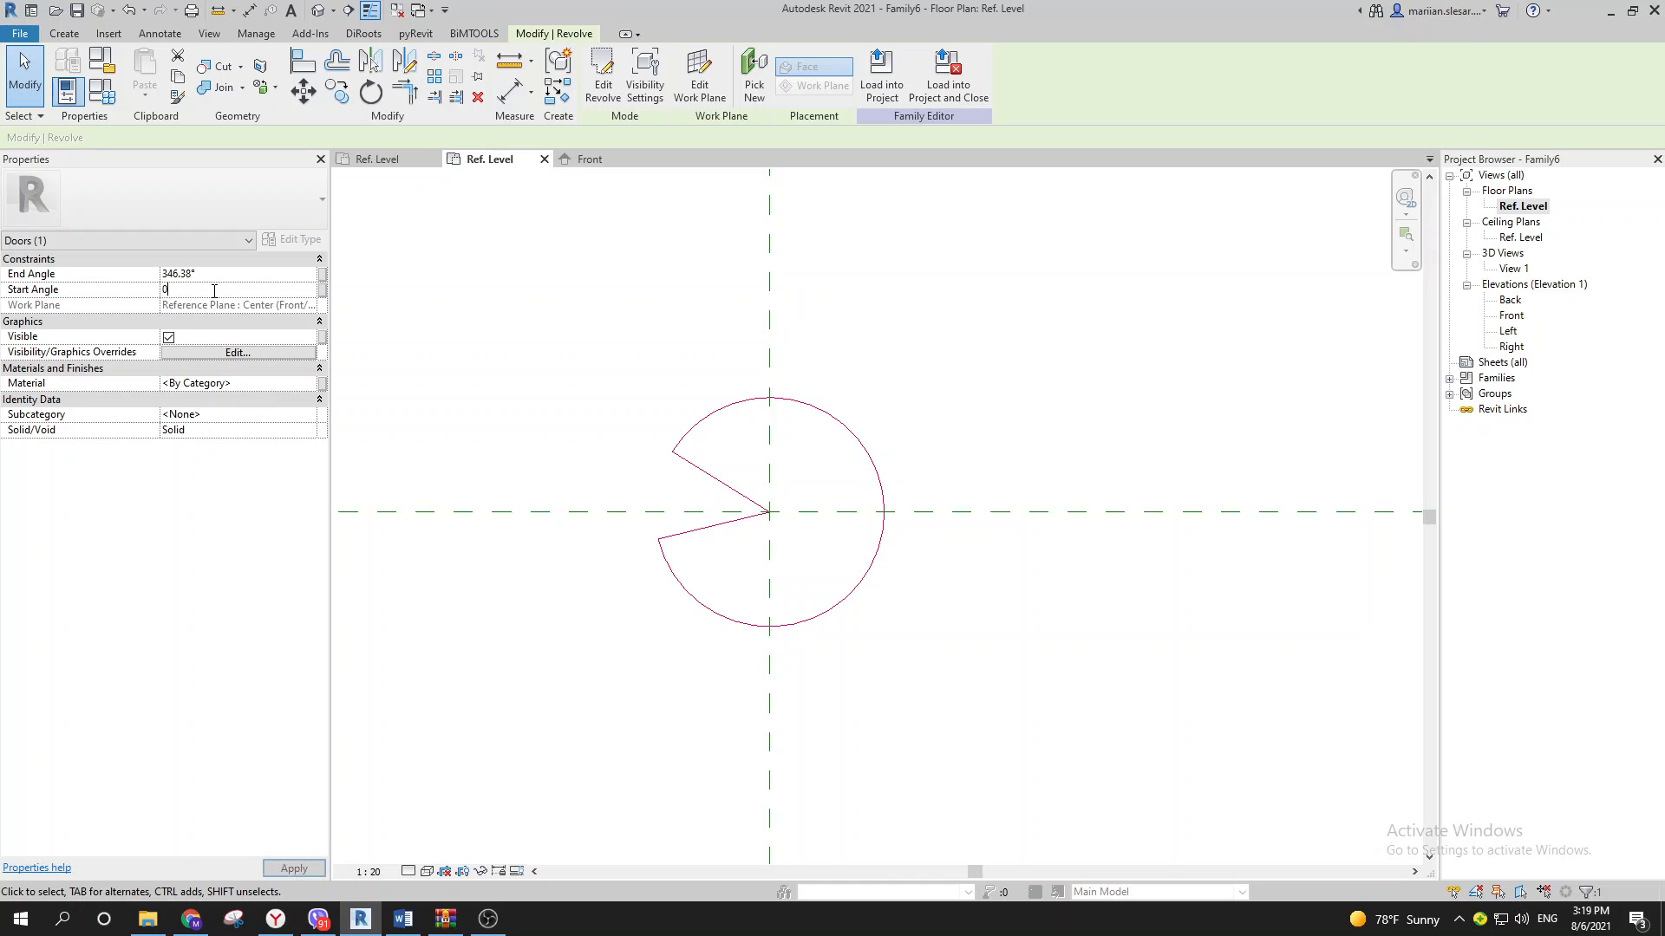
scroll(659, 482, "up", 2)
left_click_drag(617, 484, 663, 461)
left_click(675, 536)
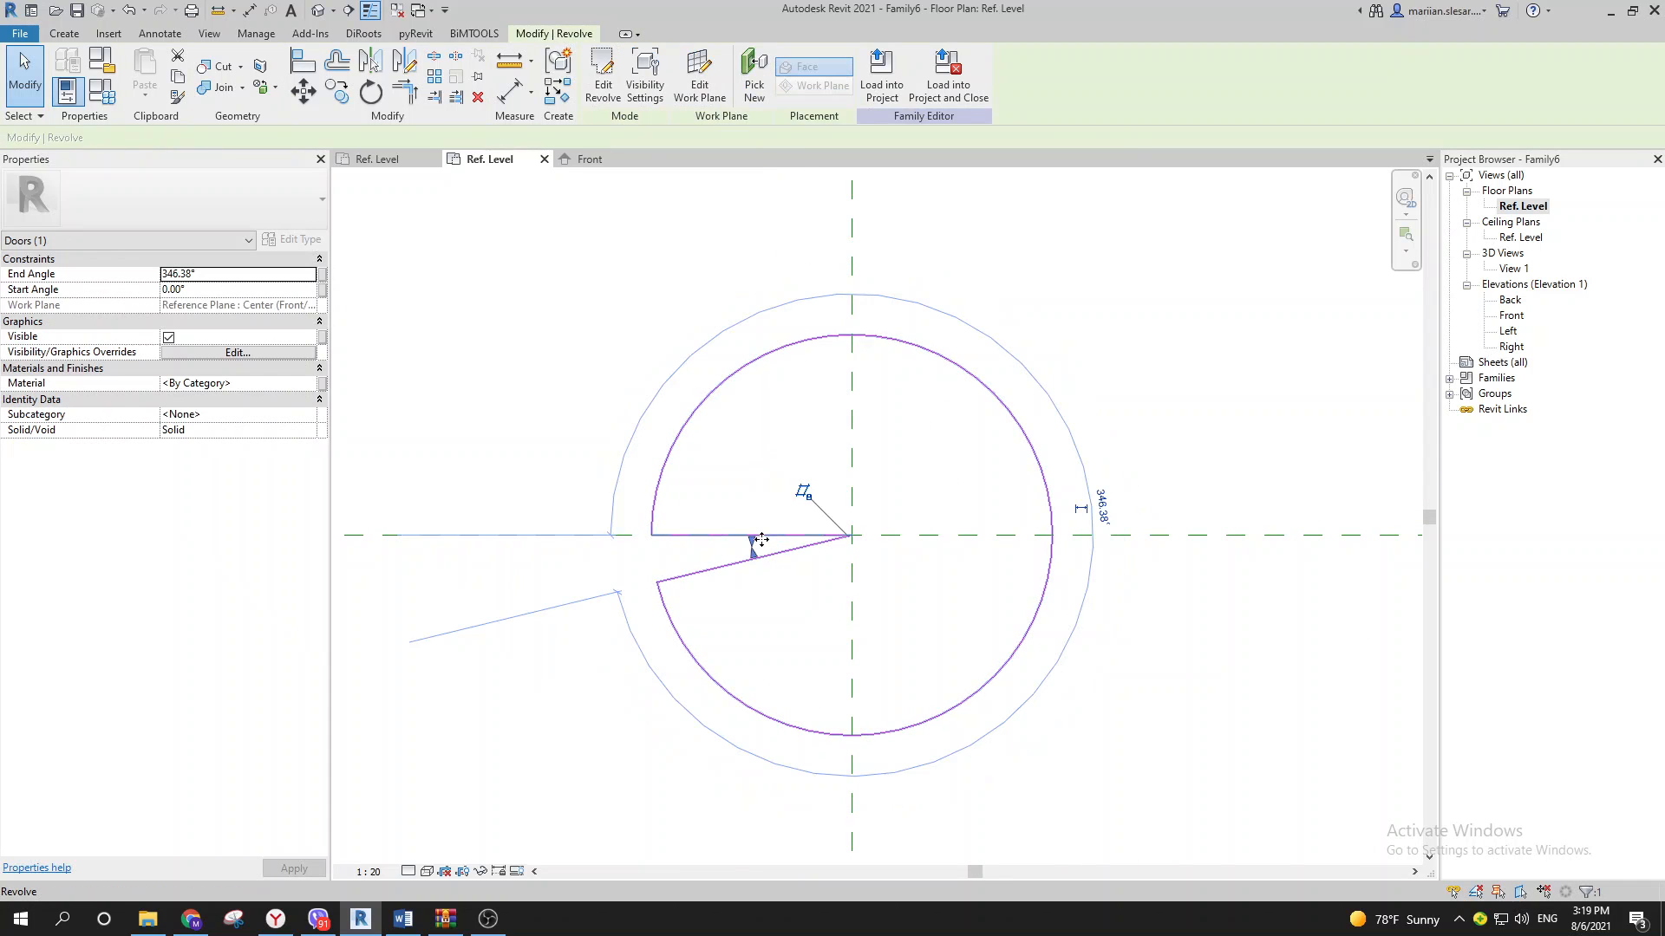
Step: Move the revolve's start handle to about 13°, and set the Start Angle to exactly 20°
left_click_drag(761, 539, 752, 518)
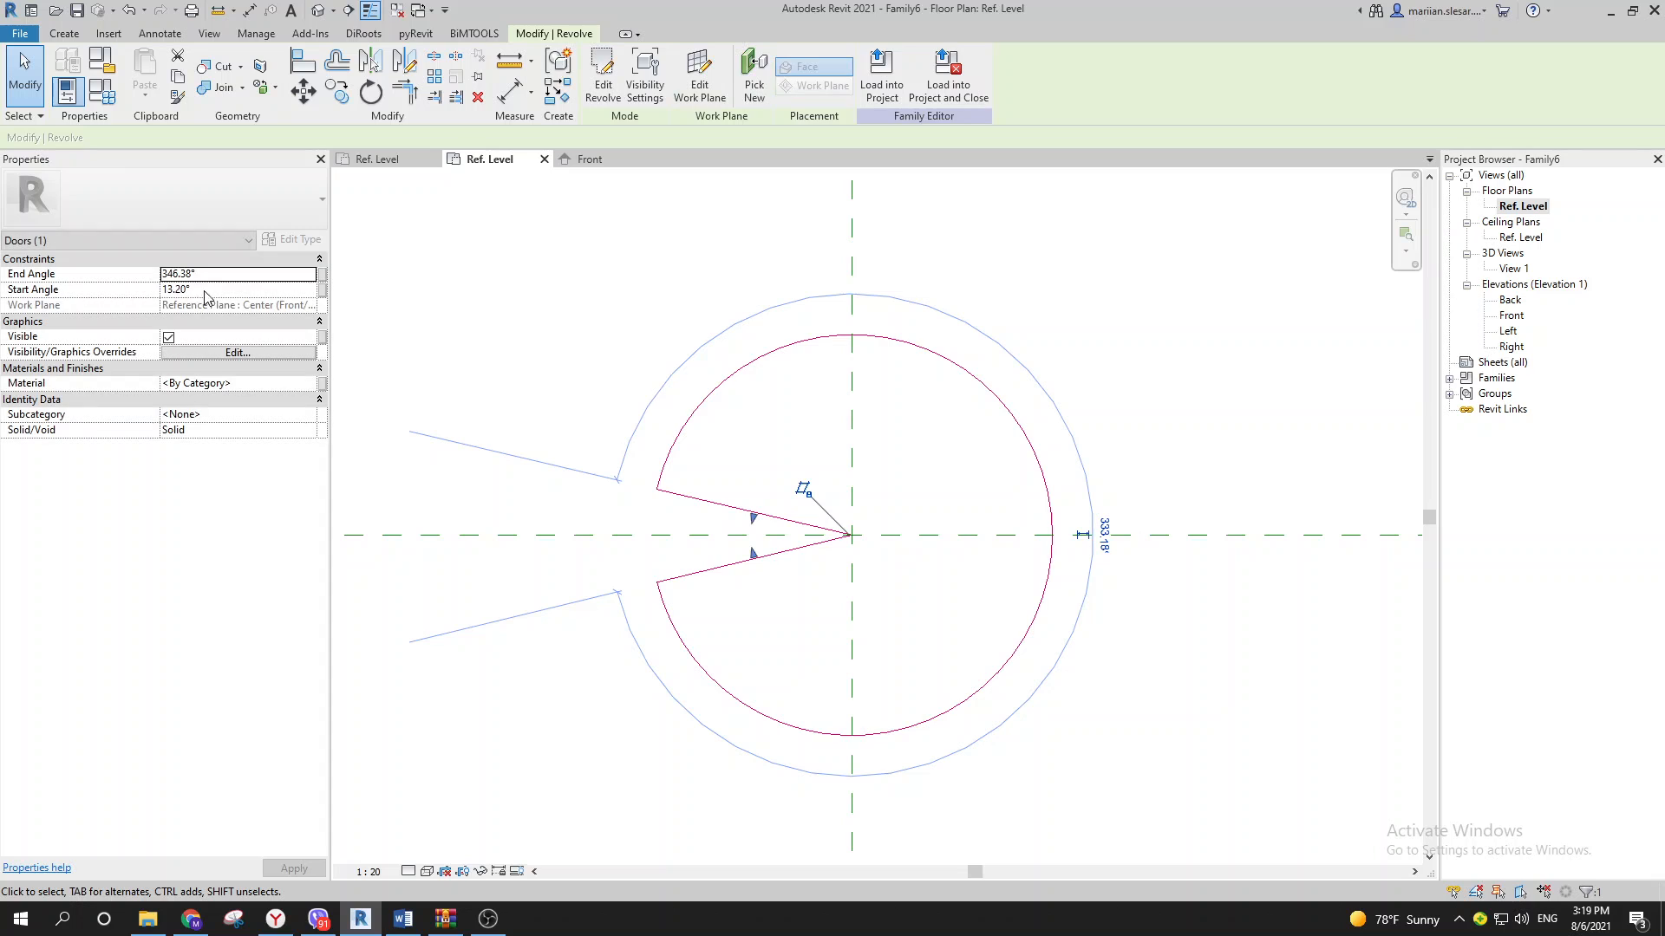
left_click(219, 289)
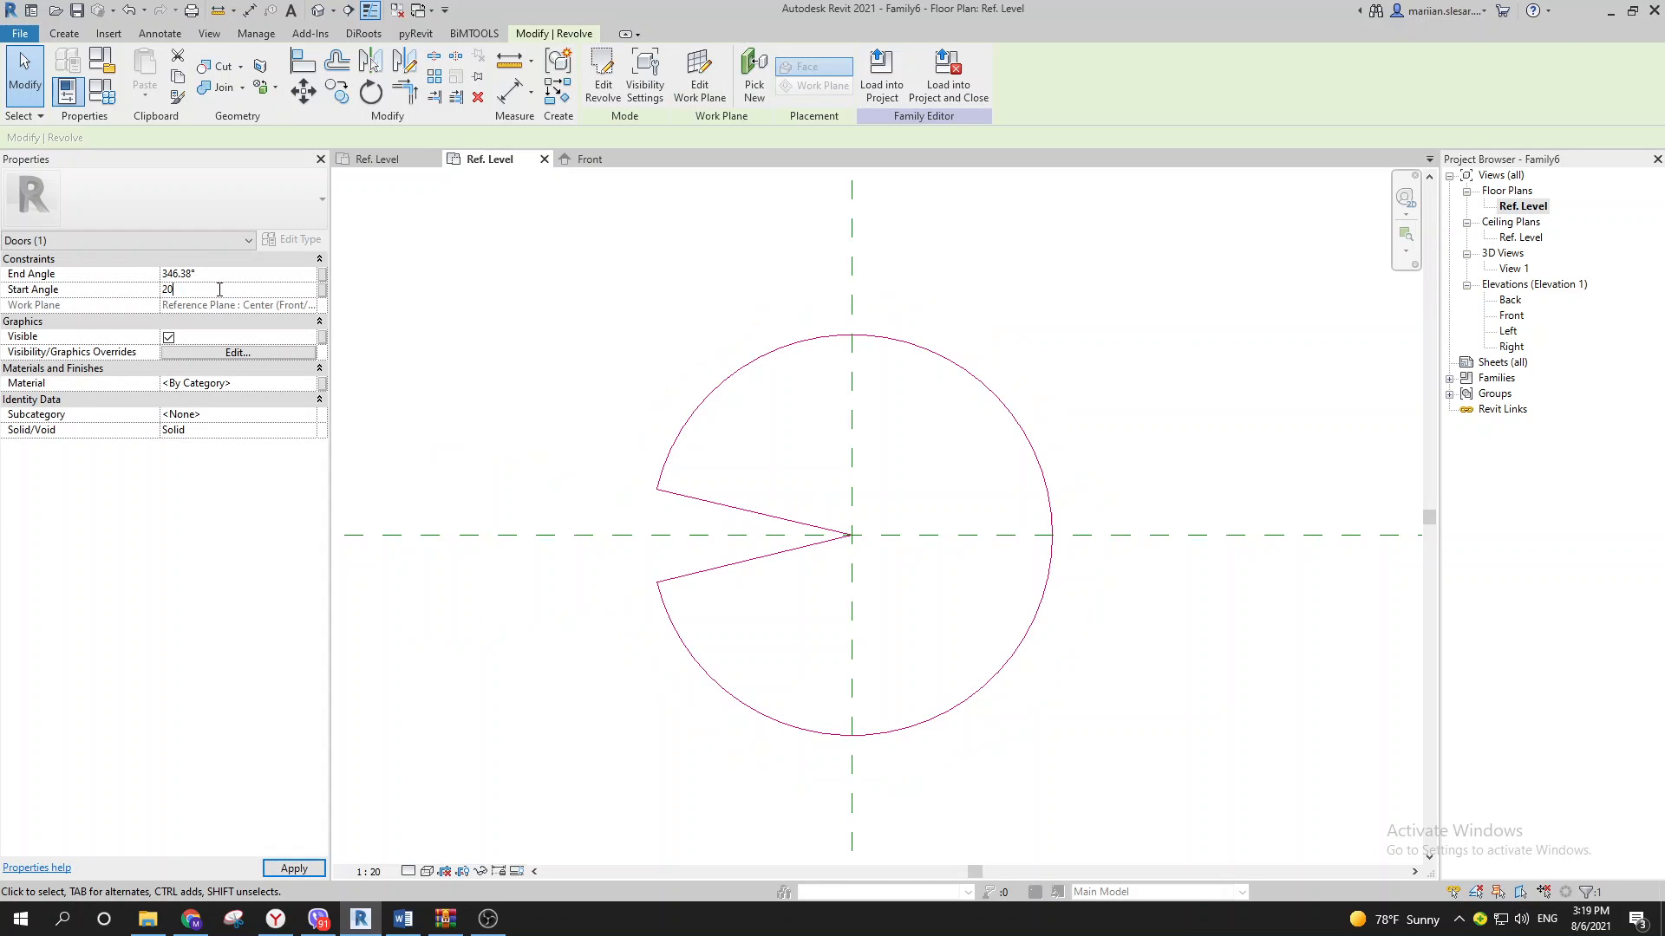
left_click(783, 528)
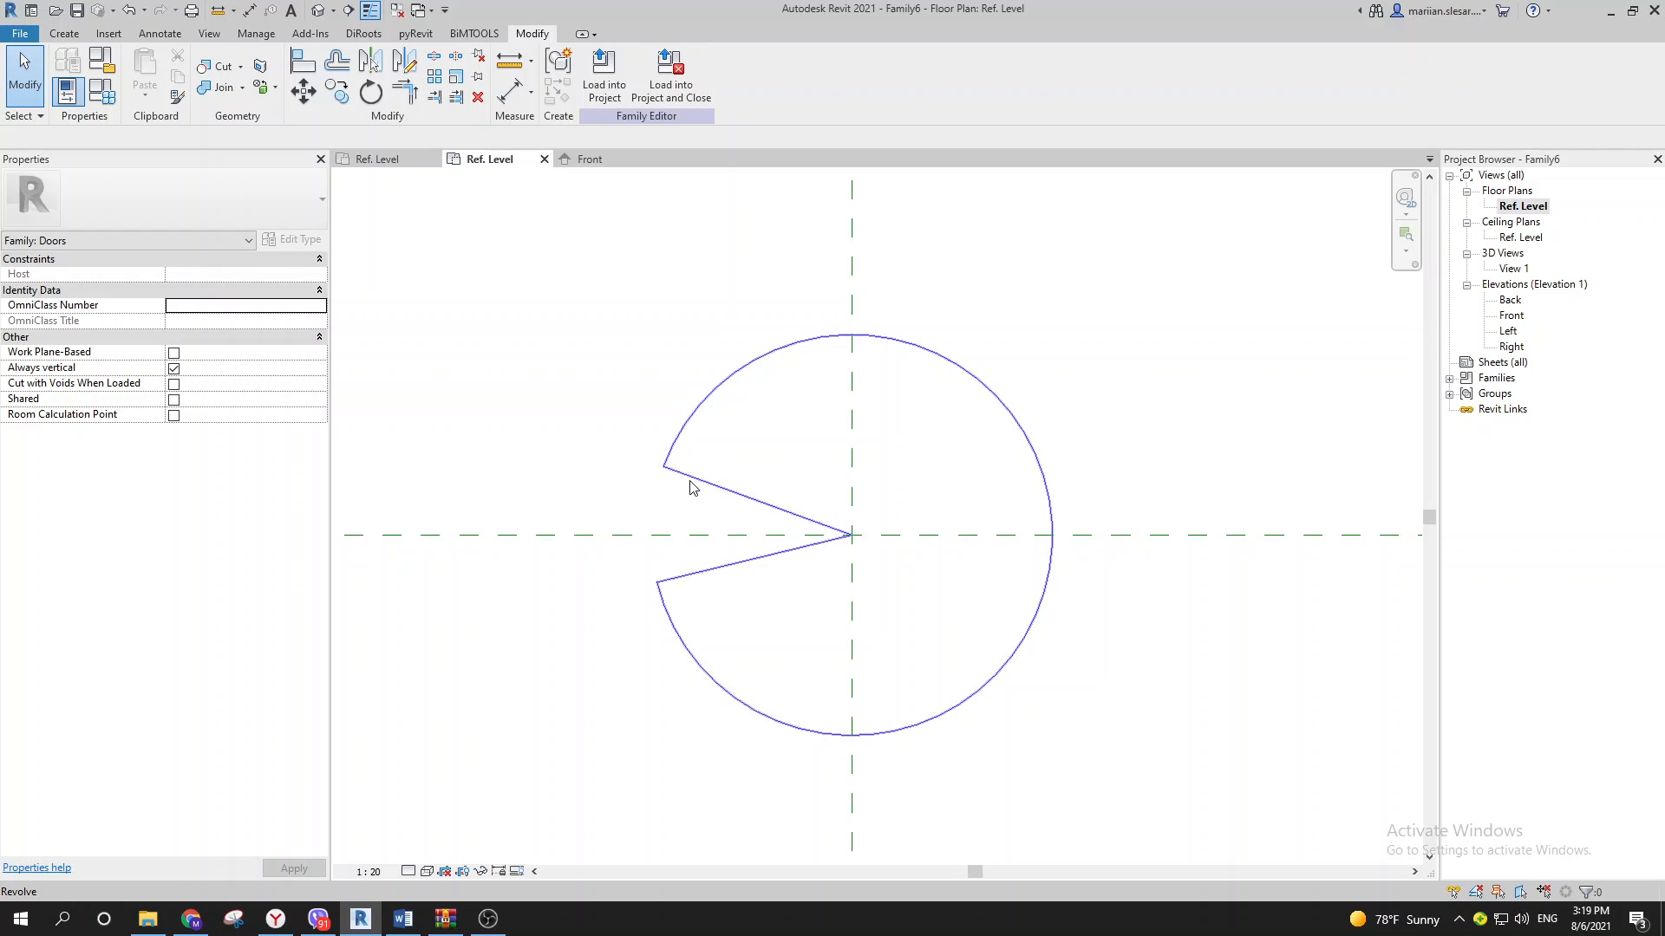
Step: Swing the revolve's end face around to an End Angle of about 27°, leaving a thin wedge
left_click(755, 499)
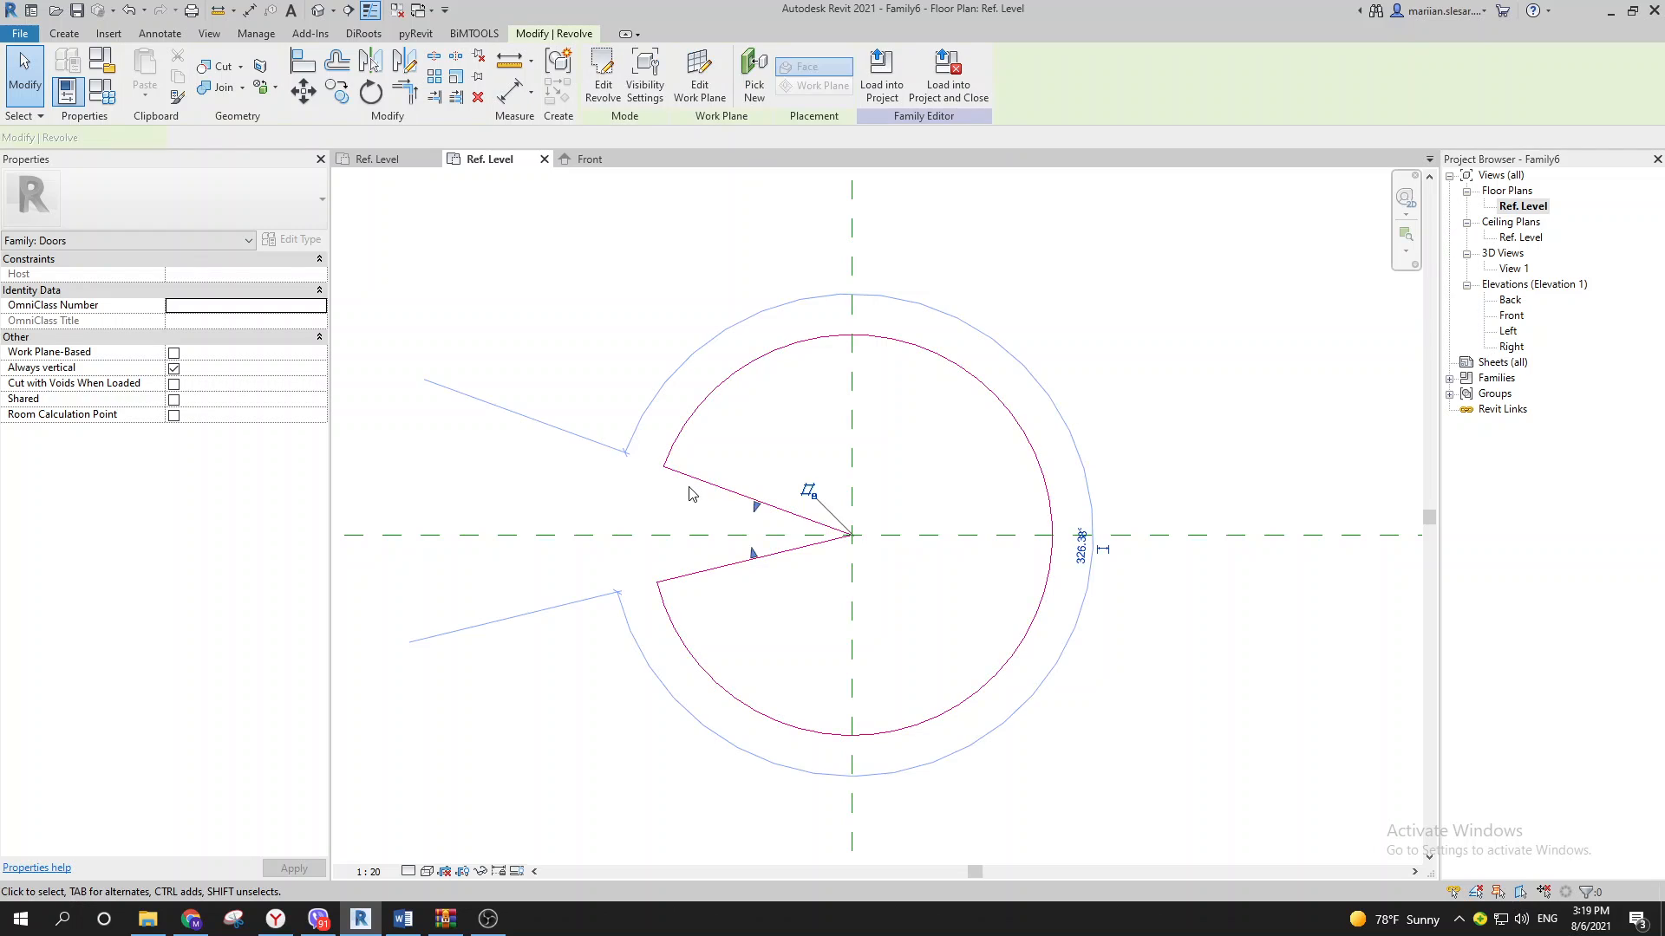
left_click(863, 599)
left_click_drag(765, 563, 698, 461)
left_click(677, 395)
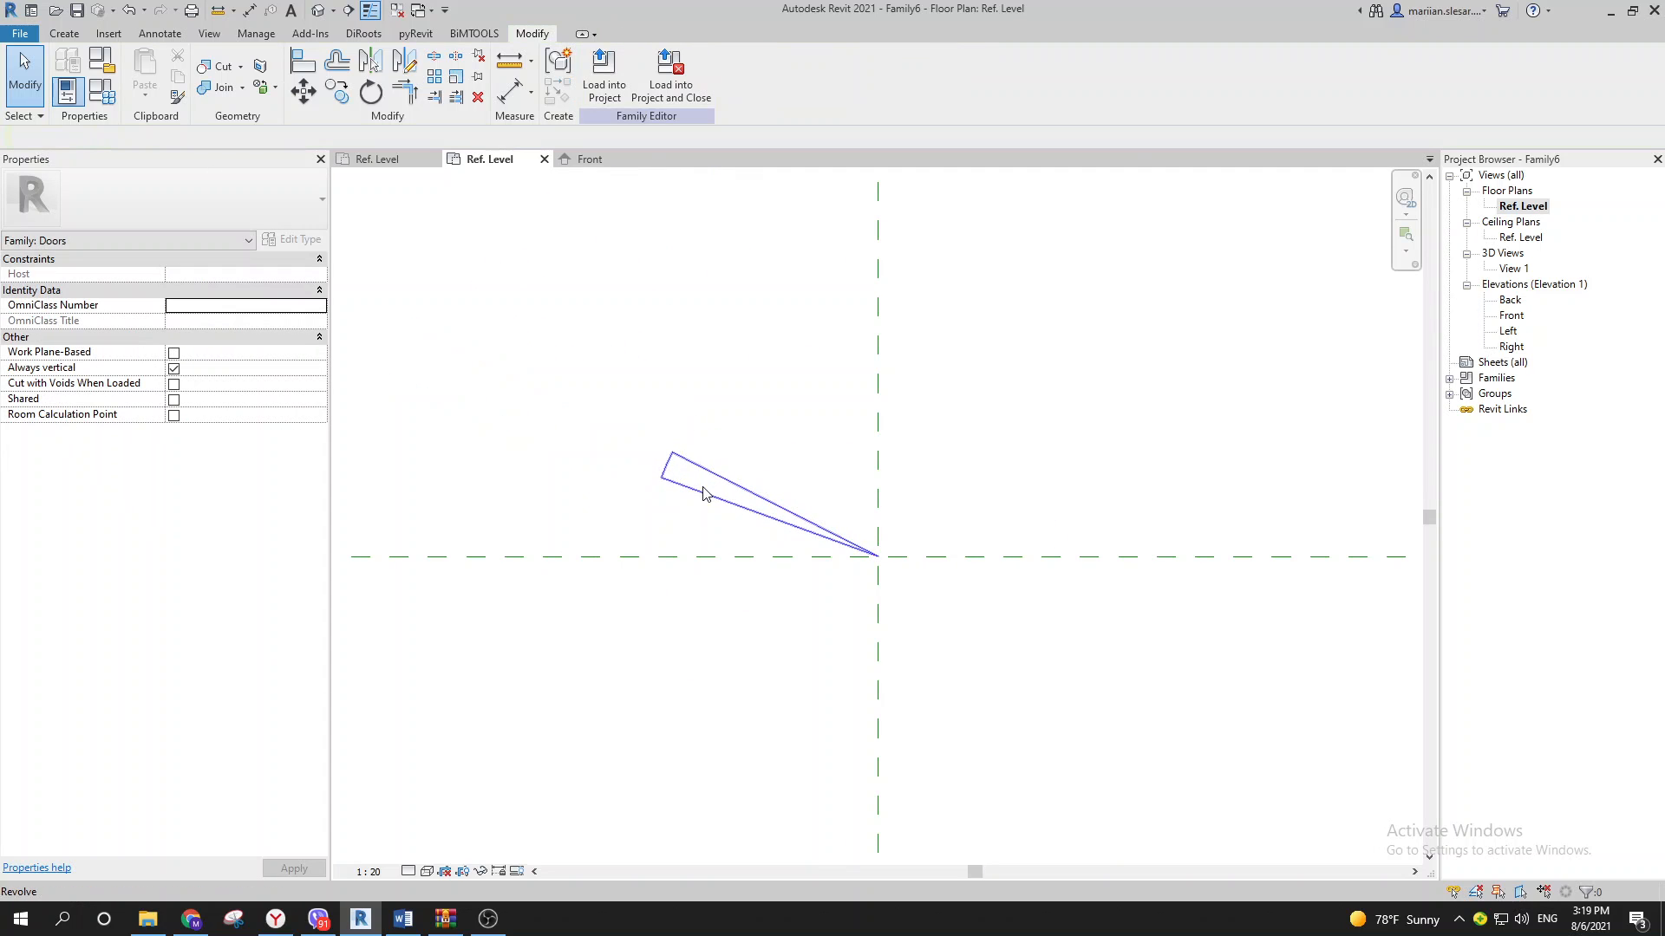
left_click(738, 492)
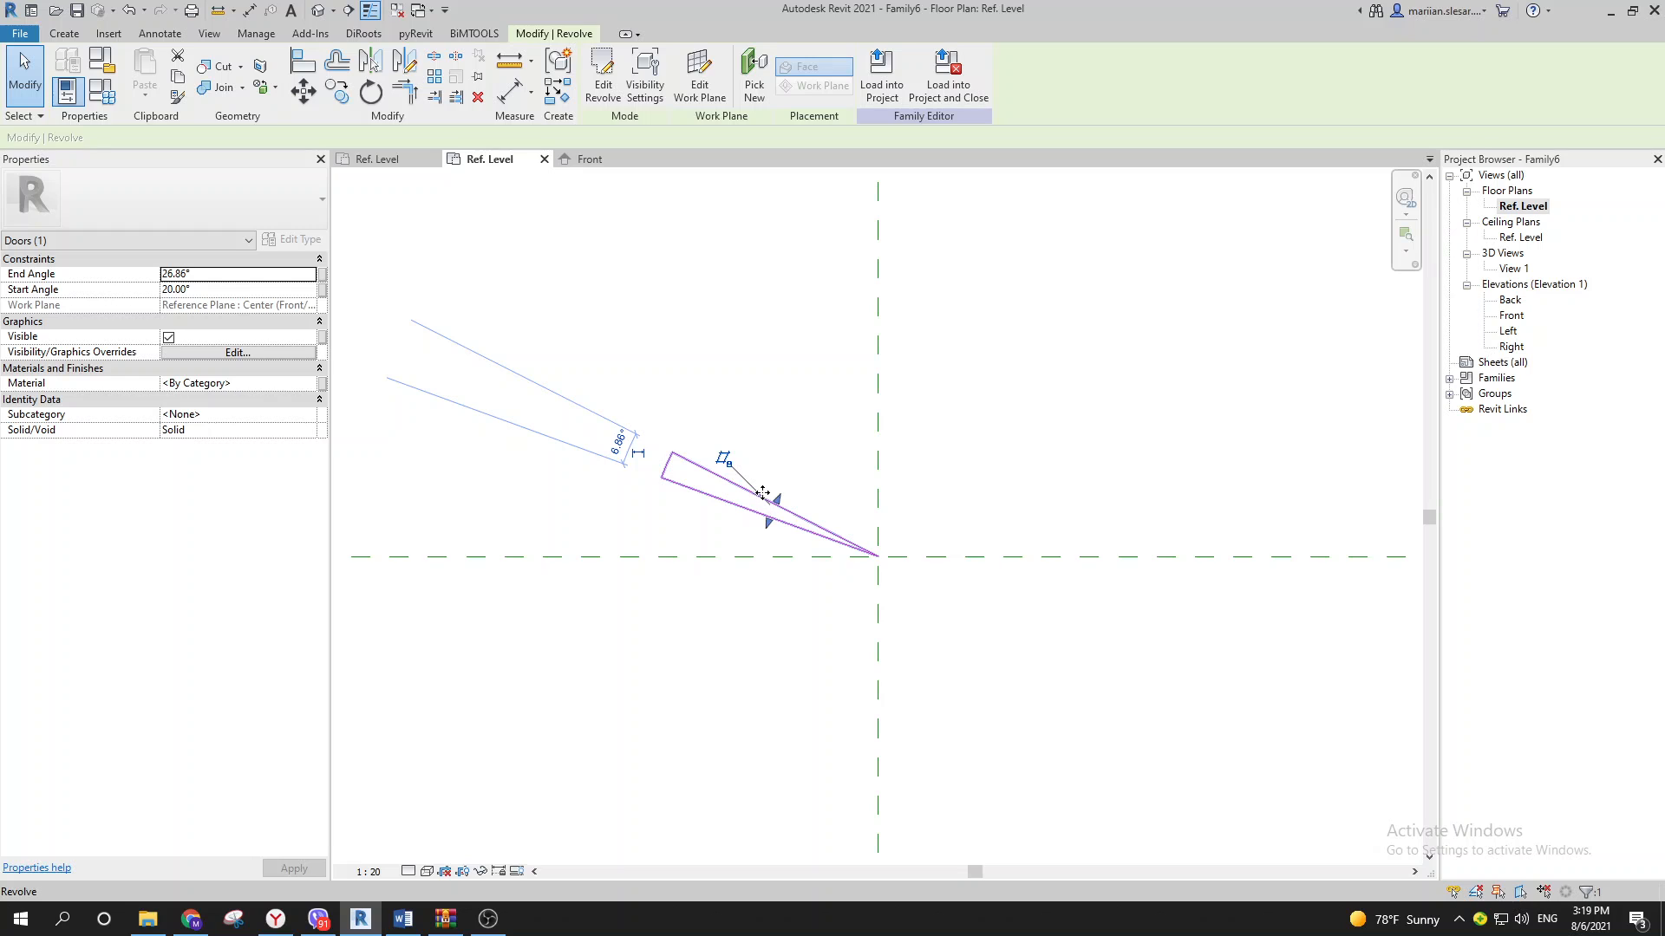
left_click(520, 260)
Step: In the Pivot_DoorComplete plan, swing the door panel with the small pivot revolve's shape handle, to an End Angle of about 47°
left_click(382, 160)
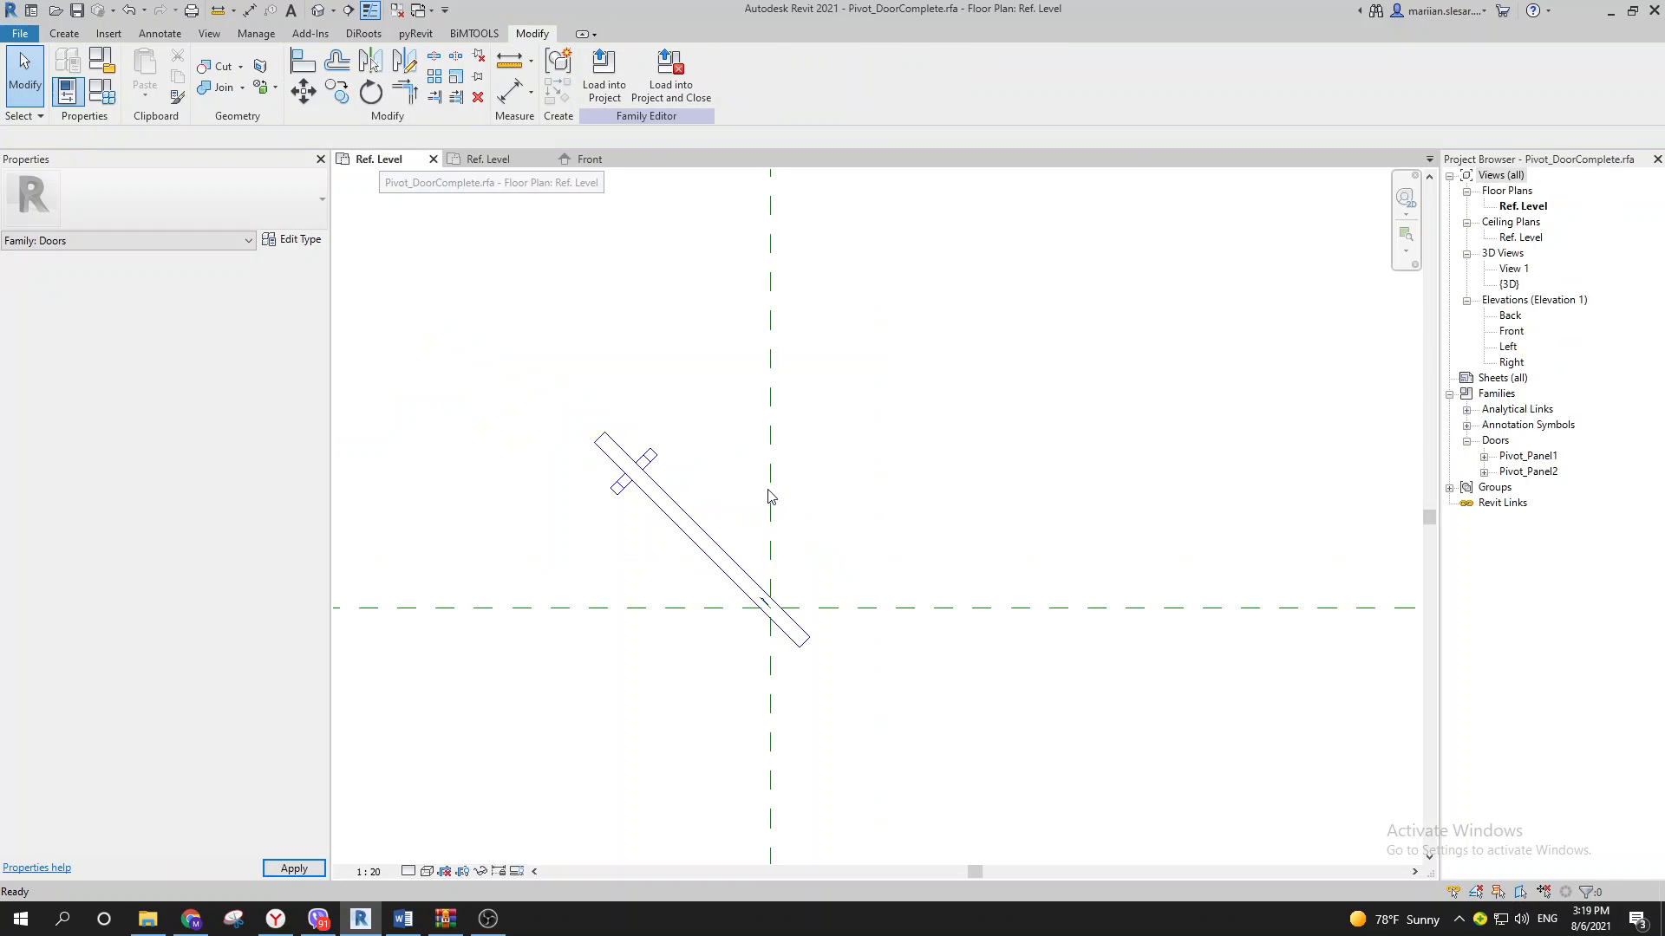
scroll(769, 498, "up", 5)
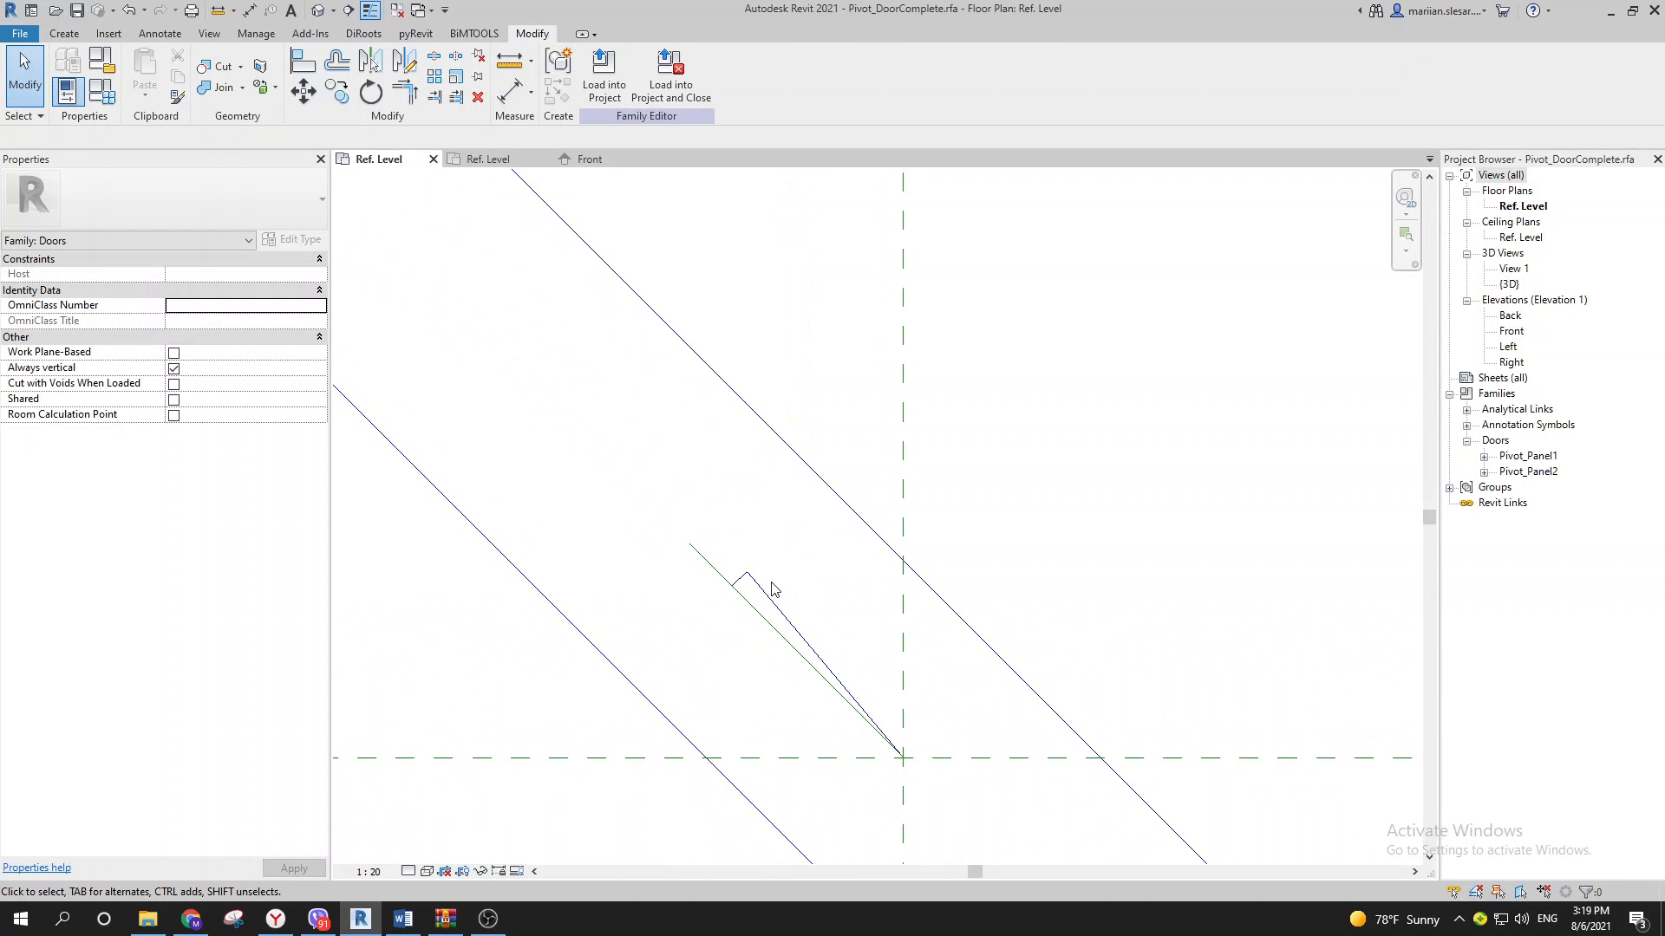
scroll(771, 582, "up", 1)
left_click(768, 602)
scroll(948, 551, "down", 1)
middle_click_drag(949, 550, 945, 452)
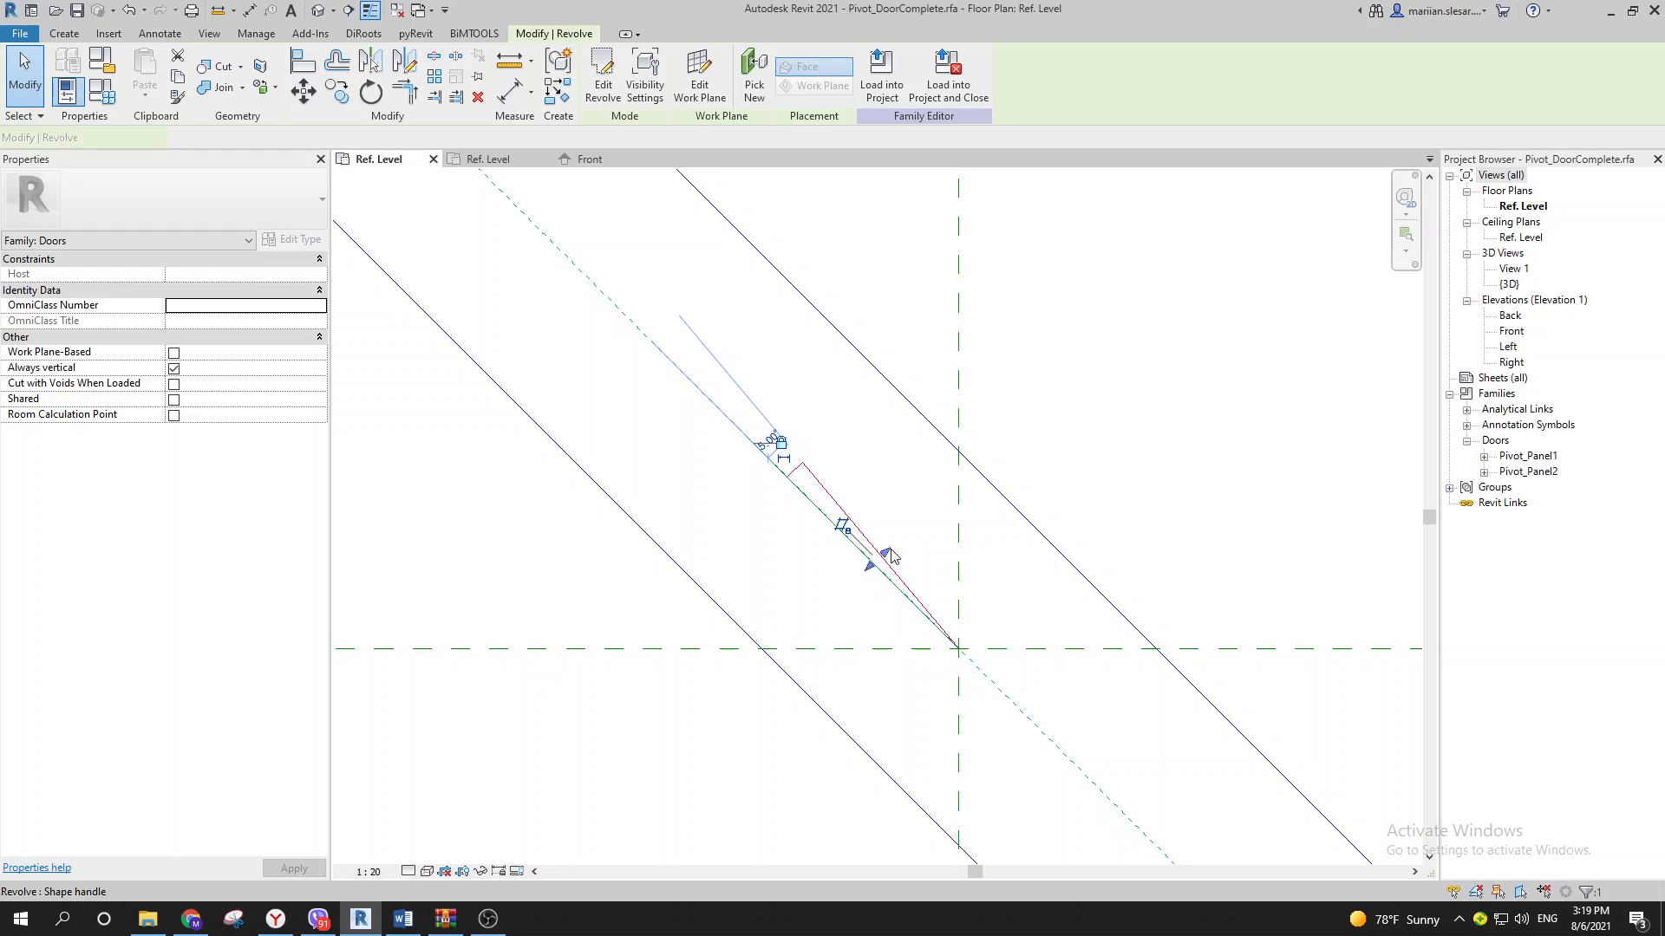
left_click_drag(936, 526, 751, 438)
left_click(1133, 350)
scroll(1001, 324, "down", 2)
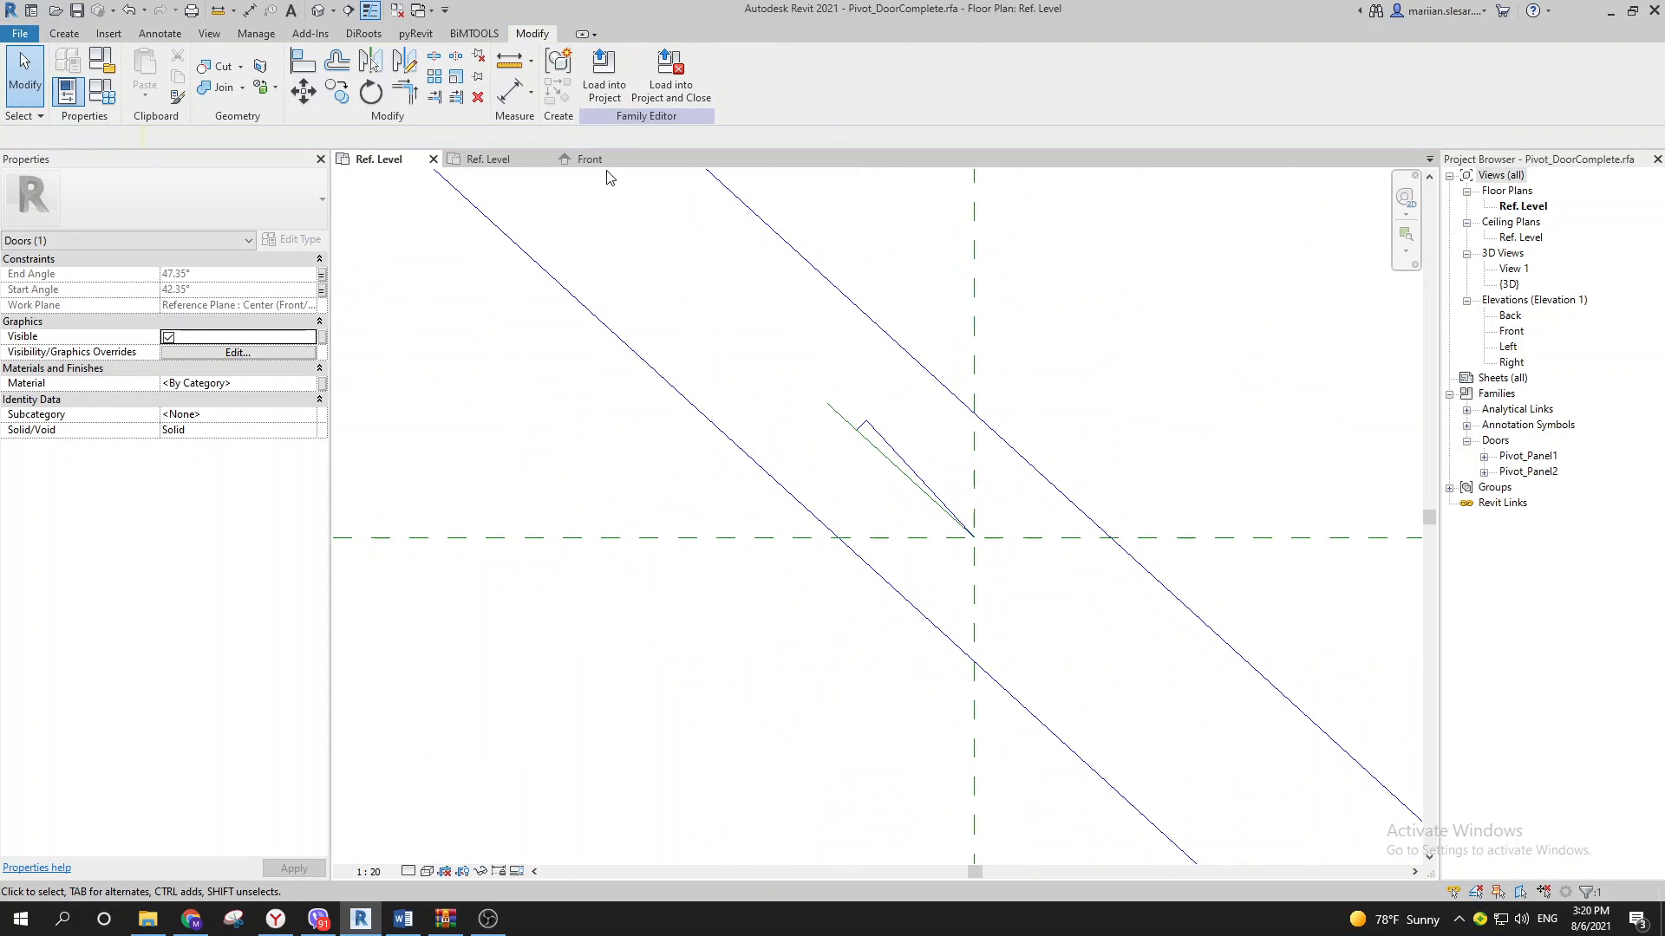
Step: In the Family6 Ref. Level plan, swing the revolve's start face to a Start Angle of about 16°
left_click(529, 160)
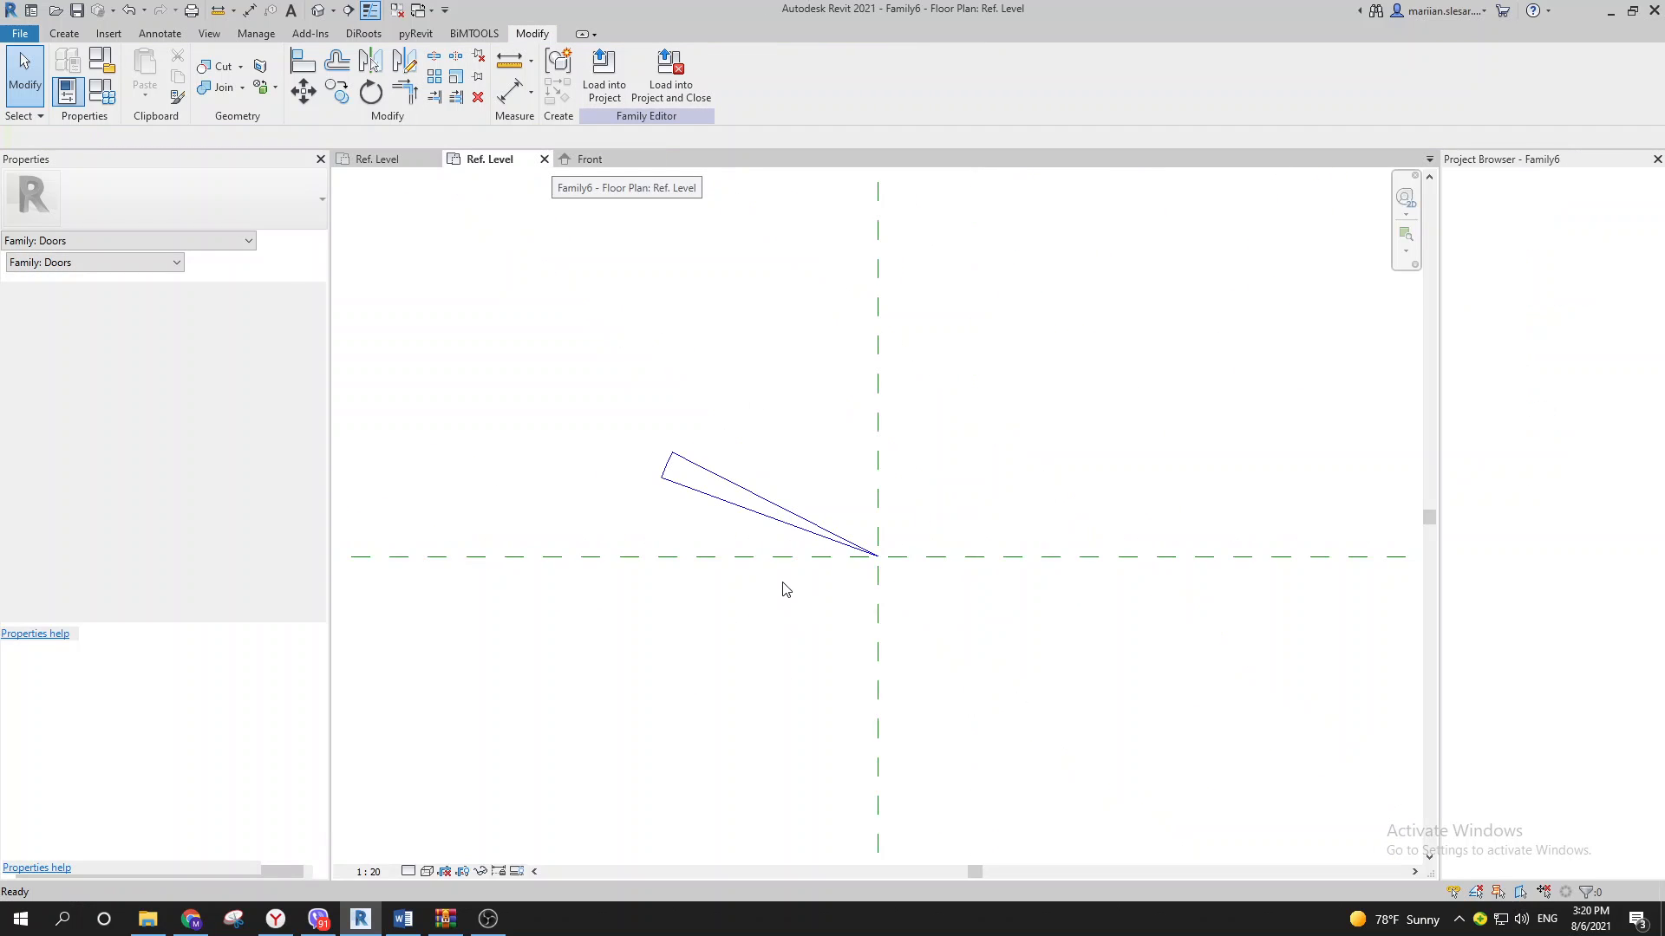
left_click(708, 503)
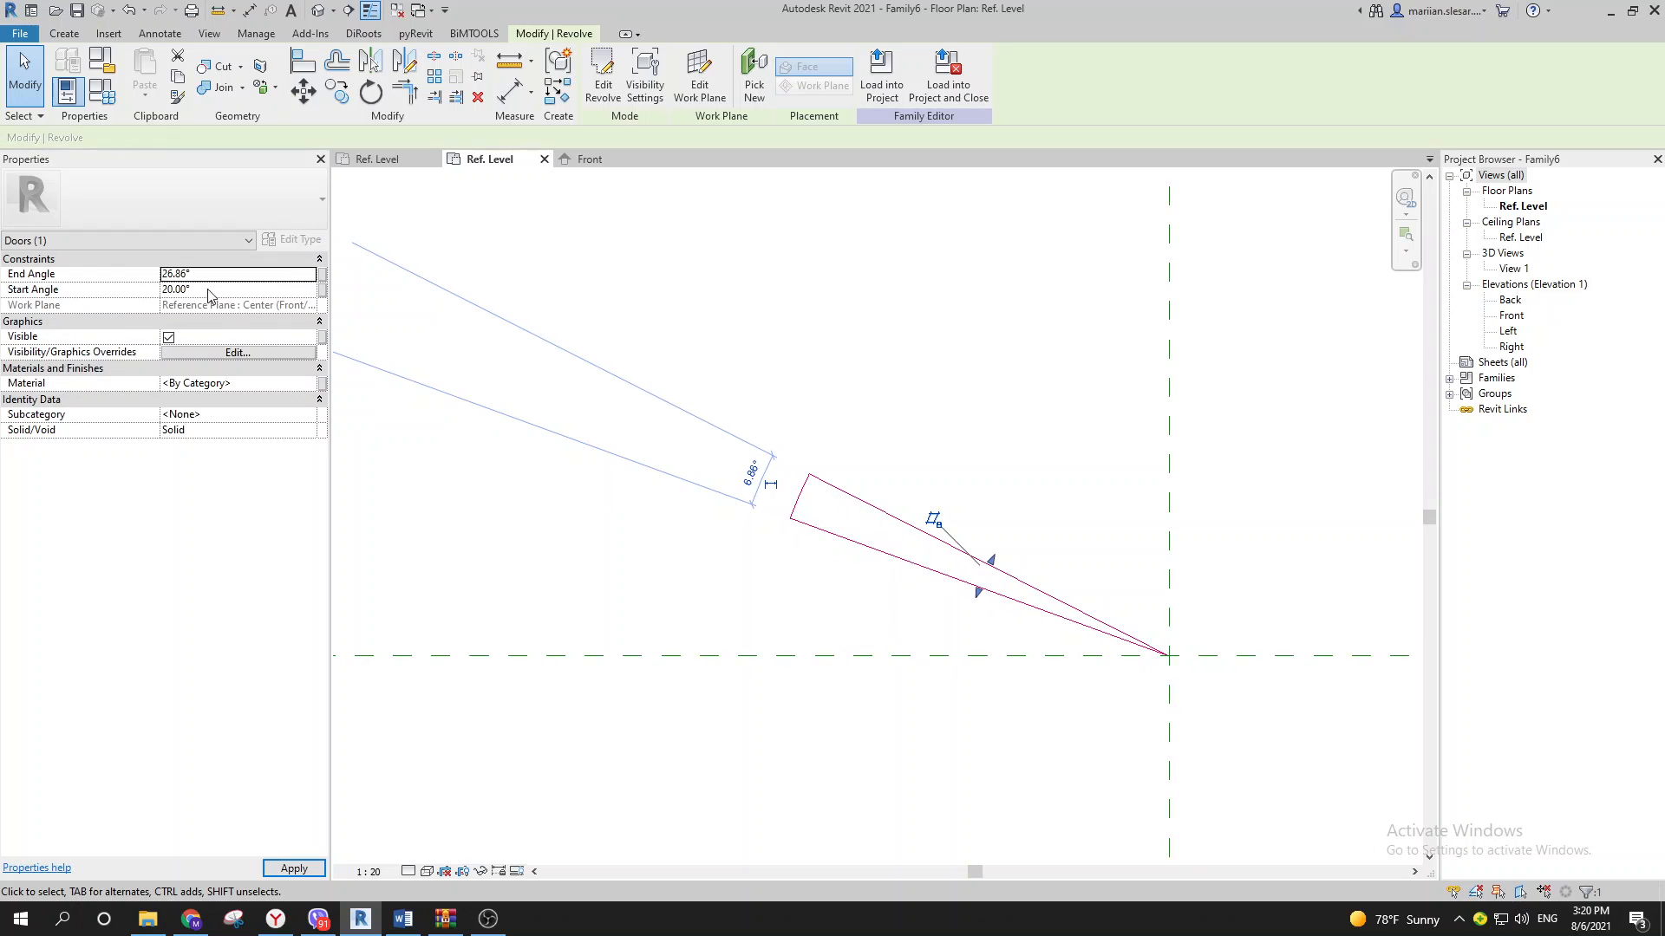
left_click_drag(978, 593, 972, 607)
Step: Link the revolve's Start Angle to a new instance family parameter named Angle
left_click(323, 289)
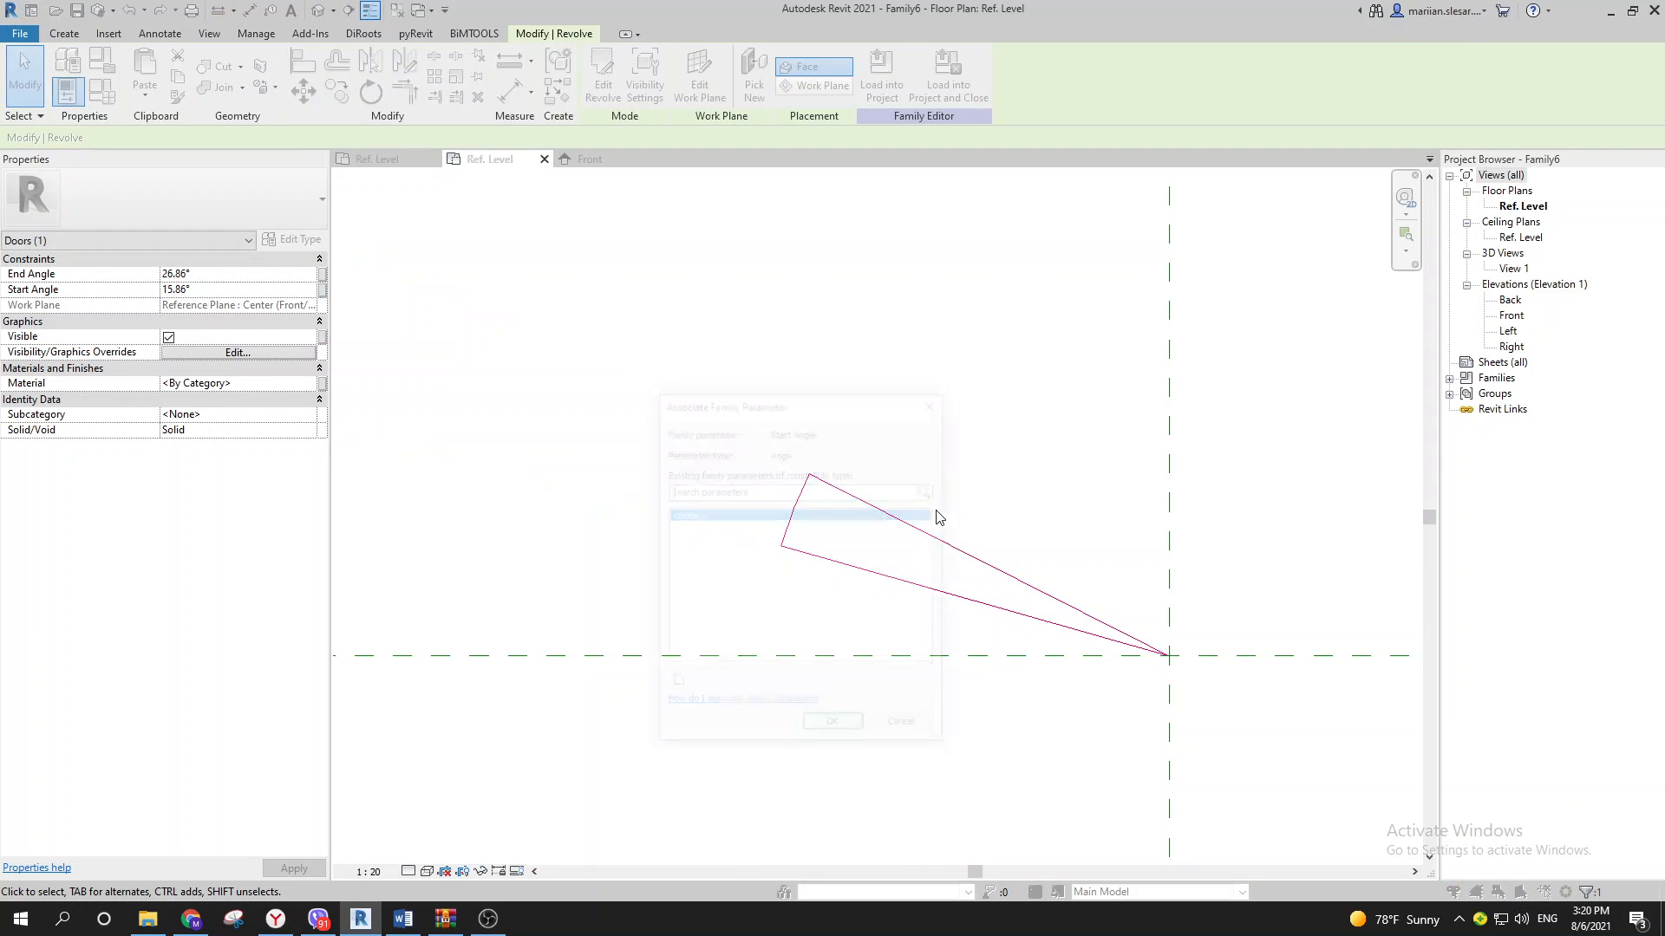
left_click(673, 686)
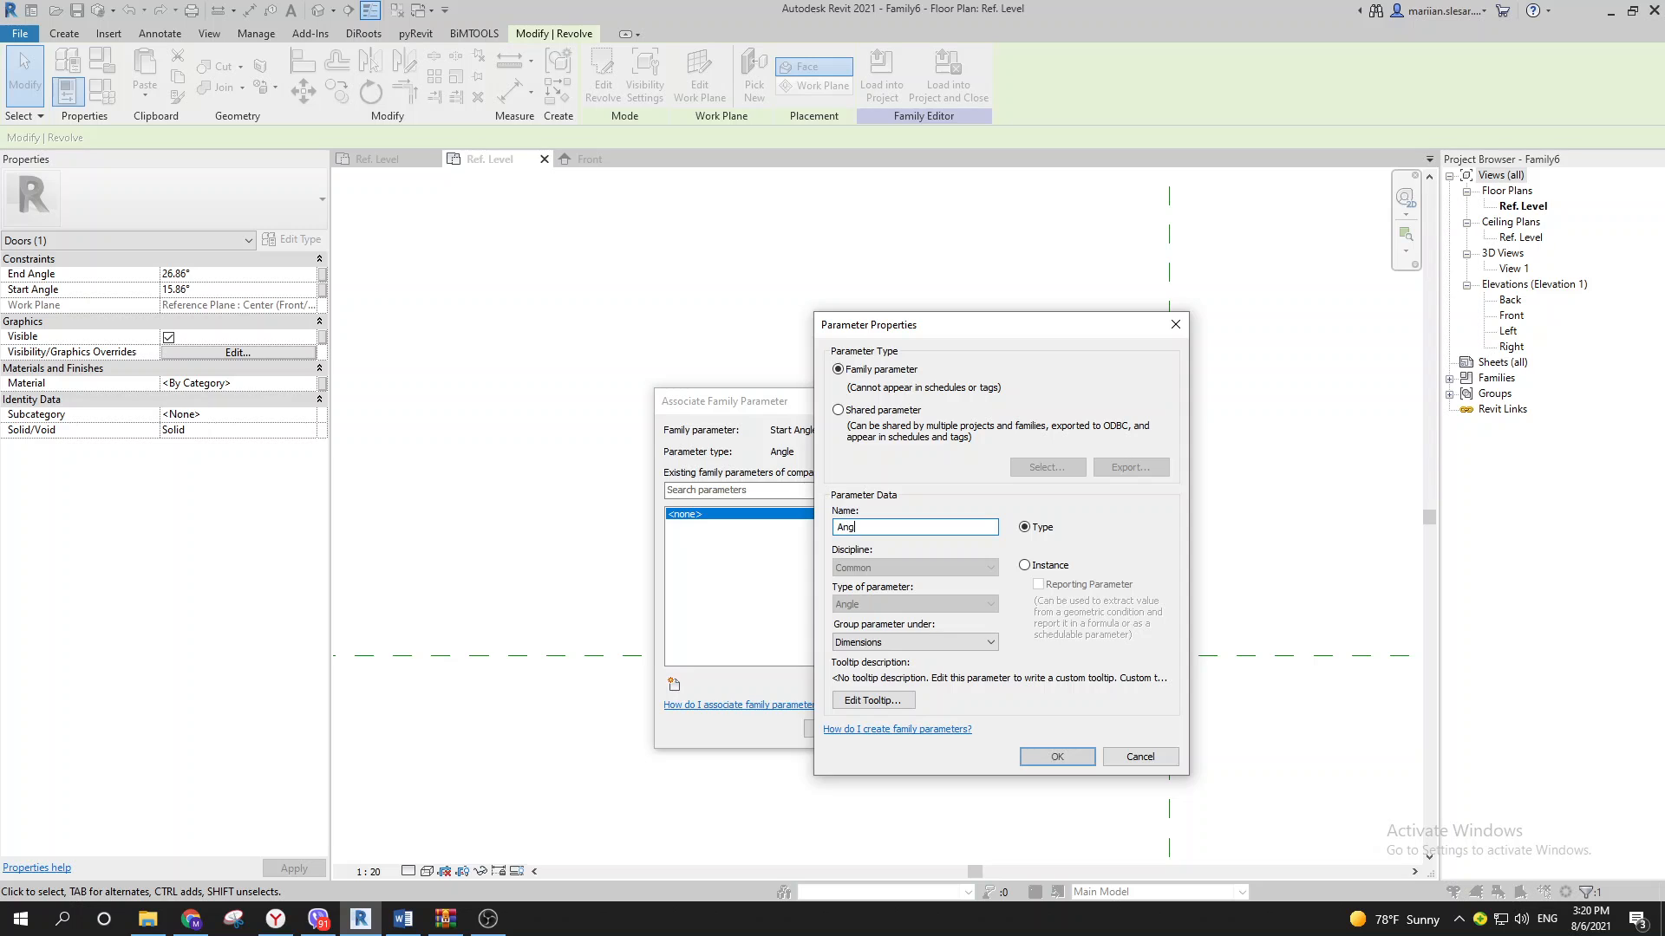
left_click(1057, 758)
left_click(839, 727)
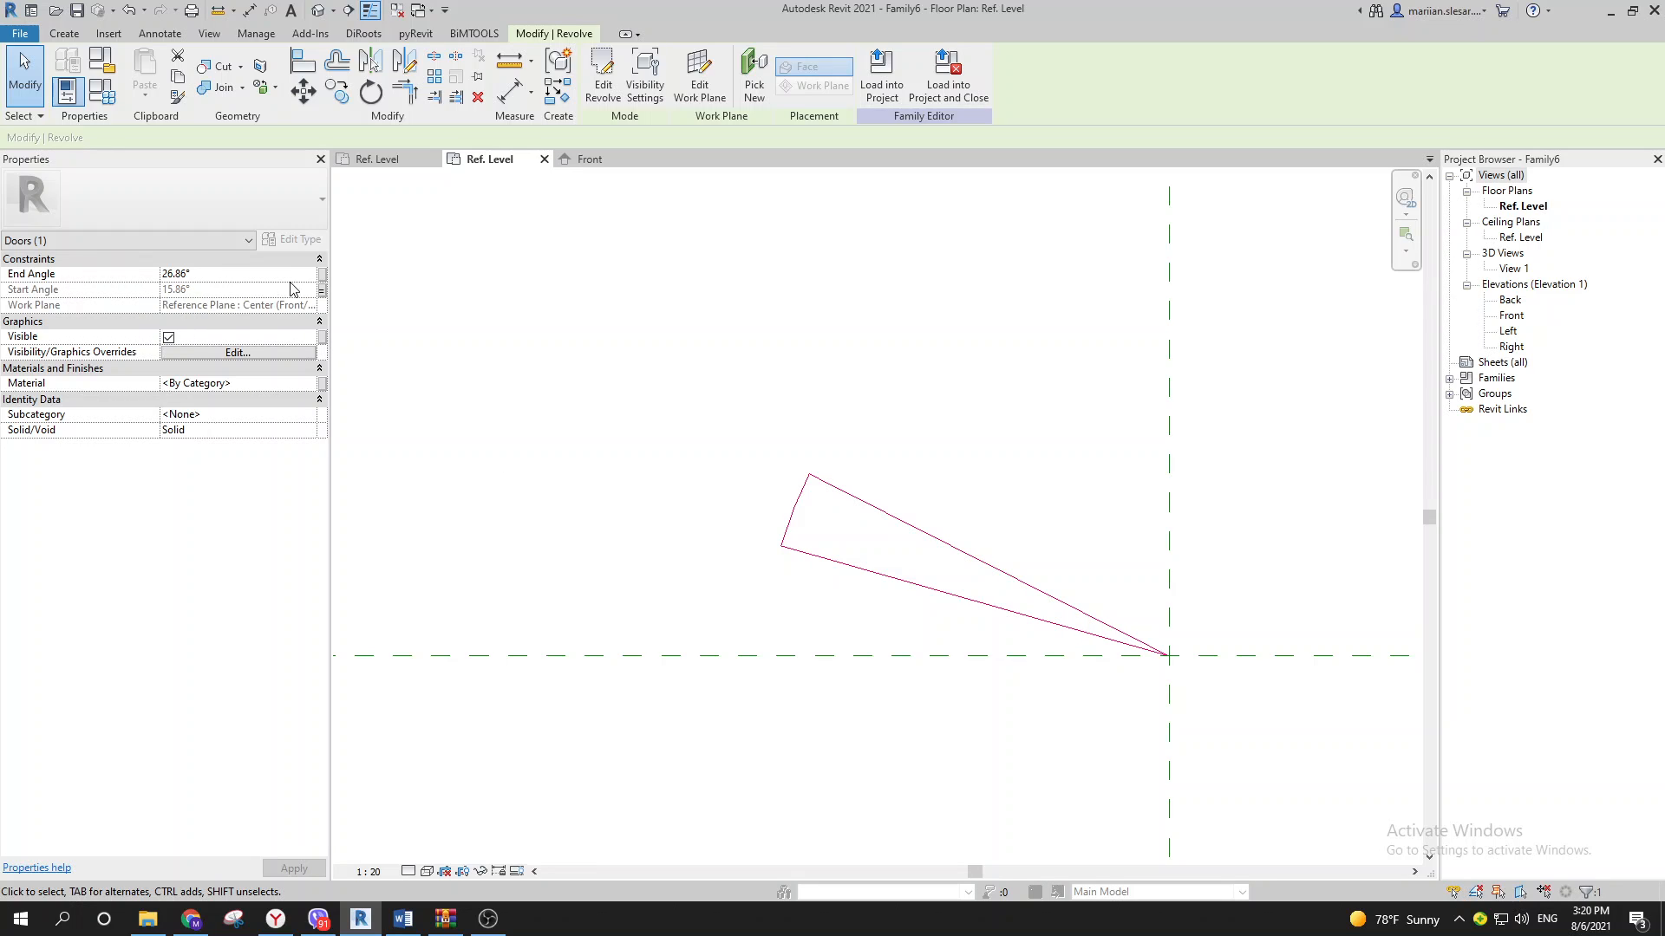
Step: Link the revolve's End Angle to a new instance parameter named End Angle, grouped under Other
left_click(322, 277)
left_click(676, 685)
type("End Angle")
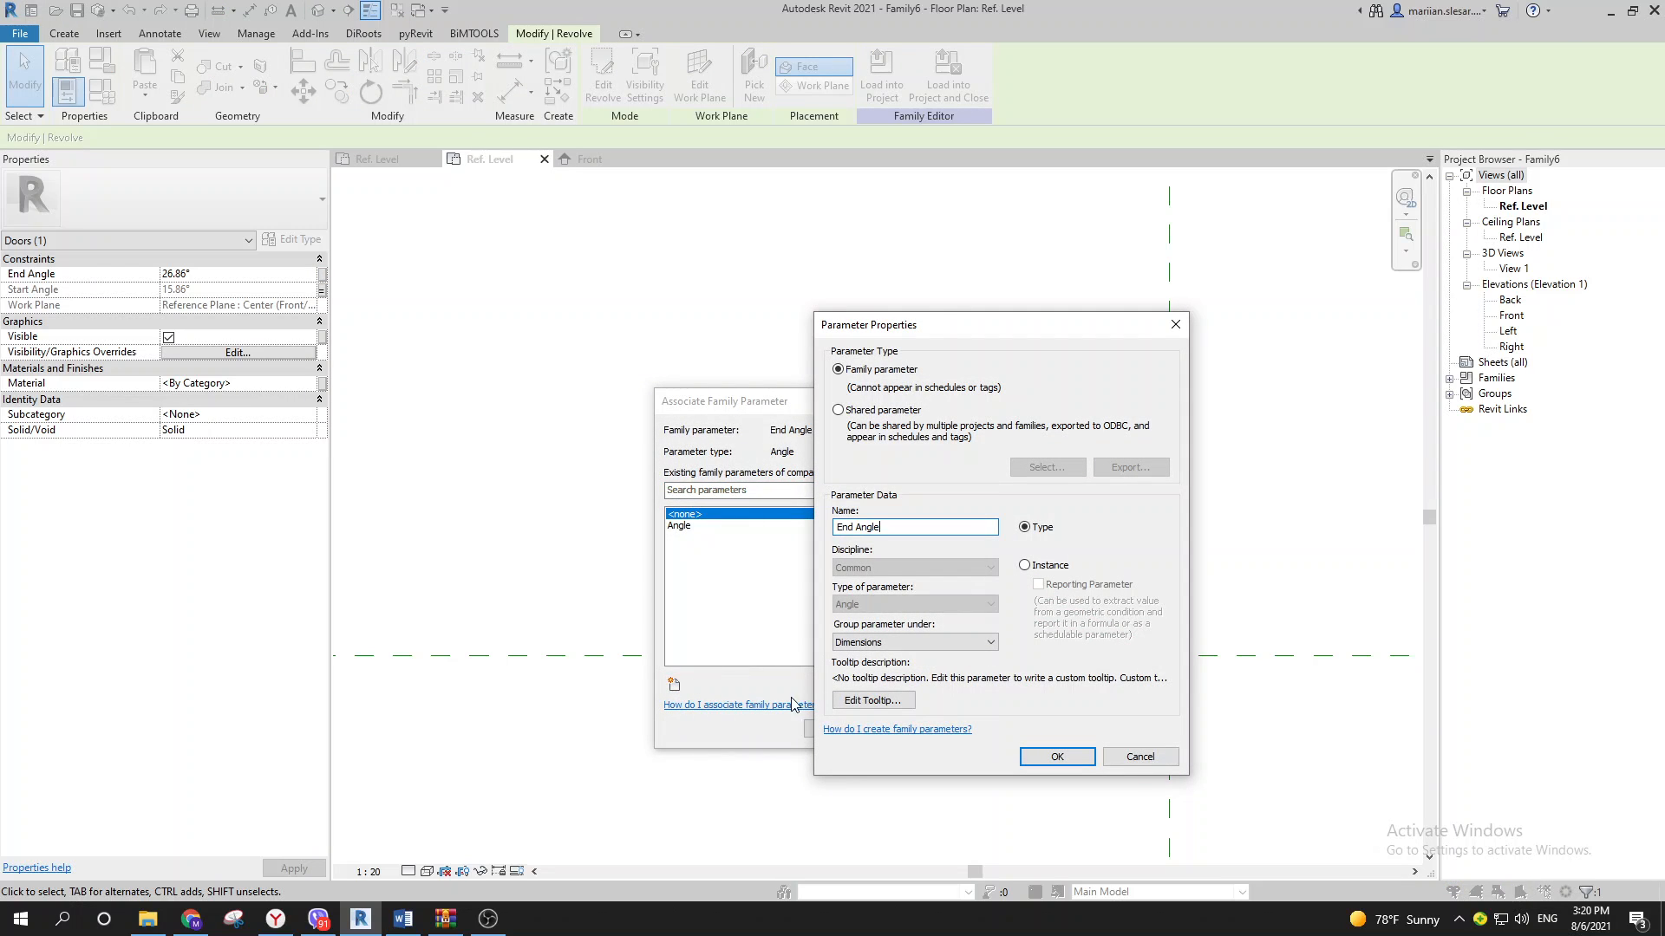
left_click(946, 647)
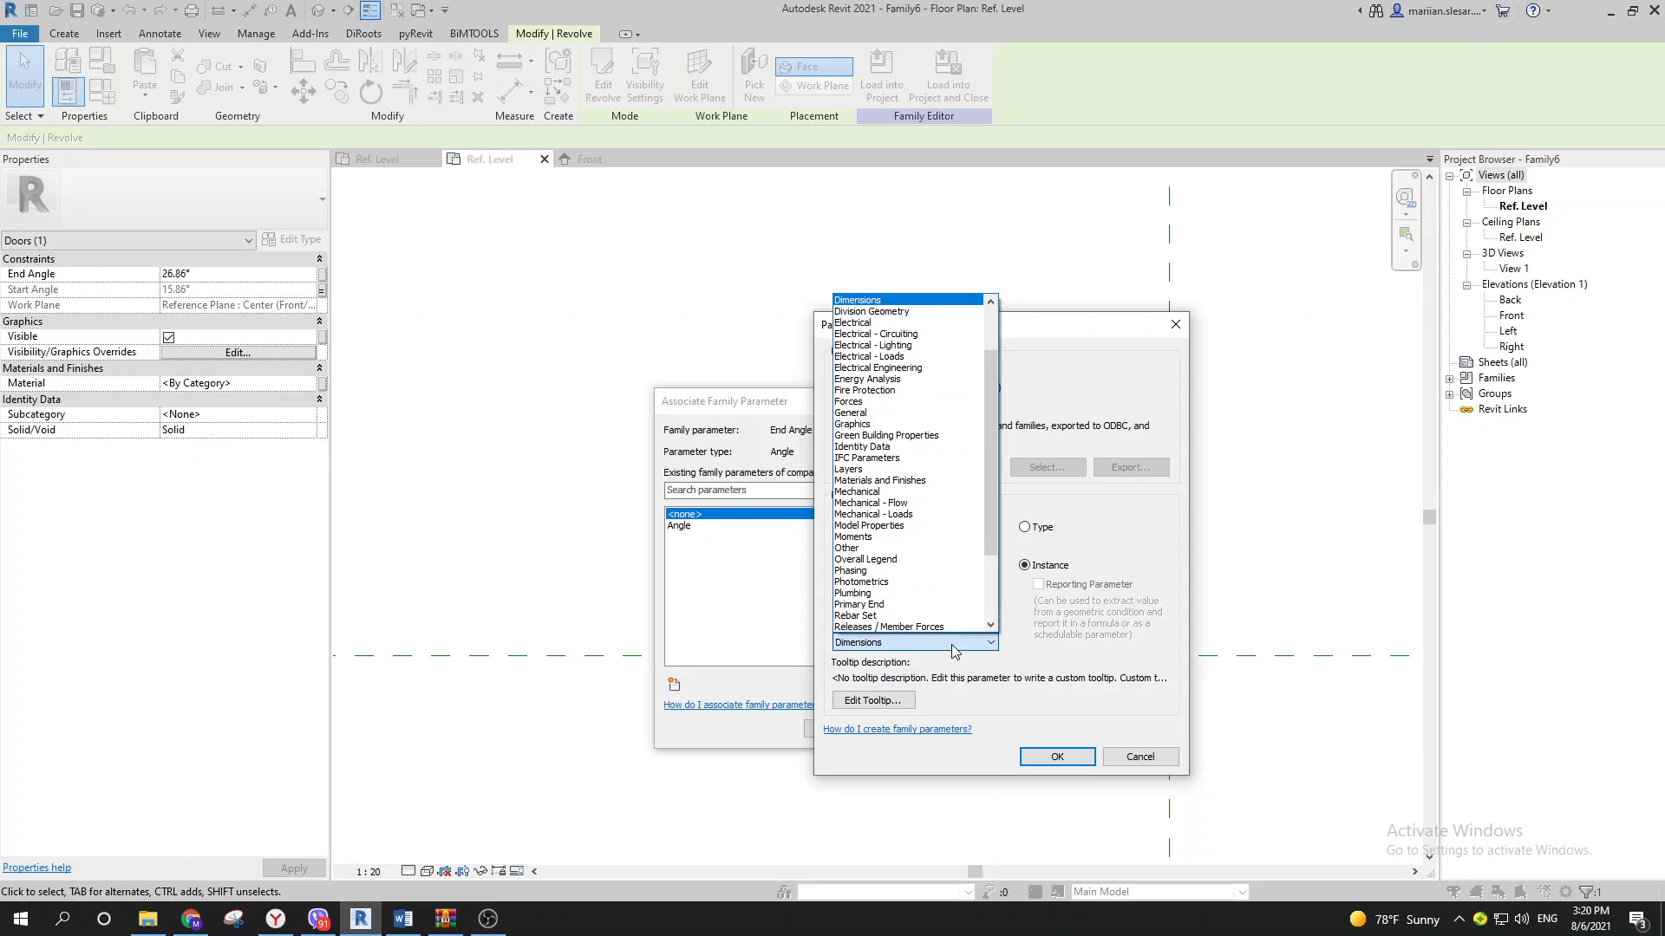
left_click(952, 649)
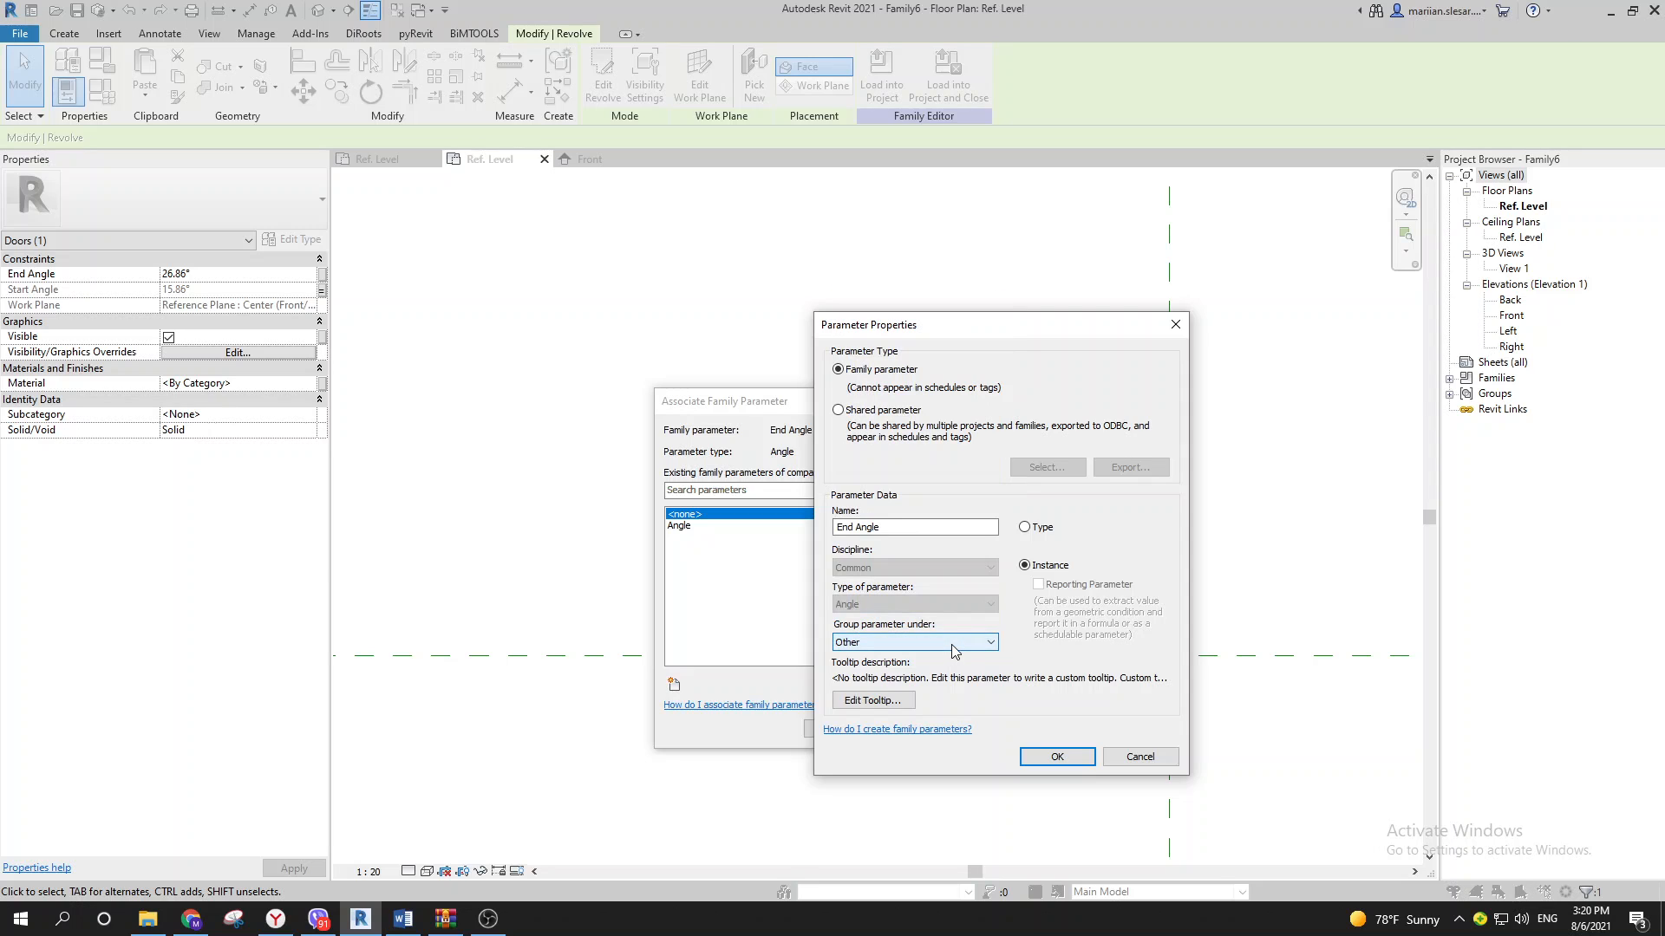
left_click(1057, 757)
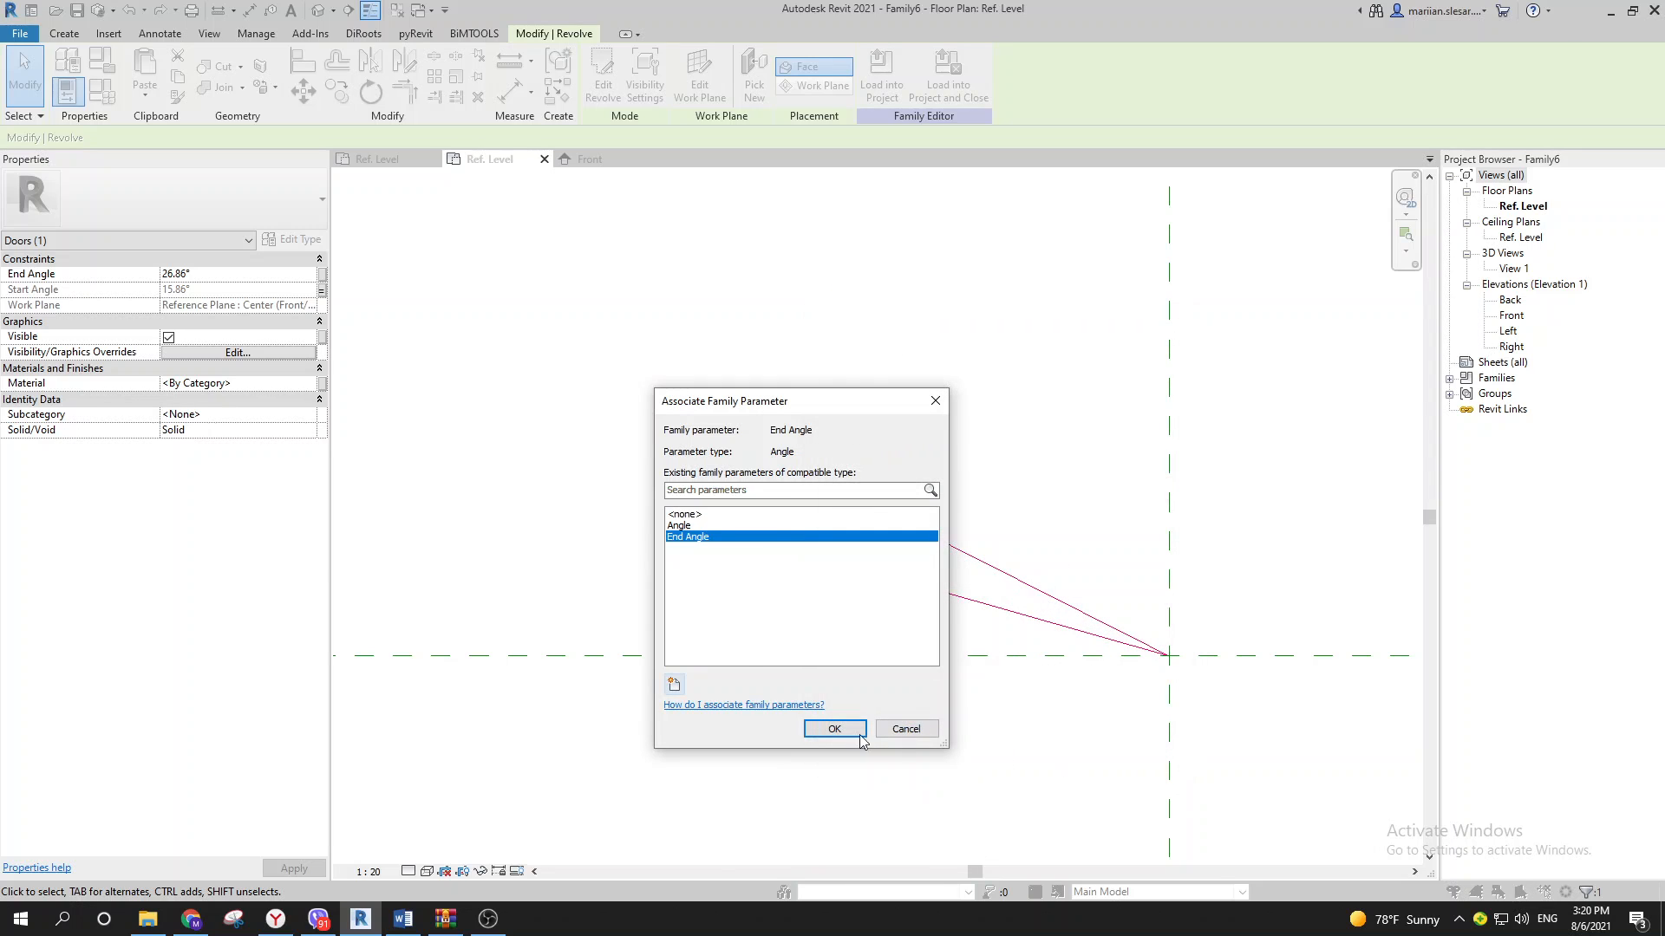
left_click(845, 731)
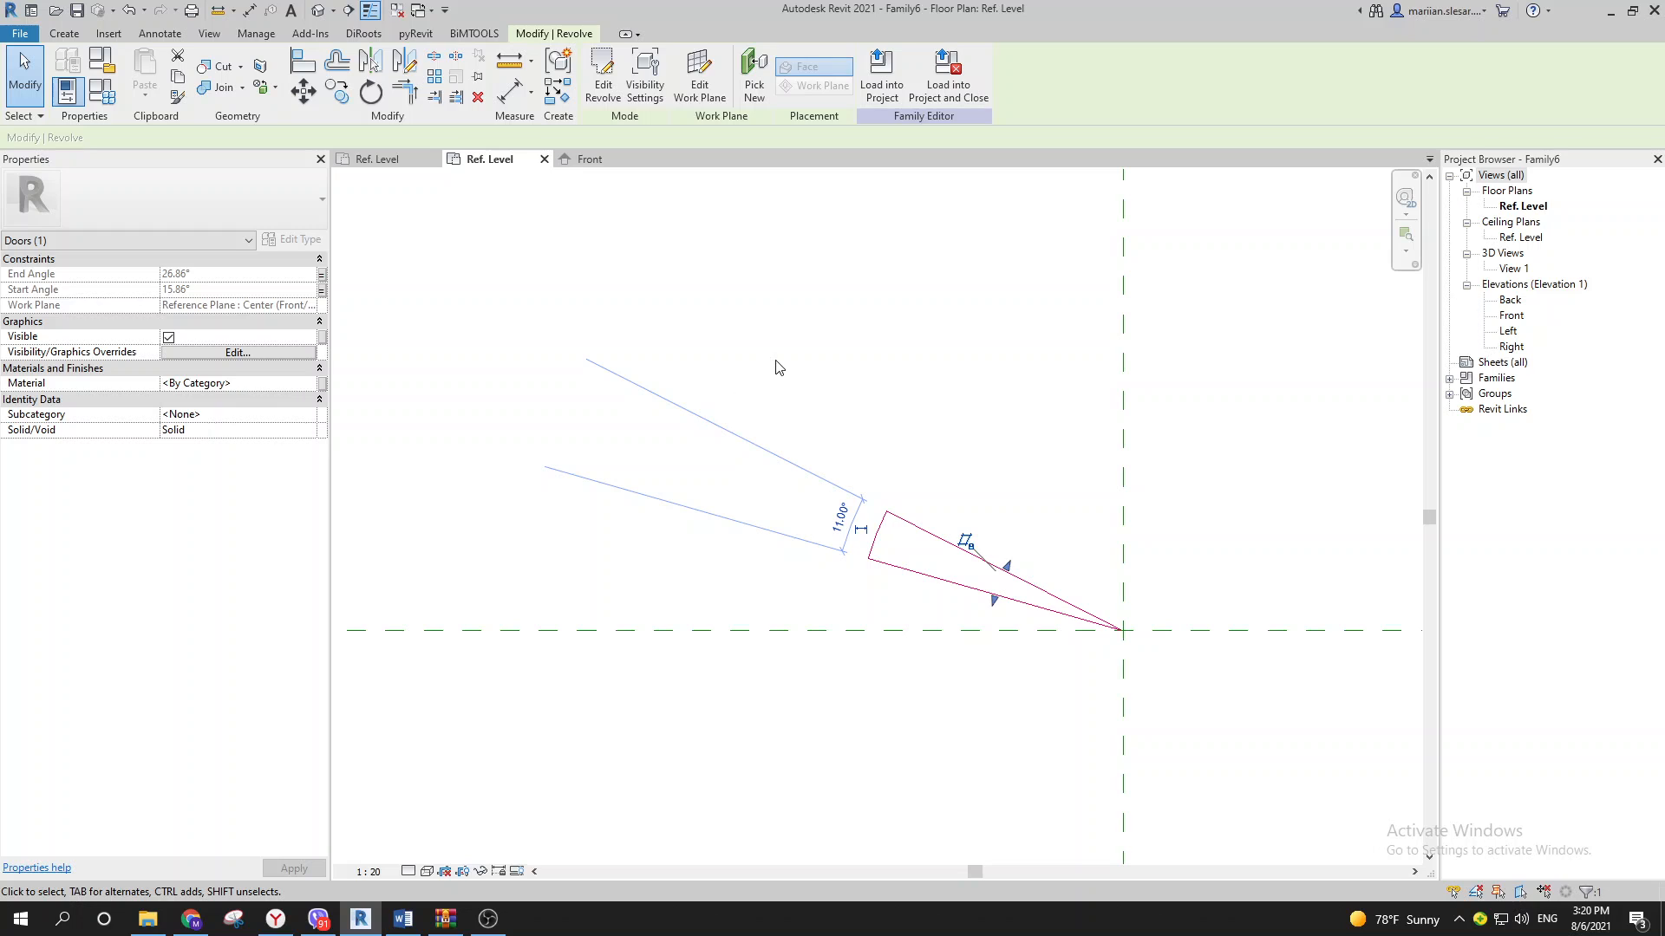
Step: In the family types, give the End Angle parameter the formula Angle + 5° and apply it
left_click(779, 368)
middle_click_drag(795, 371, 757, 416)
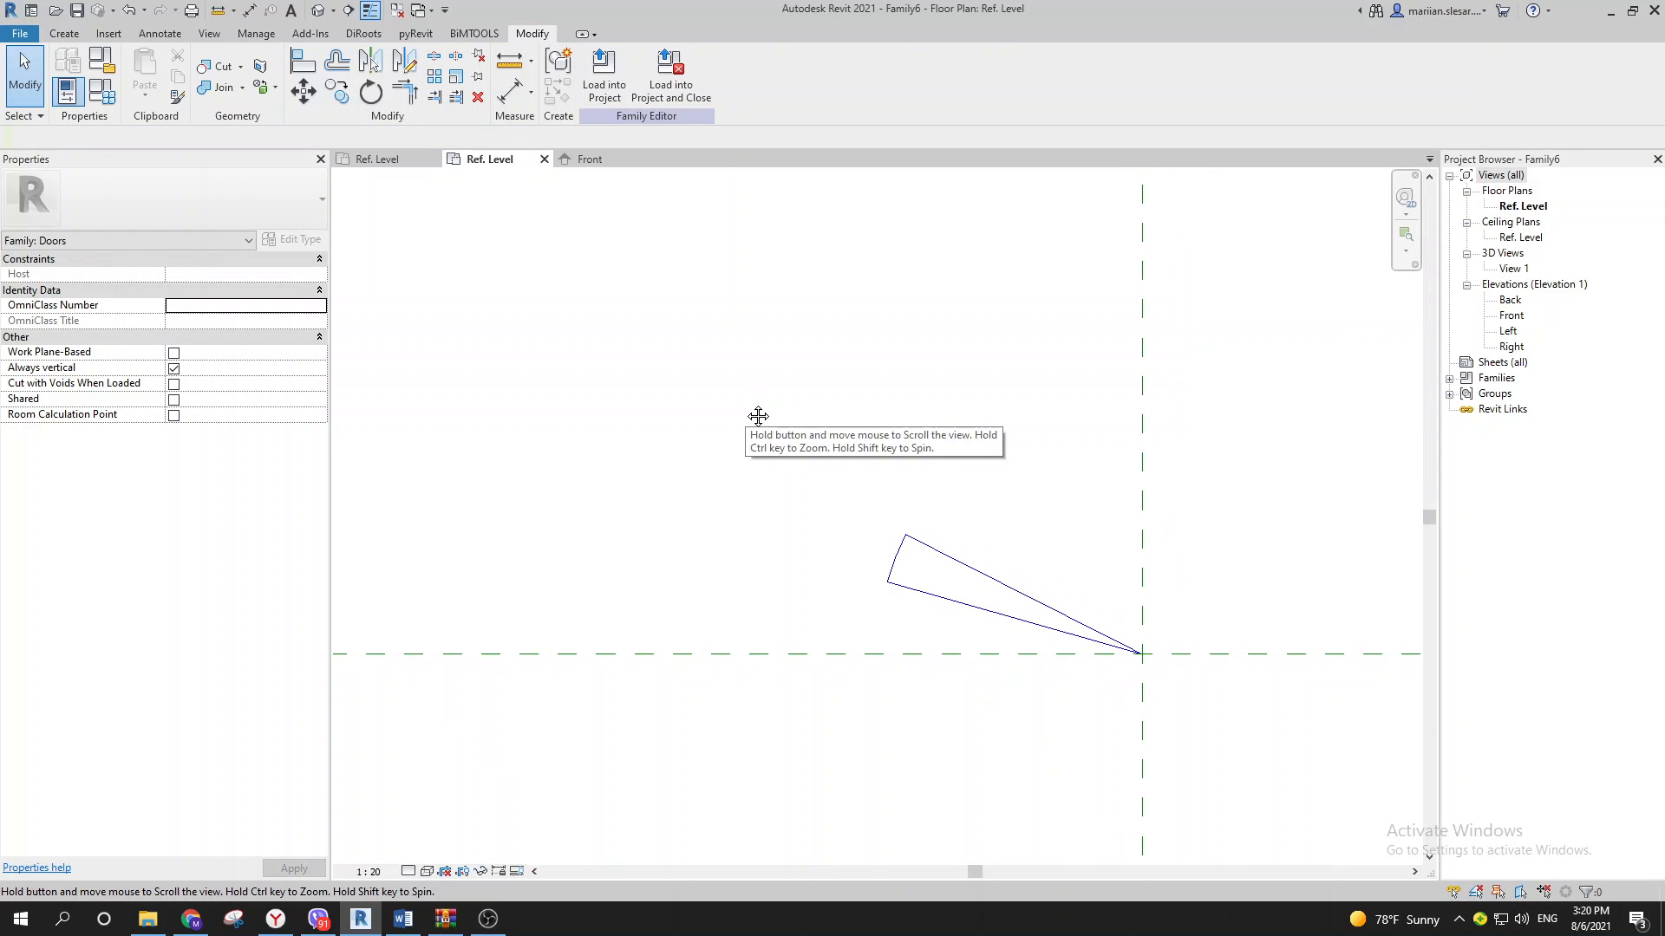
left_click(101, 91)
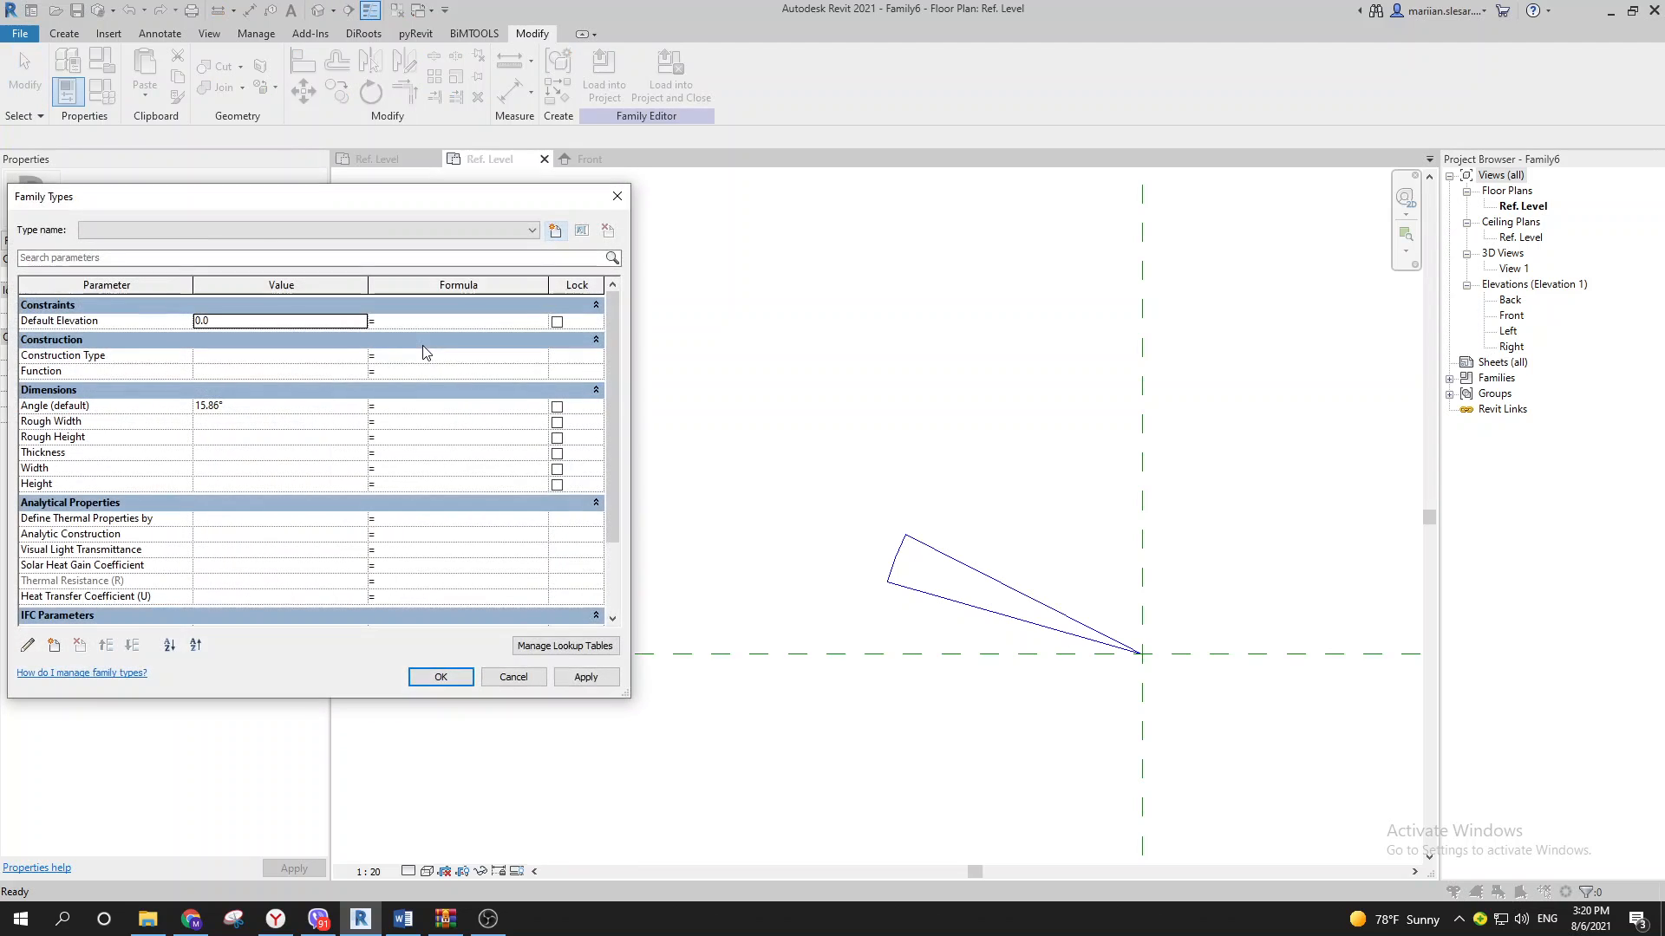
scroll(281, 527, "down", 3)
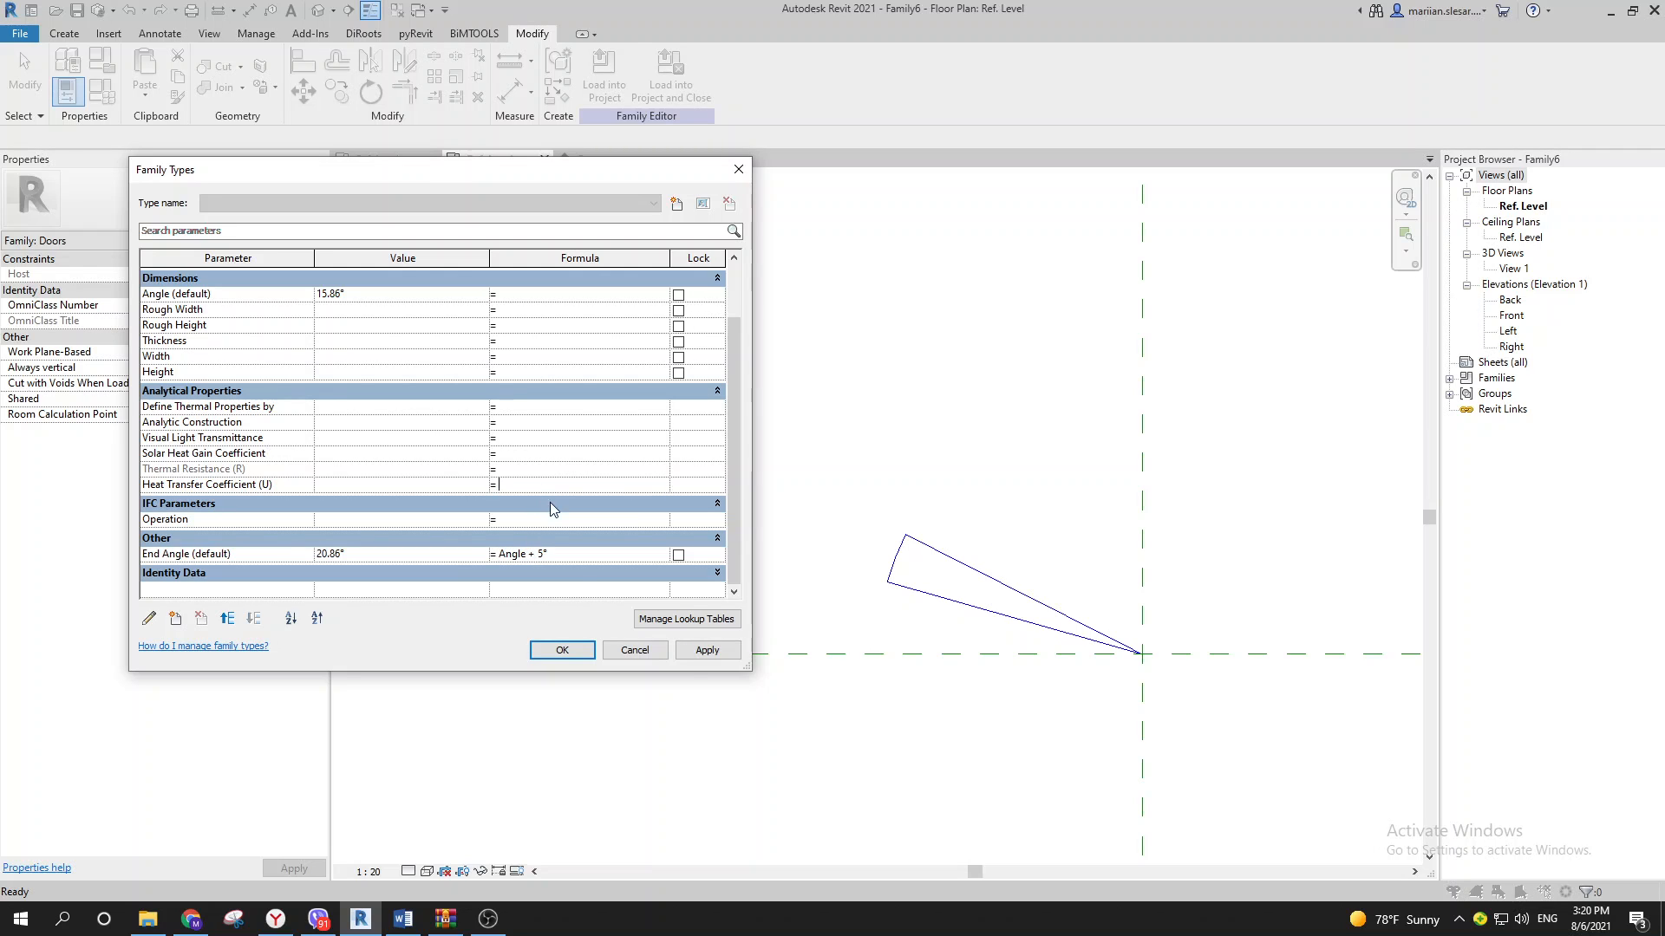
left_click(707, 650)
left_click(563, 650)
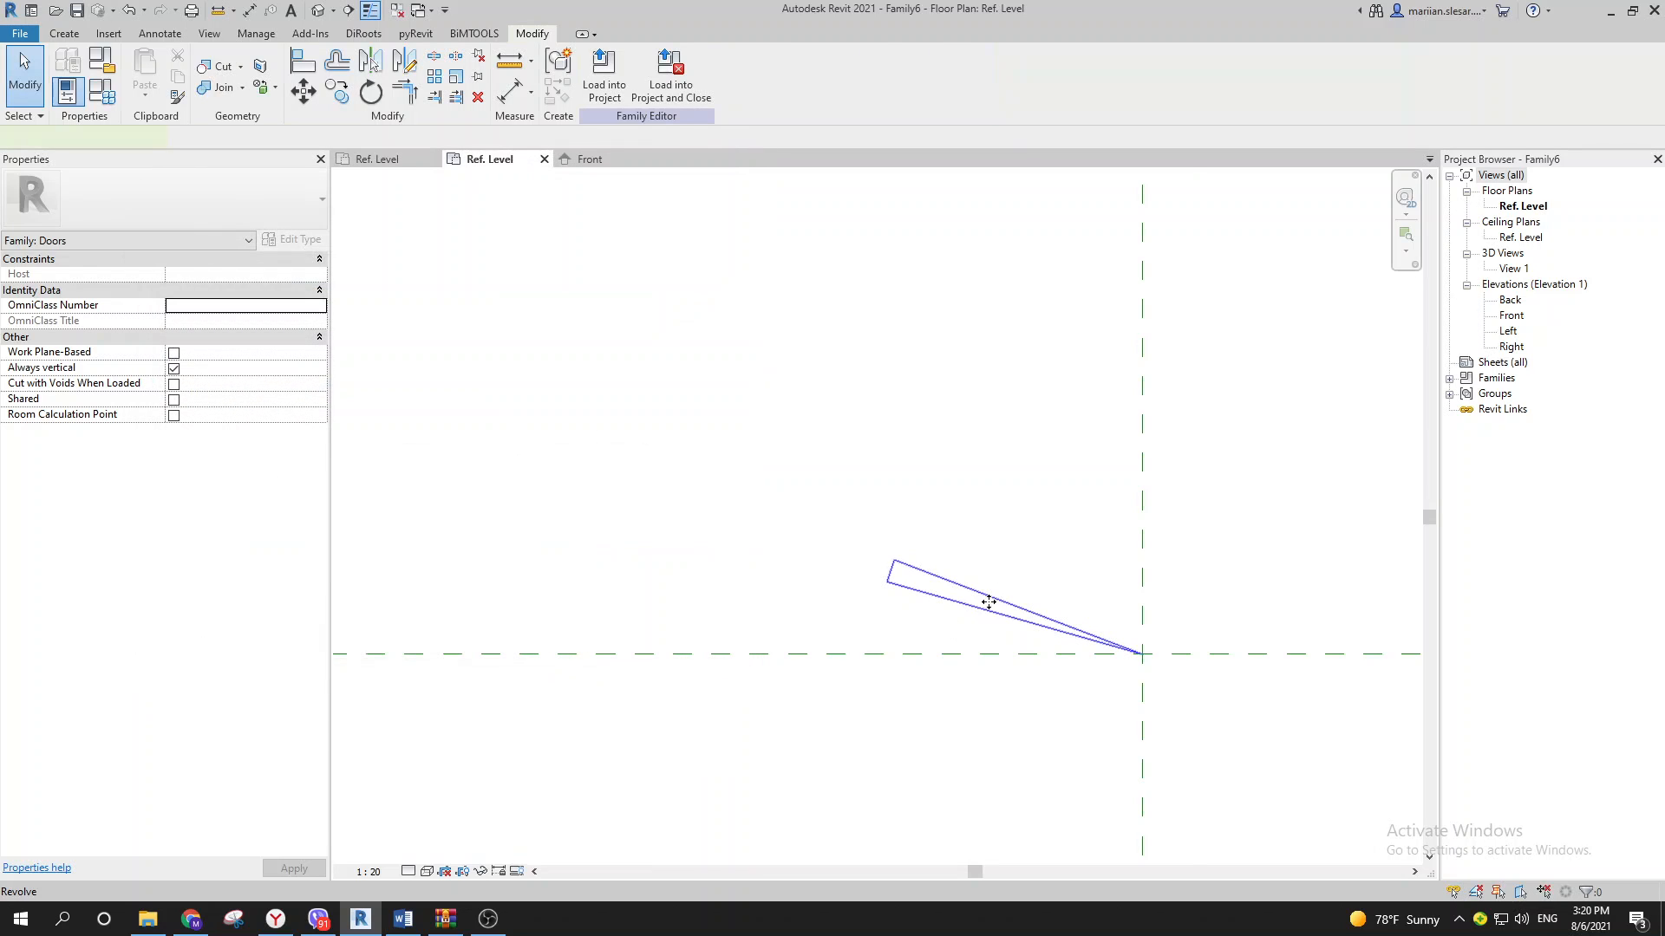
Step: Flex the parameter-driven revolve in plan with its shape handle, to a Start Angle of about 25°
scroll(989, 602, "up", 1)
left_click(988, 602)
left_click_drag(1029, 604, 1155, 596)
left_click_drag(592, 611, 720, 512)
left_click(978, 501)
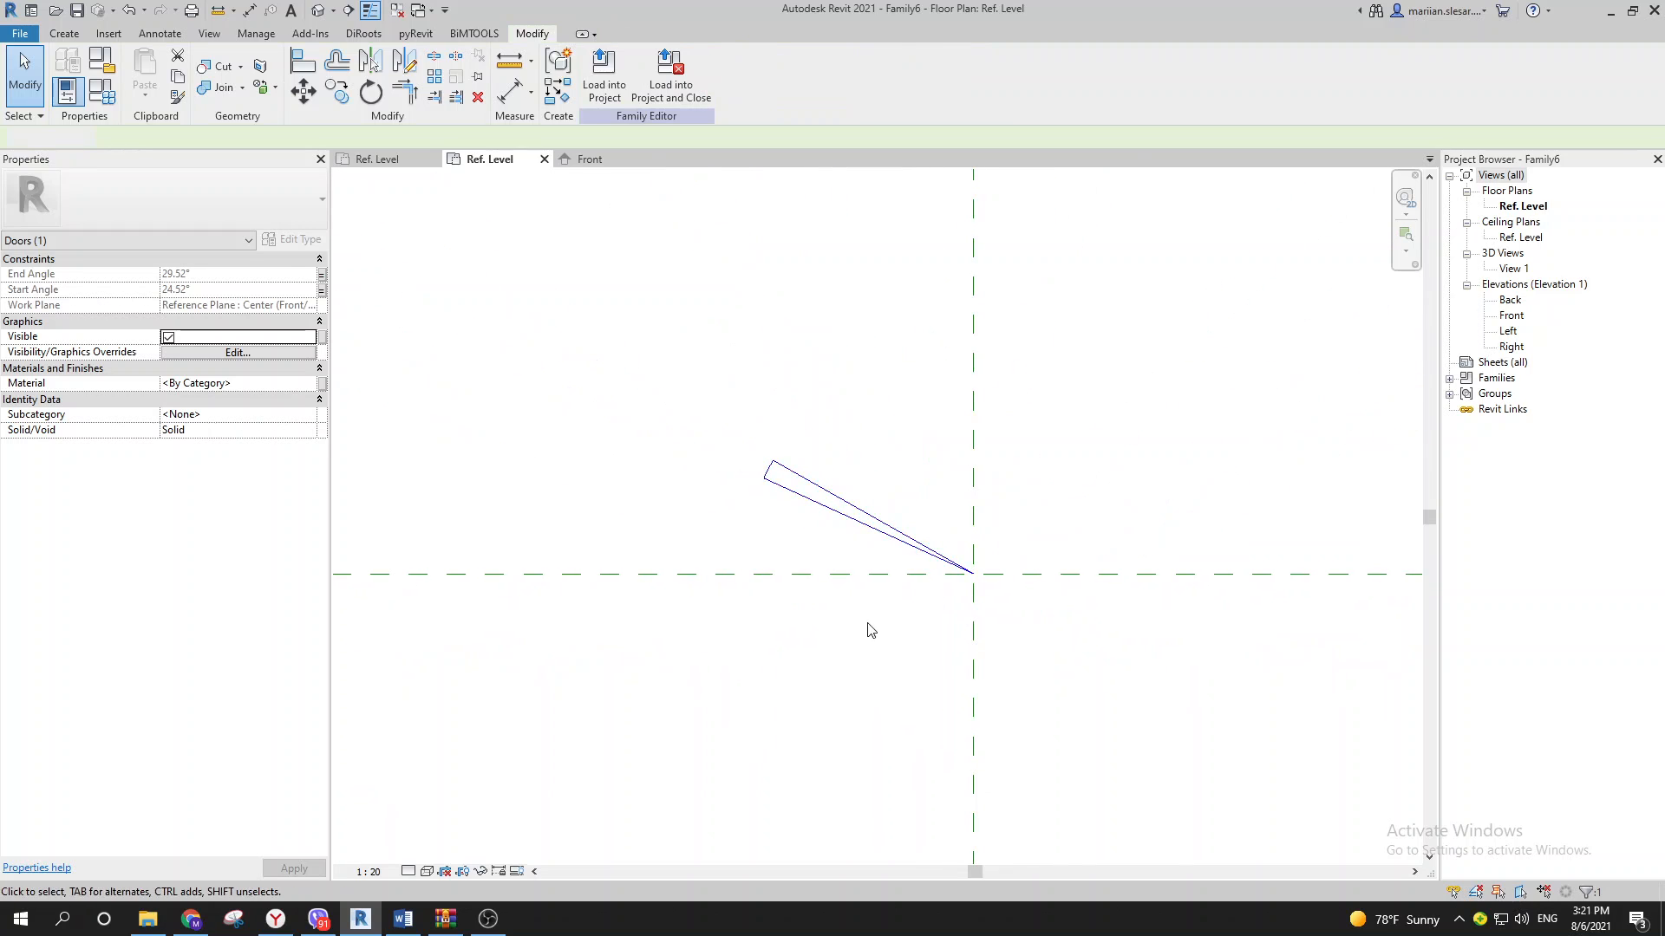
left_click(839, 520)
scroll(834, 559, "down", 2)
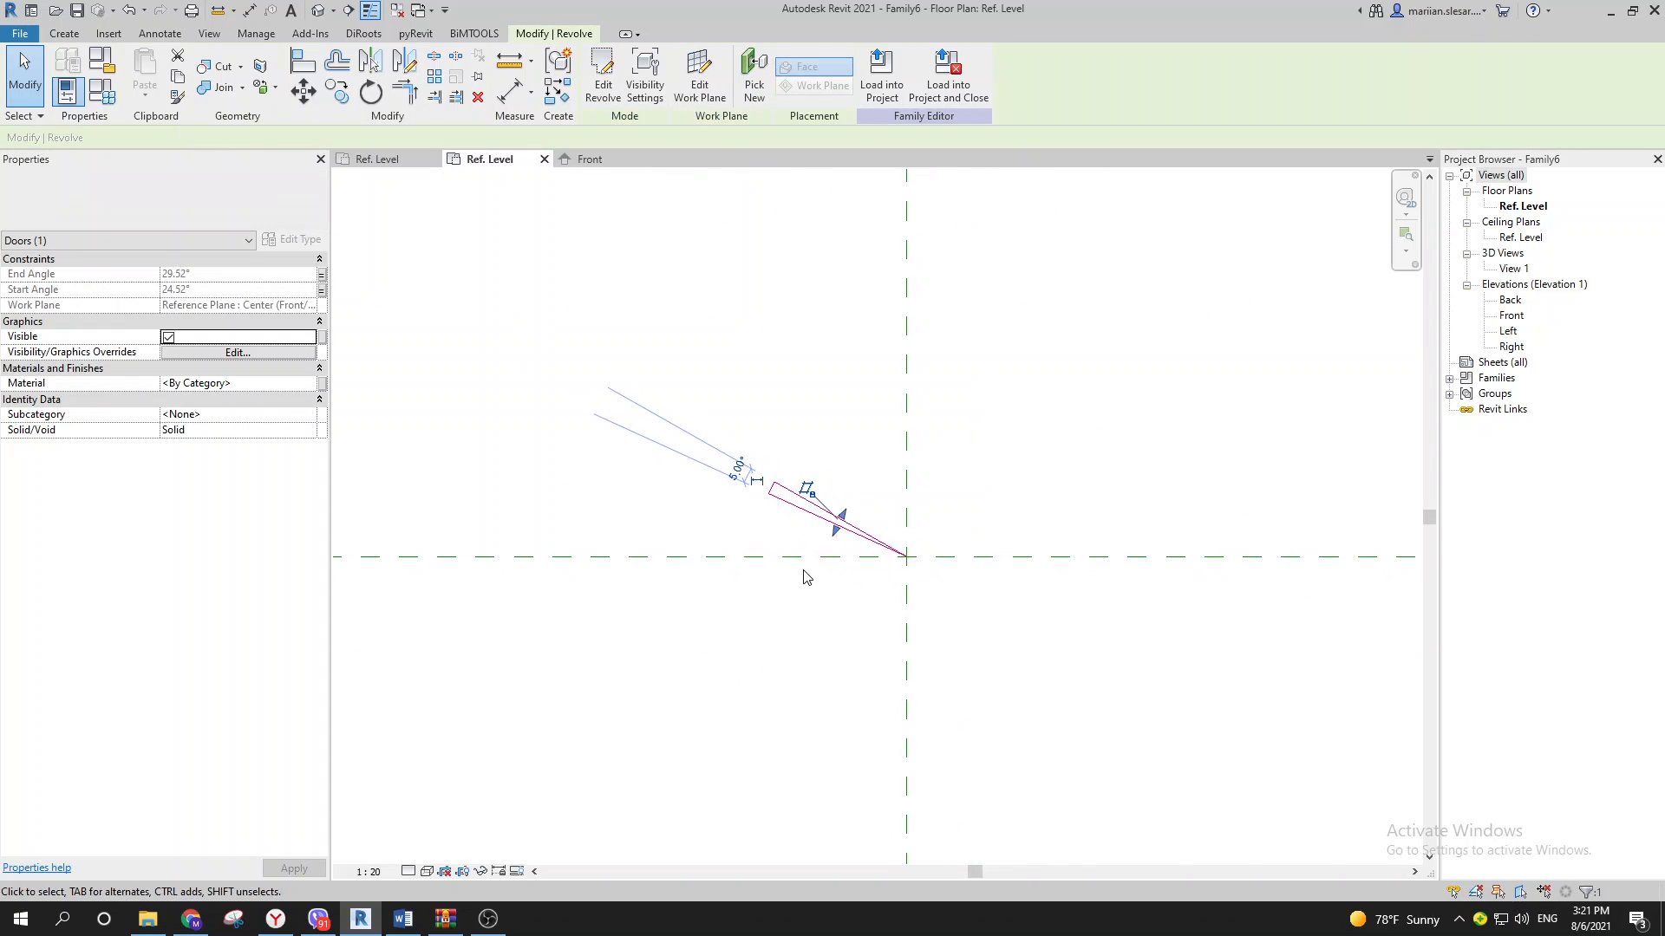
middle_click_drag(831, 583, 813, 594)
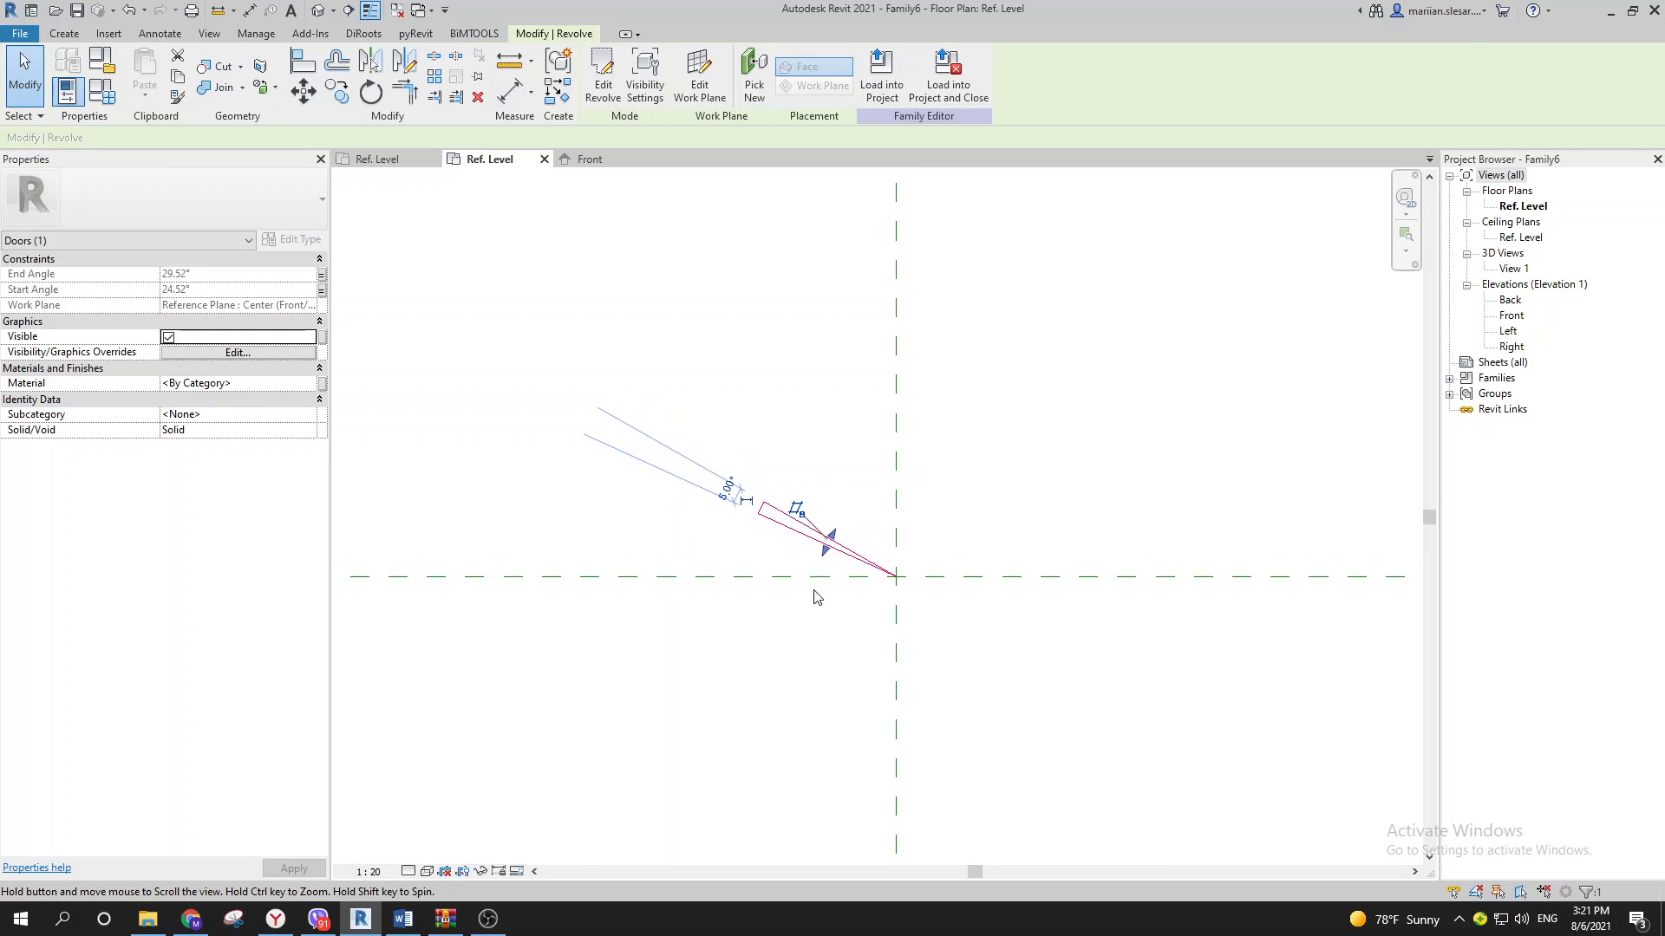
left_click(791, 409)
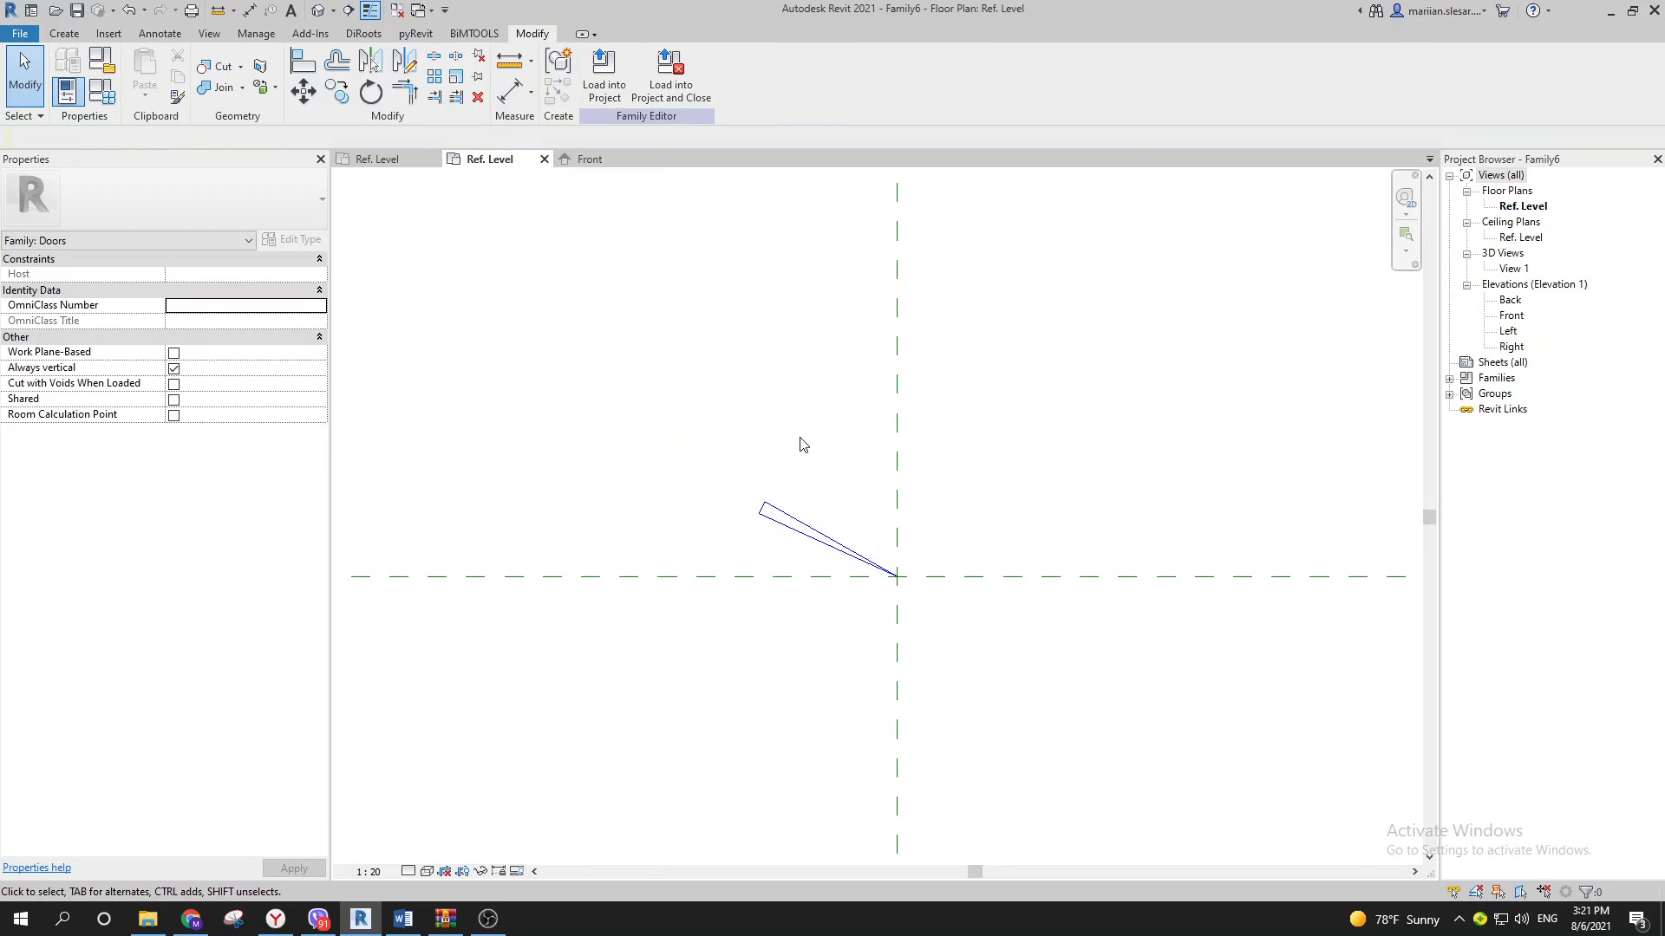
Step: Inspect the revolved wedge in the 3D view and return to the Ref. Level plan
key("3")
key("d")
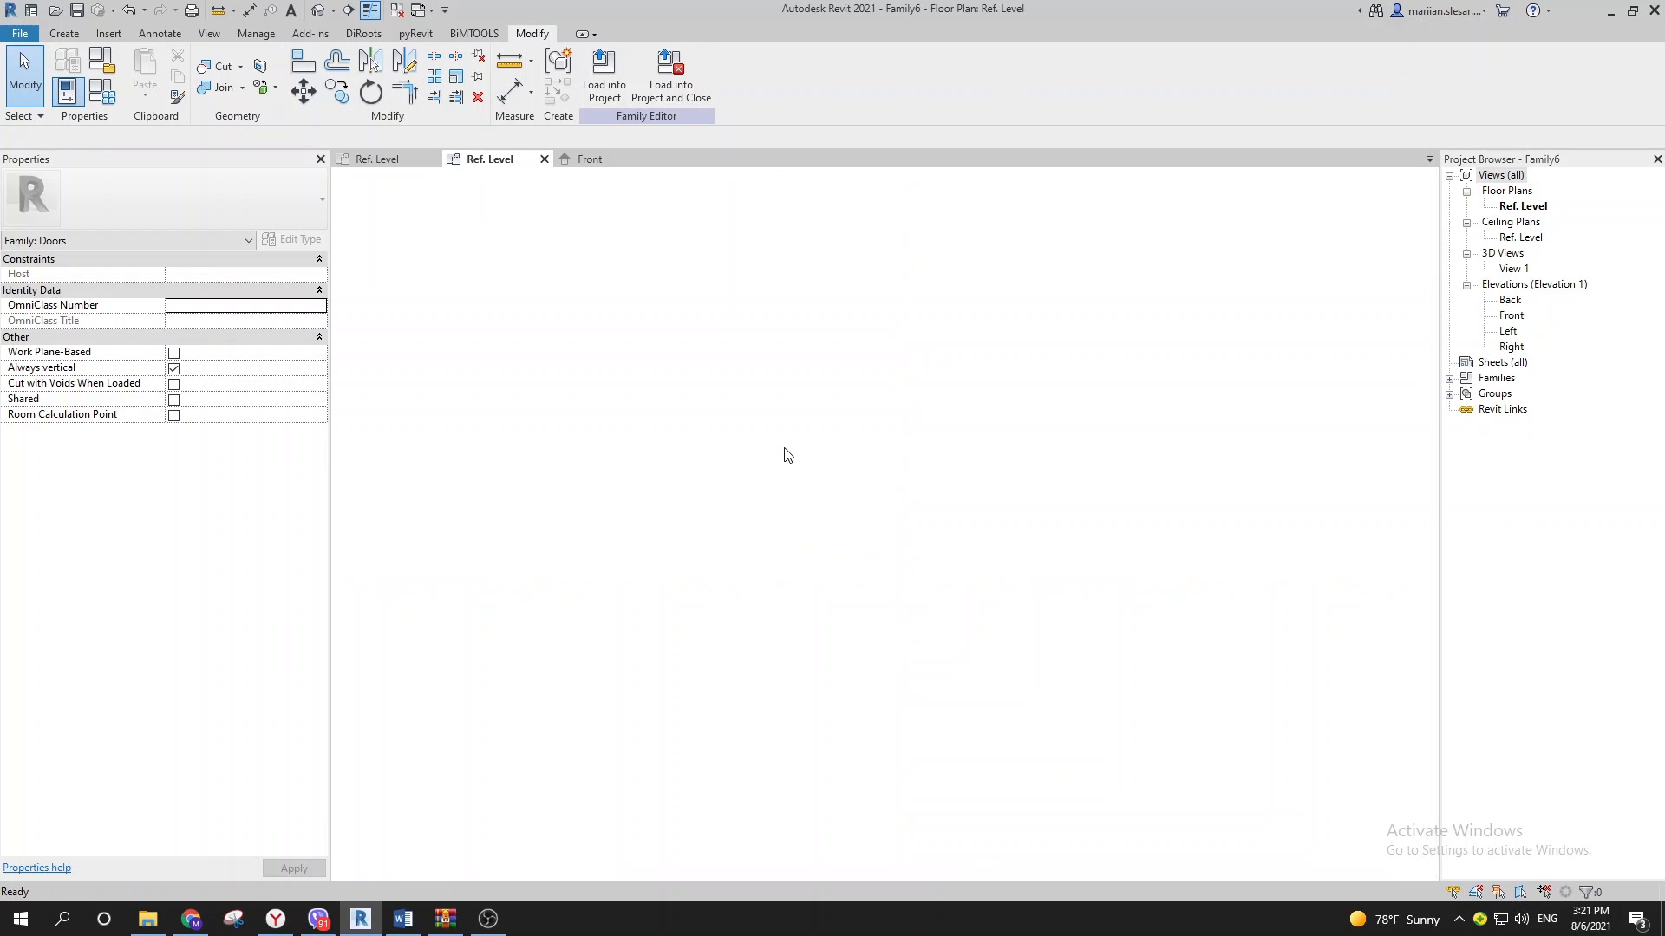
scroll(798, 459, "down", 1)
middle_click_drag(824, 517, 1097, 584, "shift")
scroll(861, 423, "down", 3)
left_click(854, 433)
left_click(815, 465)
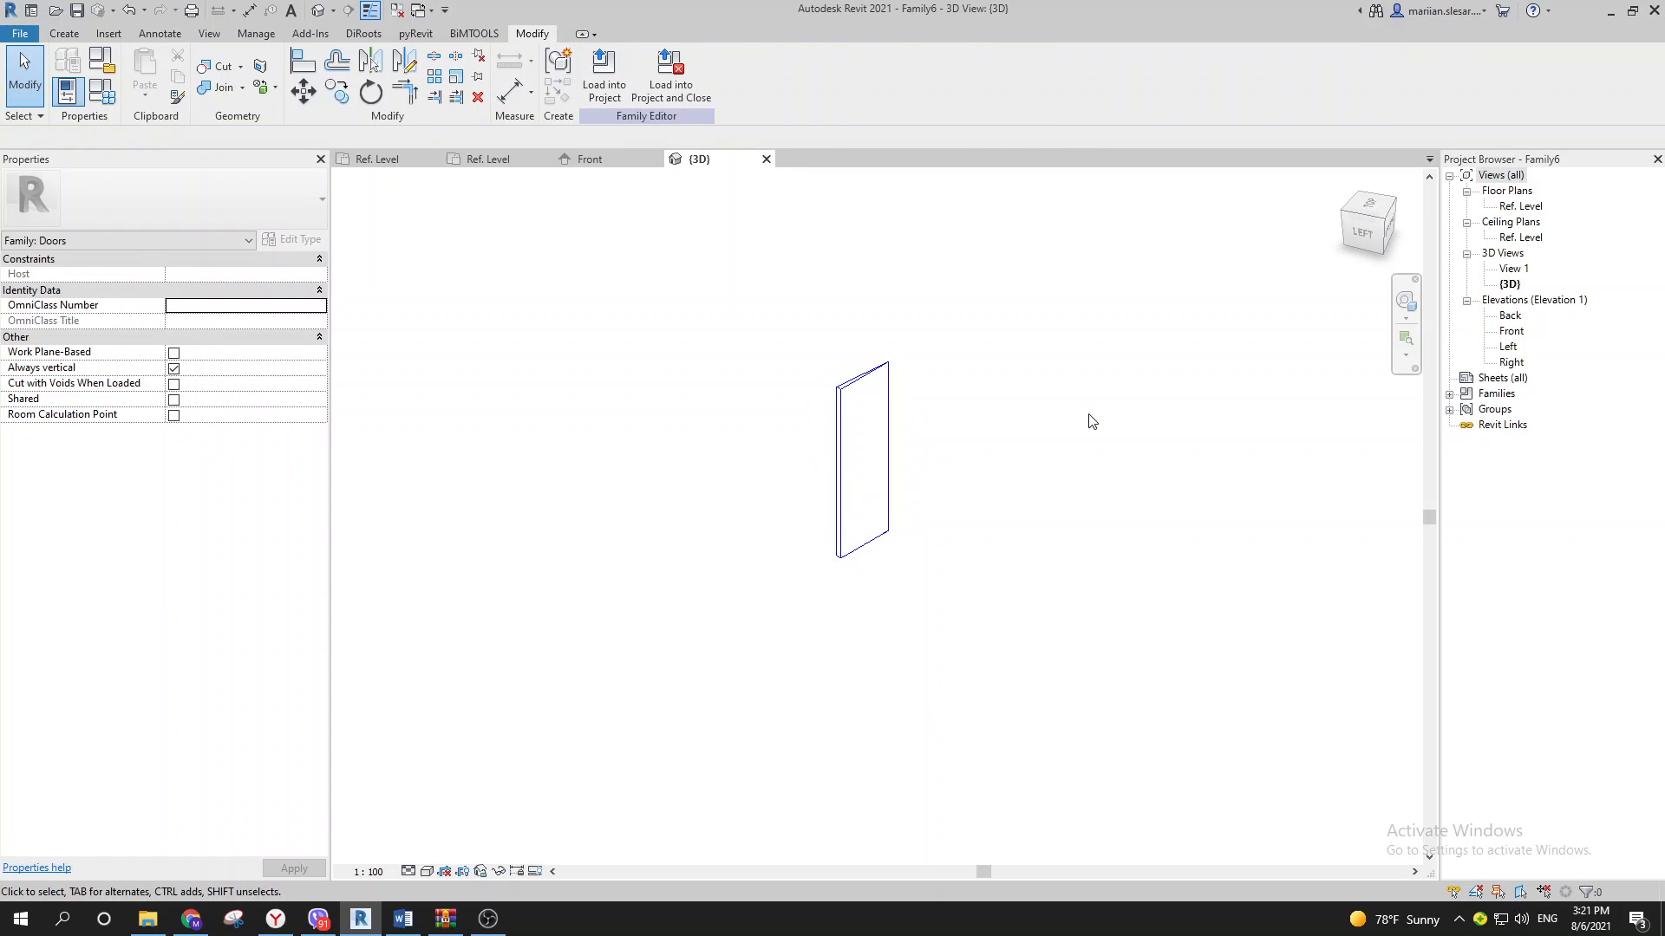
double_click(1521, 206)
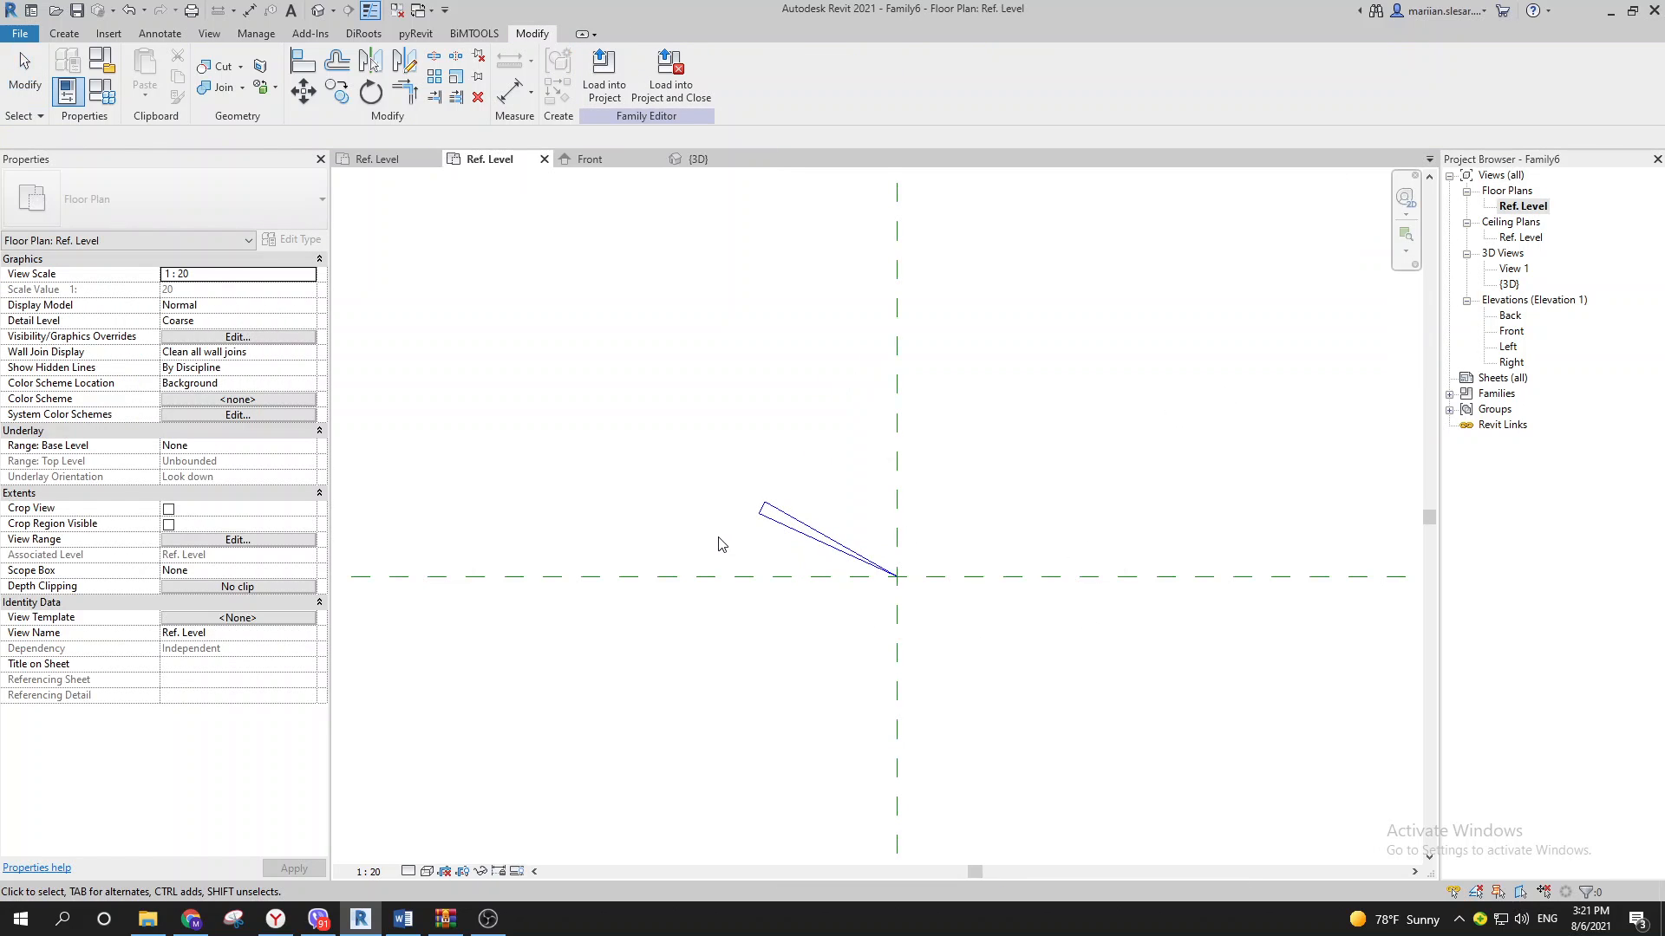
middle_click_drag(718, 544, 766, 557)
key("l")
key("i")
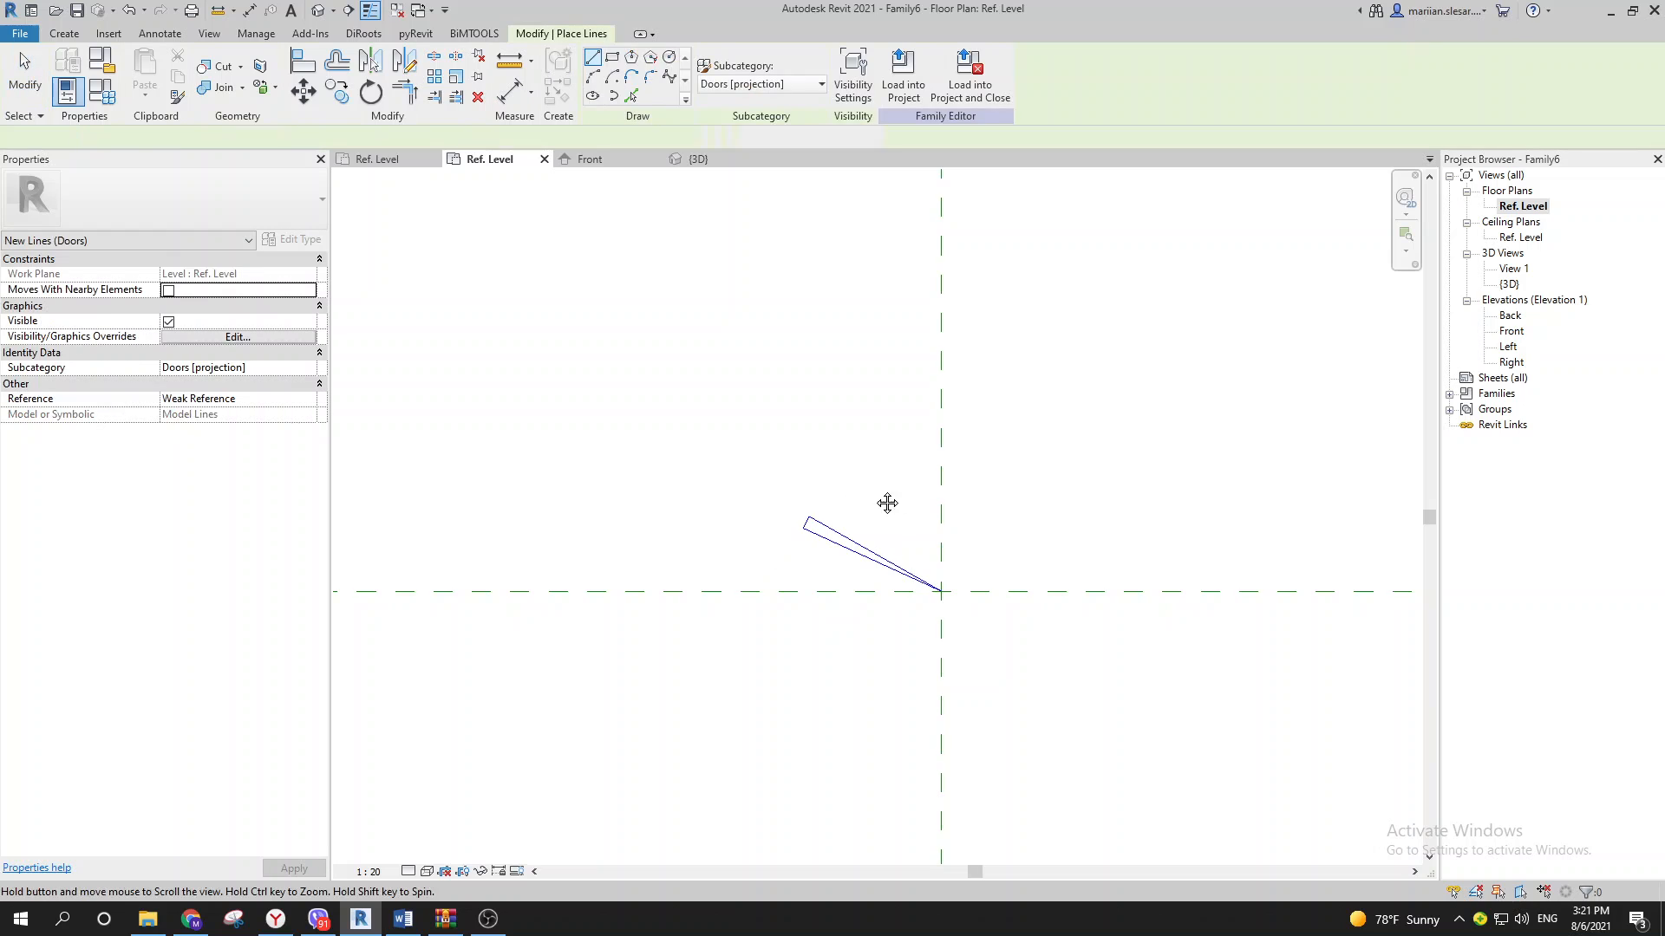
middle_click_drag(885, 498, 814, 502)
scroll(814, 502, "up", 2)
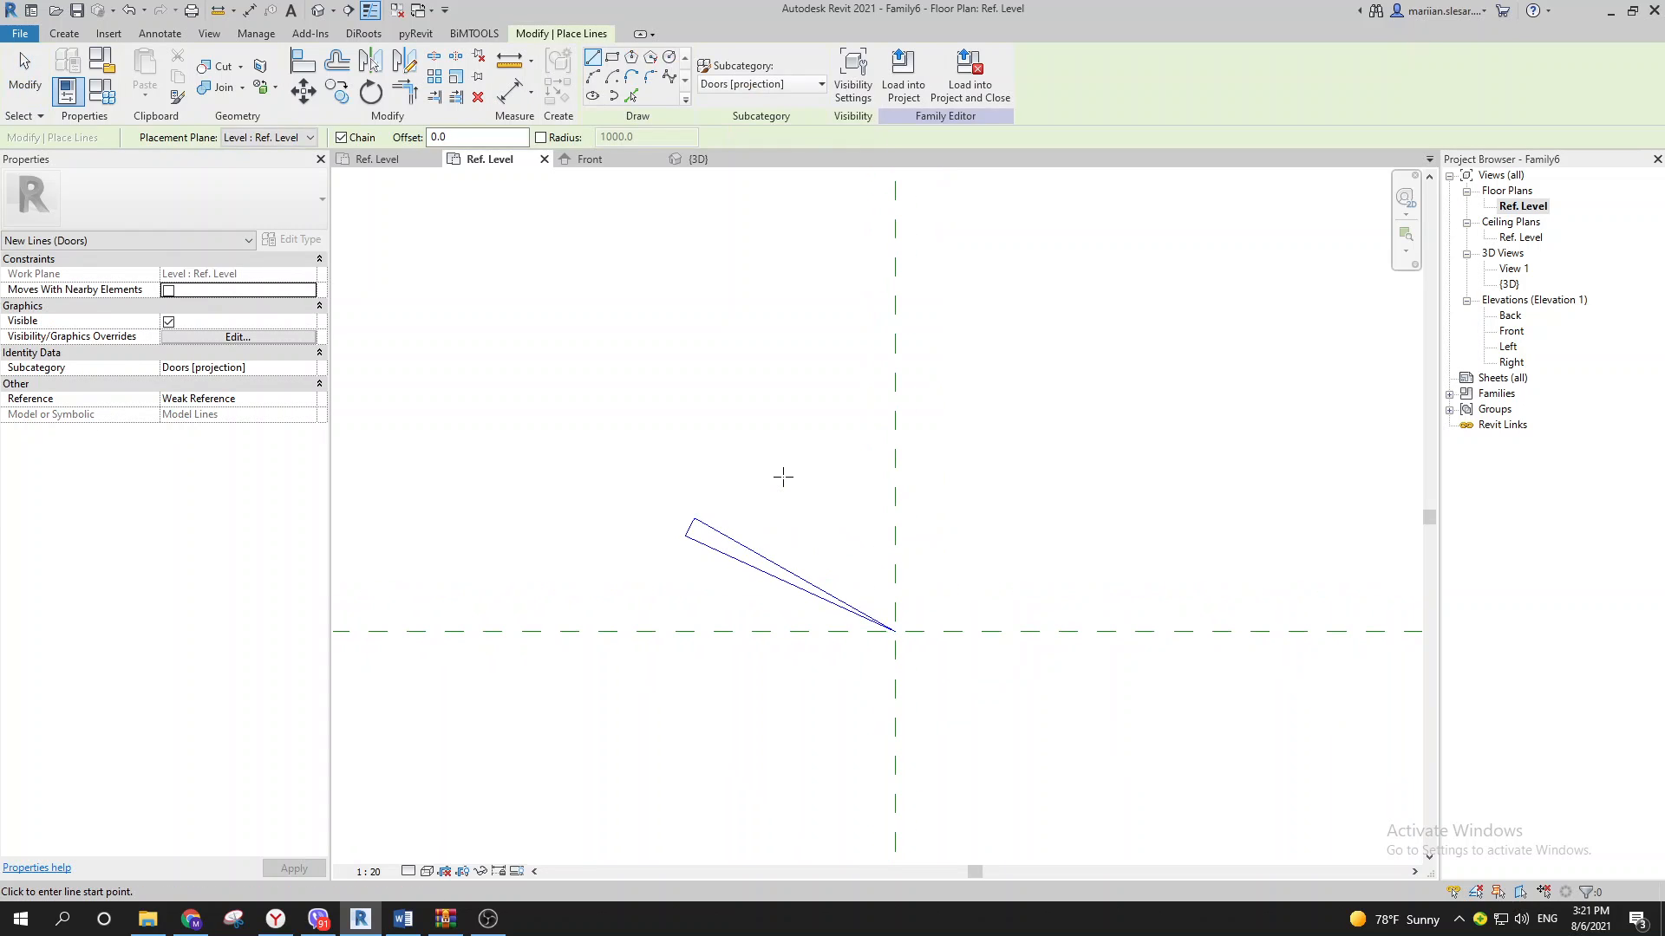
key("Escape")
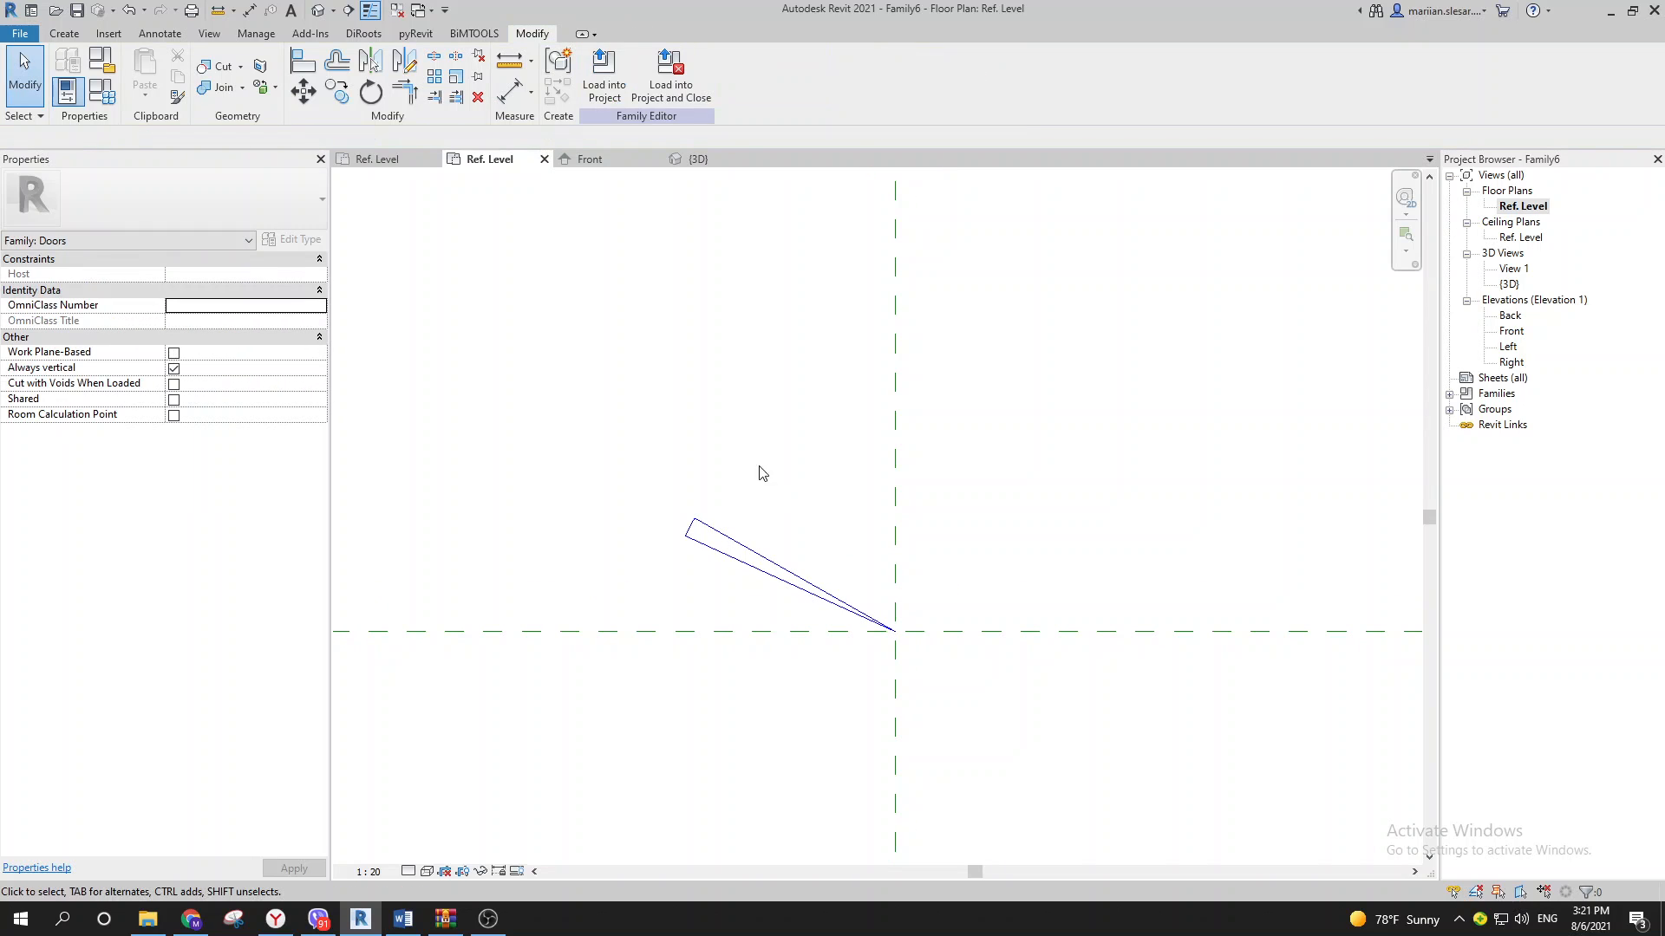
Step: Draw a model line about 27 mm long from the pivot point along the revolve's lower edge
left_click(61, 33)
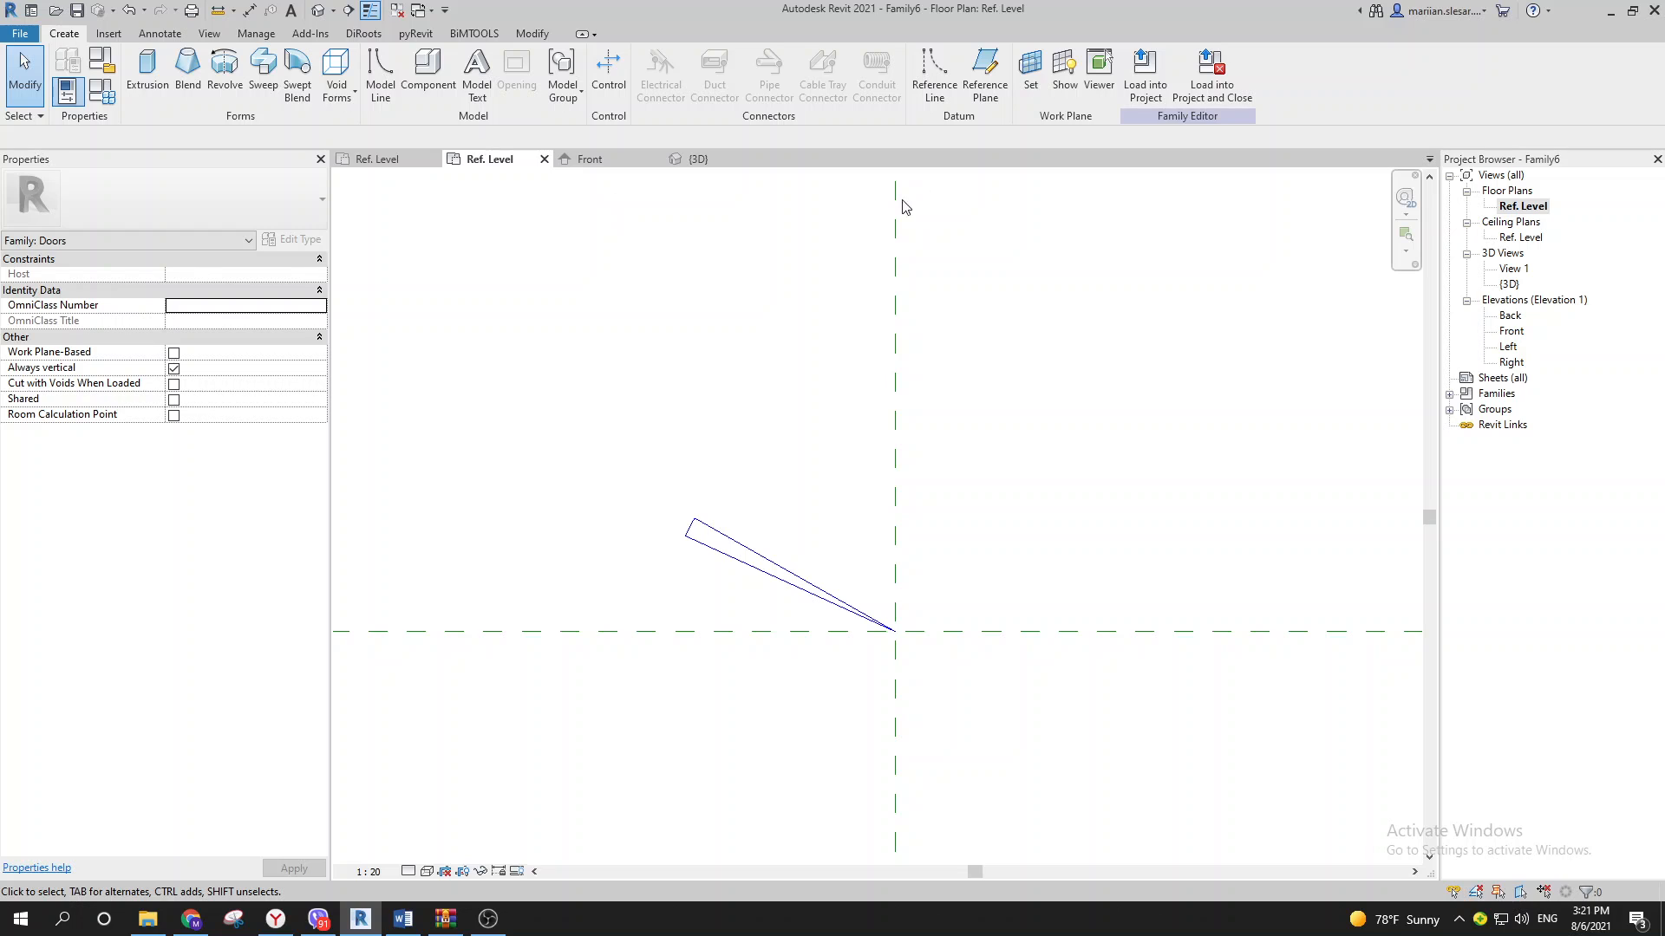
left_click(380, 74)
scroll(893, 630, "up", 2)
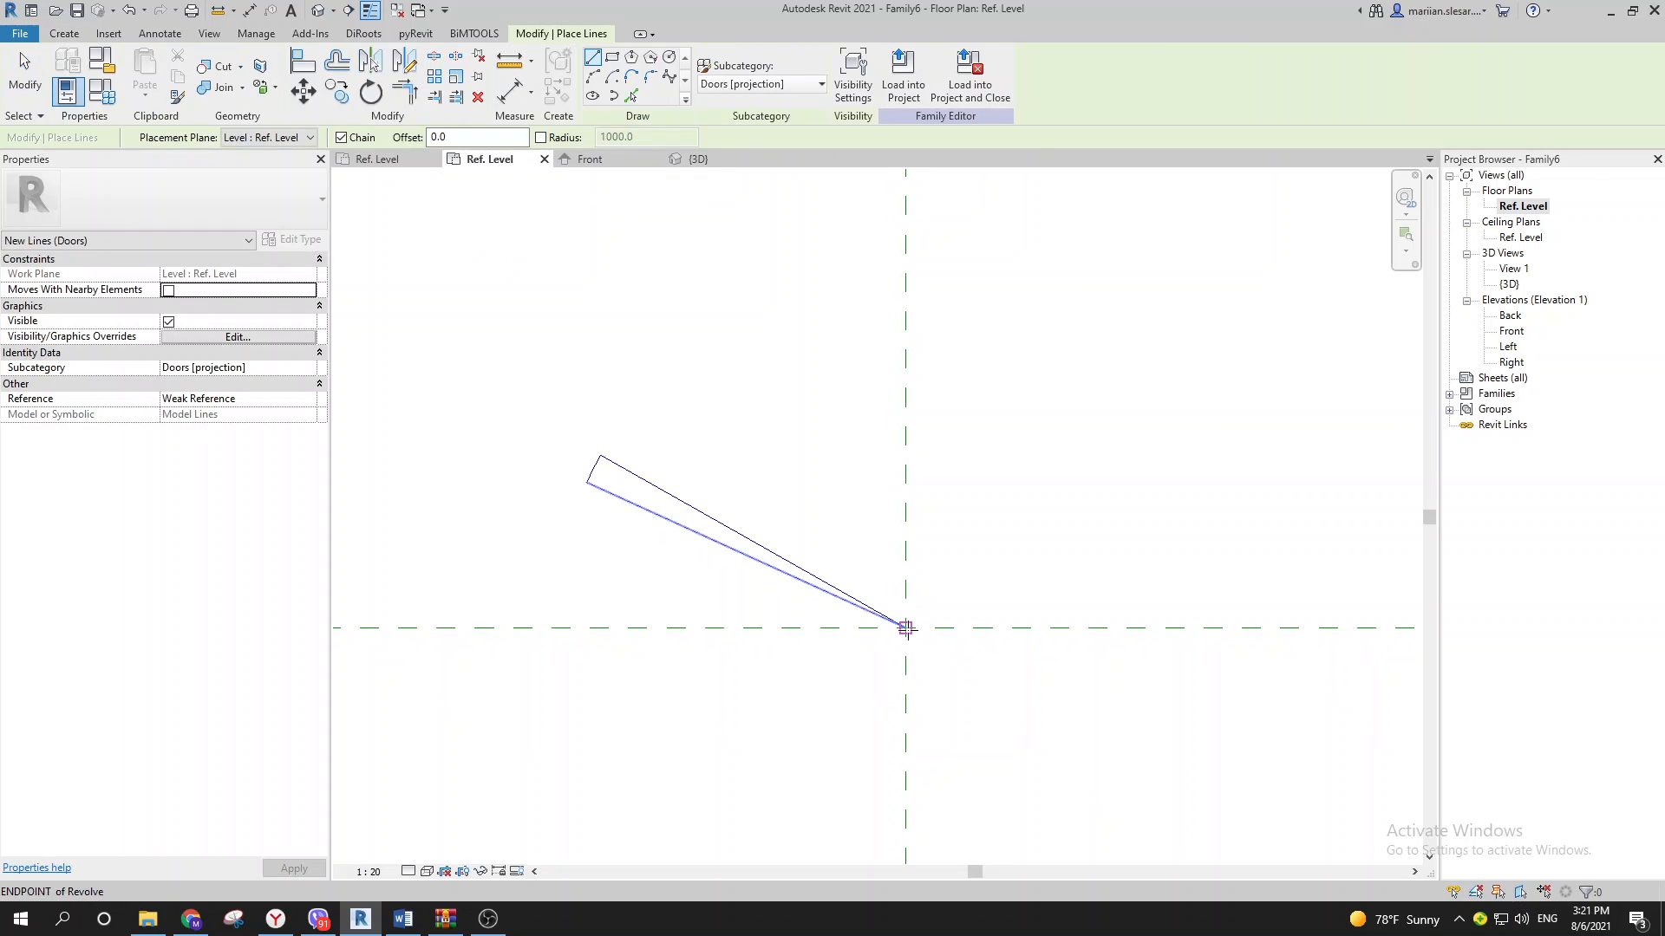
left_click(906, 628)
scroll(564, 475, "up", 2)
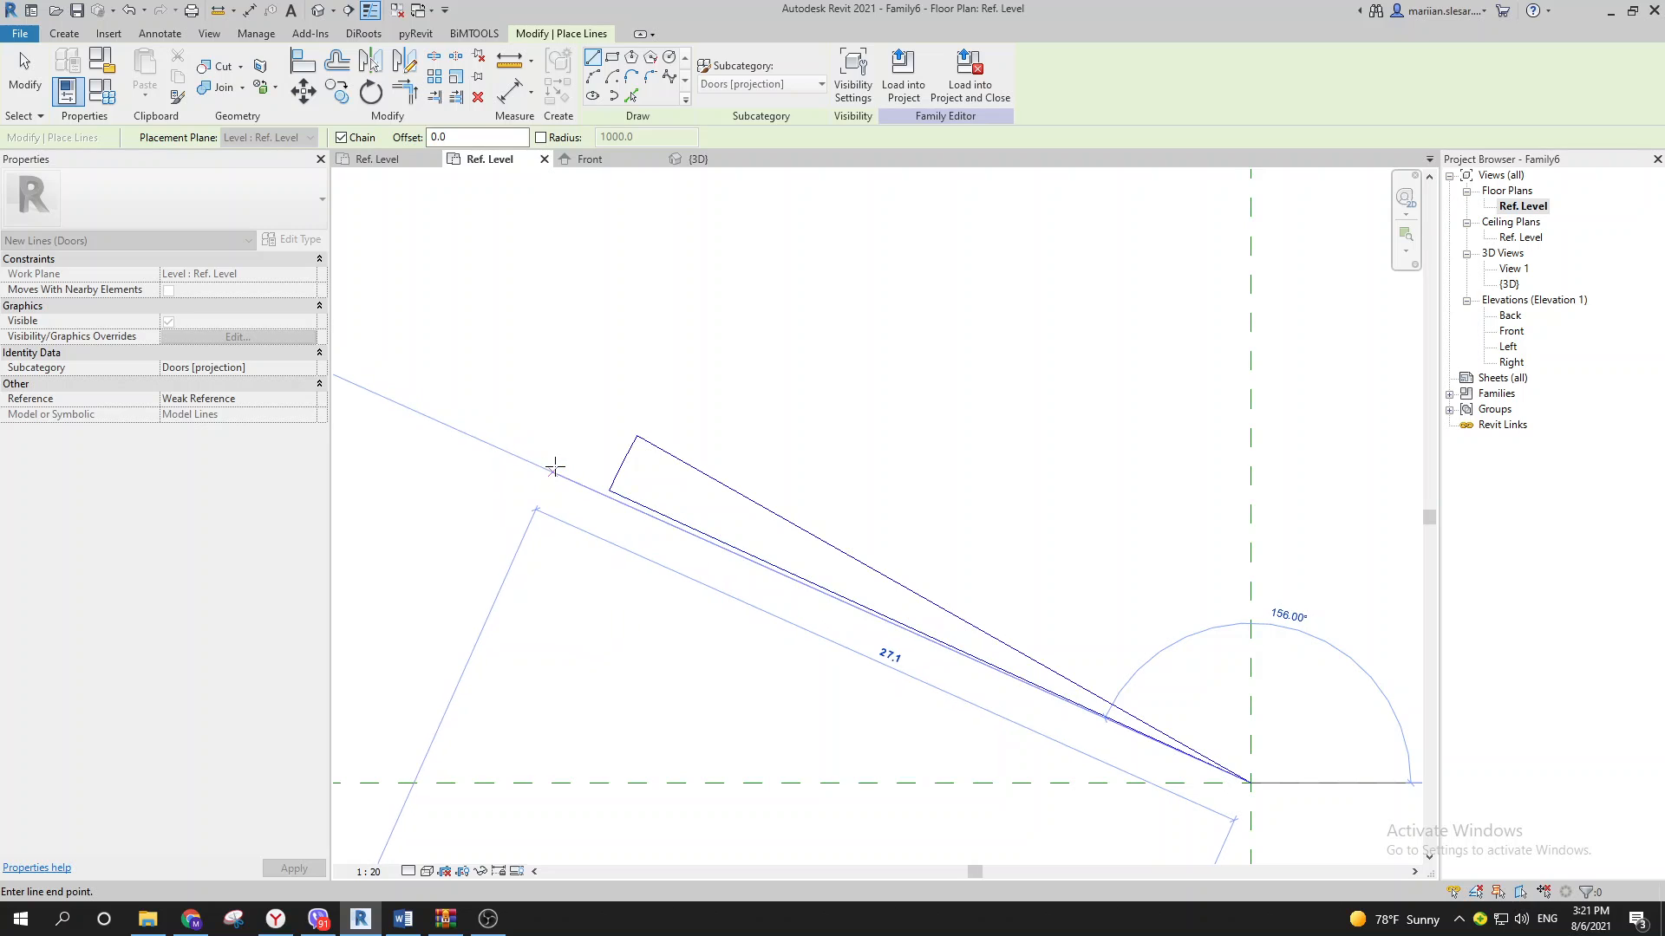
key("Escape")
key("Escape")
Step: Examine in the 3D view how the model line sits relative to the base and side face of the revolve
key("ctrl+Tab")
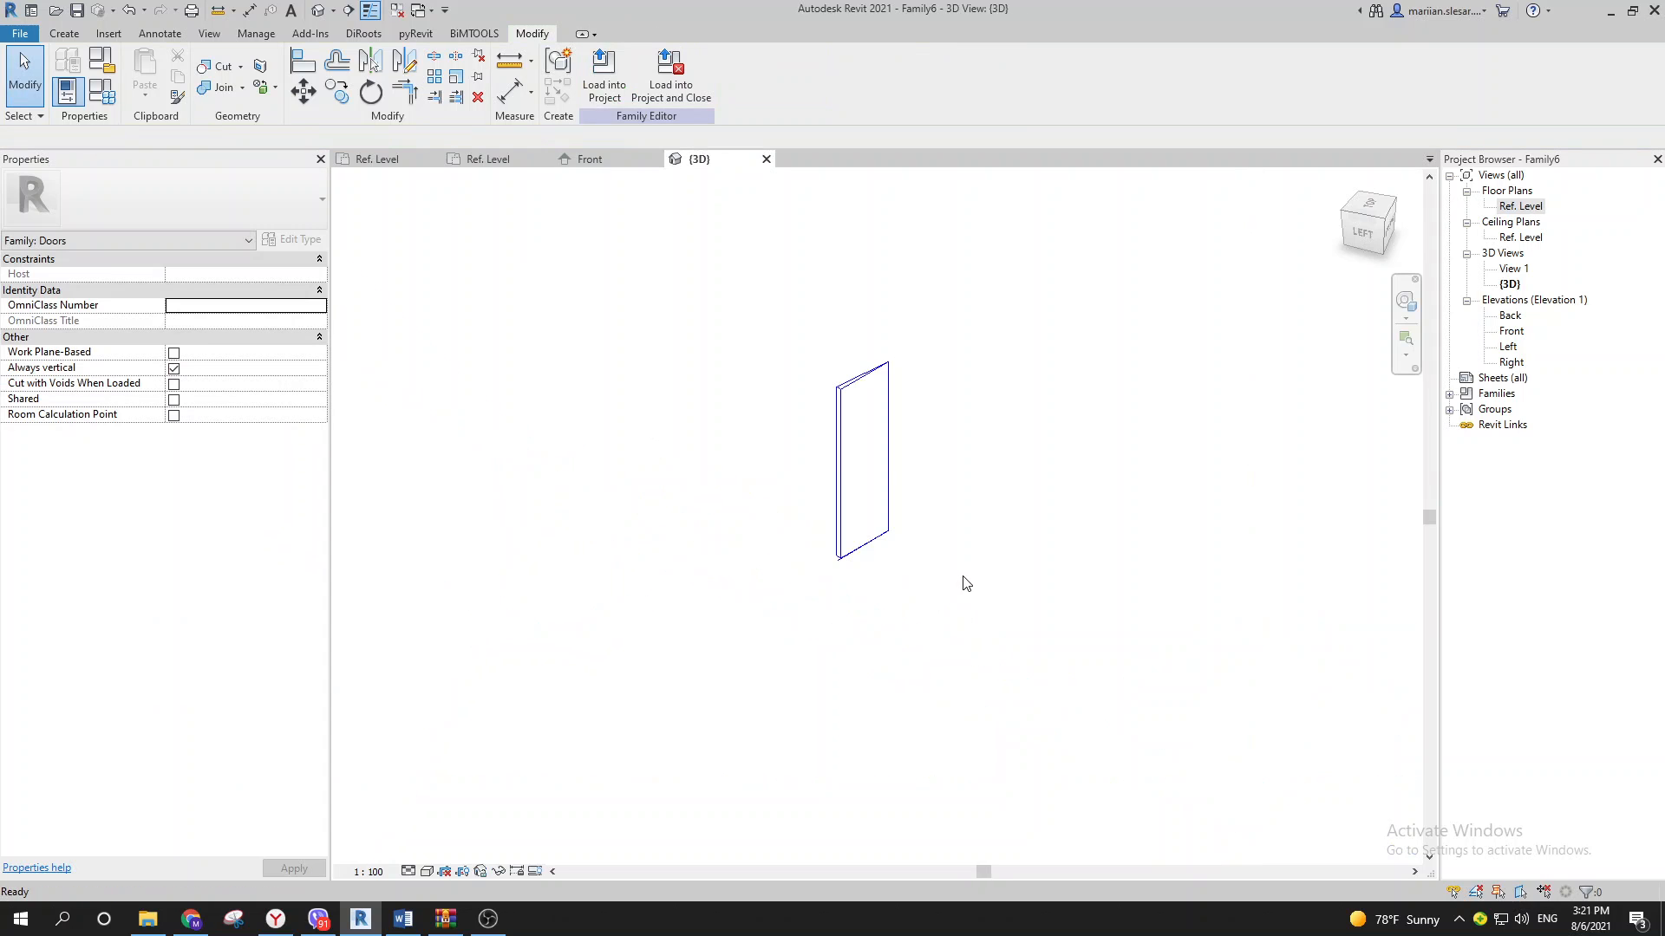
scroll(964, 581, "down", 2)
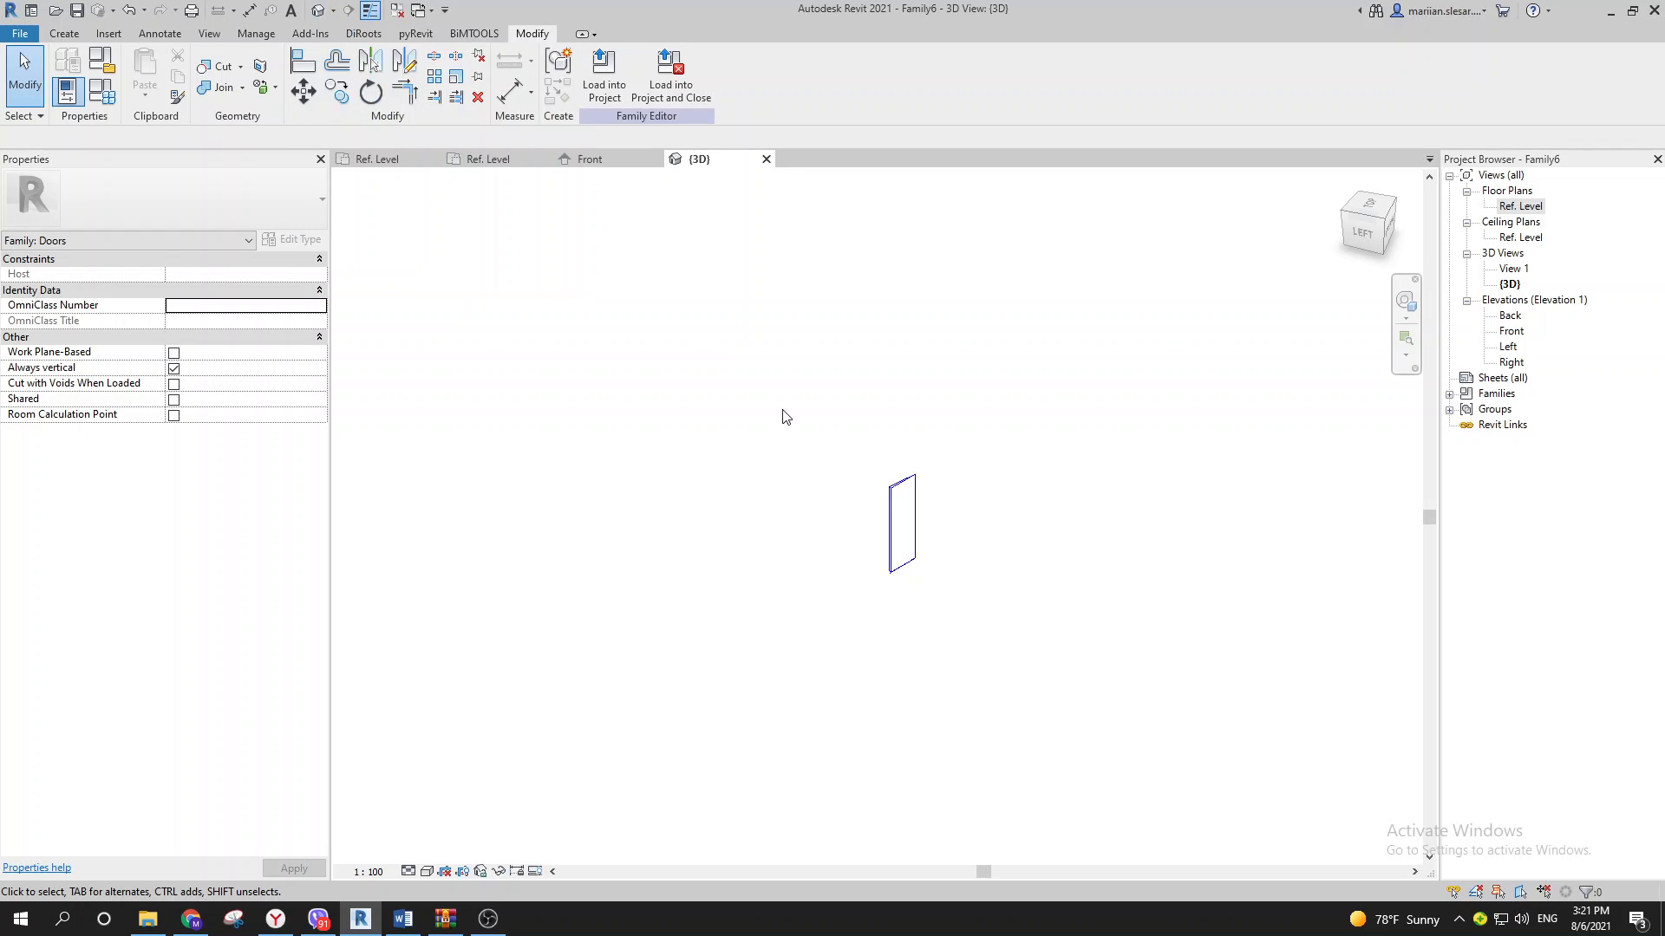
scroll(832, 539, "up", 5)
left_click(831, 519)
middle_click_drag(964, 565, 898, 568, "shift")
scroll(818, 487, "up", 2)
middle_click_drag(867, 676, 831, 749)
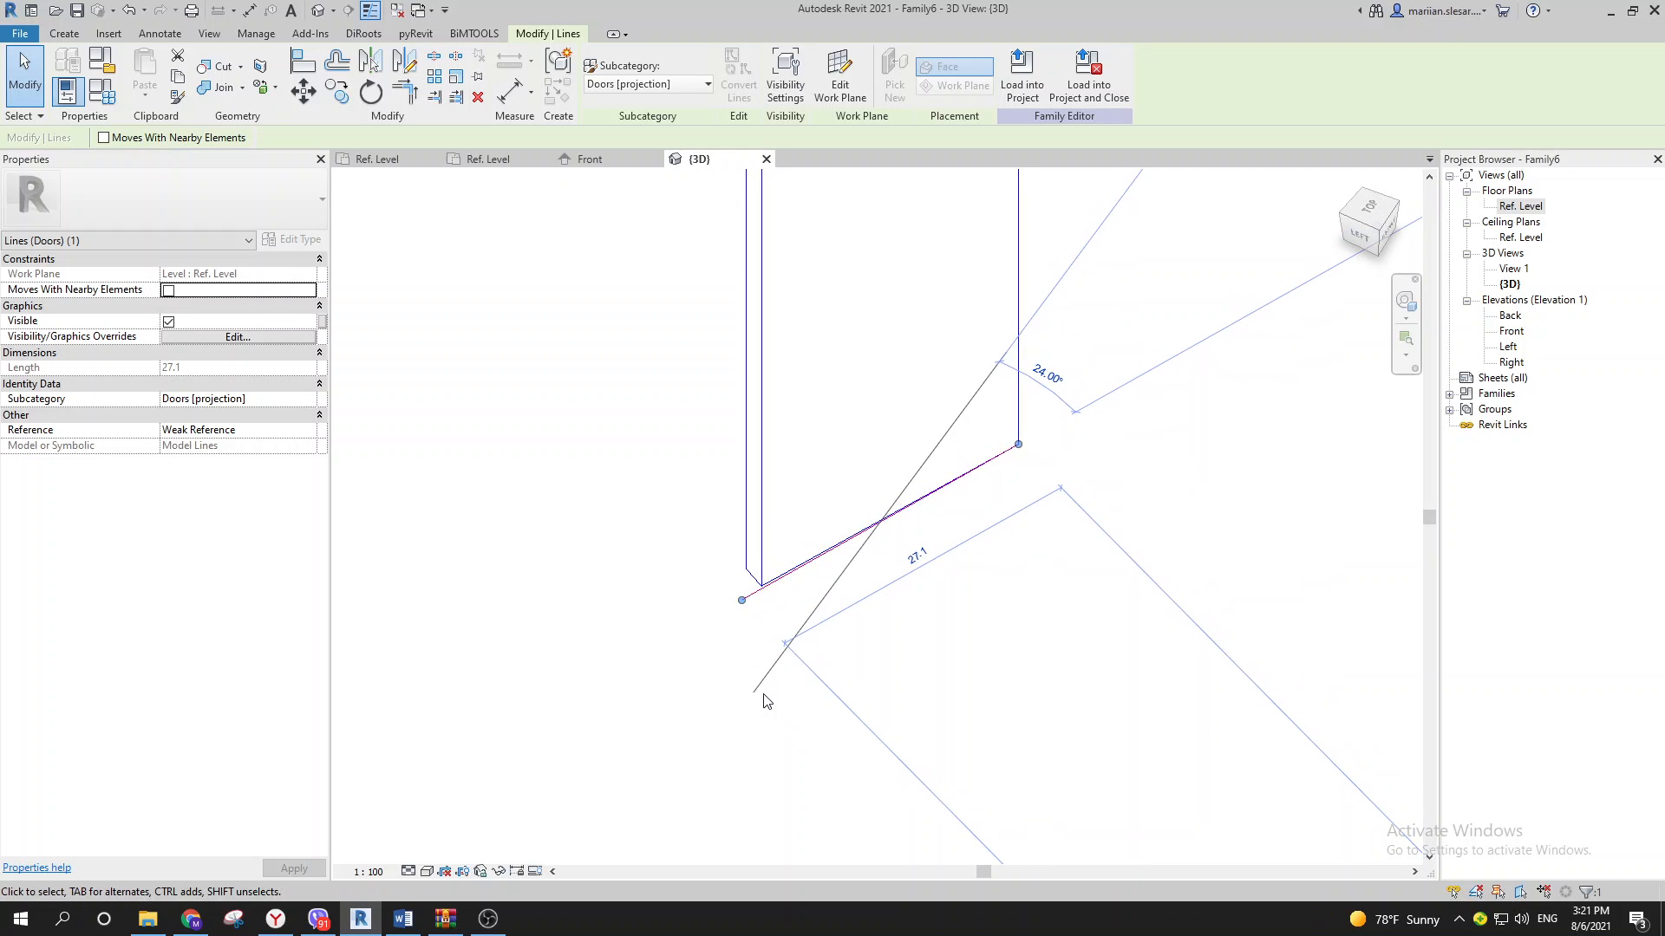
middle_click_drag(763, 694, 719, 768)
scroll(780, 480, "down", 2)
middle_click_drag(796, 382, 721, 567)
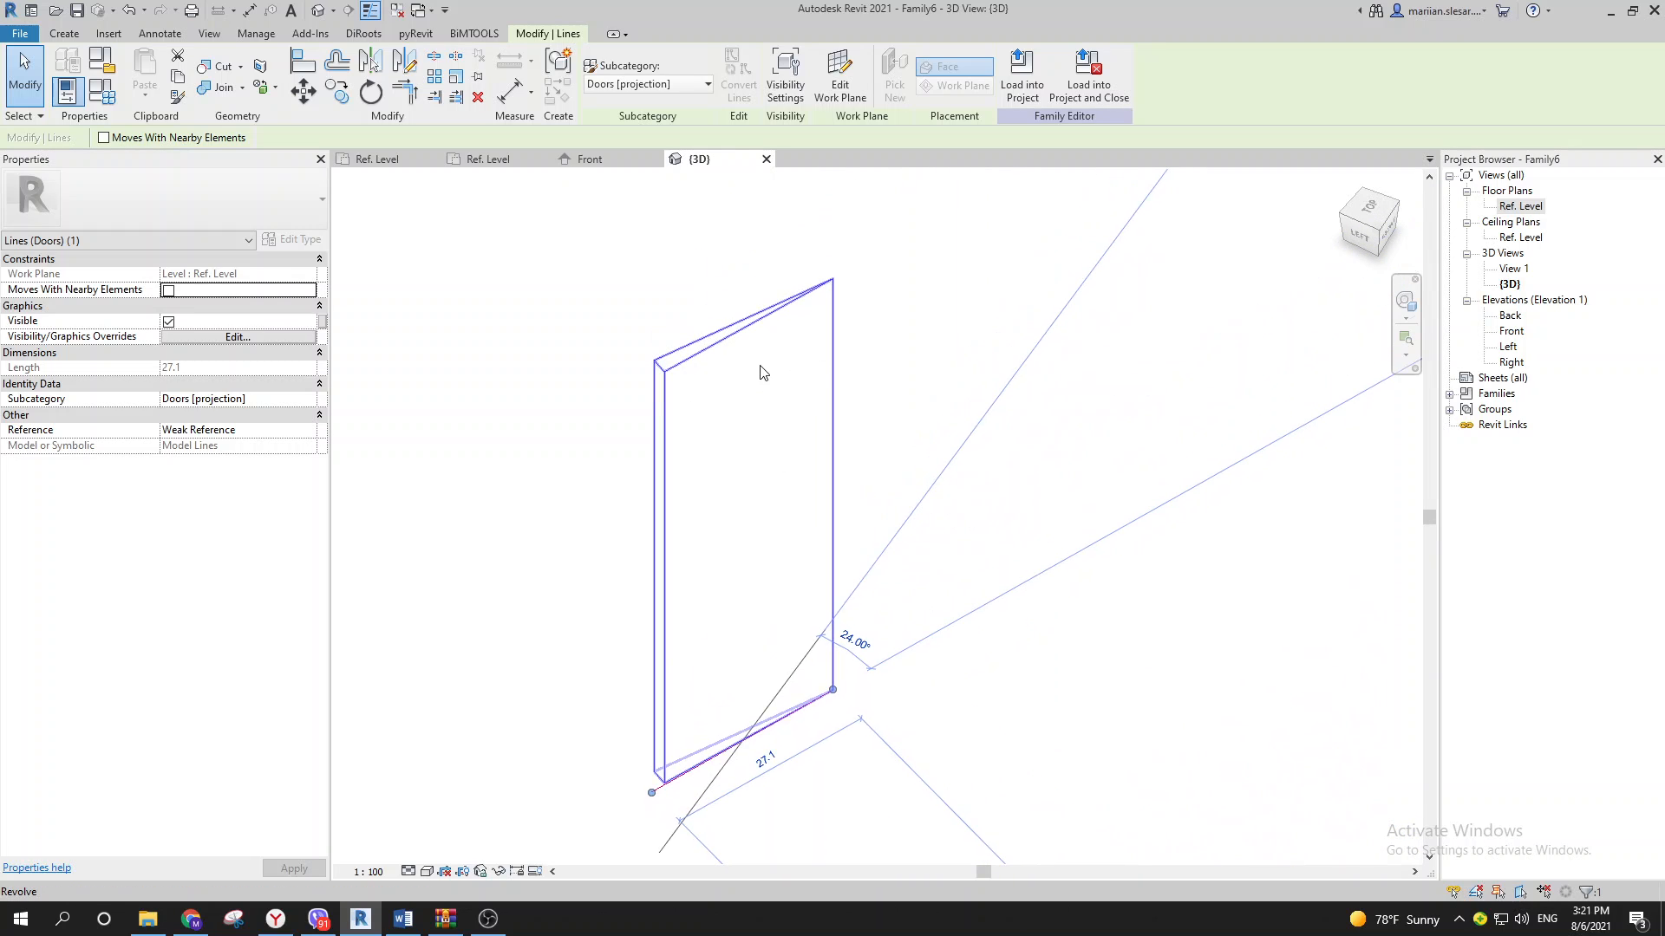
scroll(760, 373, "down", 2)
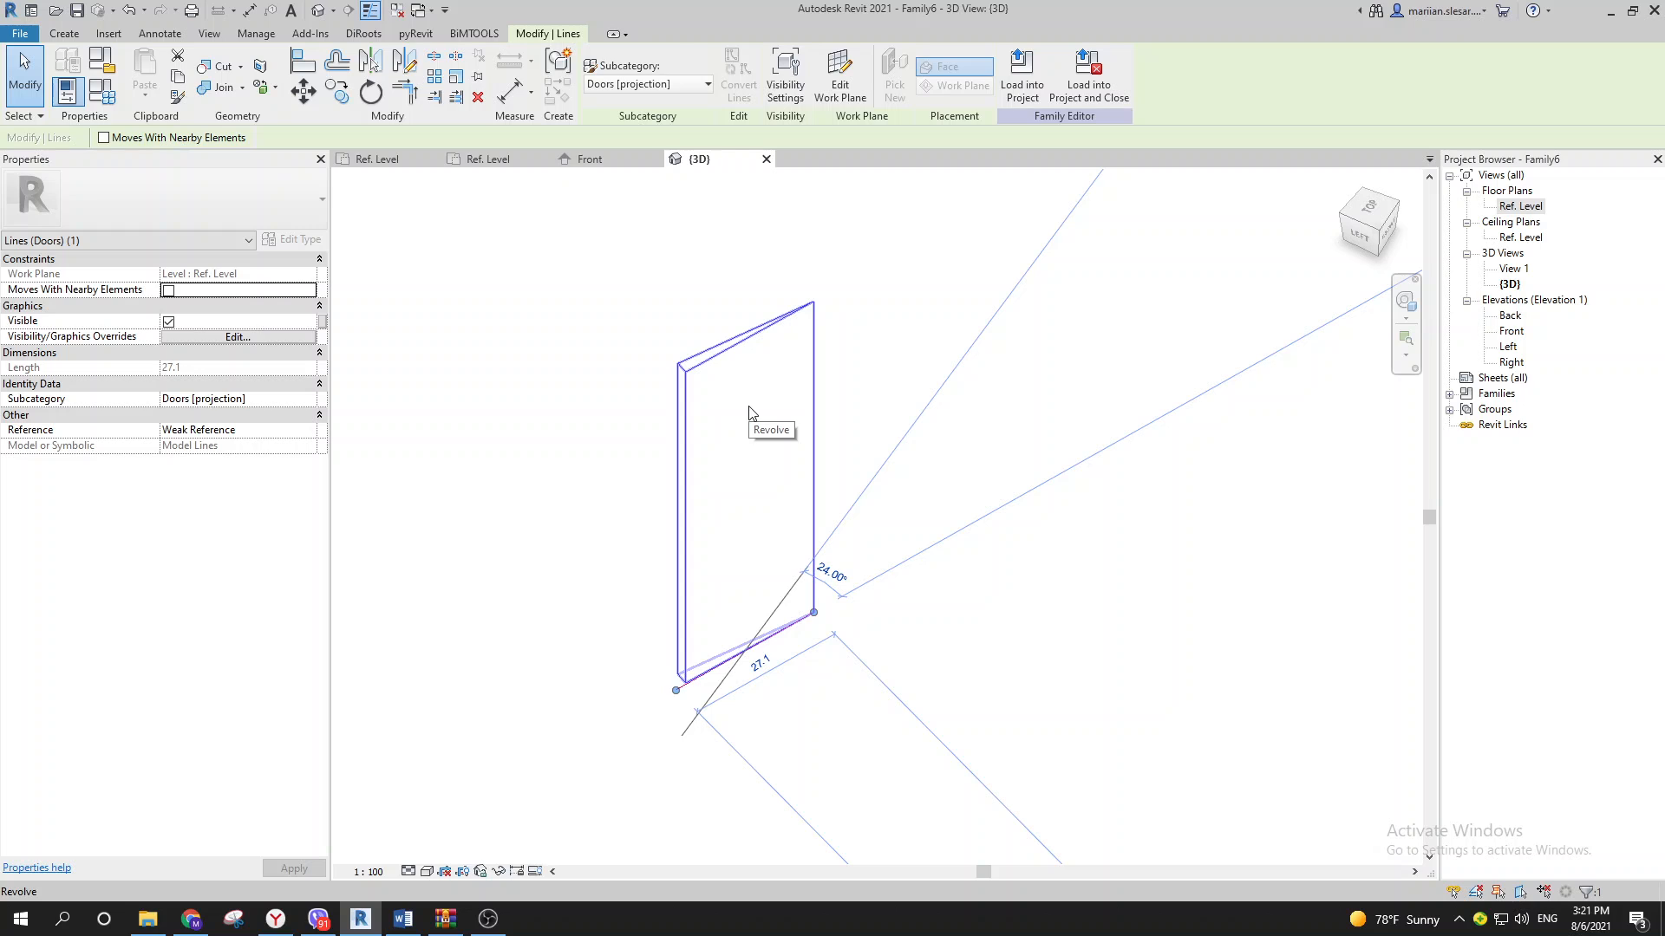
key("Escape")
scroll(748, 405, "up", 1)
middle_click_drag(787, 460, 819, 399)
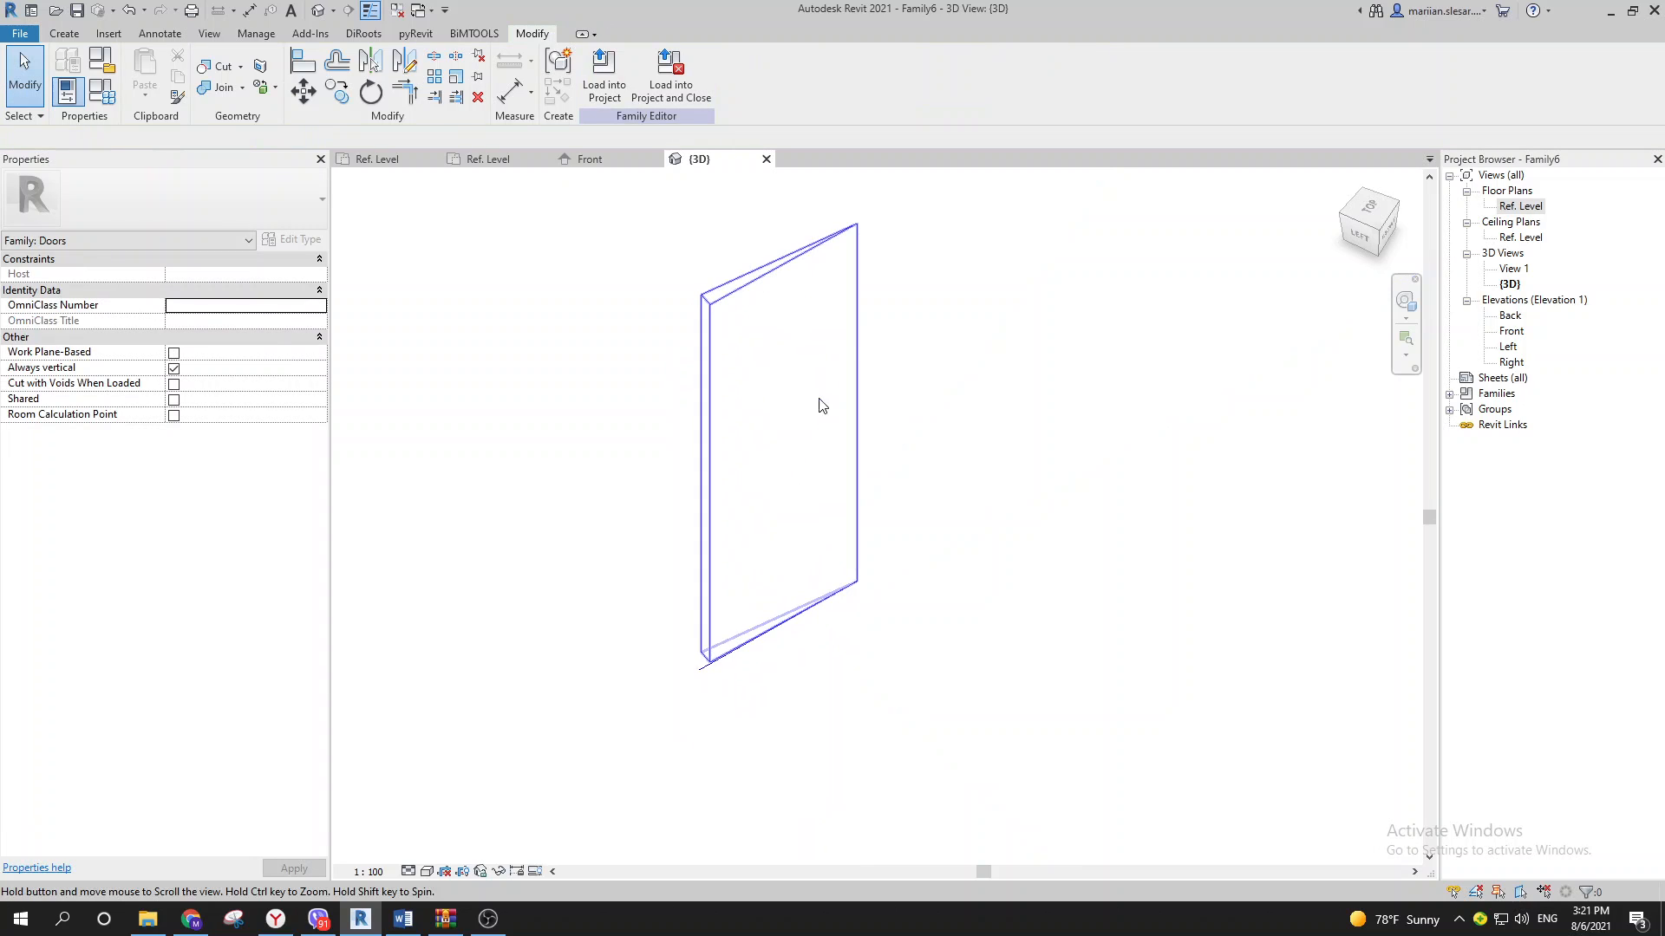
Step: Set the work plane to the bottom face of the revolve by picking it in the 3D view
left_click(64, 33)
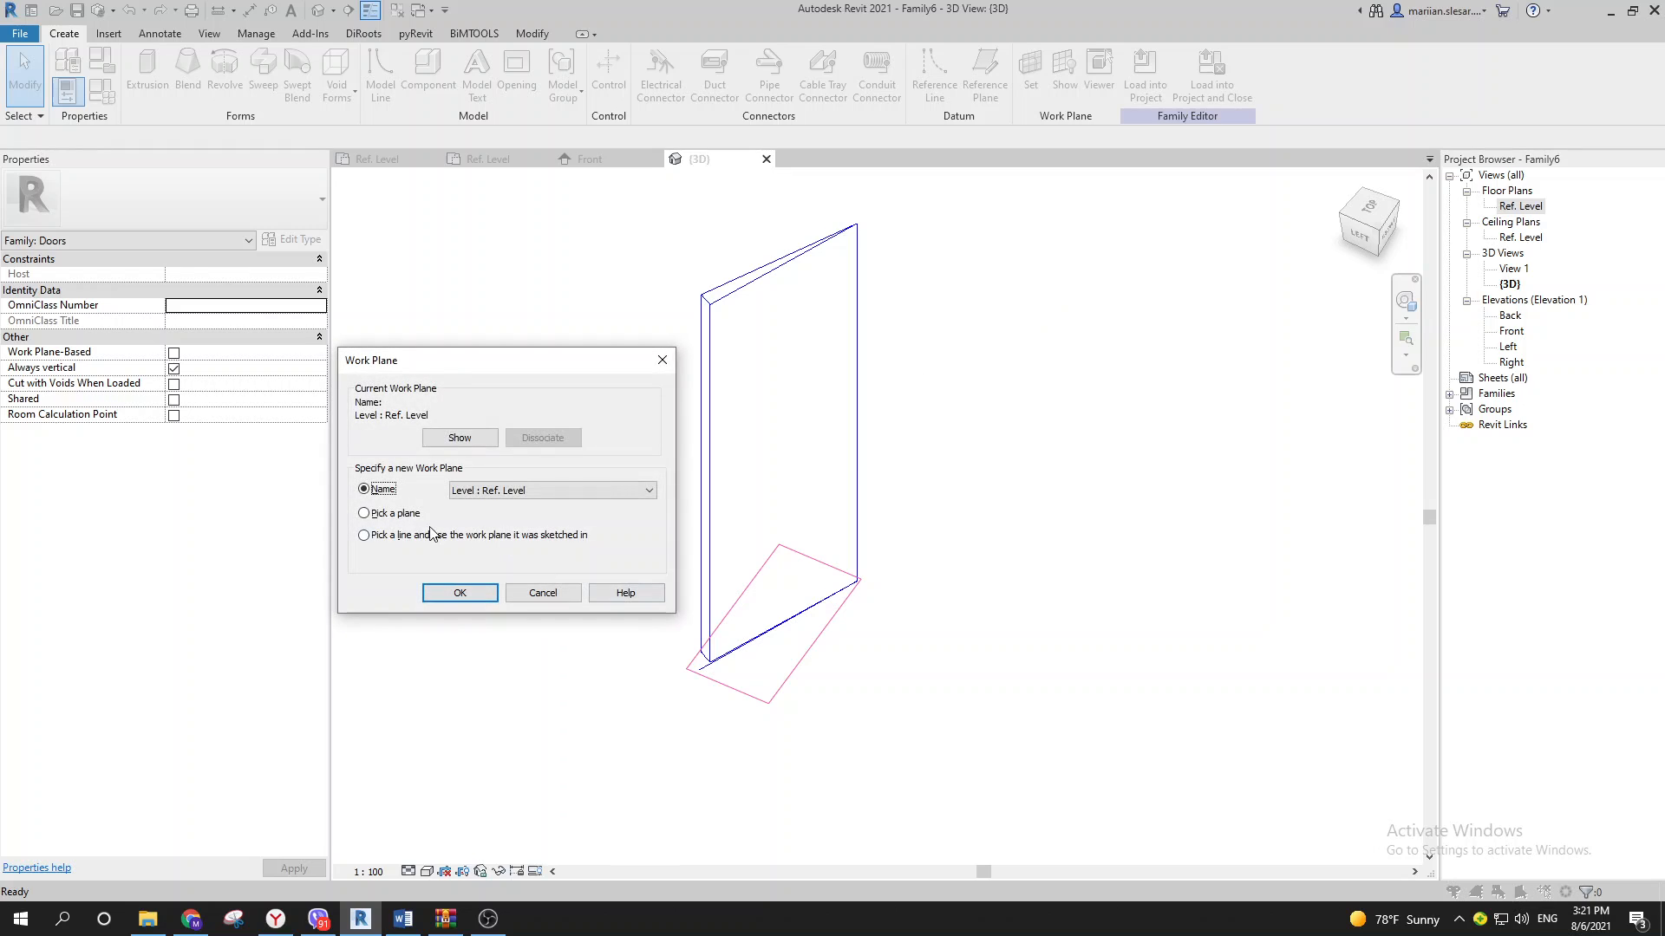
left_click(460, 594)
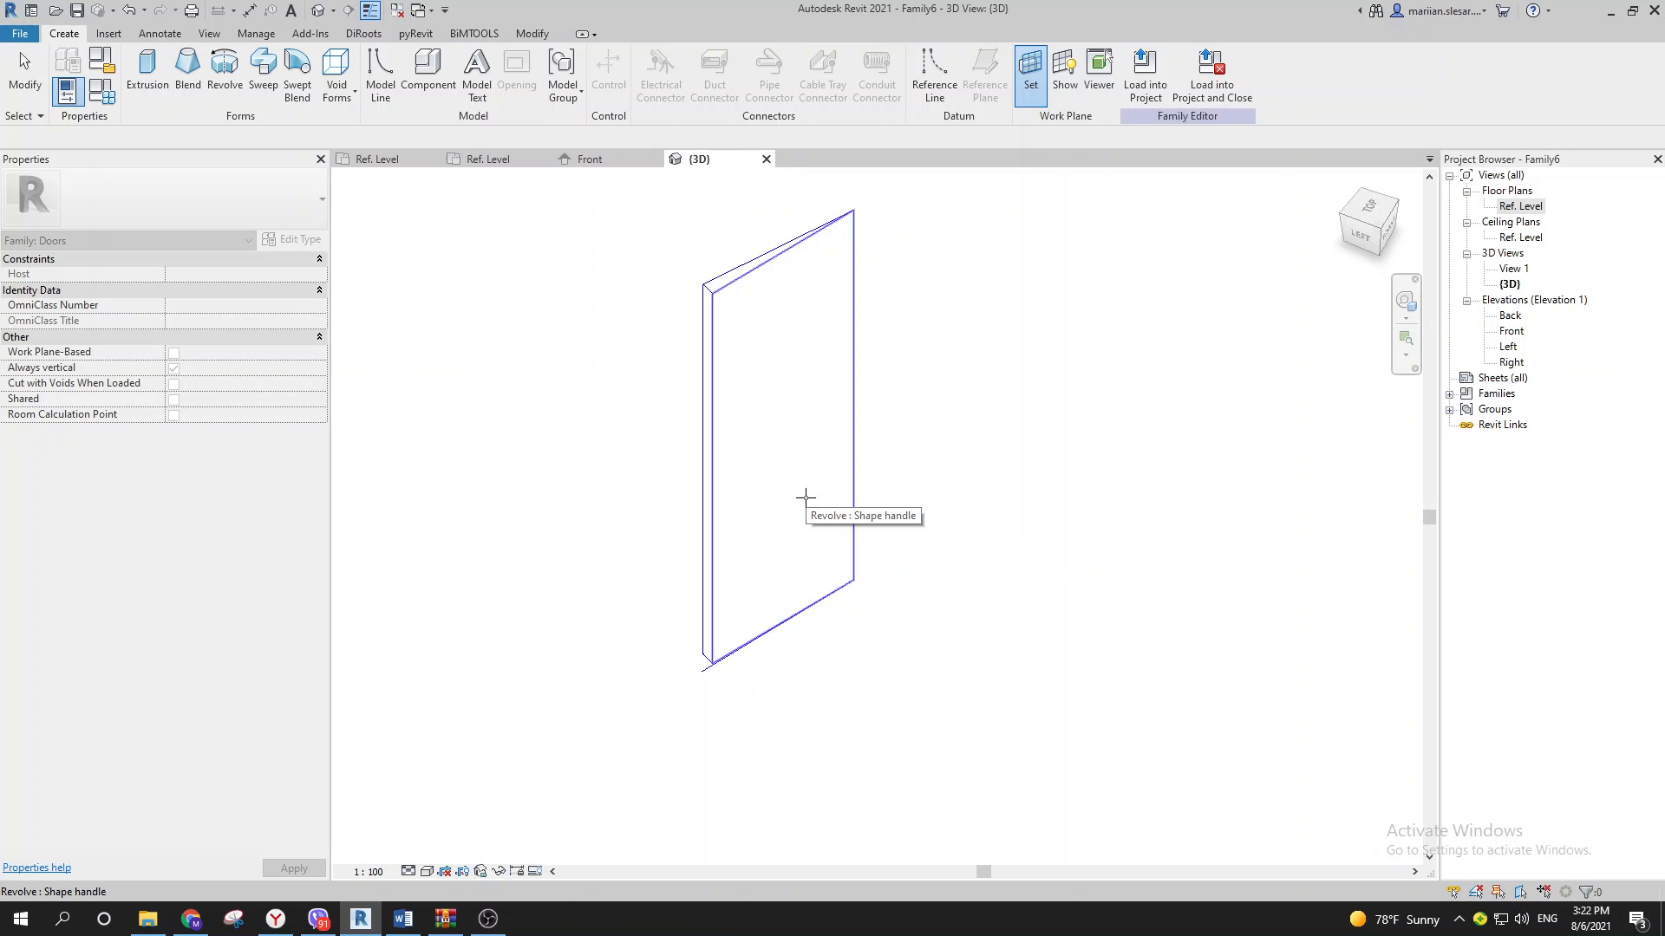
middle_click_drag(705, 661, 745, 599, "shift")
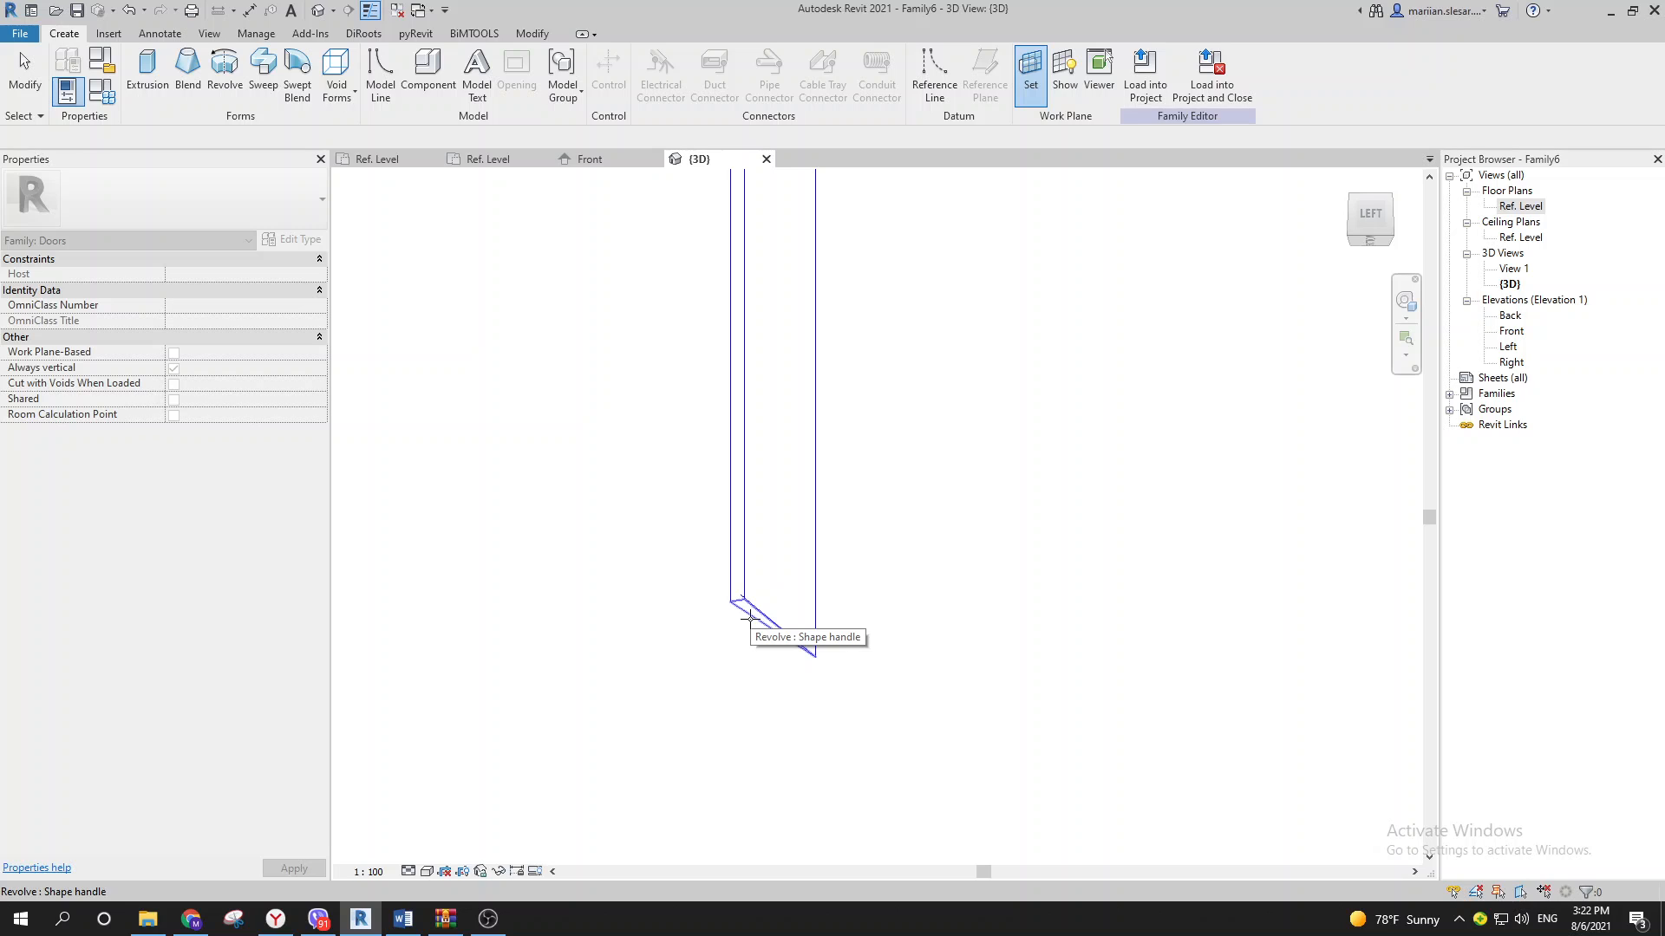
middle_click_drag(762, 632, 971, 486, "shift")
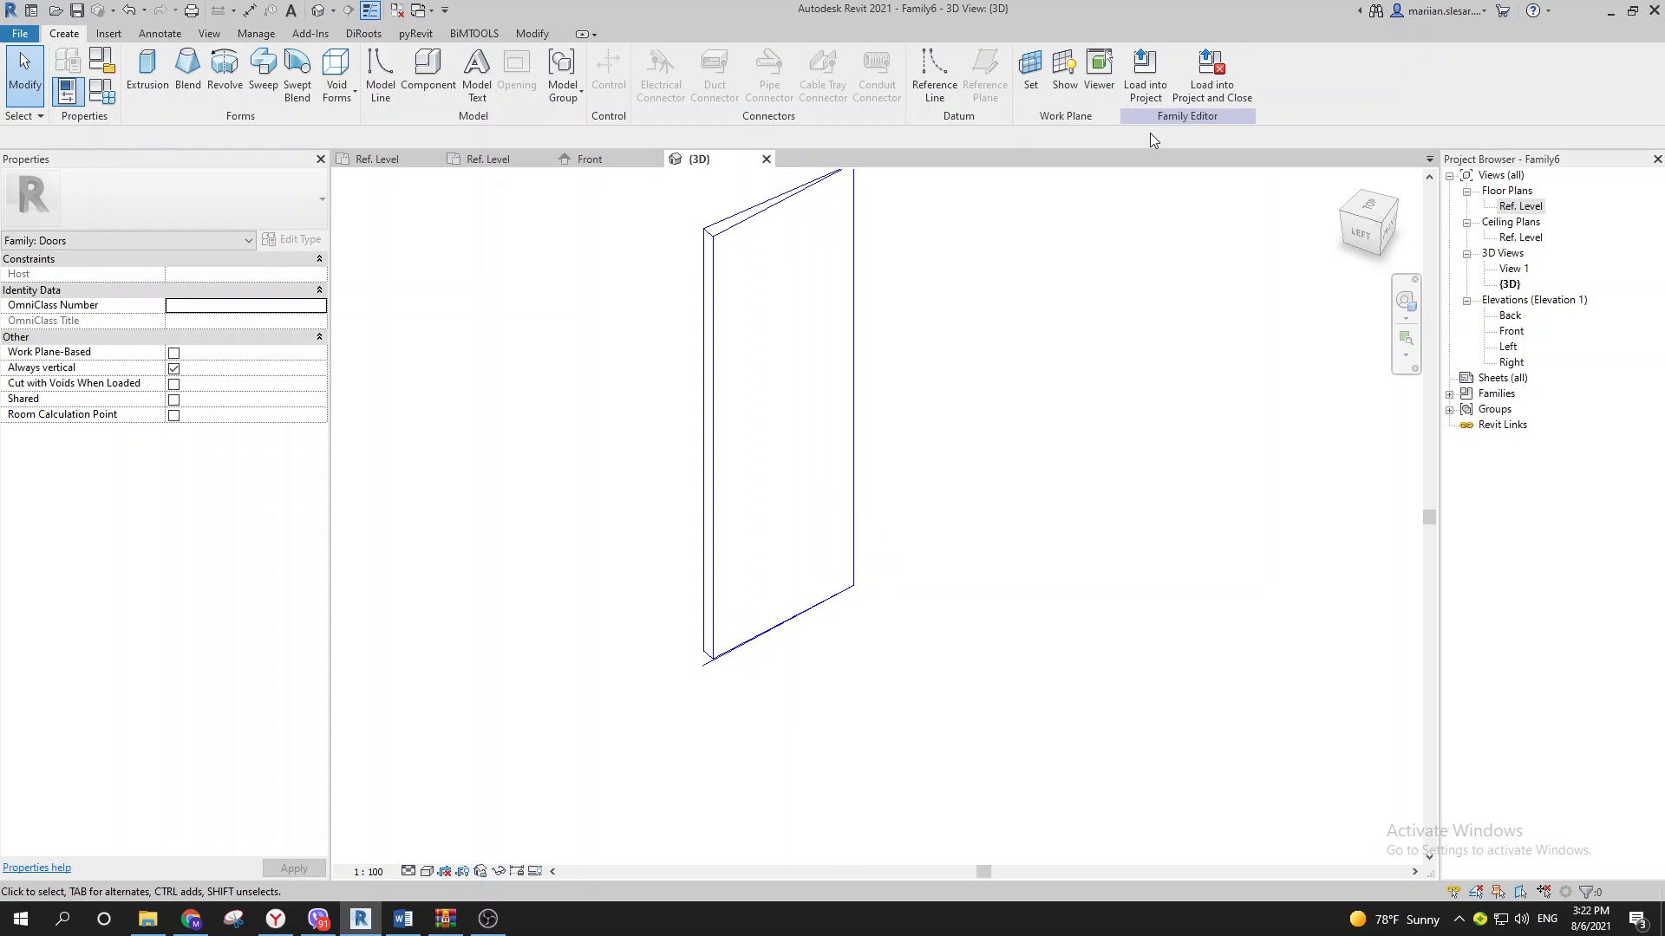
Step: Place a locked reference line along the revolve's lower edge and extend its outer end past the arc to about 28.3 mm overall length
left_click(935, 84)
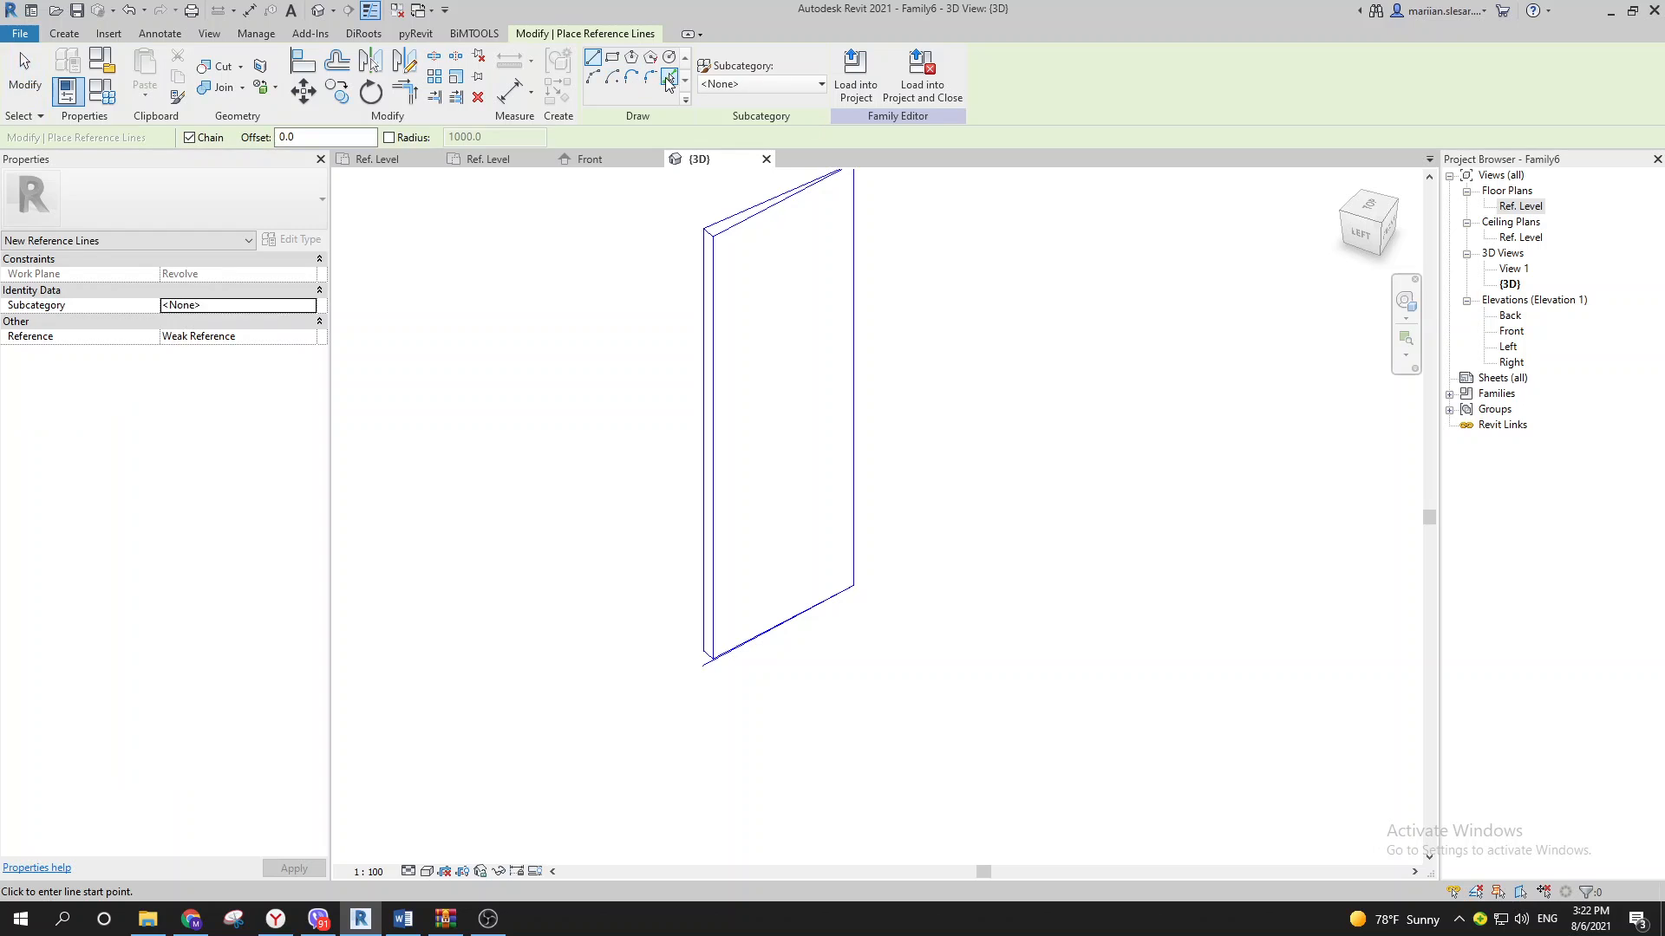
left_click(795, 614)
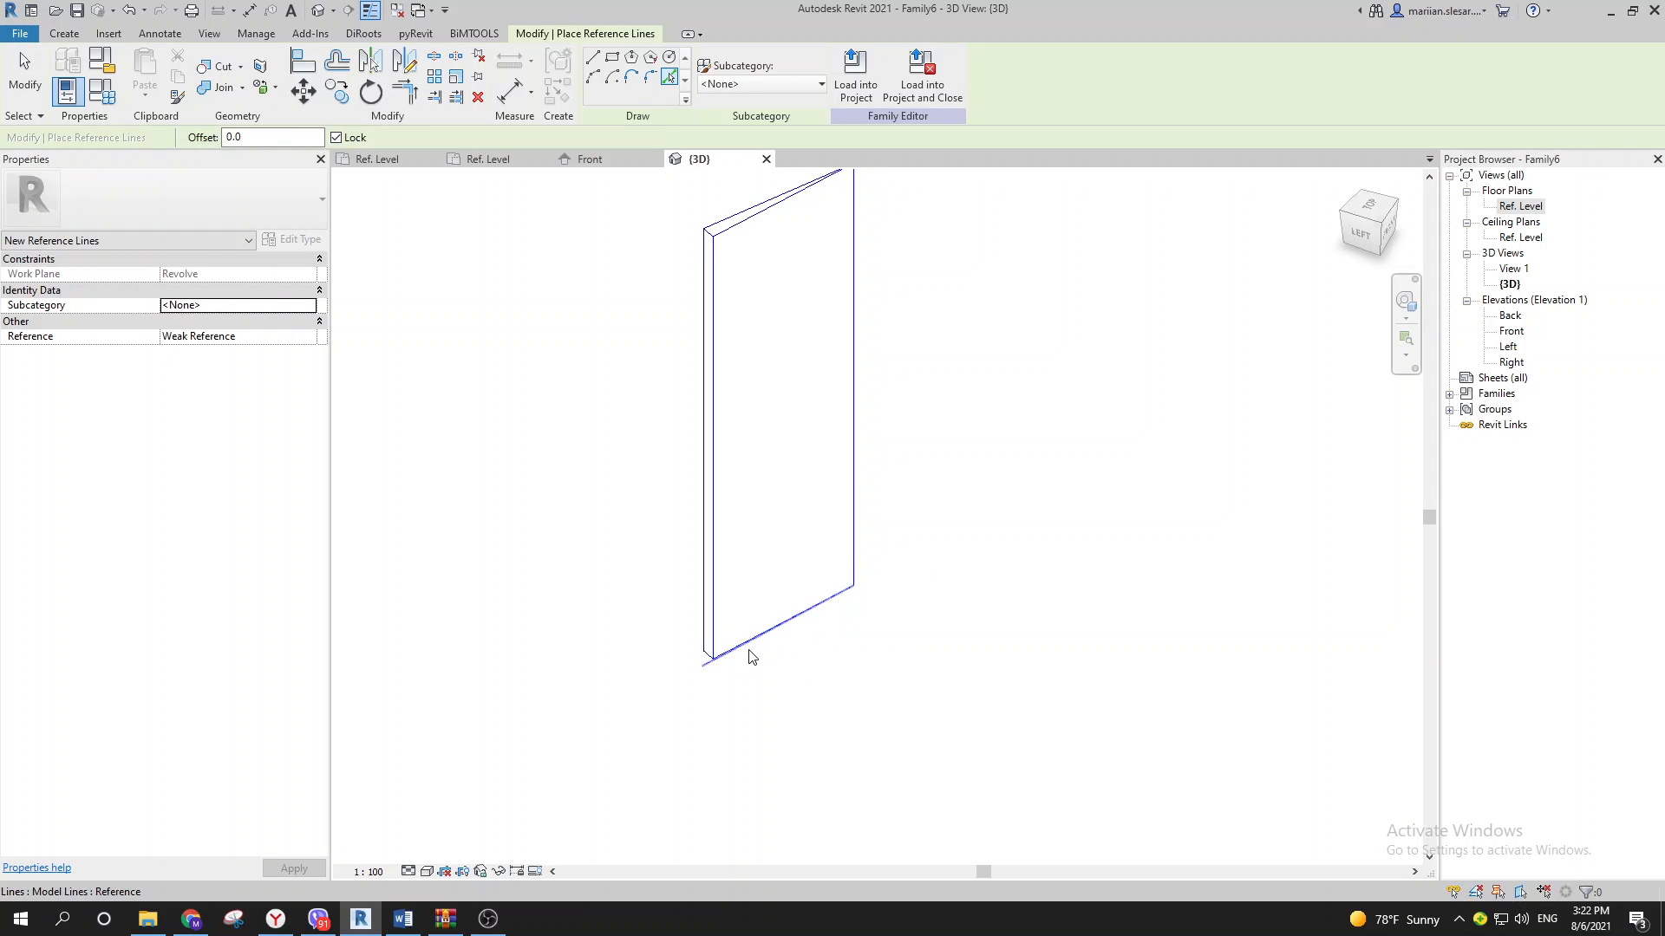
key("Escape")
scroll(717, 662, "up", 5)
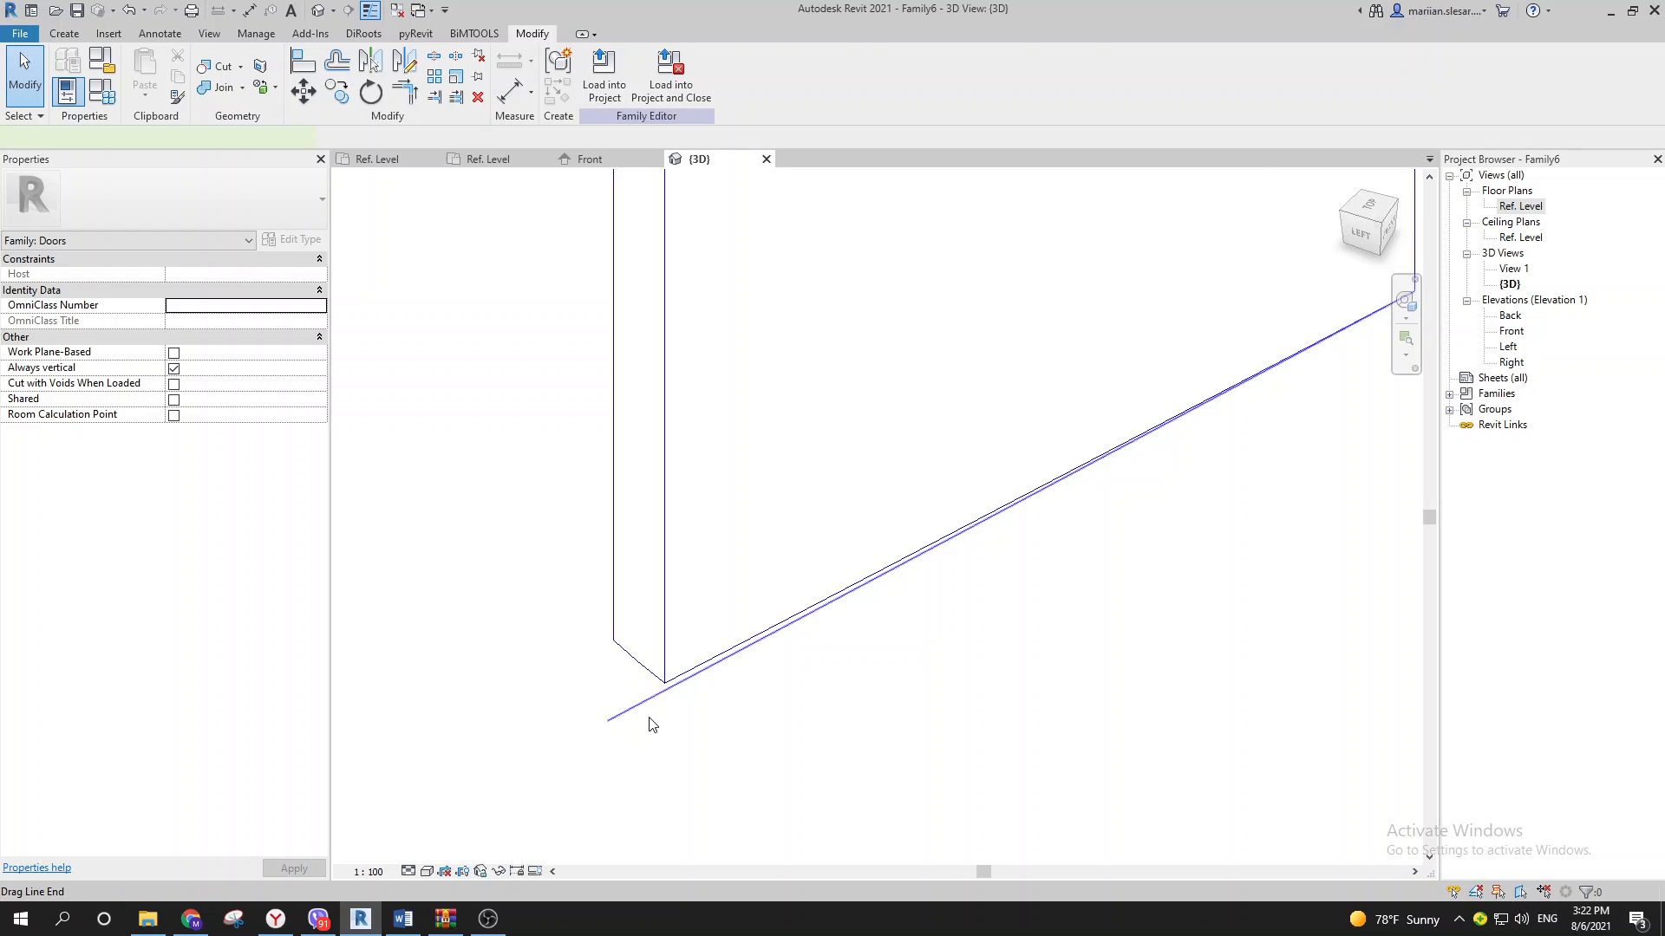
left_click(664, 686)
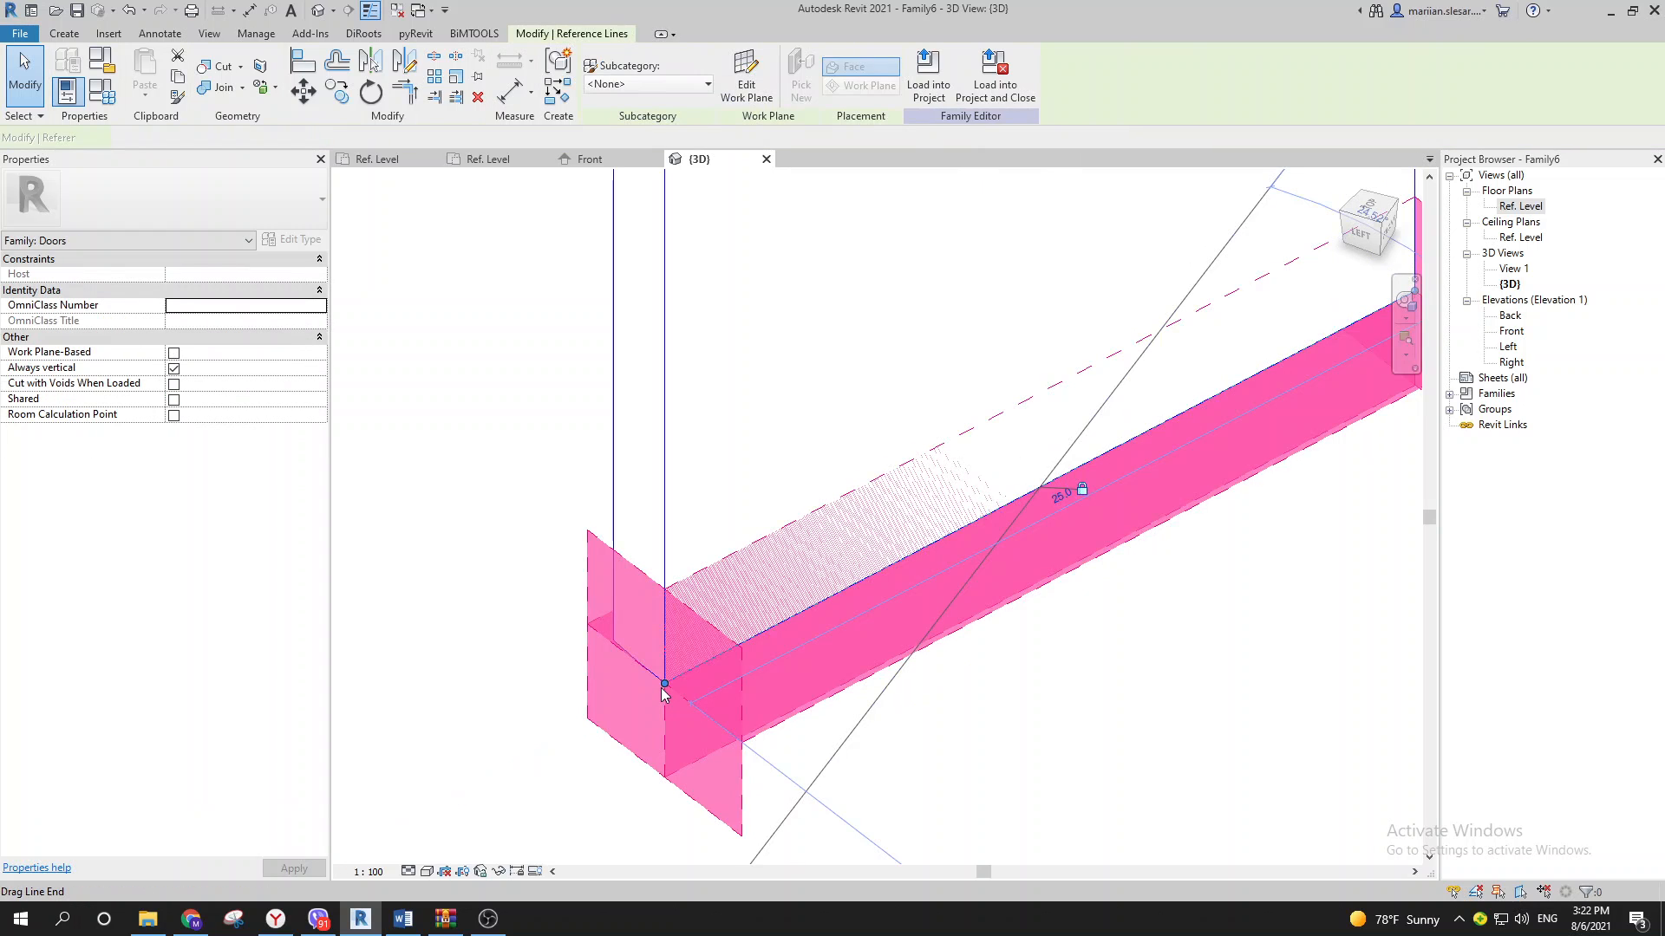
left_click_drag(664, 685, 565, 733)
left_click(829, 639)
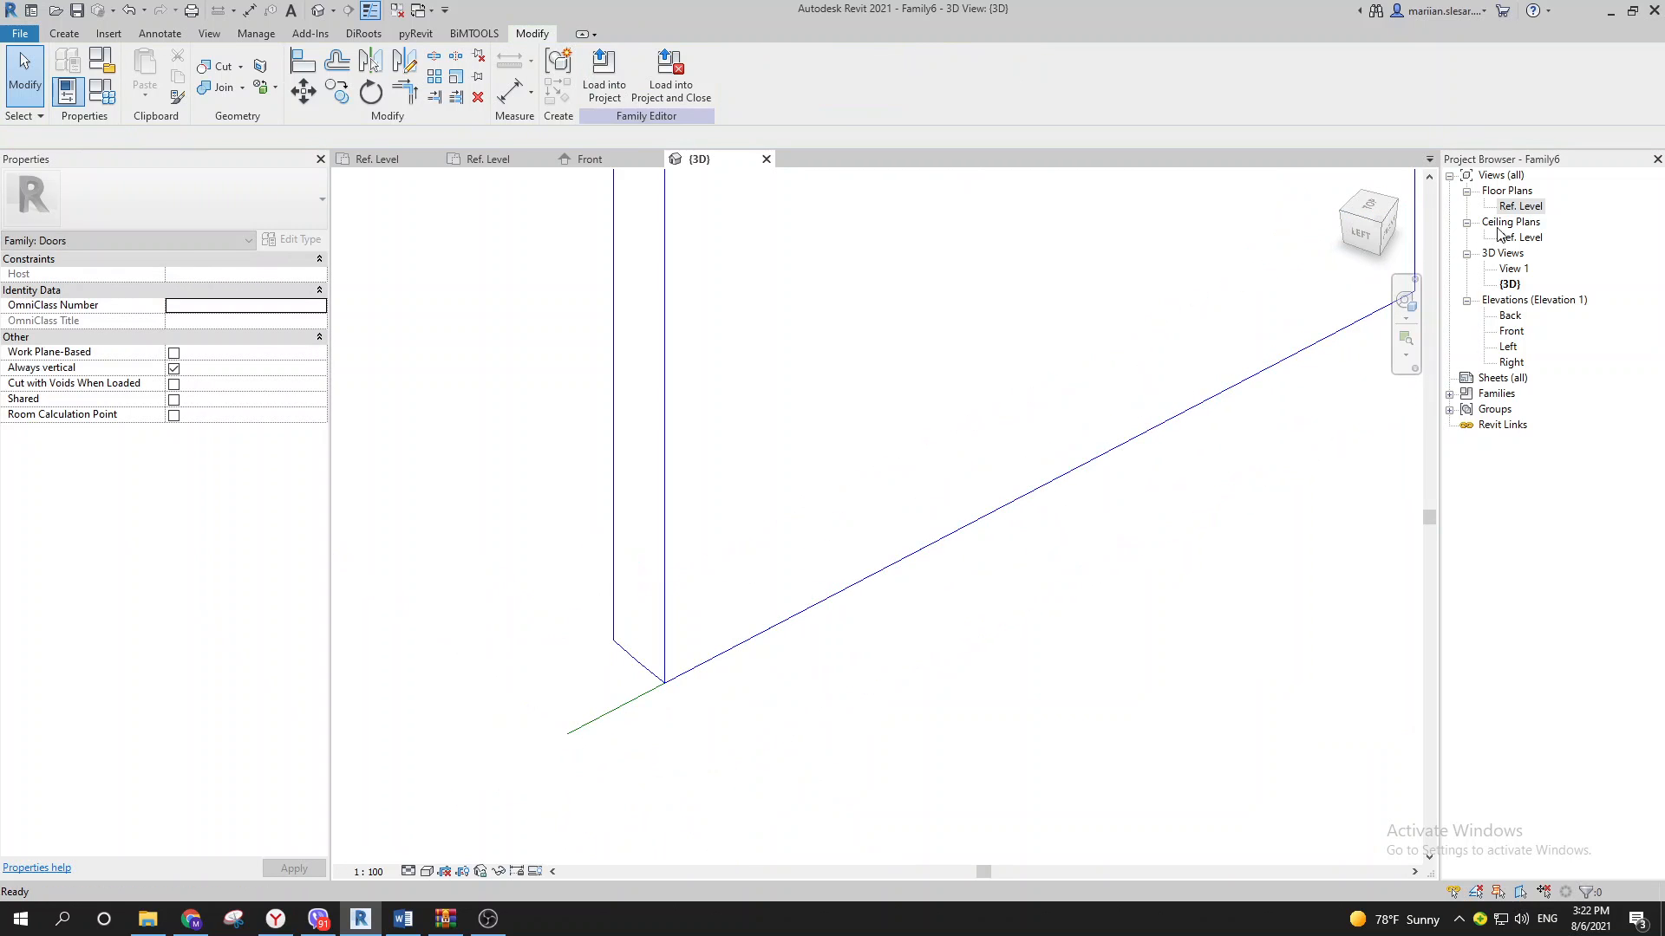
Step: Select the extended reference line in 3D and examine the reference planes it provides along its length and at its ends
scroll(689, 706, "down", 2)
left_click(617, 724)
middle_click_drag(862, 762, 743, 745, "shift")
scroll(919, 738, "down", 2)
scroll(680, 734, "up", 2)
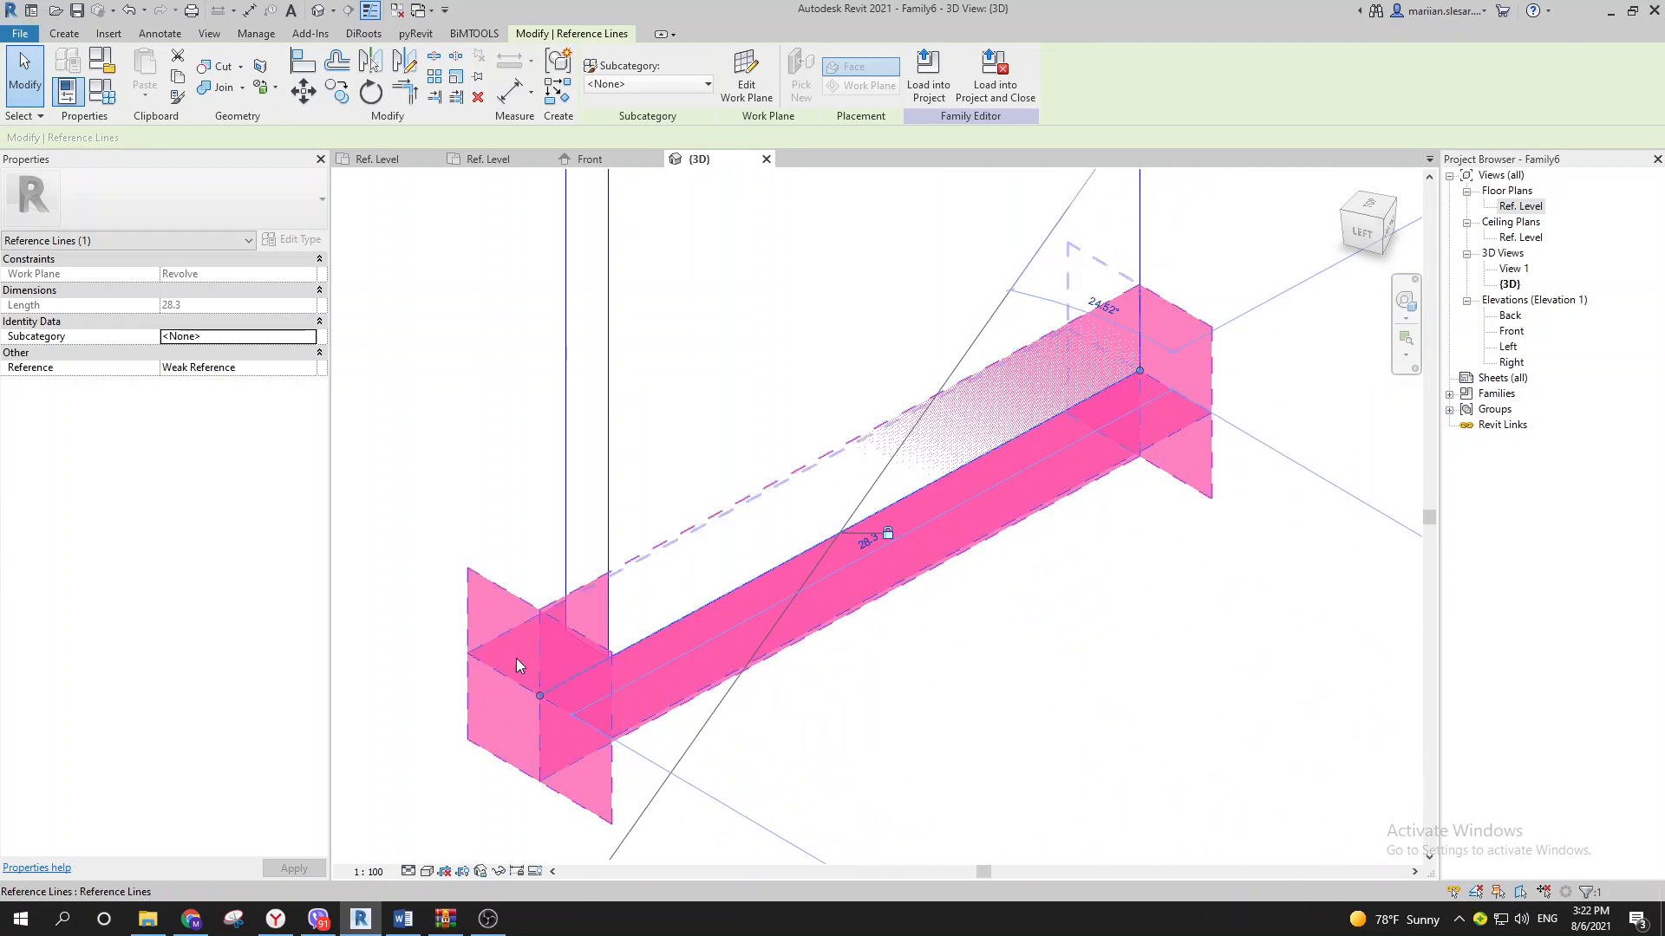
left_click(580, 706)
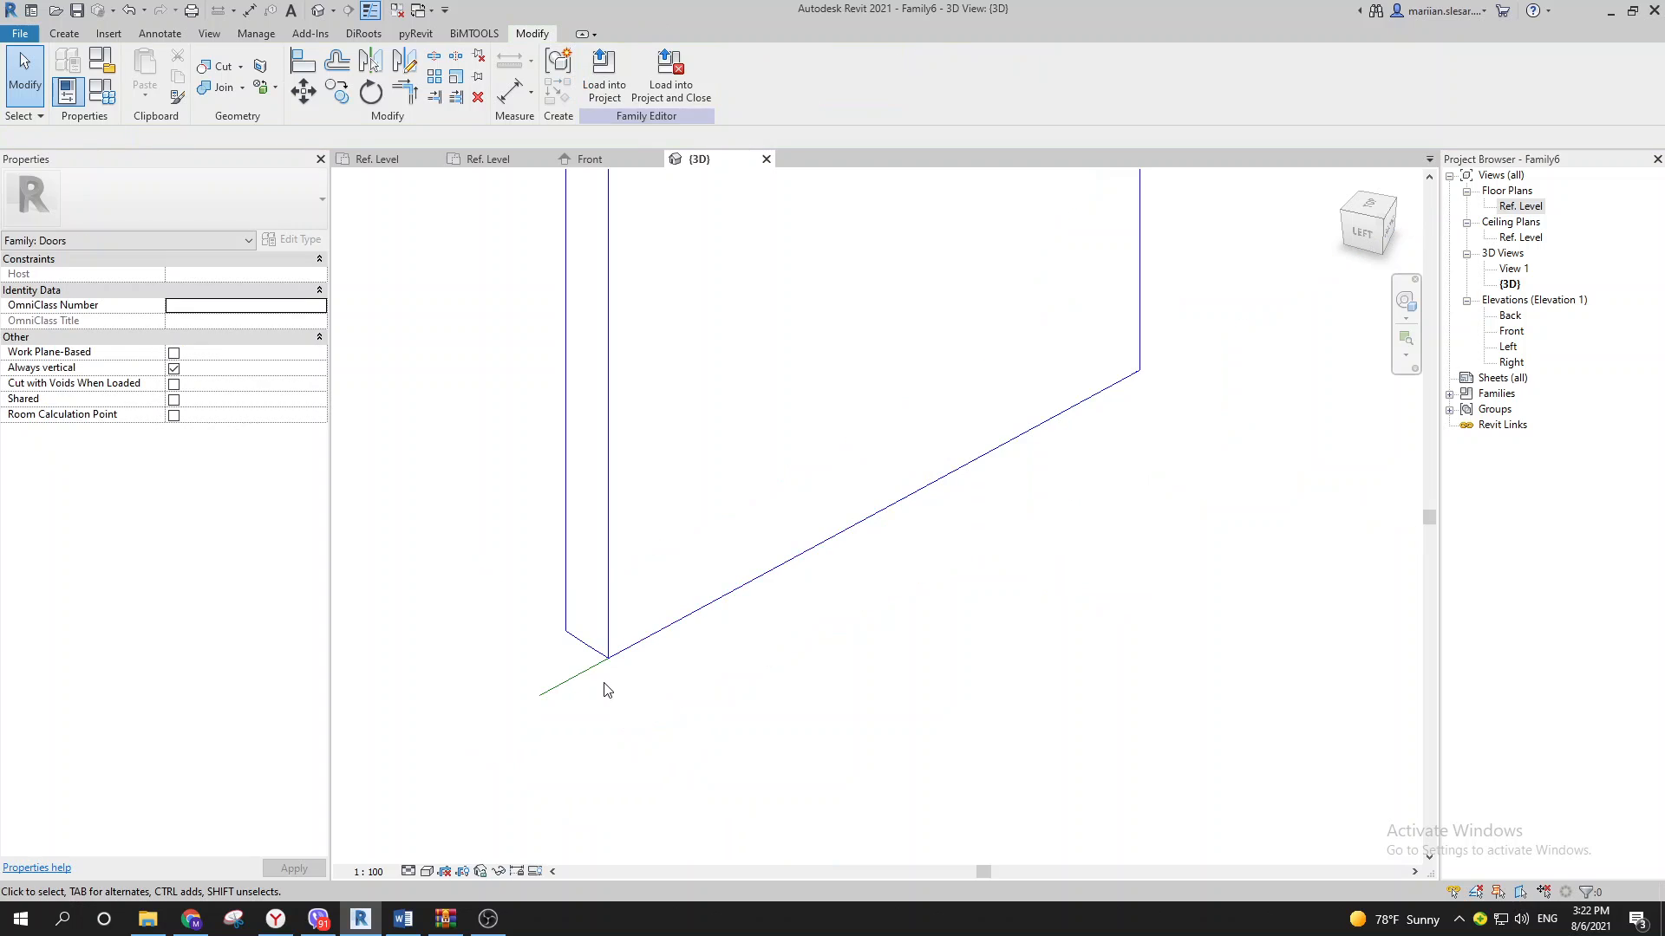
left_click(64, 33)
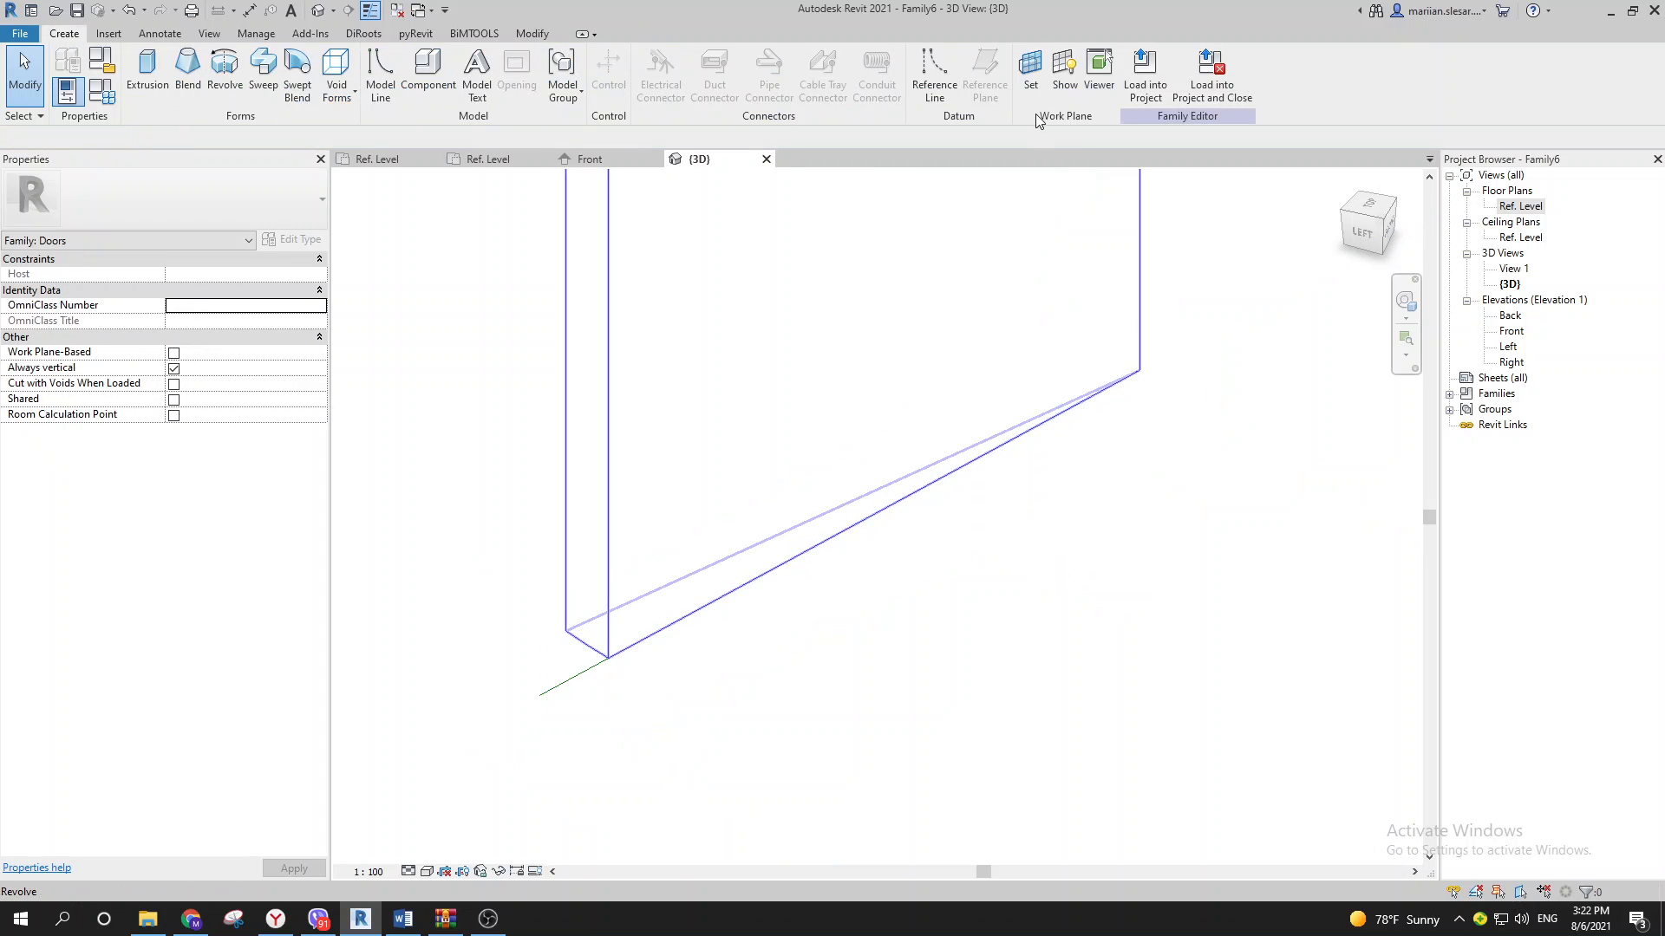
left_click(1030, 78)
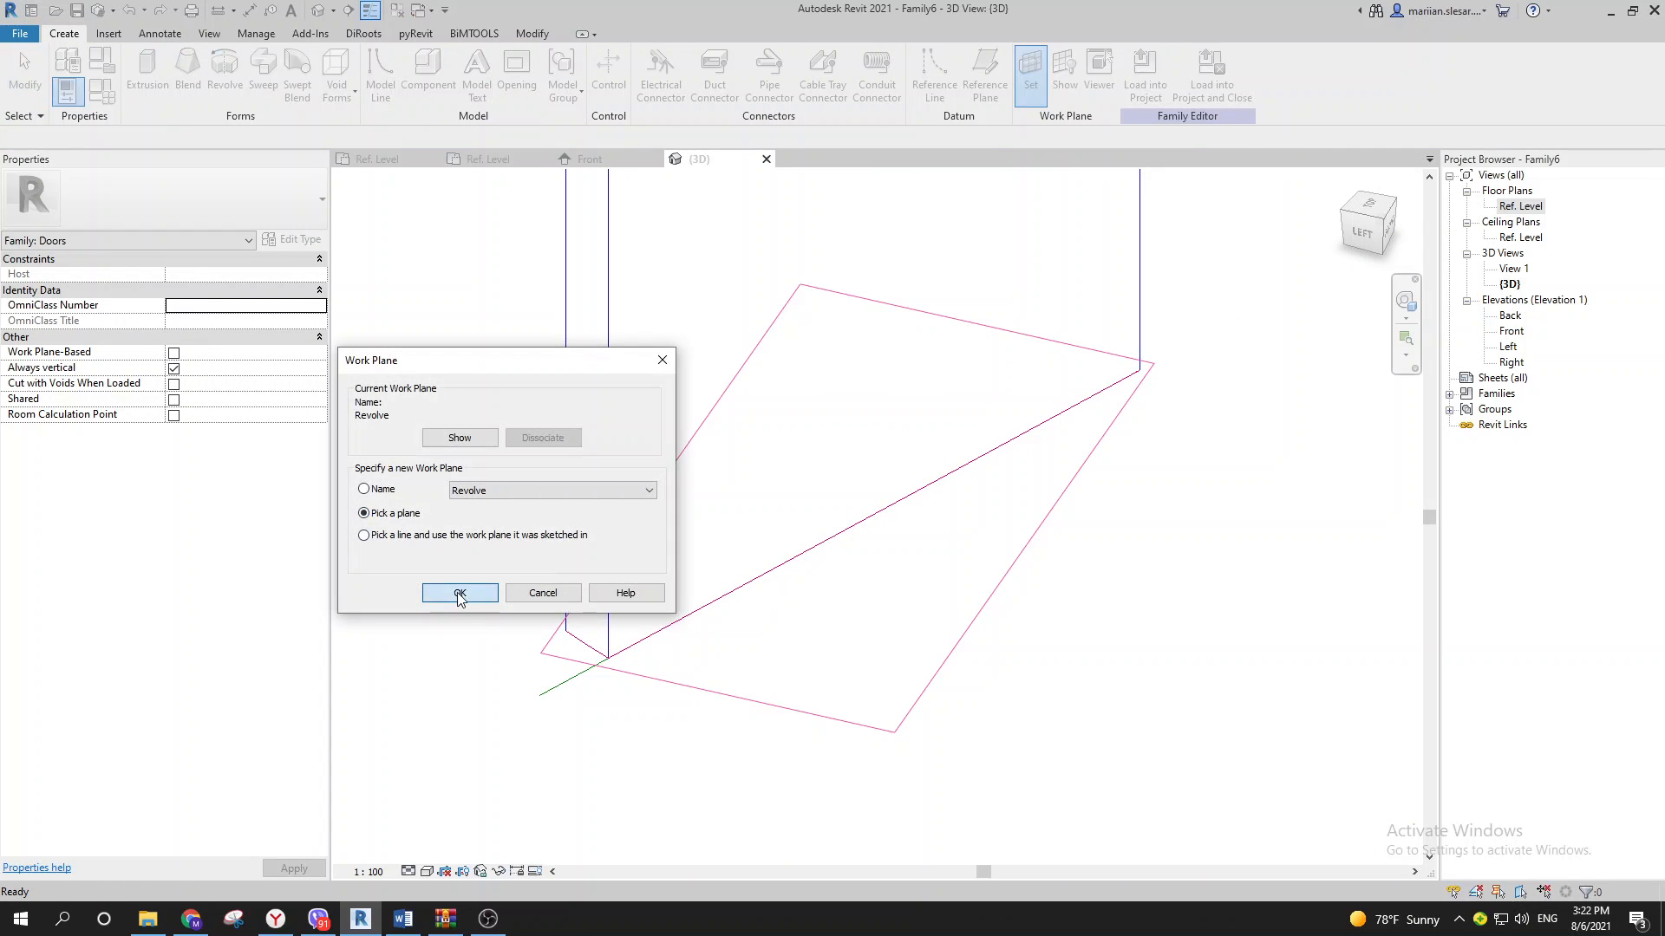
left_click(459, 593)
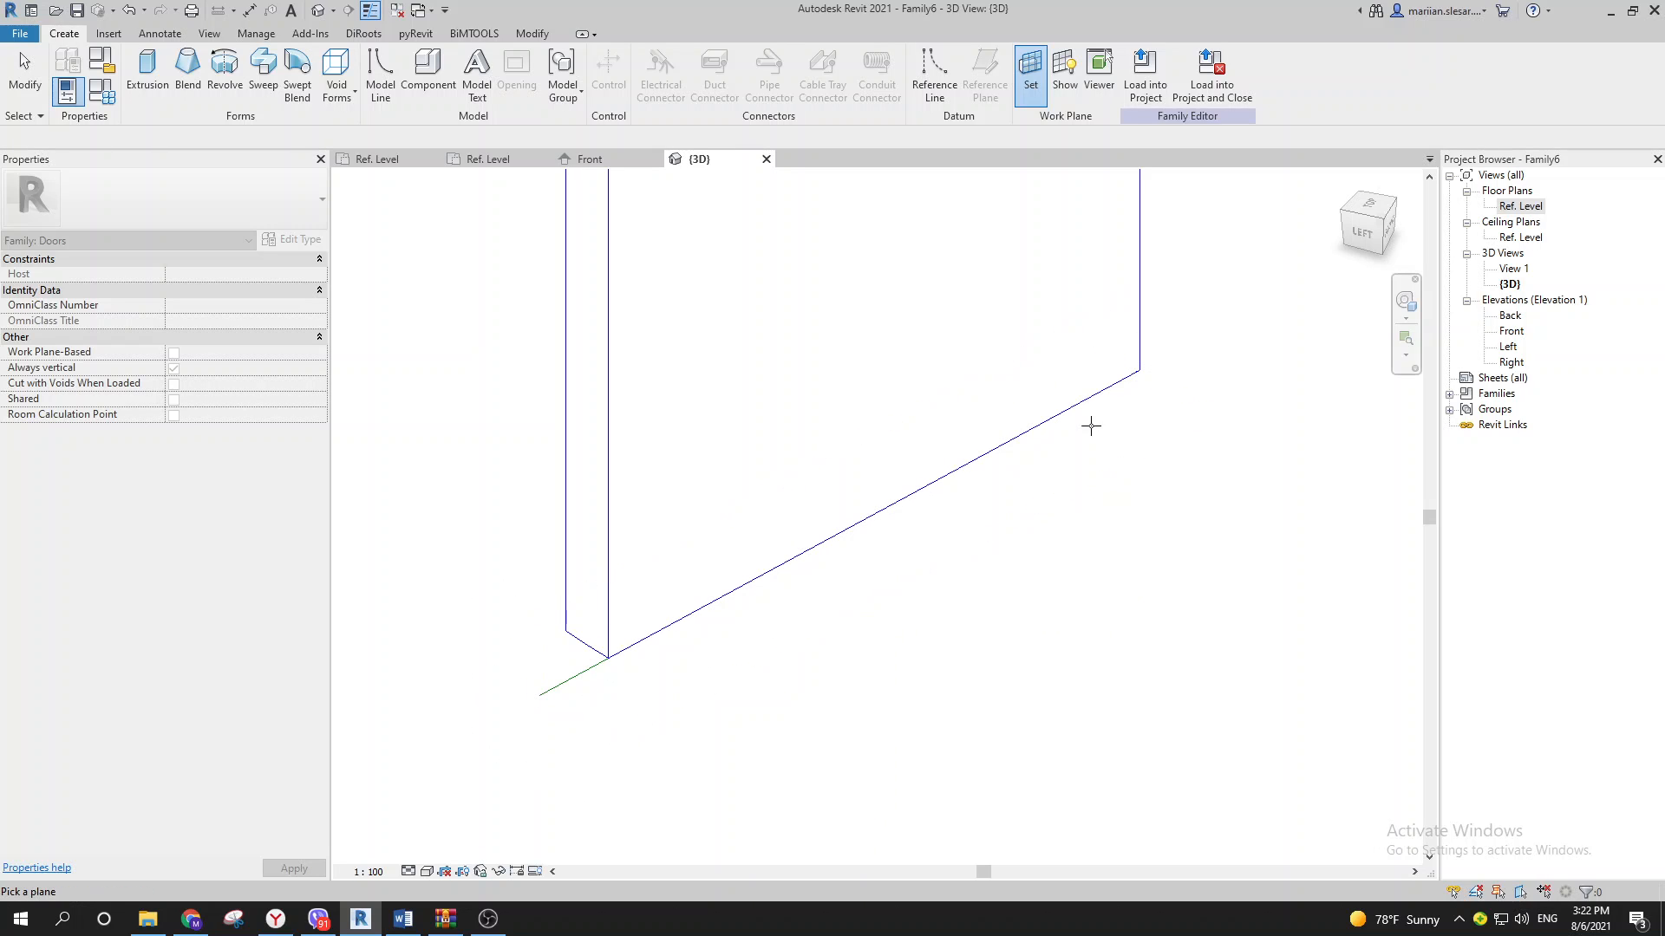
Step: Open the Ref. Level floor plan and flex the revolve with its shape handles to a Start Angle of about 47.8°
double_click(1524, 193)
double_click(1515, 193)
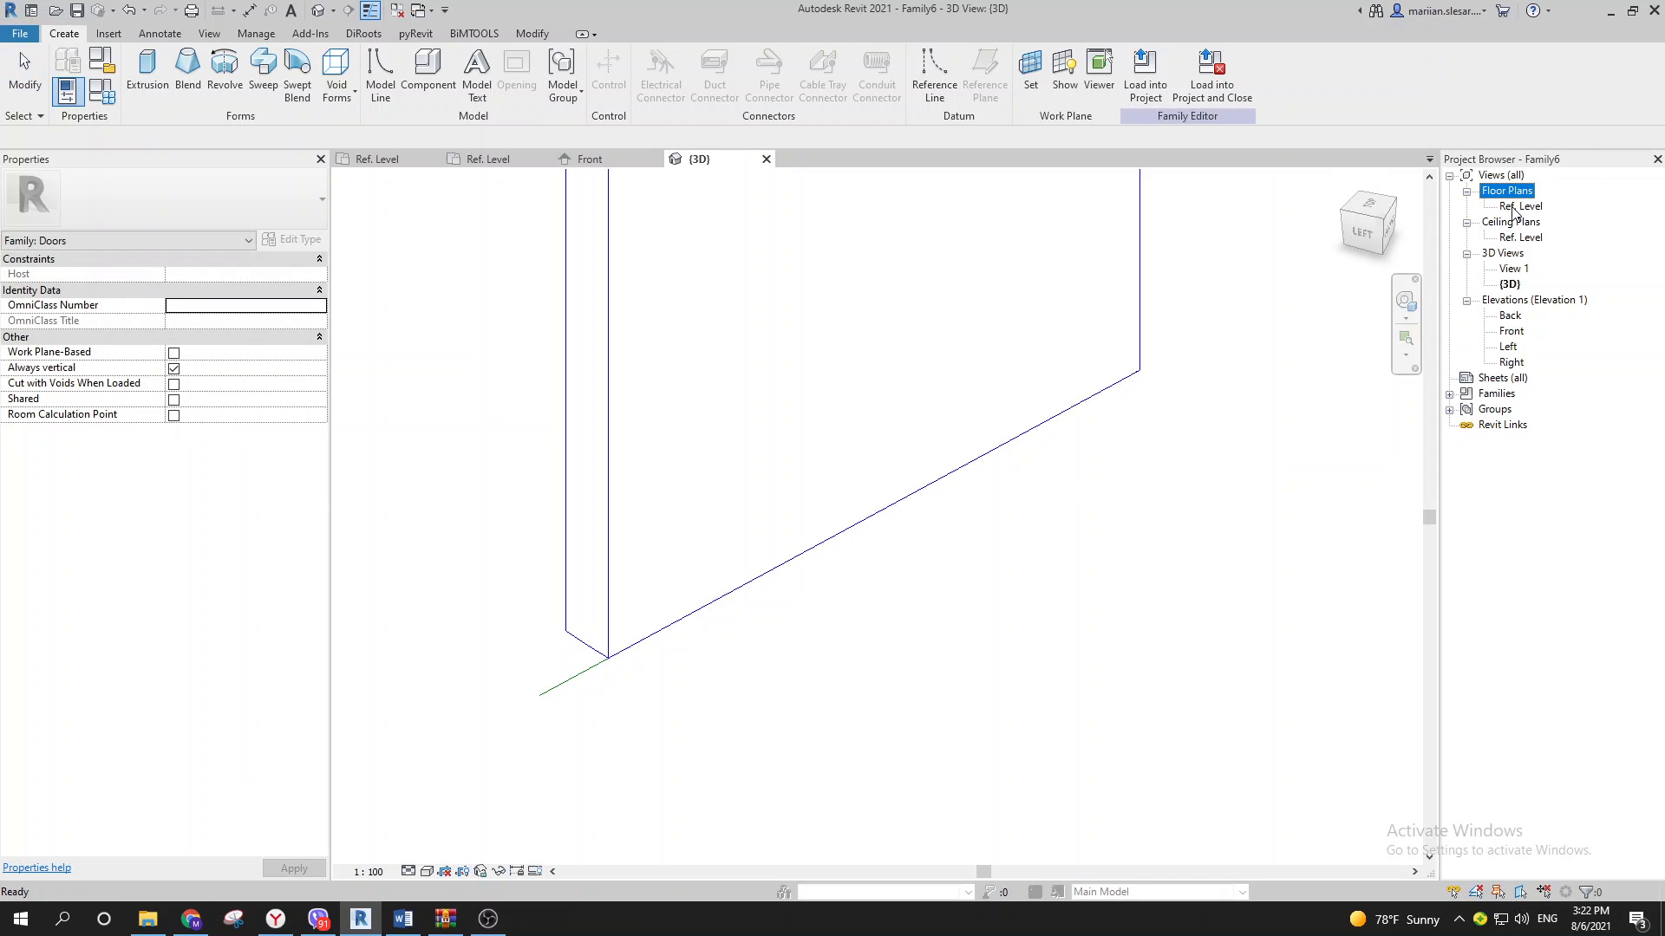
double_click(1519, 206)
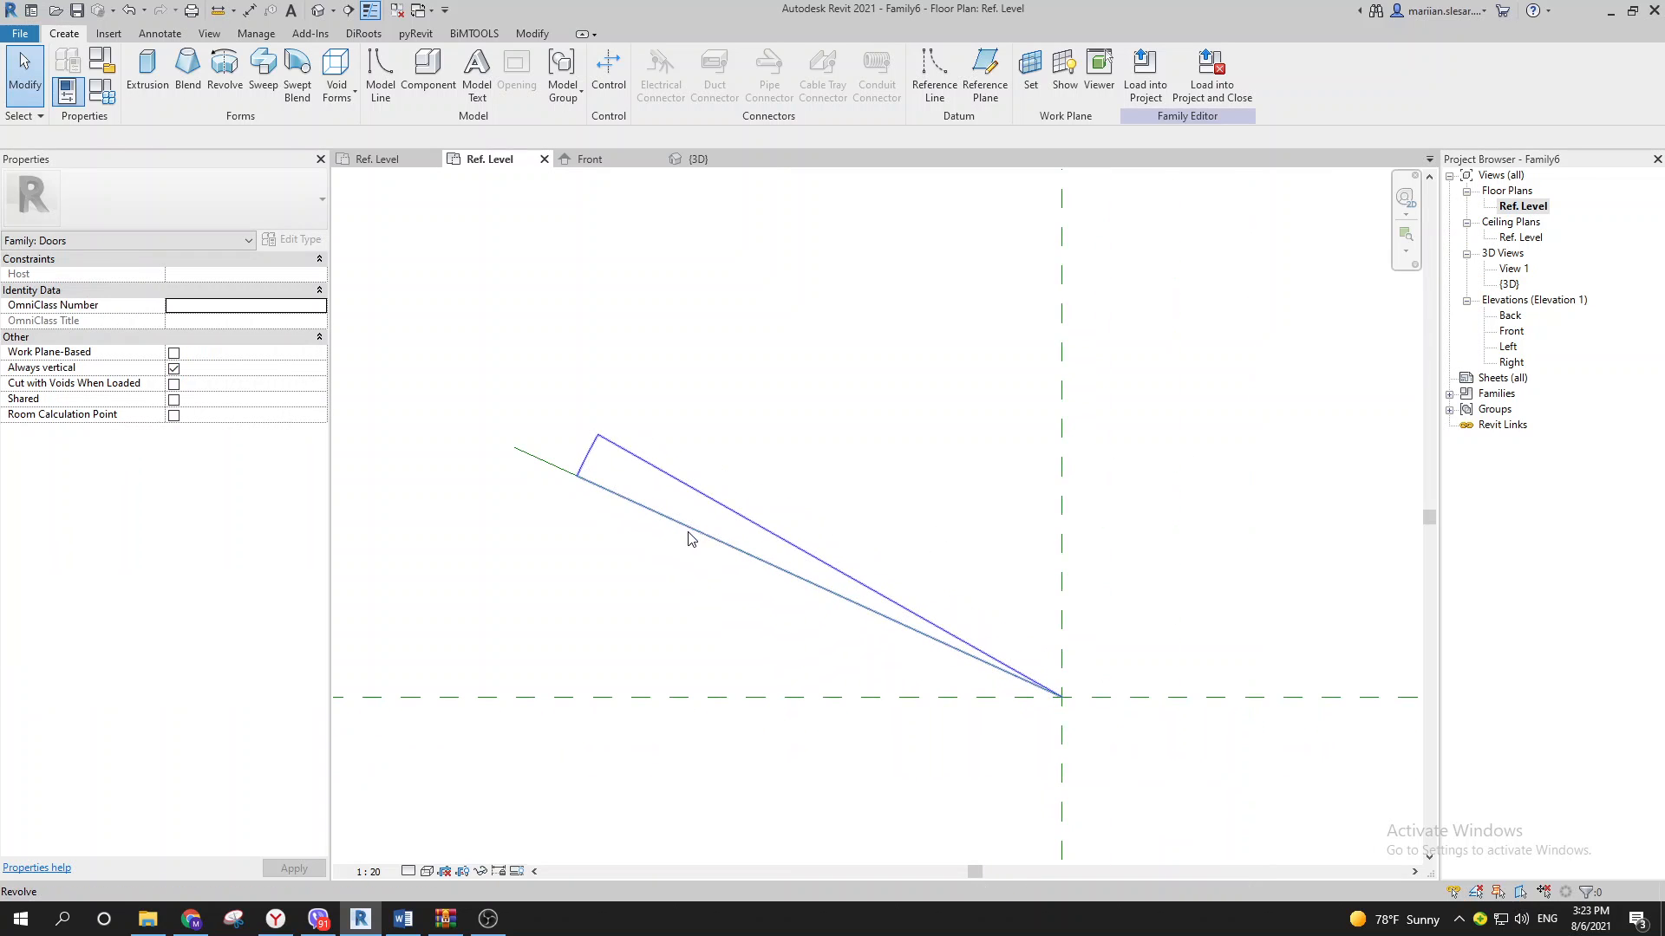
left_click(587, 480)
scroll(544, 467, "down", 2)
left_click(627, 461)
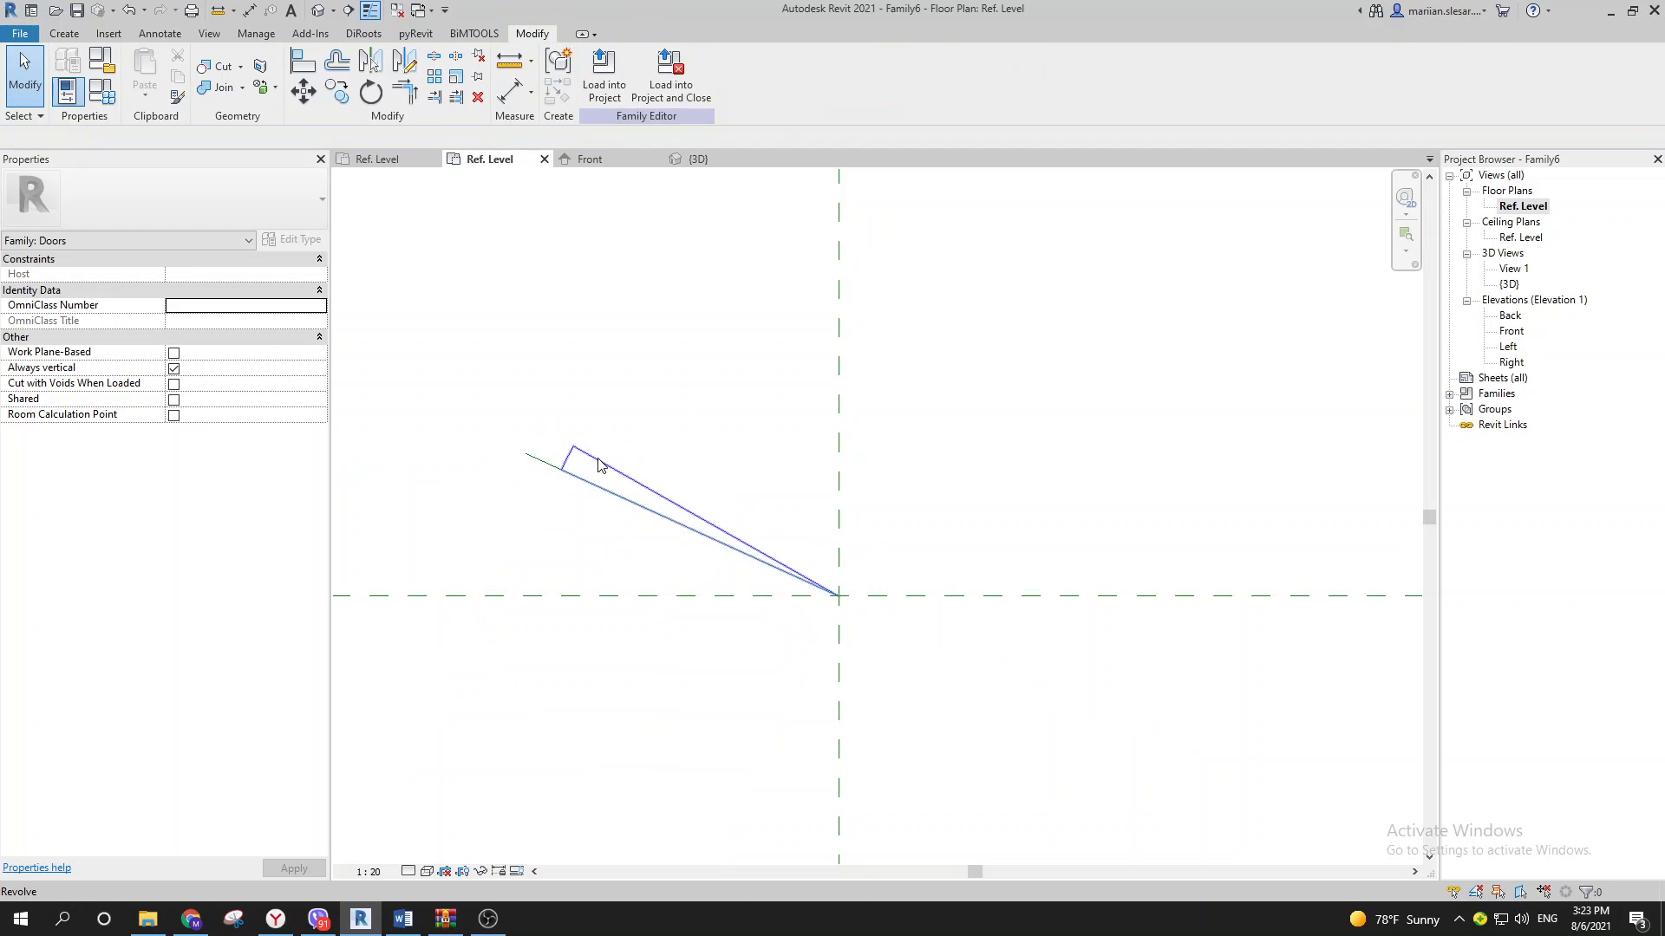
left_click(682, 503)
left_click_drag(715, 518, 615, 451)
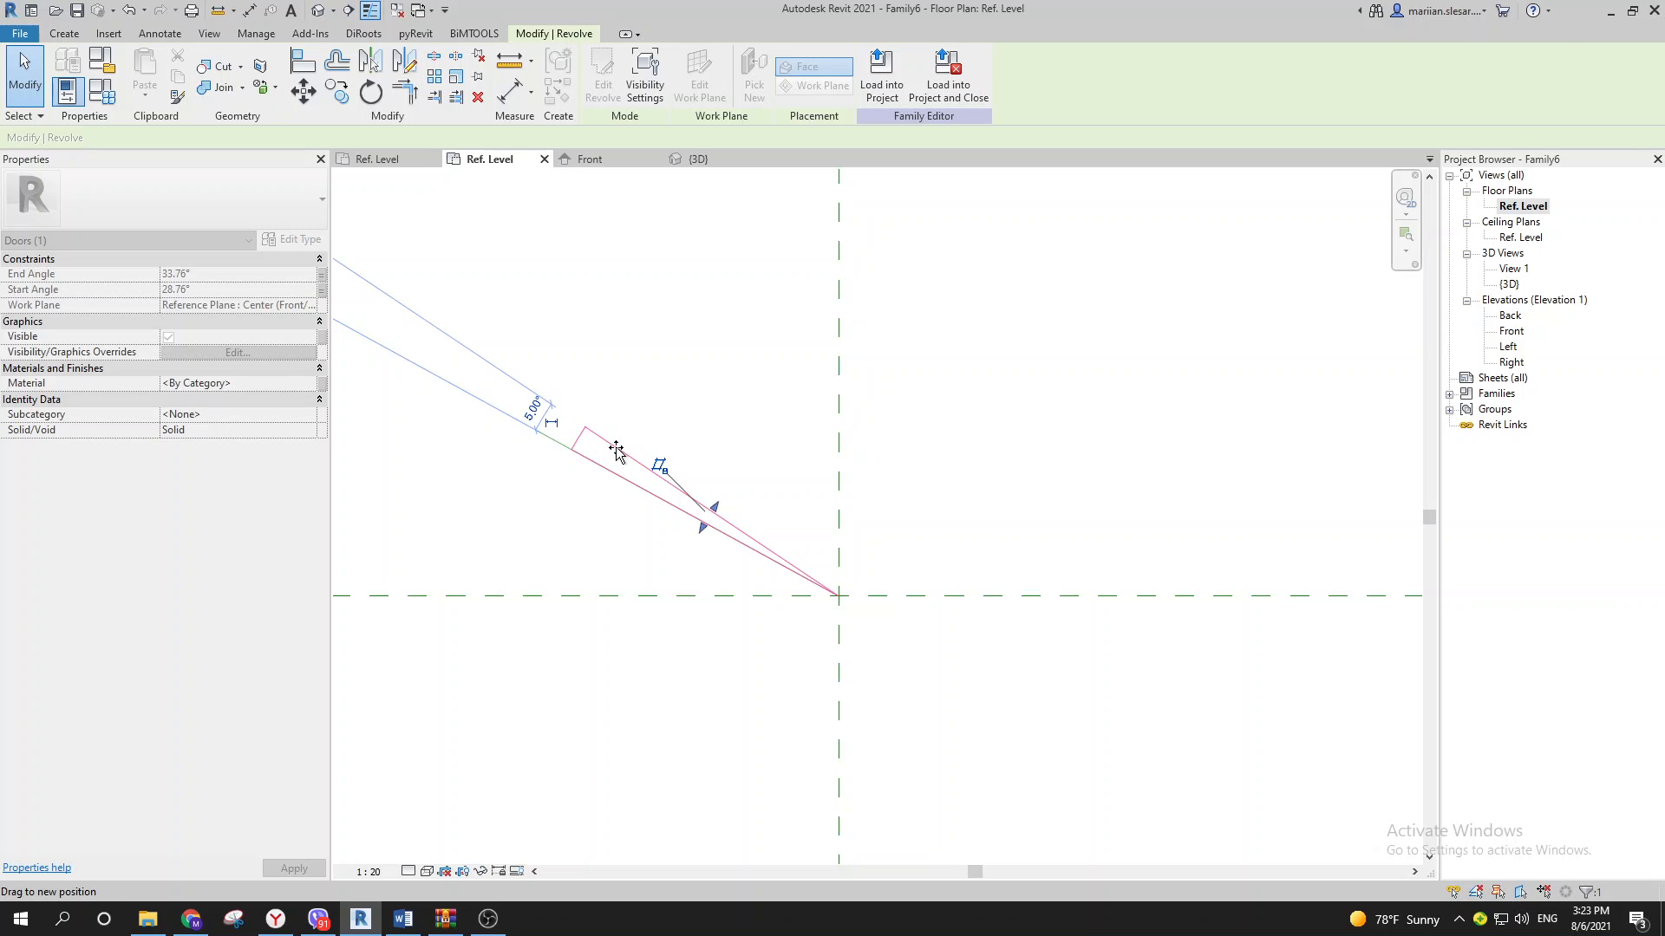
left_click_drag(714, 506, 711, 437)
left_click(943, 435)
scroll(958, 419, "down", 2)
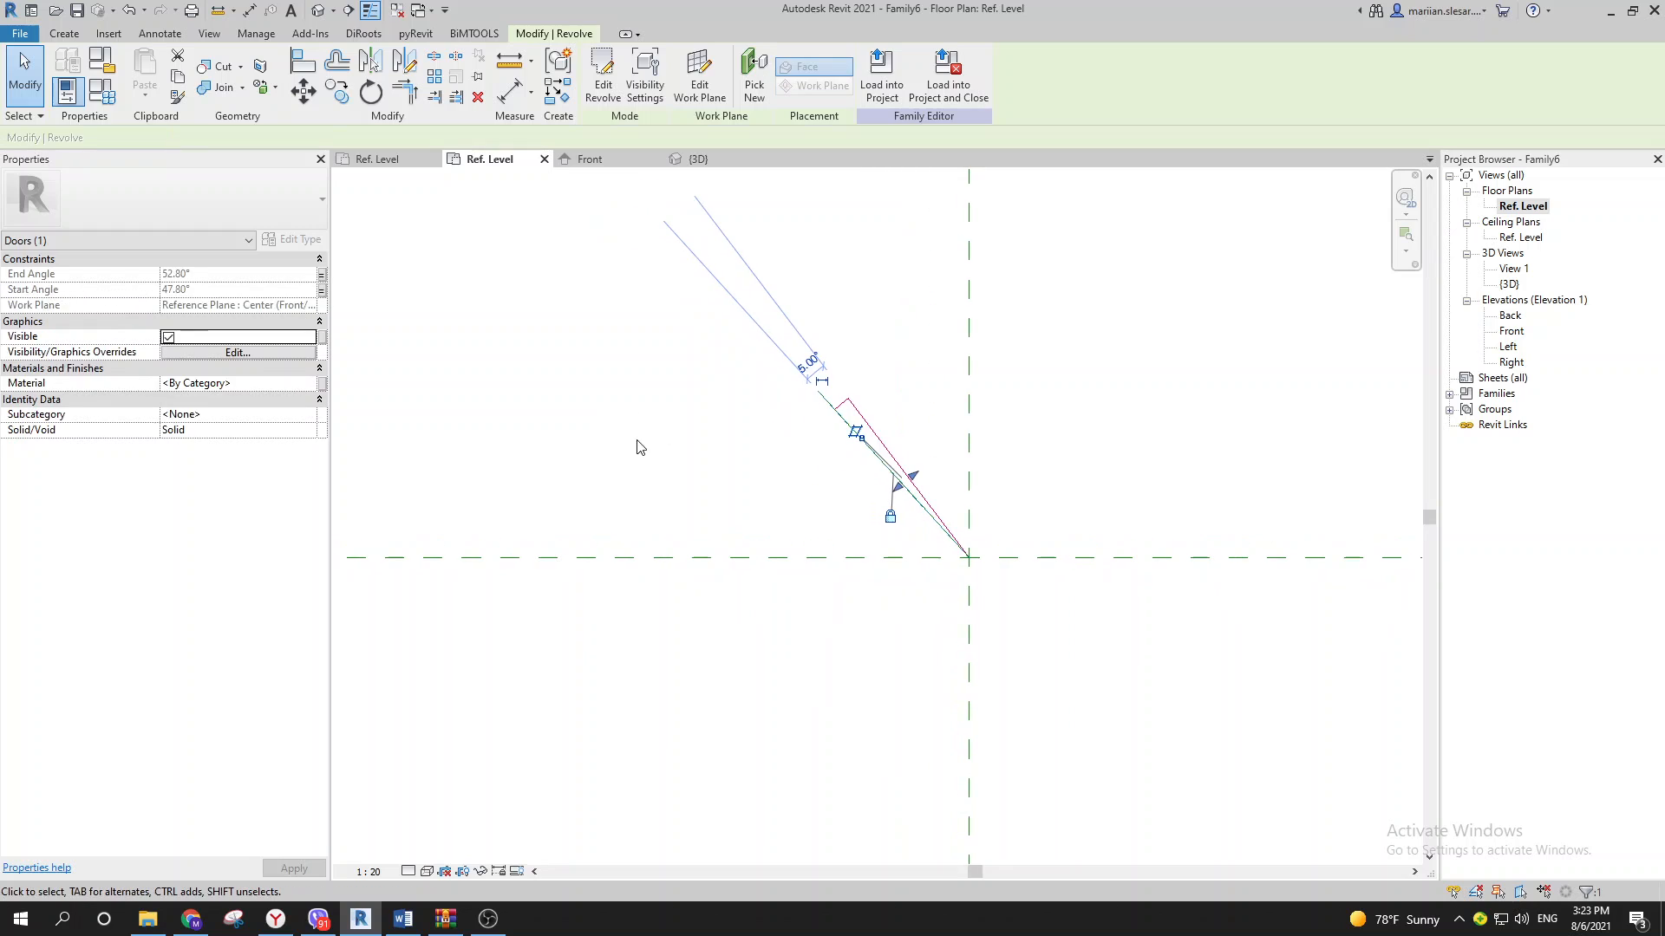
key("Escape")
Step: Close the inactive views and switch to the Ref. Level plan of Pivot_DoorComplete.rfa, showing the whole door panel
left_click(398, 12)
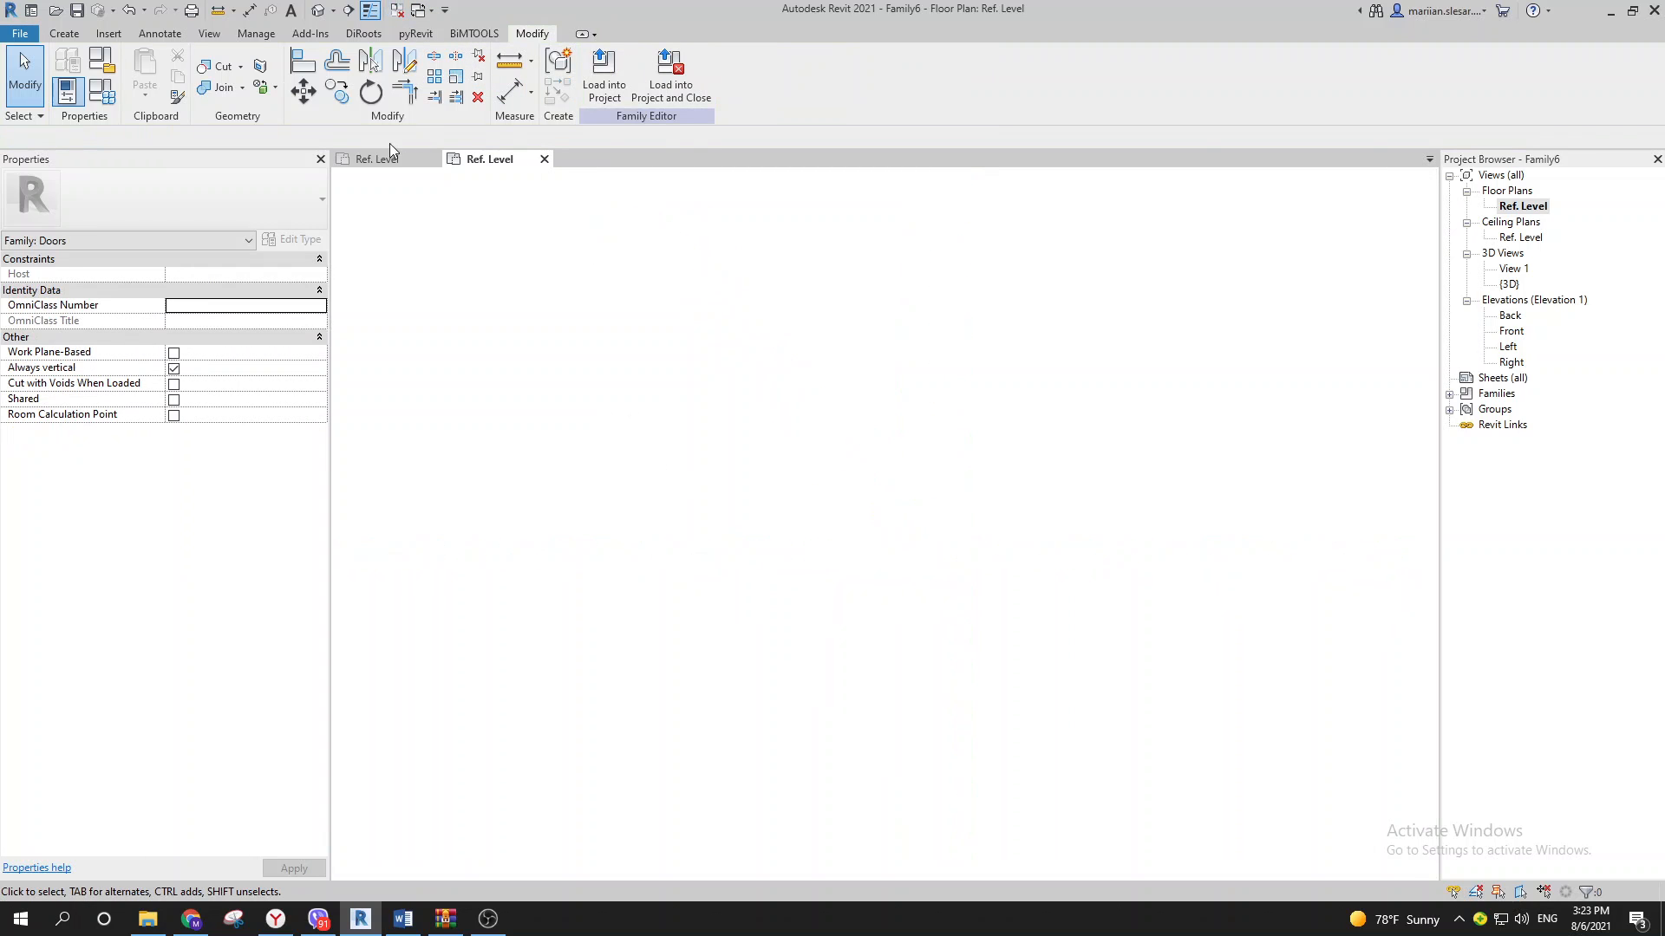
left_click(385, 158)
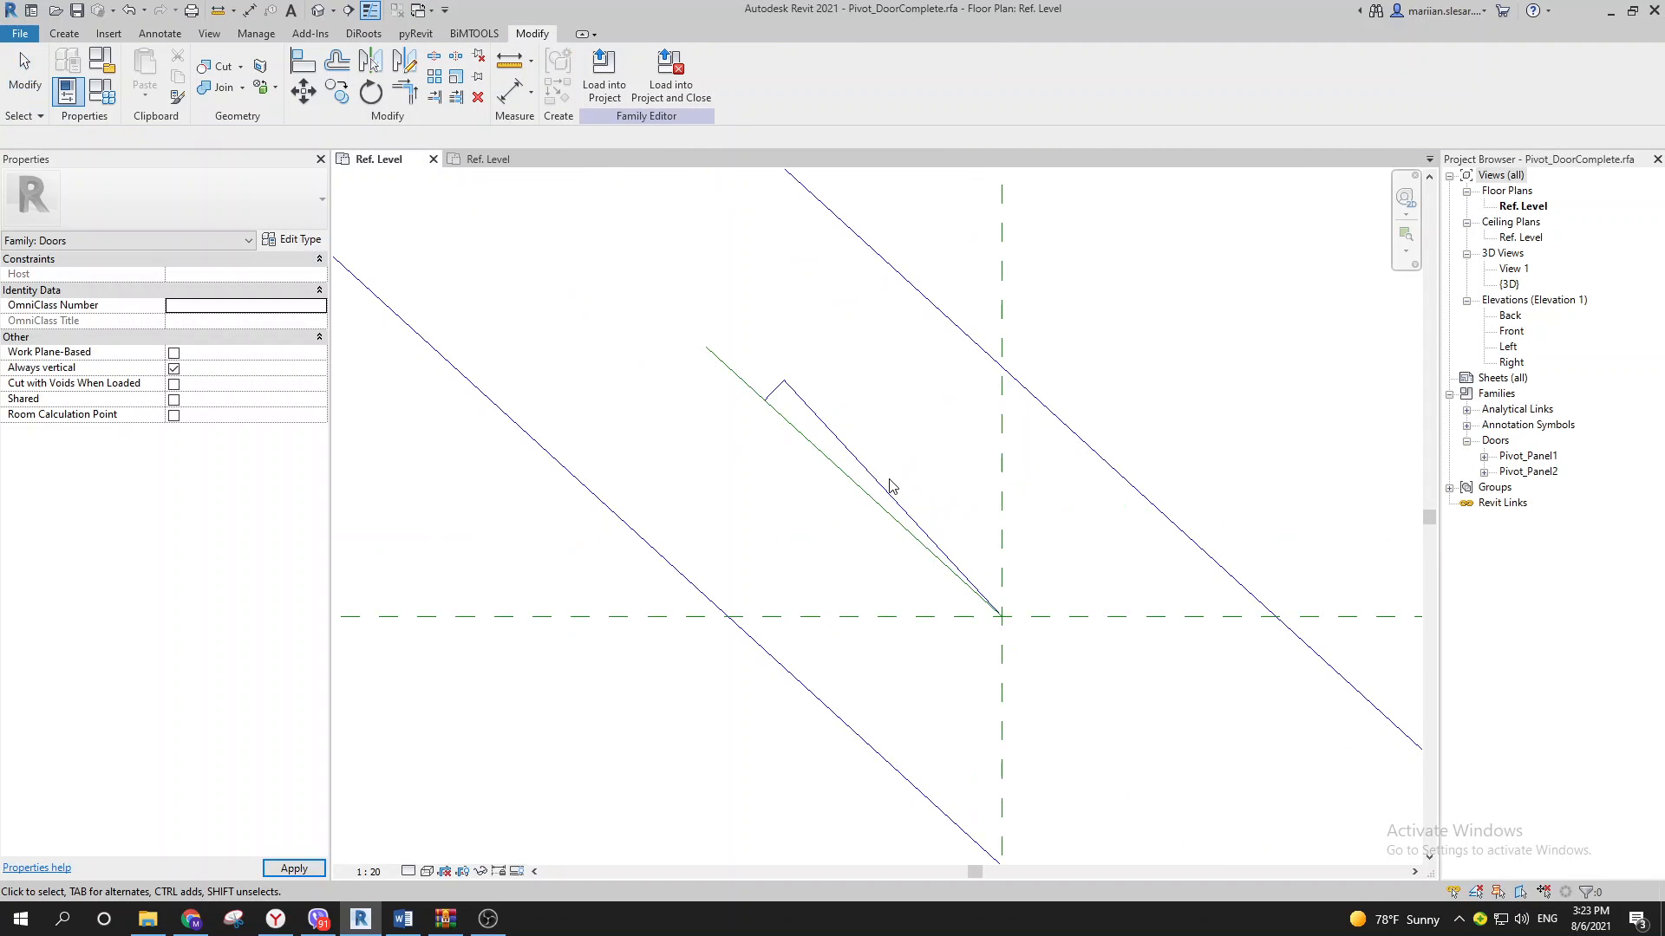
left_click(892, 476)
scroll(876, 485, "down", 3)
scroll(912, 531, "down", 5)
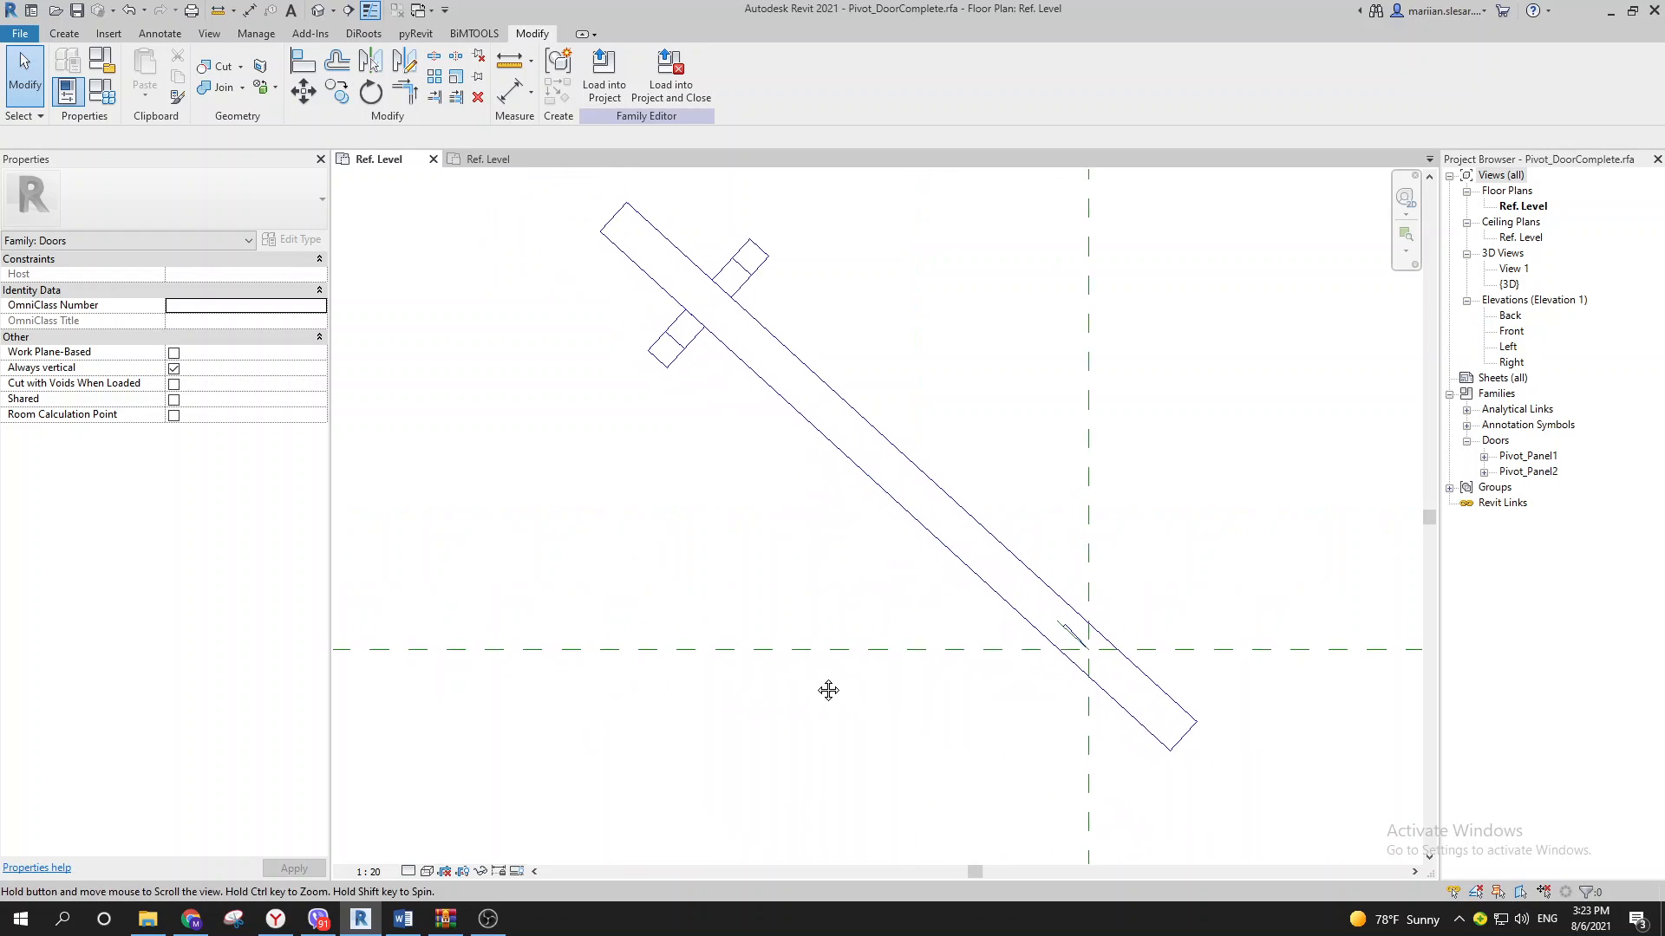
Step: Examine the Pivot_Panel1 instance's properties and hosting on the reference line, along with the text notes beside it in plan
left_click(740, 476)
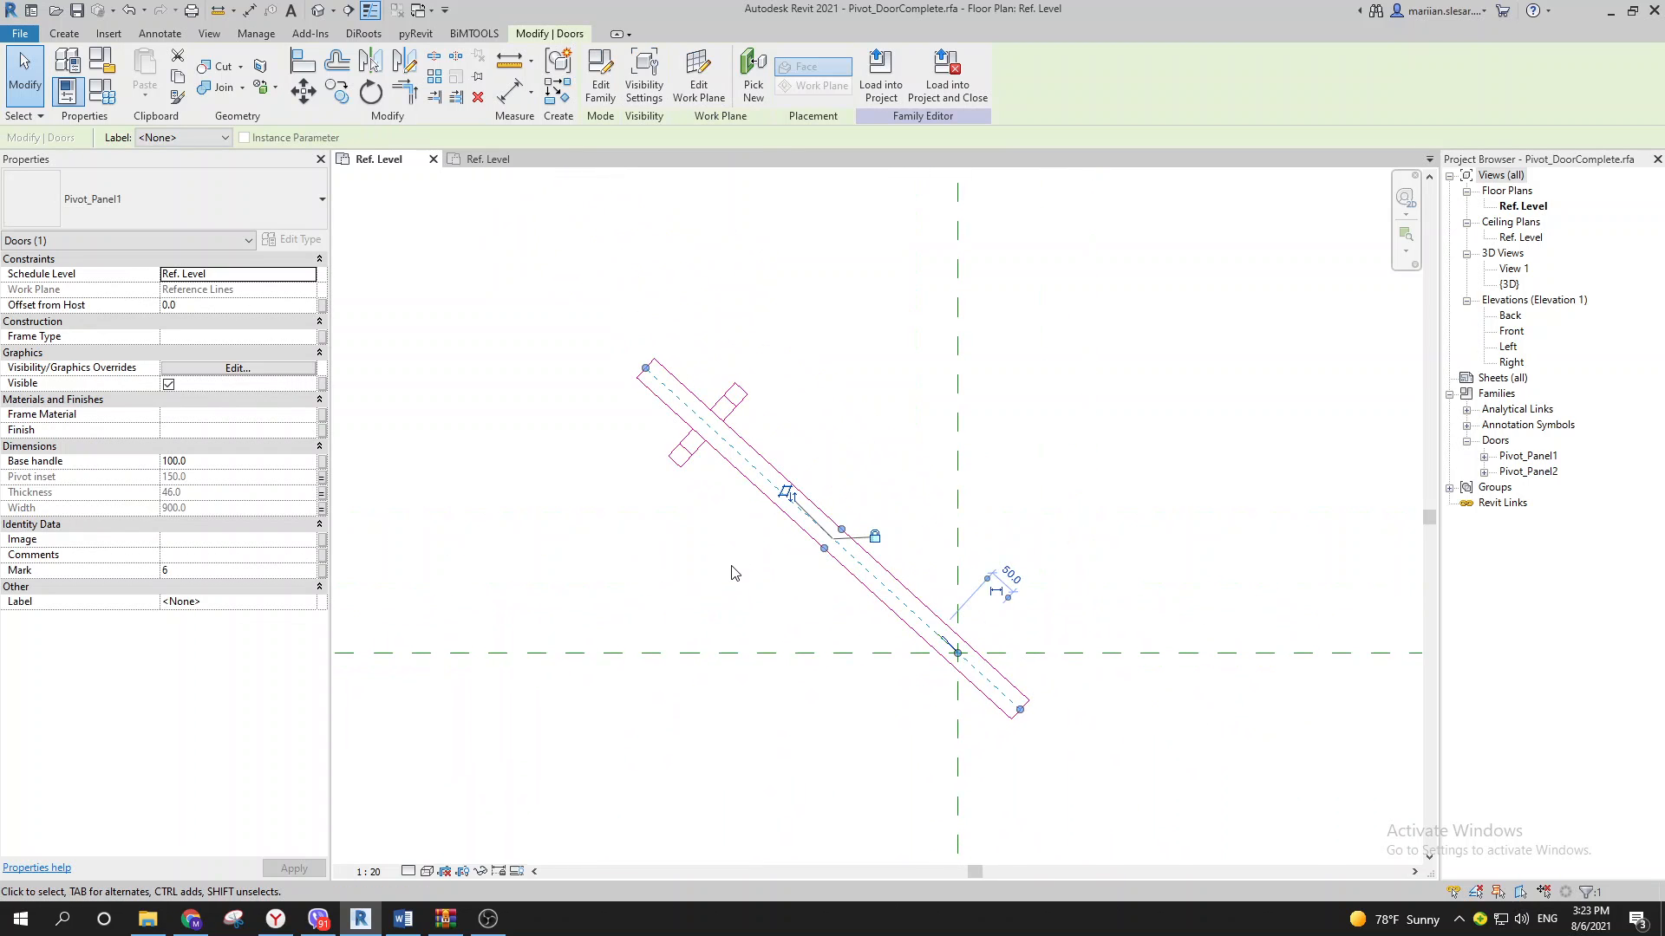
middle_click_drag(730, 565, 696, 571)
left_click(696, 571)
scroll(689, 548, "down", 4)
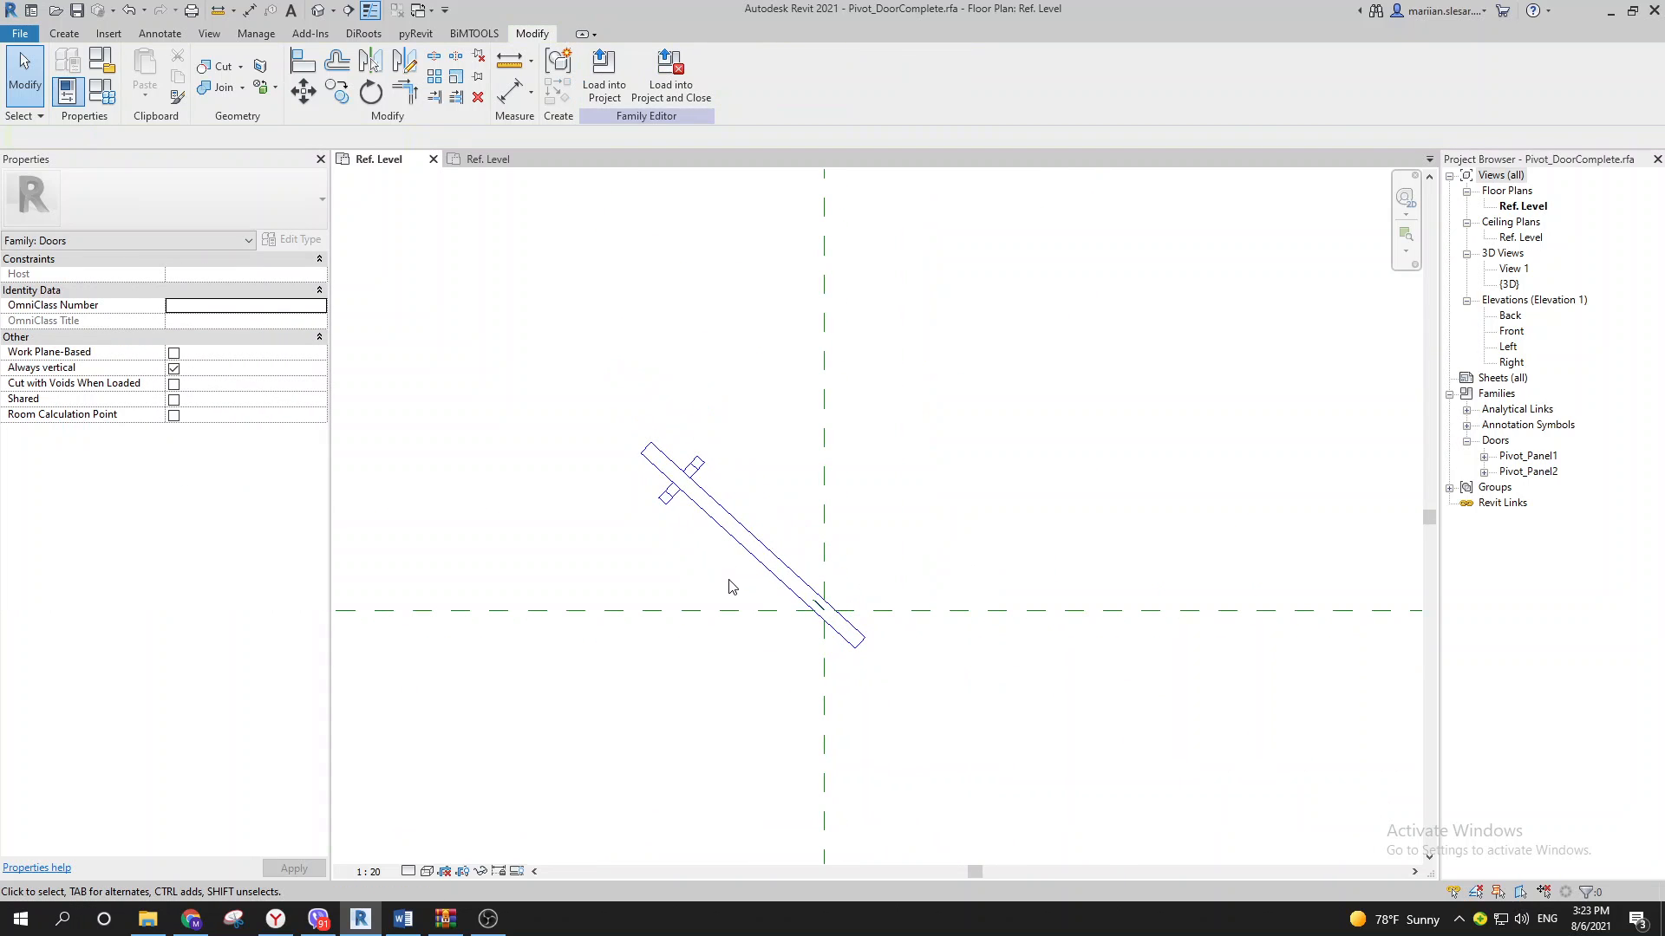
scroll(729, 564, "up", 3)
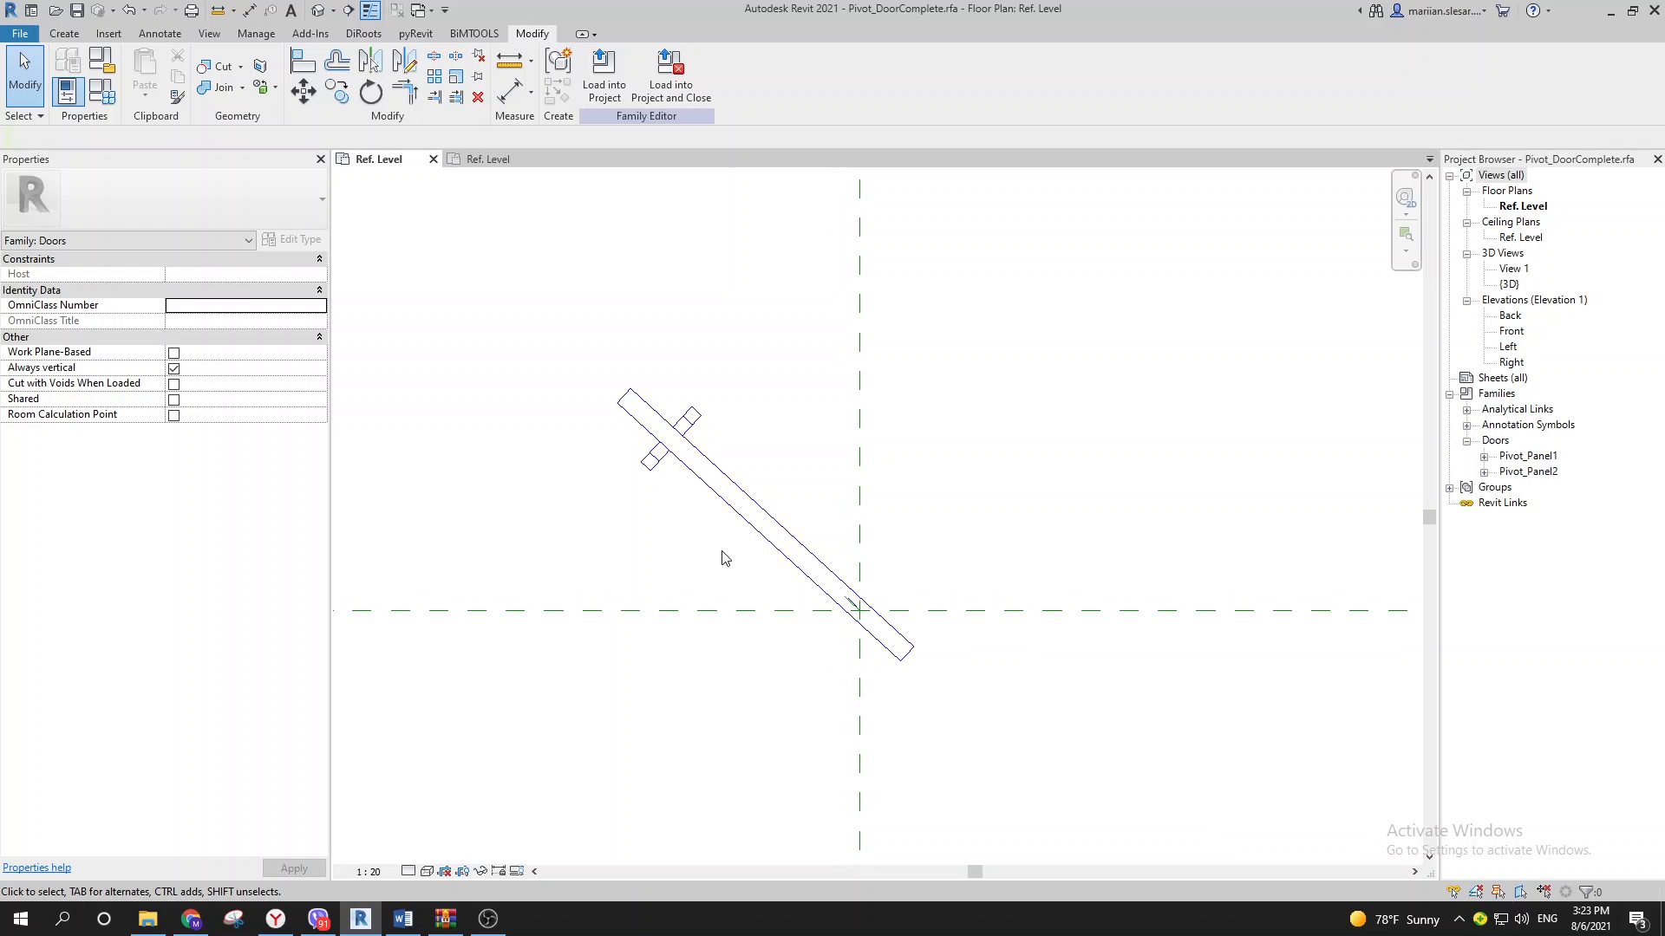
left_click(730, 522)
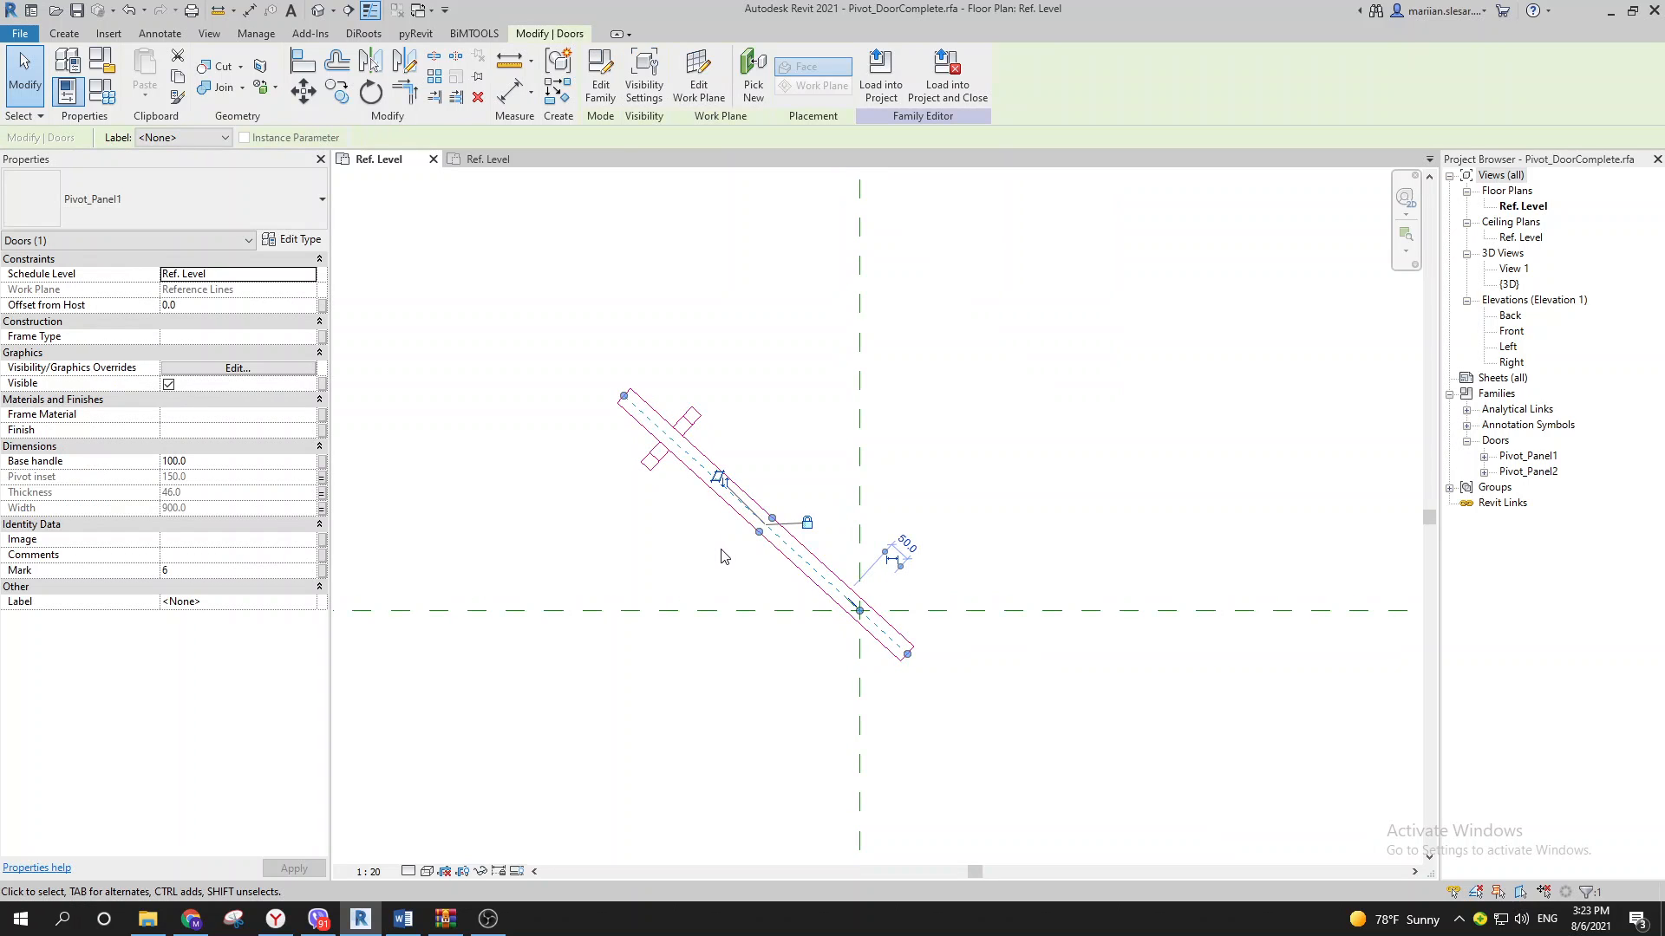
left_click(733, 568)
middle_click_drag(735, 574, 953, 589)
scroll(866, 583, "down", 3)
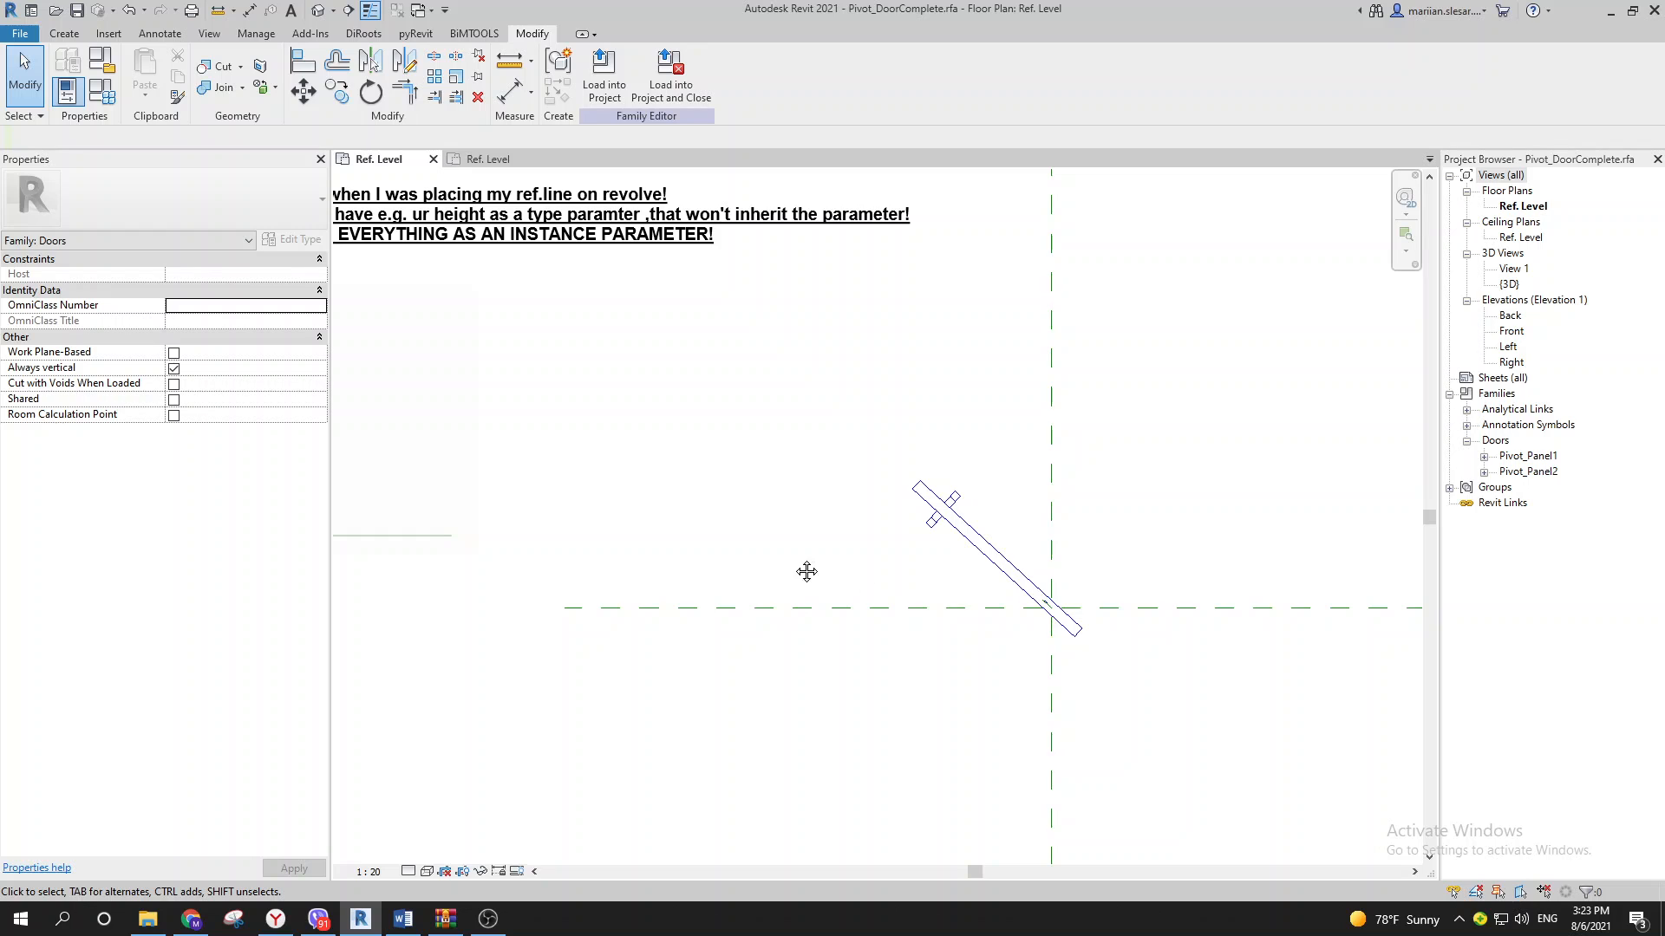
middle_click_drag(806, 571, 1214, 555)
scroll(680, 494, "up", 2)
scroll(867, 563, "down", 3)
middle_click_drag(867, 565, 416, 544)
scroll(922, 531, "up", 2)
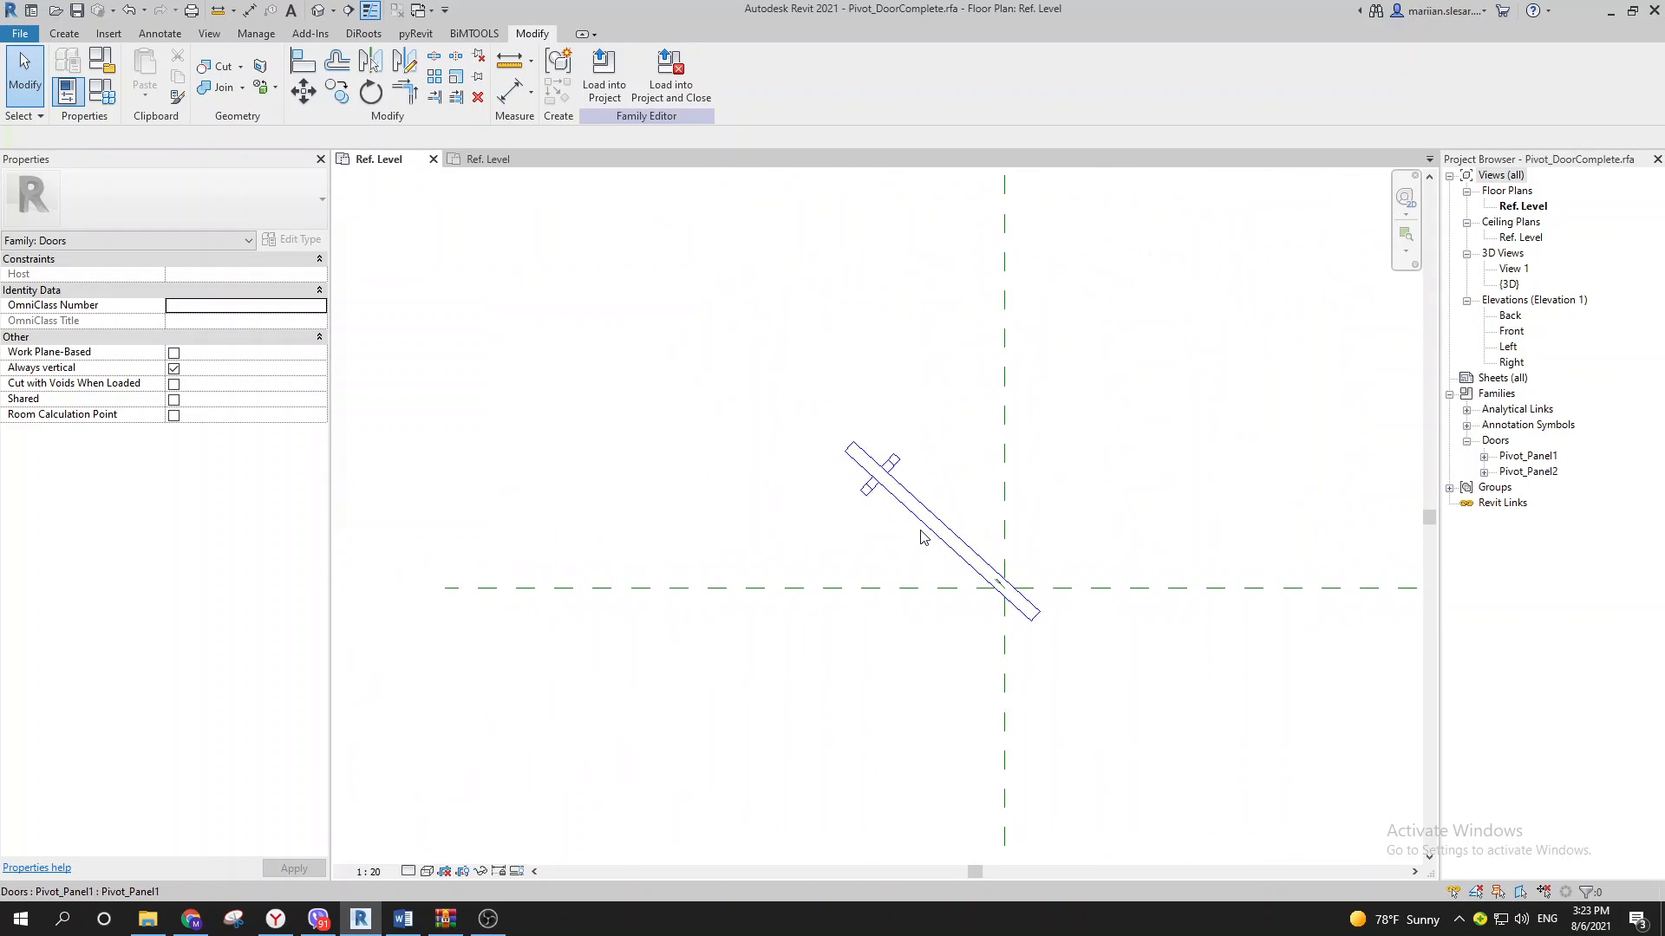
Step: Open the nested Pivot_Panel1 door family for editing and bring up its Ref. Level floor plan
left_click(908, 531)
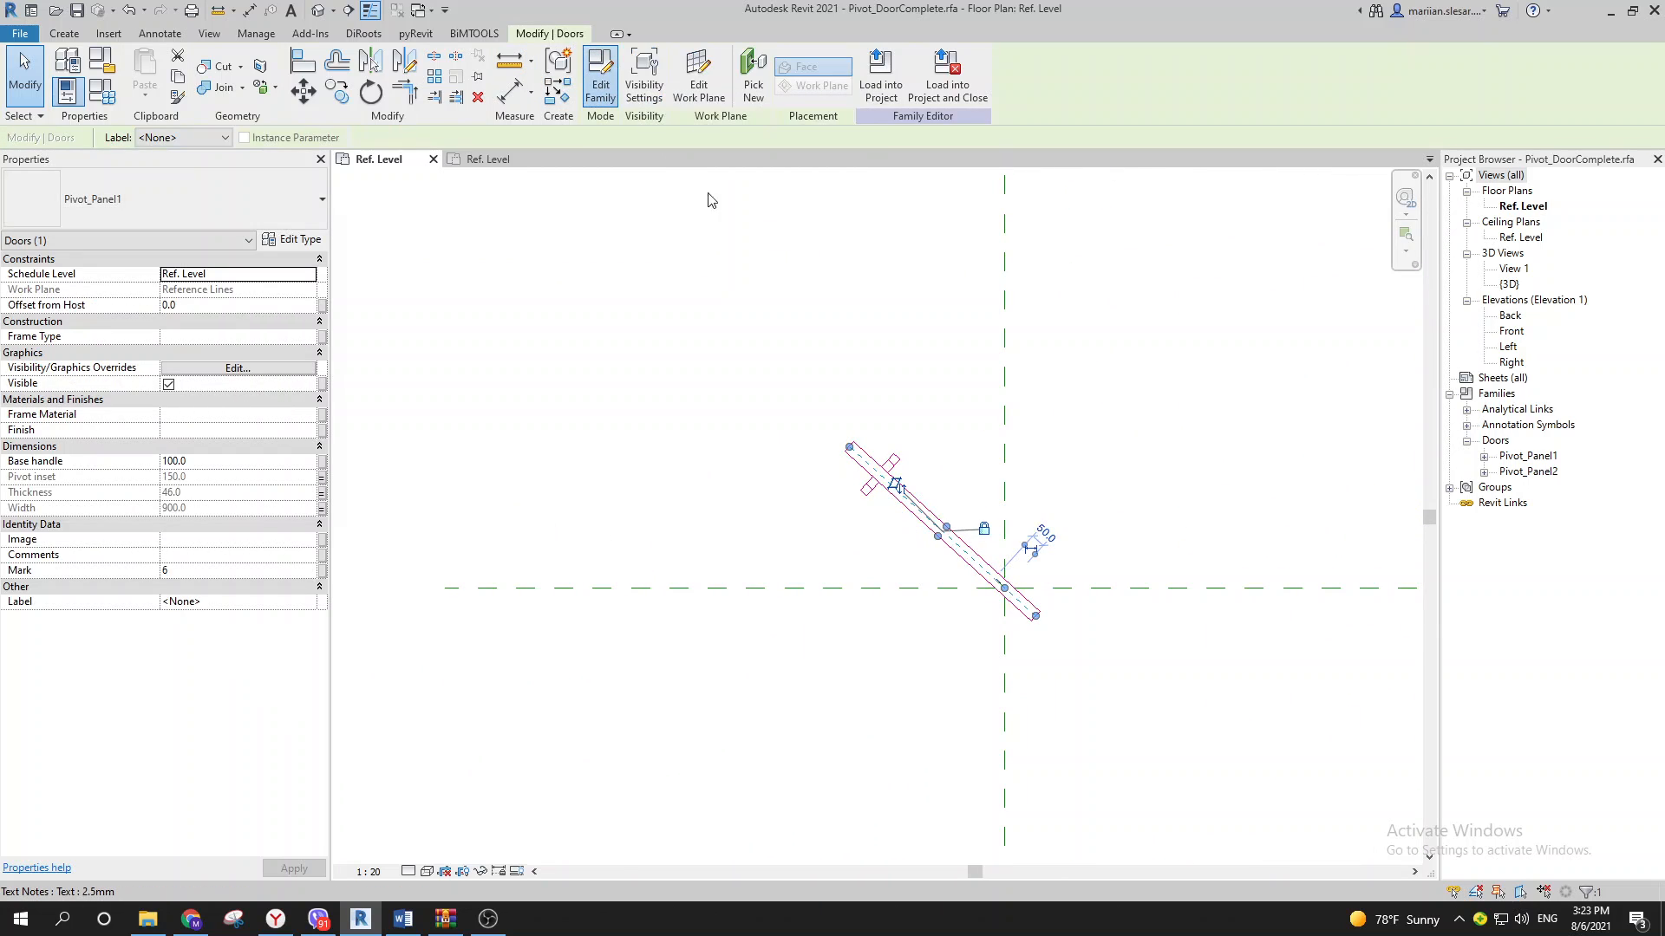
double_click(861, 497)
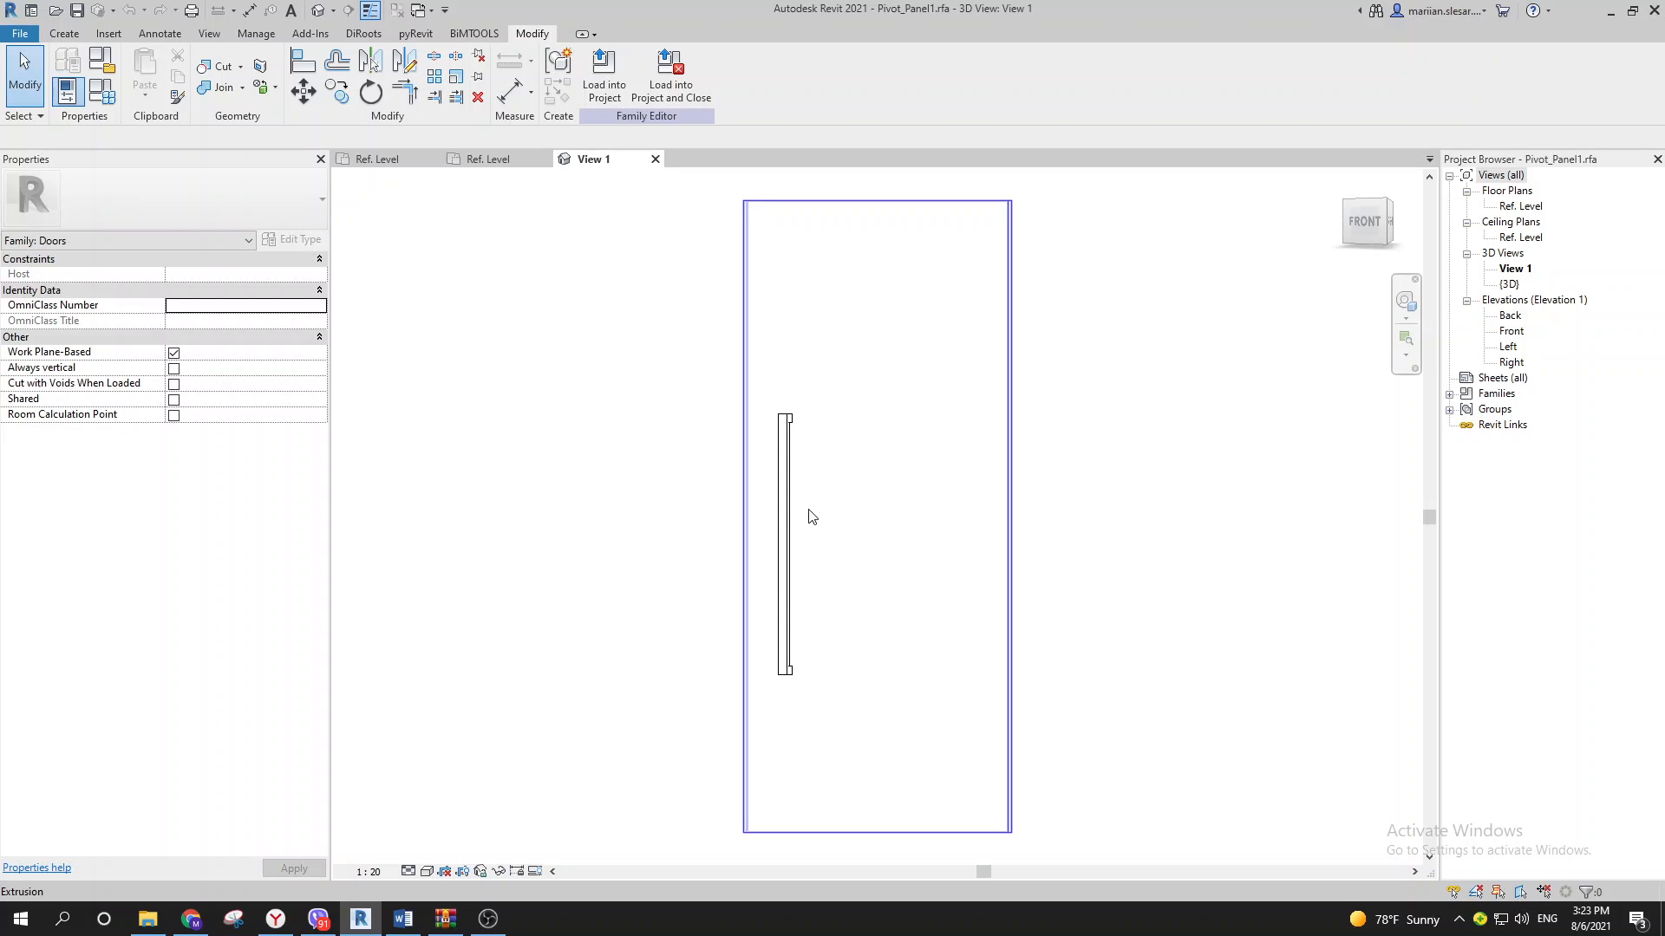
double_click(1522, 207)
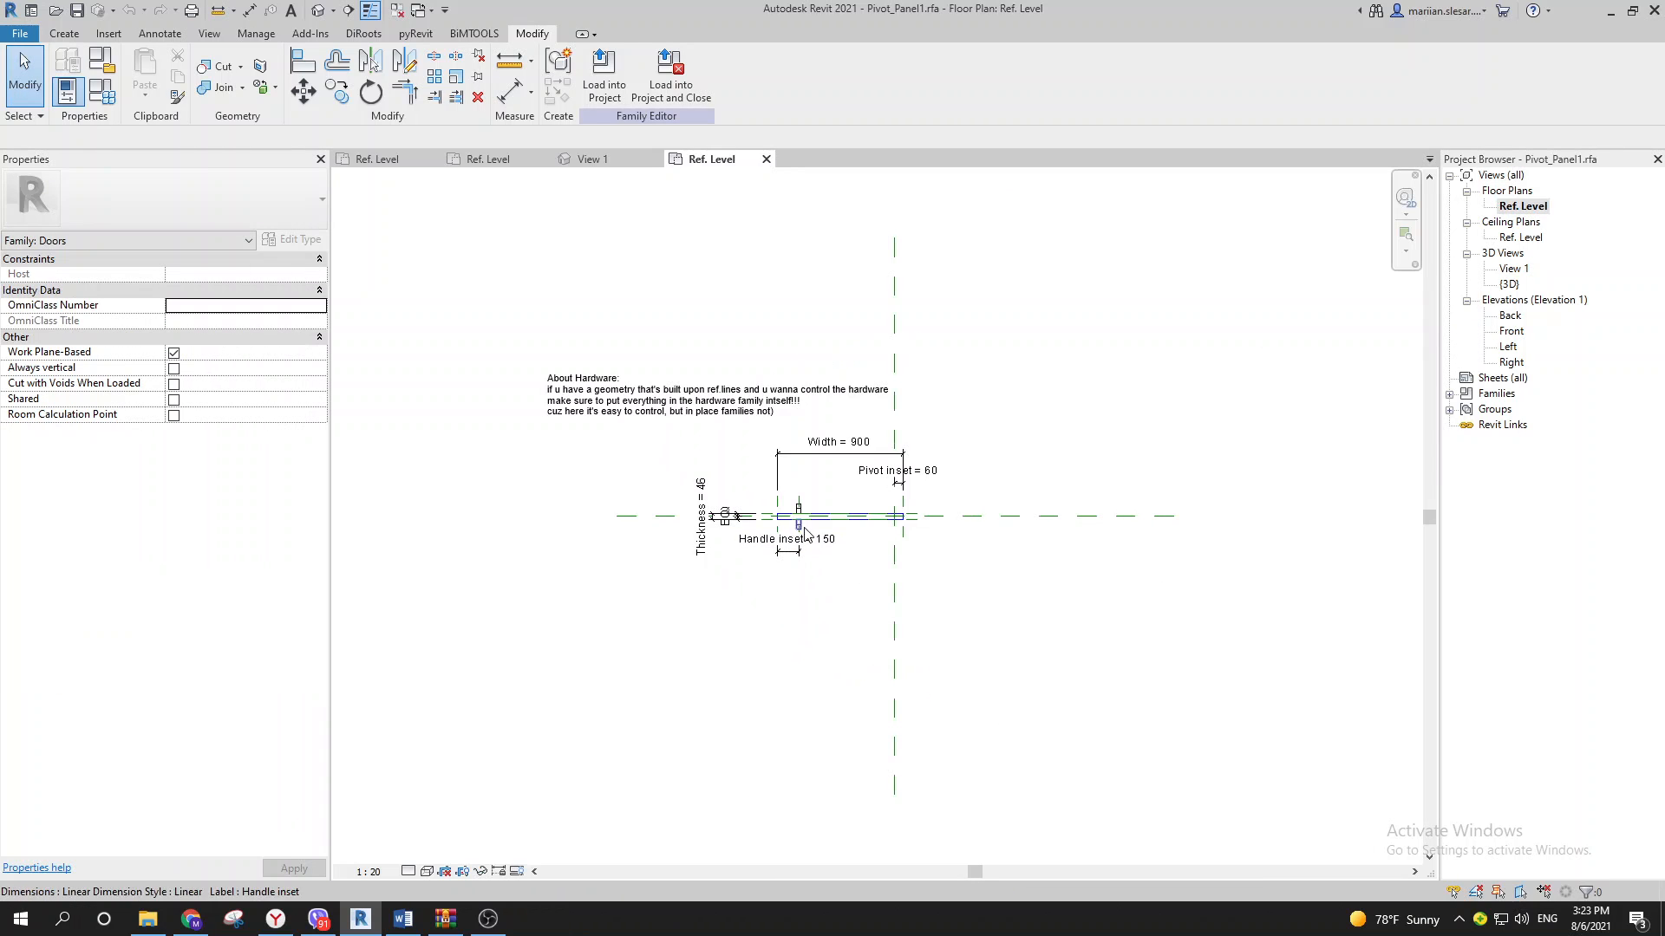
Step: Examine the Width, Pivot inset and Handle inset dimensions around the panel and its pivot reference planes
scroll(799, 517, "up", 3)
middle_click_drag(707, 429, 612, 499)
scroll(813, 522, "down", 1)
scroll(960, 573, "up", 2)
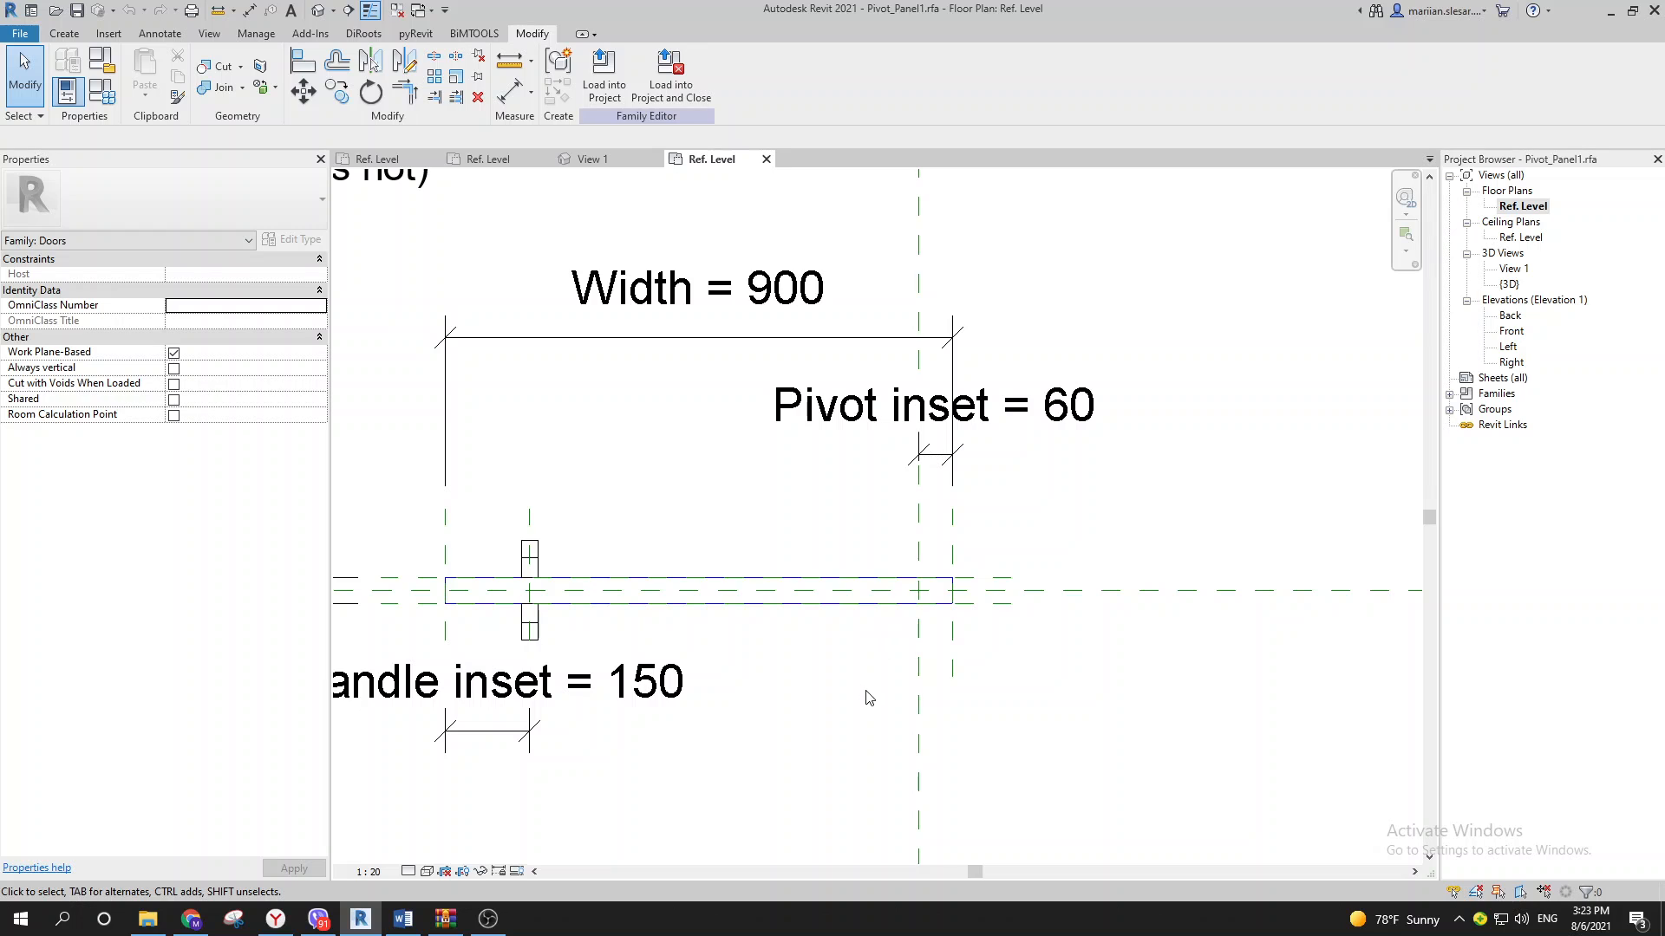
middle_click_drag(763, 693, 831, 700)
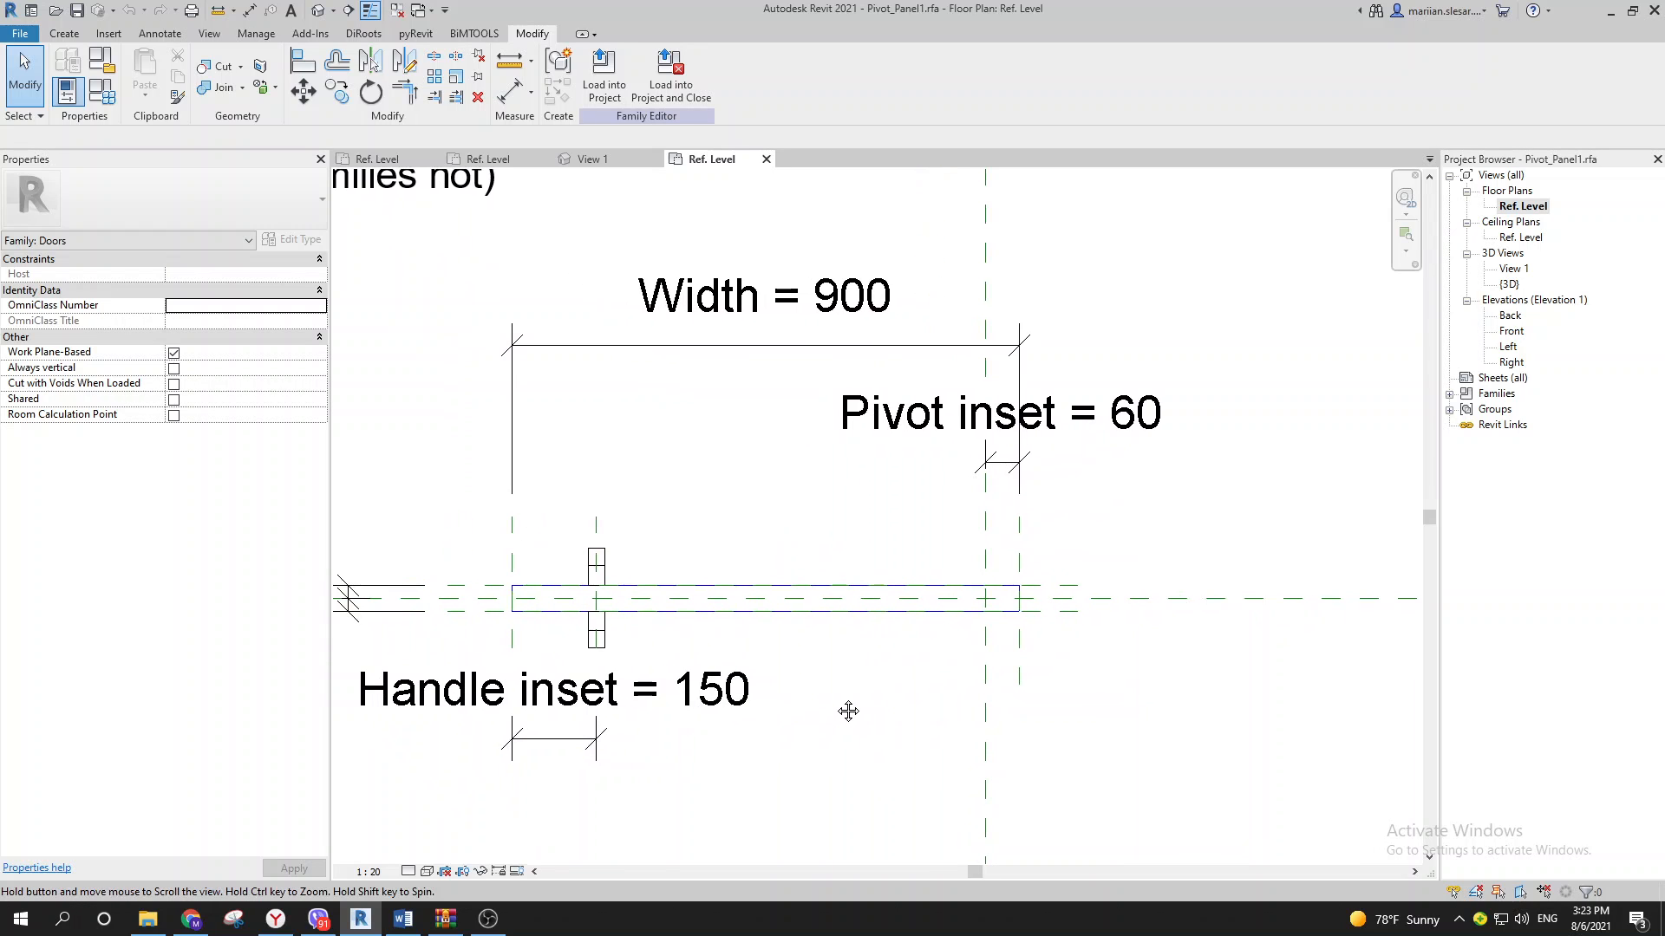
scroll(663, 545, "down", 1)
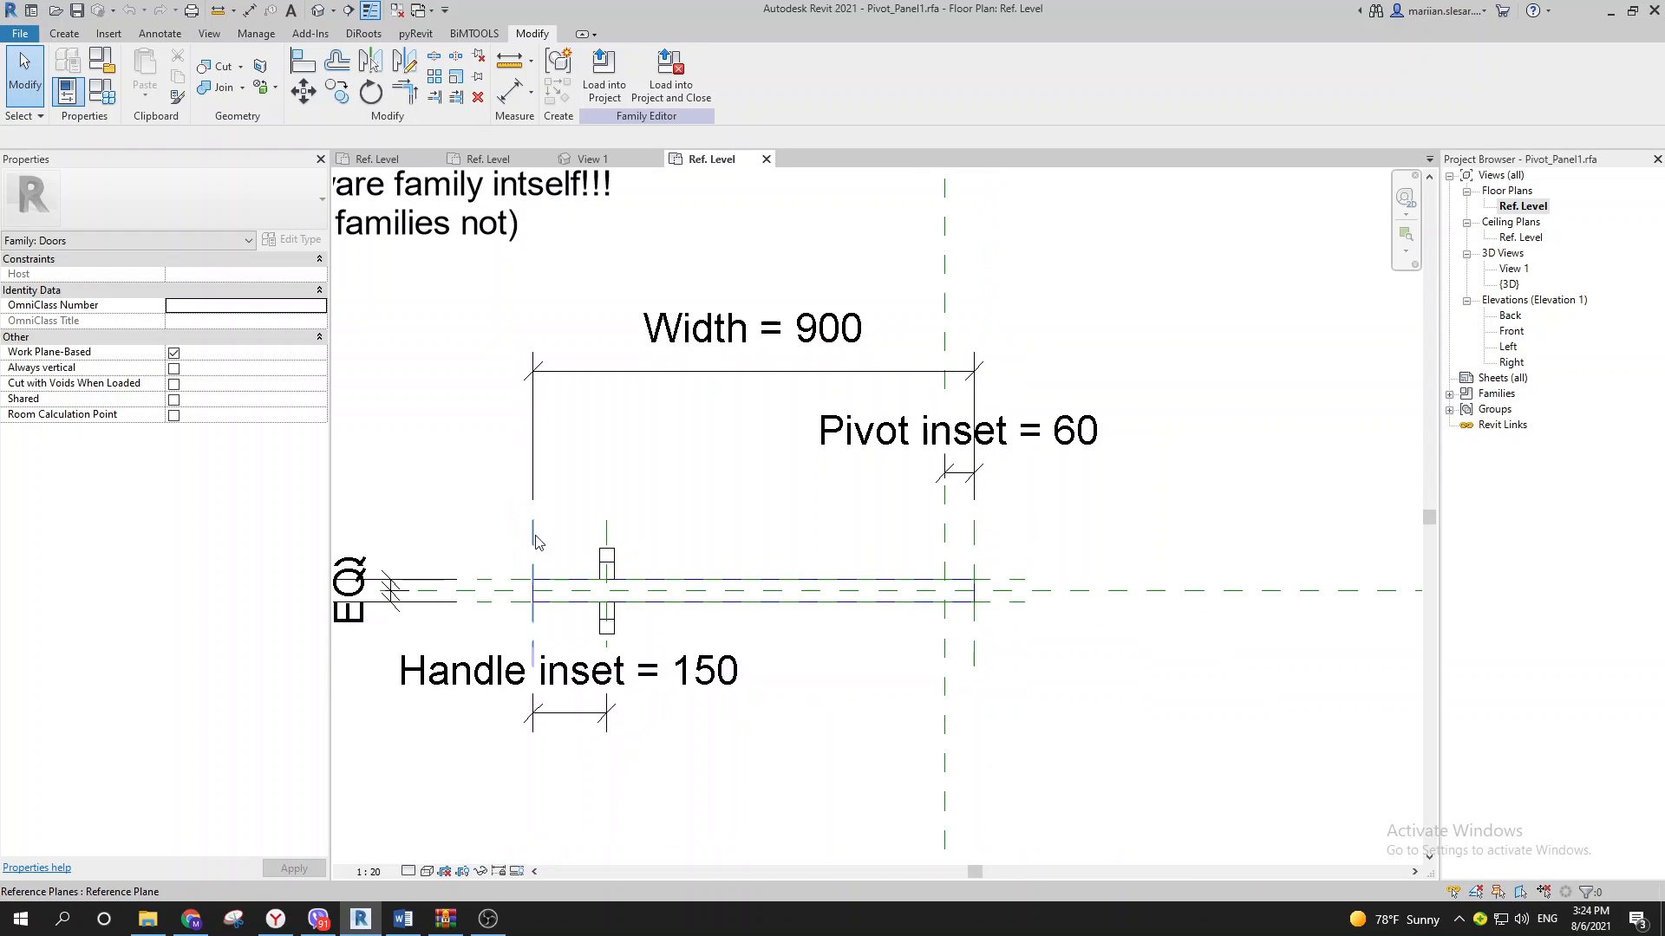
middle_click_drag(968, 586, 929, 572)
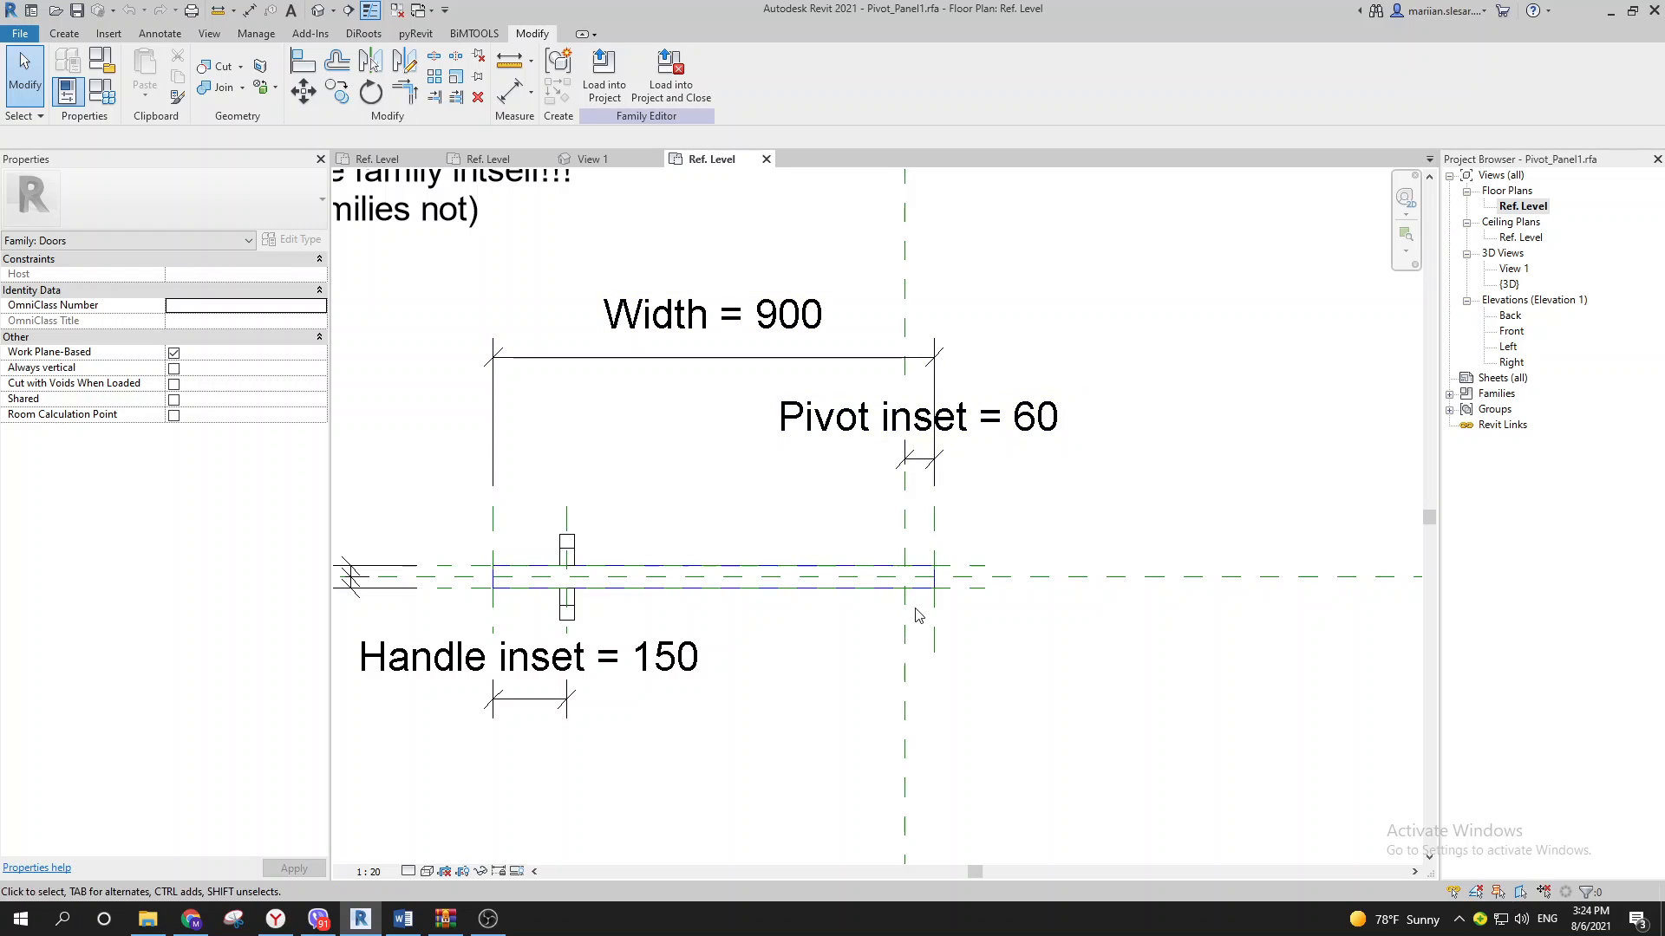
Step: Examine the properties of the Center (Left/Right) reference plane and the panel-edge reference plane at the pivot side
scroll(912, 534, "up", 2)
left_click(902, 532)
scroll(932, 263, "down", 5)
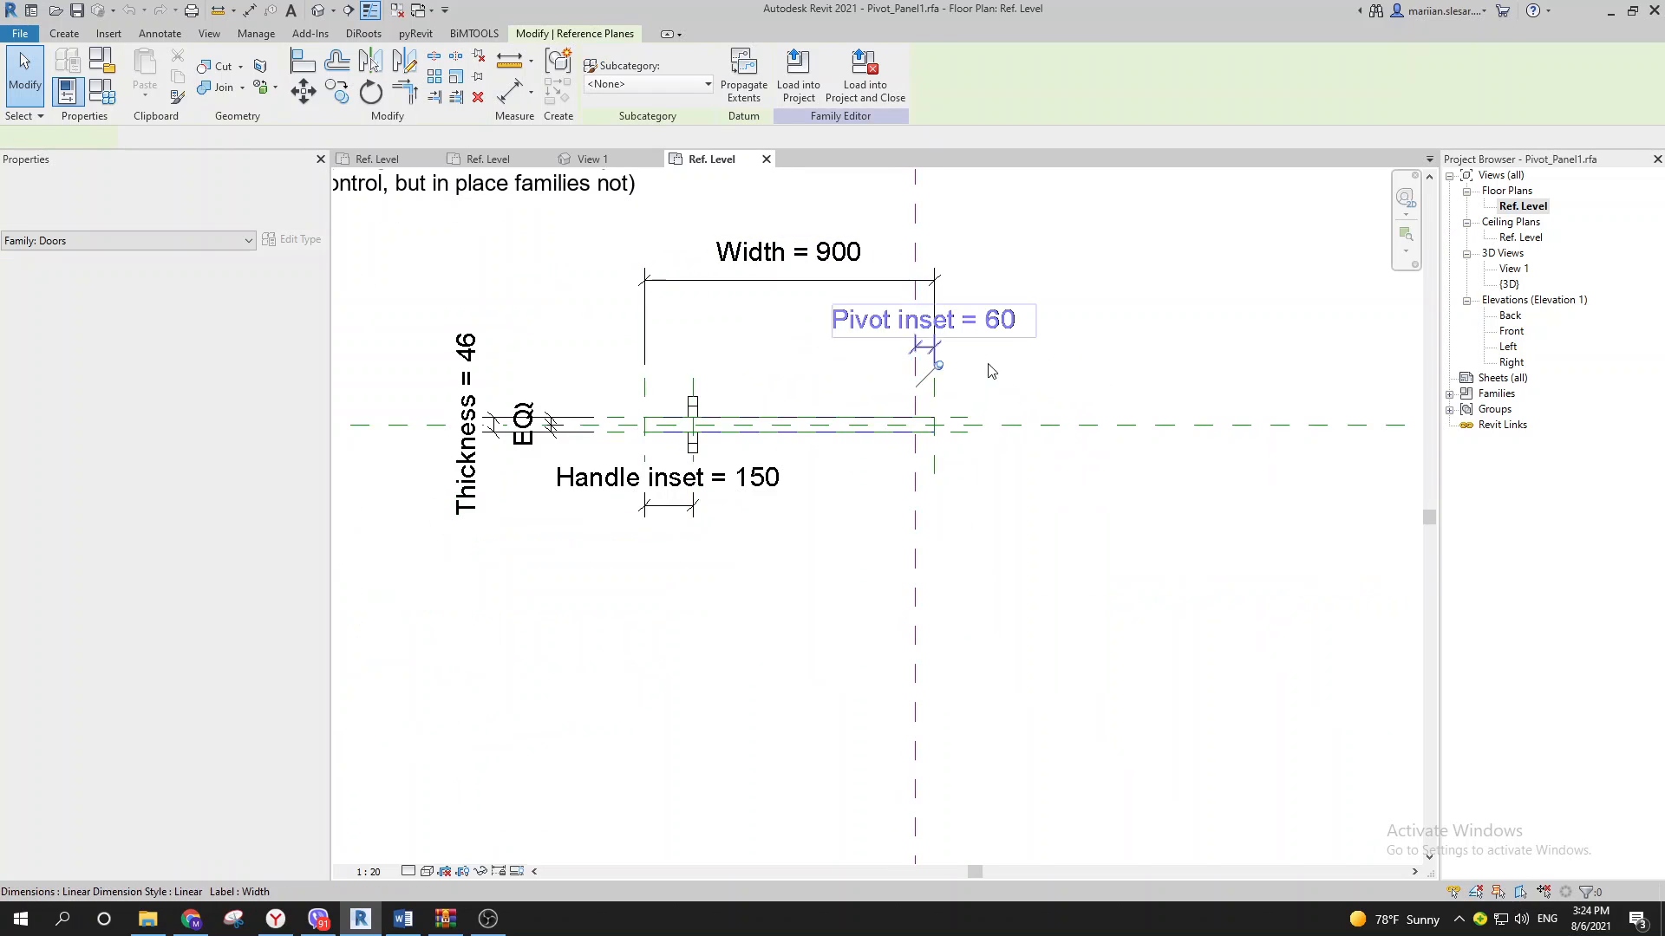
middle_click_drag(942, 272, 926, 398)
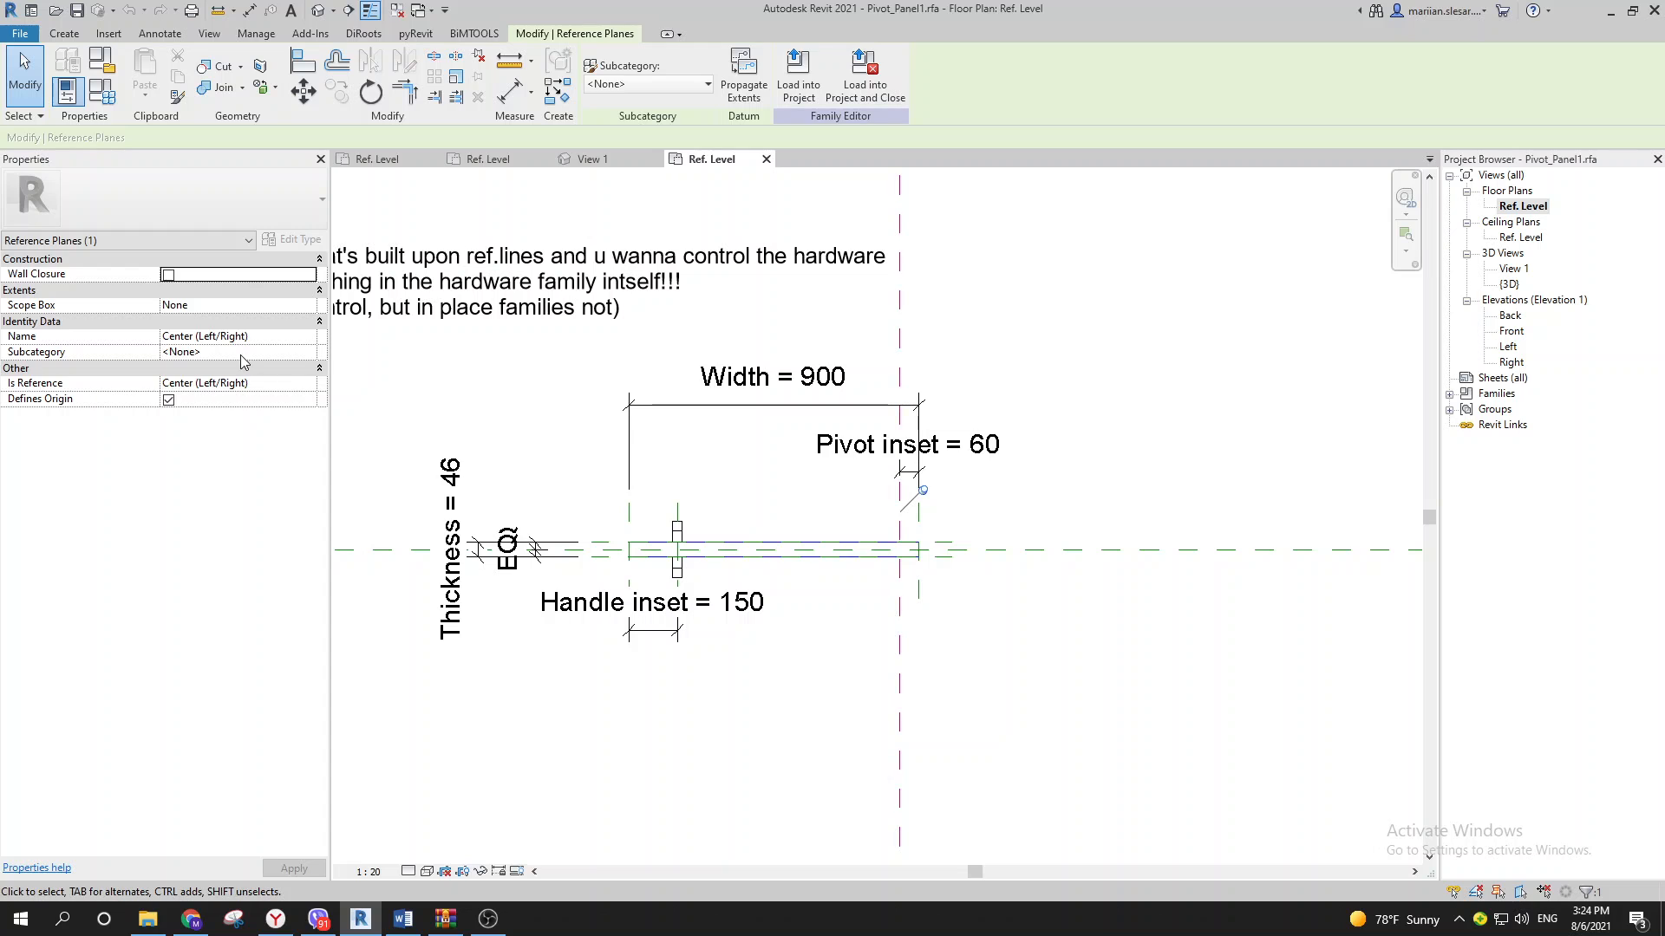
left_click(977, 651)
scroll(928, 628, "up", 3)
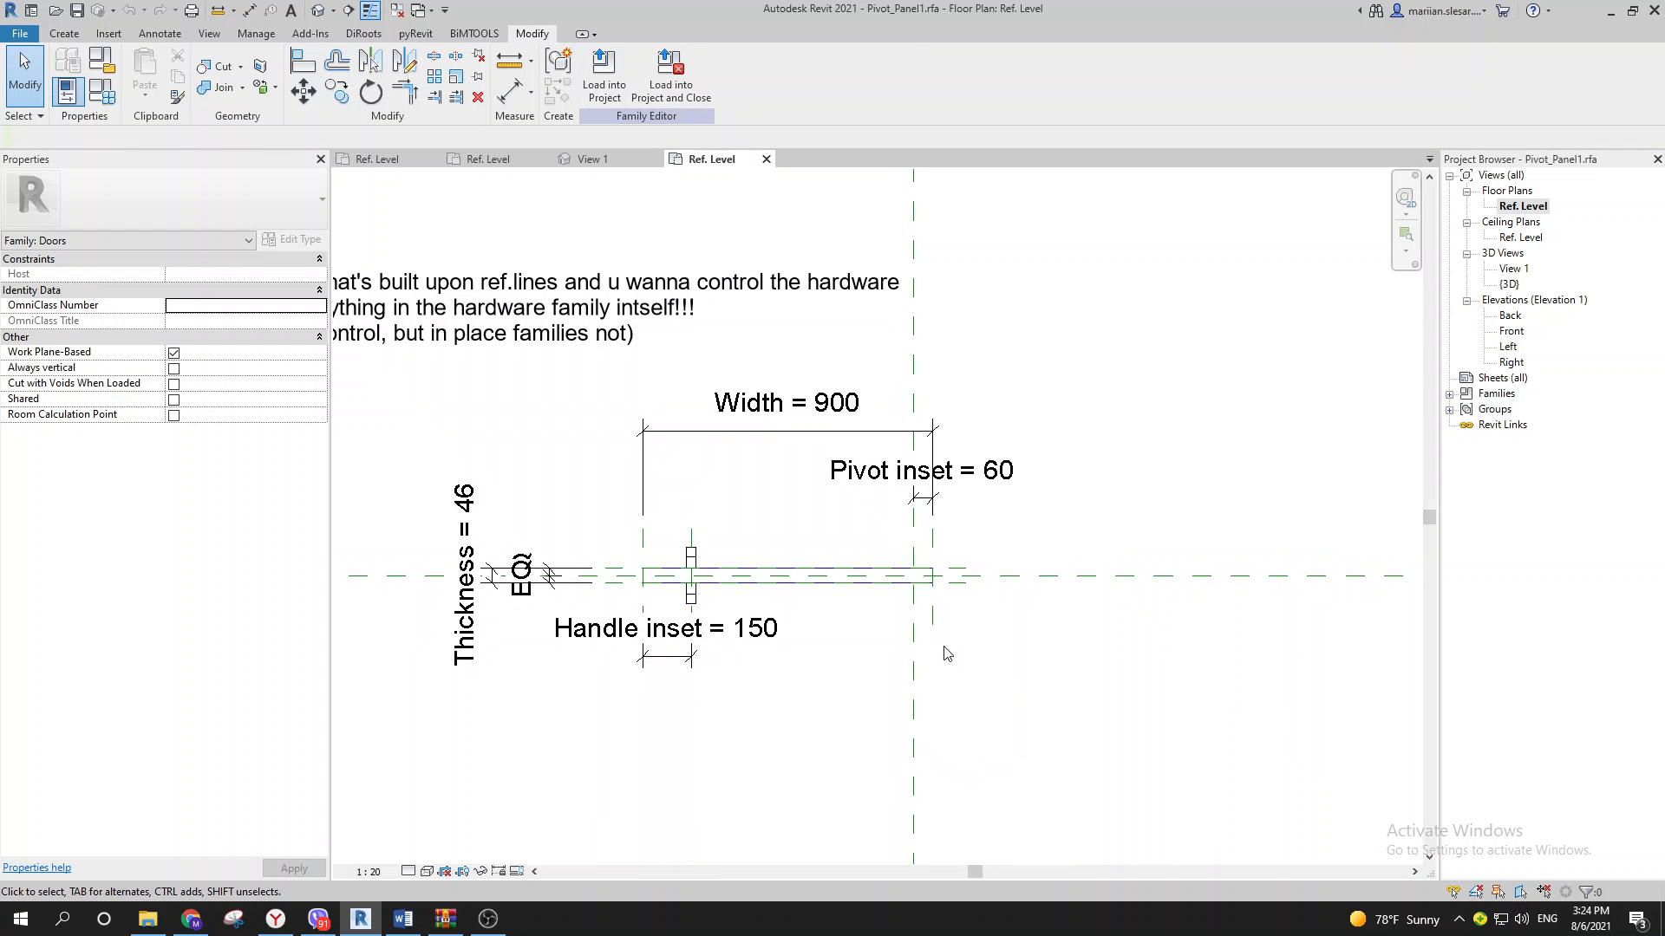
left_click(933, 608)
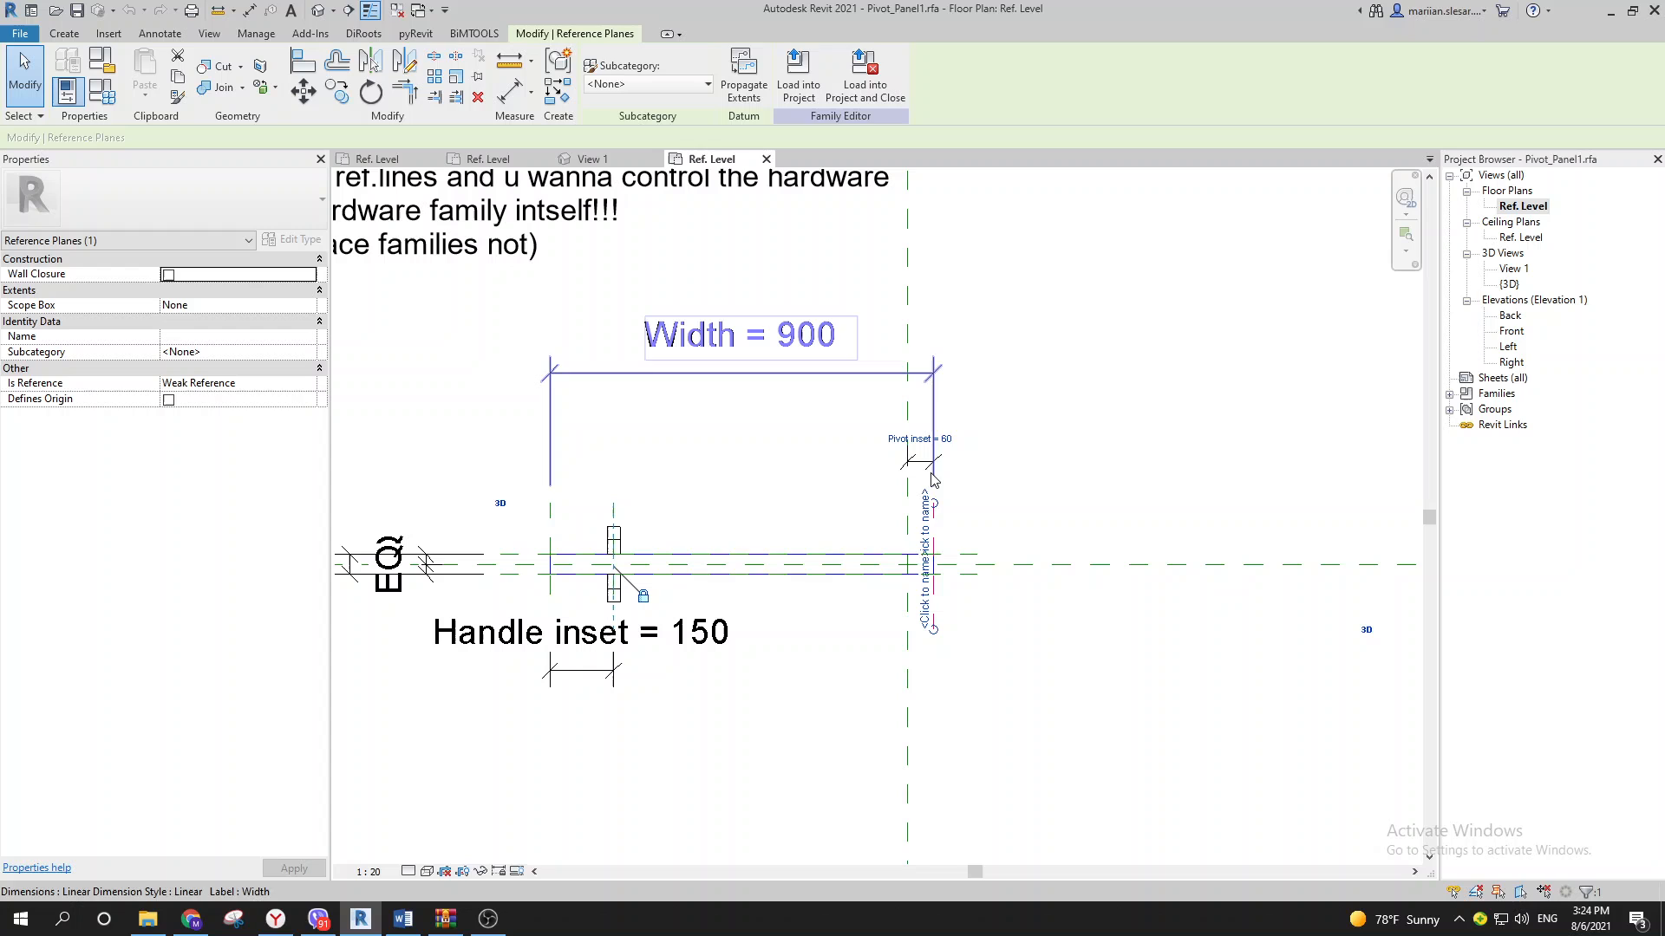
left_click(1032, 715)
middle_click_drag(968, 530, 988, 549)
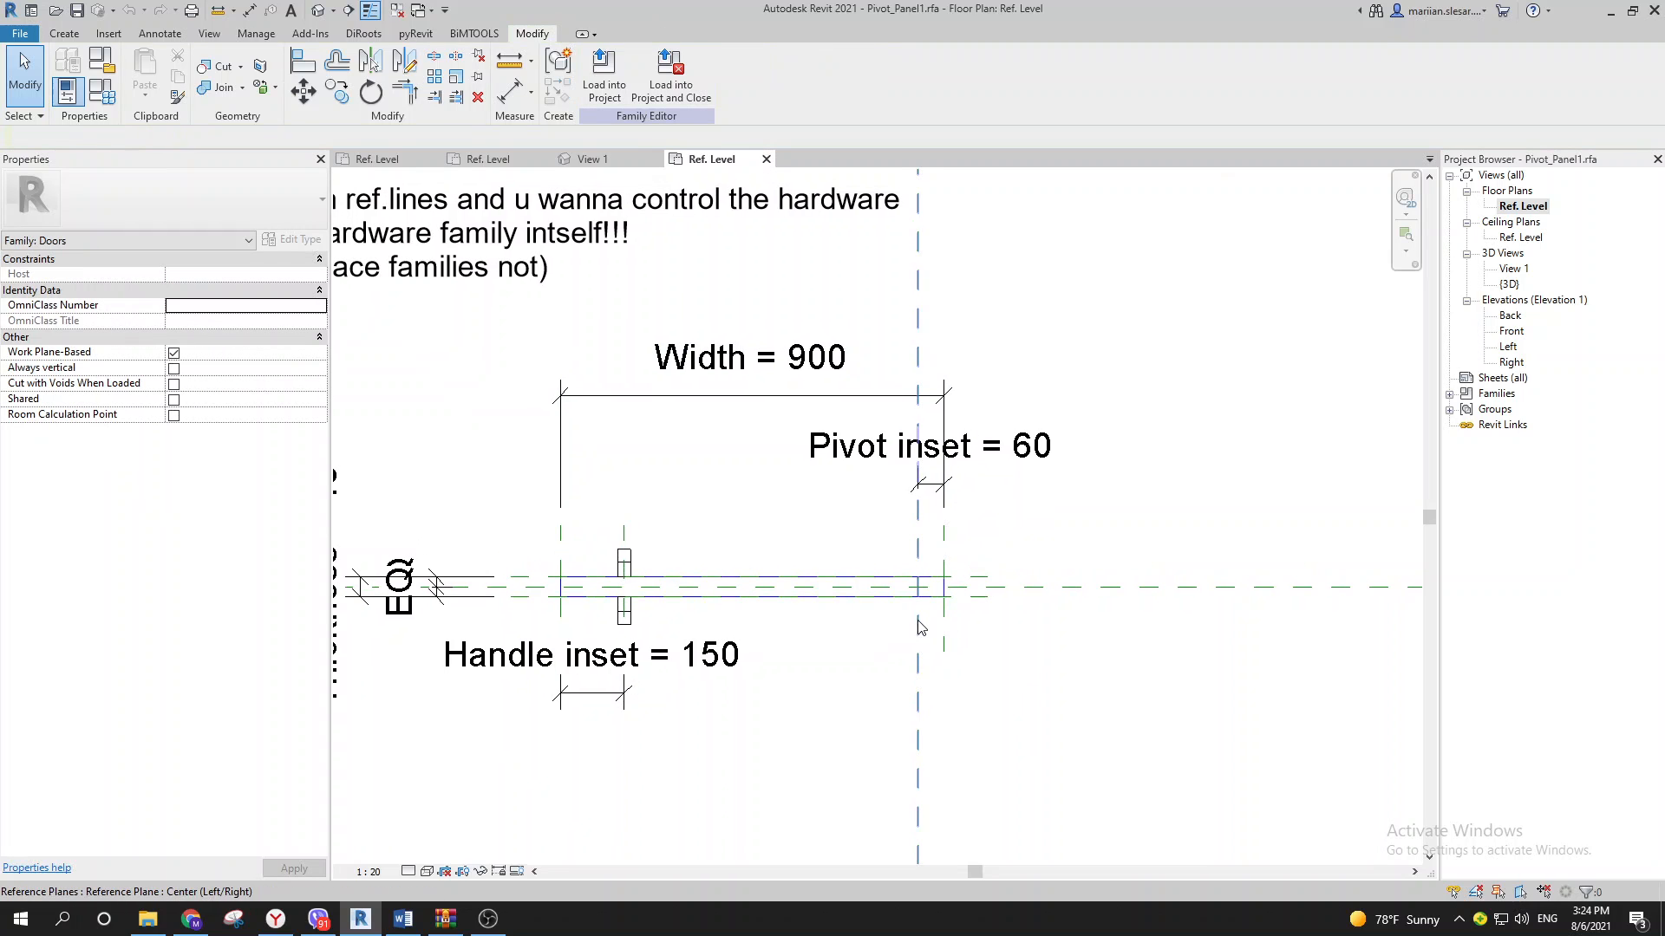
Step: Flex the panel through the Pivot inset dimension, trying 100 and setting it to 50
left_click(964, 466)
left_click(965, 465)
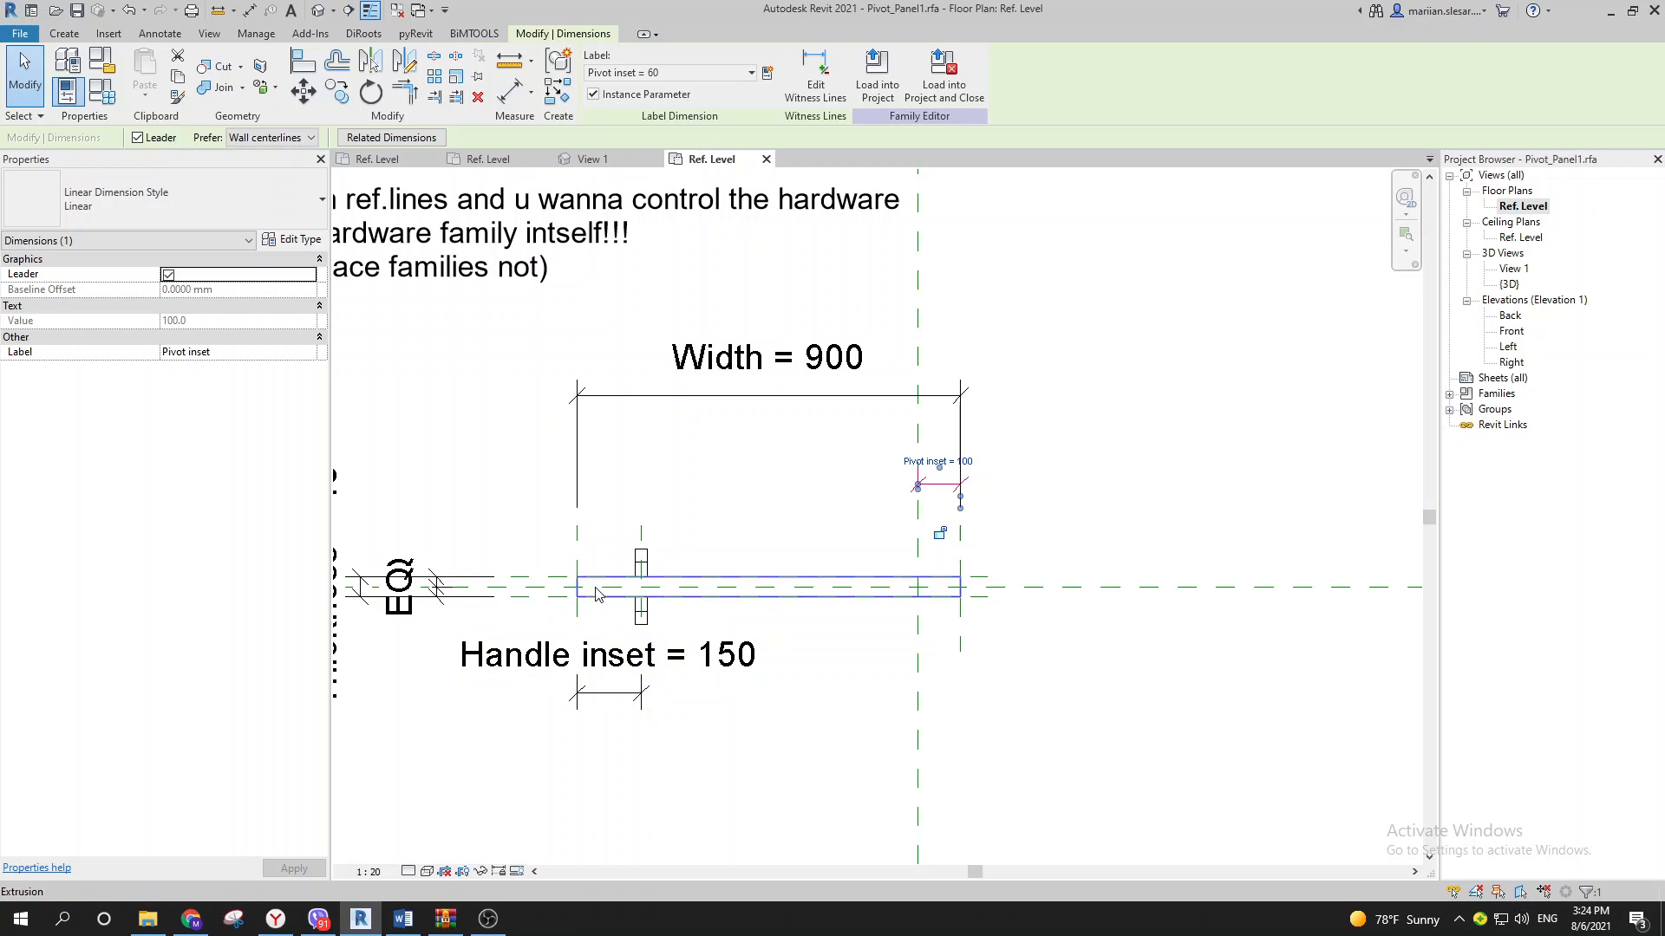
scroll(579, 588, "up", 1)
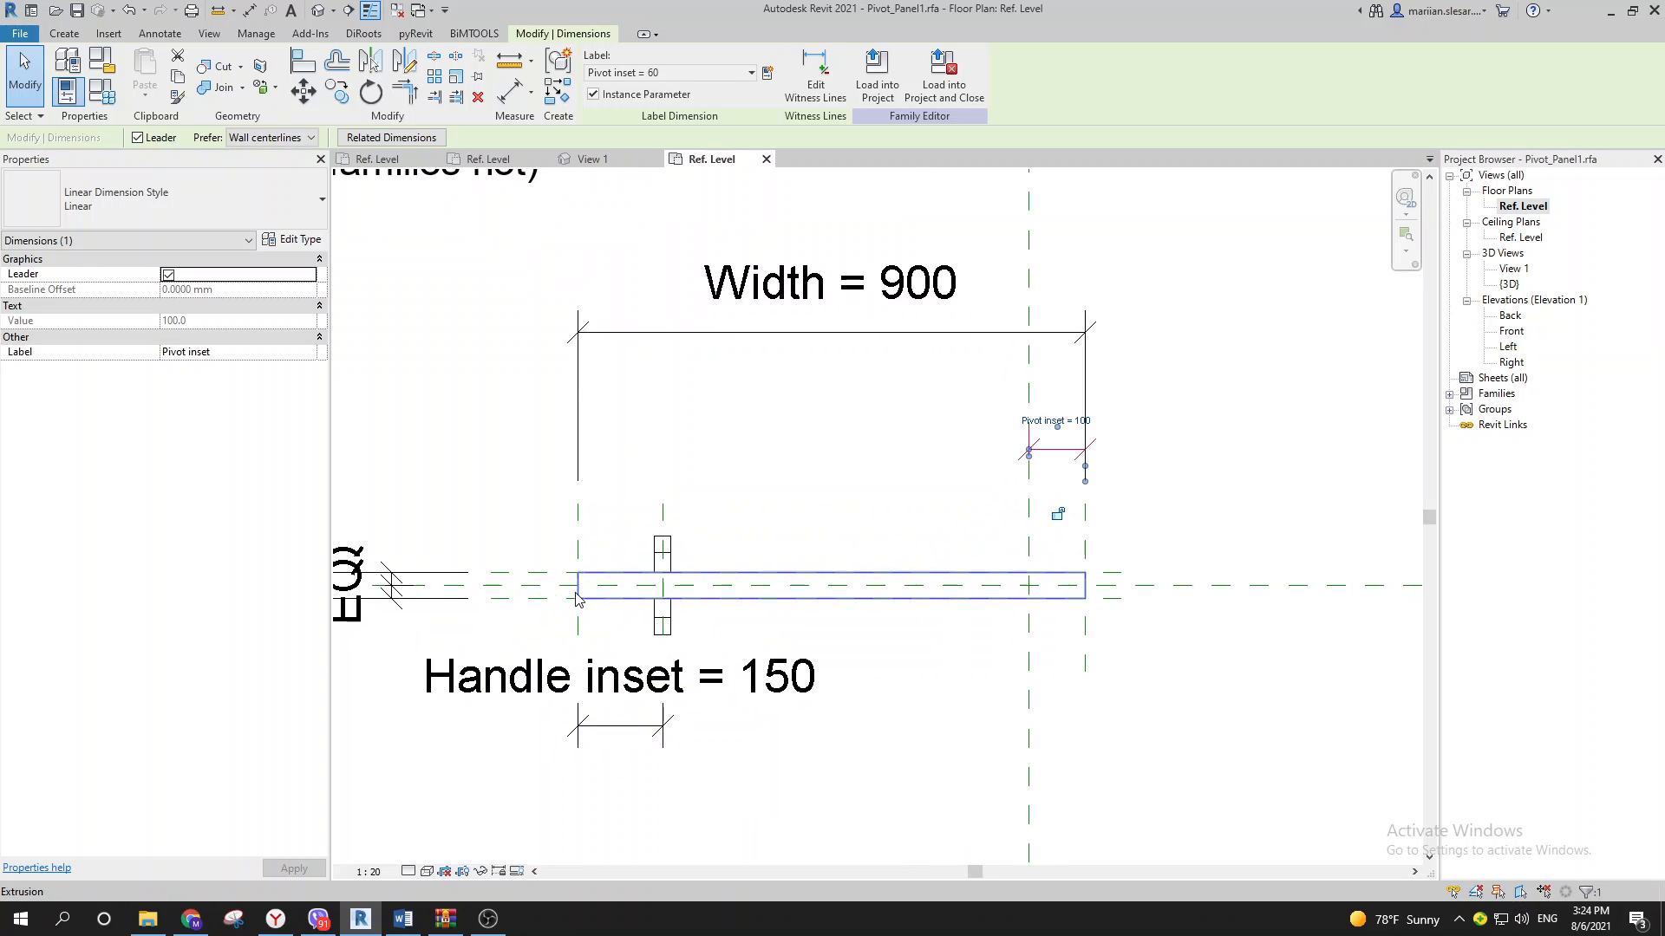
left_click(1072, 418)
type("5")
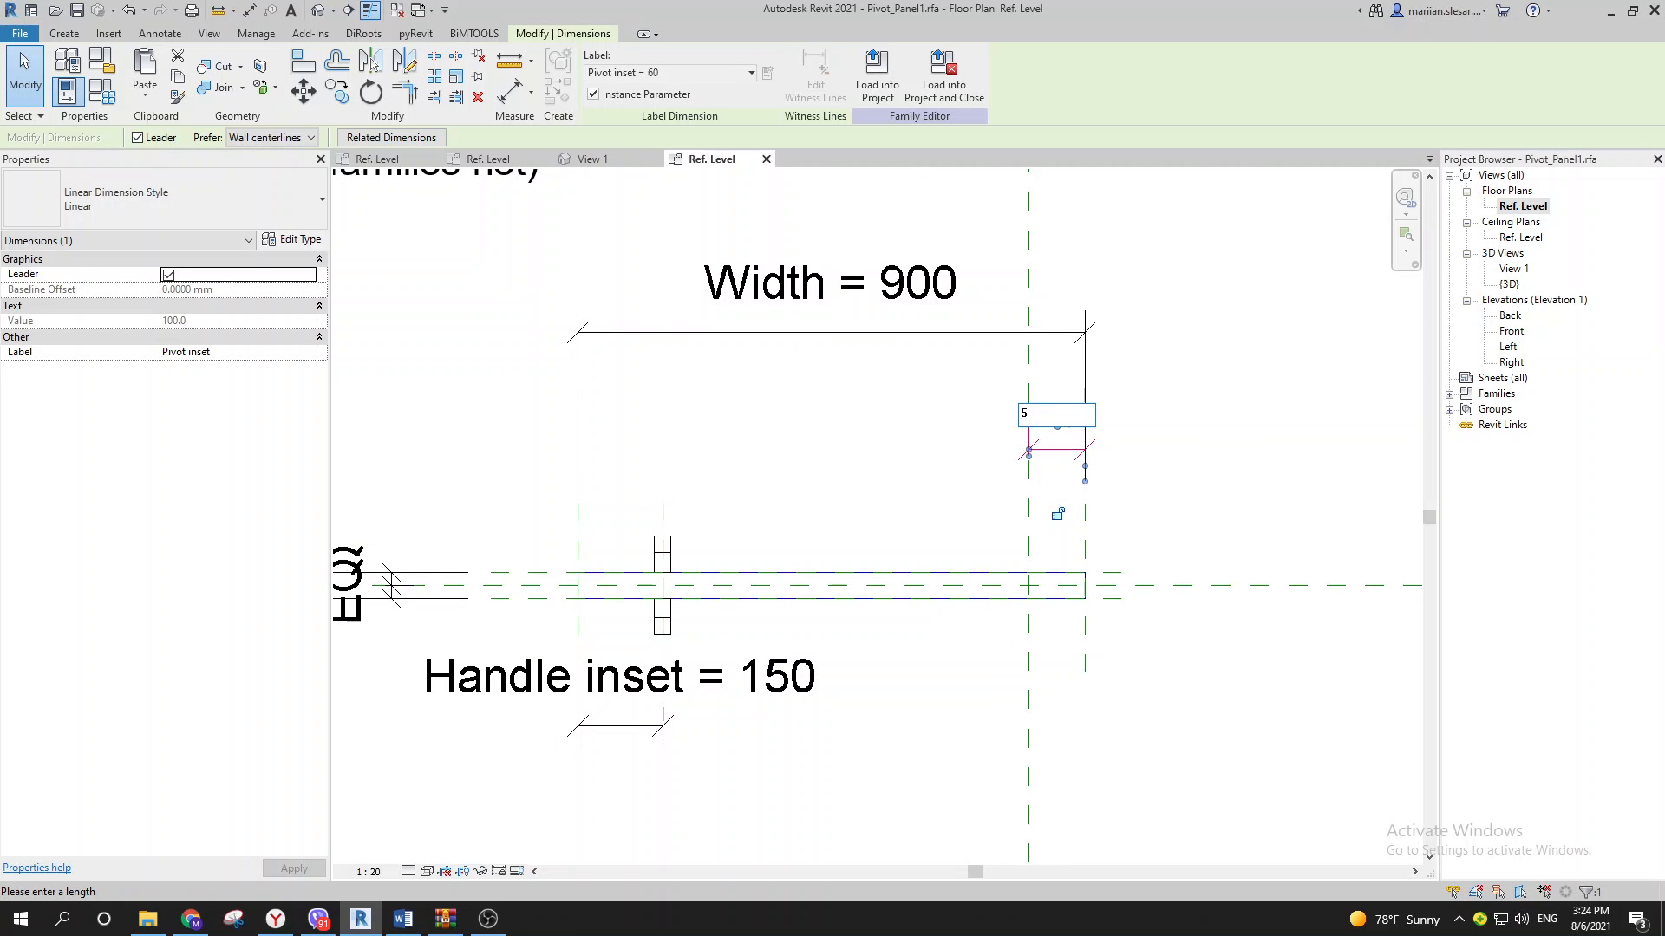
type("0")
key("Return")
Step: Try Pivot inset values of 150 and 300 on the panel, undoing each change
left_click(1070, 420)
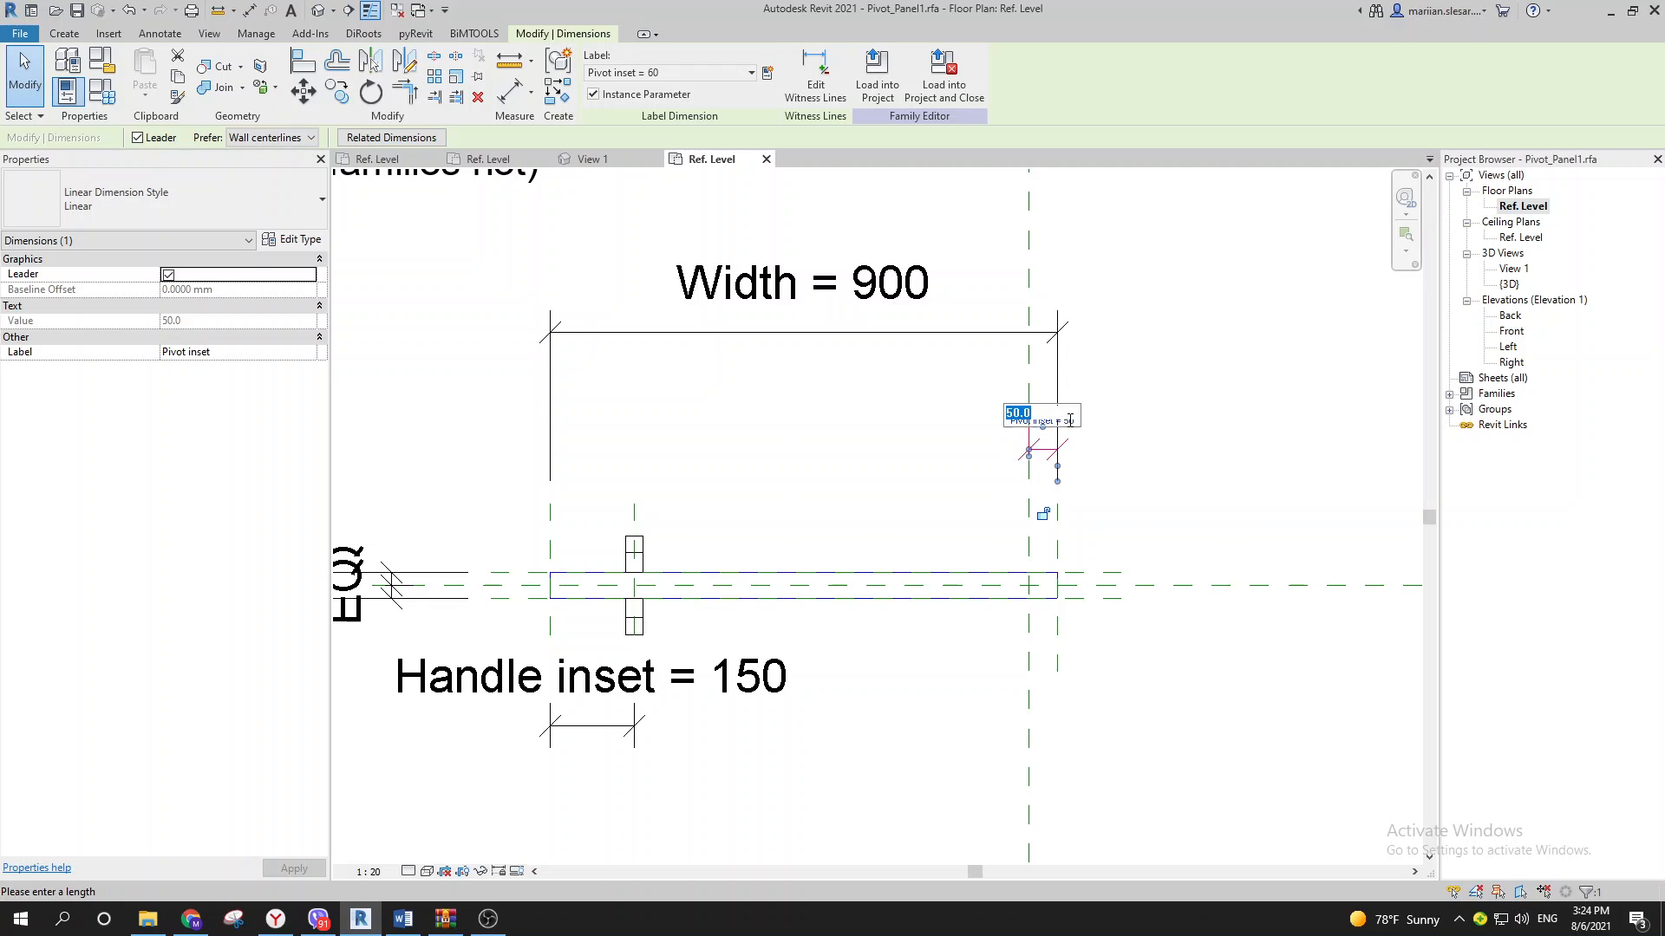
key("Return")
key("ctrl+z")
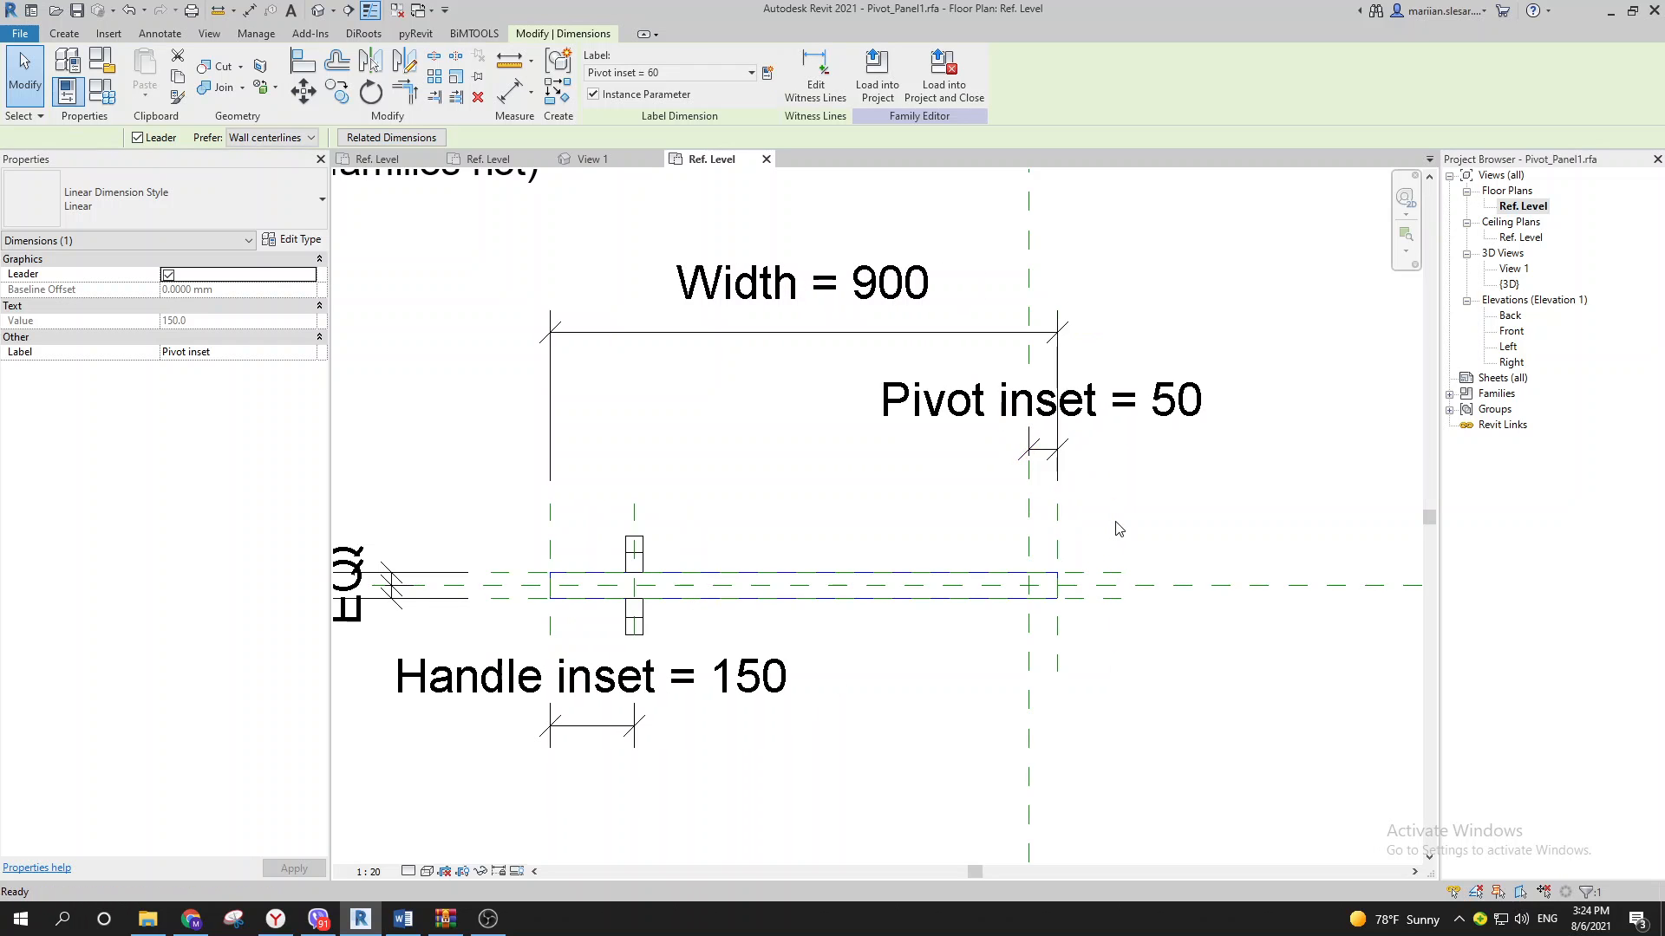
scroll(643, 590, "down", 1)
left_click(1034, 446)
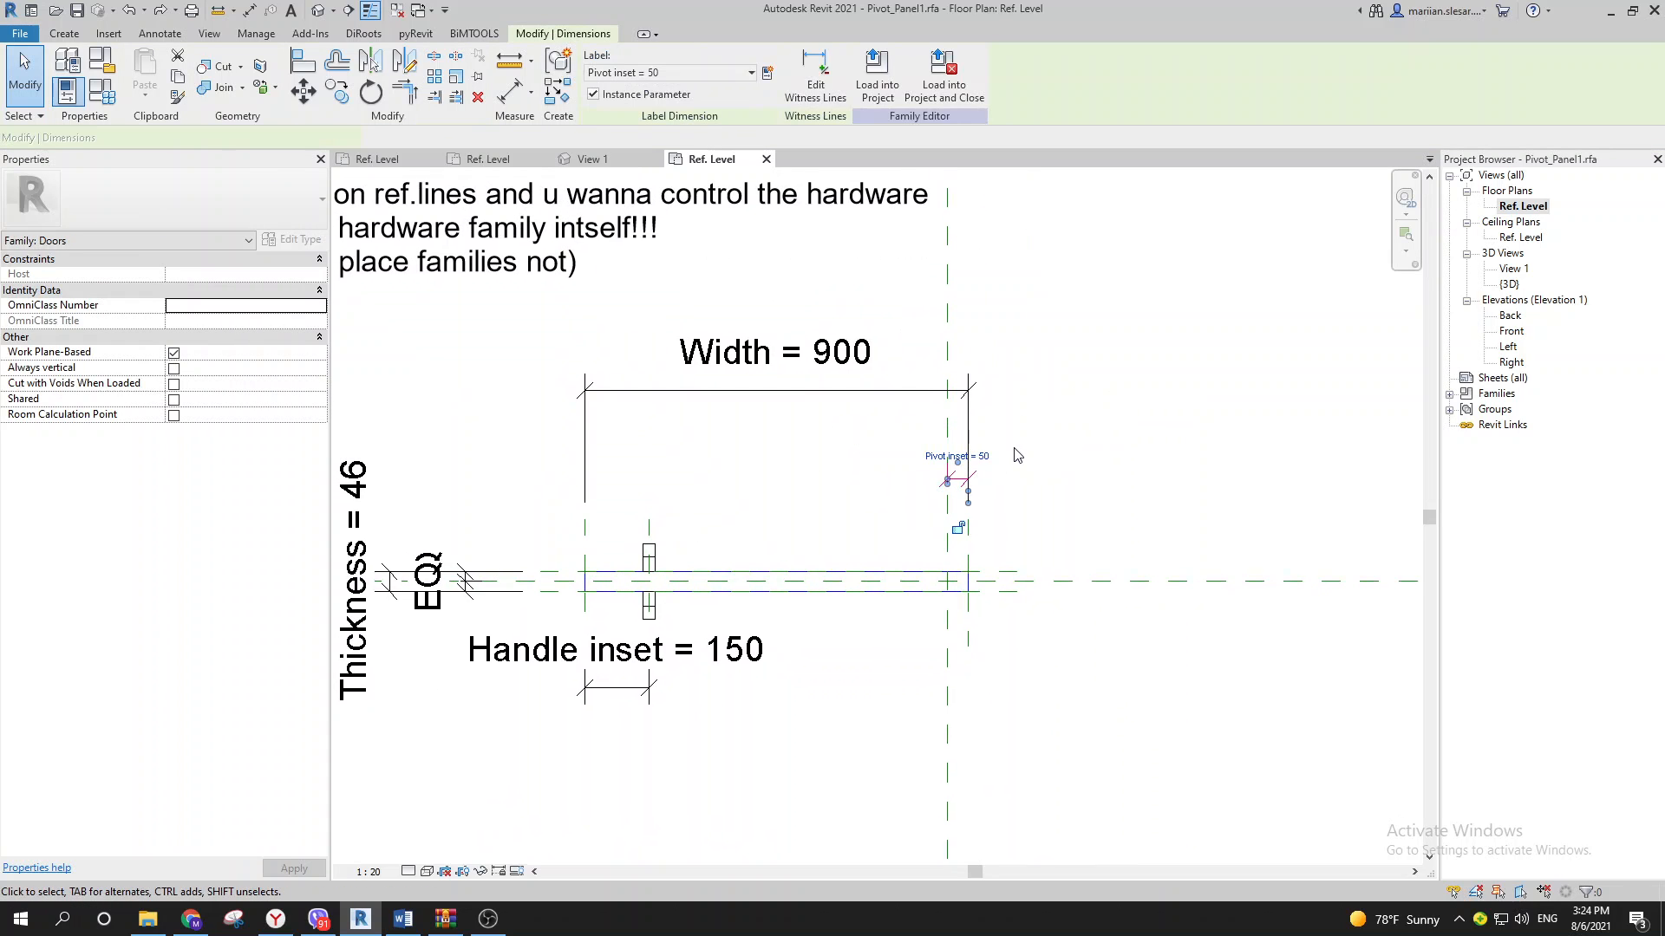
left_click(995, 452)
type("300")
key("Return")
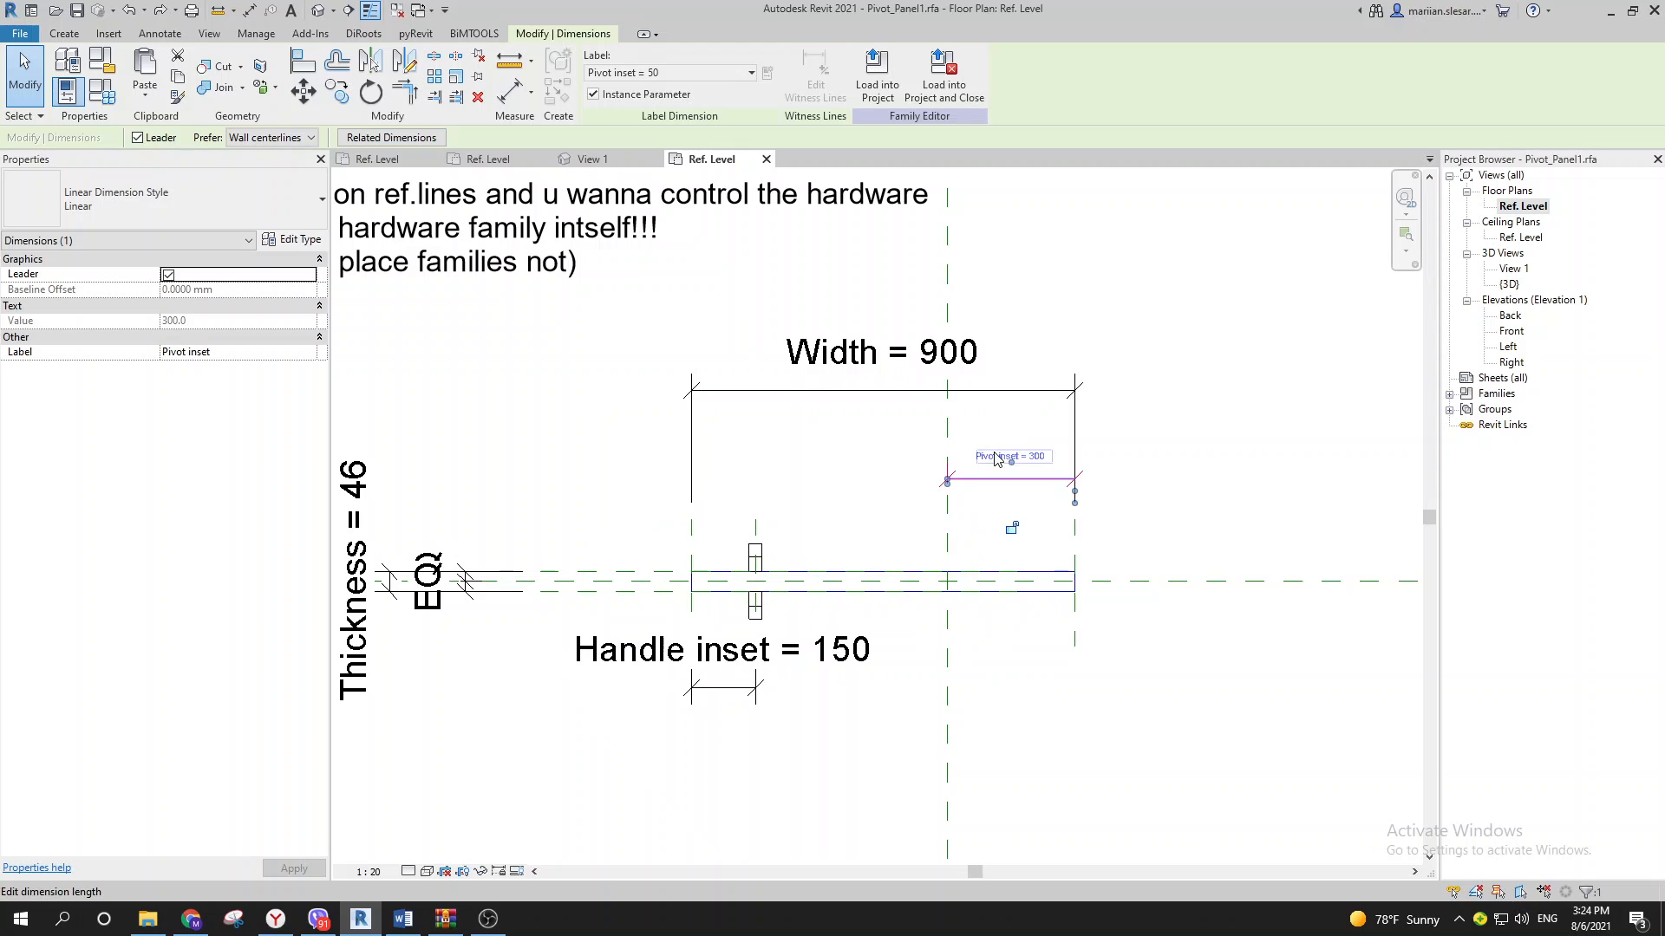
key("ctrl+z")
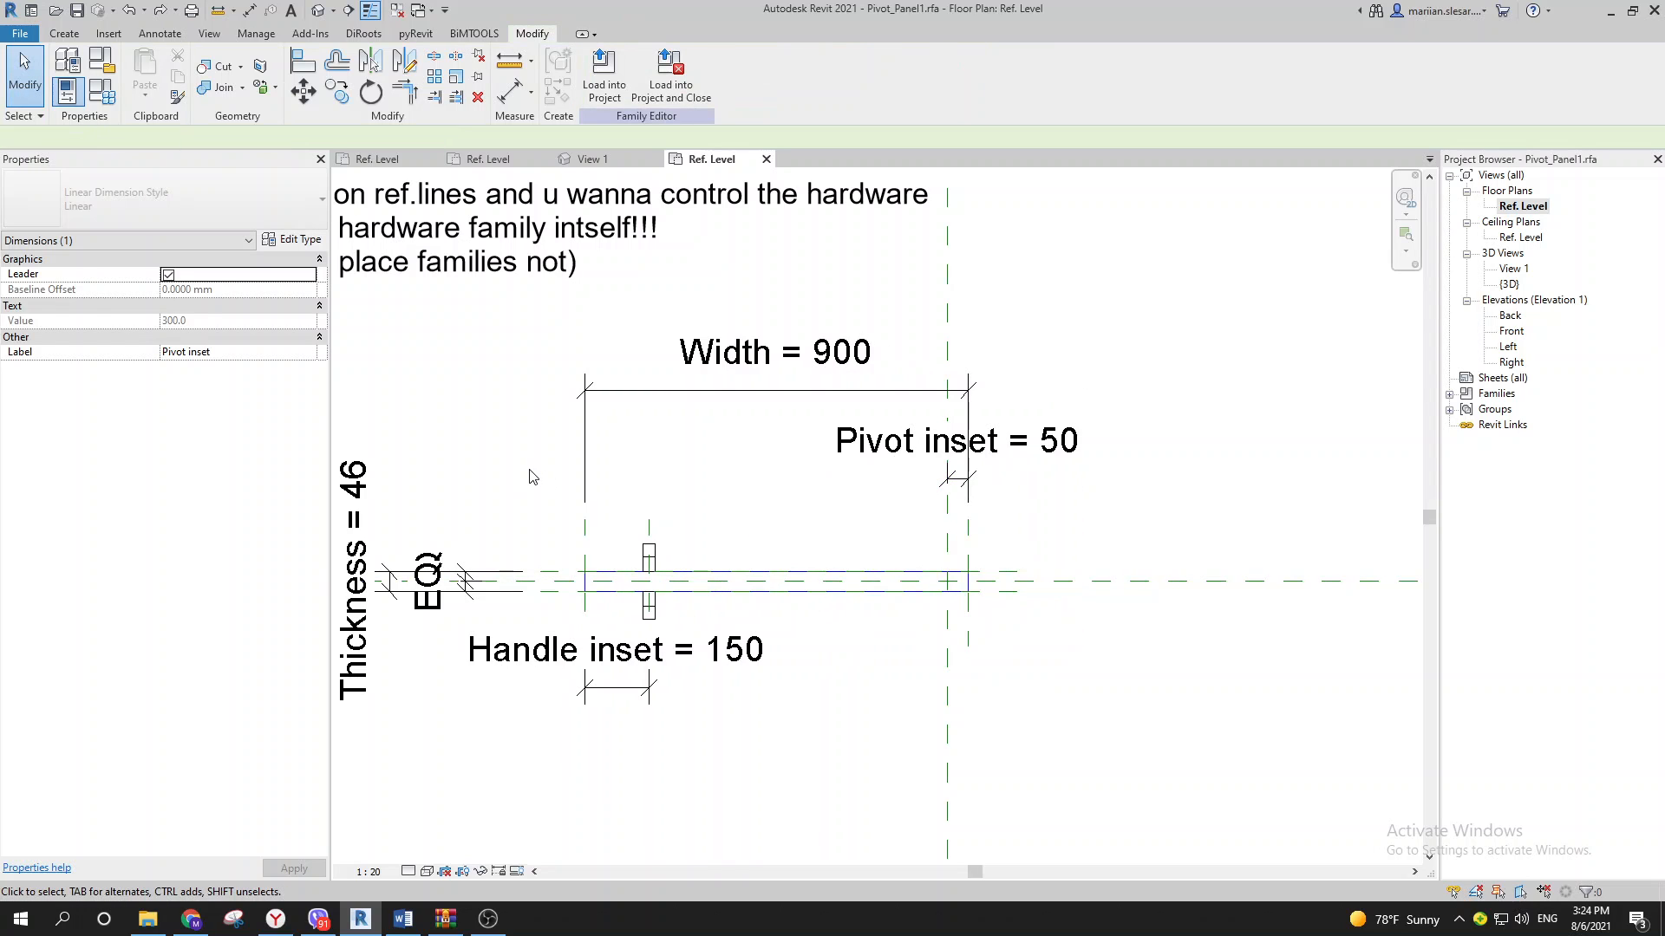
Step: Review the Width dimension and the panel's parameters with their lock settings in Family Types
scroll(528, 476, "down", 1)
middle_click_drag(528, 476, 732, 490)
scroll(671, 480, "up", 1)
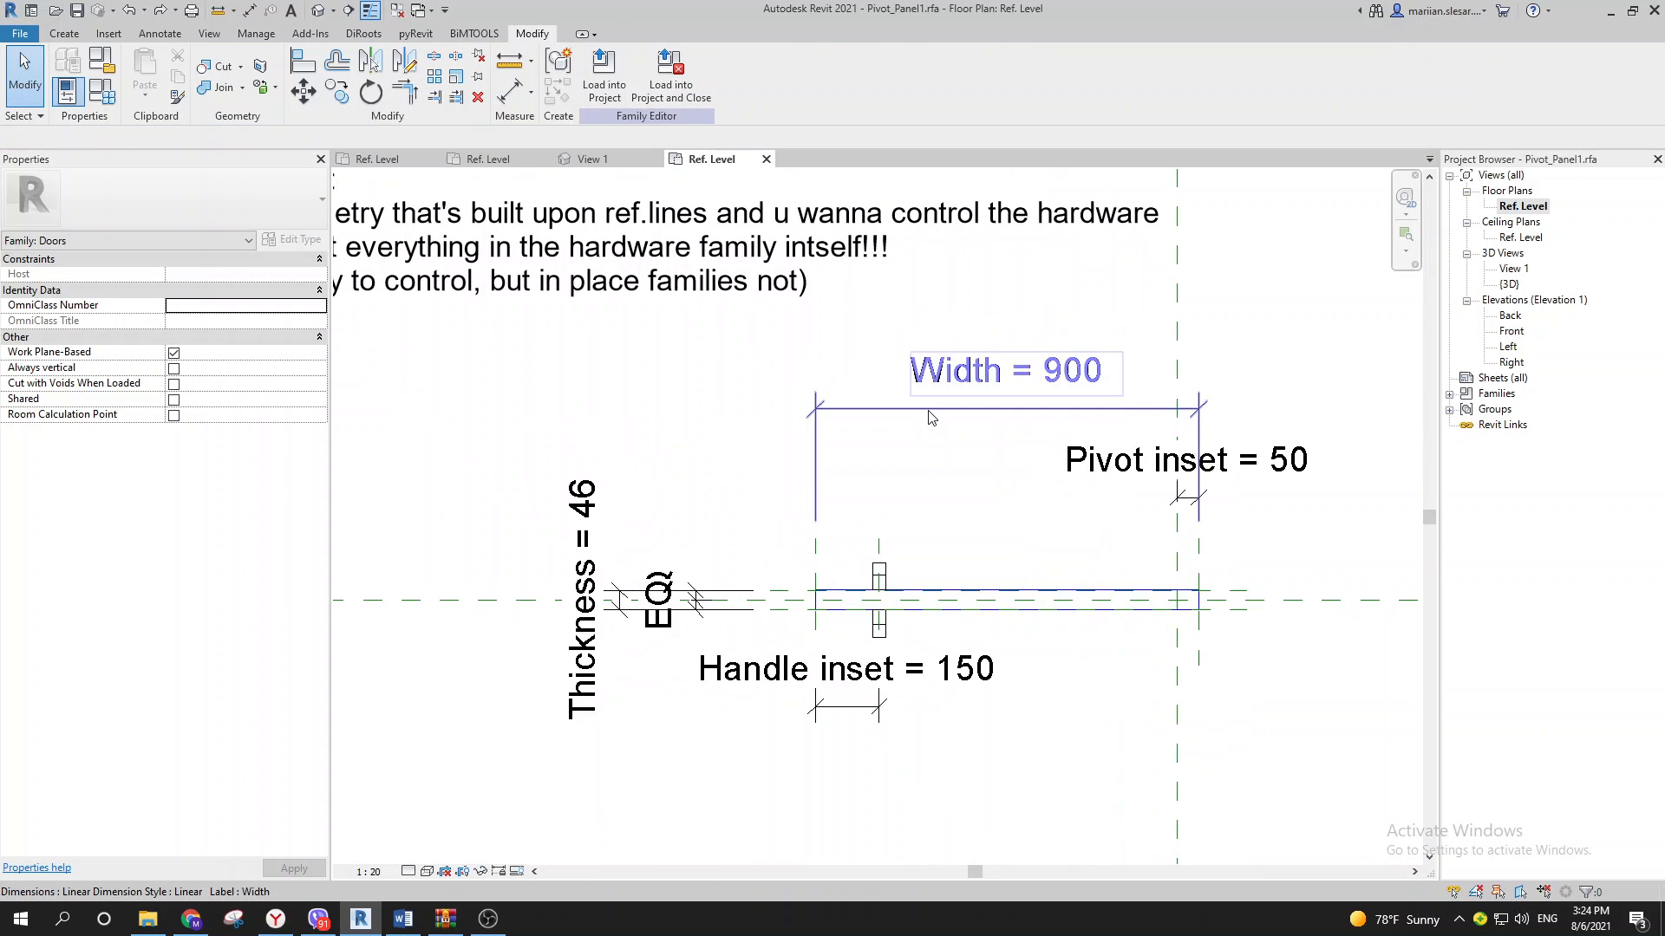
left_click(992, 373)
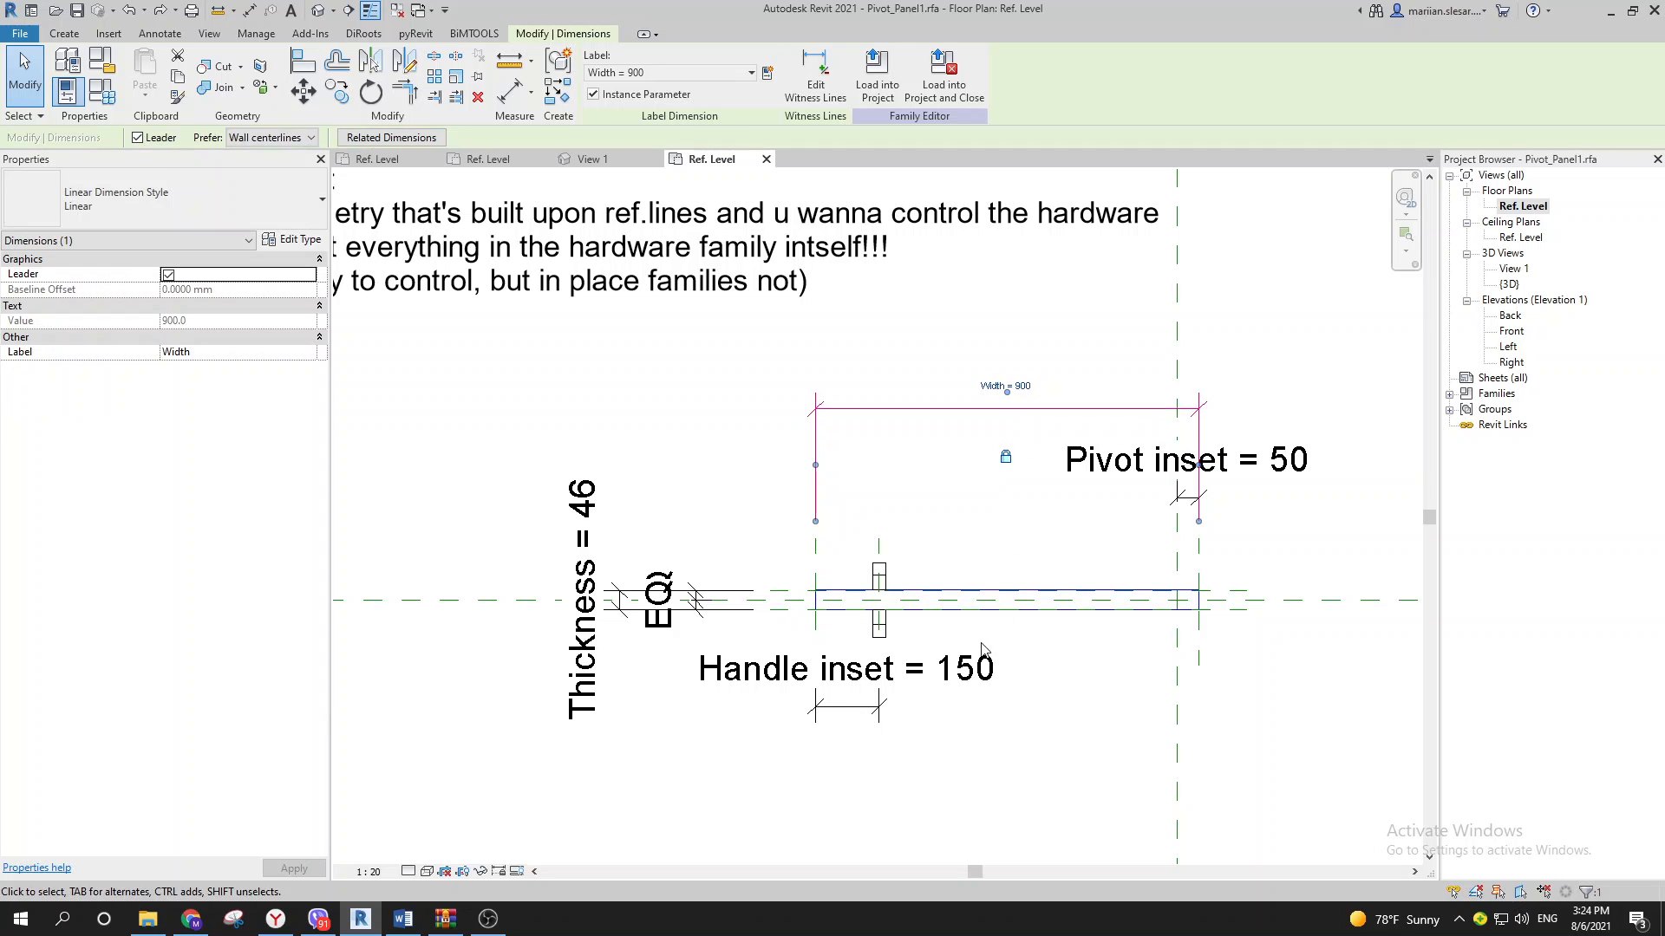
left_click(317, 246)
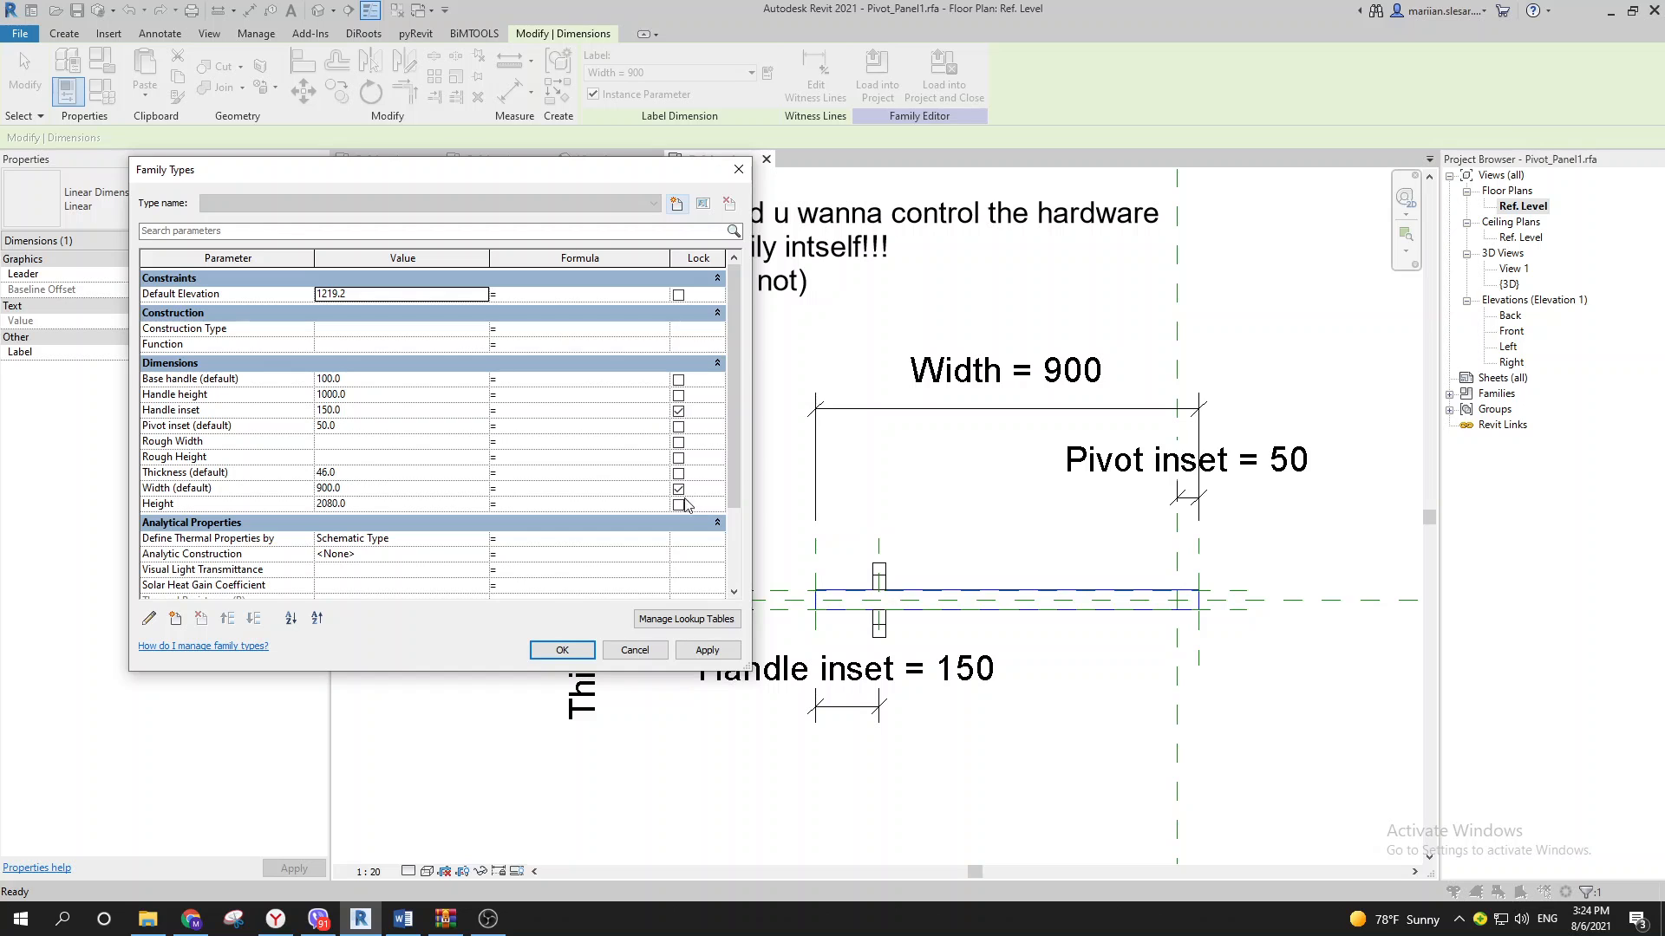
left_click(584, 648)
scroll(903, 546, "down", 2)
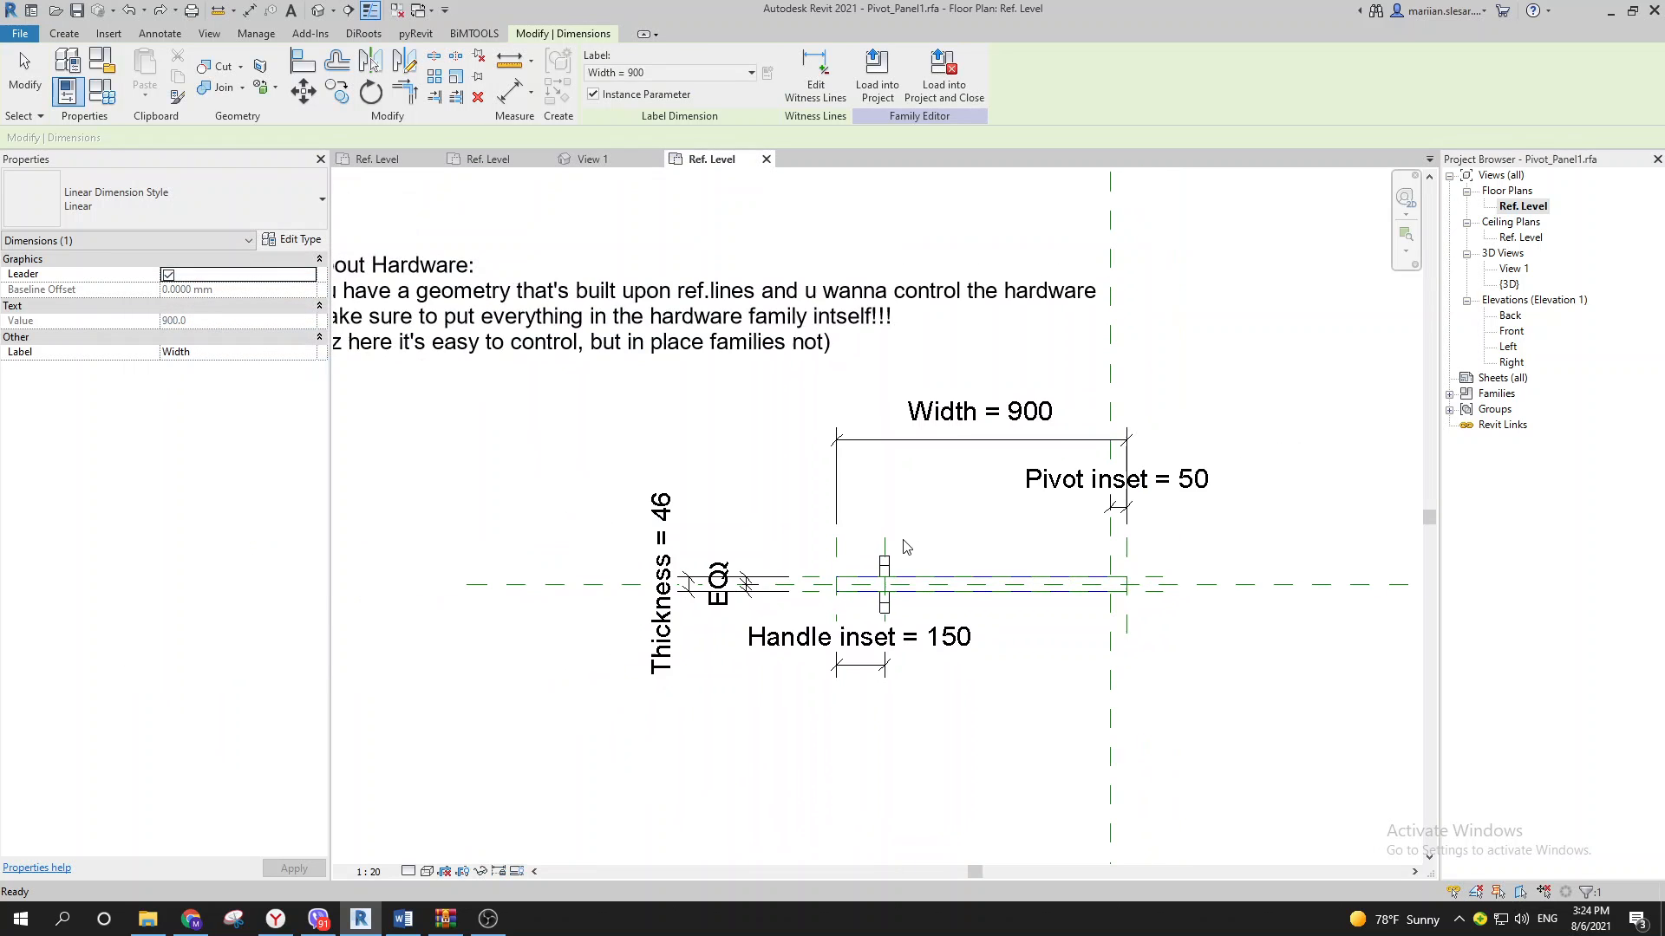
left_click(910, 548)
middle_click_drag(951, 562, 899, 598)
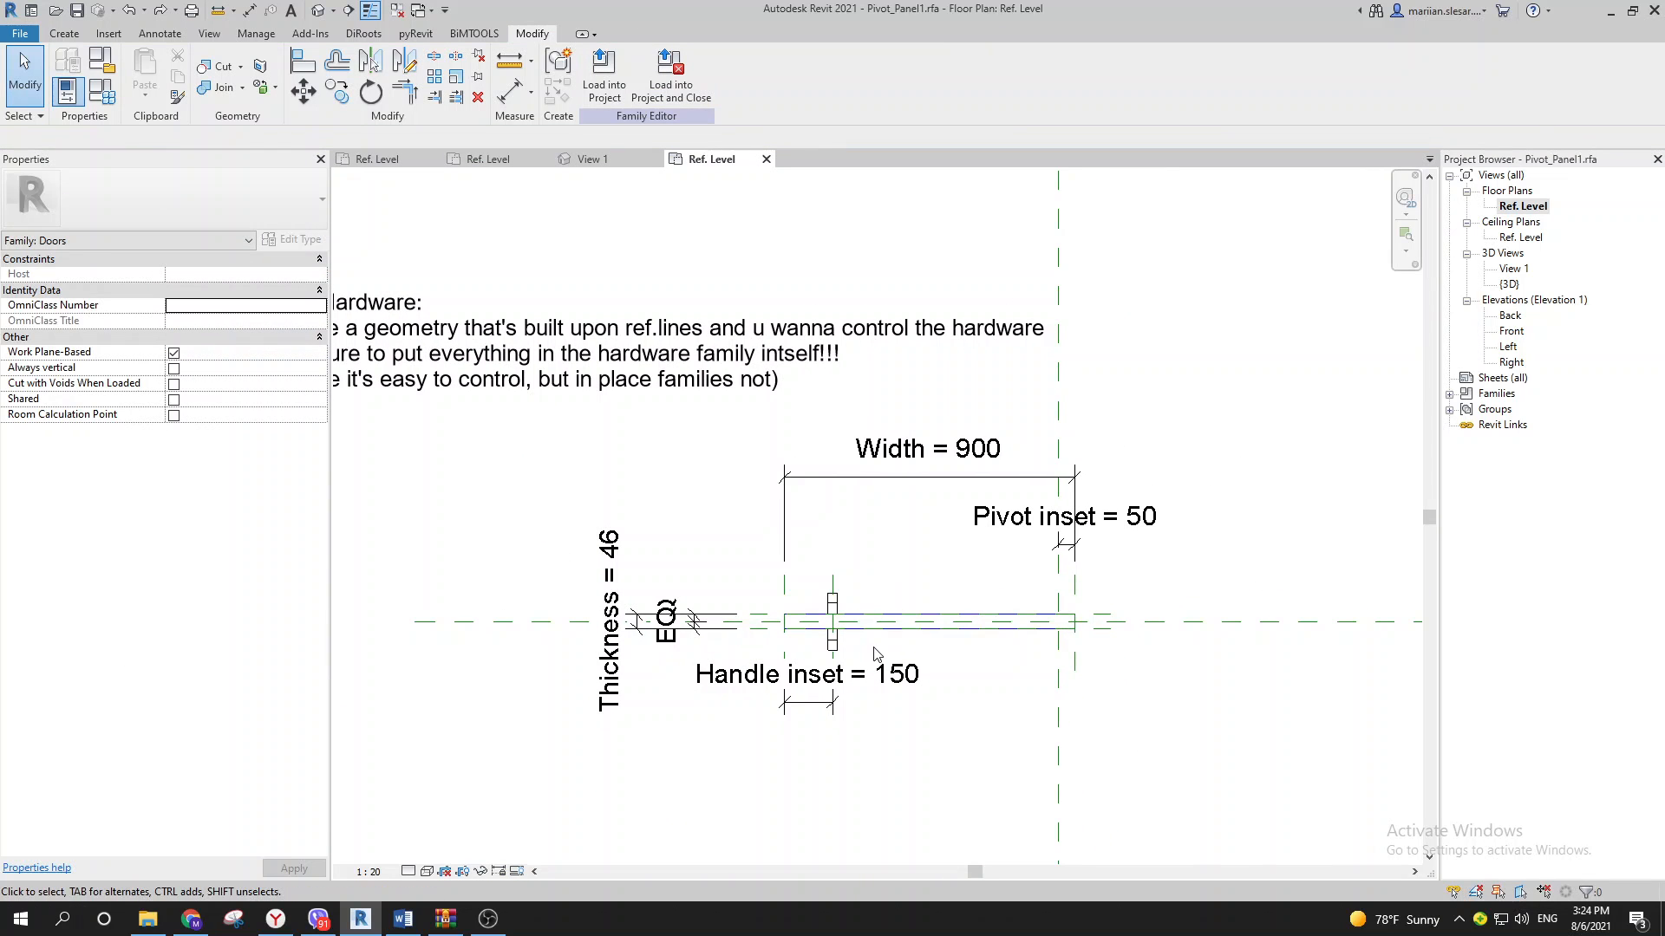
Step: Inspect the panel extrusion in the Front elevation, opening its rectangular sketch and finishing it without edits
scroll(836, 622, "up", 2)
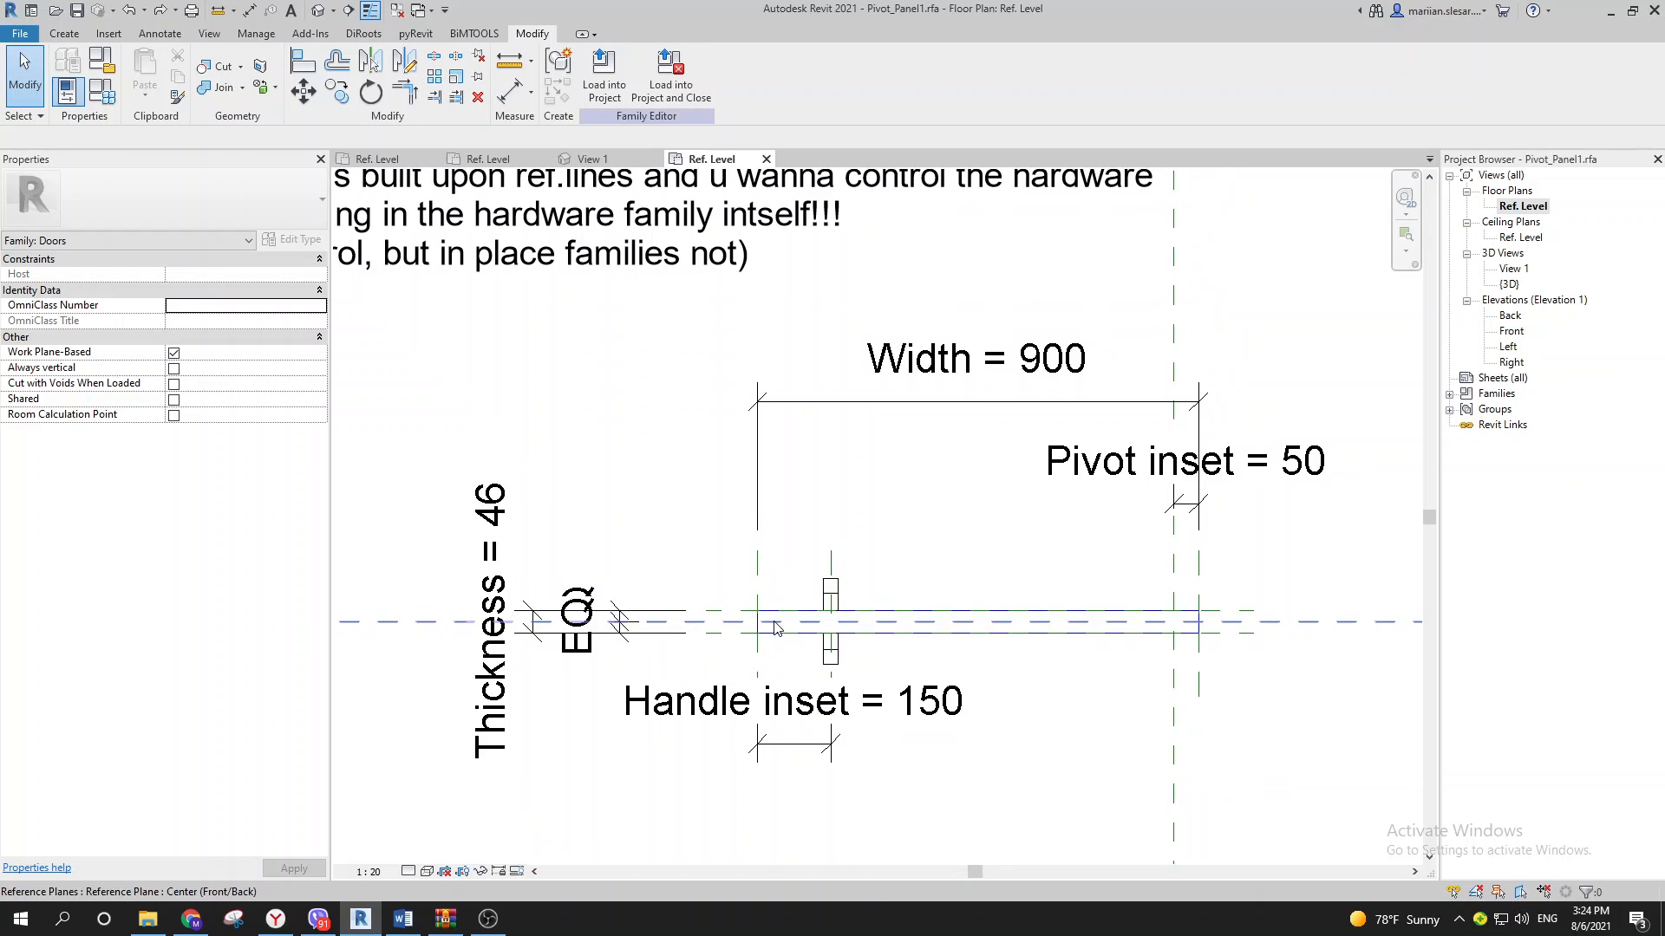
scroll(751, 640, "up", 2)
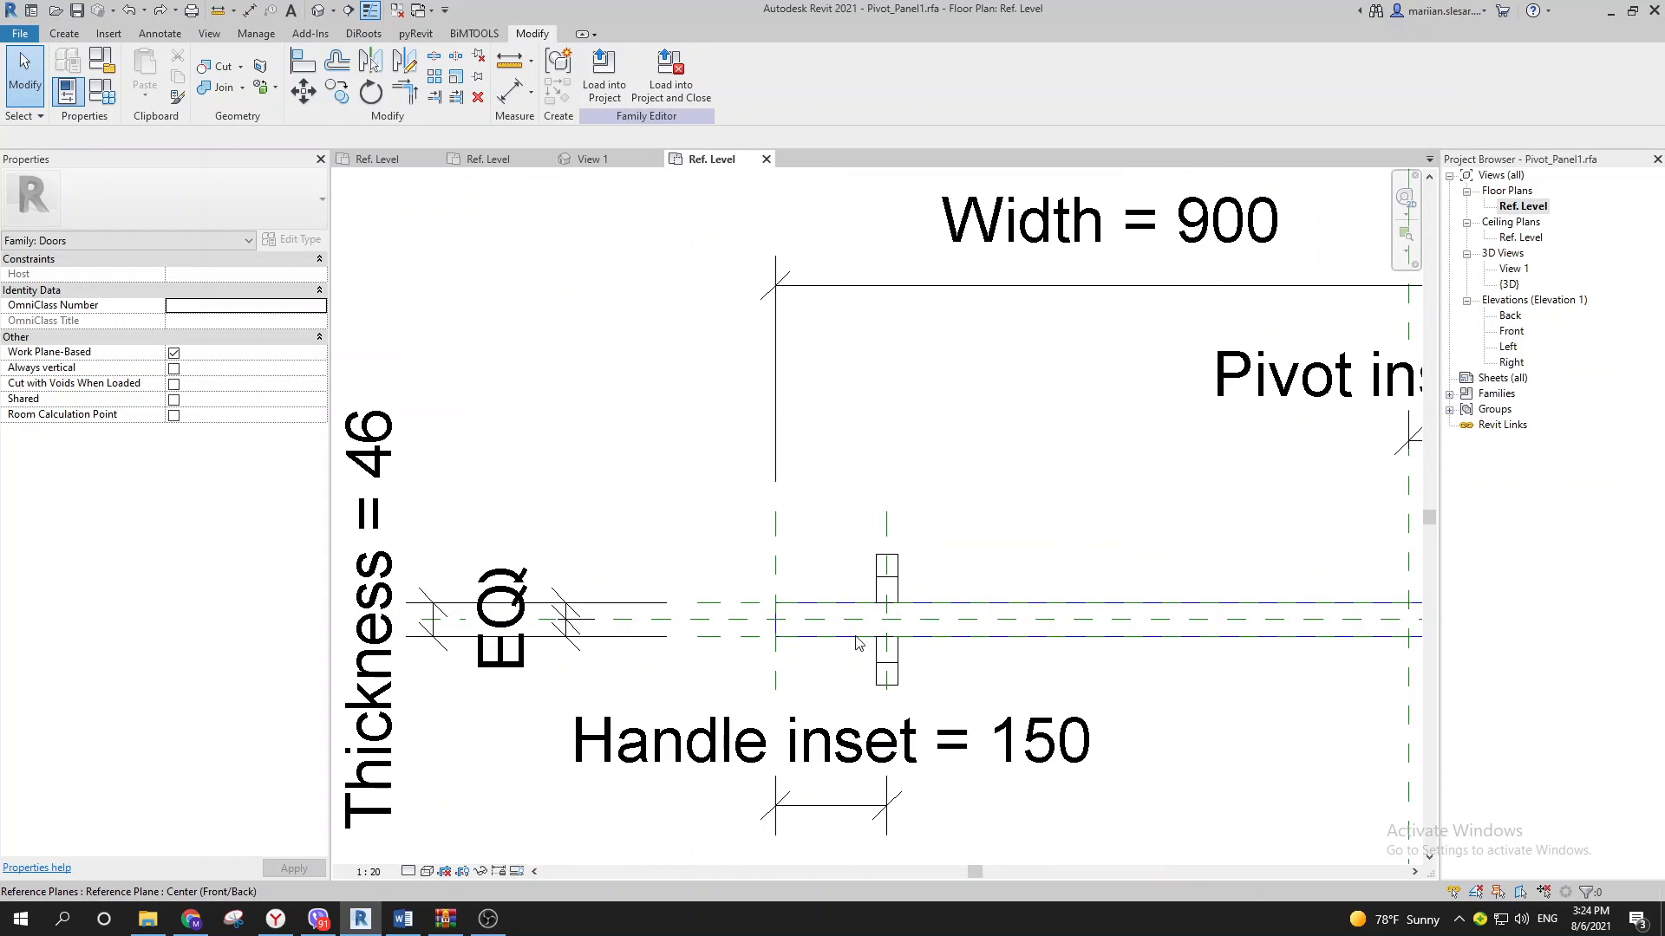
middle_click_drag(778, 652, 627, 654)
left_click(690, 639)
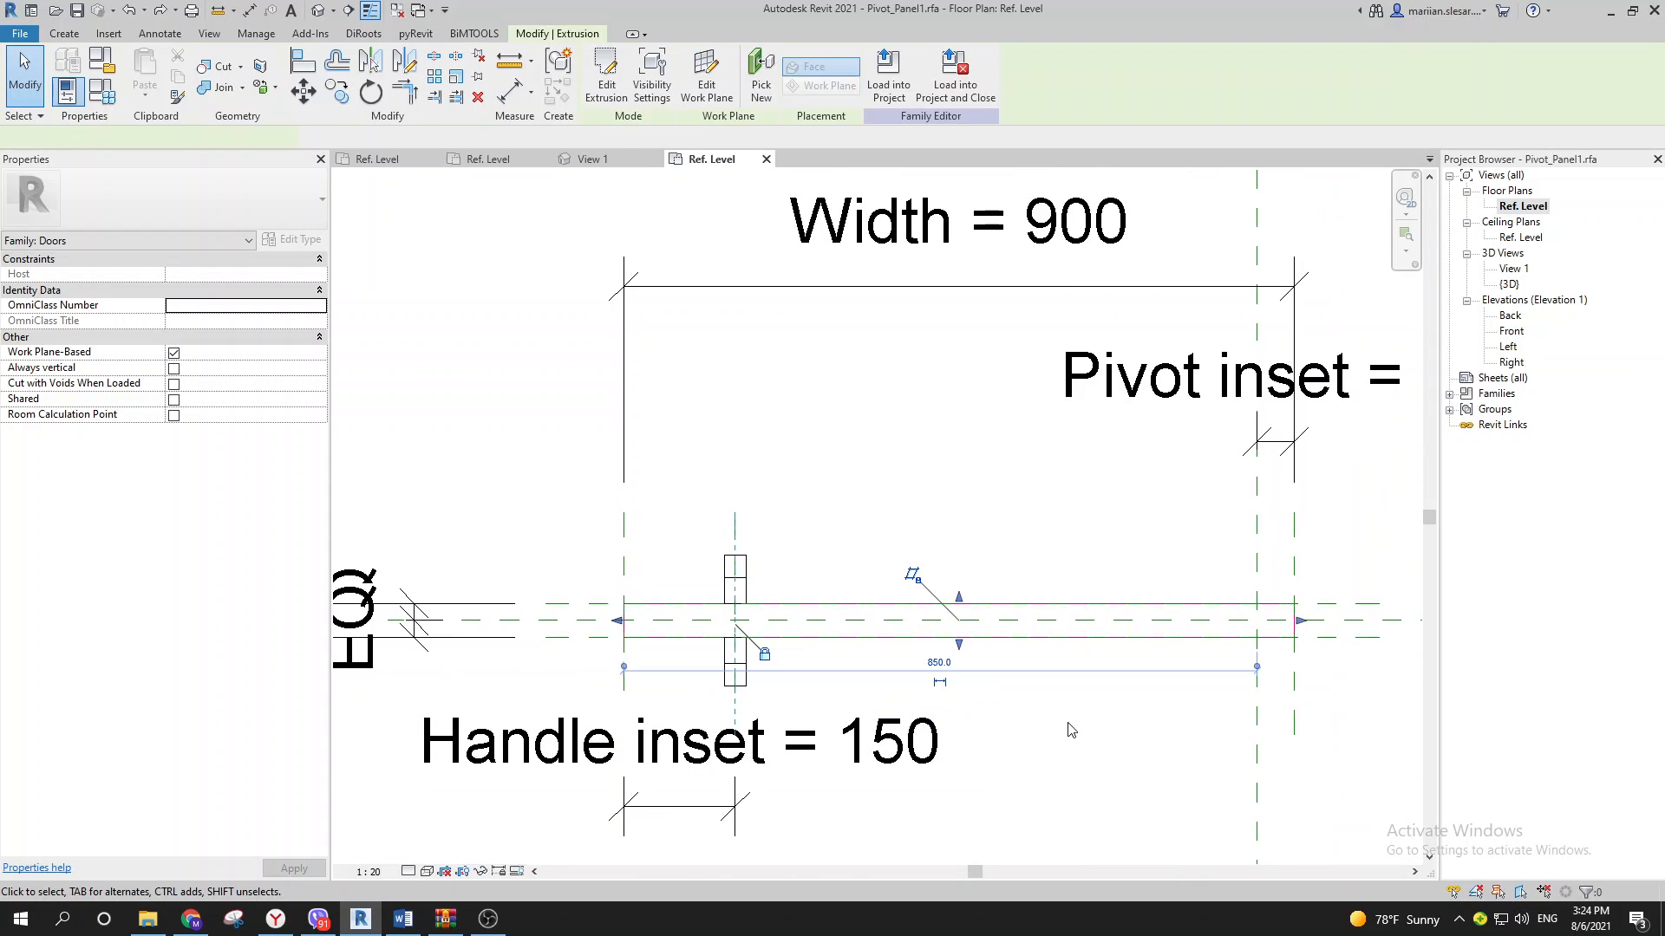
double_click(1511, 331)
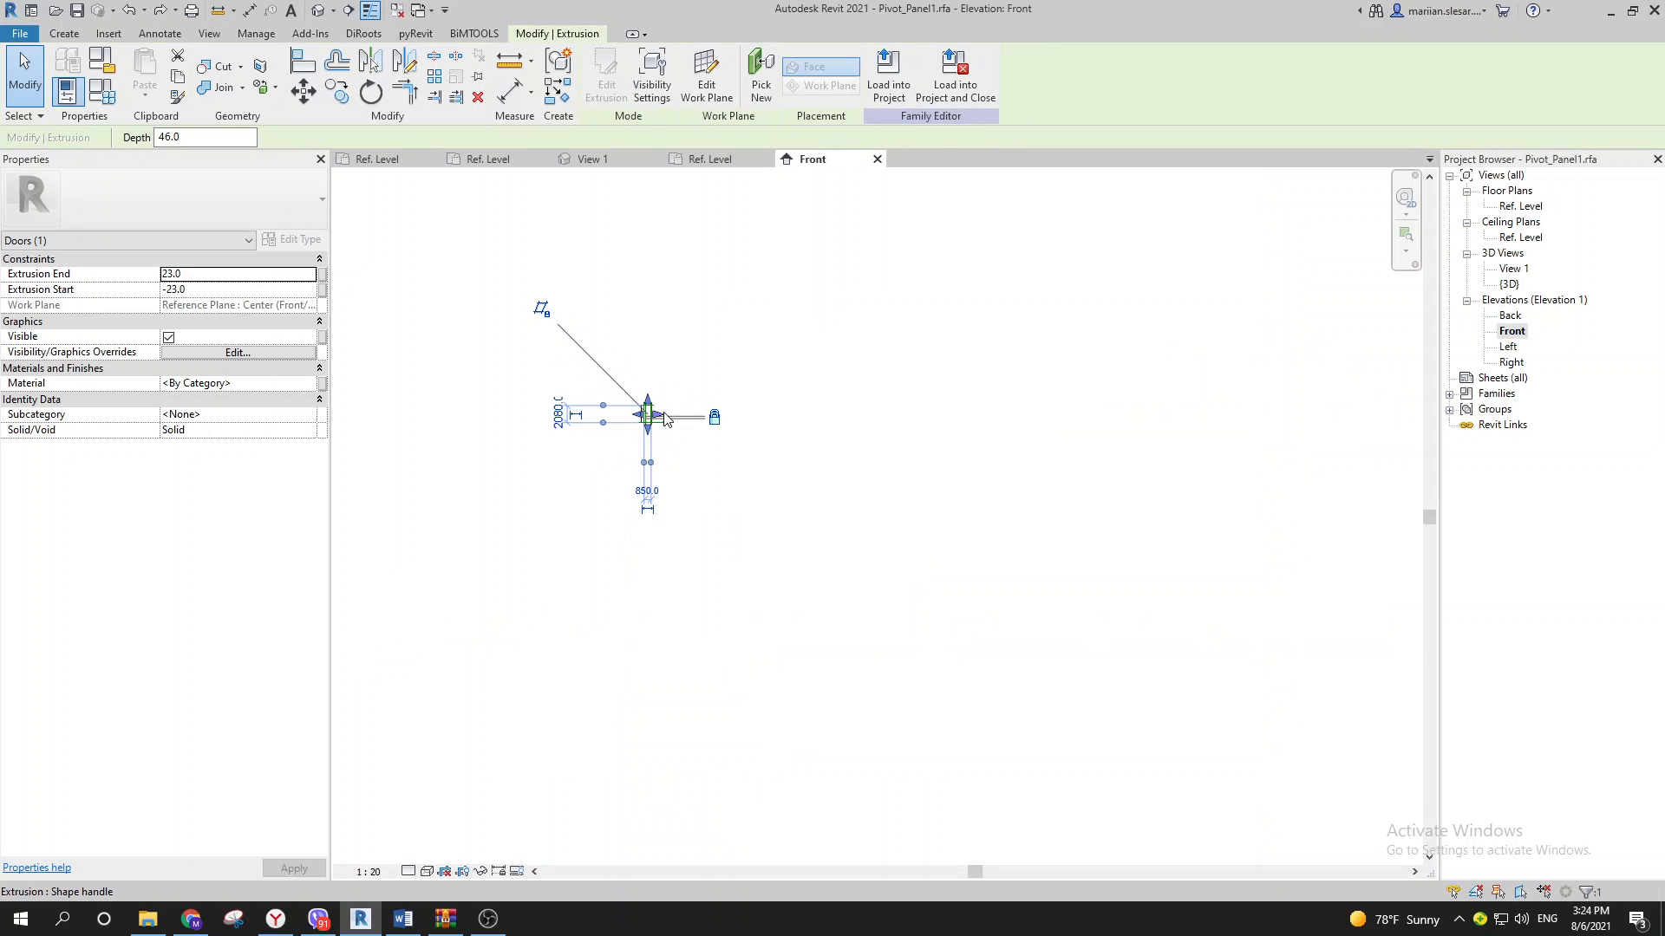
scroll(663, 416, "up", 8)
scroll(924, 500, "up", 2)
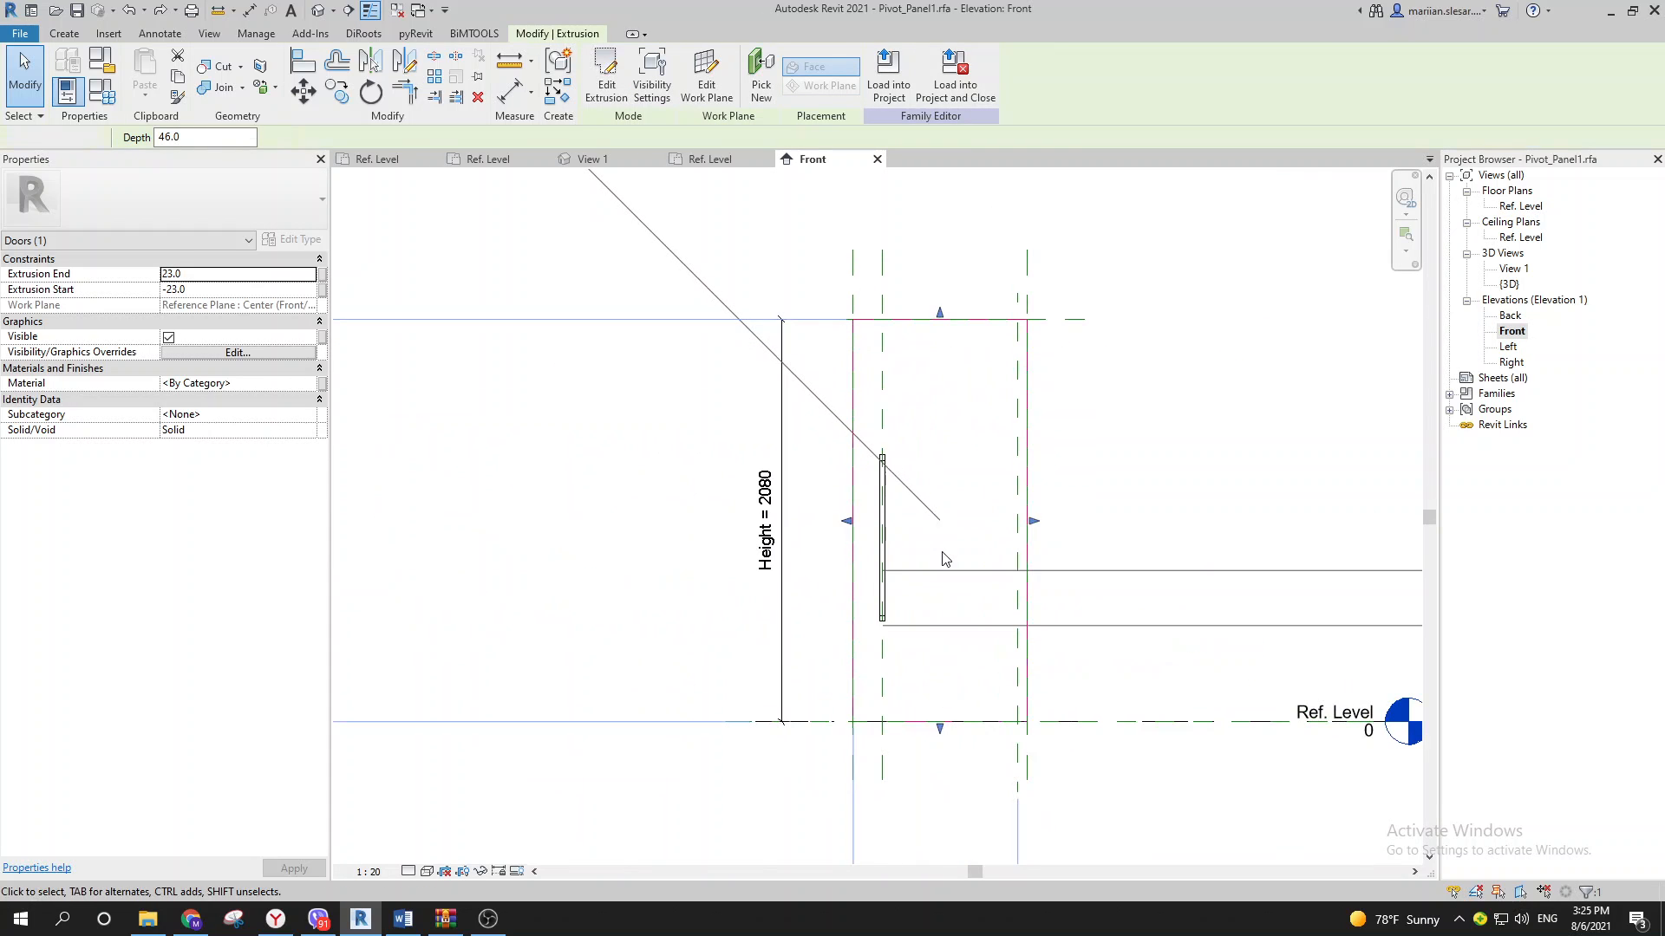
left_click(944, 556)
left_click(1027, 485)
left_click(605, 84)
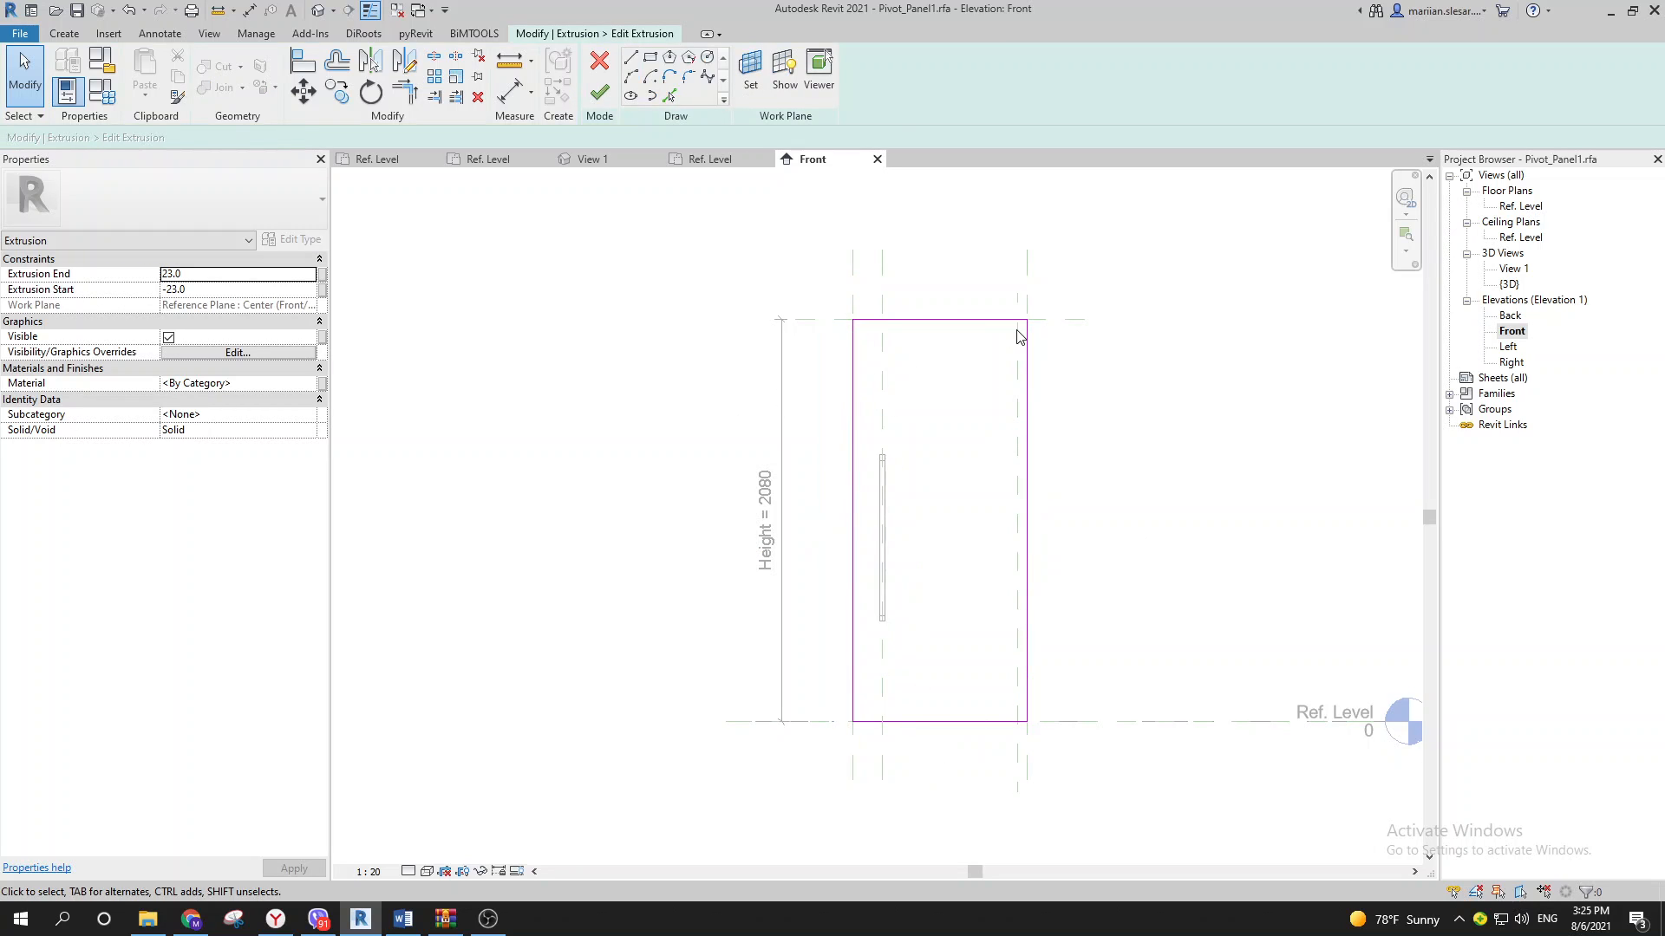
left_click(599, 93)
left_click(902, 593)
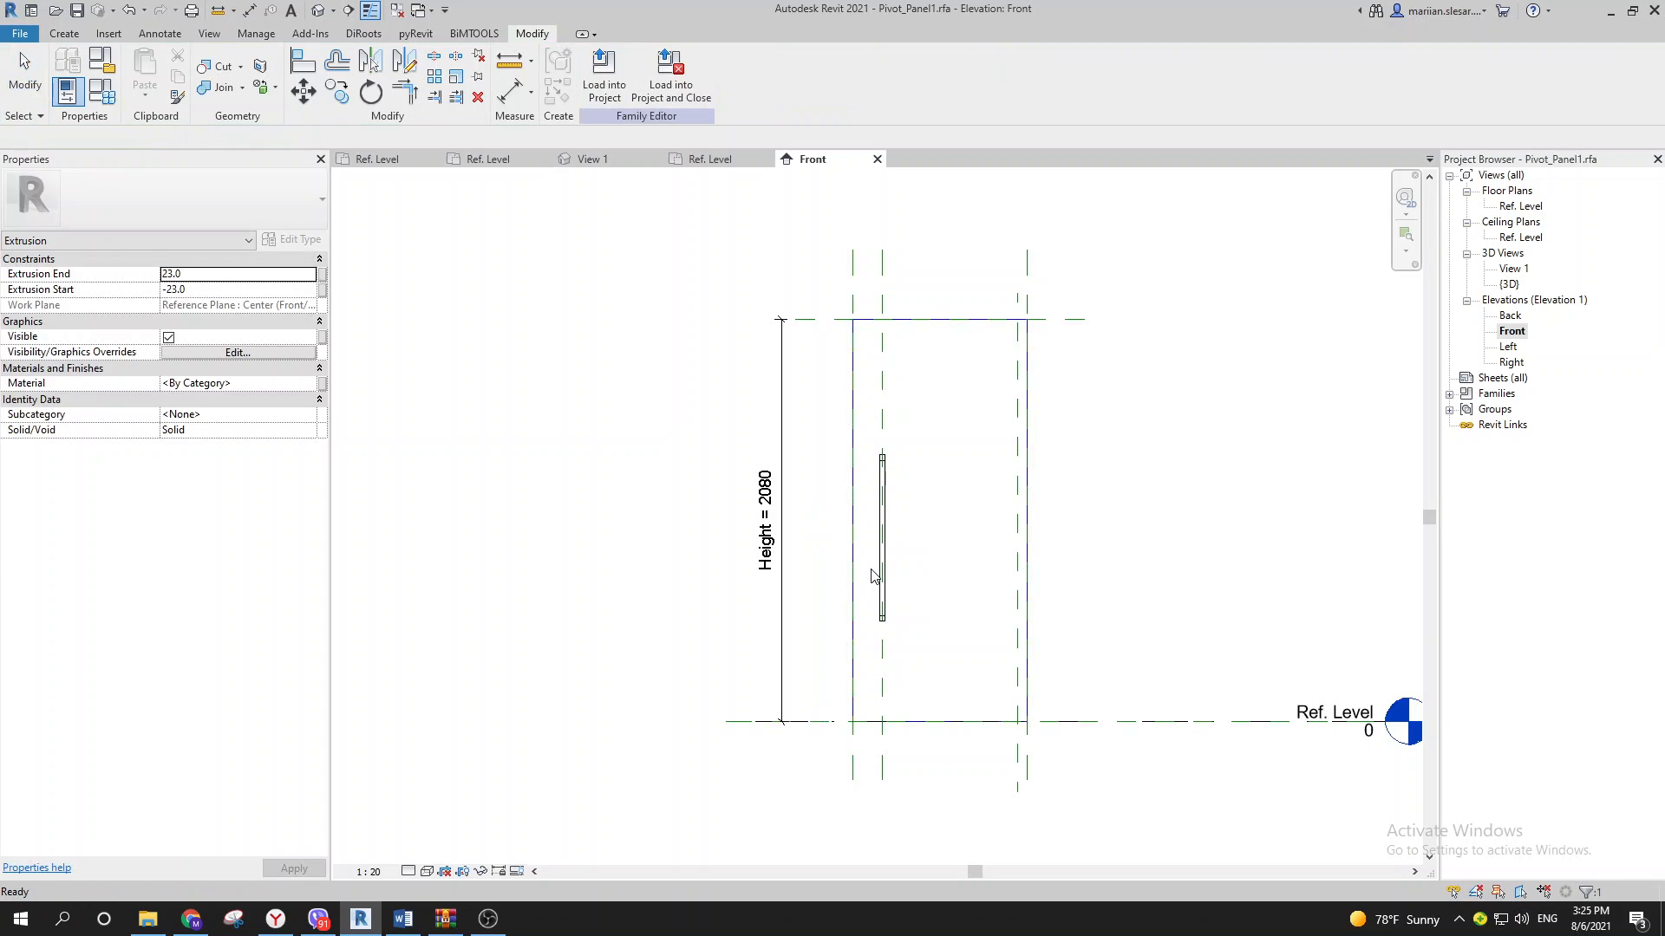
Step: Return to the Ref. Level floor plan of Pivot_Panel1 and close the inactive views
double_click(1521, 206)
left_click(801, 507)
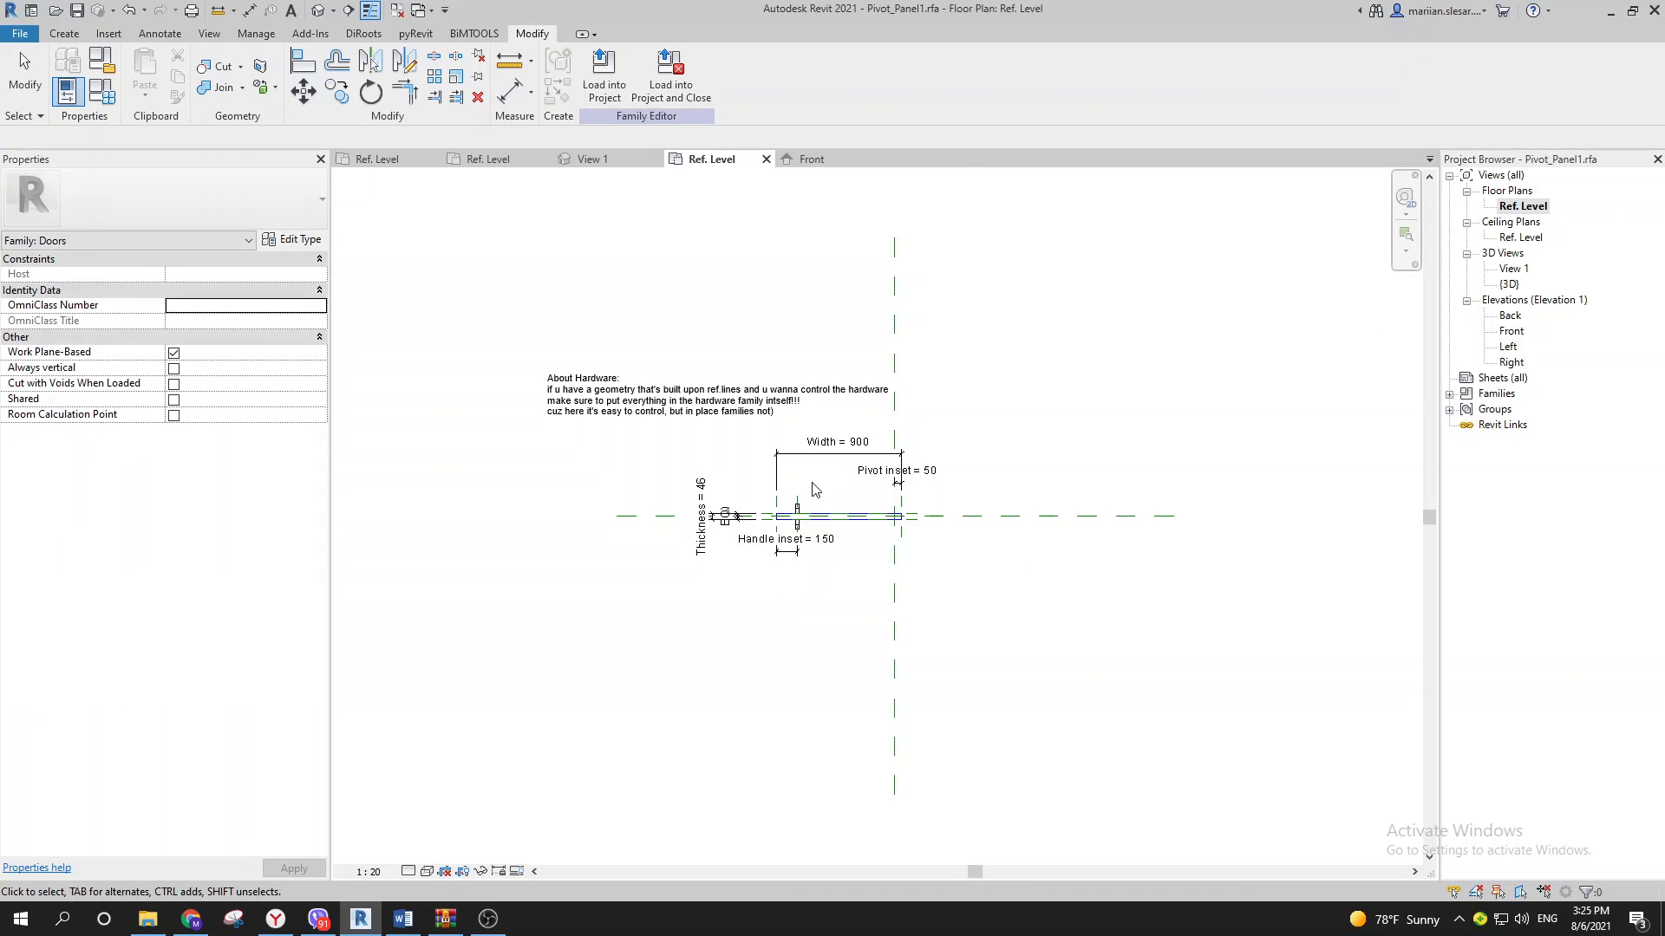
scroll(801, 507, "up", 3)
scroll(809, 543, "down", 3)
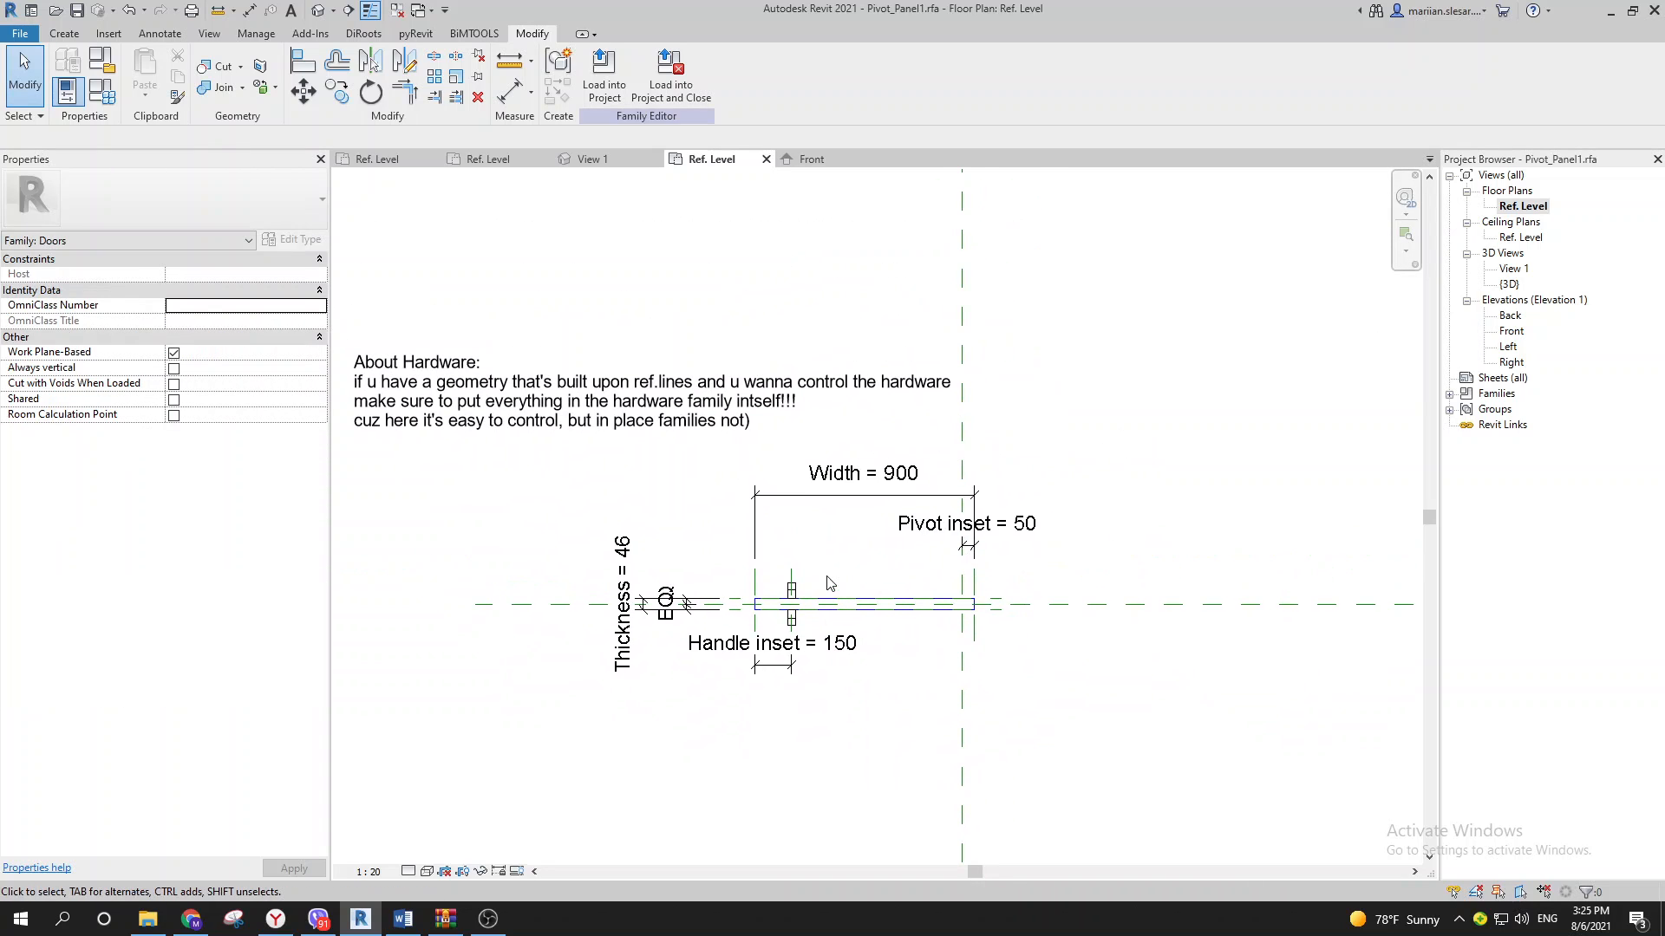
scroll(765, 582, "up", 3)
middle_click_drag(719, 539, 686, 557)
scroll(677, 567, "up", 2)
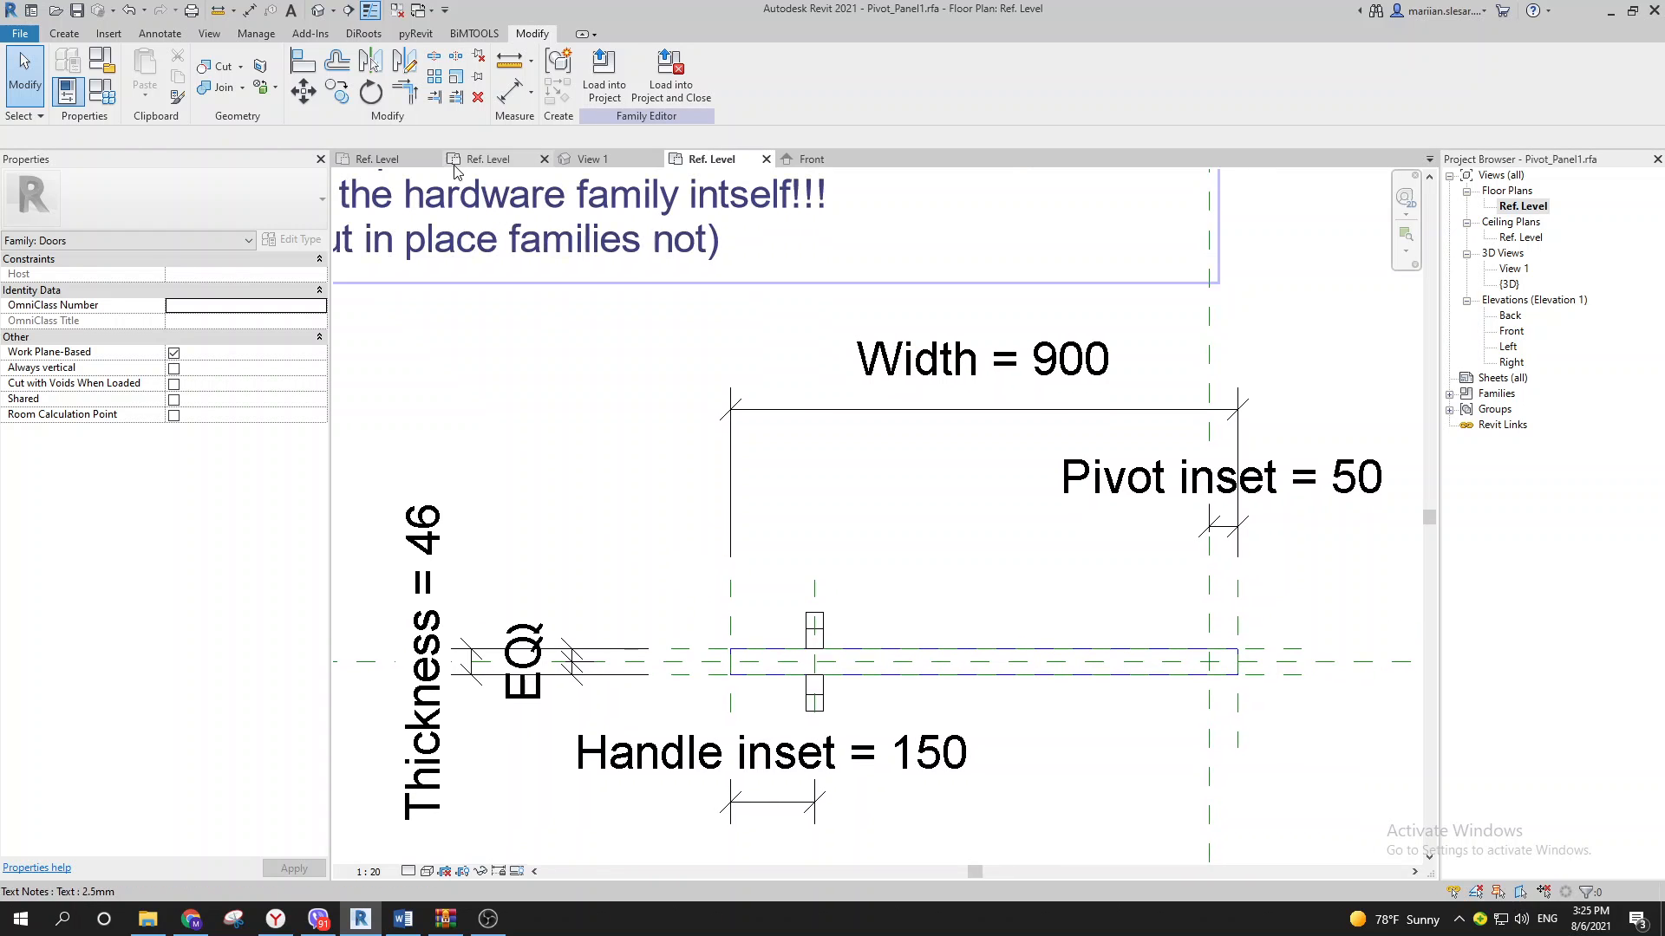
left_click(397, 12)
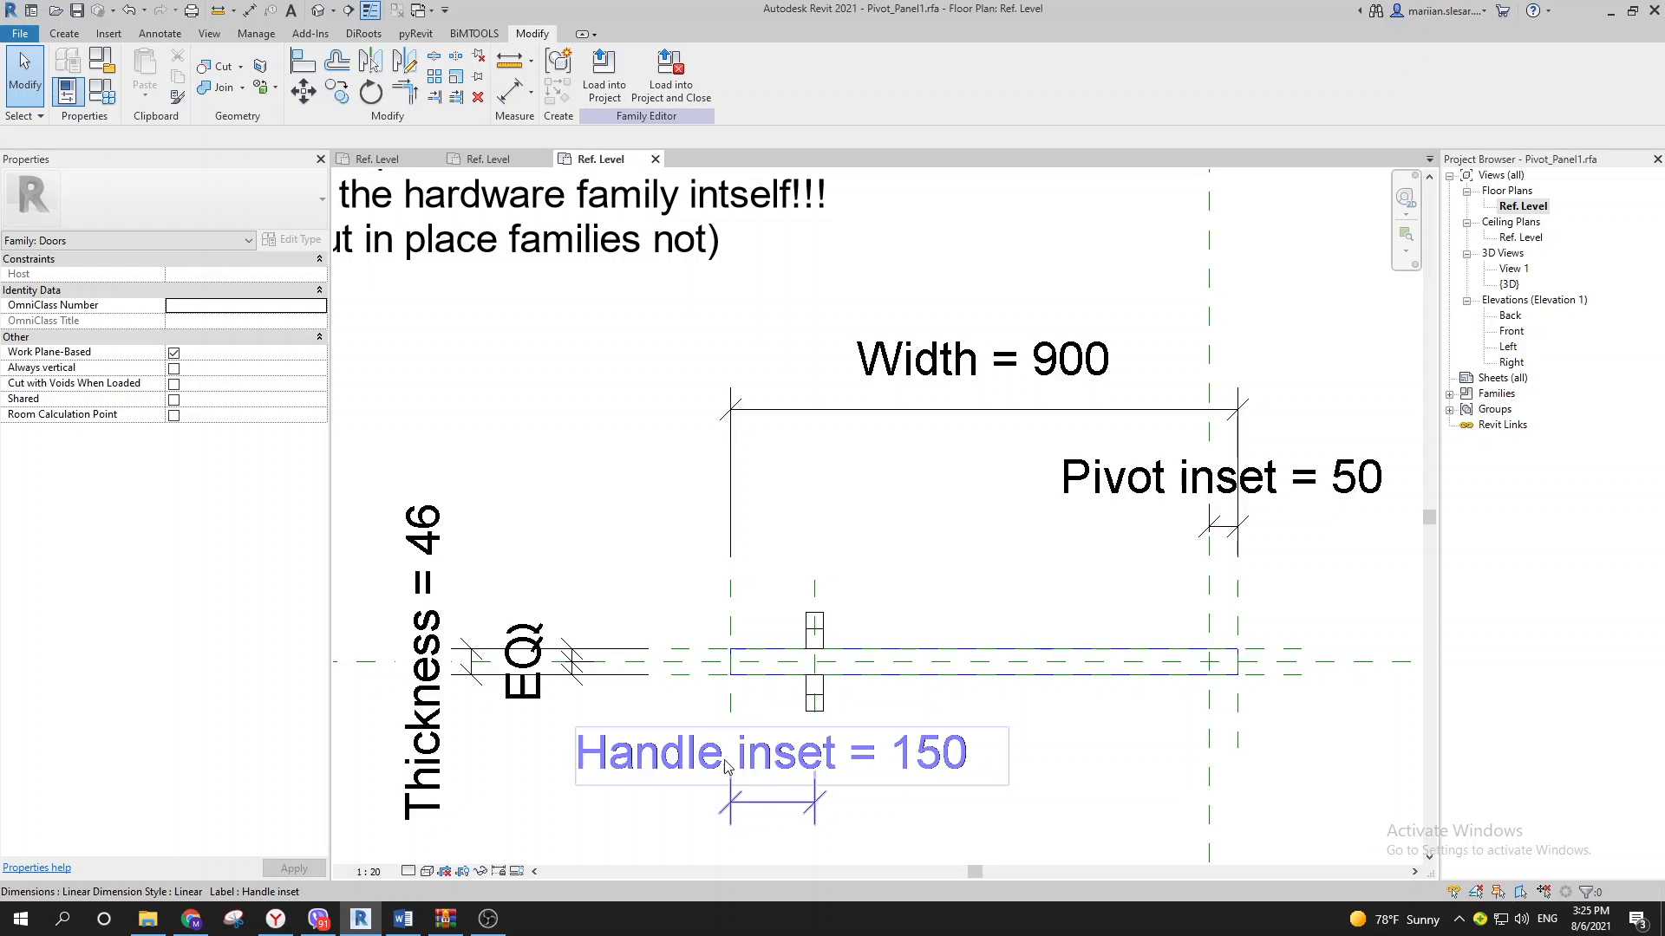
Step: Delete the "About Hardware" text note above the panel's Width dimension in plan
scroll(691, 774, "down", 1)
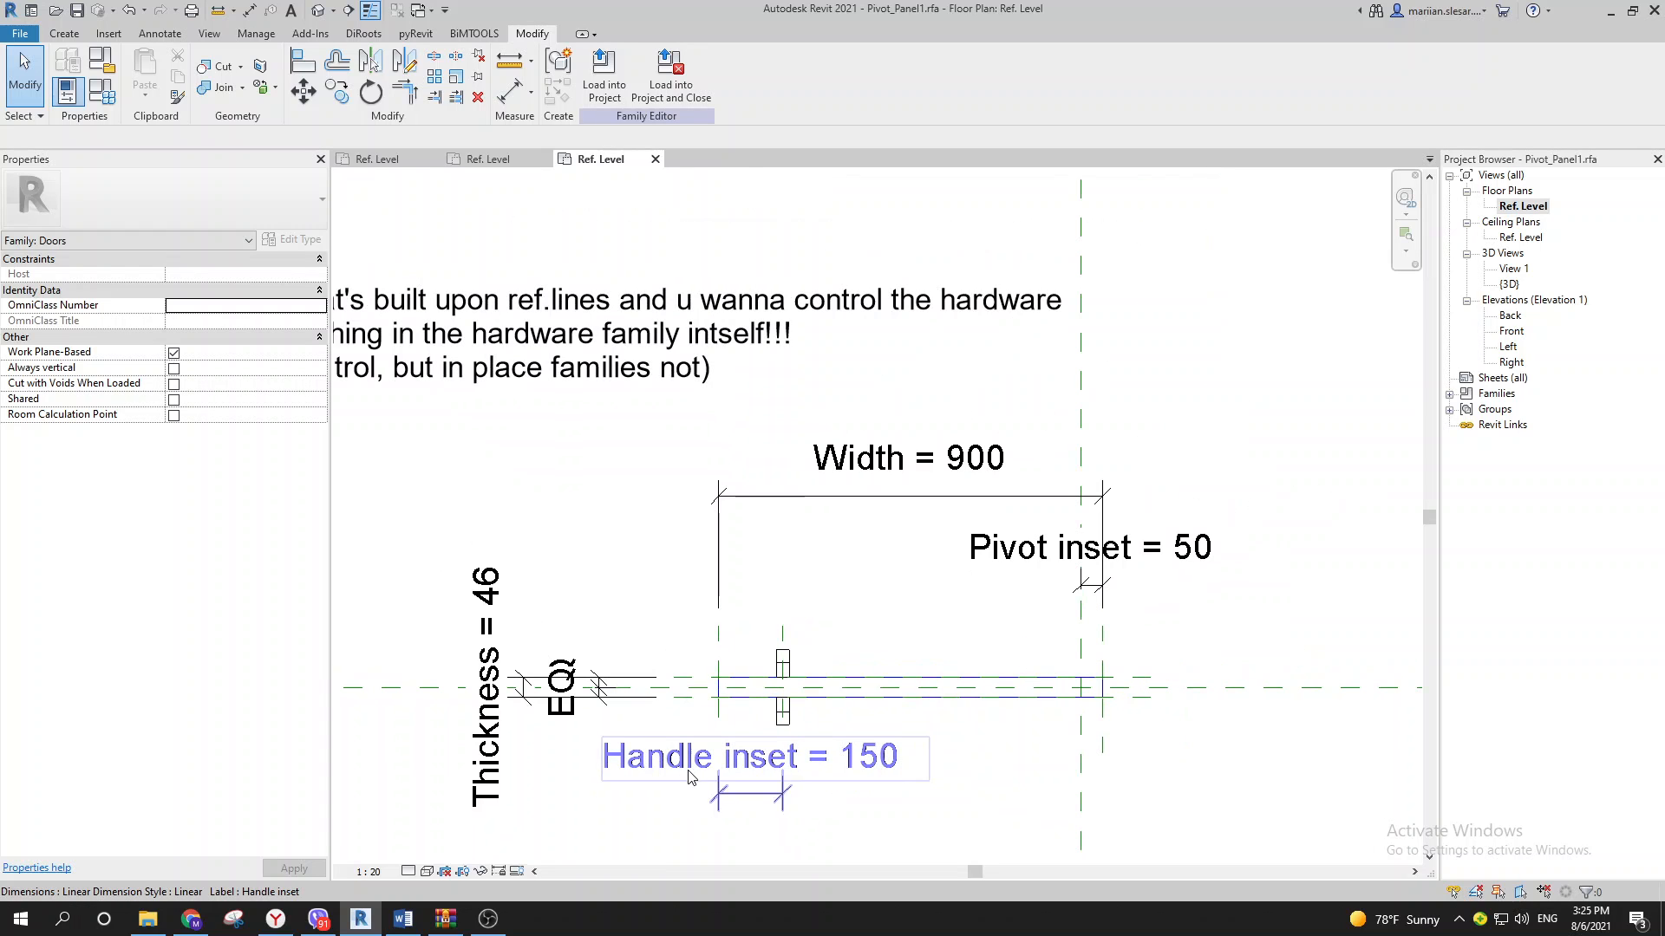
scroll(782, 681, "up", 1)
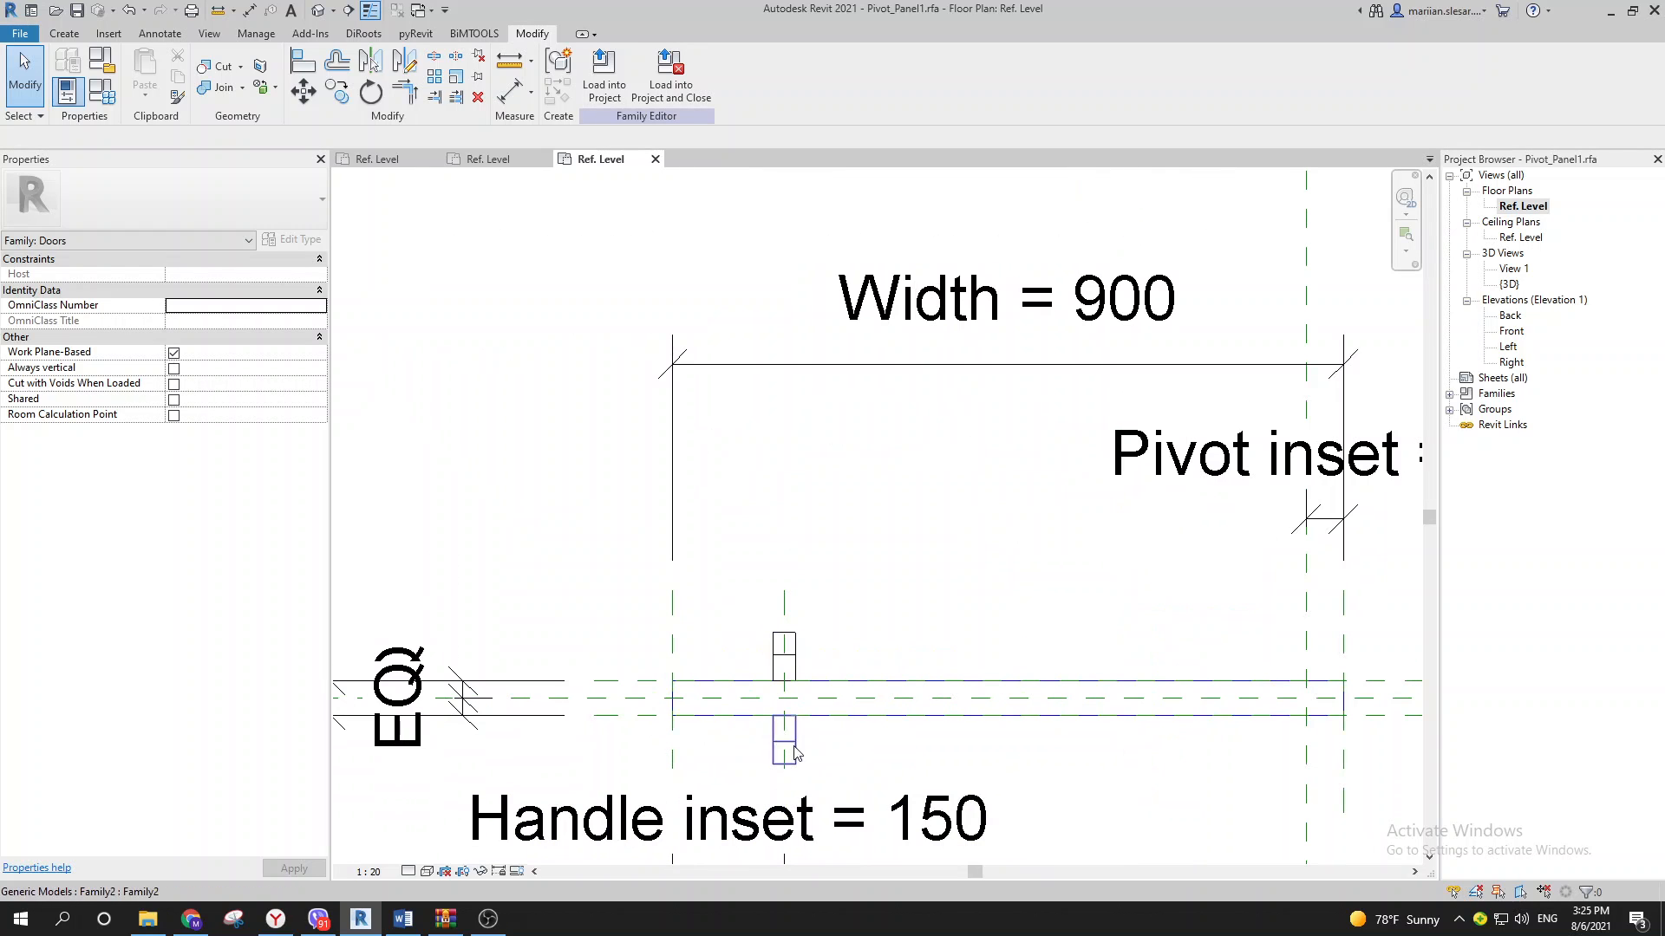
scroll(787, 598, "down", 2)
scroll(828, 575, "down", 3)
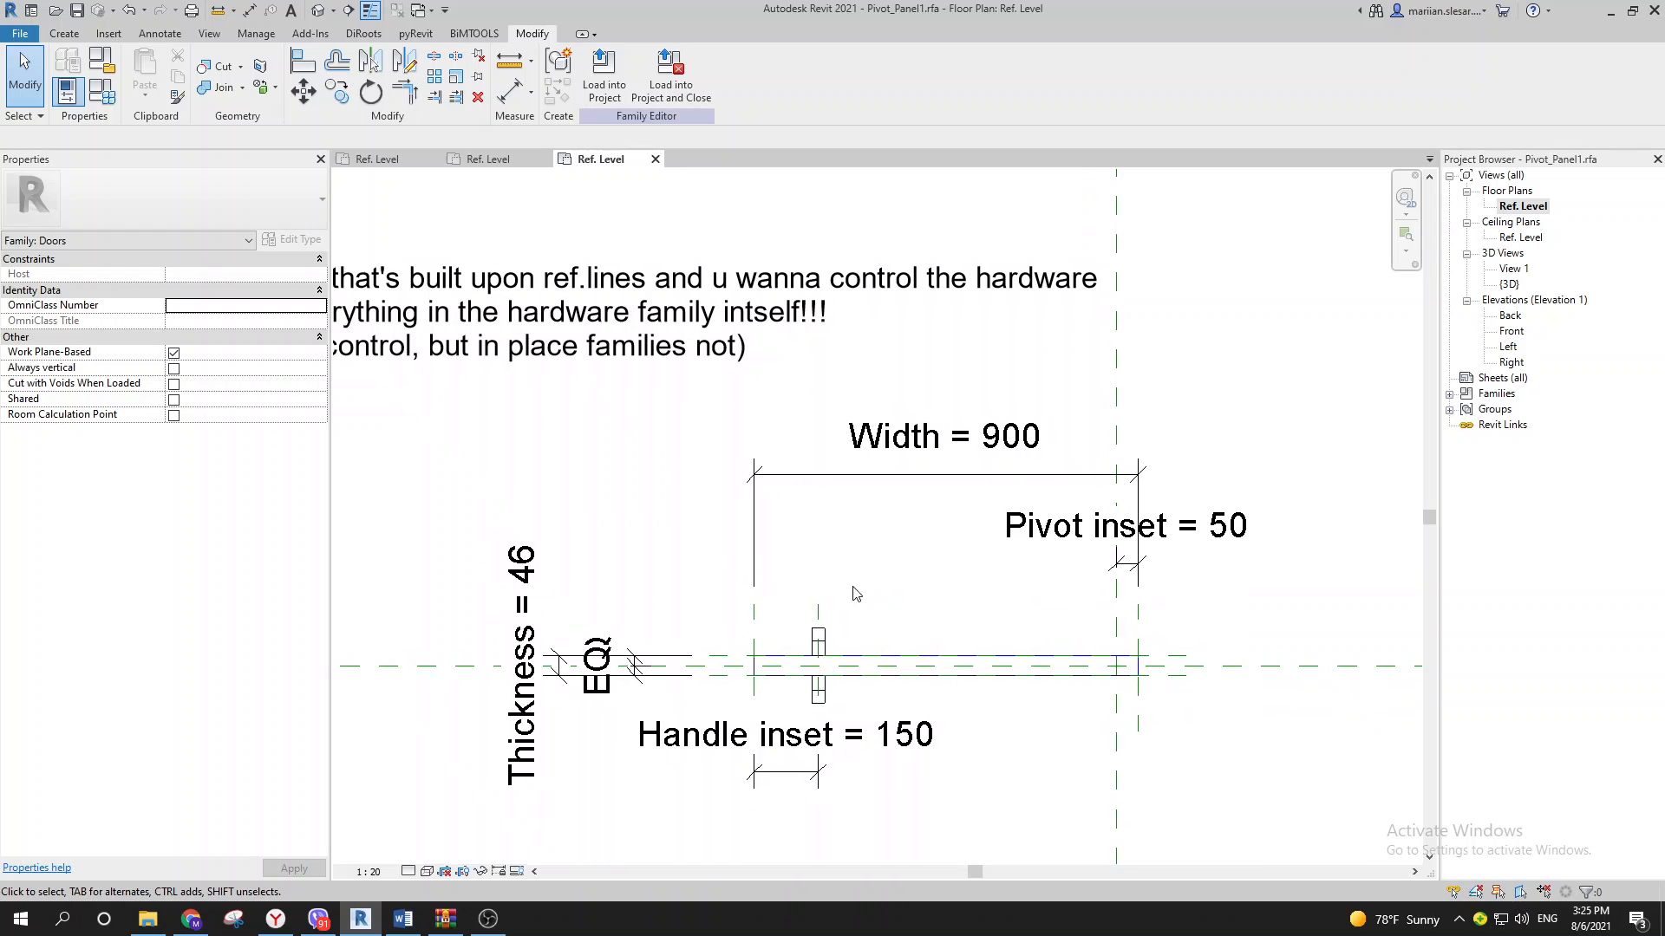
left_click(590, 414)
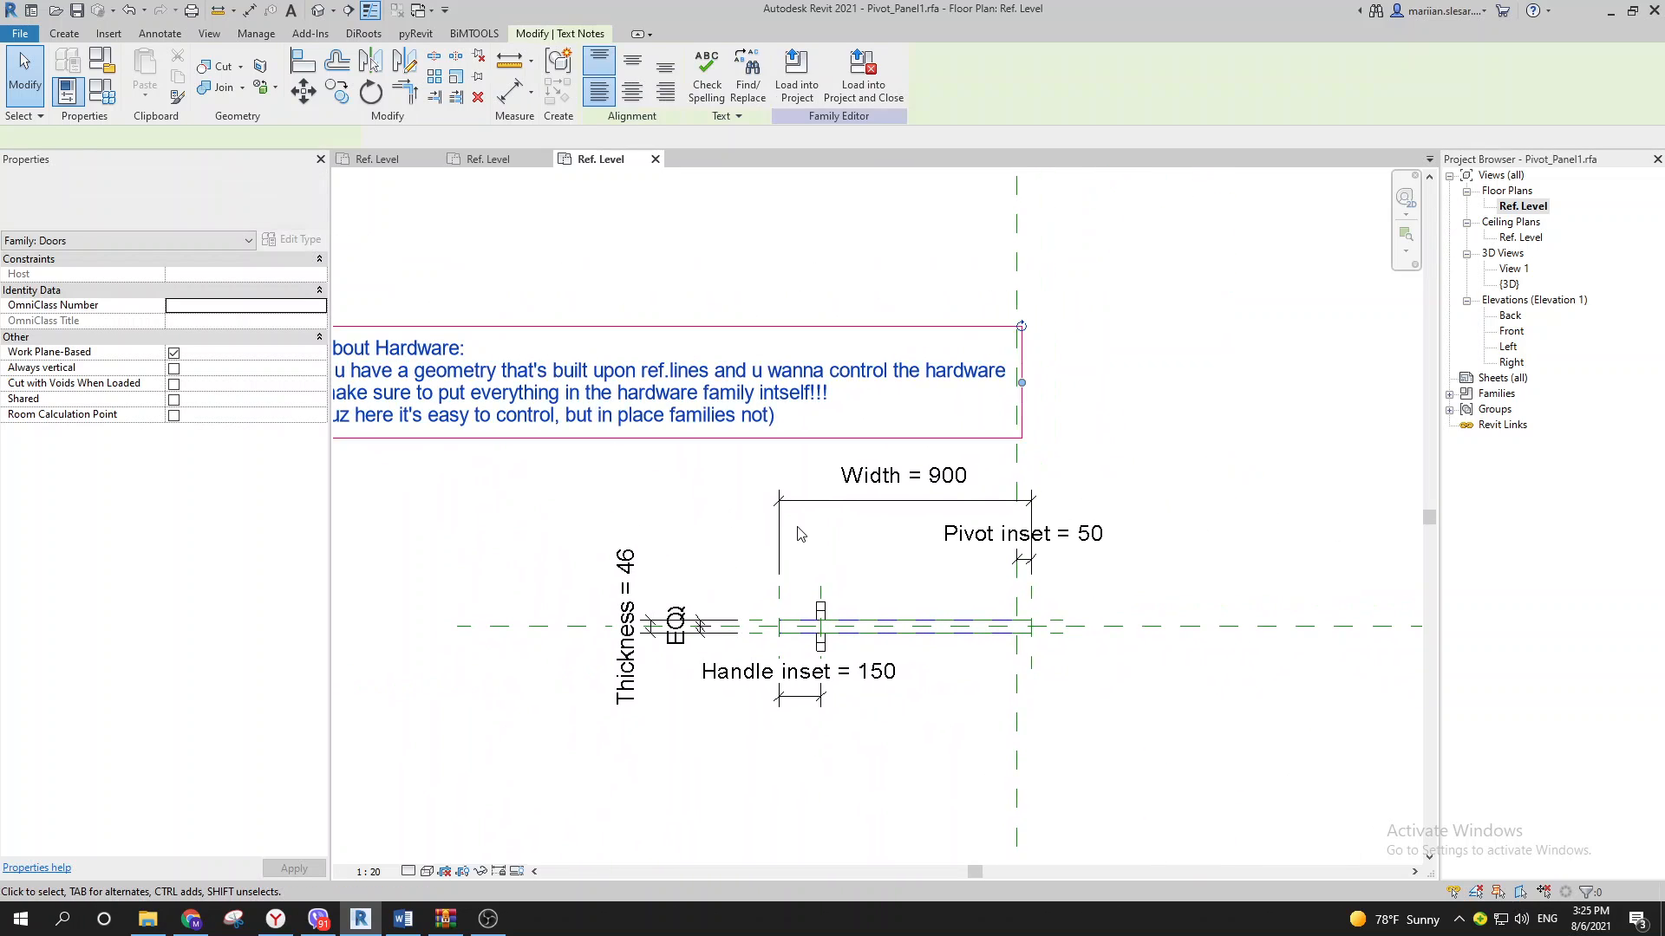
key("Delete")
middle_click_drag(817, 498, 769, 487)
middle_click_drag(610, 473, 591, 456)
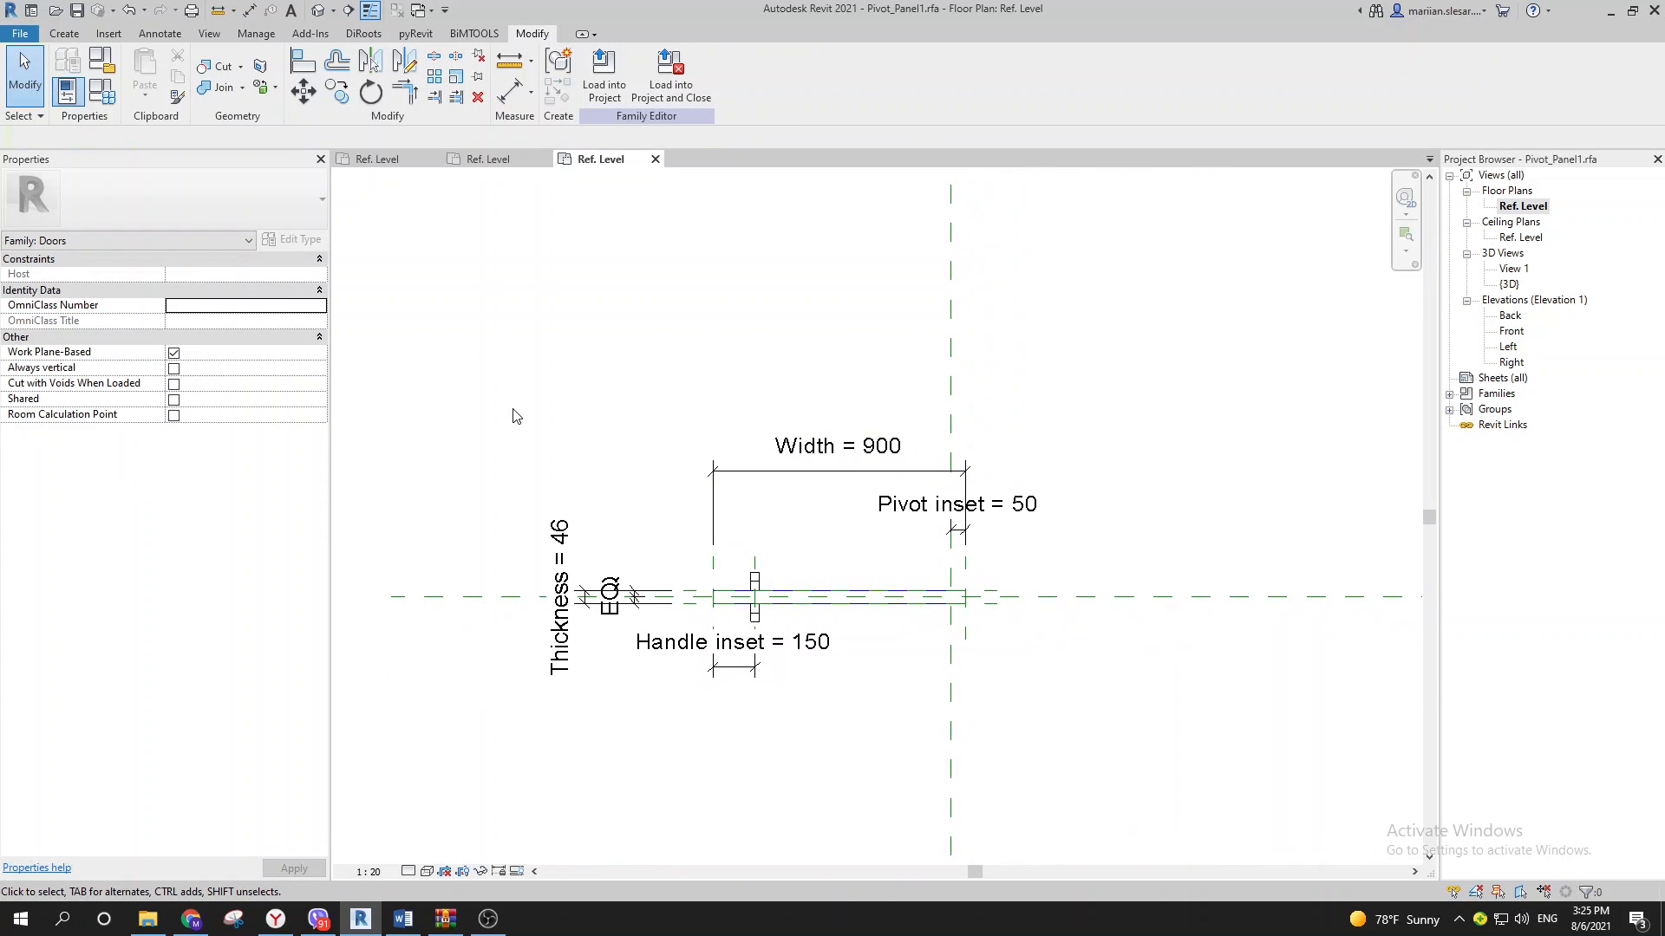
left_click_drag(454, 345, 633, 397)
left_click_drag(549, 342, 544, 299)
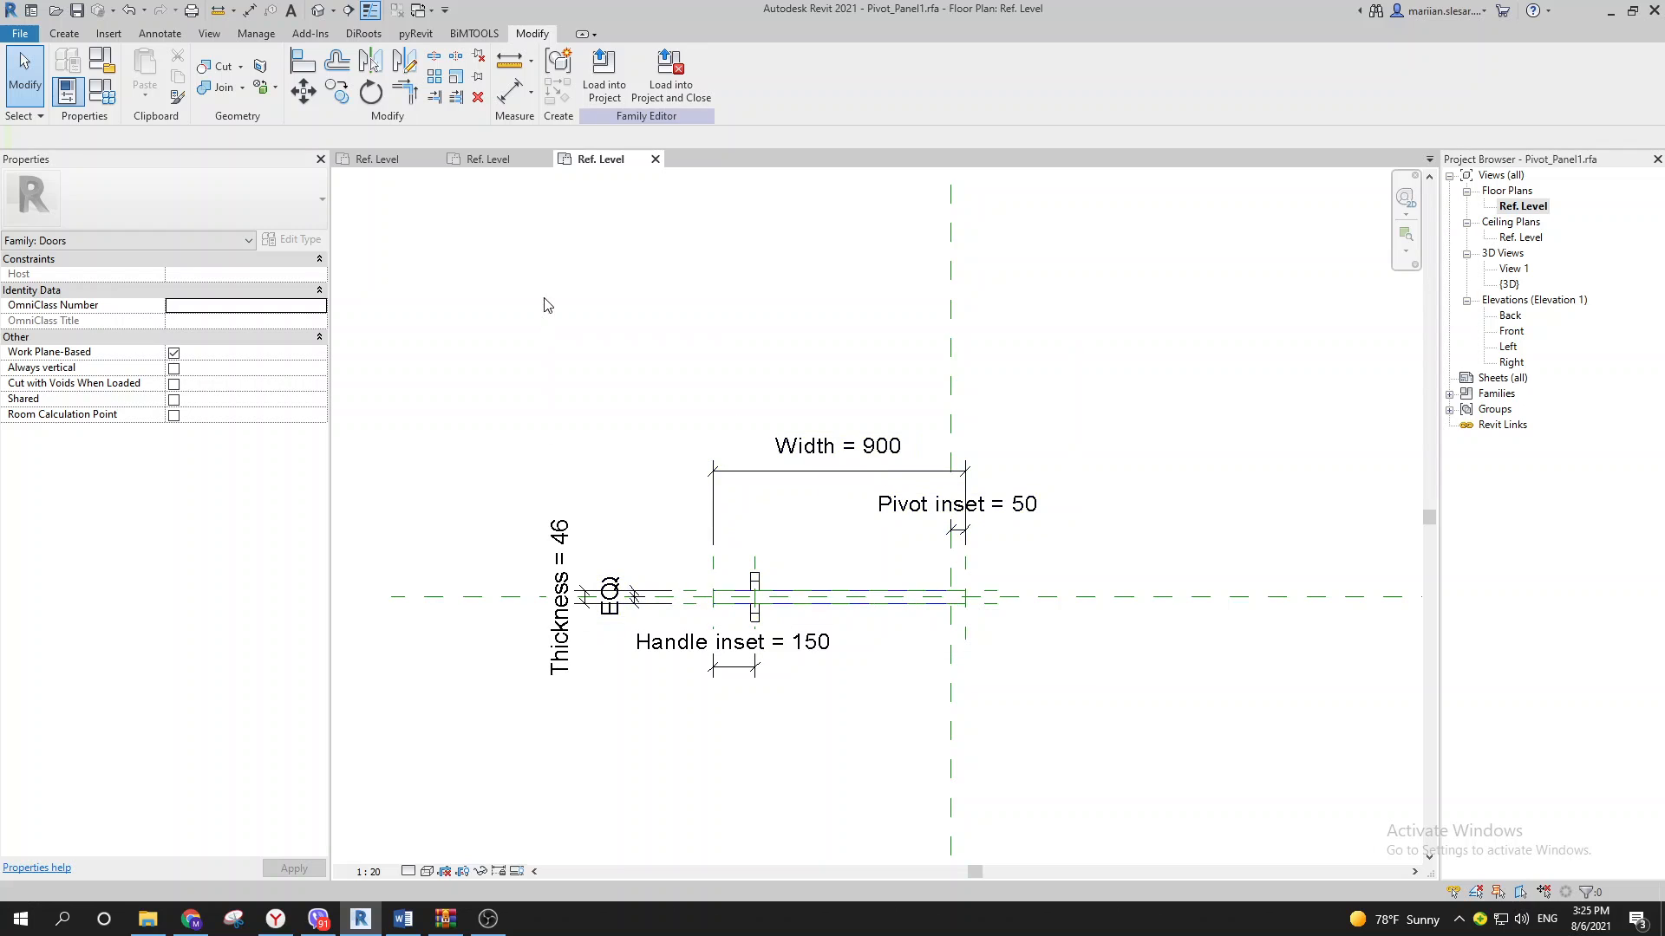
Step: Compare the reference line in Family6 with the finished panel in Pivot_DoorComplete, ending in the Pivot_Panel1 floor plan
left_click_drag(439, 271, 540, 352)
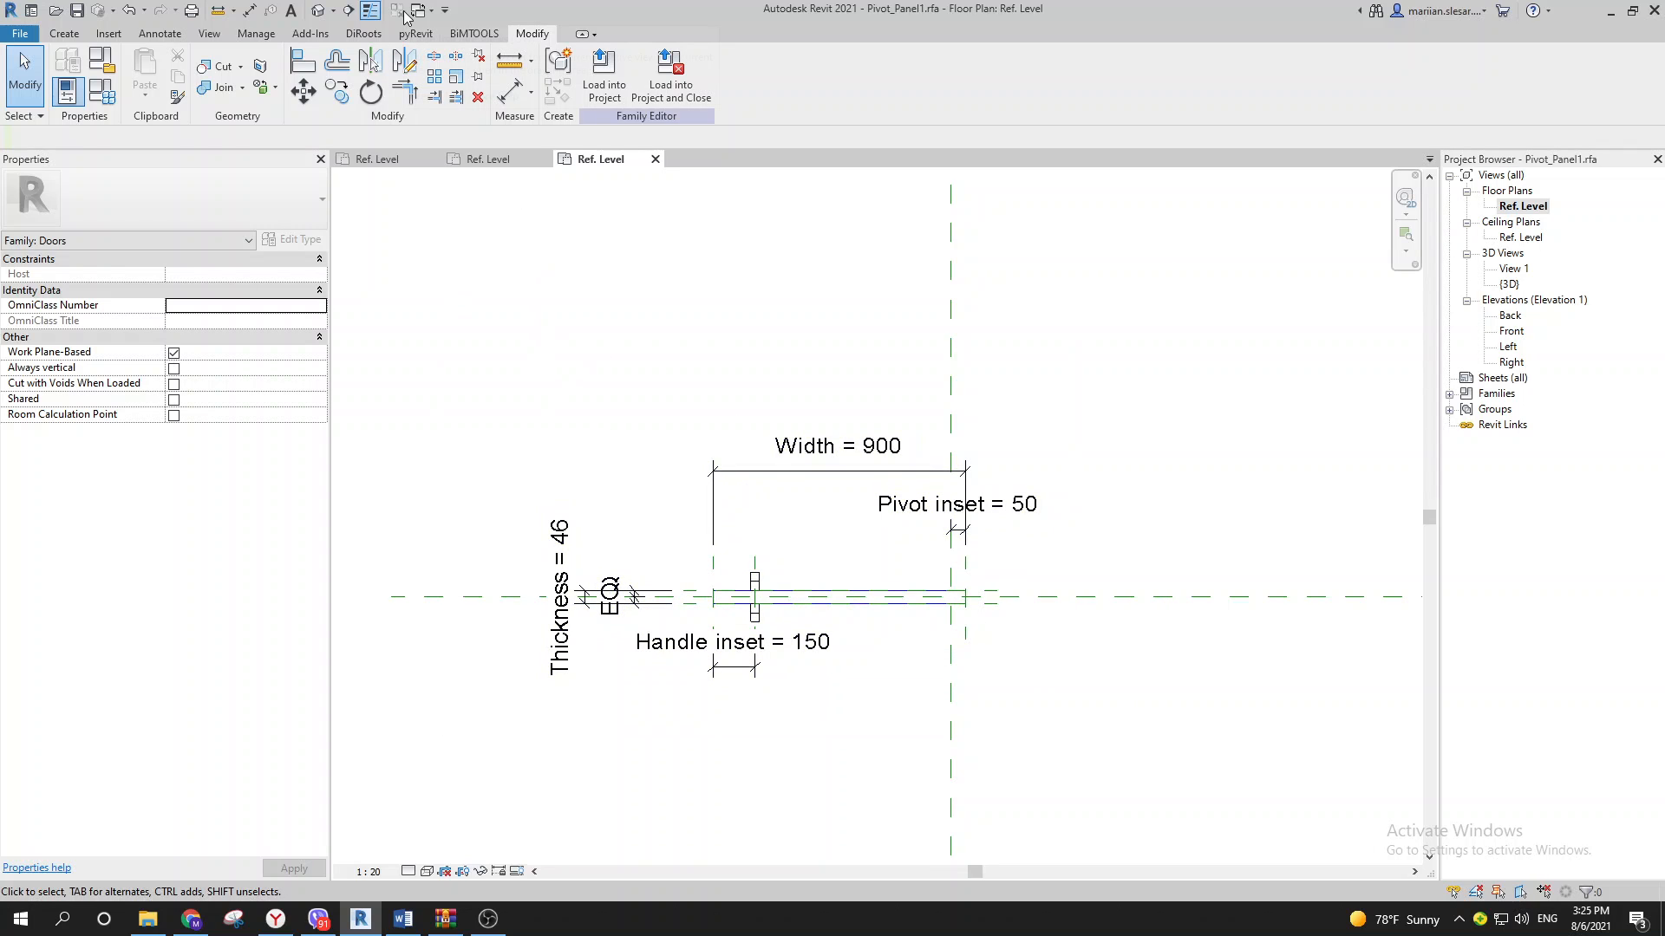
left_click(477, 159)
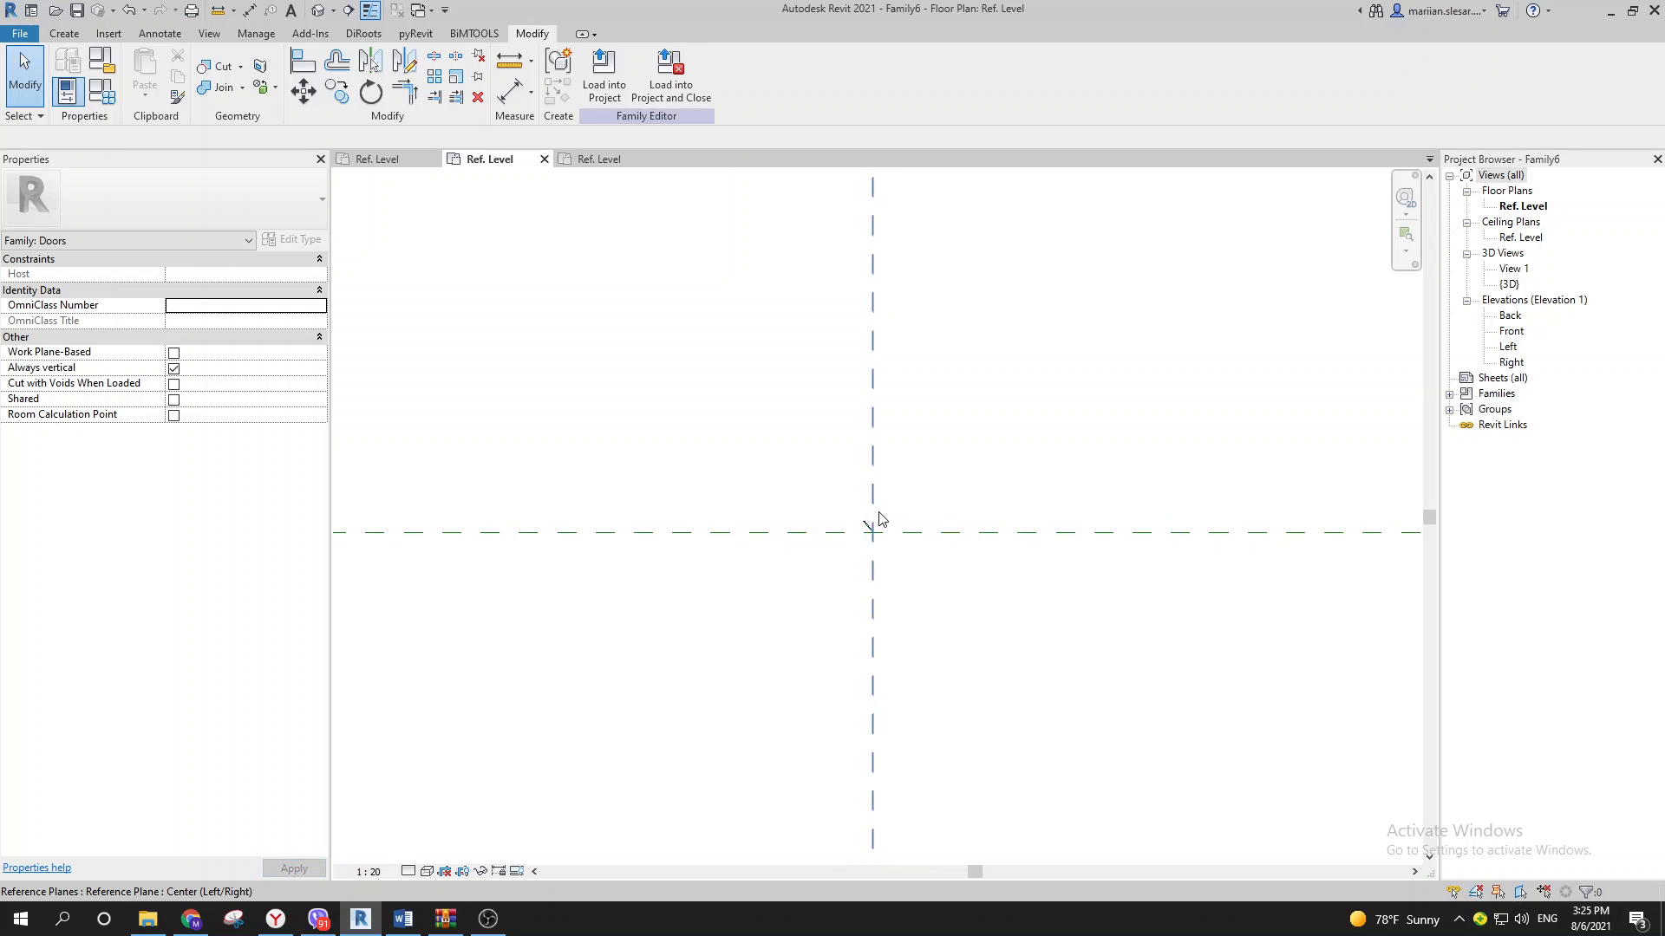
left_click_drag(811, 472, 768, 400)
scroll(834, 493, "up", 3)
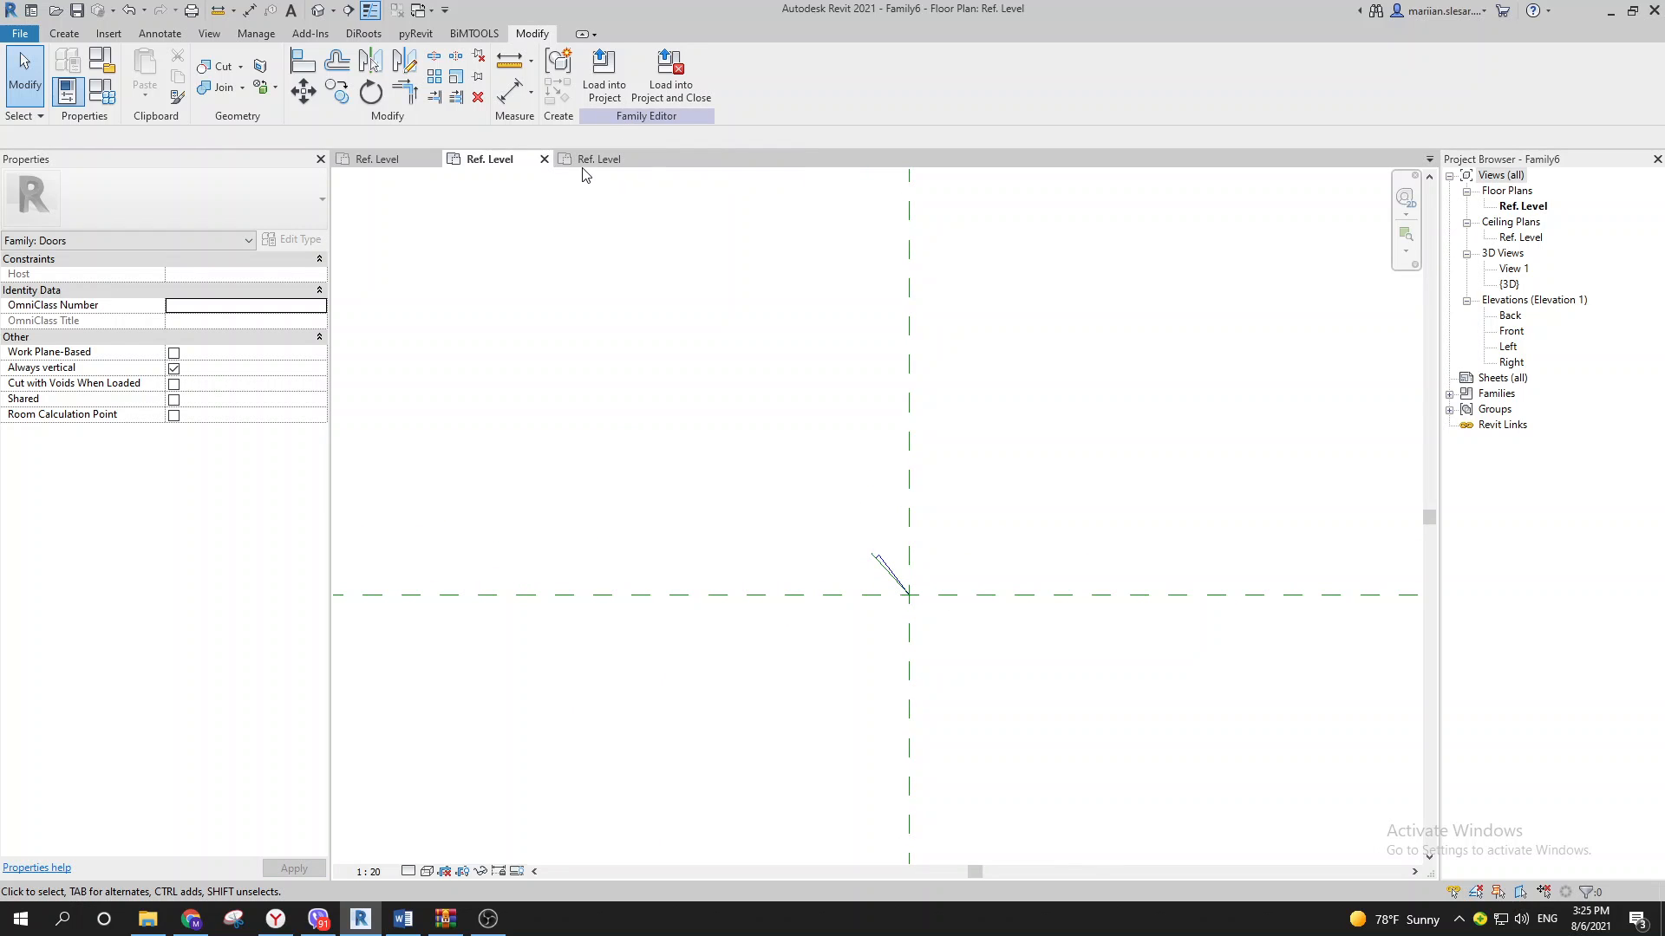
left_click(377, 158)
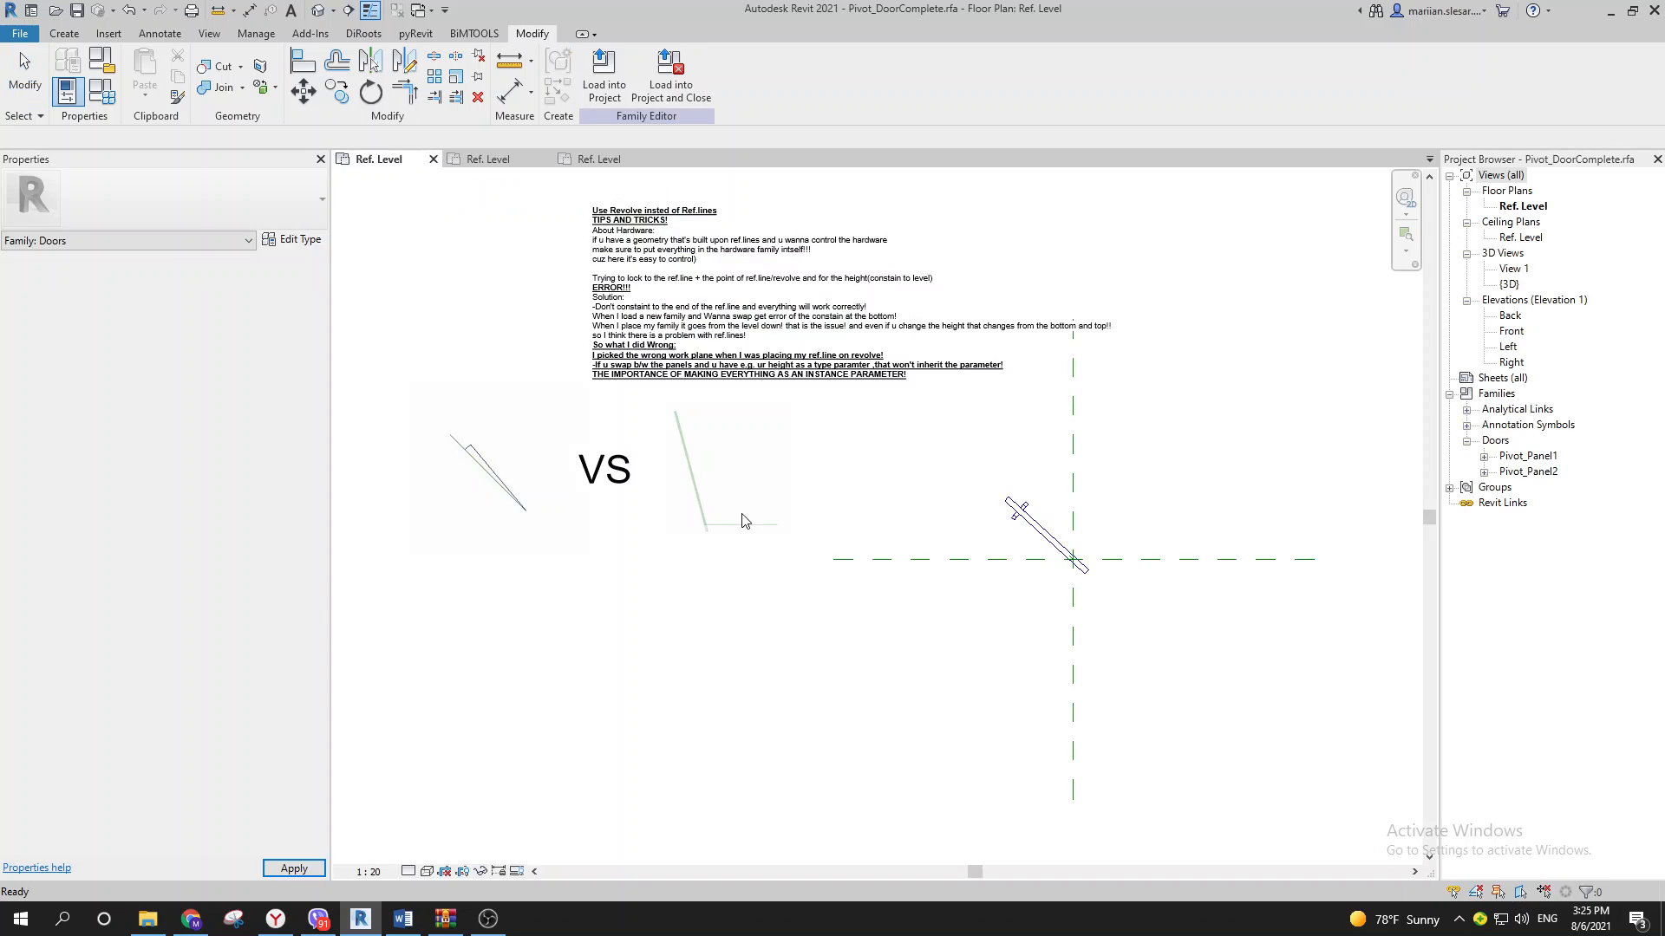
scroll(992, 537, "up", 5)
middle_click_drag(1114, 551, 896, 553)
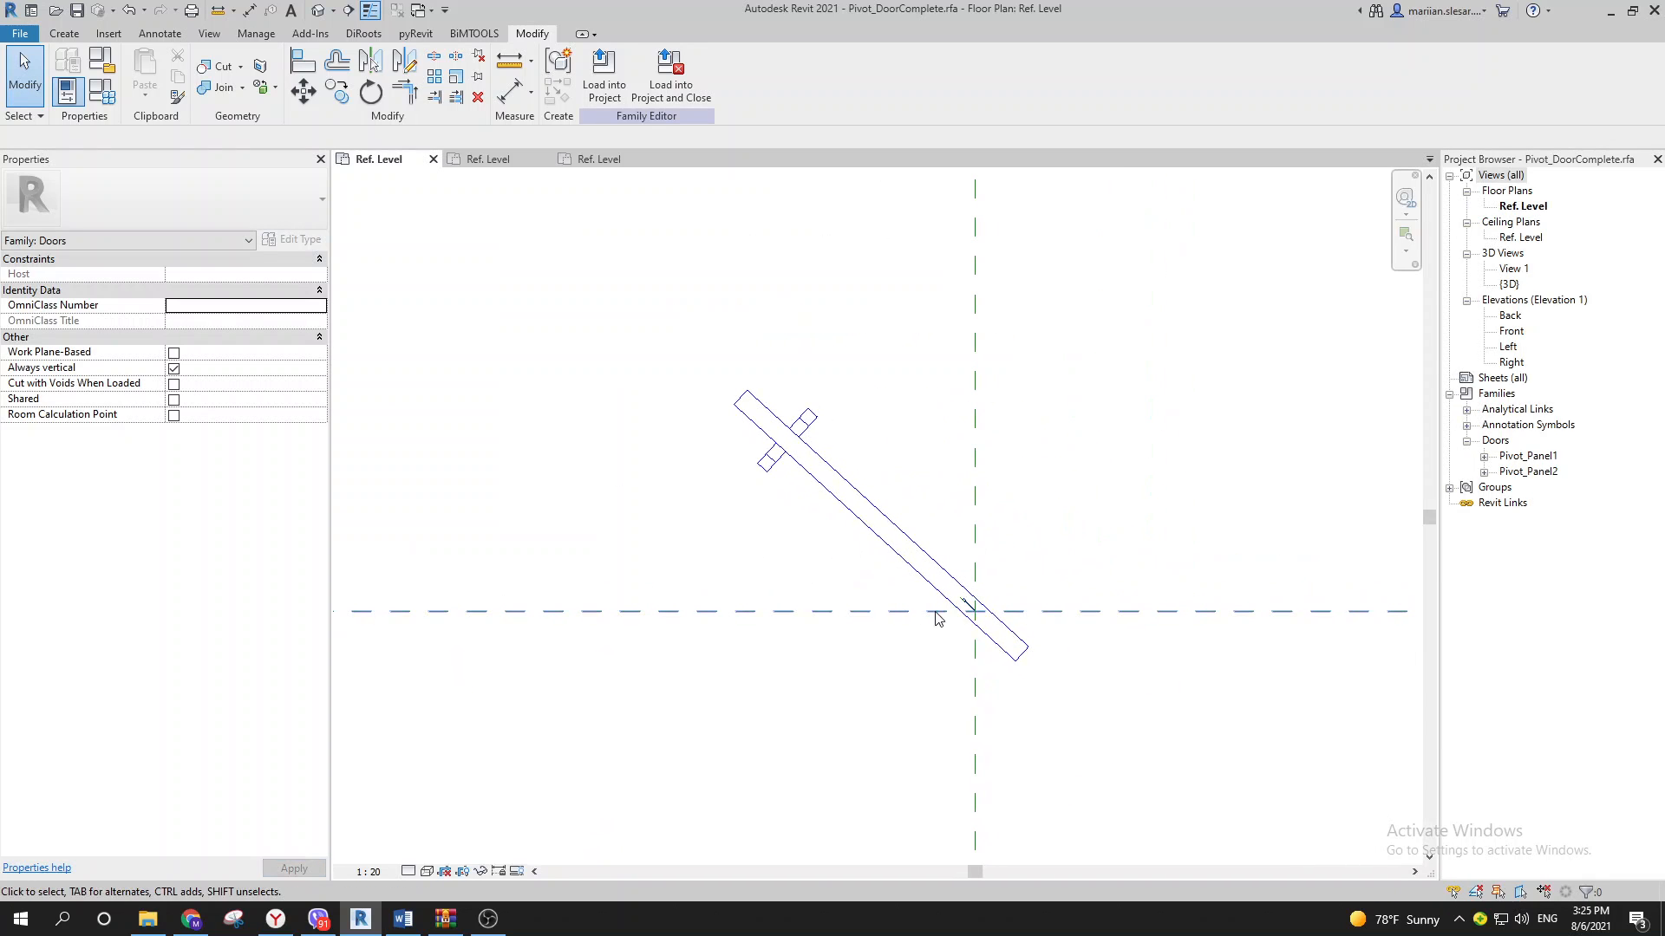
left_click(612, 159)
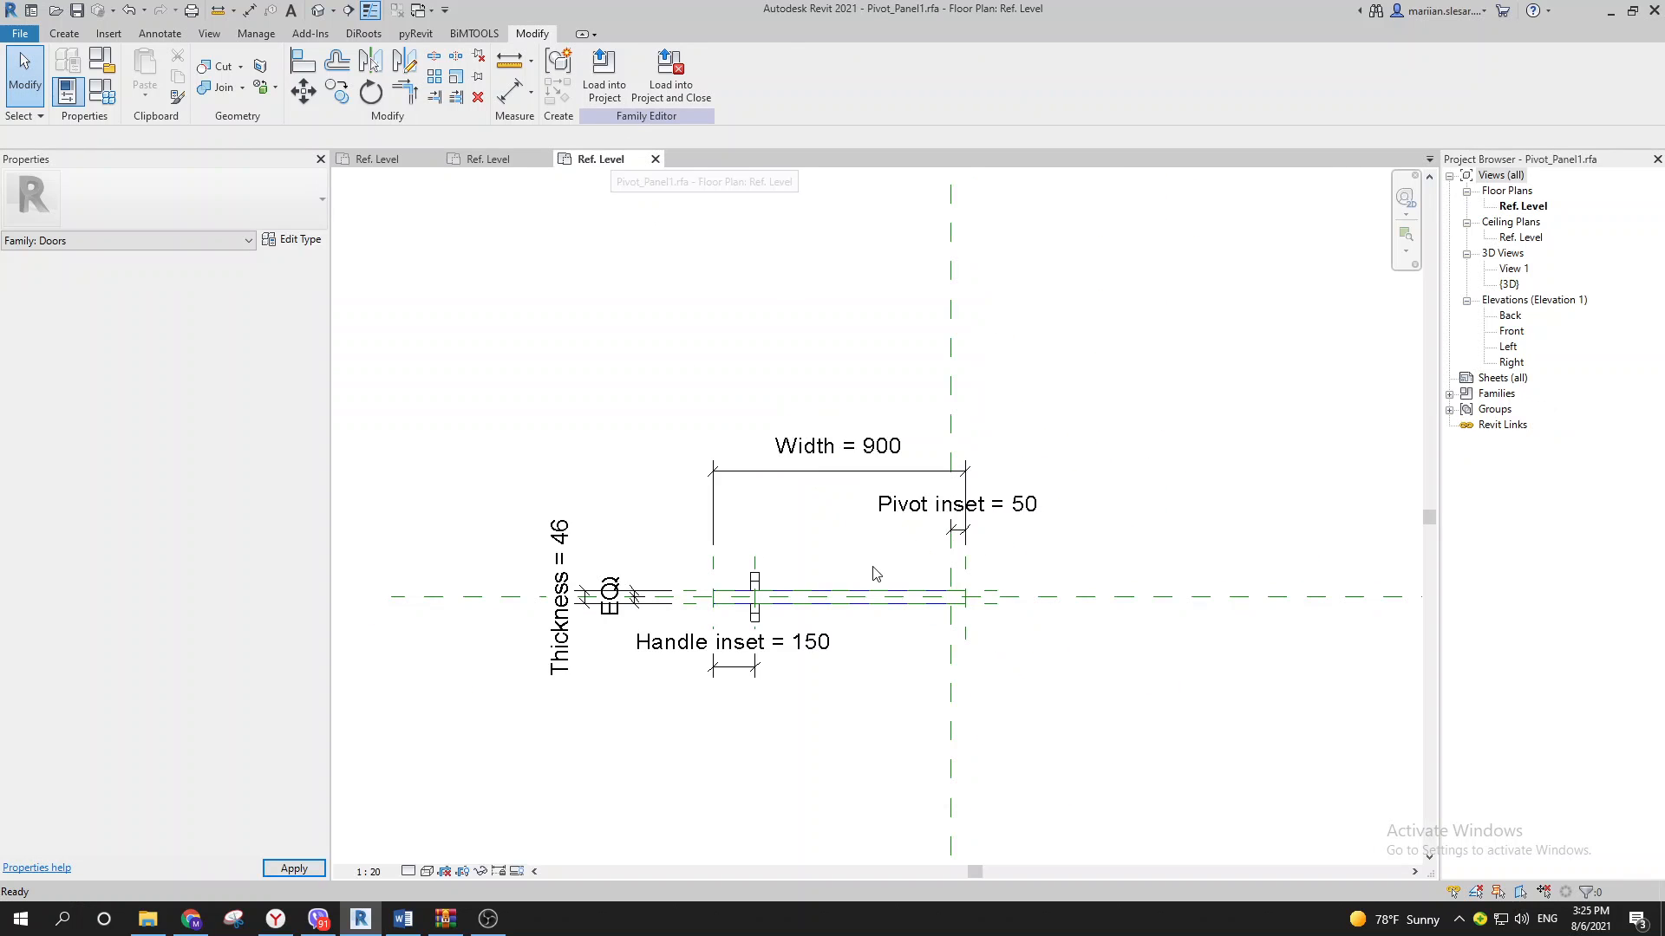
Step: Load the work plane-based Pivot_Panel1 family into Family6 only
left_click(605, 74)
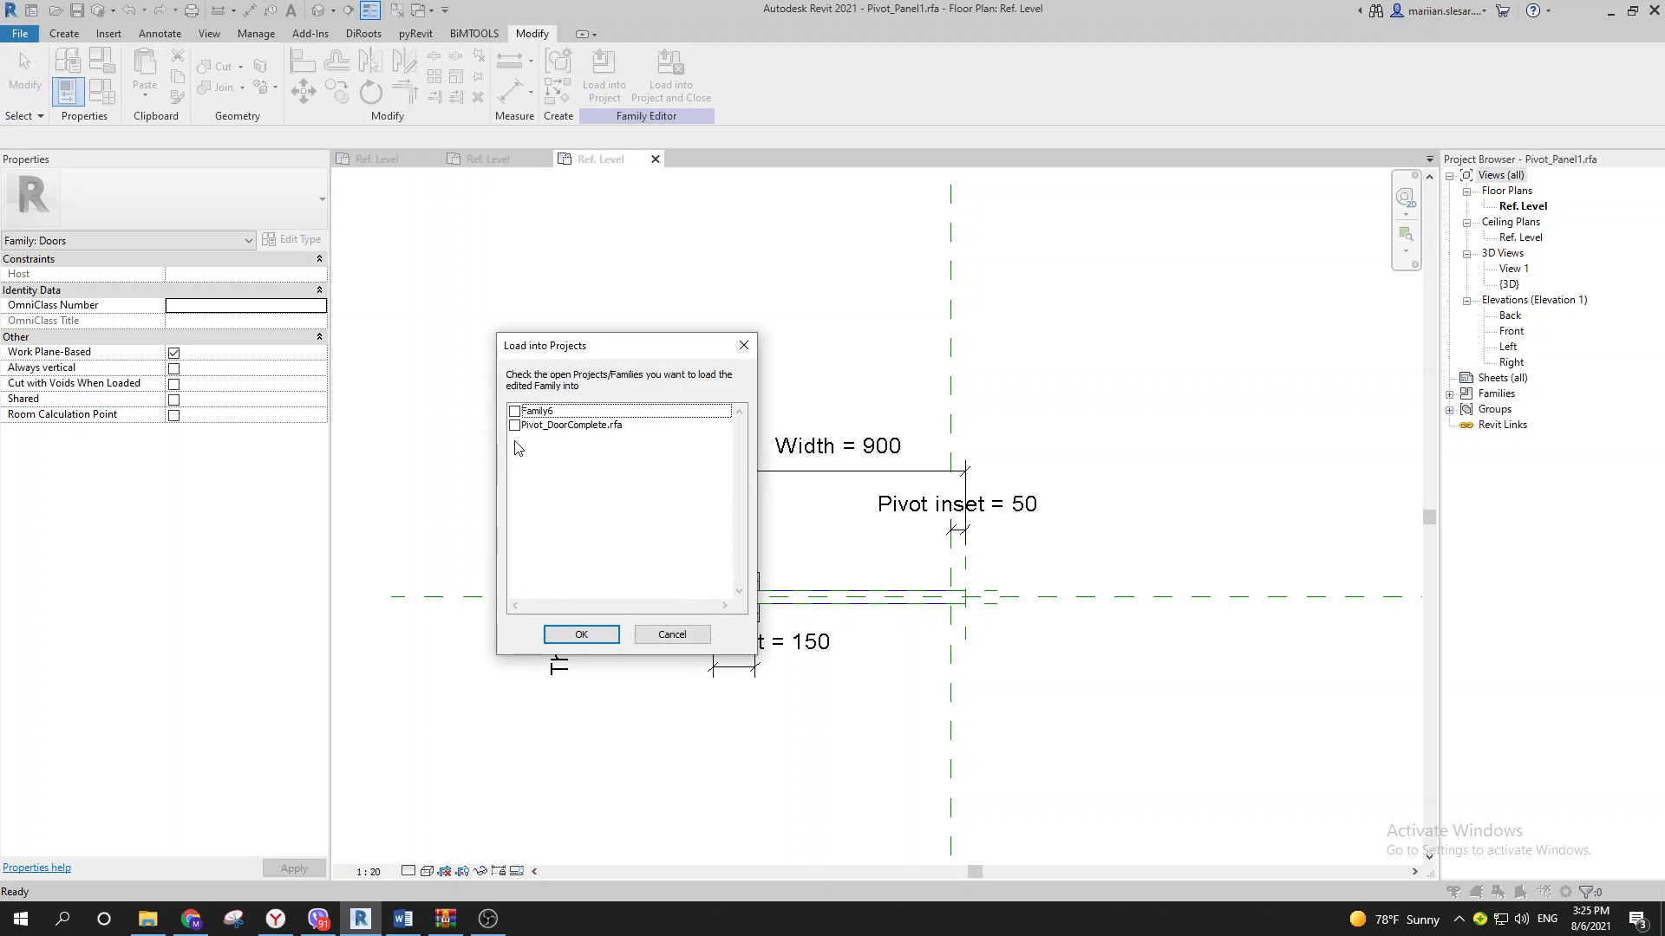
left_click(579, 636)
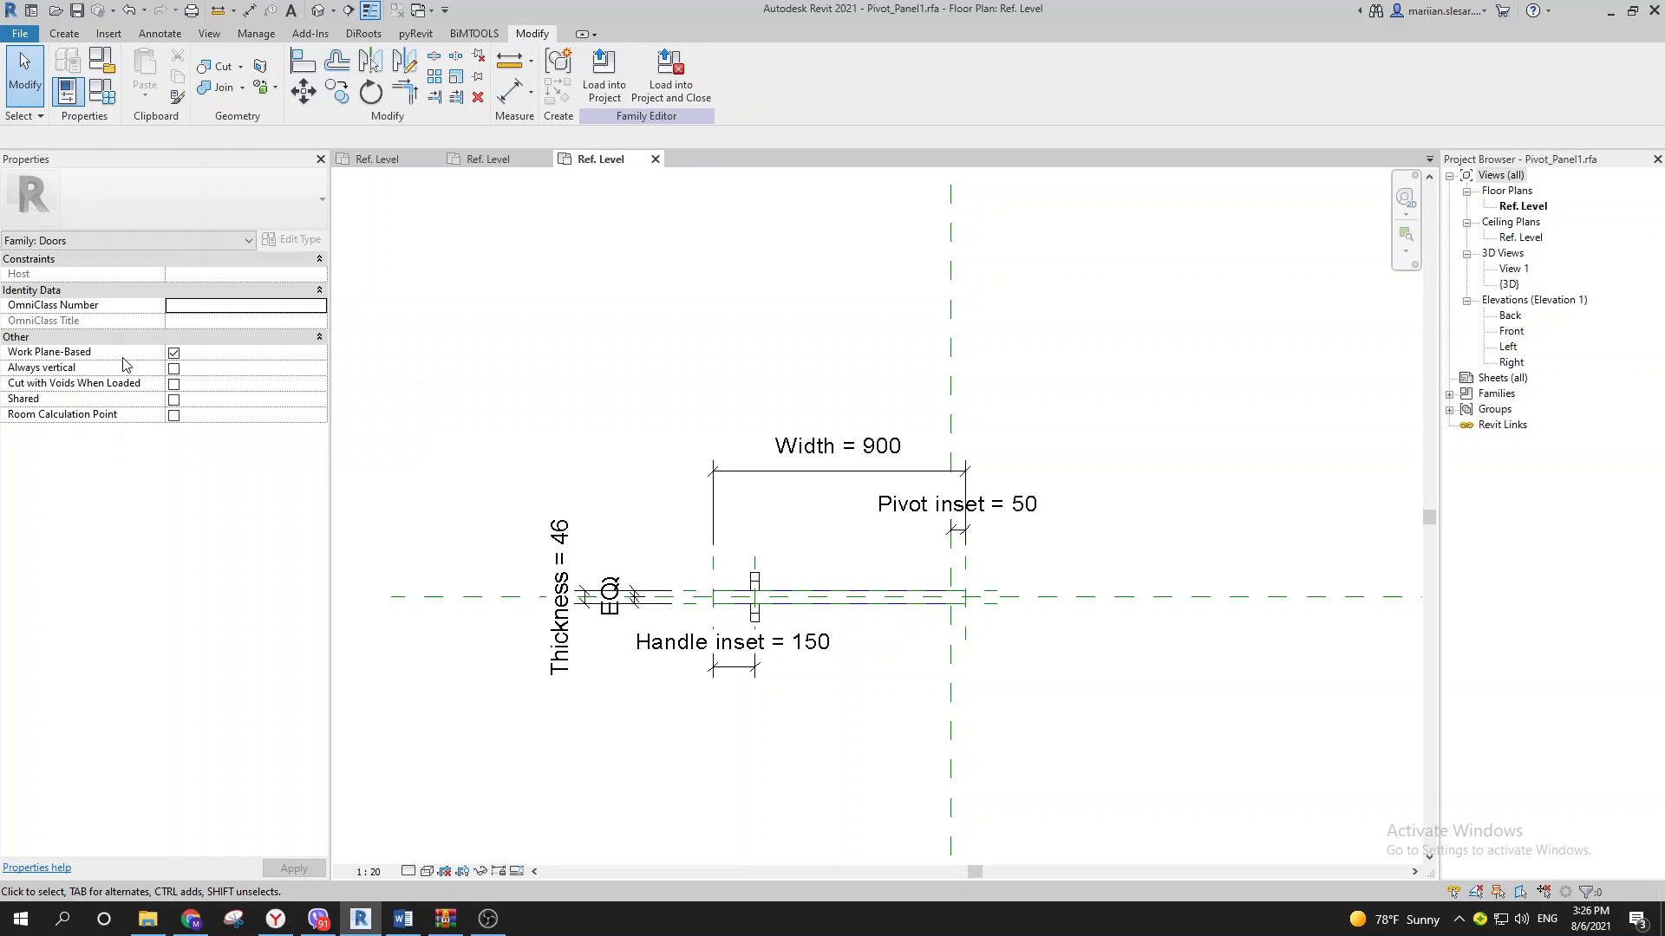
mouse_move(124, 359)
middle_click_drag(492, 473, 467, 469)
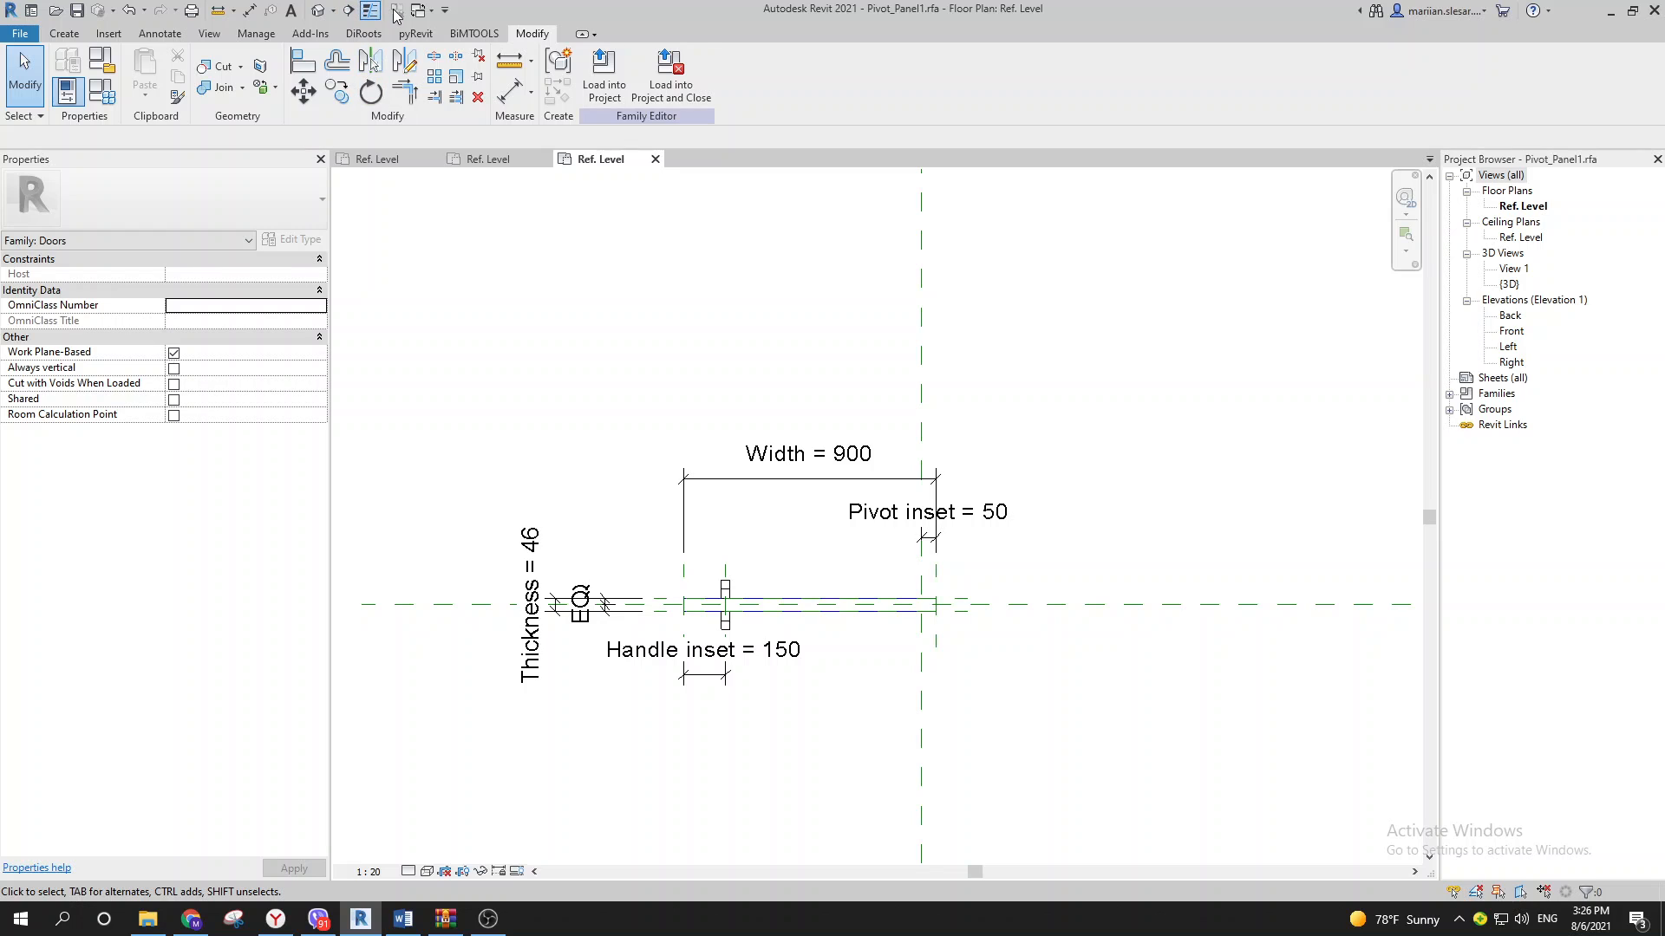
left_click(605, 74)
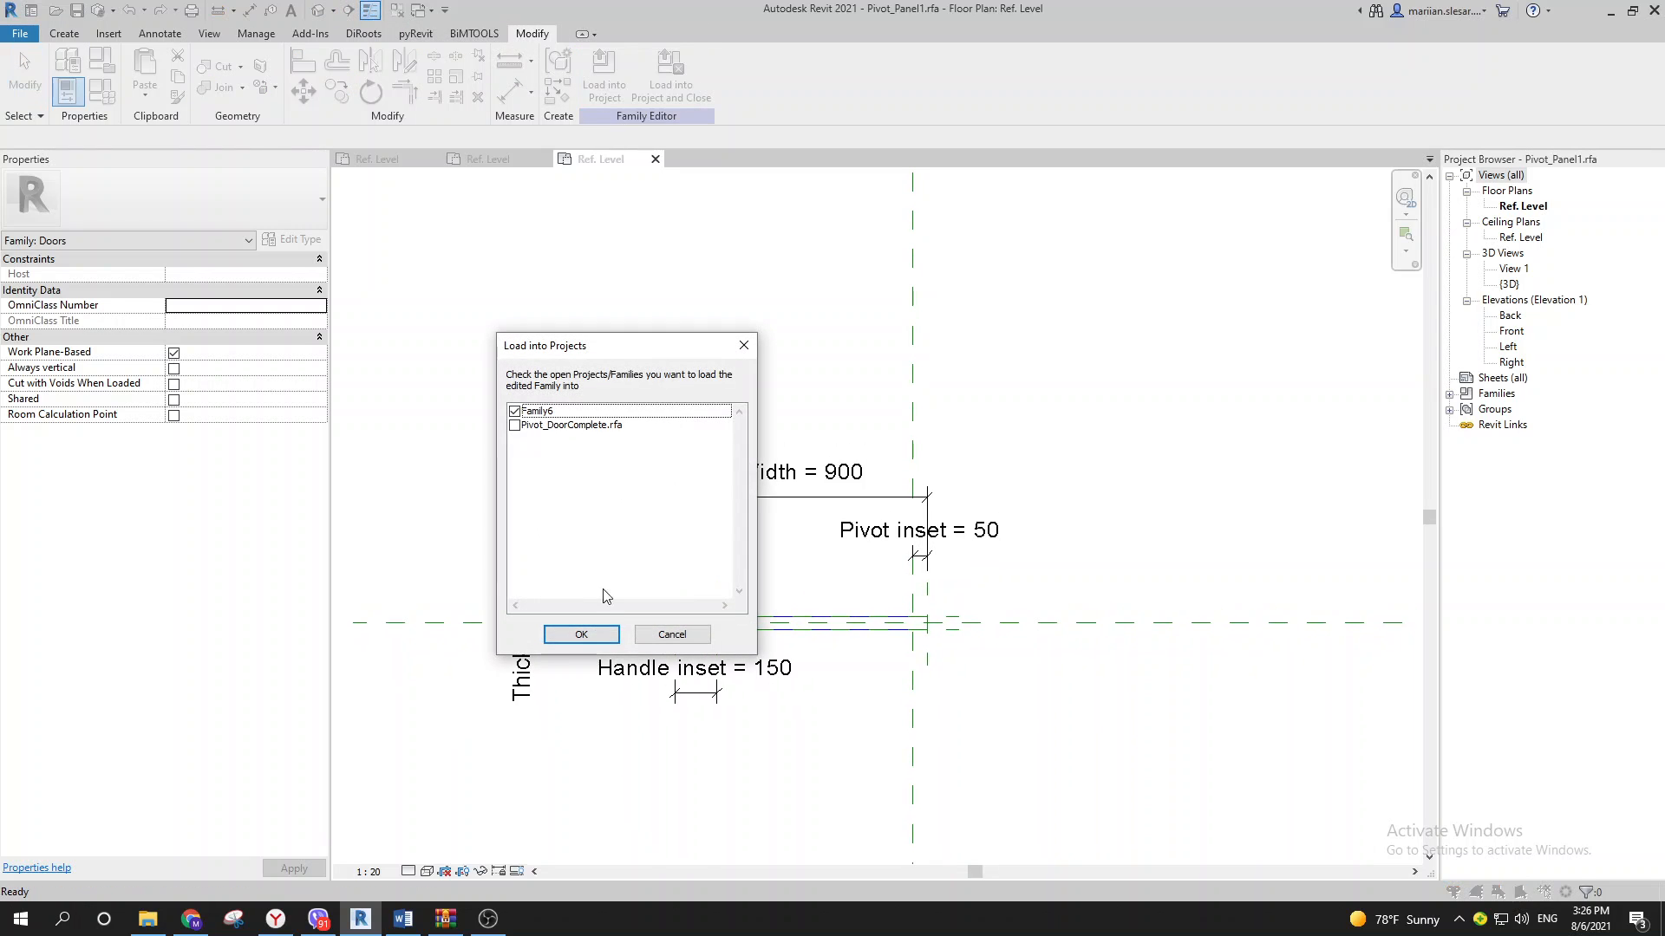
left_click(581, 634)
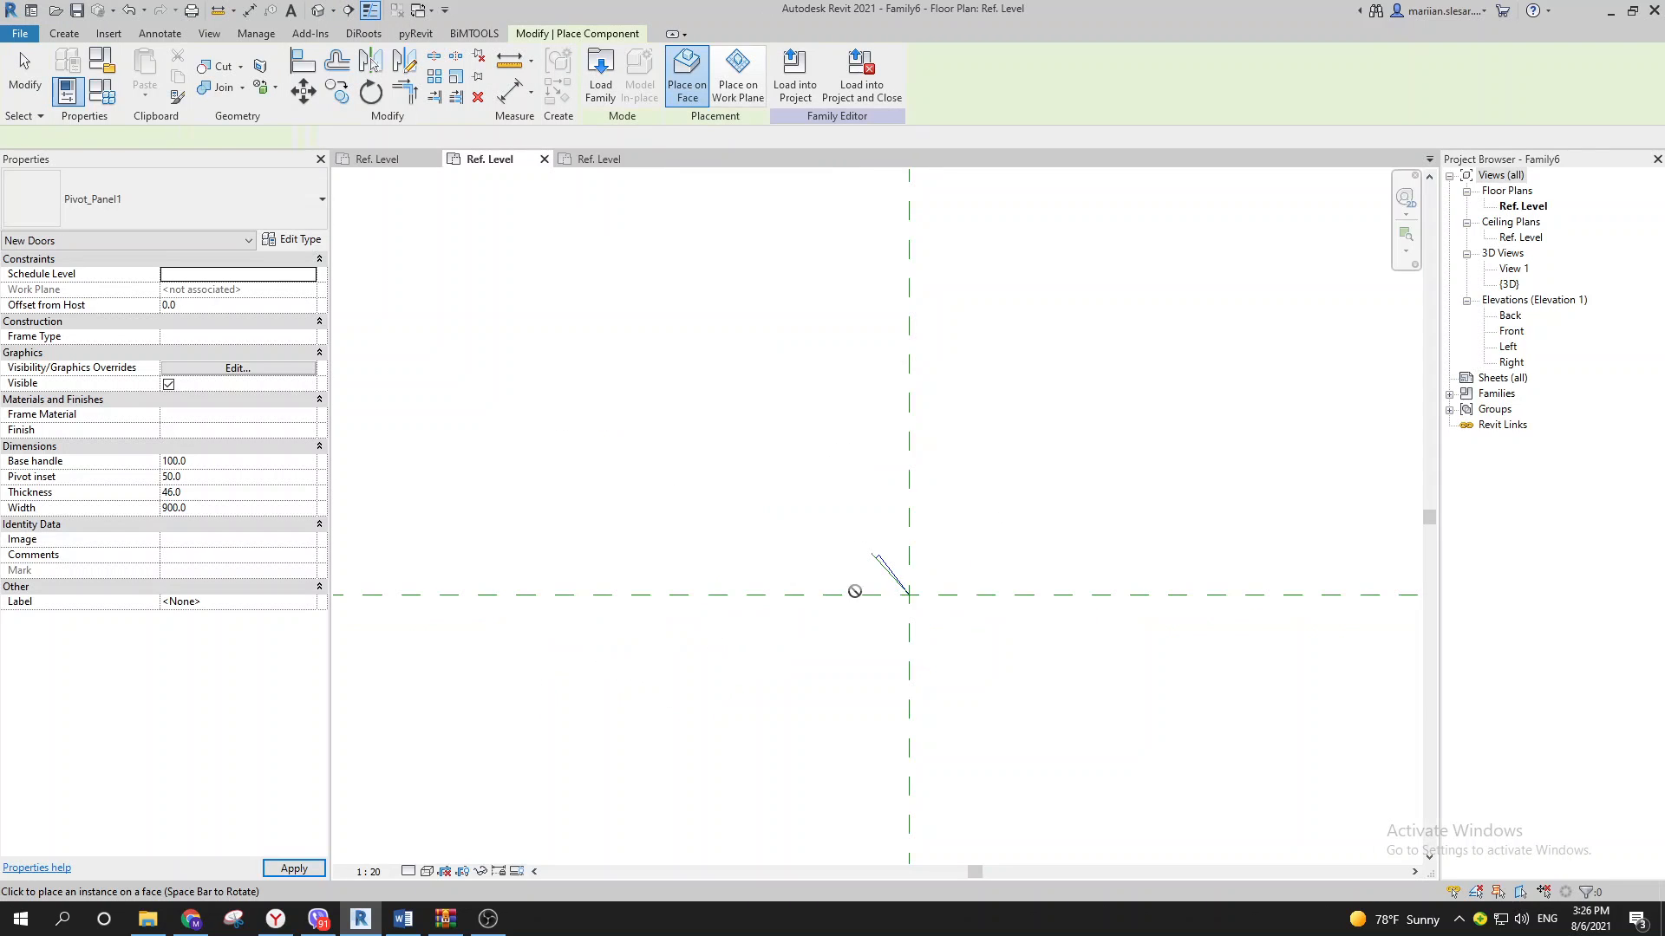
Step: Switch the panel's placement to Place on Work Plane and pick the angled reference line's horizontal plane as the placement plane
middle_click_drag(896, 567, 858, 589)
scroll(847, 575, "up", 2)
middle_click_drag(783, 346, 784, 335)
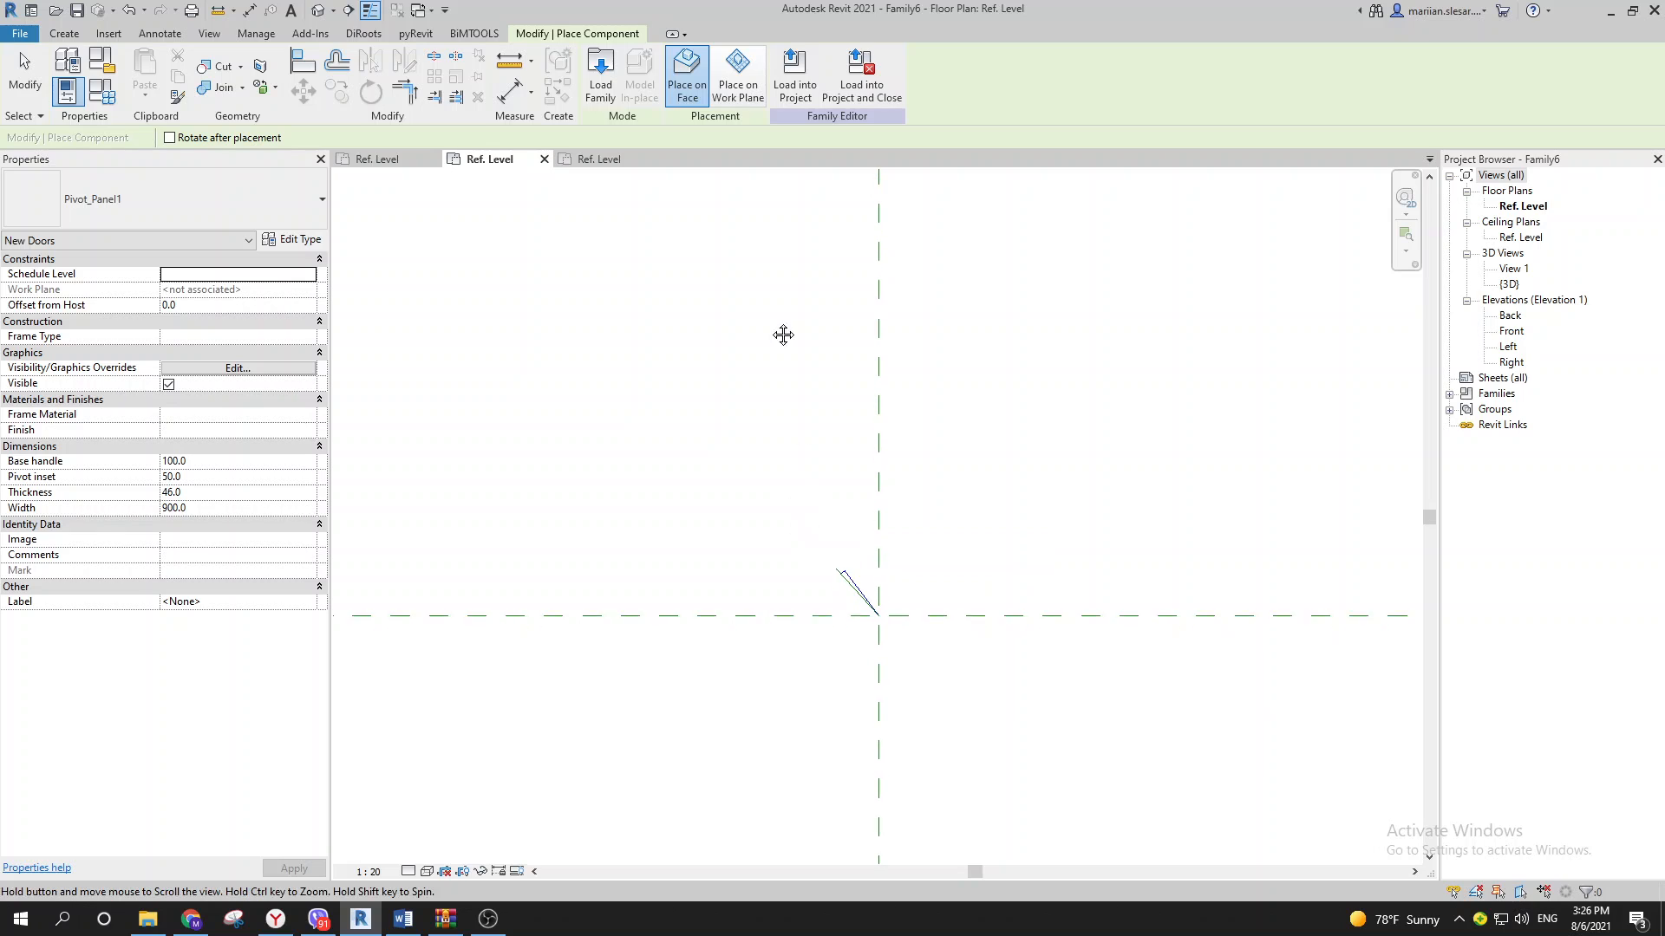
left_click(739, 100)
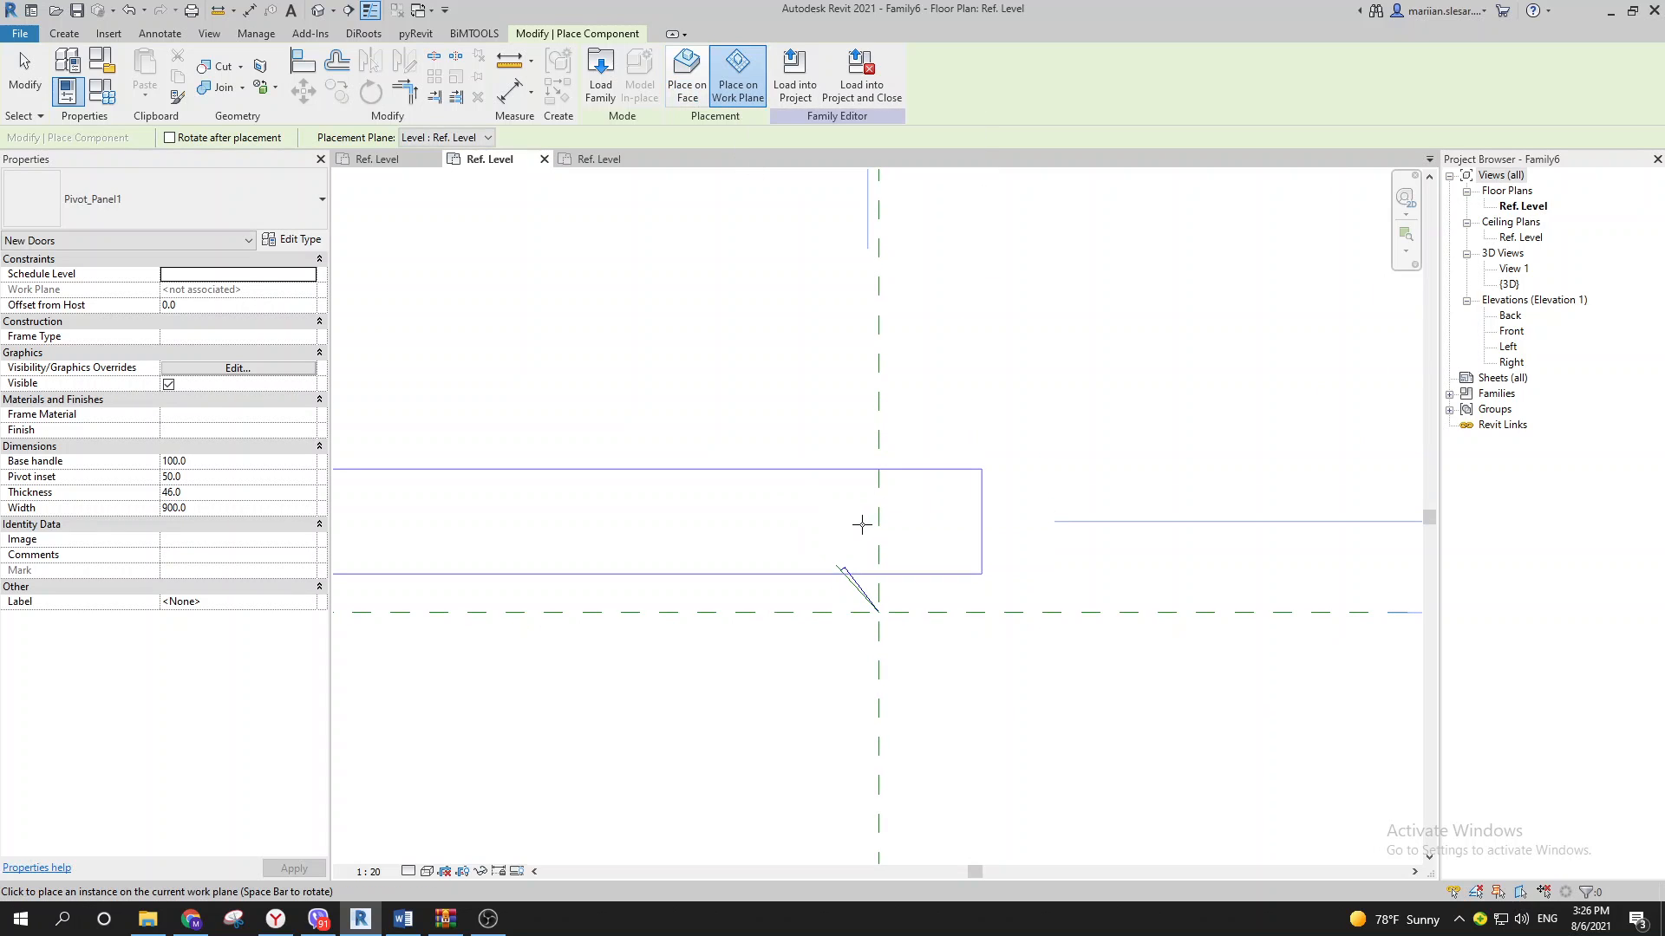
scroll(833, 485, "down", 2)
middle_click_drag(739, 474, 813, 486)
left_click(451, 137)
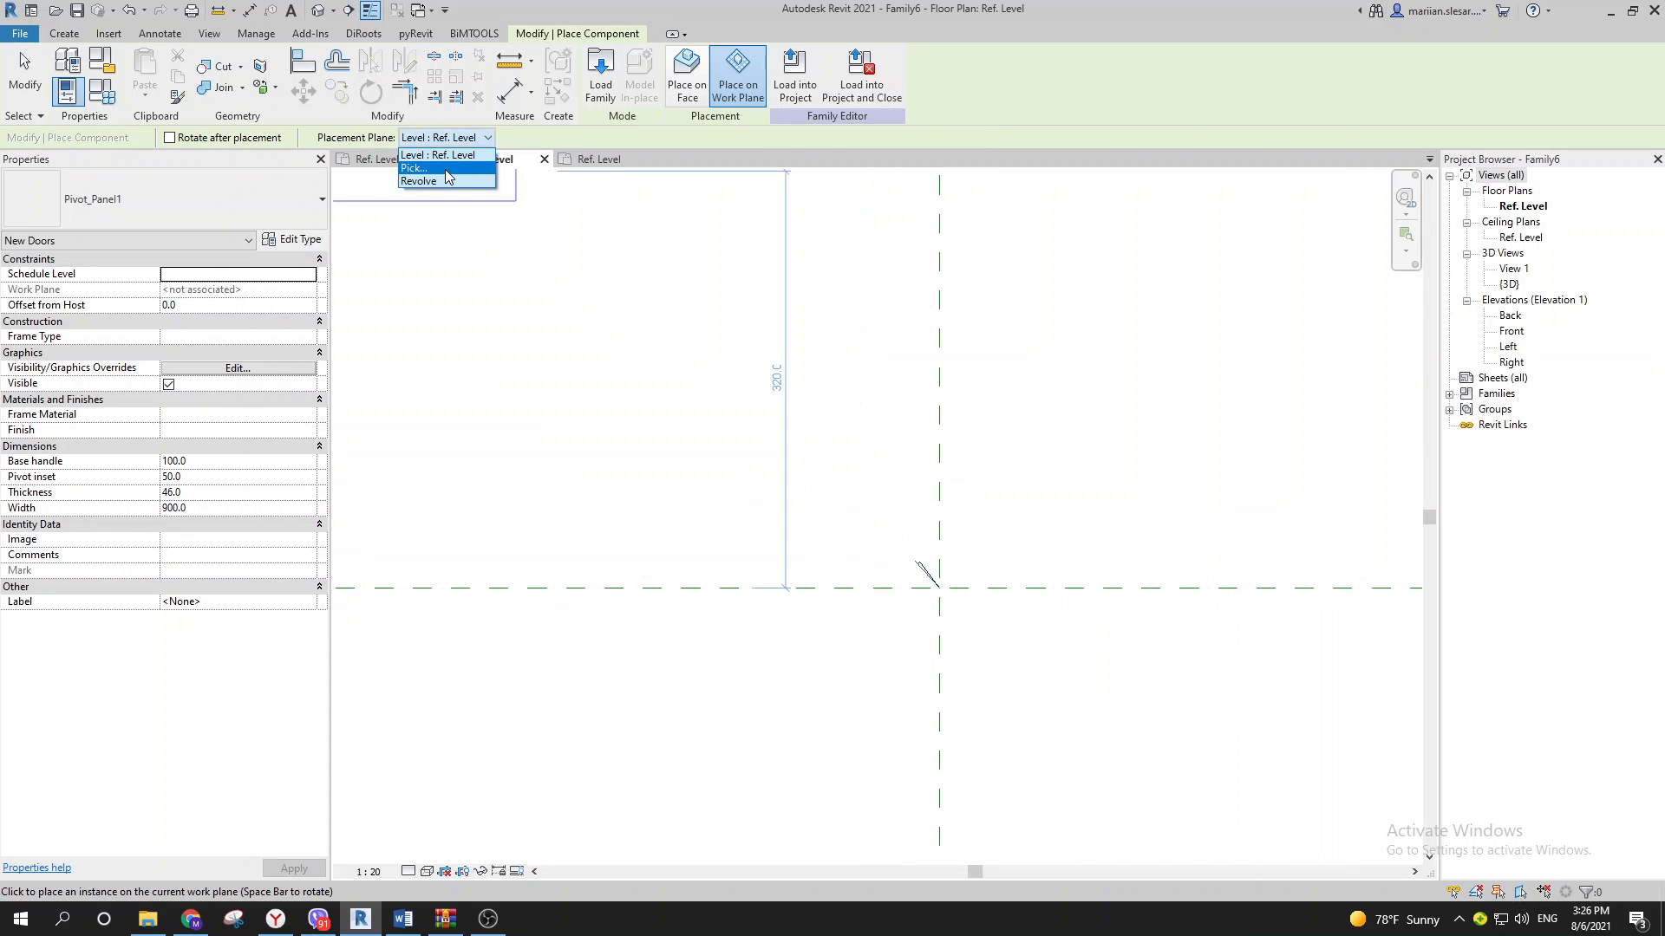
left_click(445, 169)
left_click(415, 517)
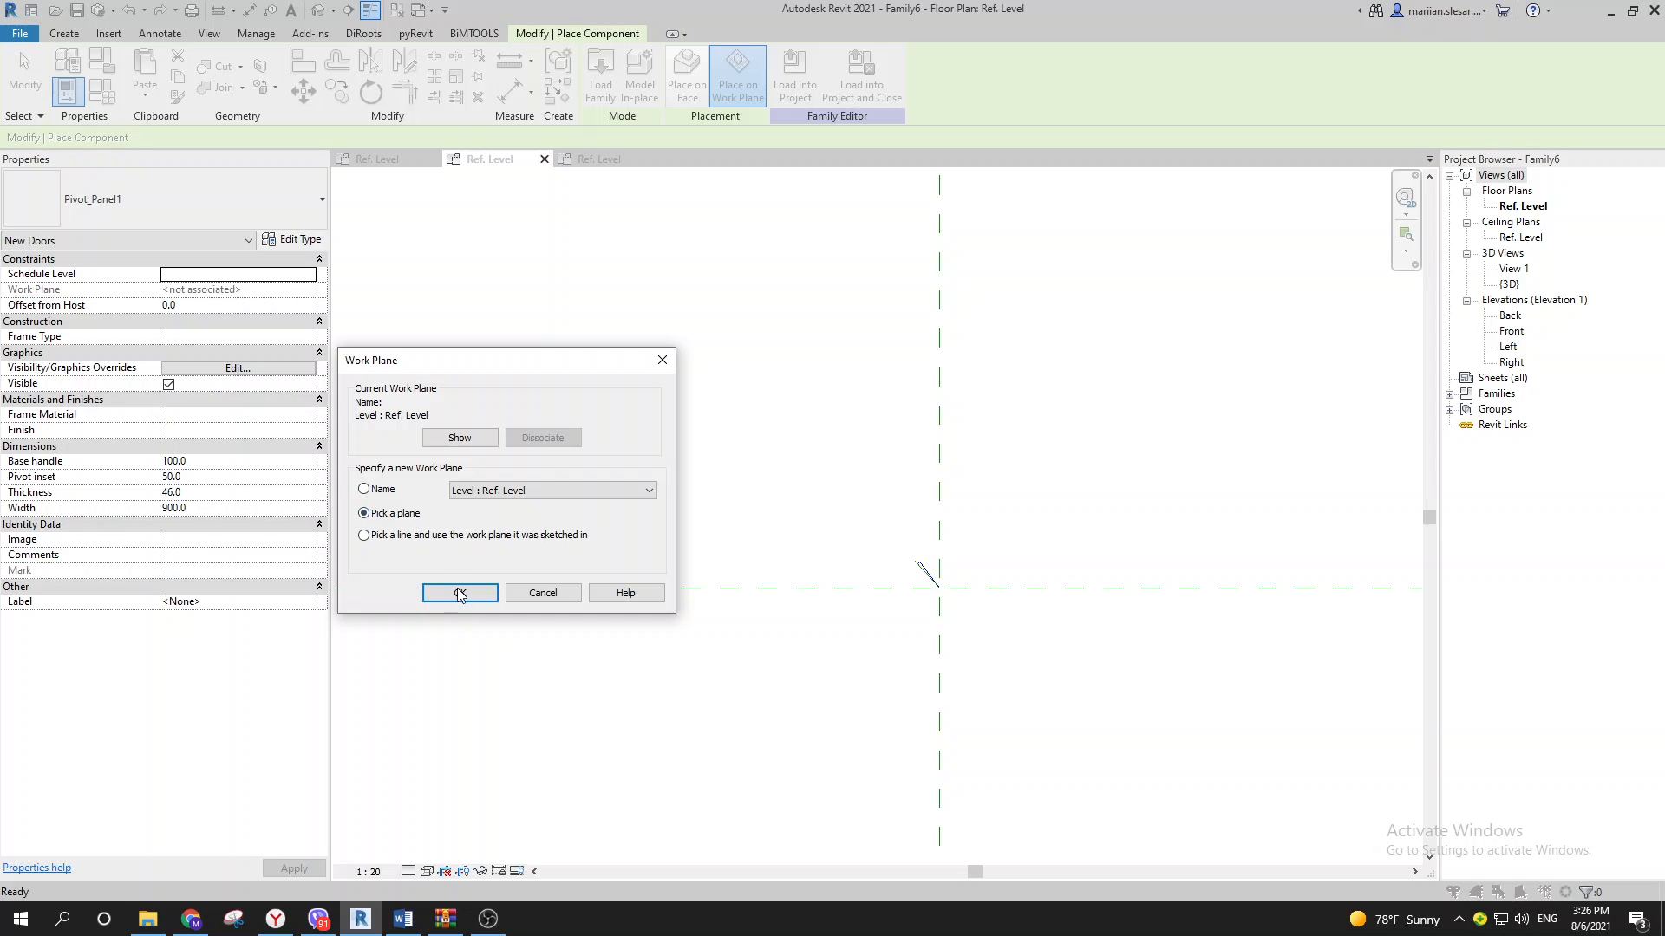
left_click(459, 593)
scroll(918, 559, "up", 3)
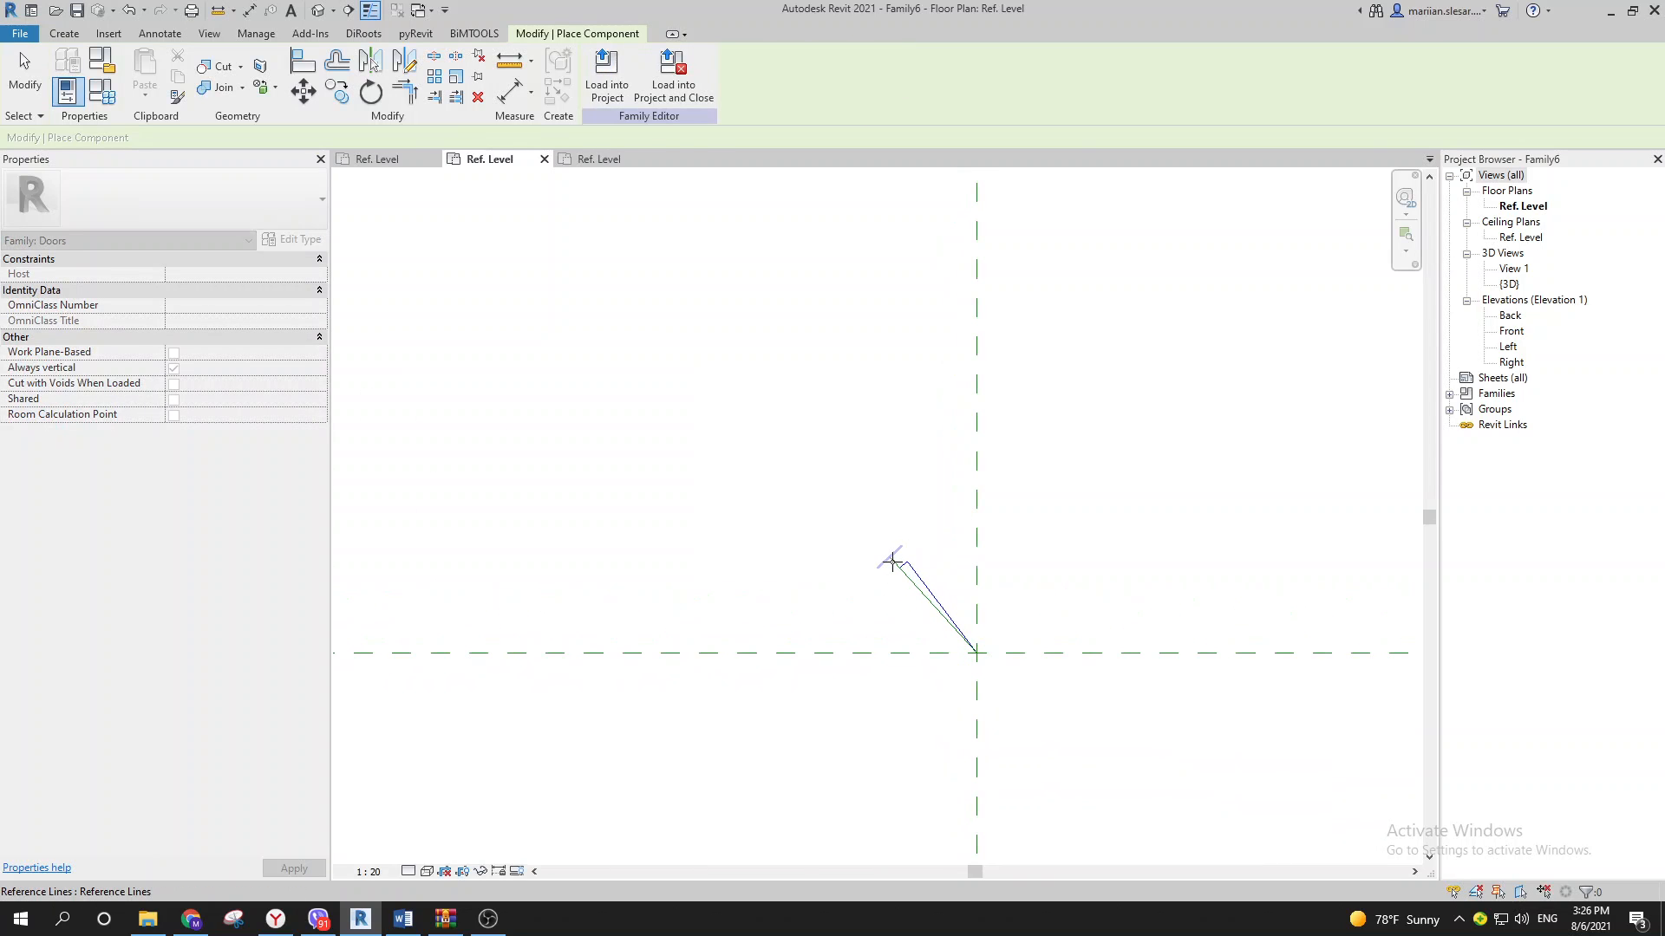
left_click(893, 564)
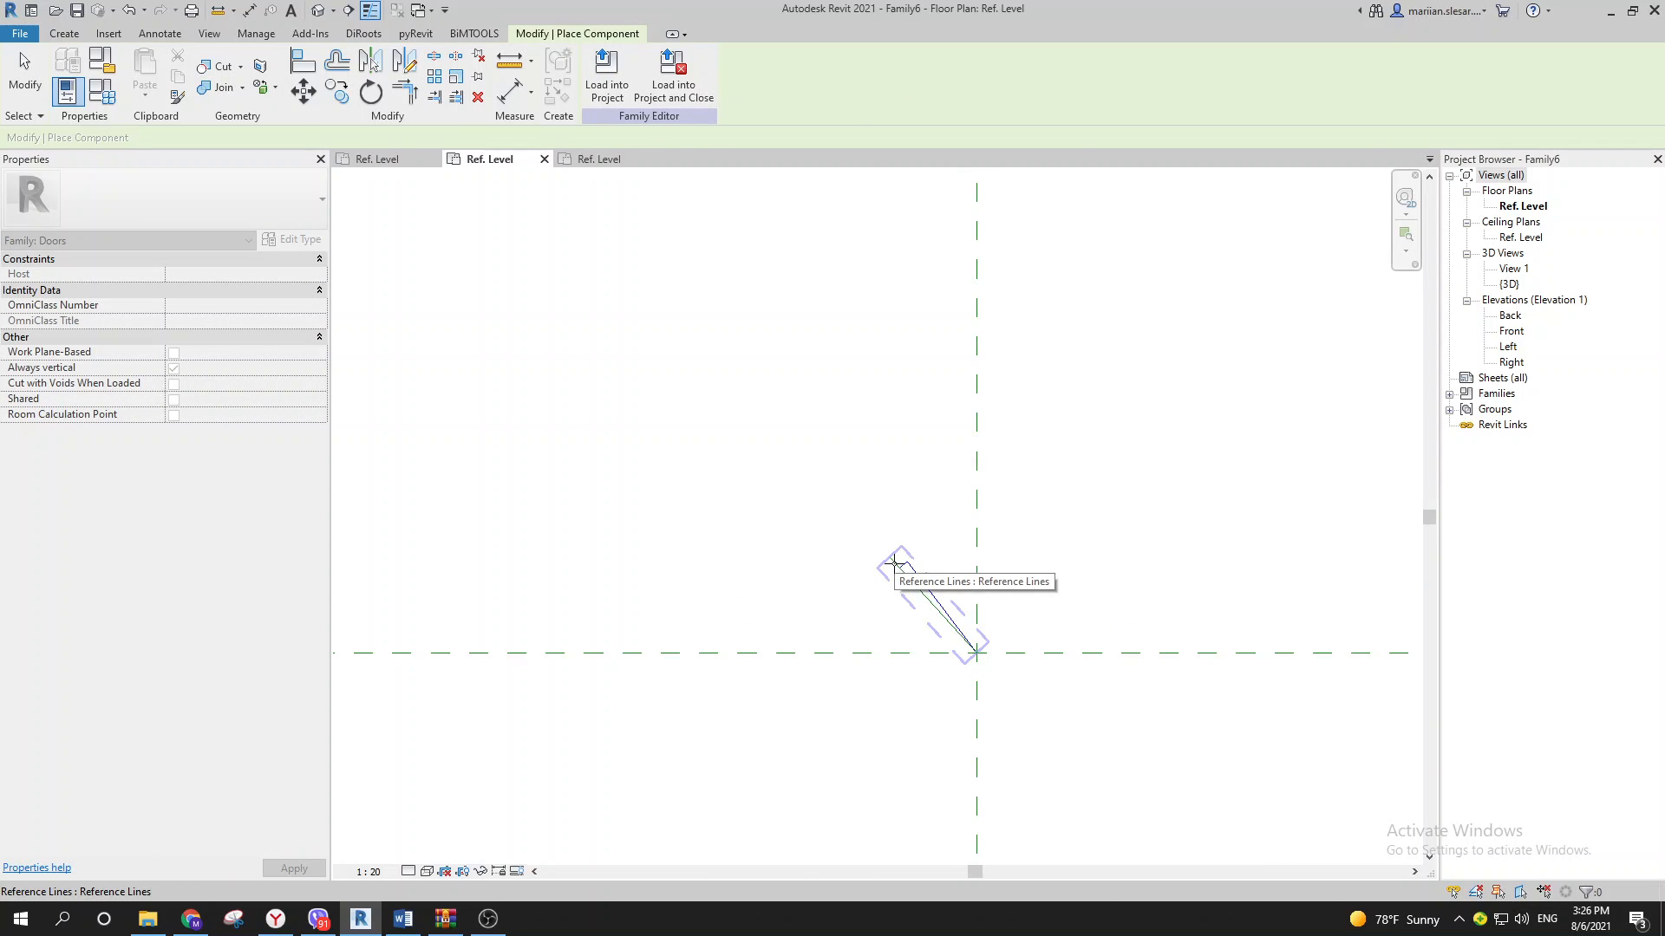
left_click(893, 564)
Step: Place one Pivot_Panel1 instance near the intersection of the centre reference planes and end the placement
scroll(895, 563, "down", 5)
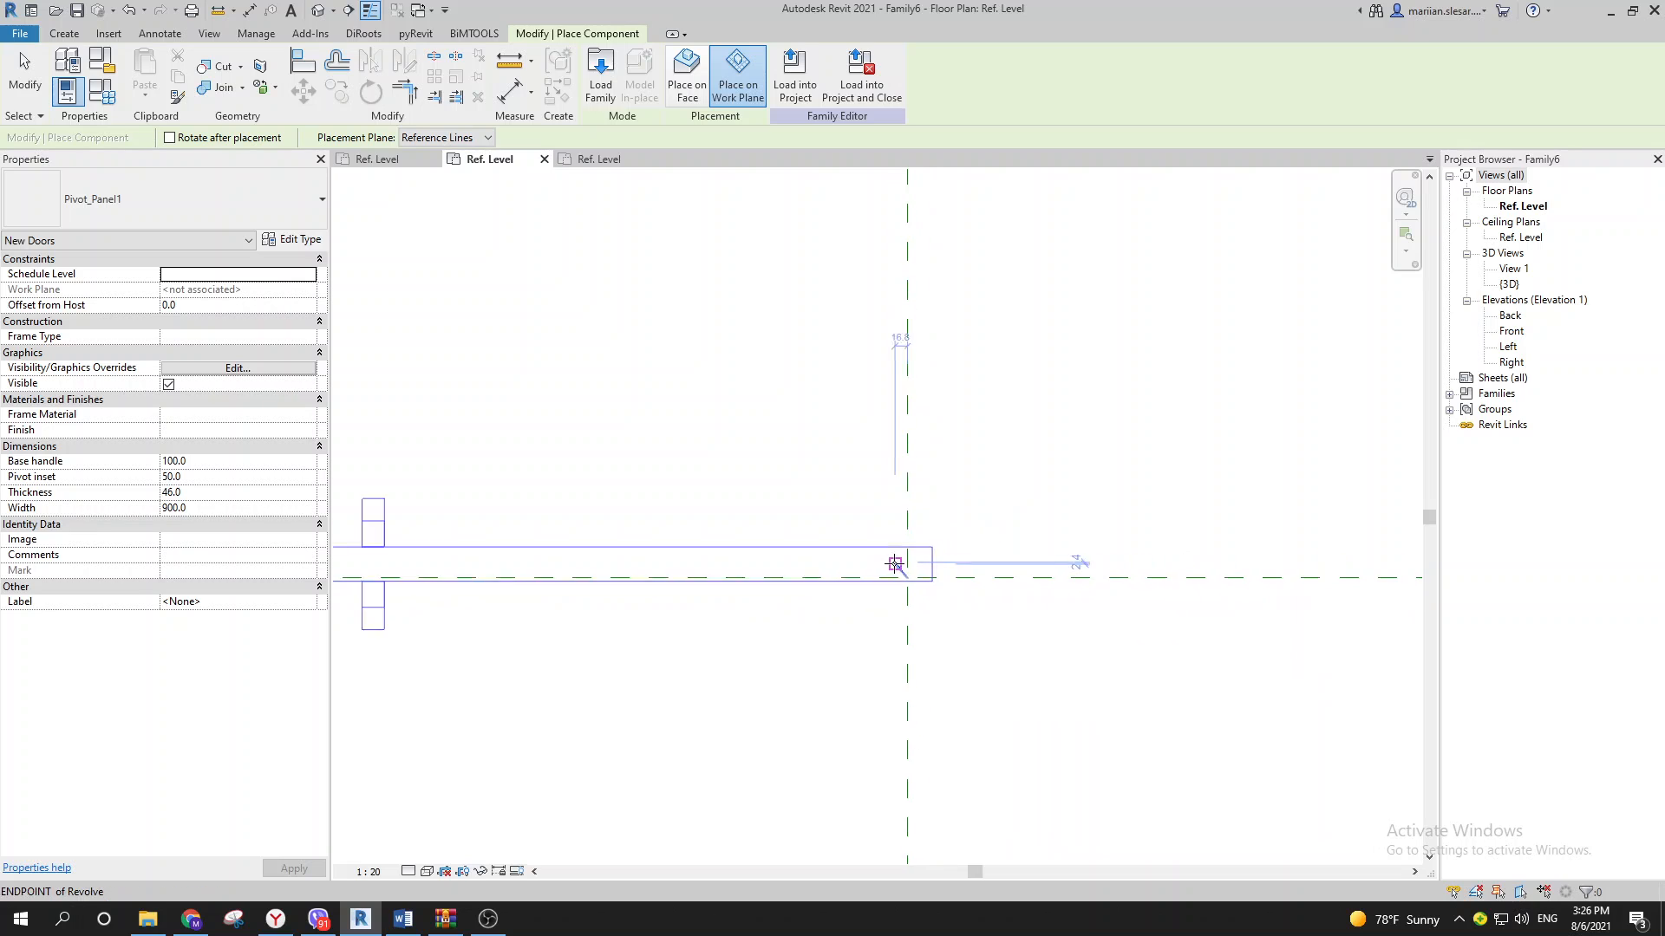
left_click(867, 558)
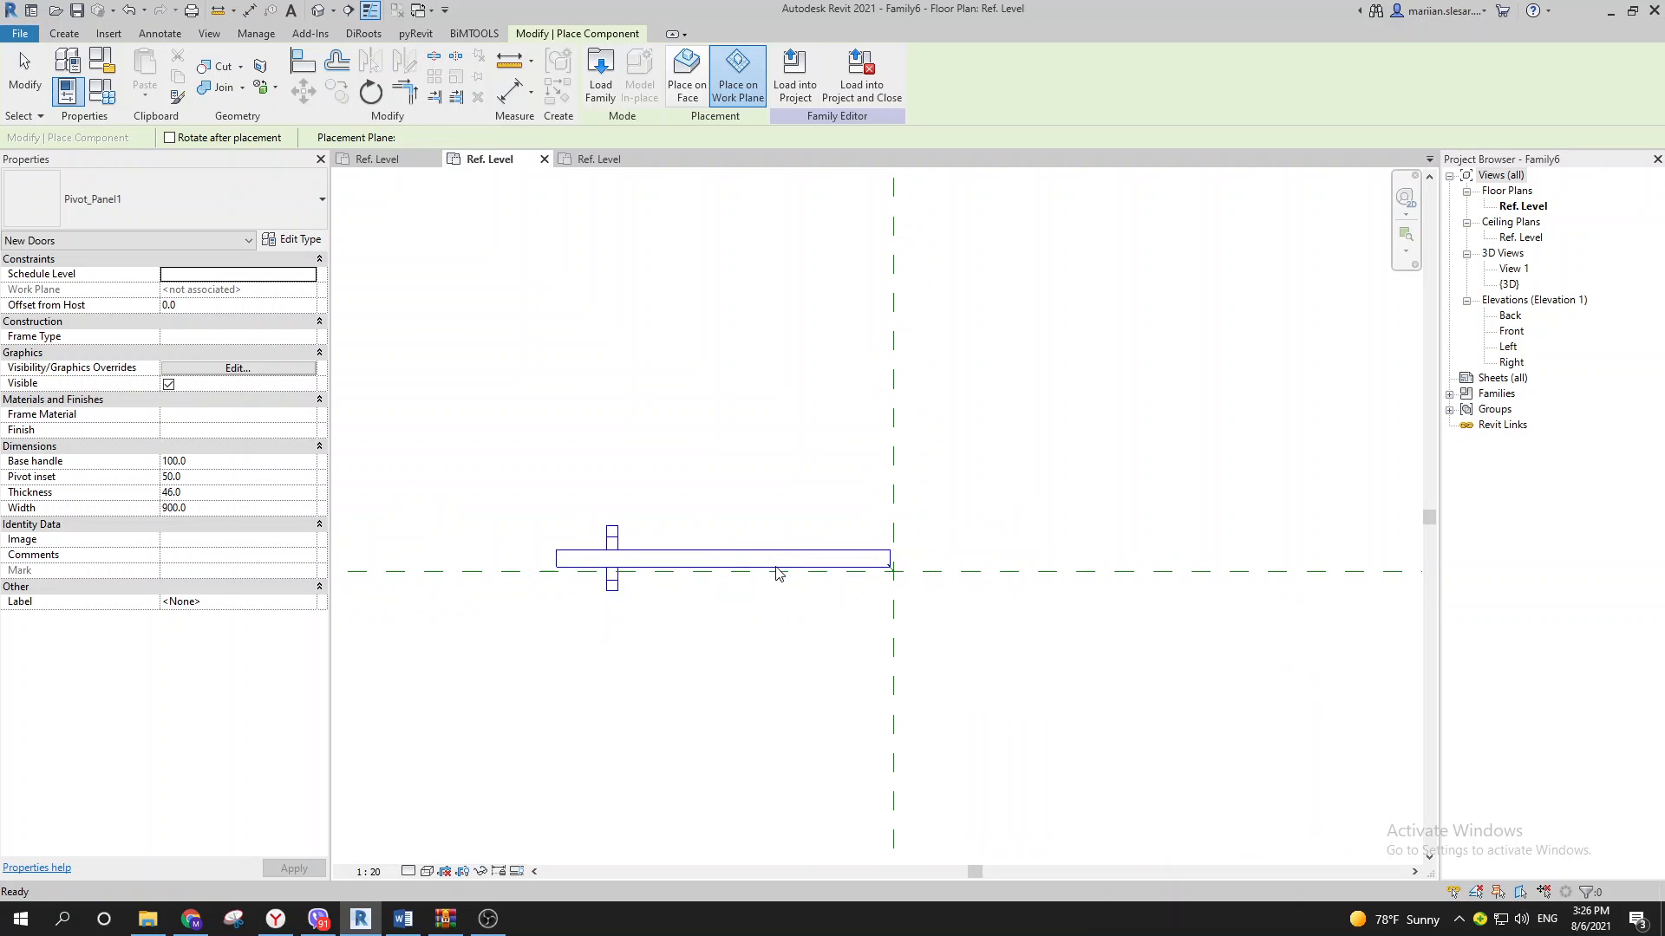
key("Escape")
Step: Check the placed panel against the reference level in the Front elevation, and return to the Ref. Level floor plan
double_click(1510, 332)
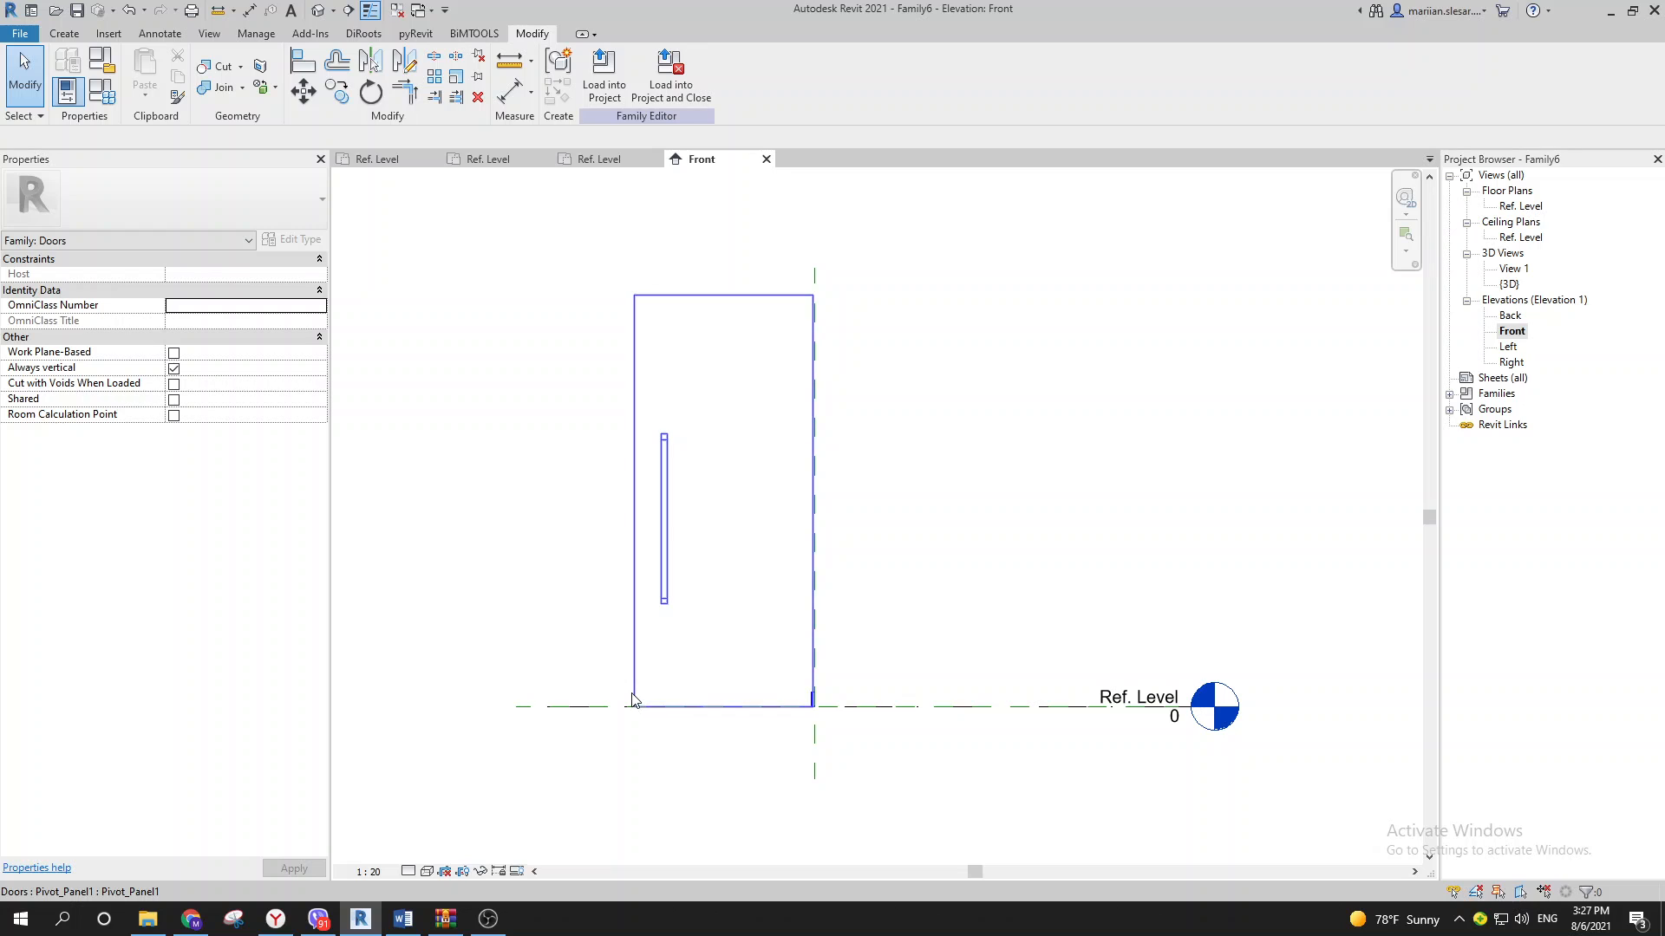
left_click(629, 694)
left_click(624, 462)
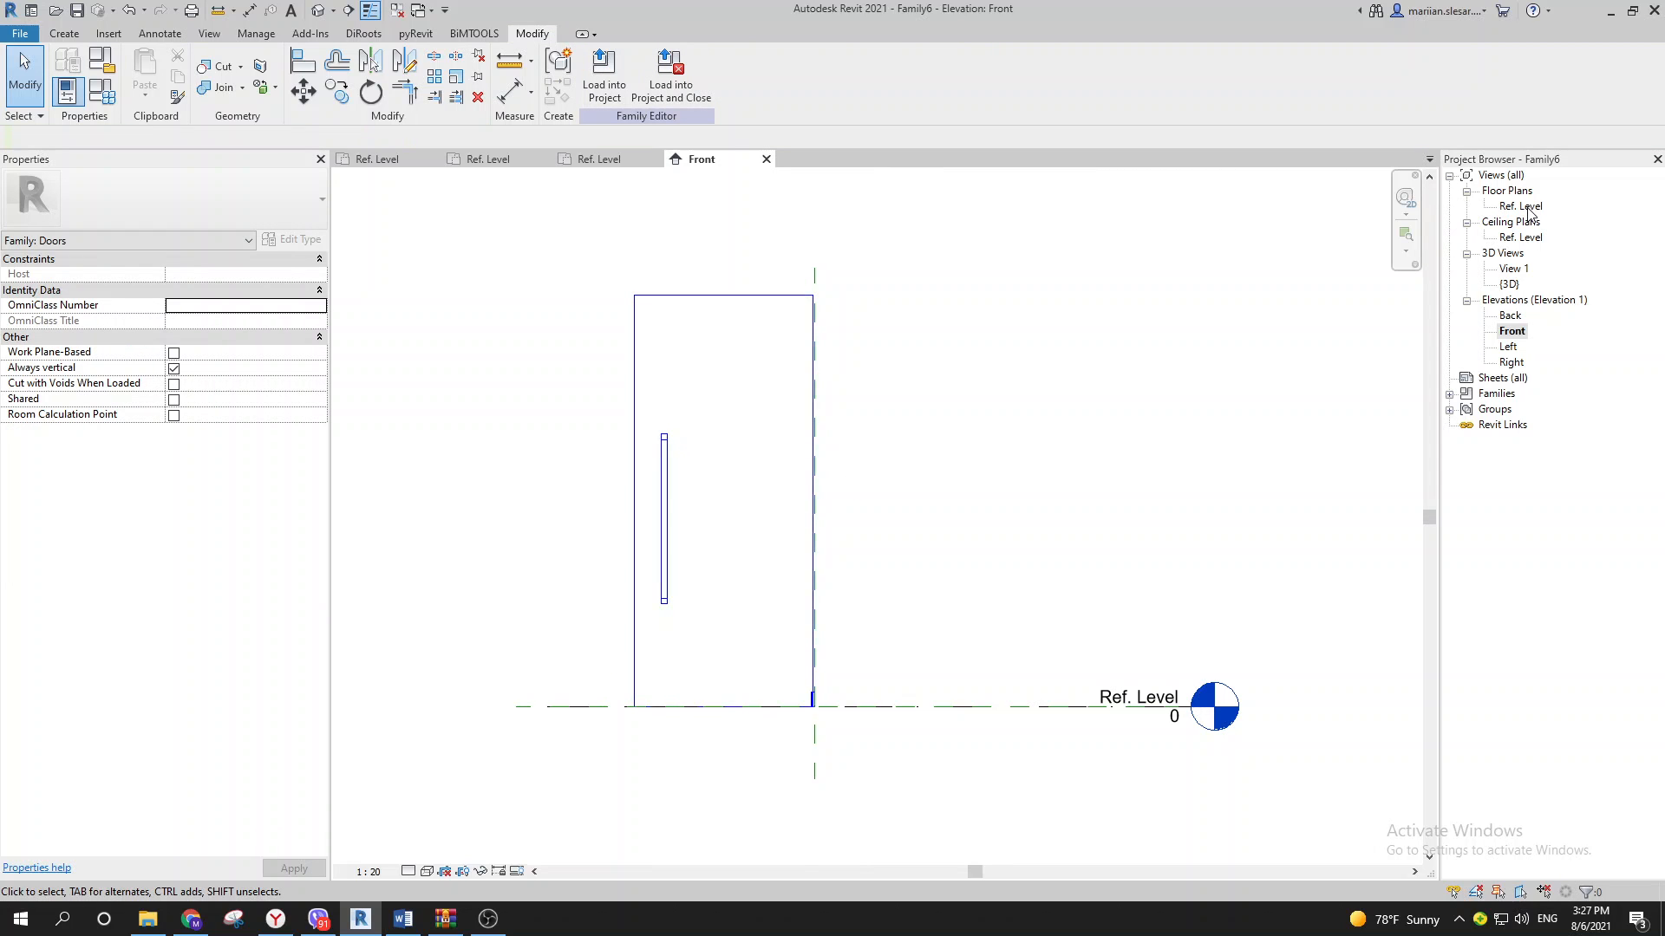
scroll(678, 646, "down", 2)
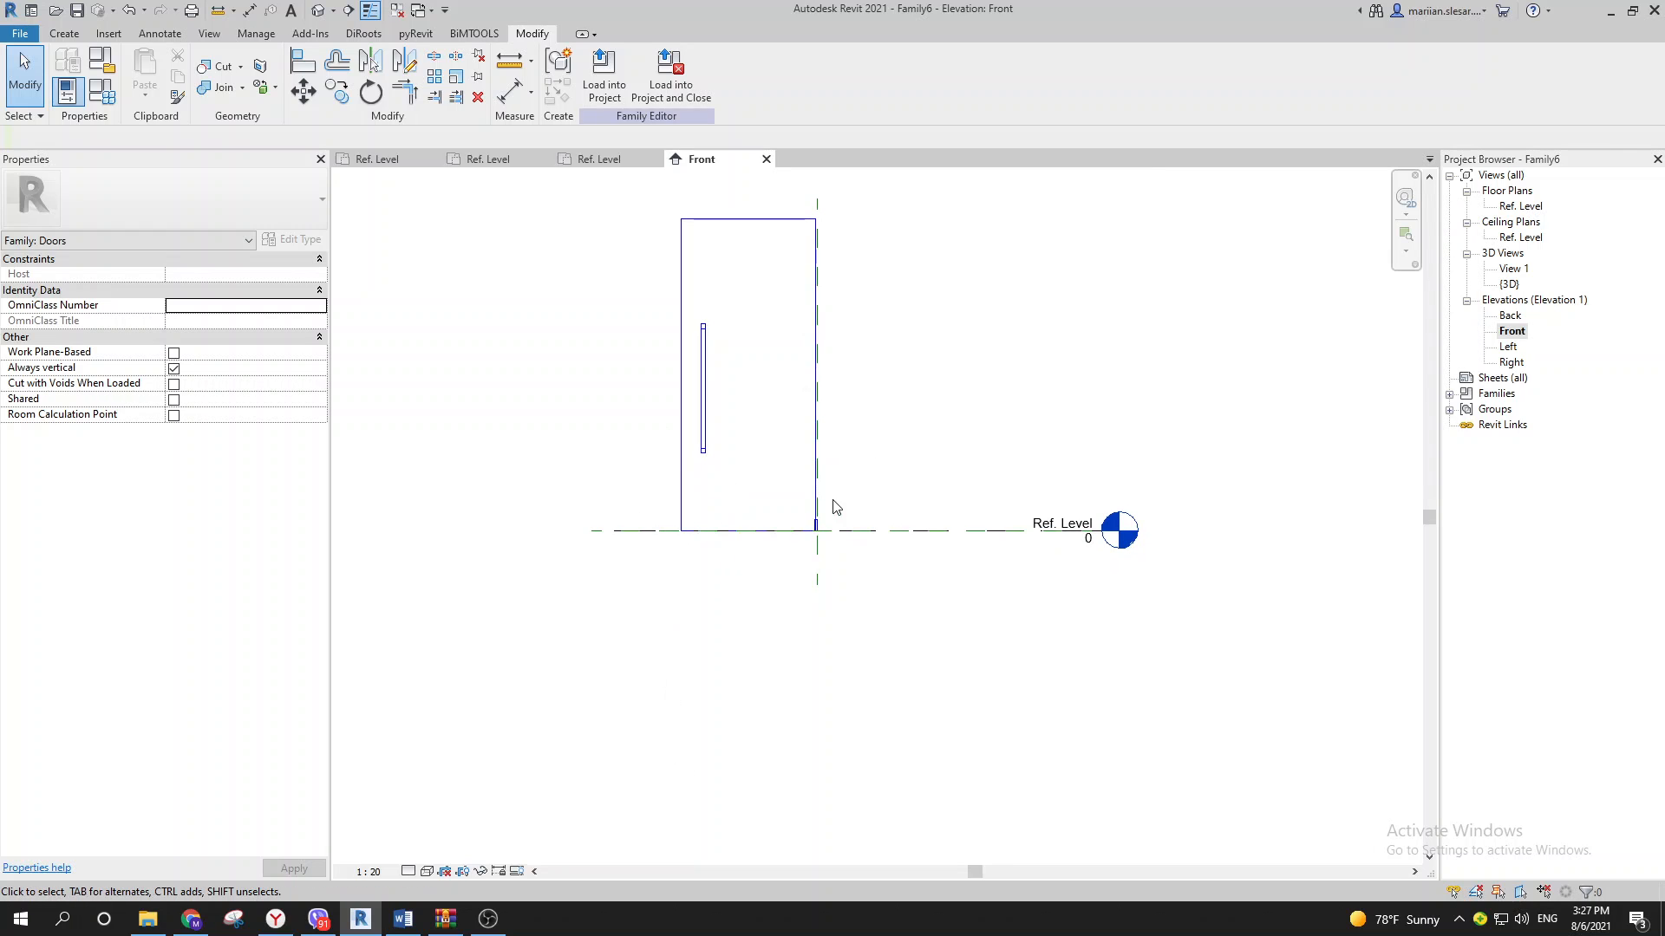
double_click(1519, 206)
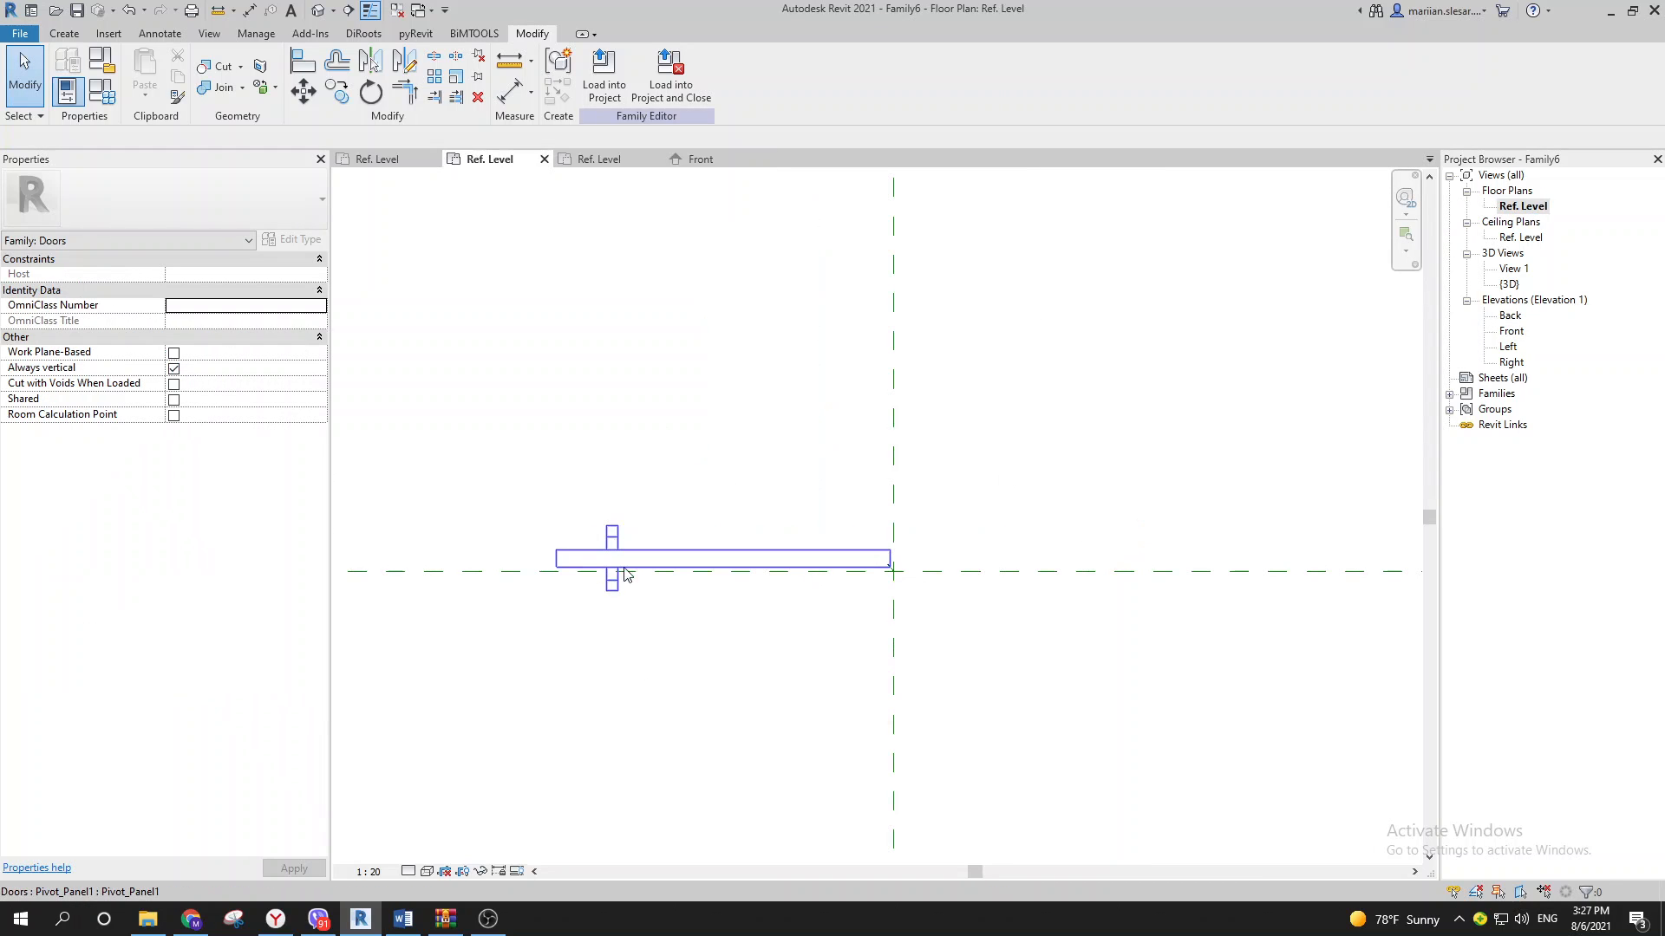
Step: Examine the placed panel's work plane and instance dimensions in plan, and clear the selection
middle_click_drag(712, 654, 739, 695)
scroll(699, 464, "up", 1)
middle_click_drag(787, 514, 728, 513)
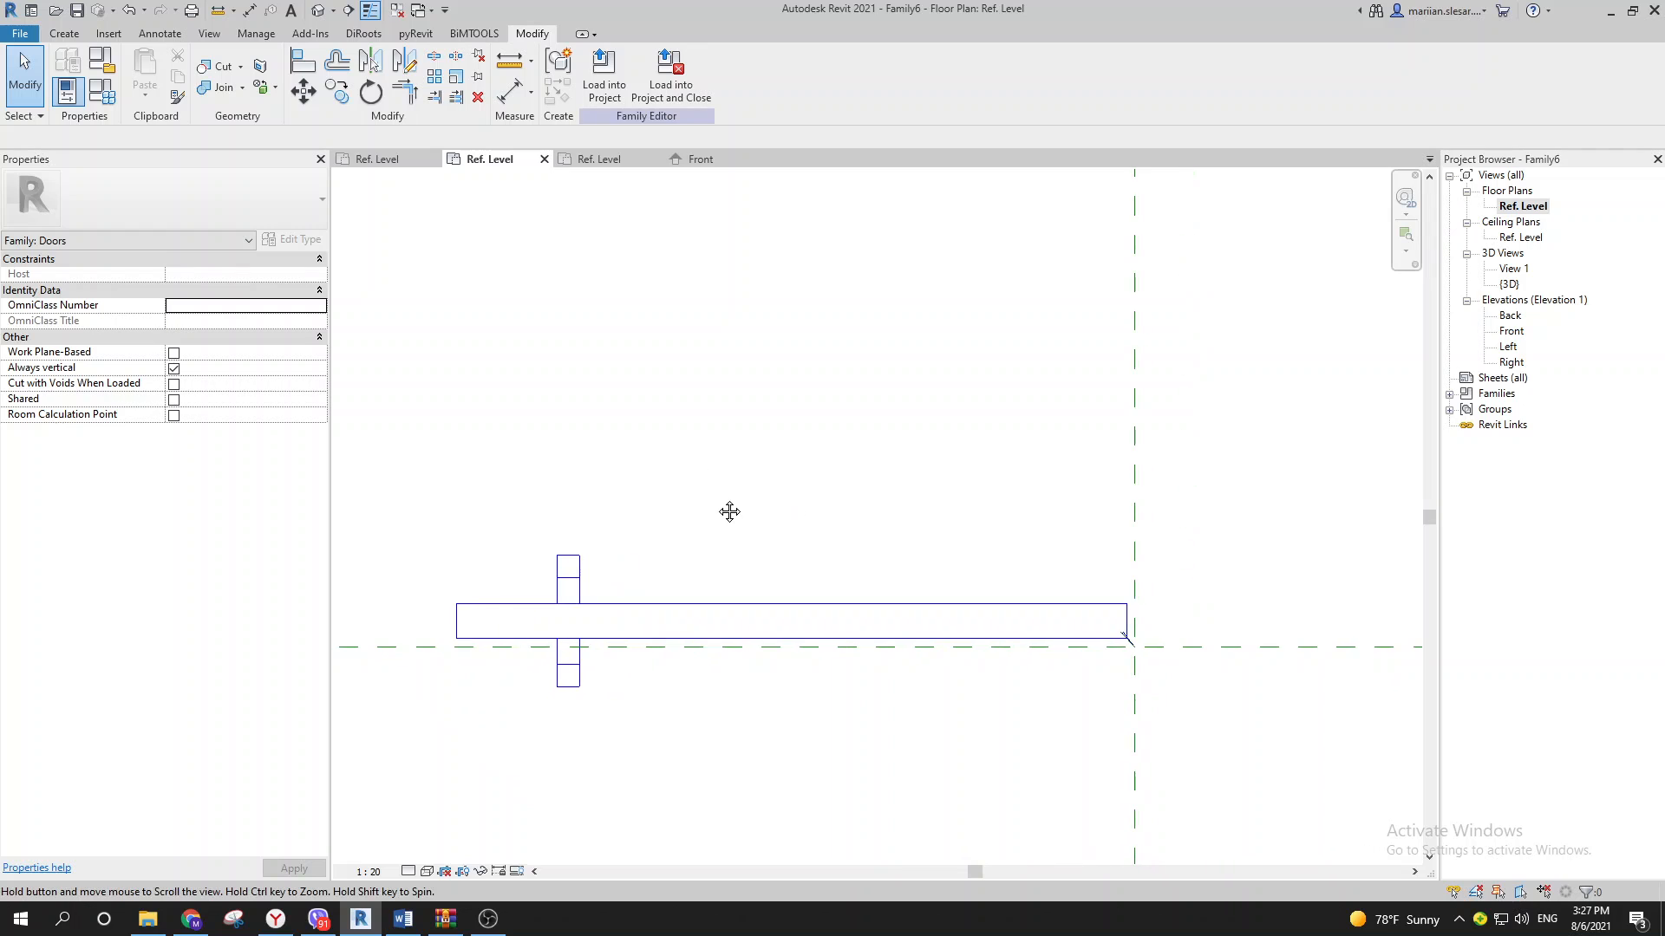
left_click(628, 613)
scroll(622, 470, "down", 1)
middle_click_drag(621, 470, 700, 479)
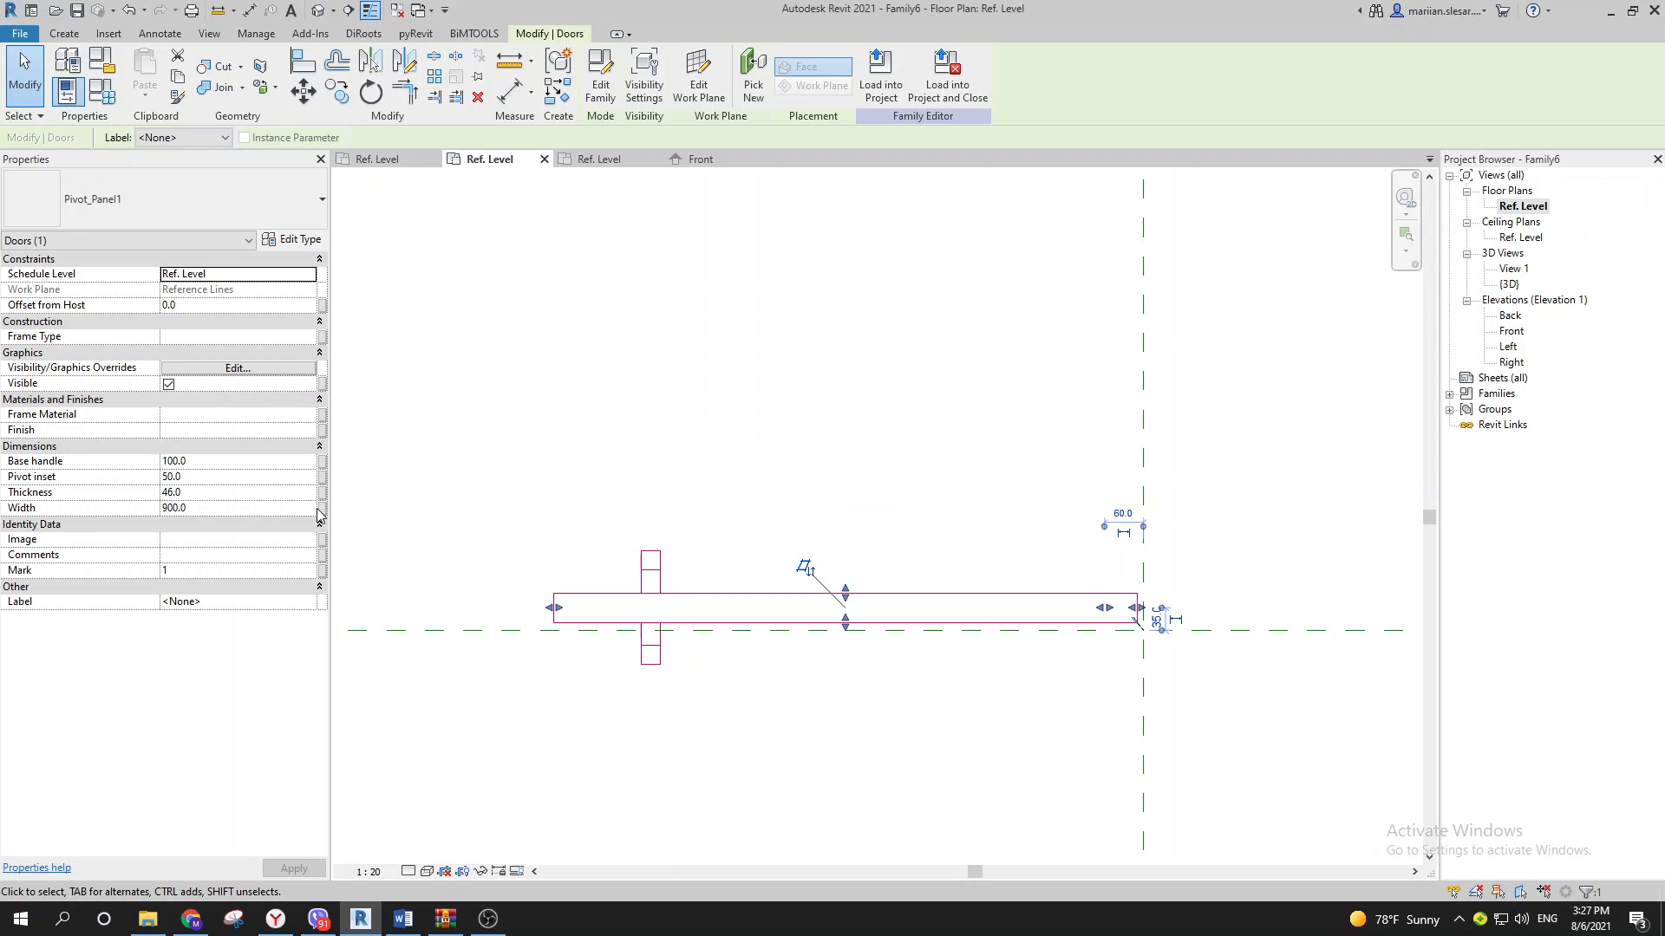
left_click(544, 411)
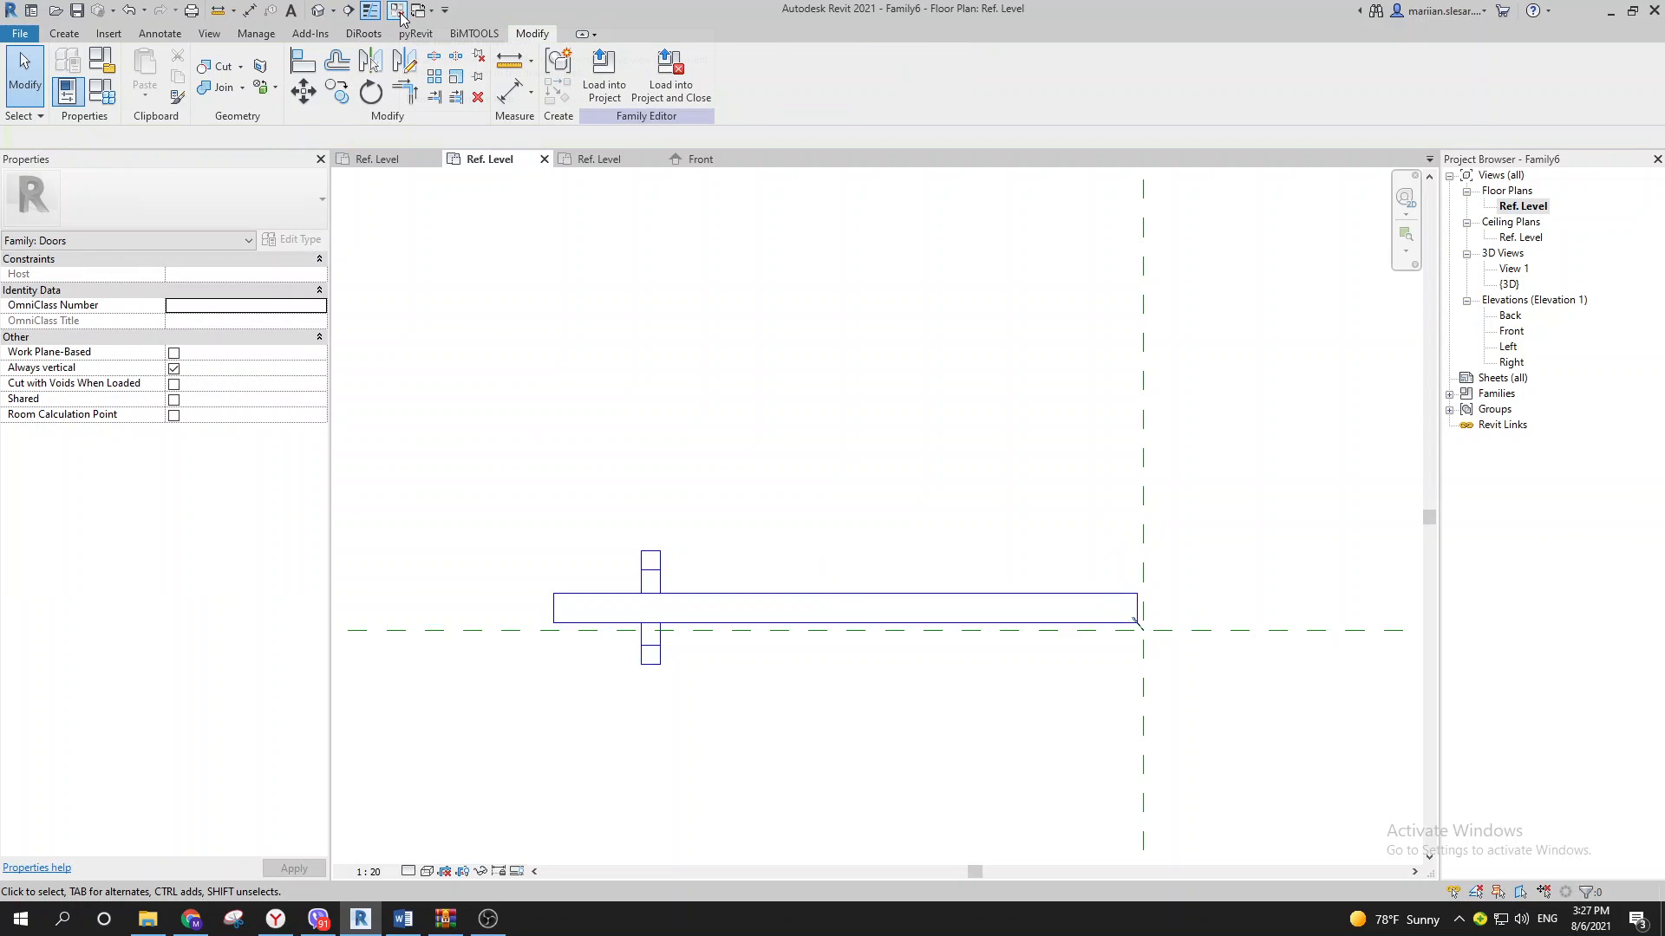
Step: Associate the placed panel's Width with the host family's Width parameter
left_click(561, 583)
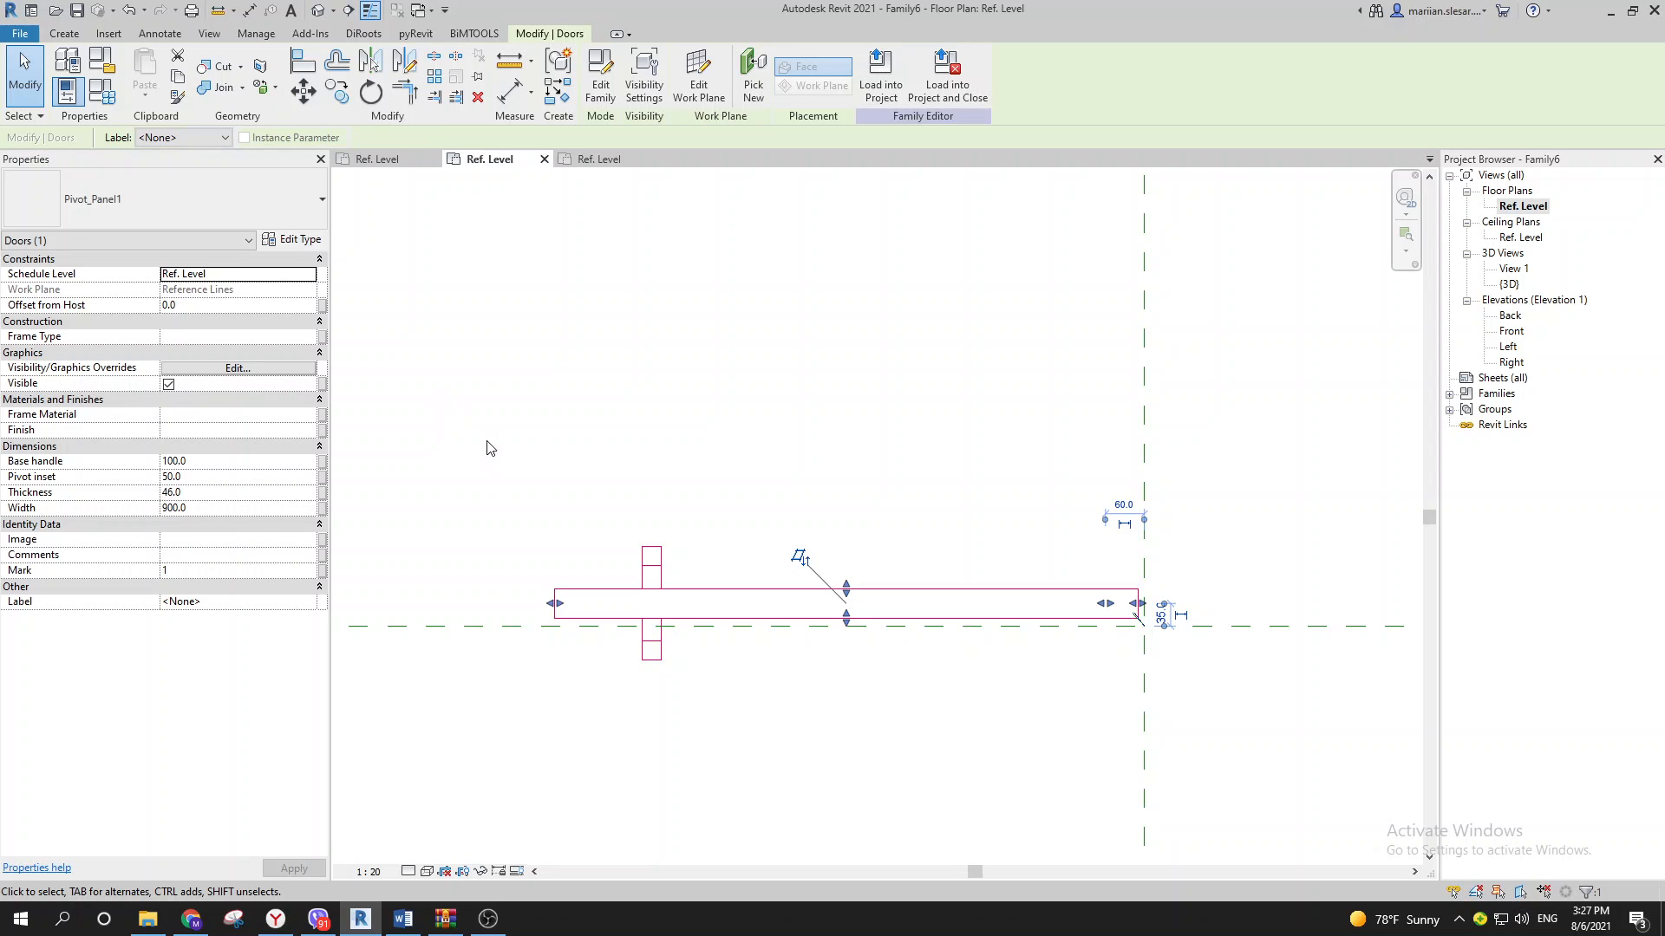
left_click(322, 508)
left_click(681, 582)
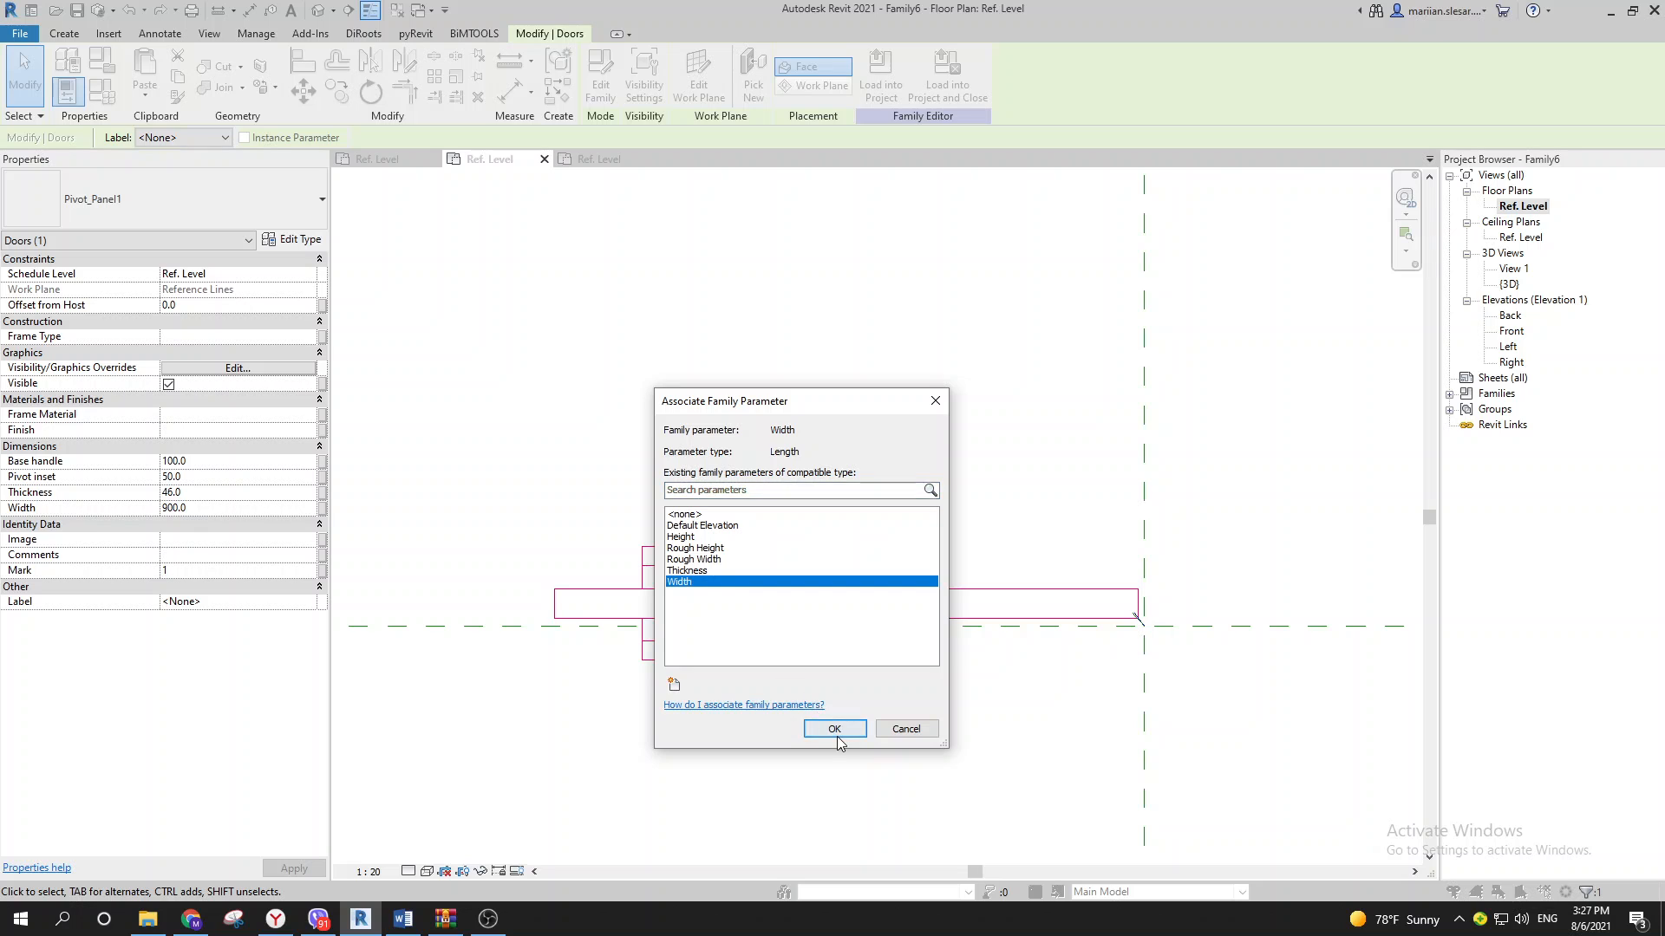
left_click(838, 736)
Step: Associate the panel's Height type parameter with the host family's Height parameter in the type properties
left_click(307, 241)
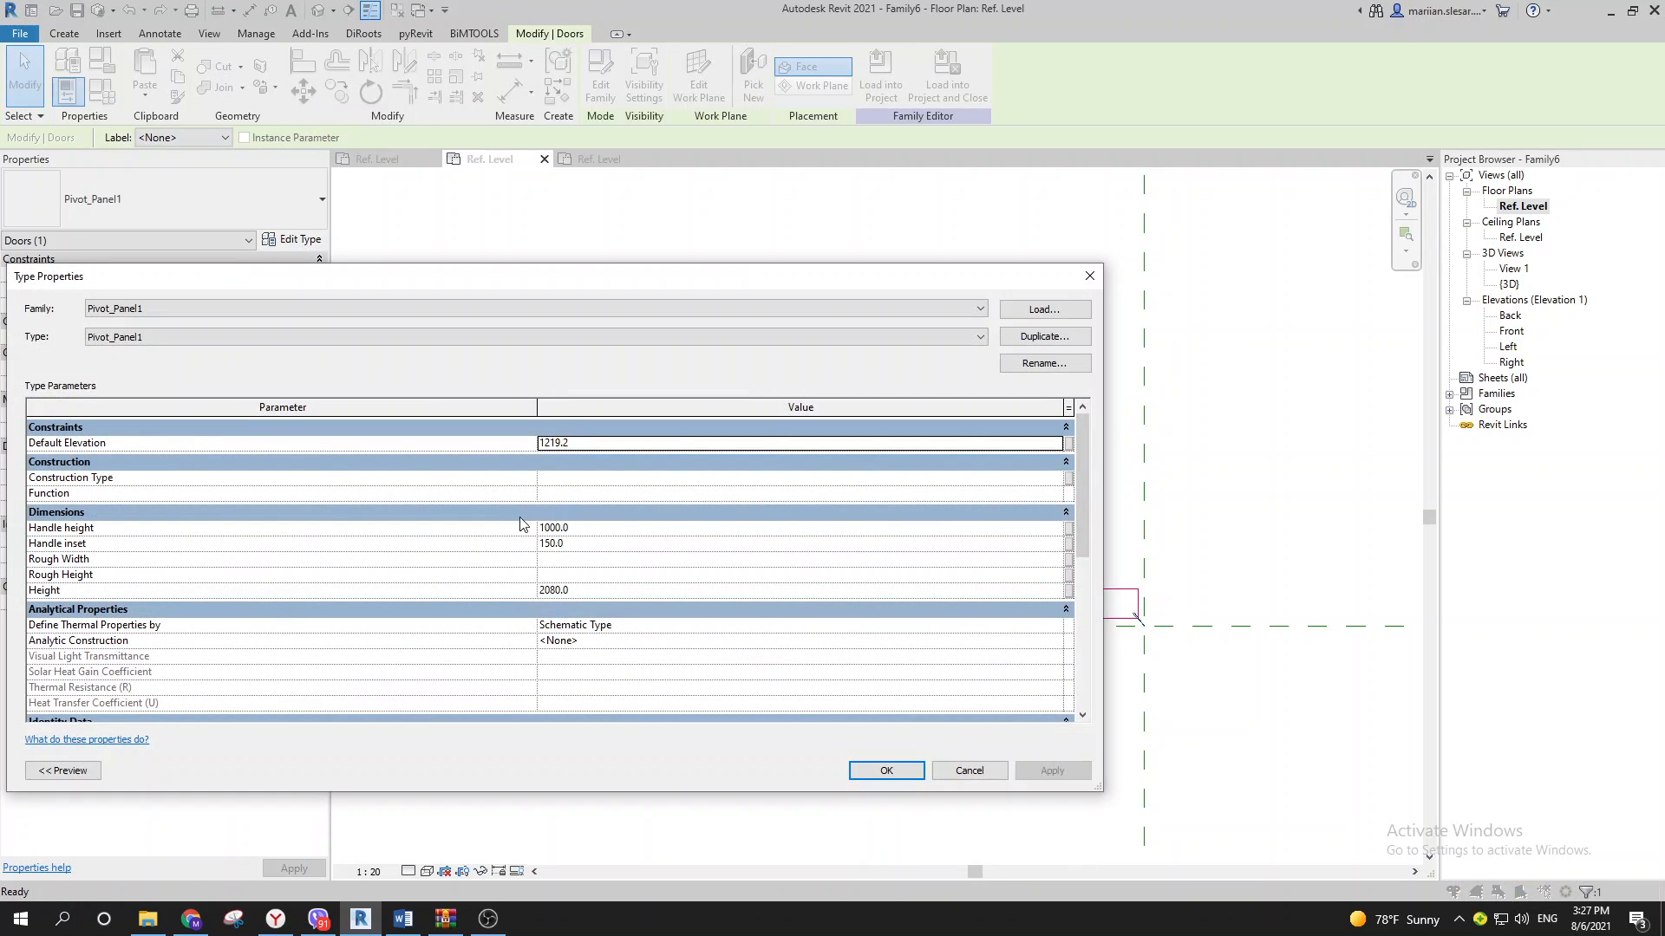
left_click(1069, 590)
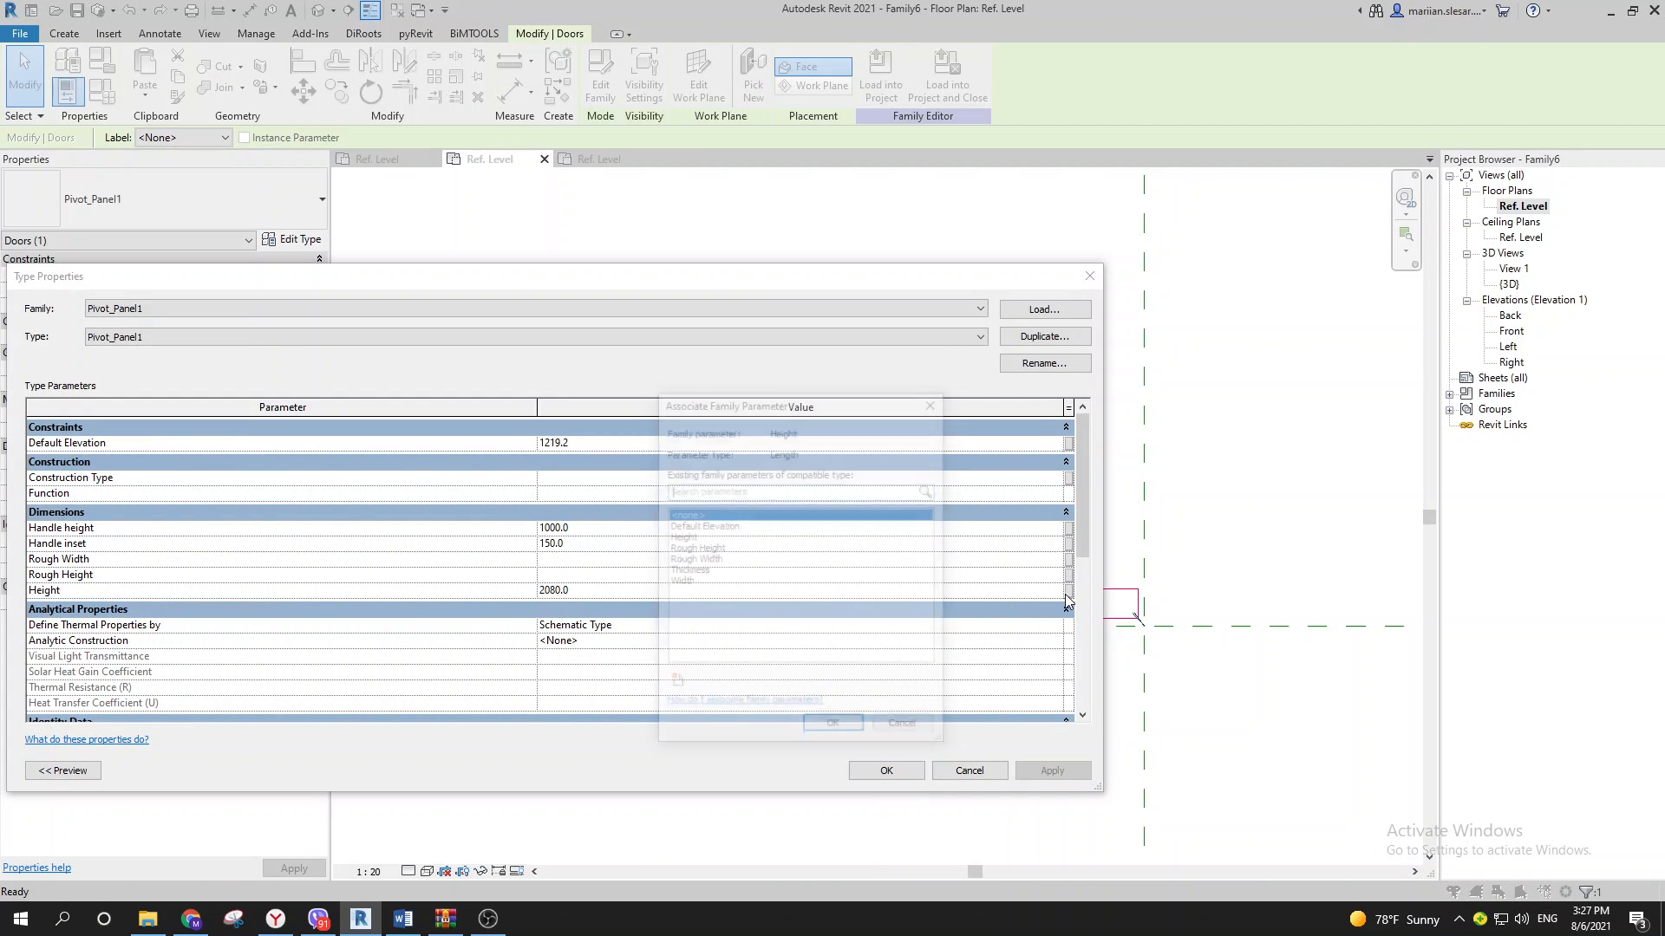
left_click(682, 537)
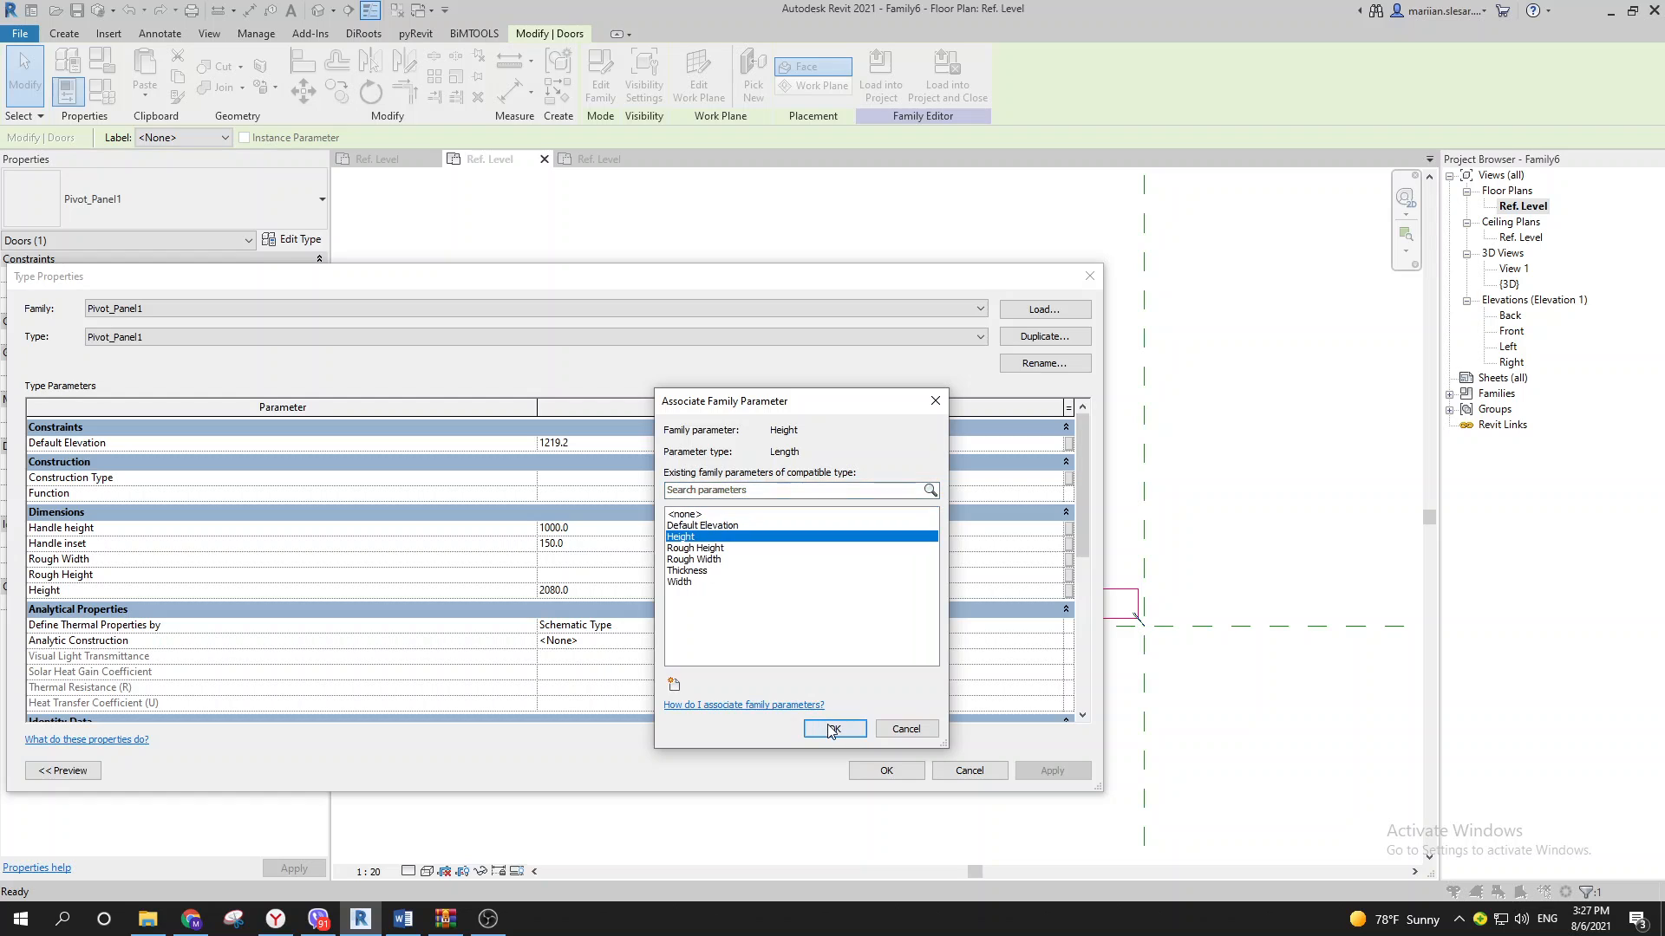
left_click(834, 728)
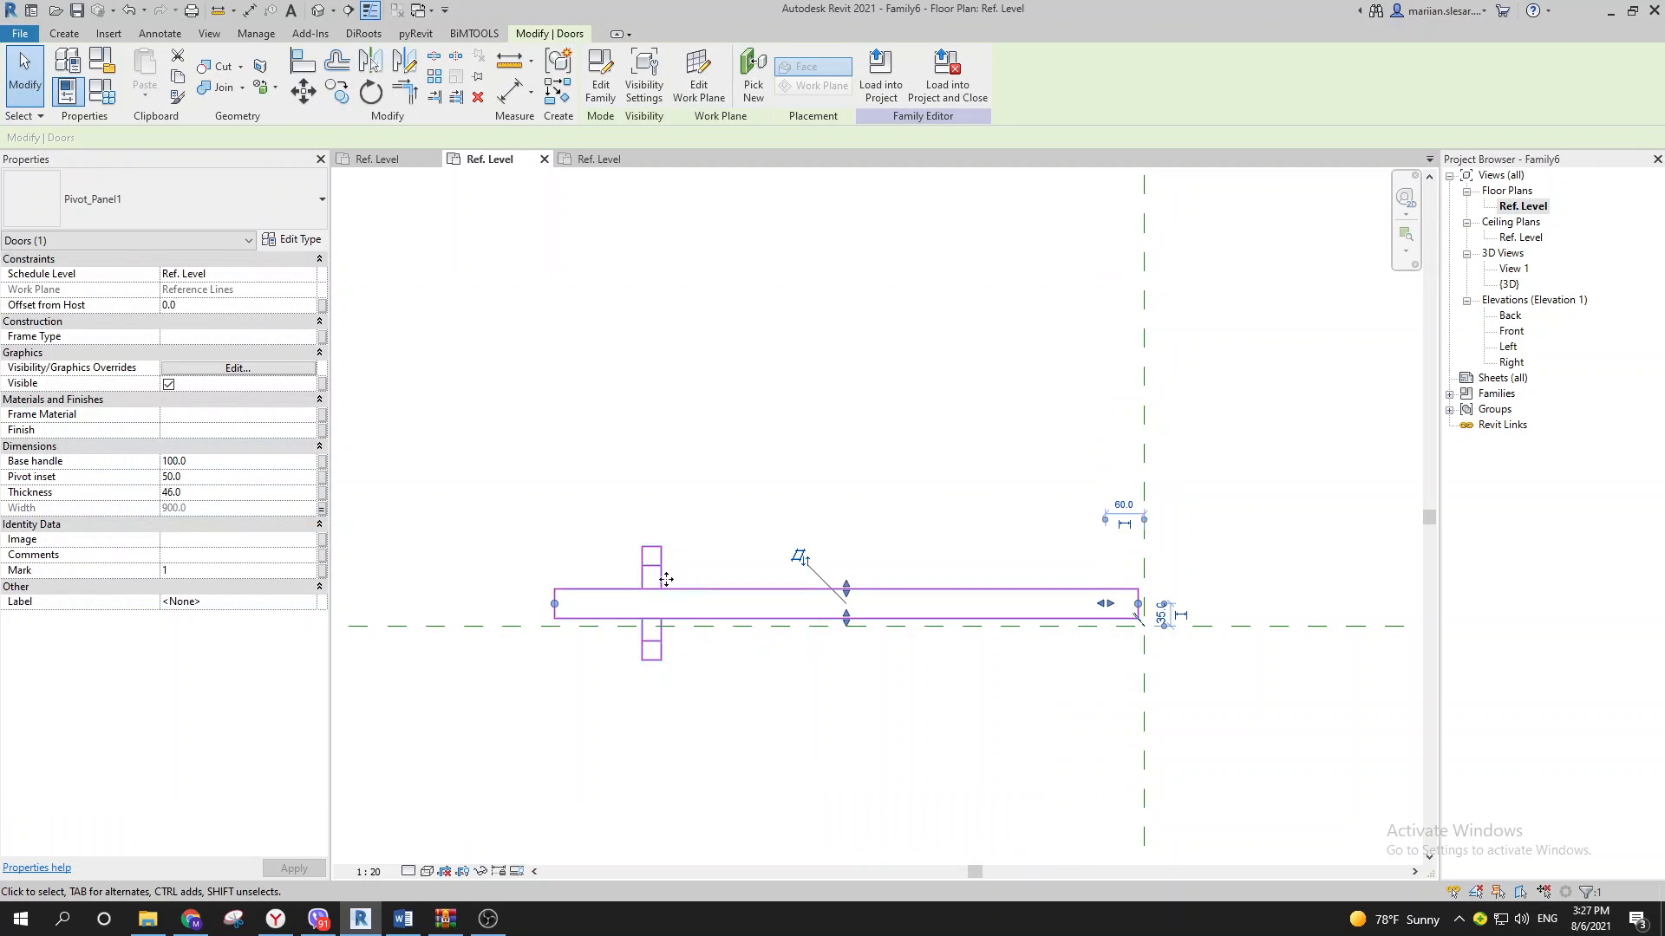
Step: Associate the placed panel's Thickness with the host family's Thickness parameter
mouse_move(669, 526)
middle_mouse_down()
mouse_move(695, 530)
mouse_move(650, 558)
mouse_move(626, 510)
middle_mouse_up()
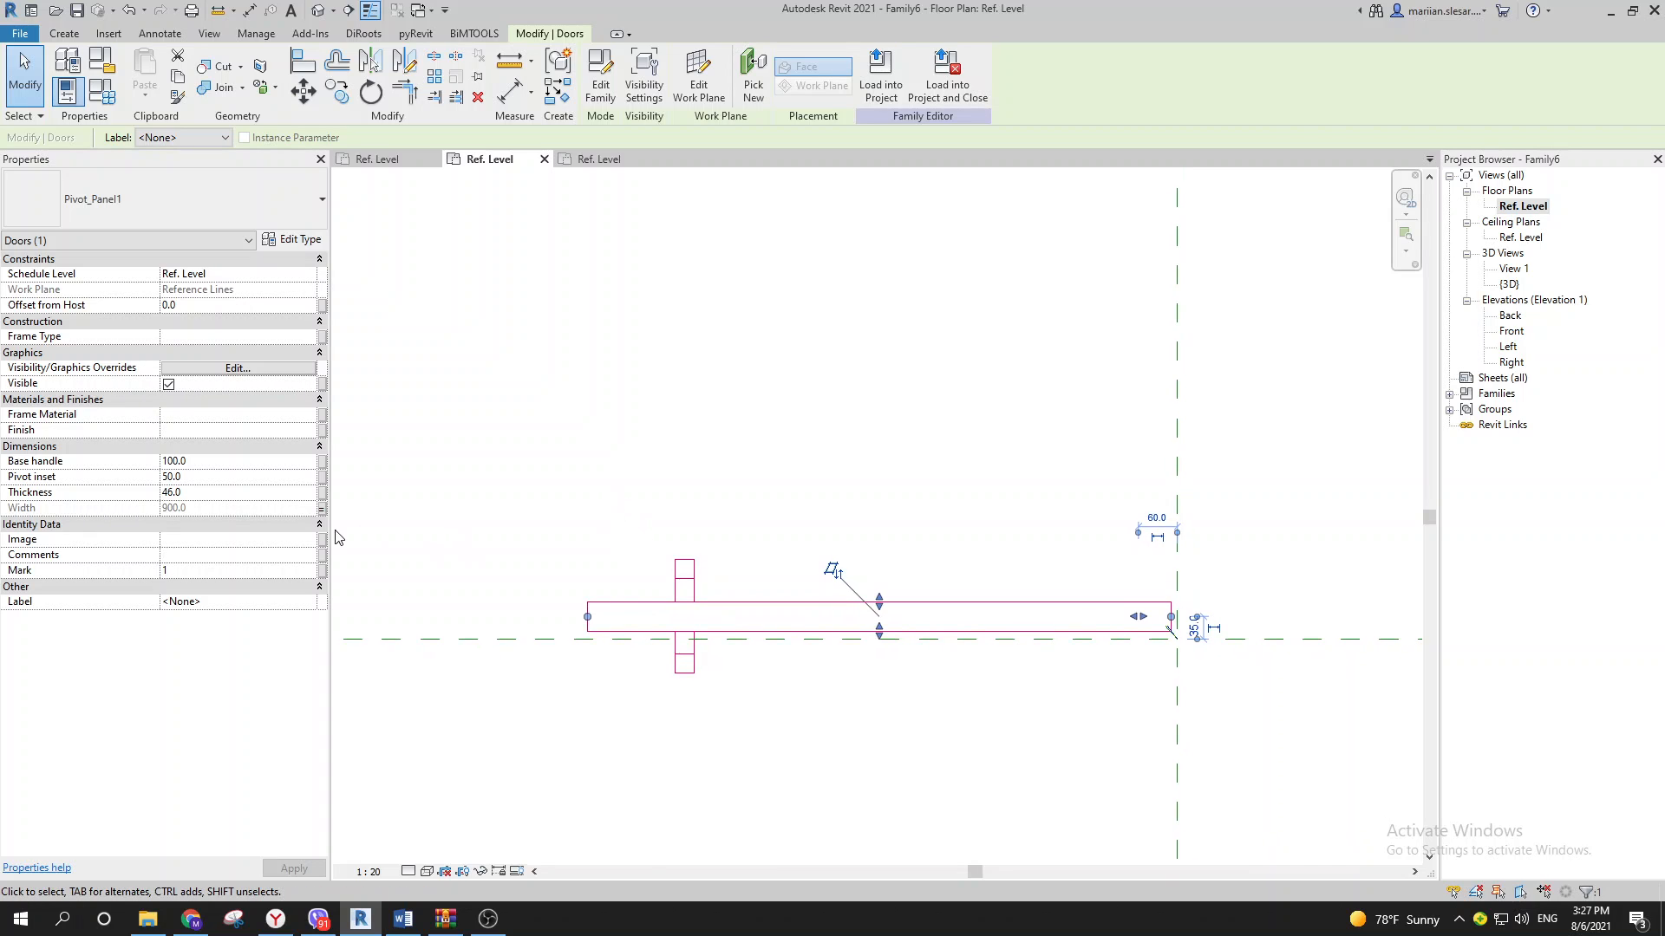
left_click(322, 492)
left_click(733, 571)
left_click(832, 723)
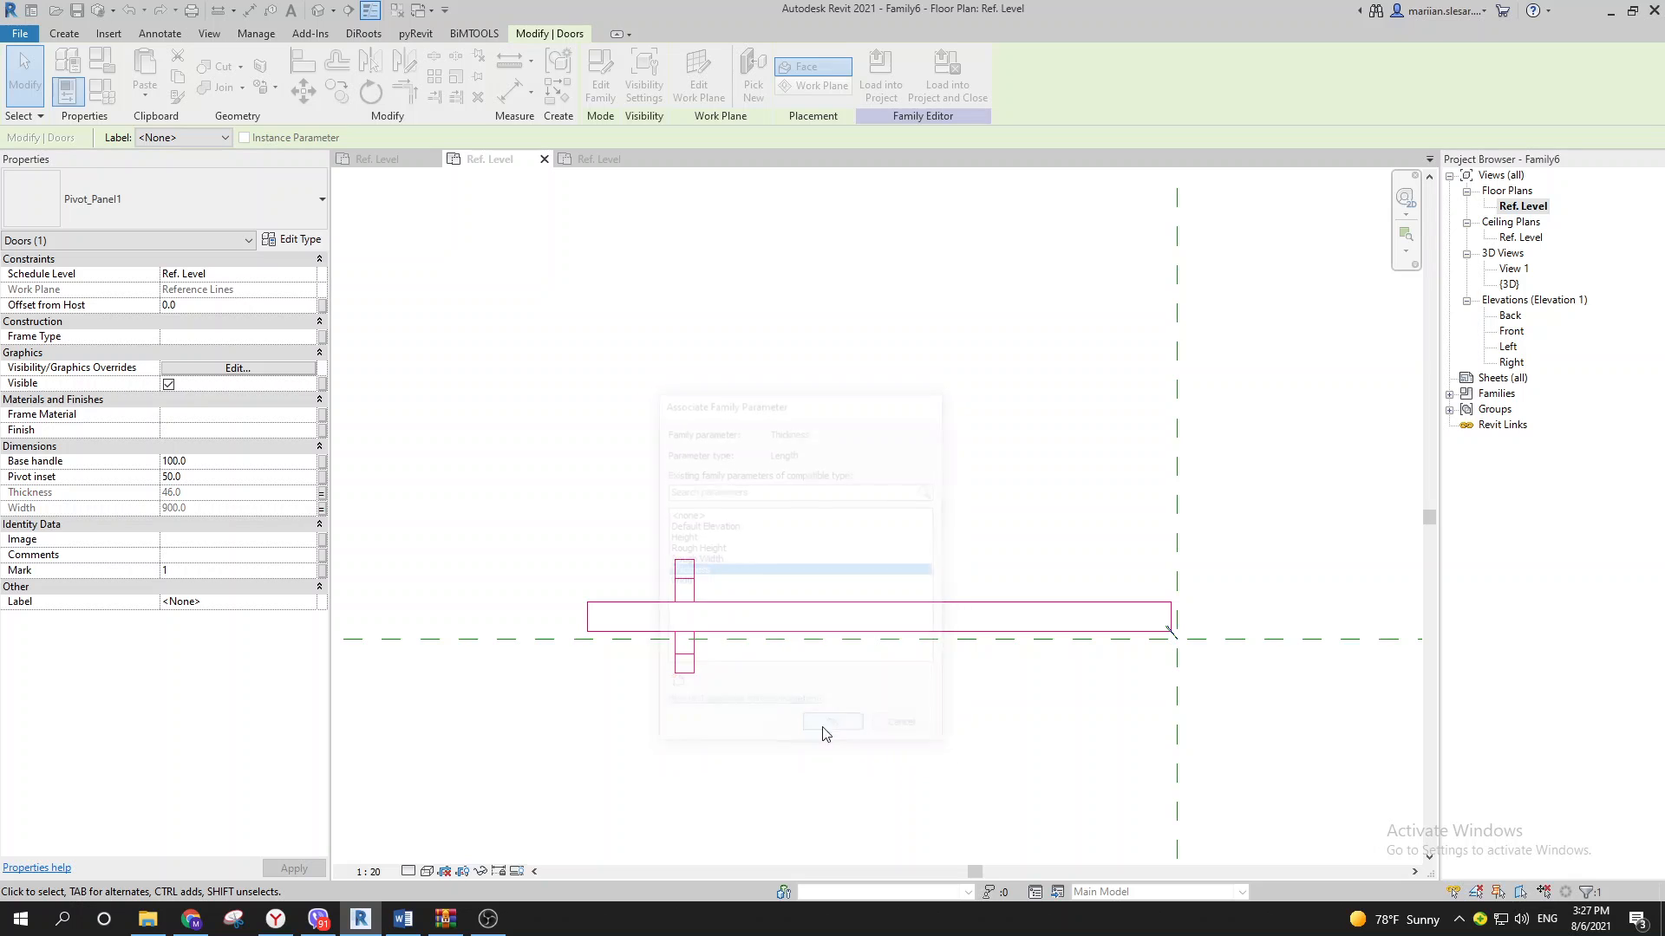
Step: Create a Pivot inset type parameter under Dimensions in the host family and associate the panel's Pivot inset with it
left_click(322, 476)
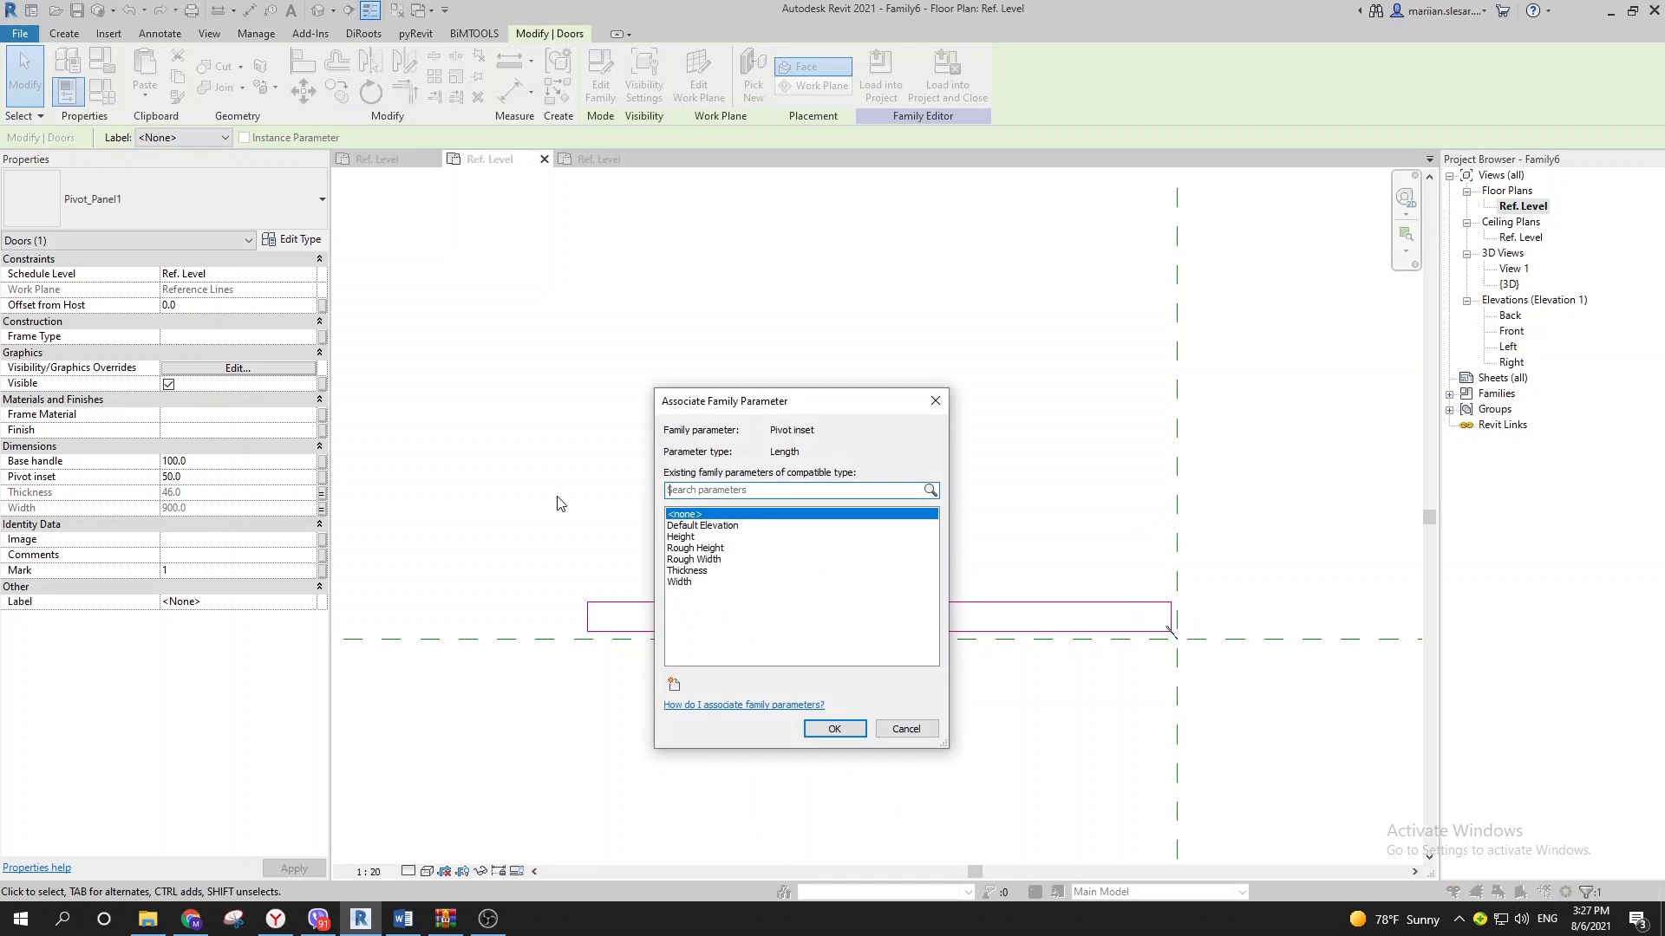
left_click(673, 684)
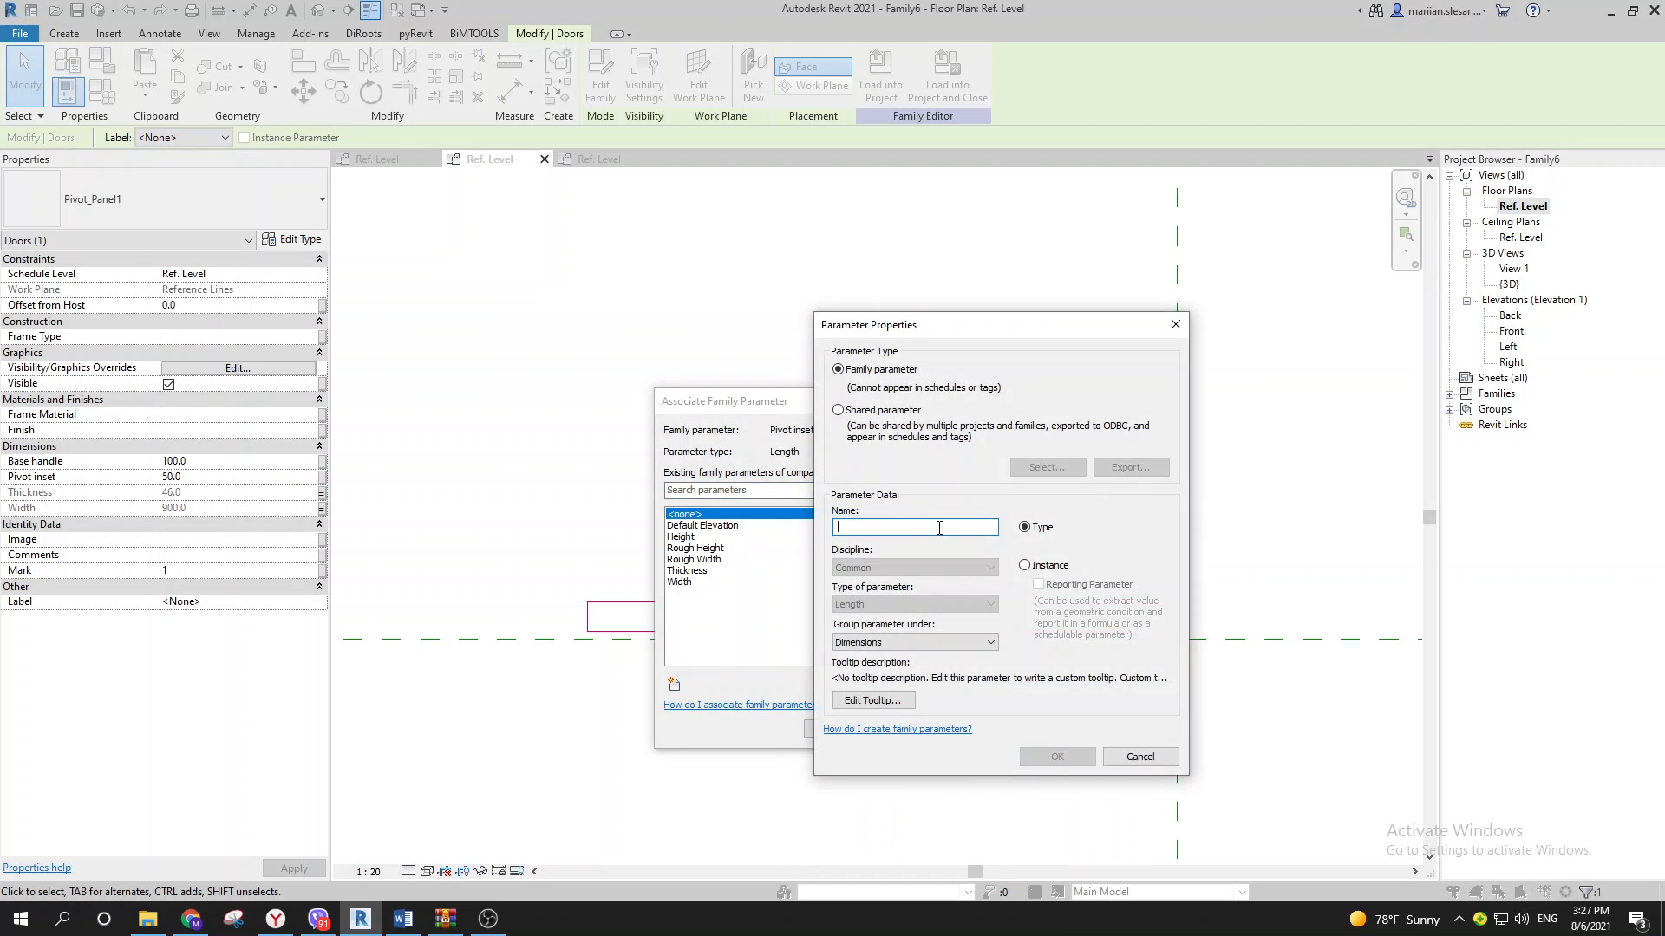
type("Pivot inset")
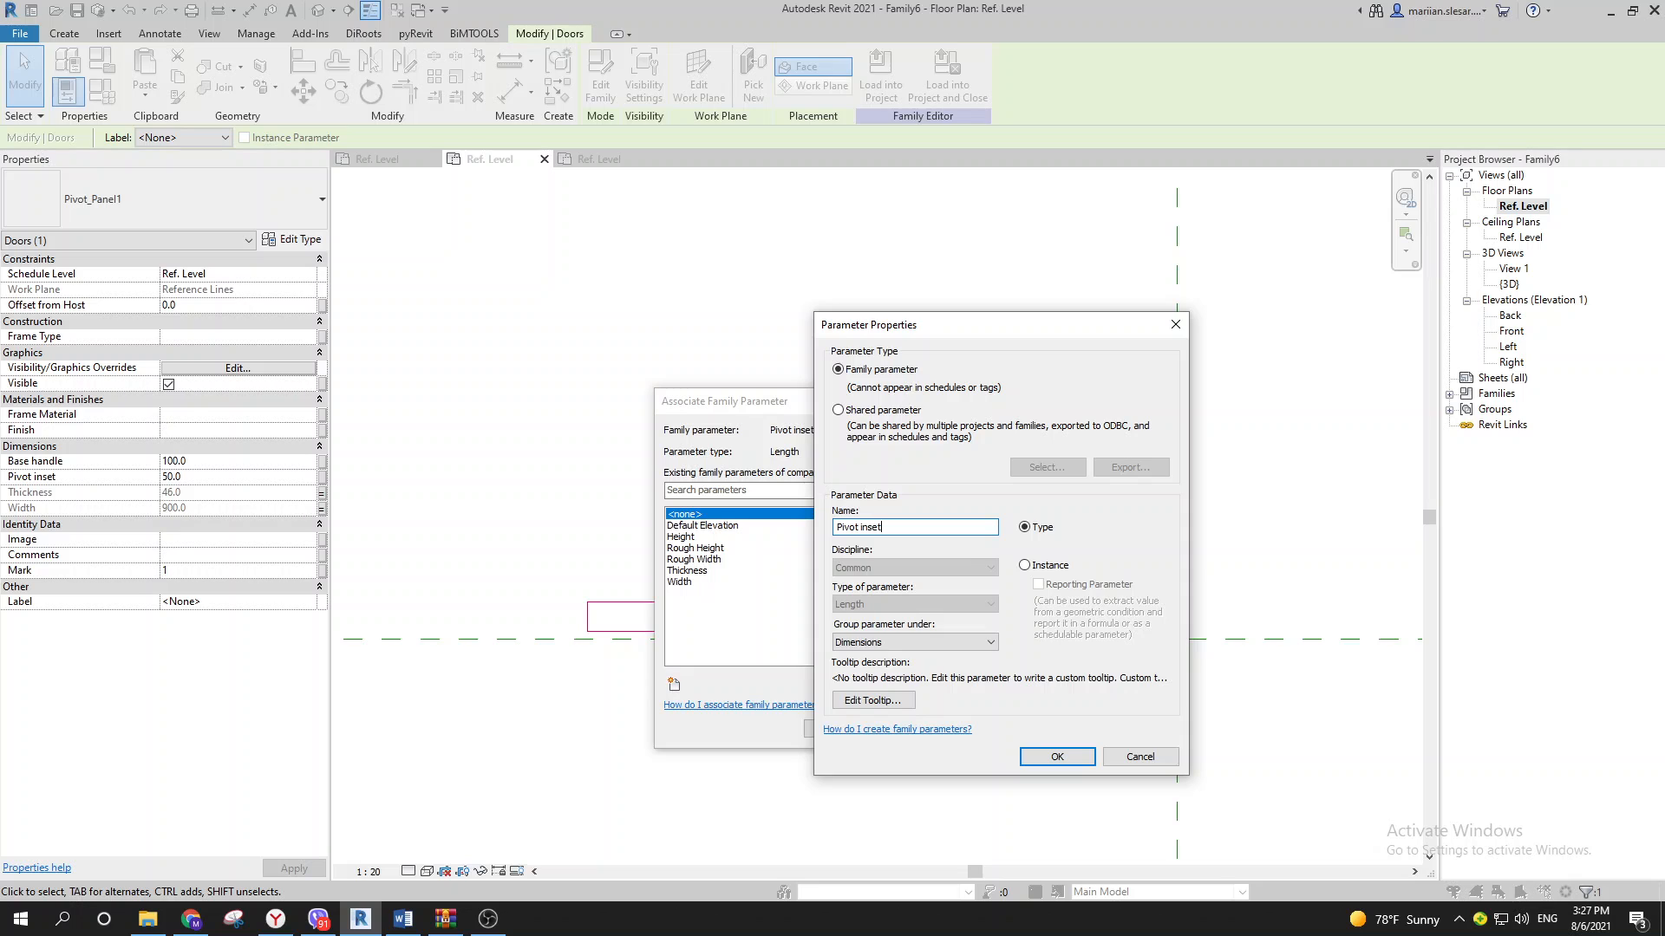
left_click(1051, 757)
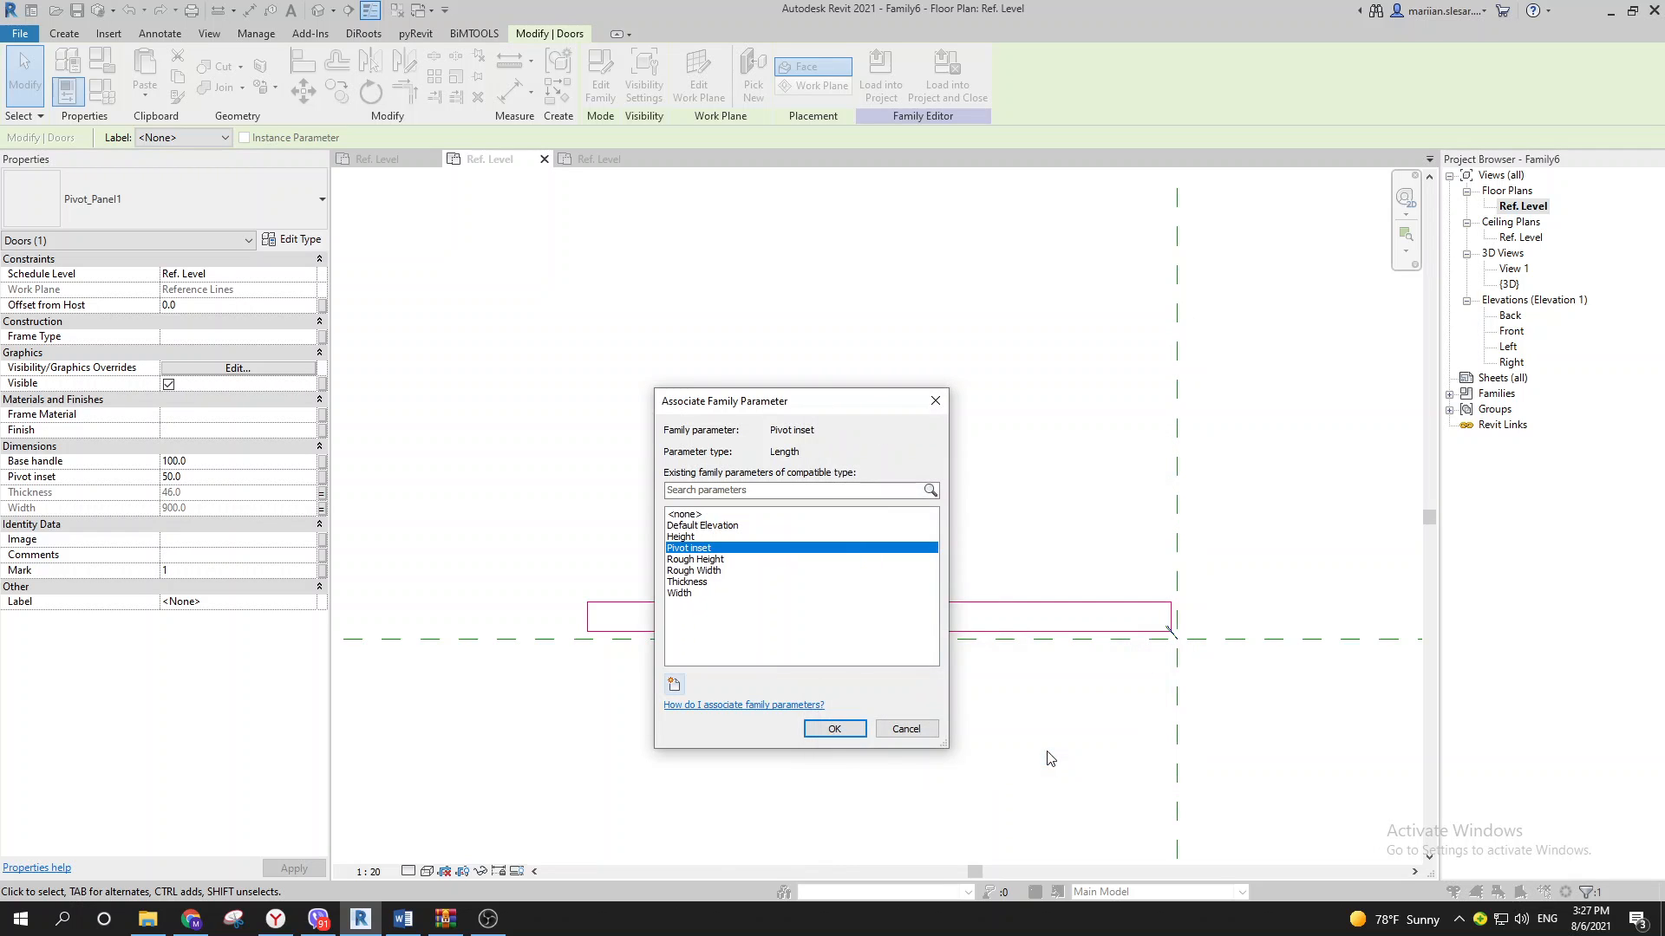
left_click(832, 730)
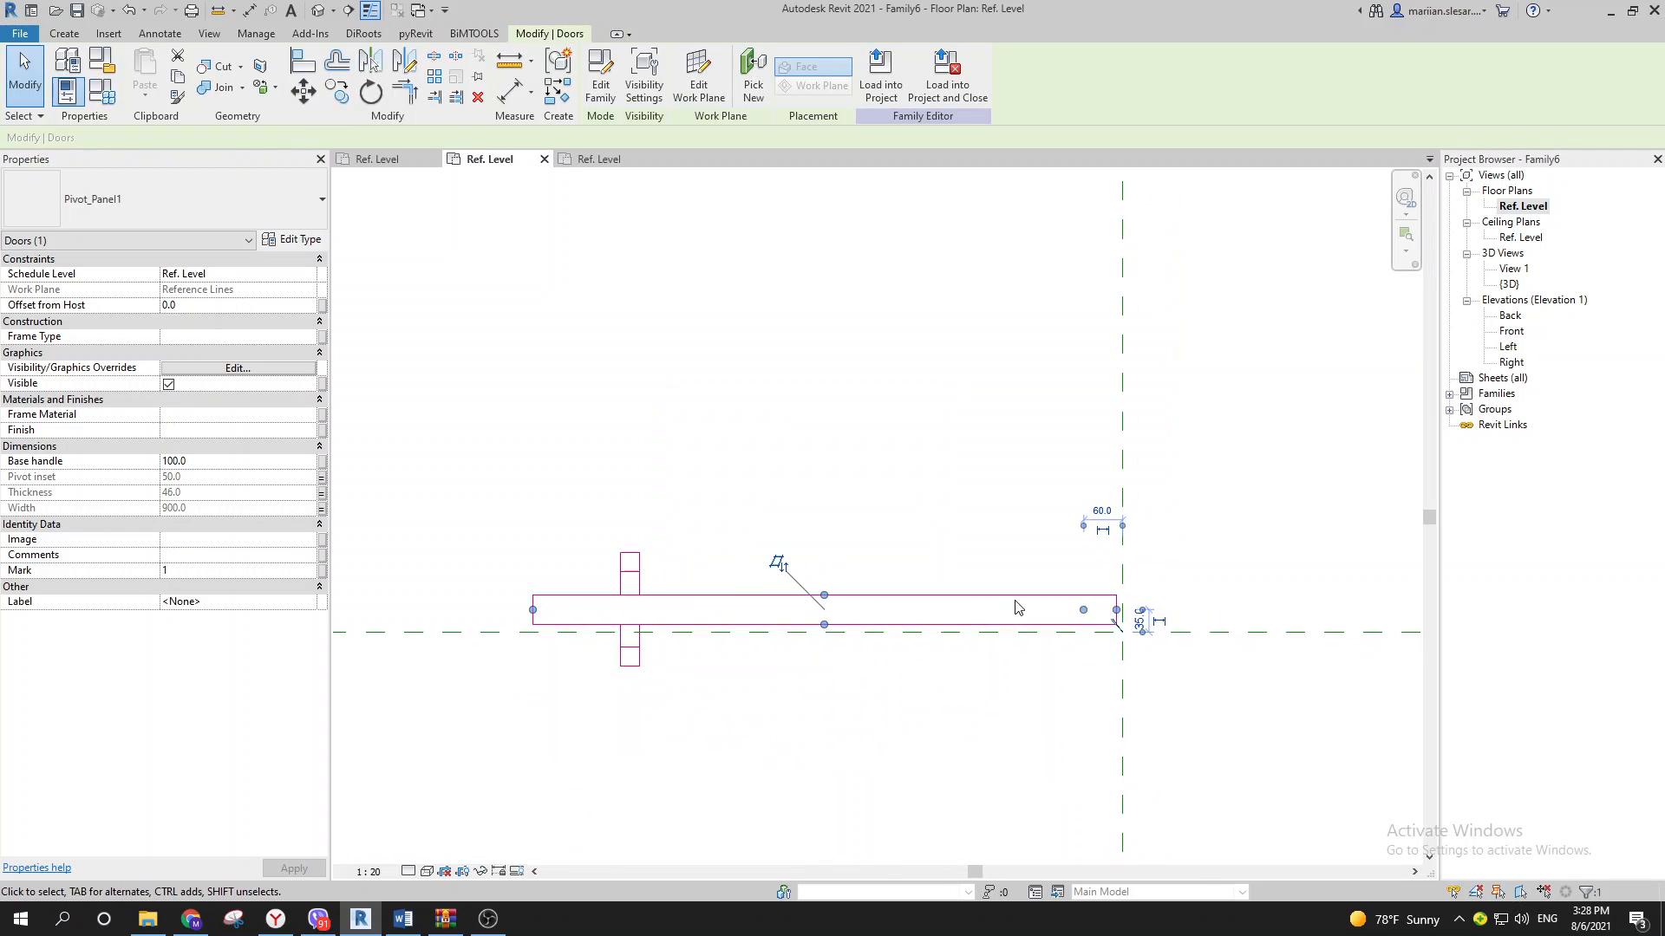
Step: Examine the placed panel's pivot end, work plane and offsets from the reference planes in plan
scroll(1106, 614, "up", 2)
left_click(1104, 606)
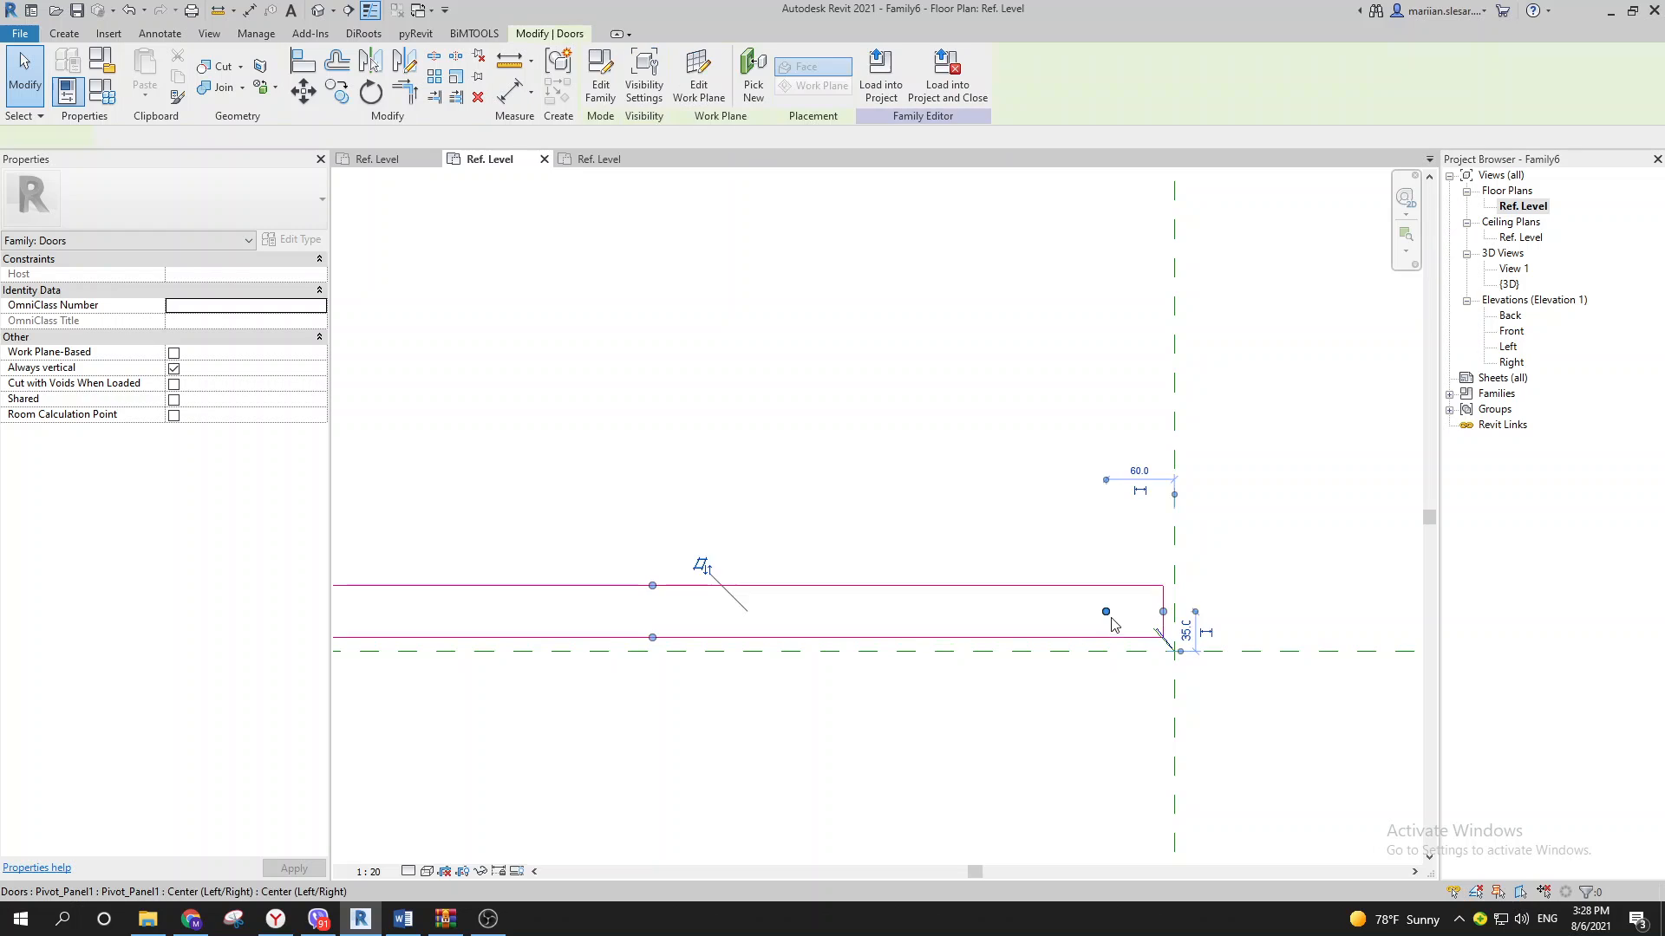
scroll(1096, 680, "up", 3)
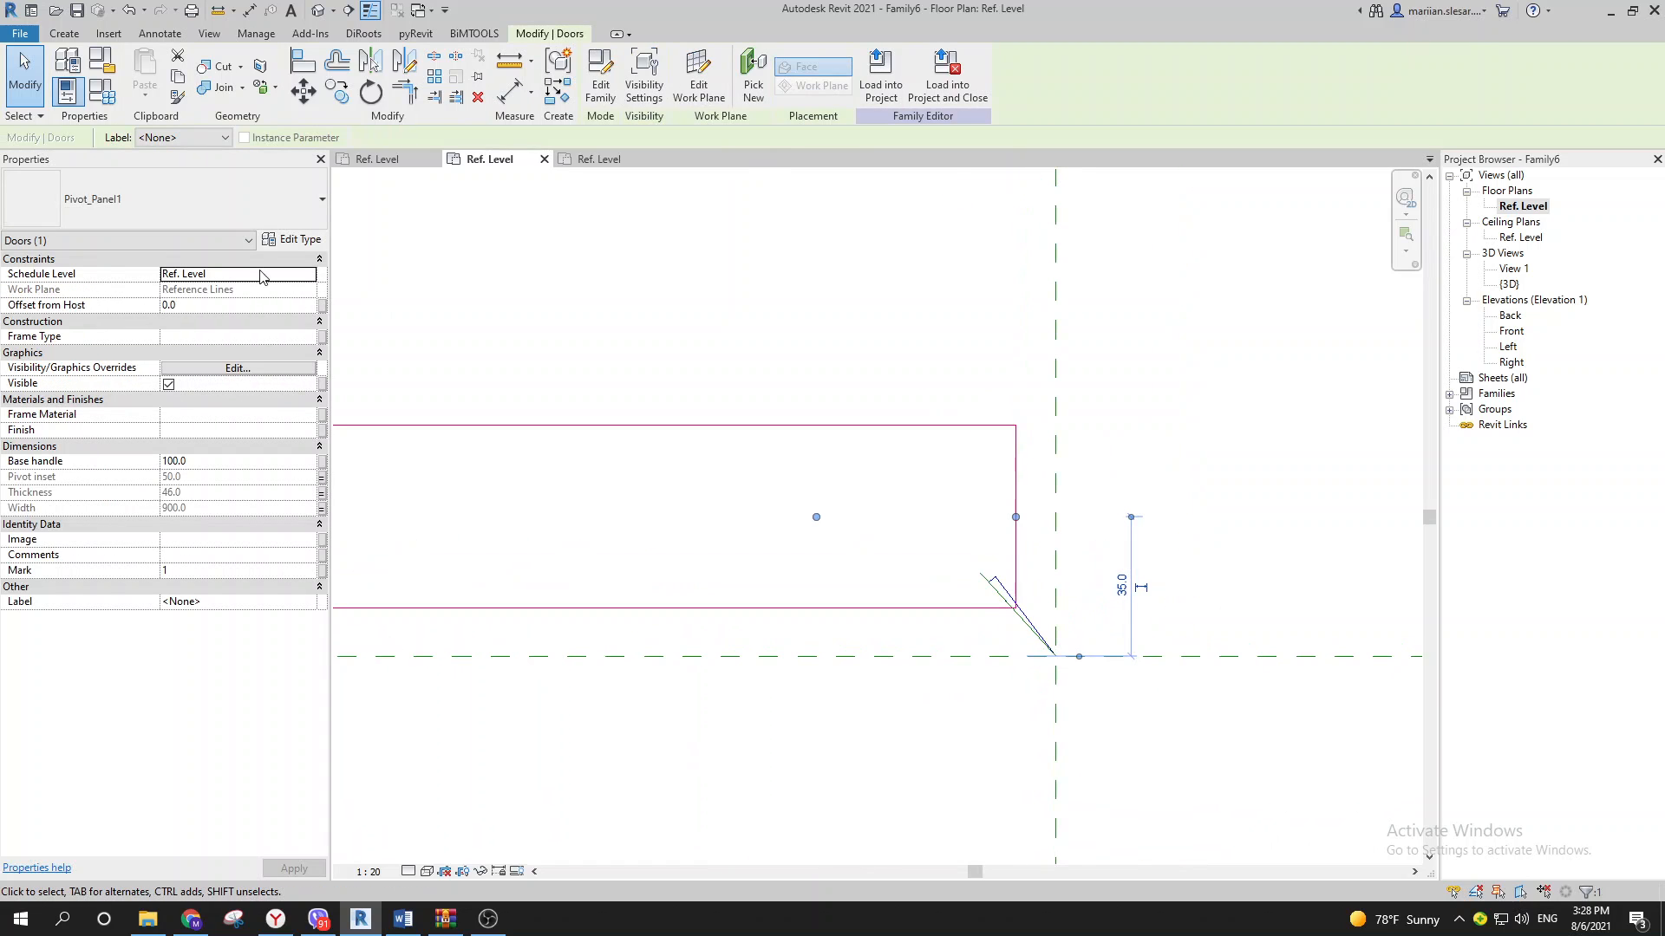
middle_click_drag(634, 302, 1043, 325)
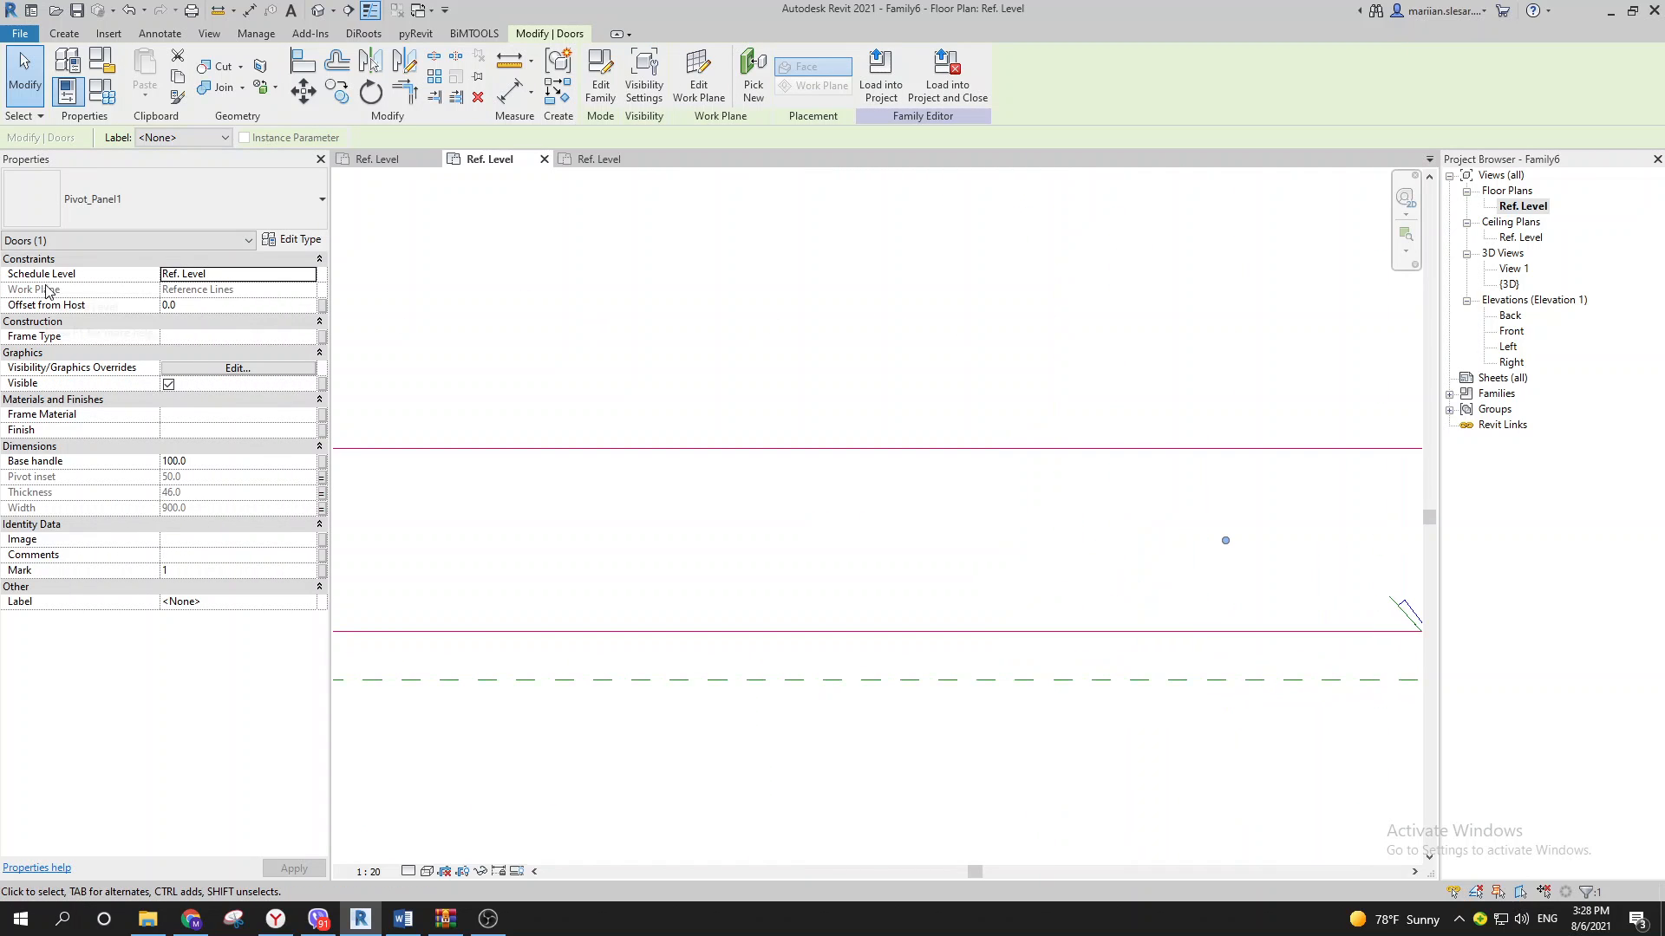
scroll(583, 373, "down", 2)
left_click(586, 374)
left_click(580, 426)
middle_click_drag(541, 326, 675, 355)
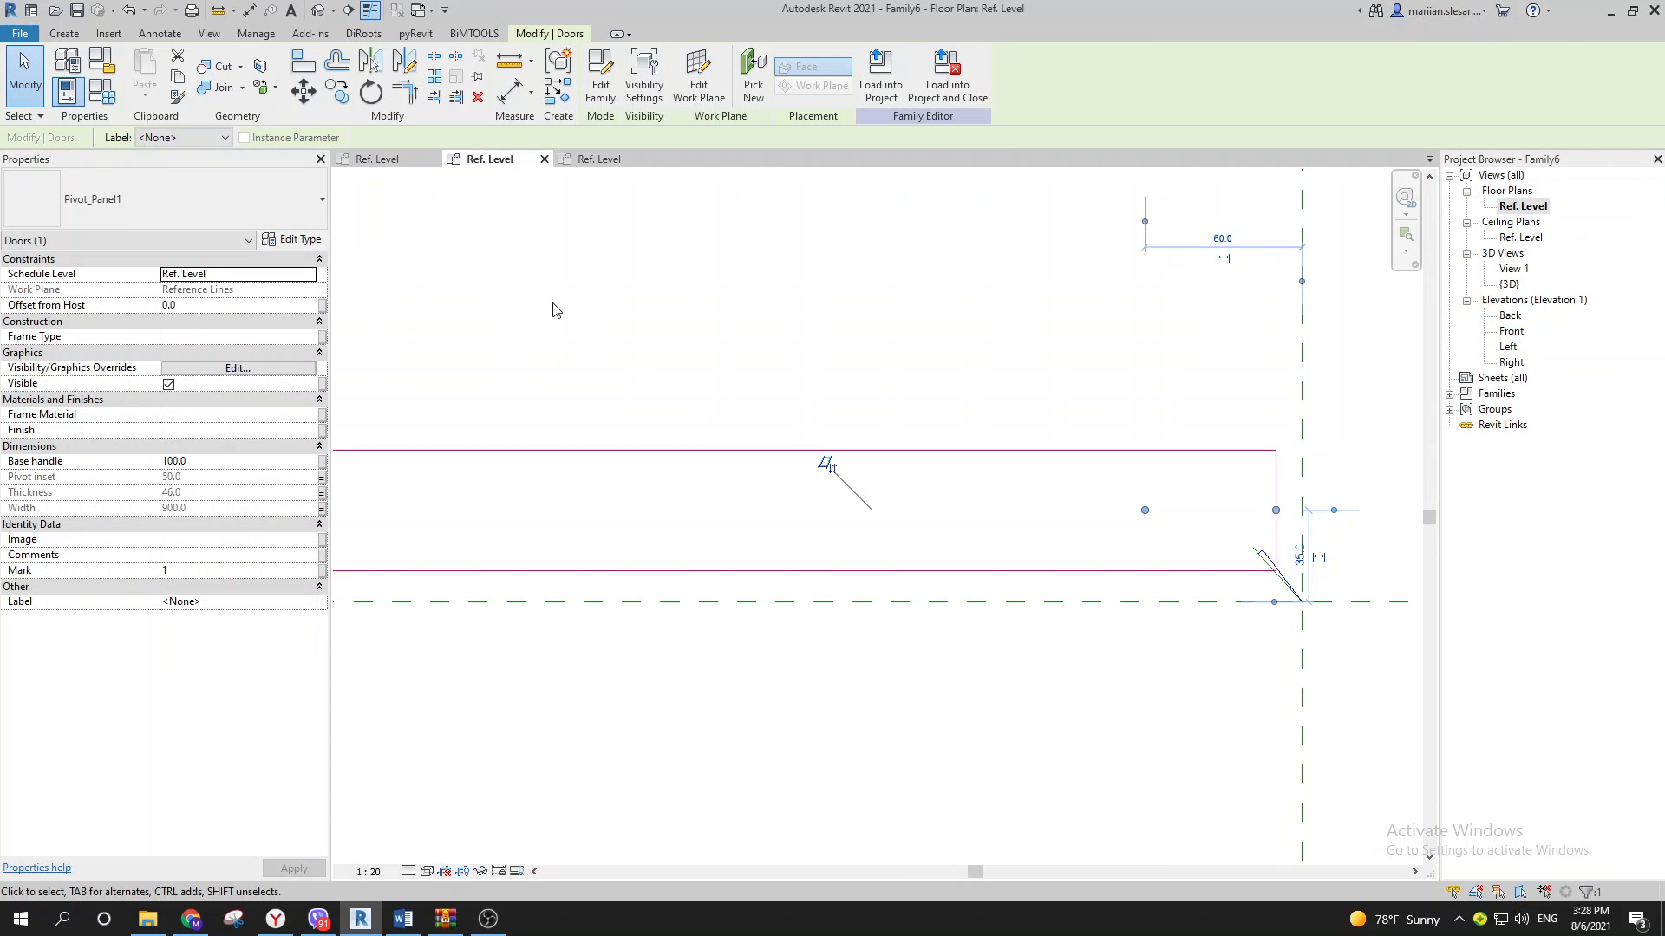
middle_click_drag(556, 310, 505, 351)
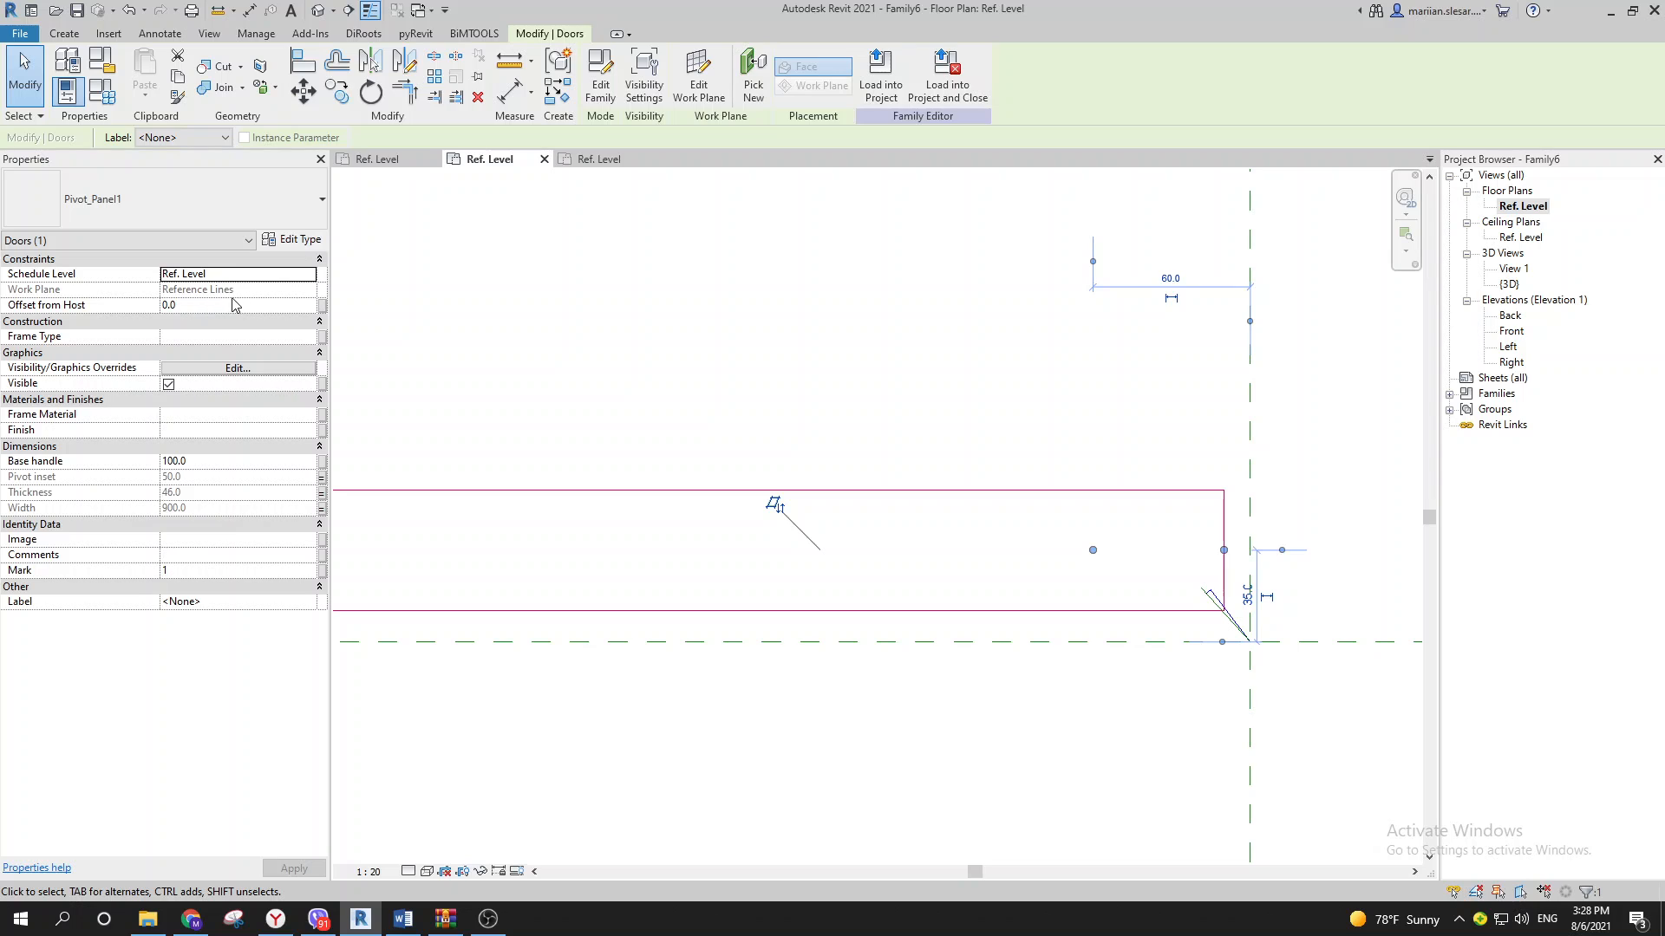
scroll(759, 376, "down", 2)
middle_click_drag(771, 378, 637, 370)
left_click(751, 383)
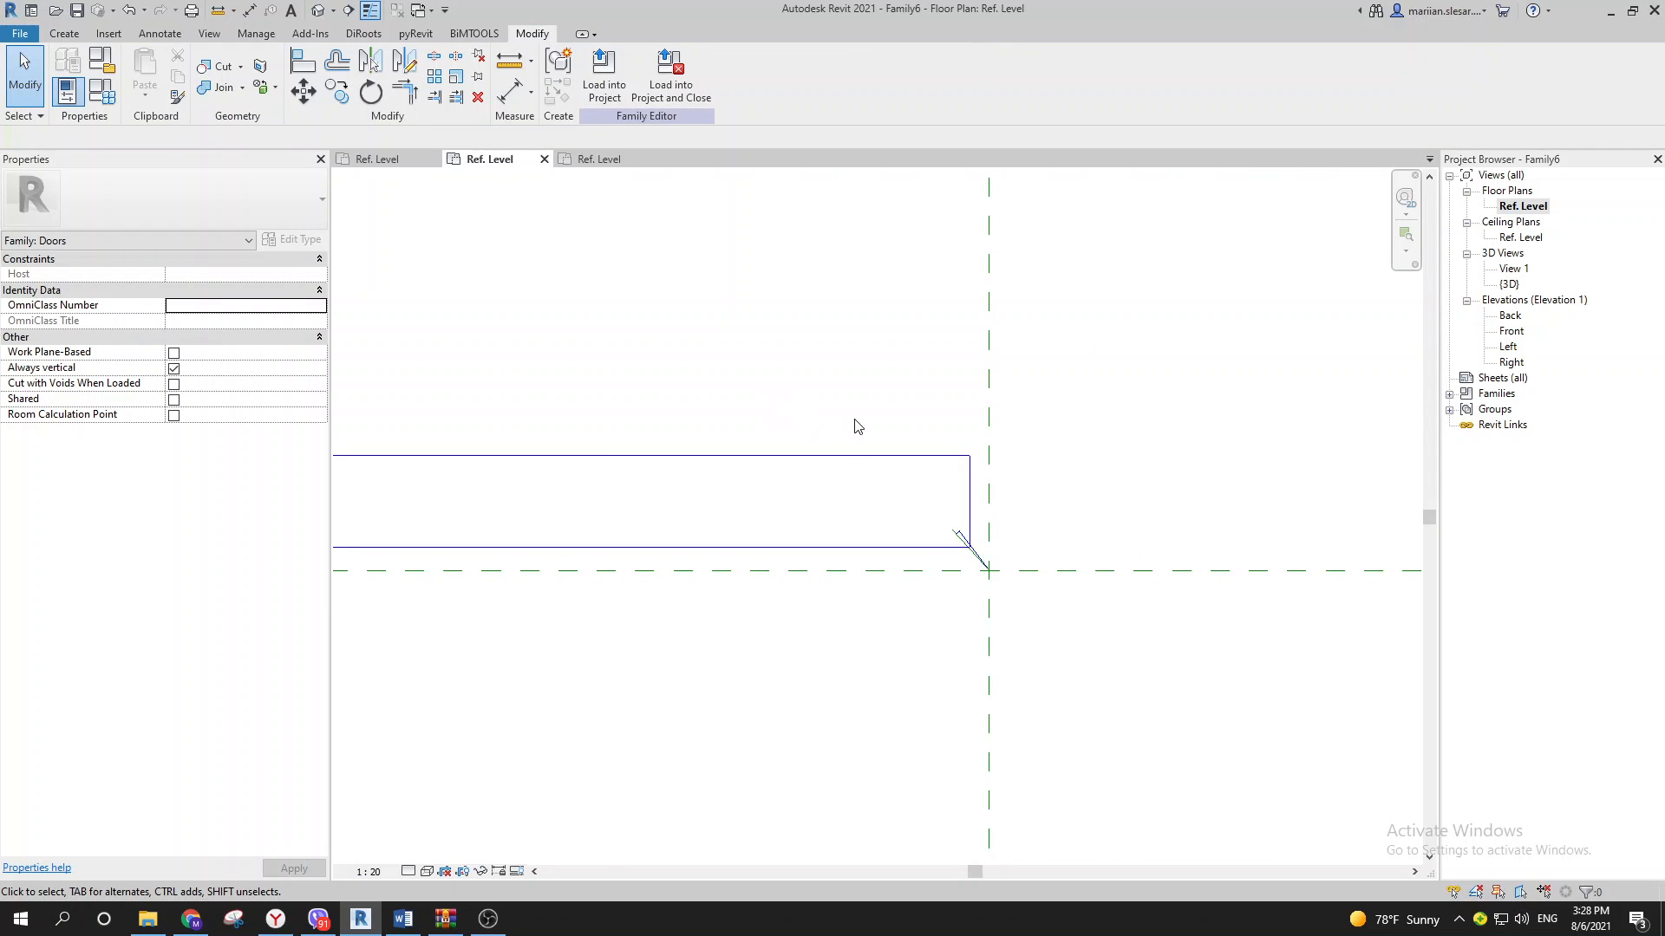
Step: Align the panel's Center (Front/Back) plane with the angled reference line and lock the alignment
key("a")
key("l")
scroll(969, 547, "up", 4)
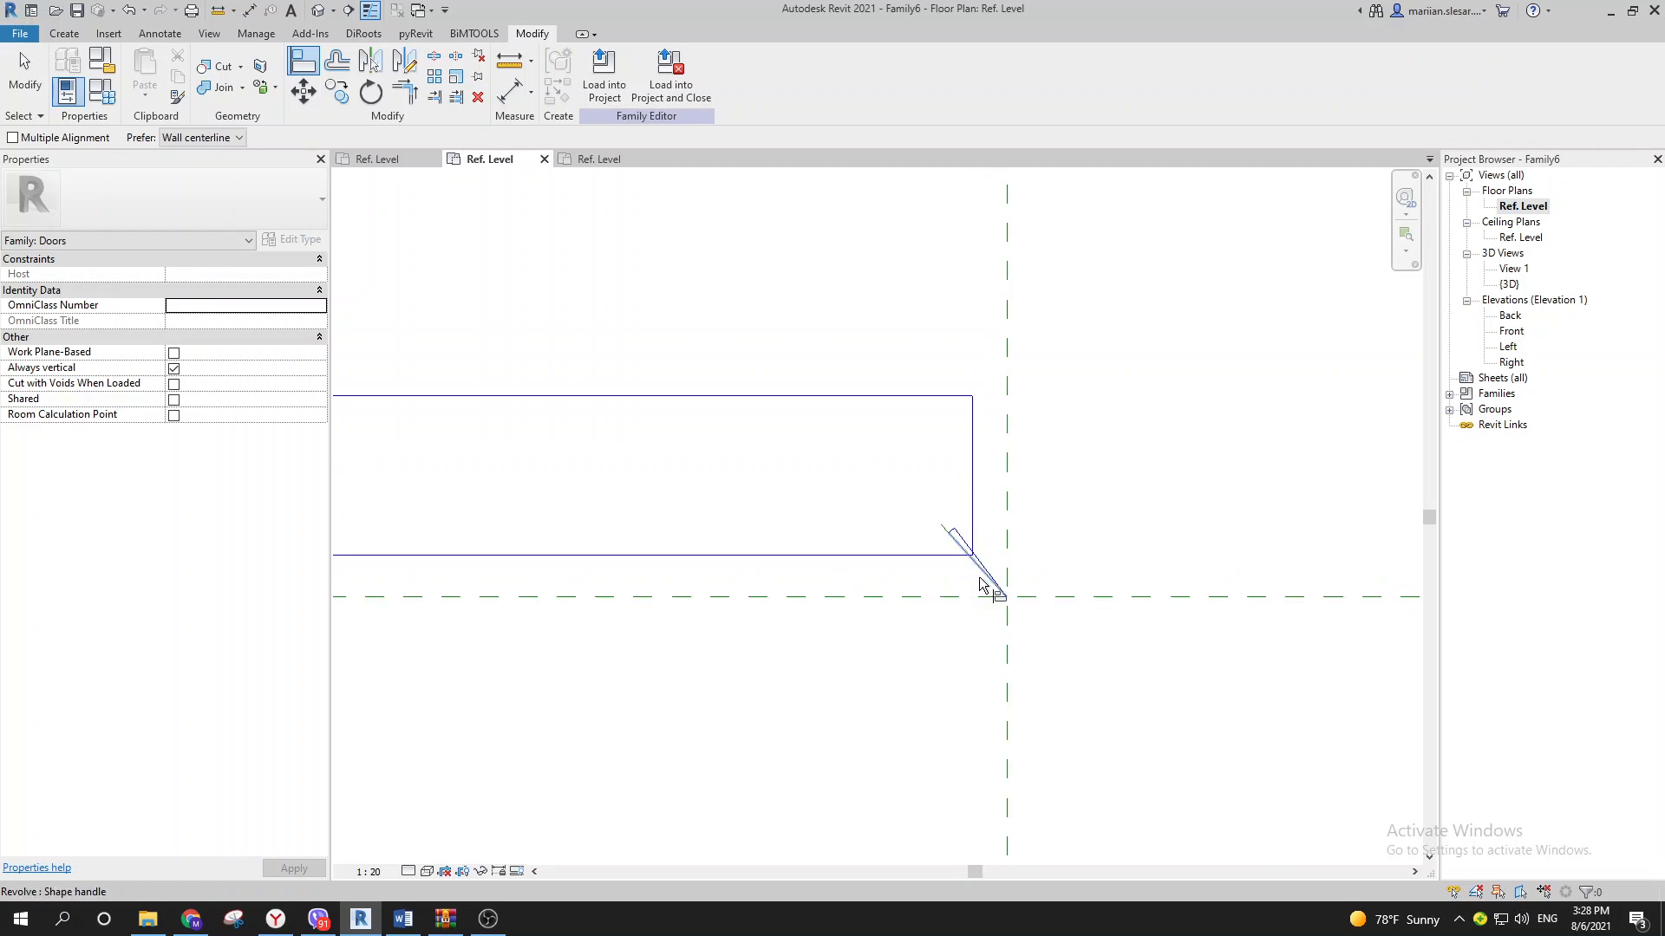
left_click(933, 513)
scroll(933, 523, "down", 5)
middle_click_drag(884, 497, 1005, 585)
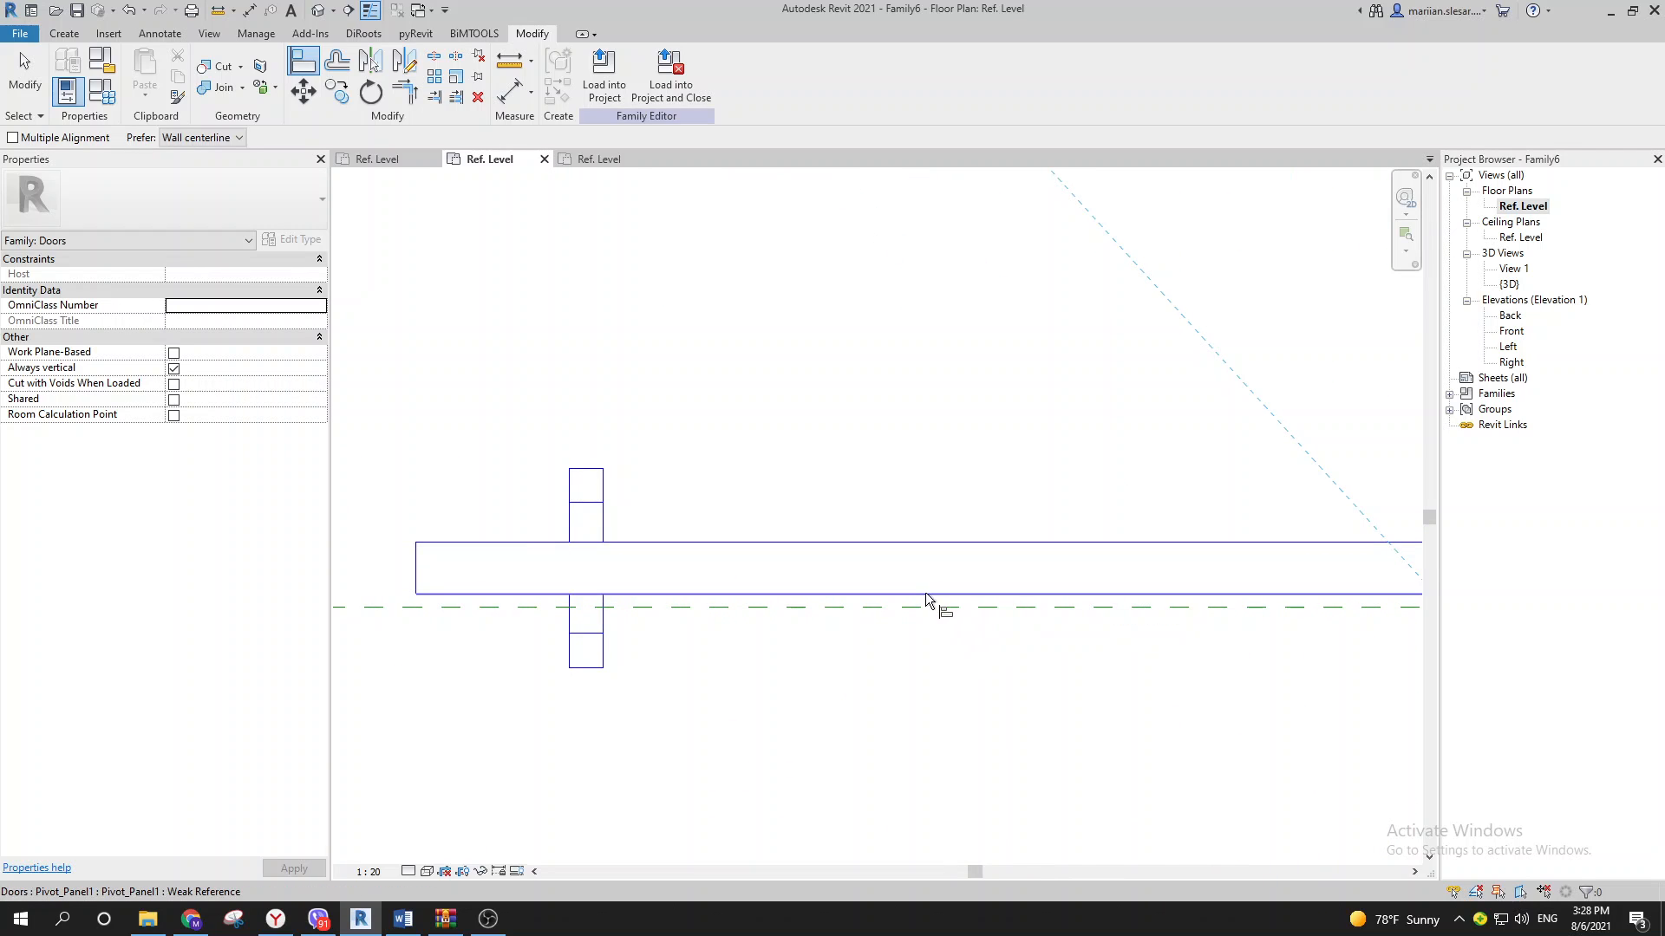
middle_click_drag(898, 618, 791, 602)
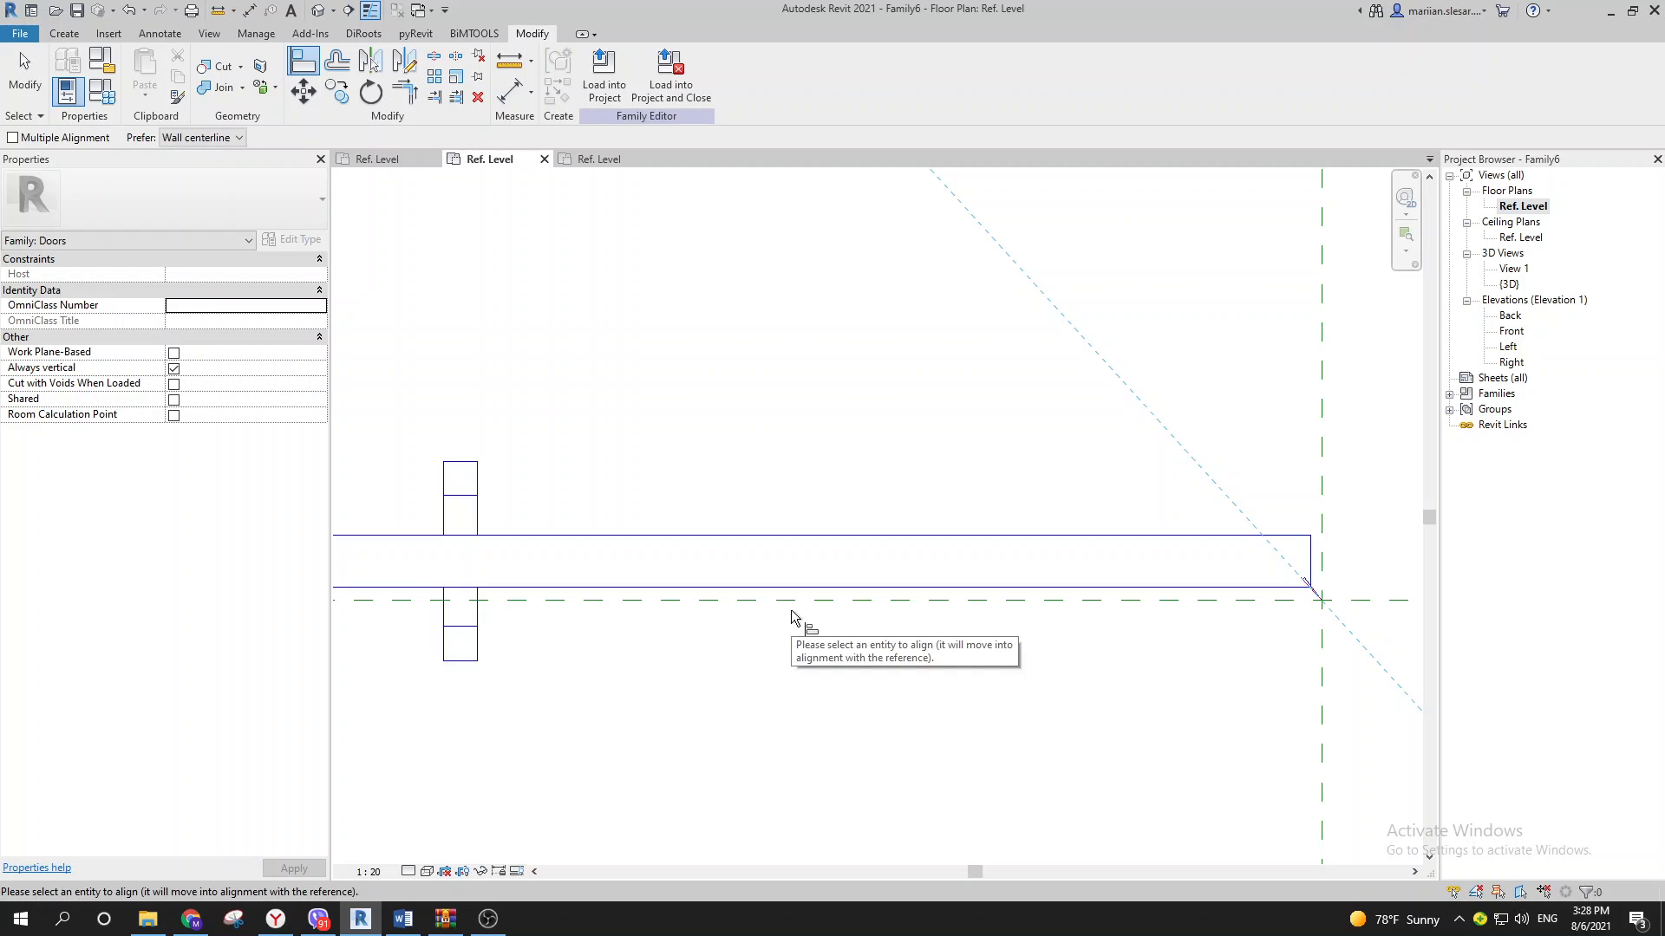
scroll(614, 621, "down", 1)
middle_click_drag(614, 620, 700, 626)
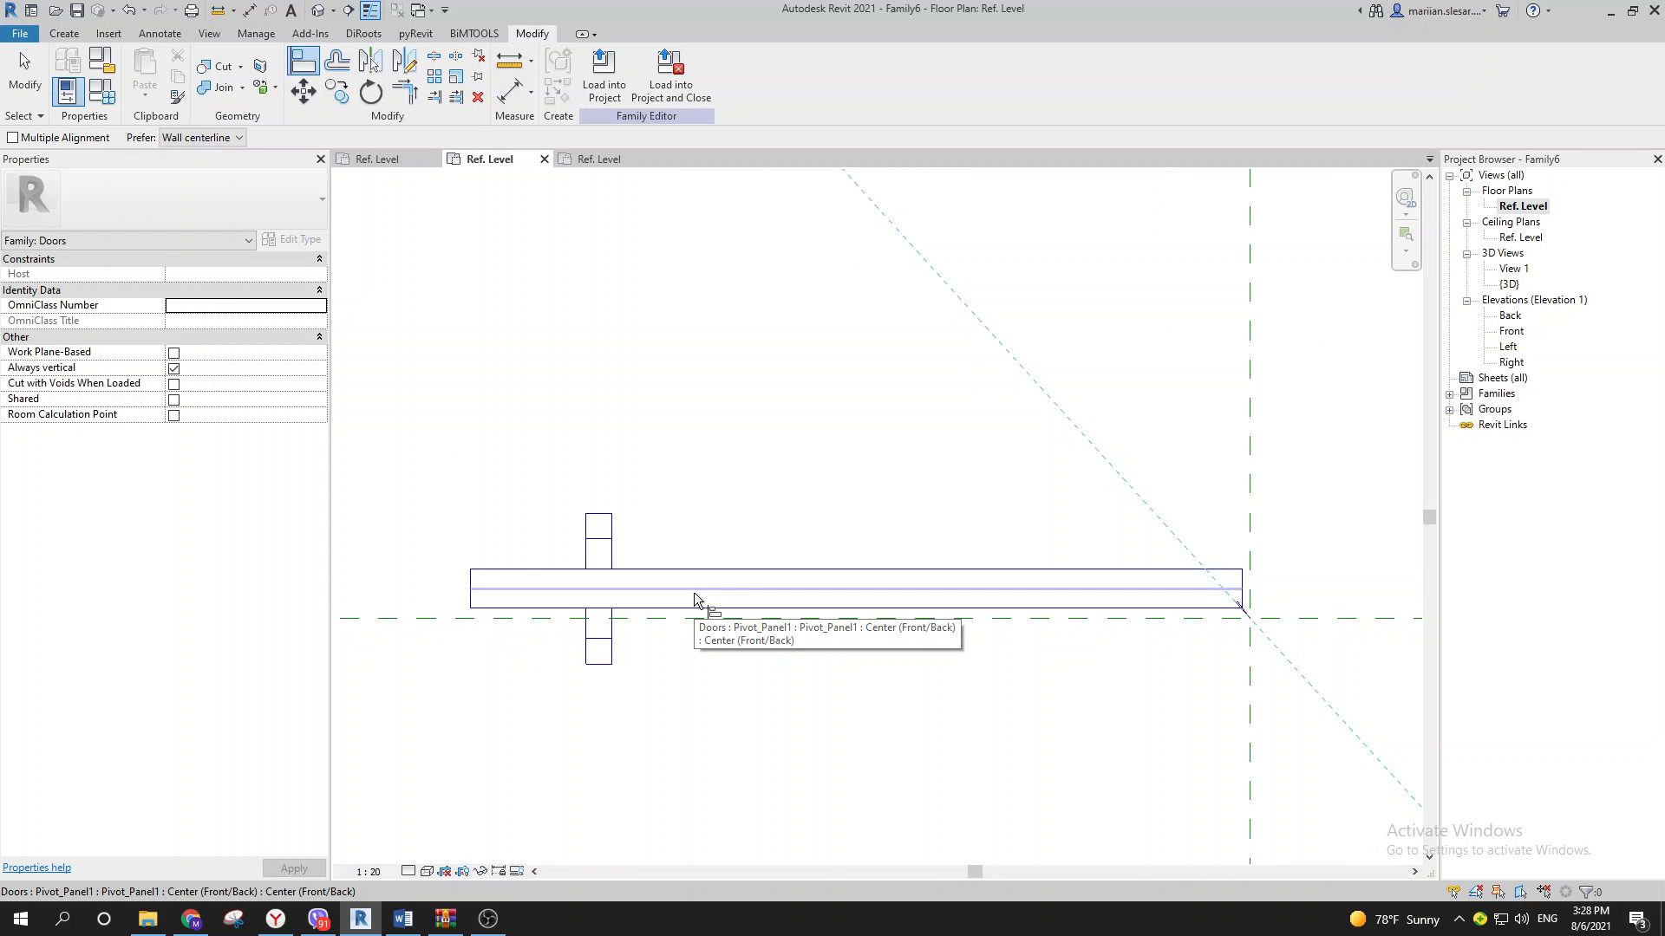
left_click(694, 599)
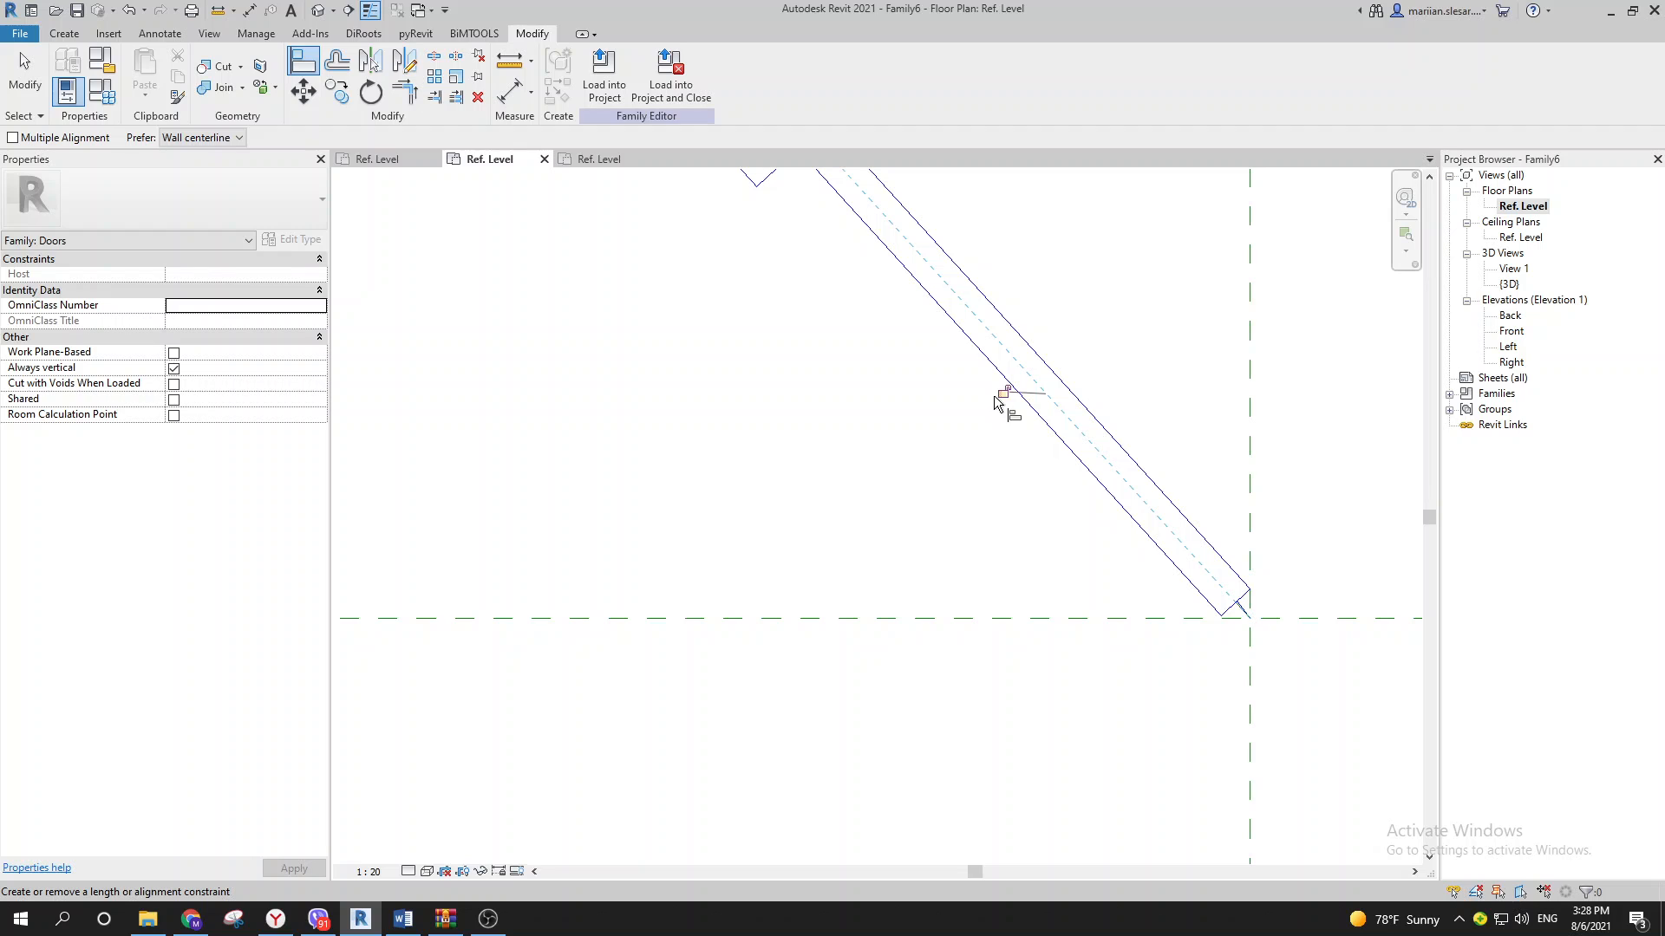
middle_click_drag(1004, 398, 863, 559)
Step: Compare the center reference planes and pivot position in the Pivot_Panel1 family with the aligned panel in the host family
left_click(598, 159)
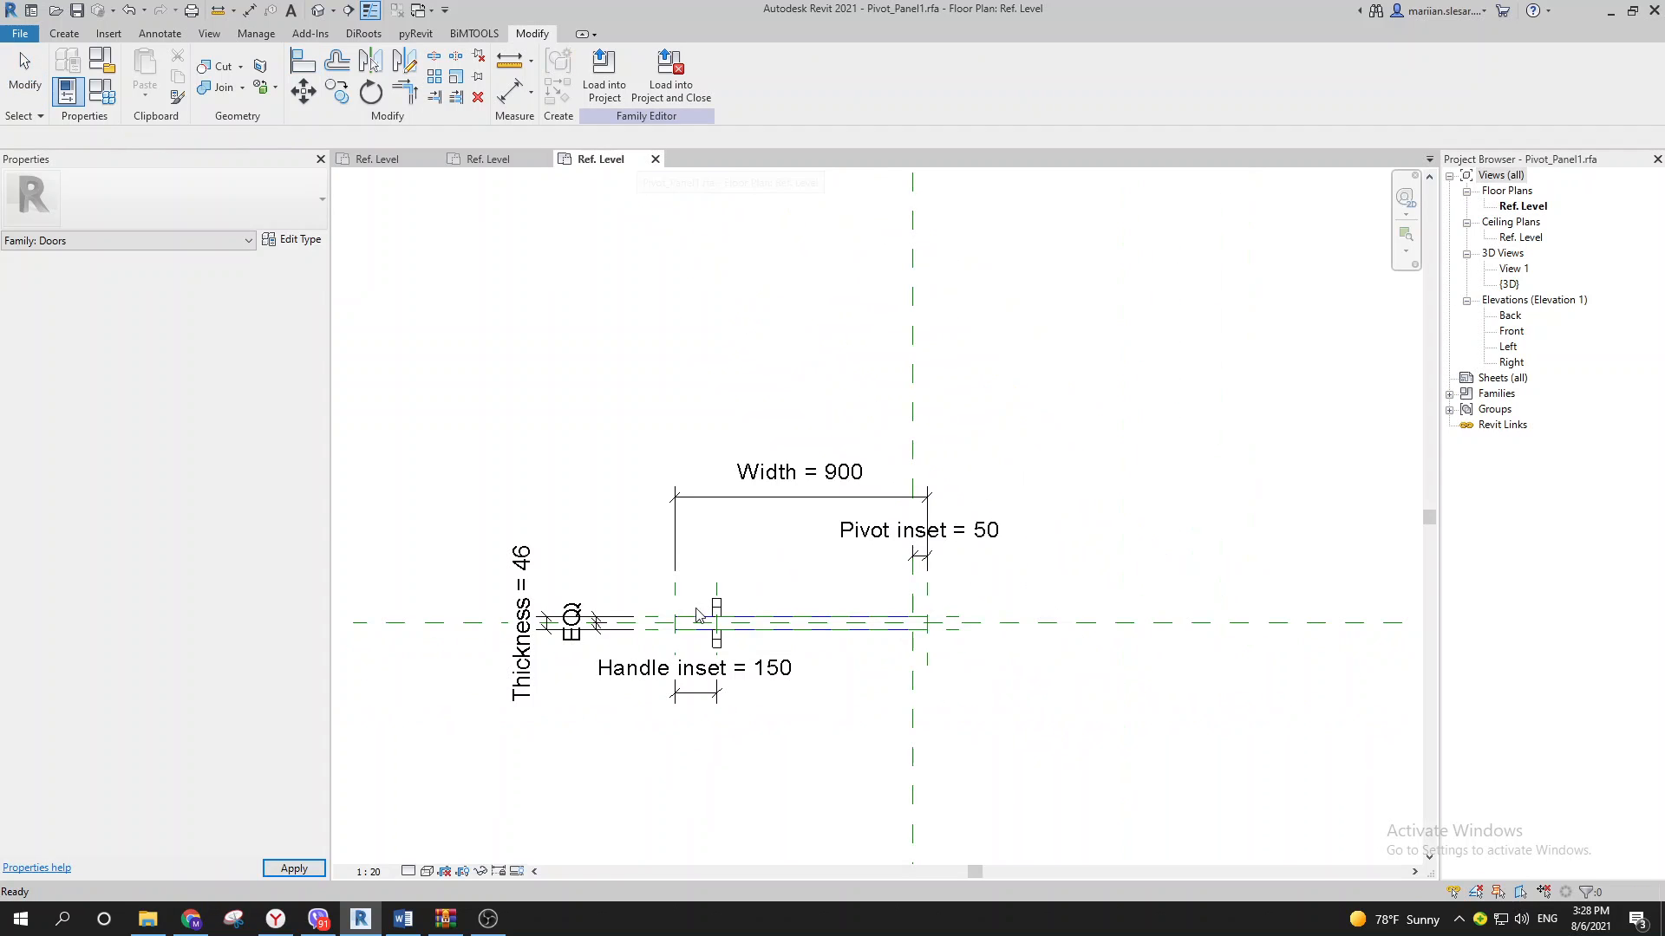
scroll(658, 633, "up", 2)
scroll(1071, 671, "down", 3)
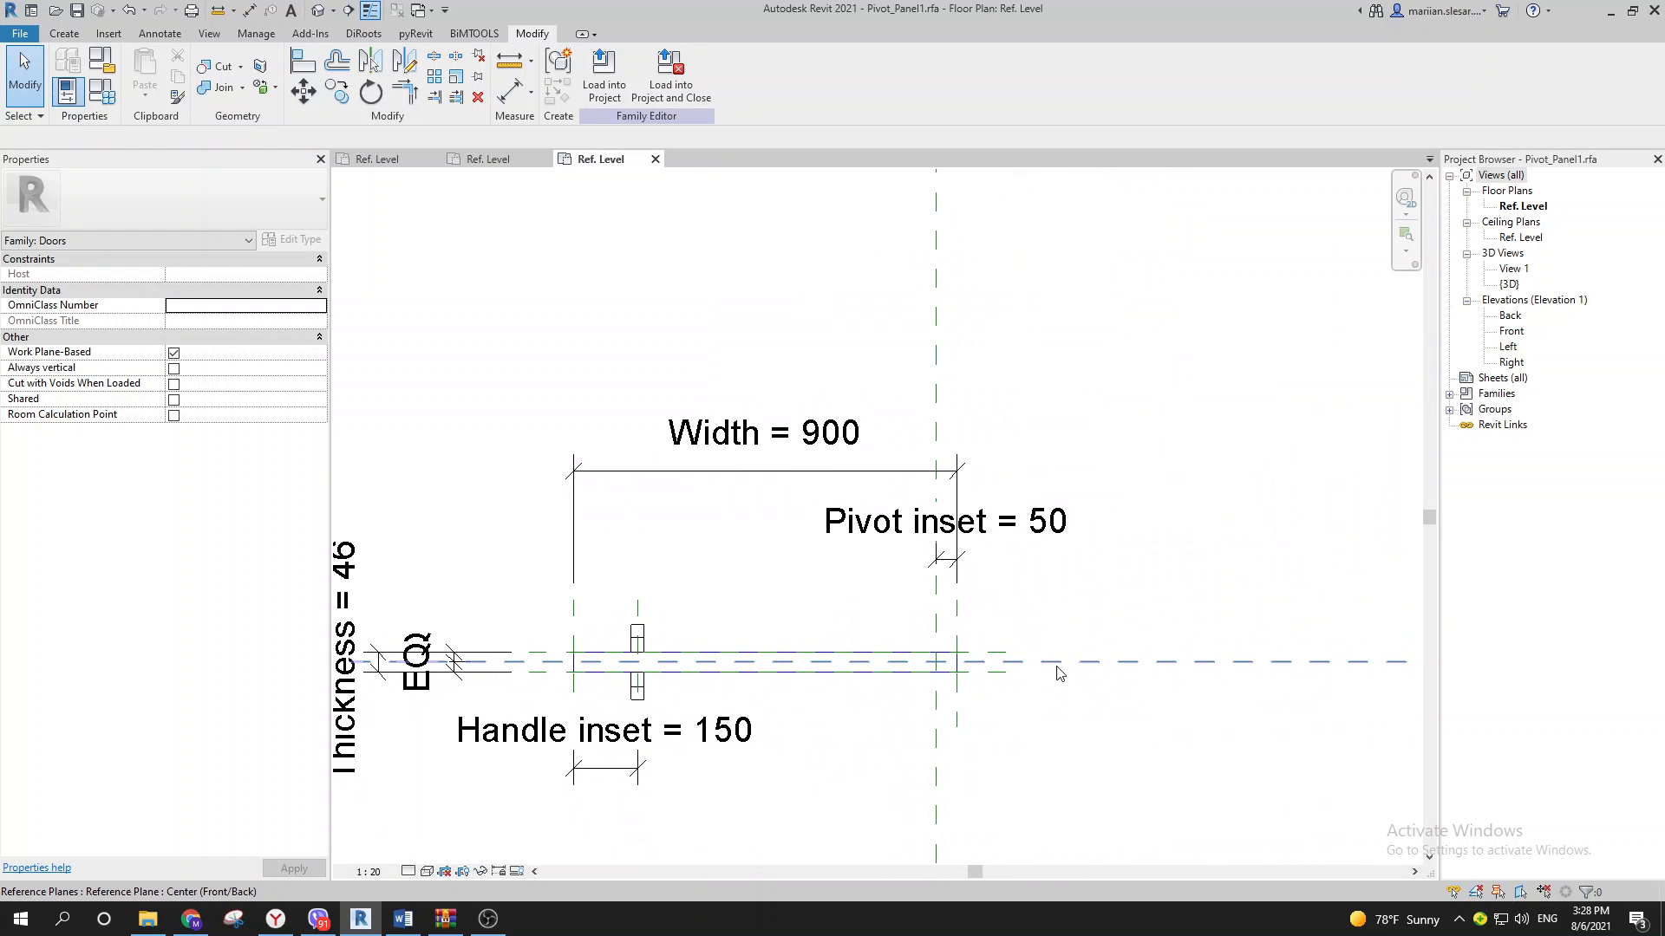
left_click(1130, 661)
scroll(544, 662, "up", 2)
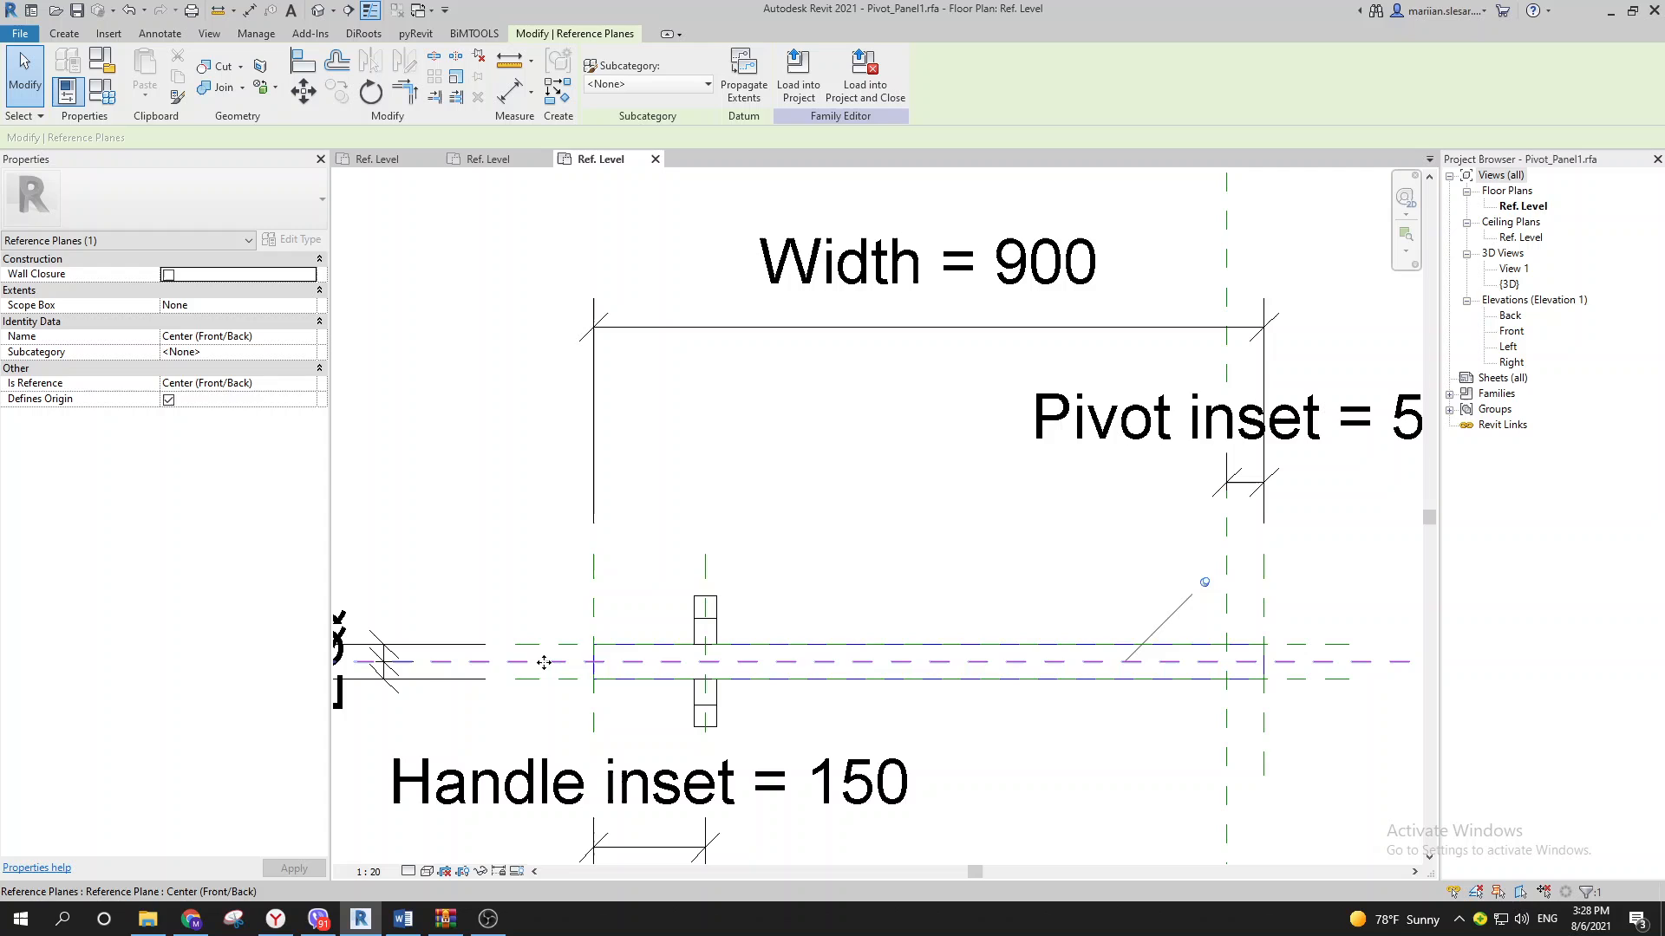
left_click(626, 519)
left_click(488, 159)
scroll(824, 641, "down", 3)
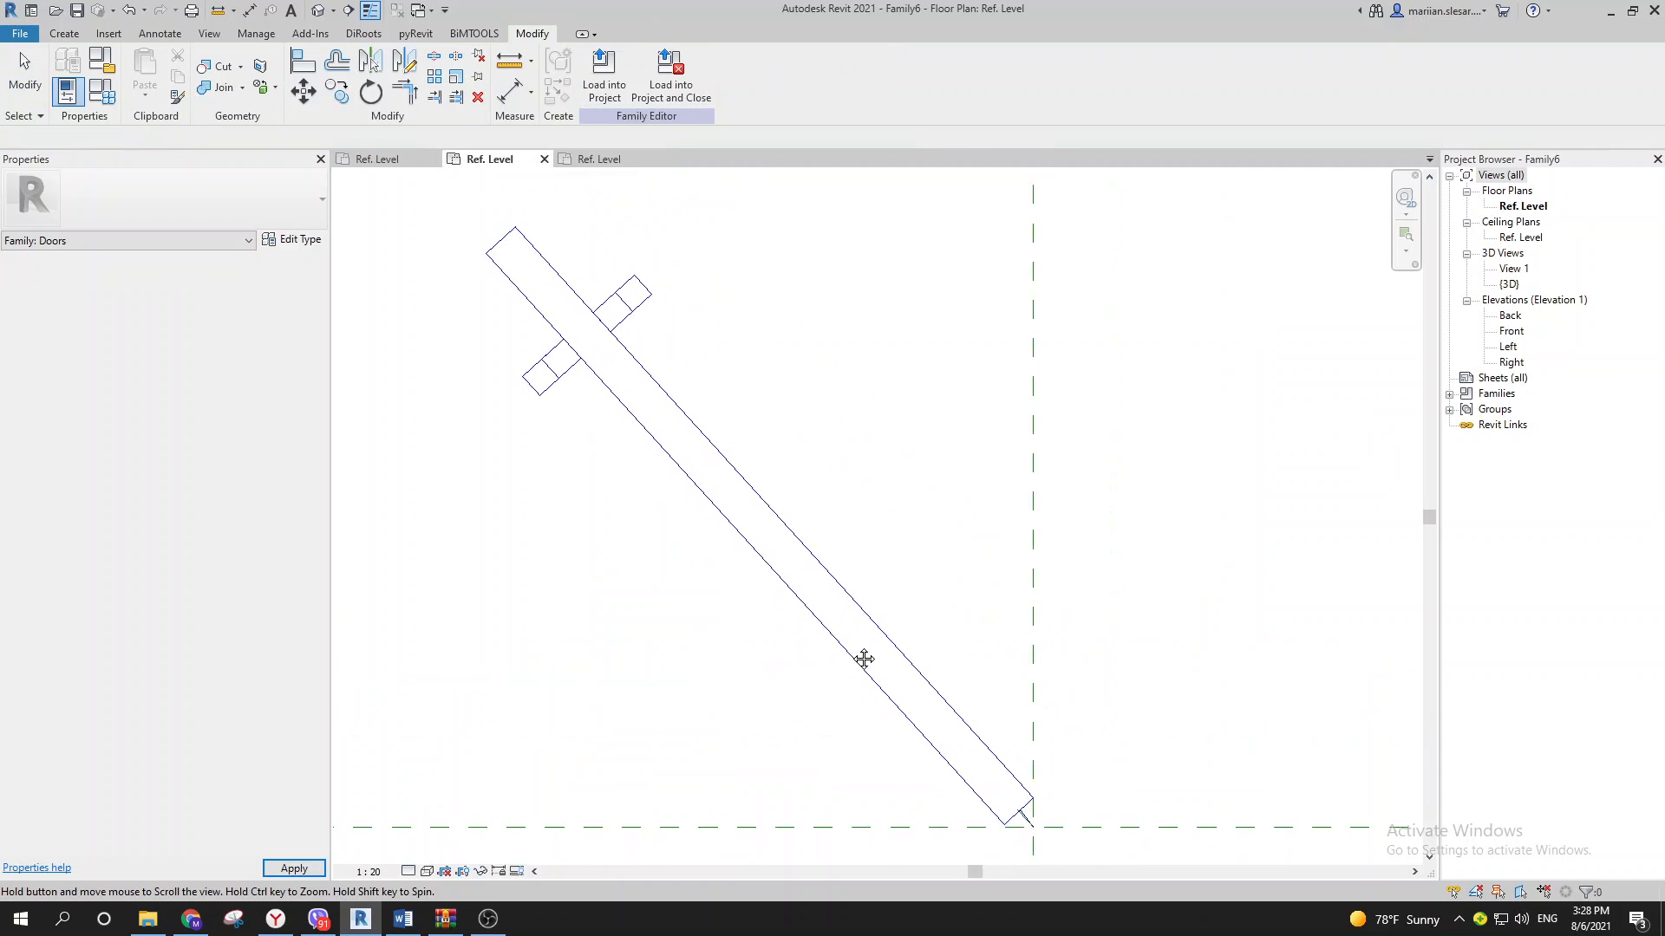
left_click(855, 640)
scroll(923, 689, "up", 4)
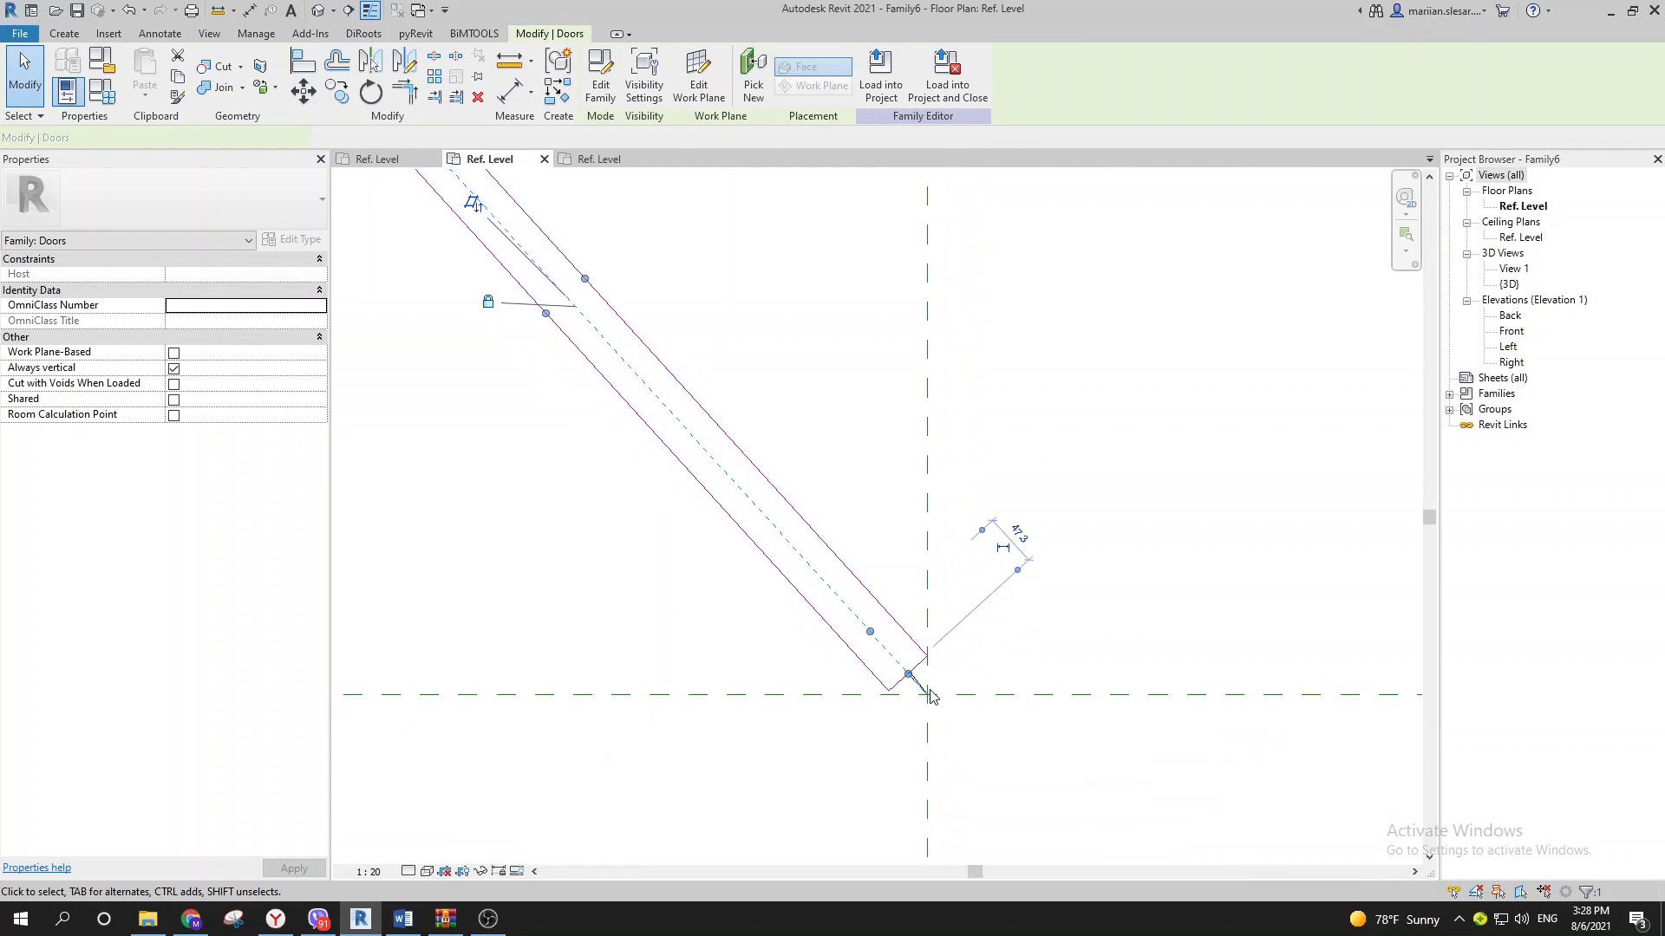
key("Escape")
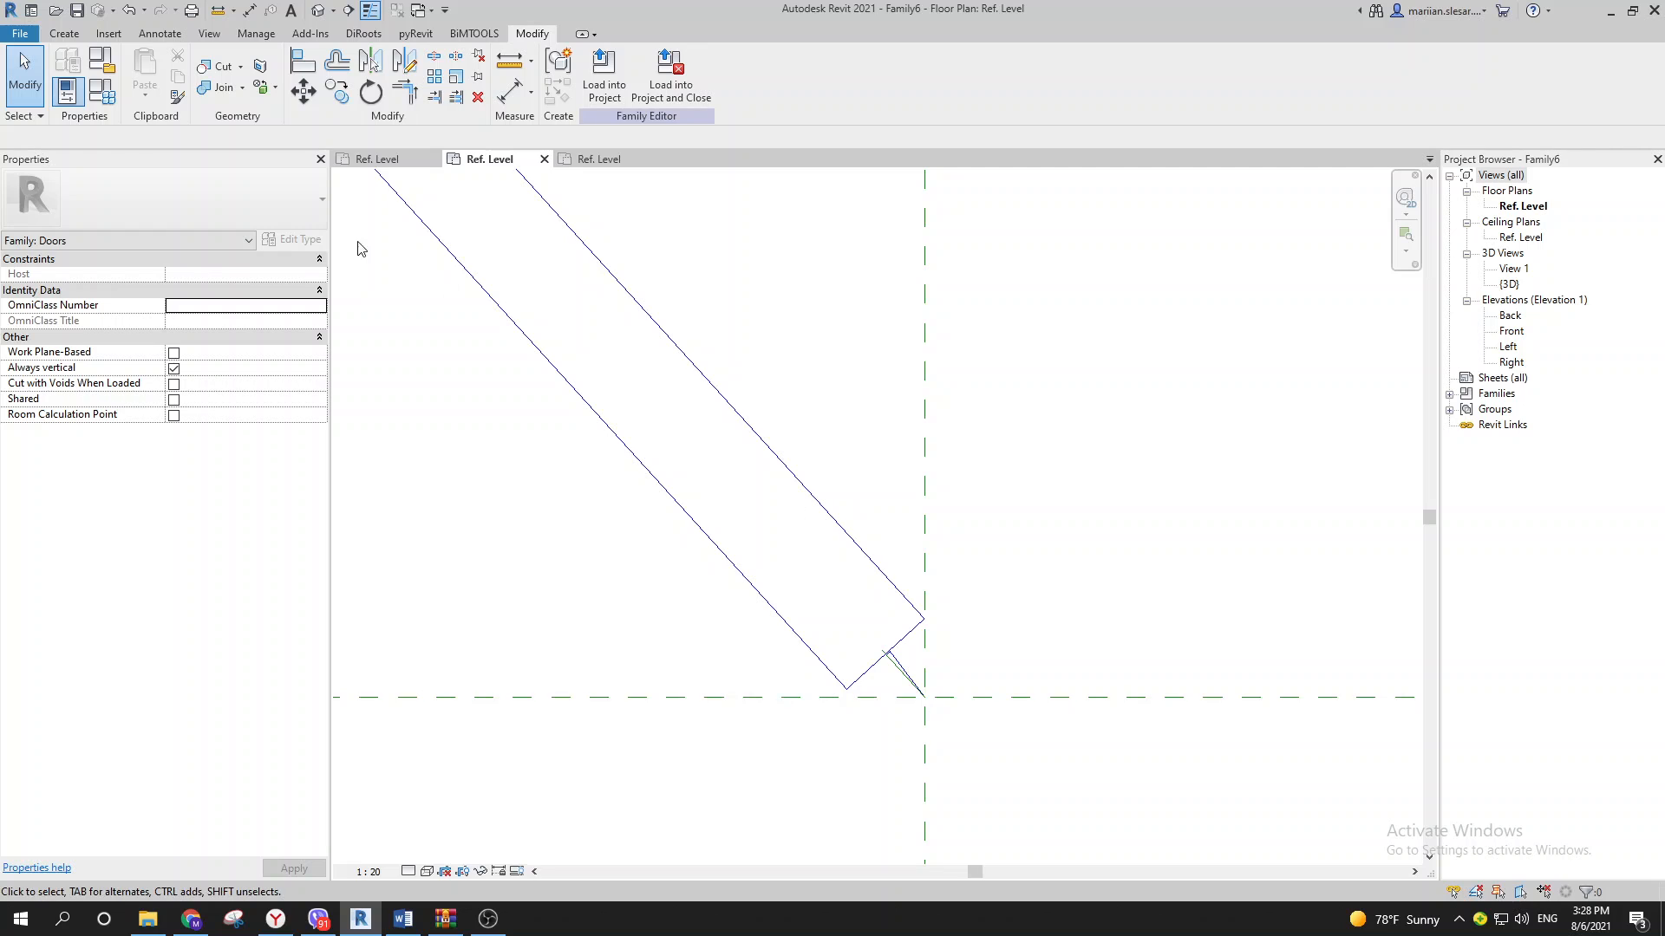
double_click(847, 538)
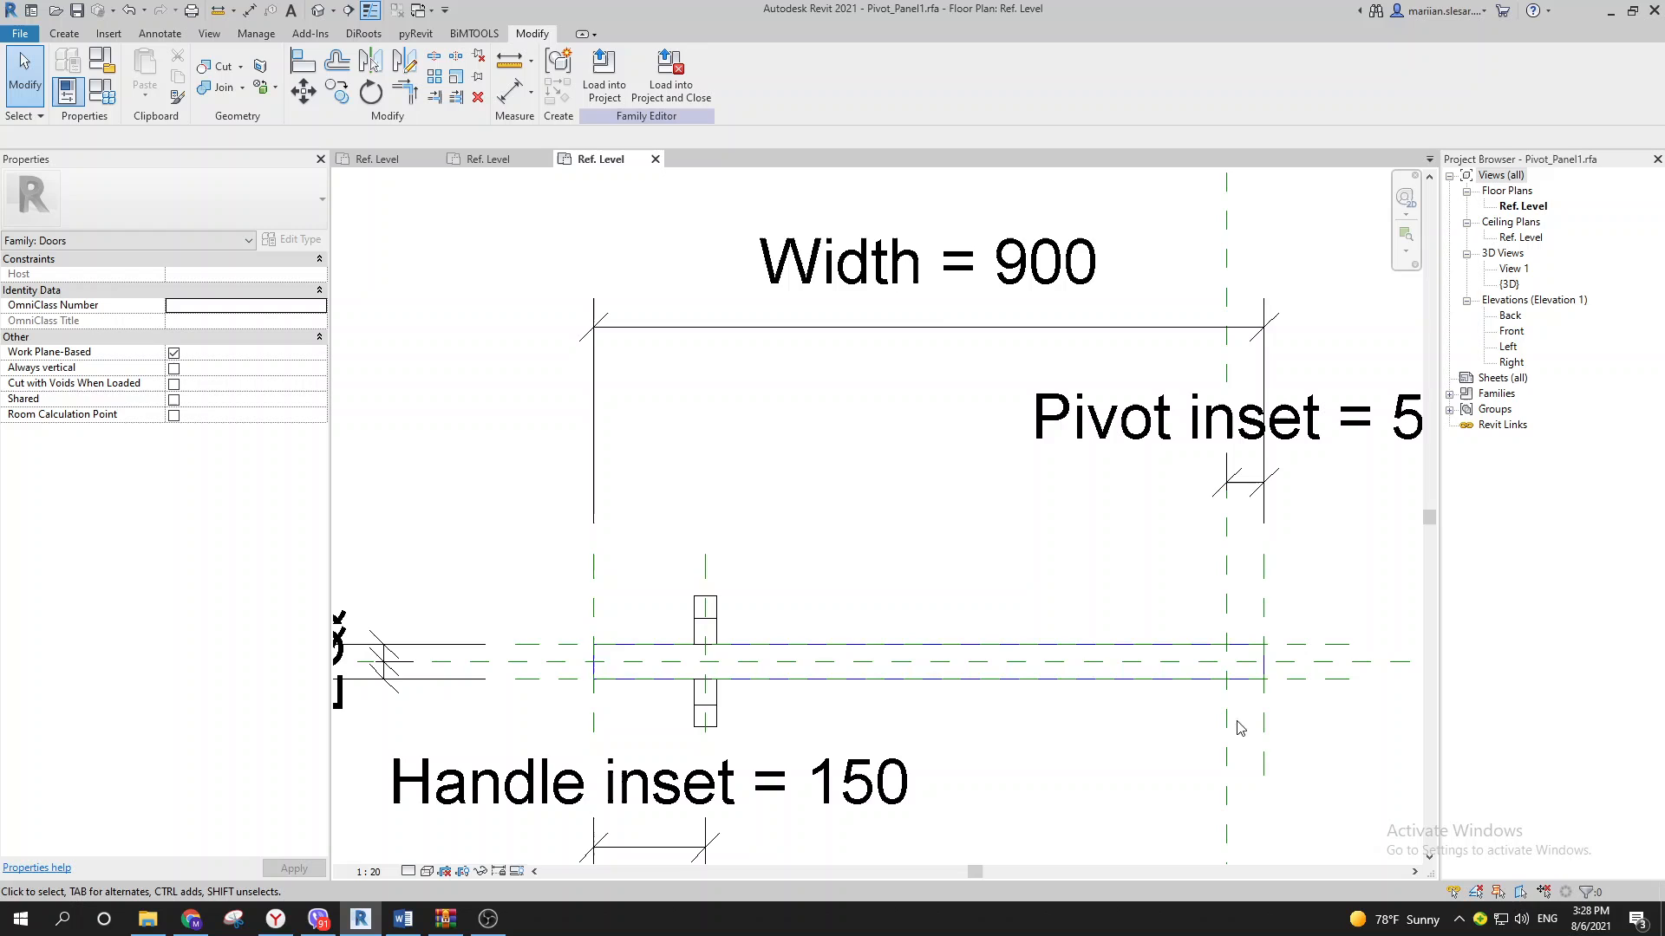
left_click(487, 159)
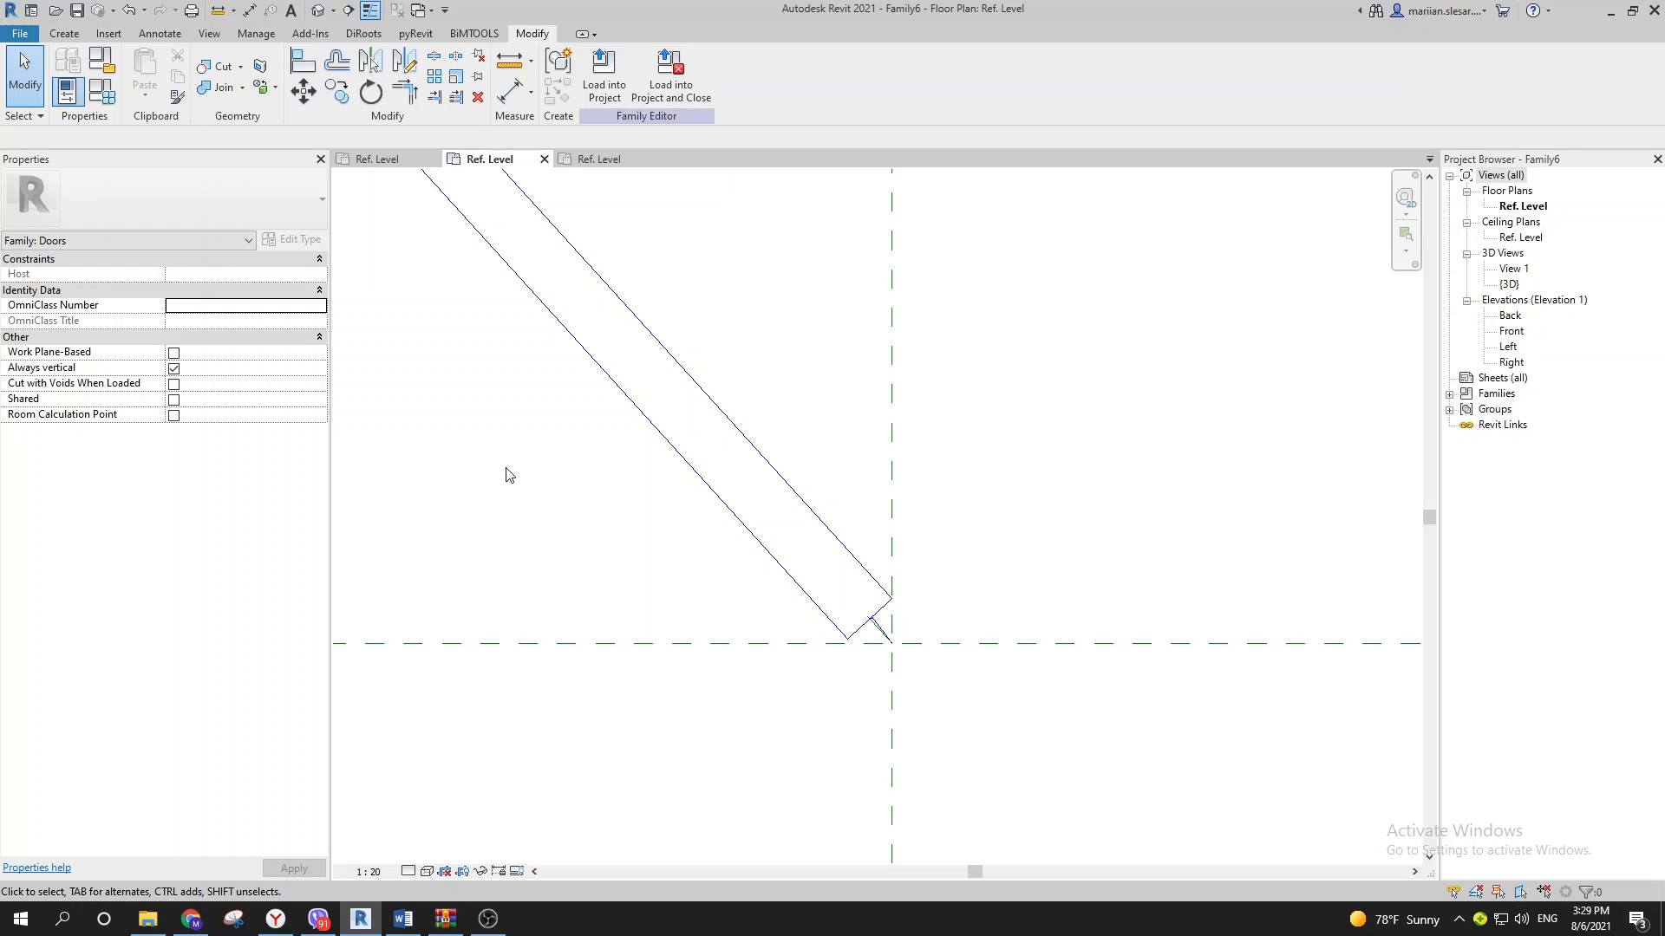
Step: Align the panel's Center (Left/Right) plane with the reference line's endpoint at the intersection of the reference planes
key("a")
key("l")
scroll(874, 642, "up", 2)
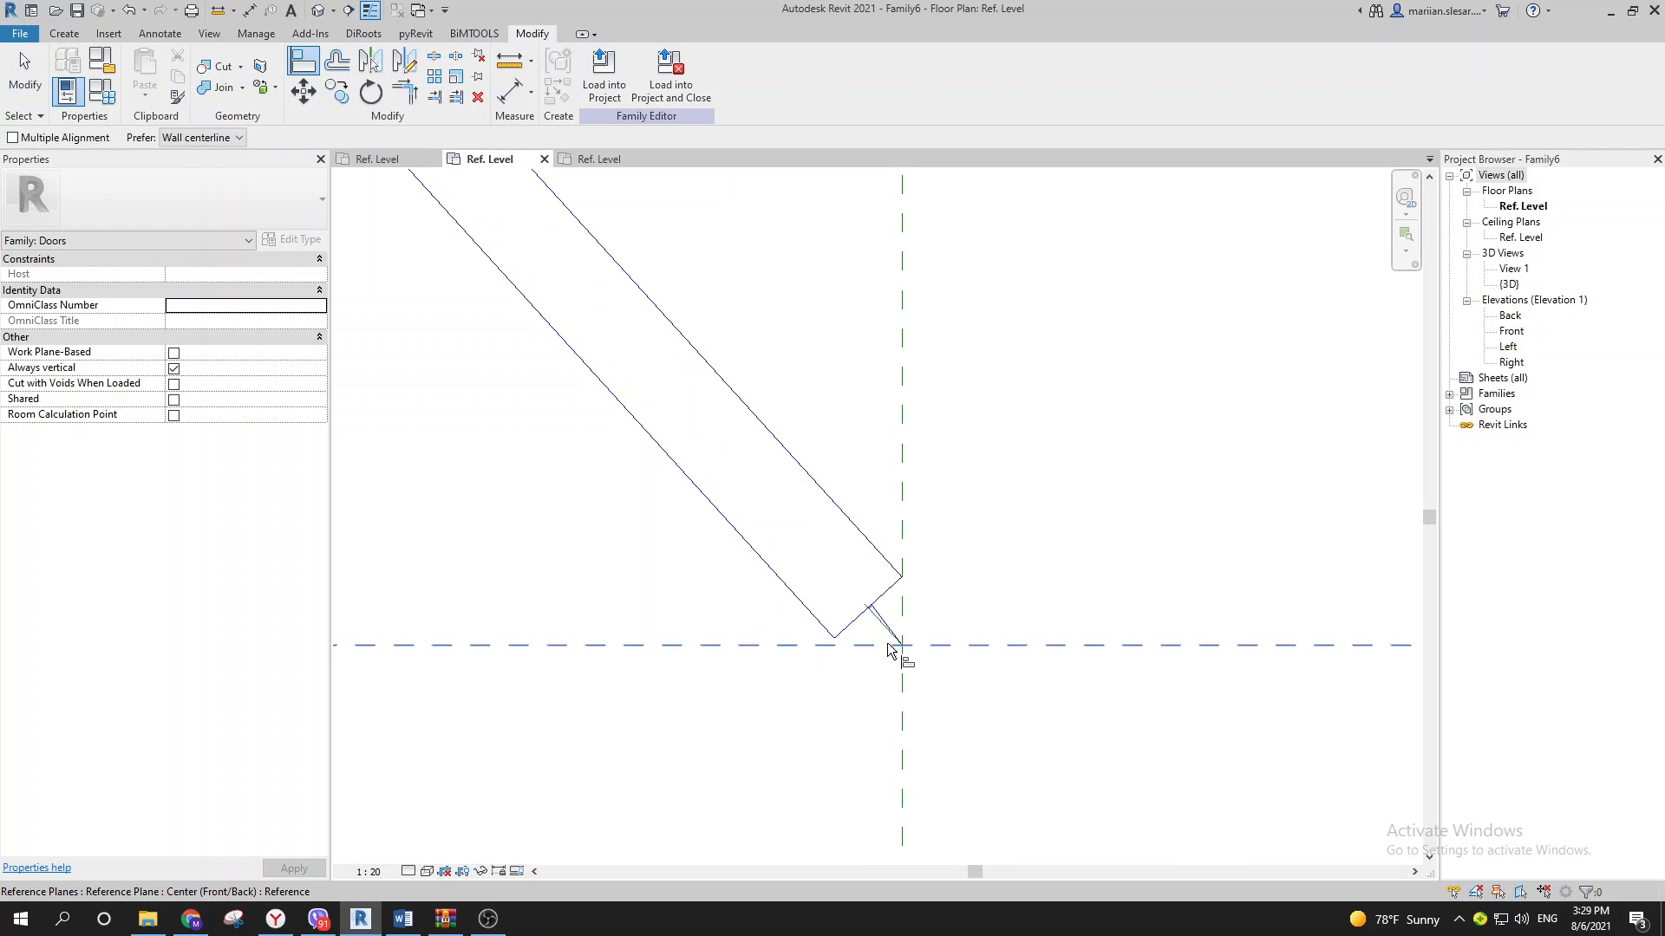
left_click(902, 647)
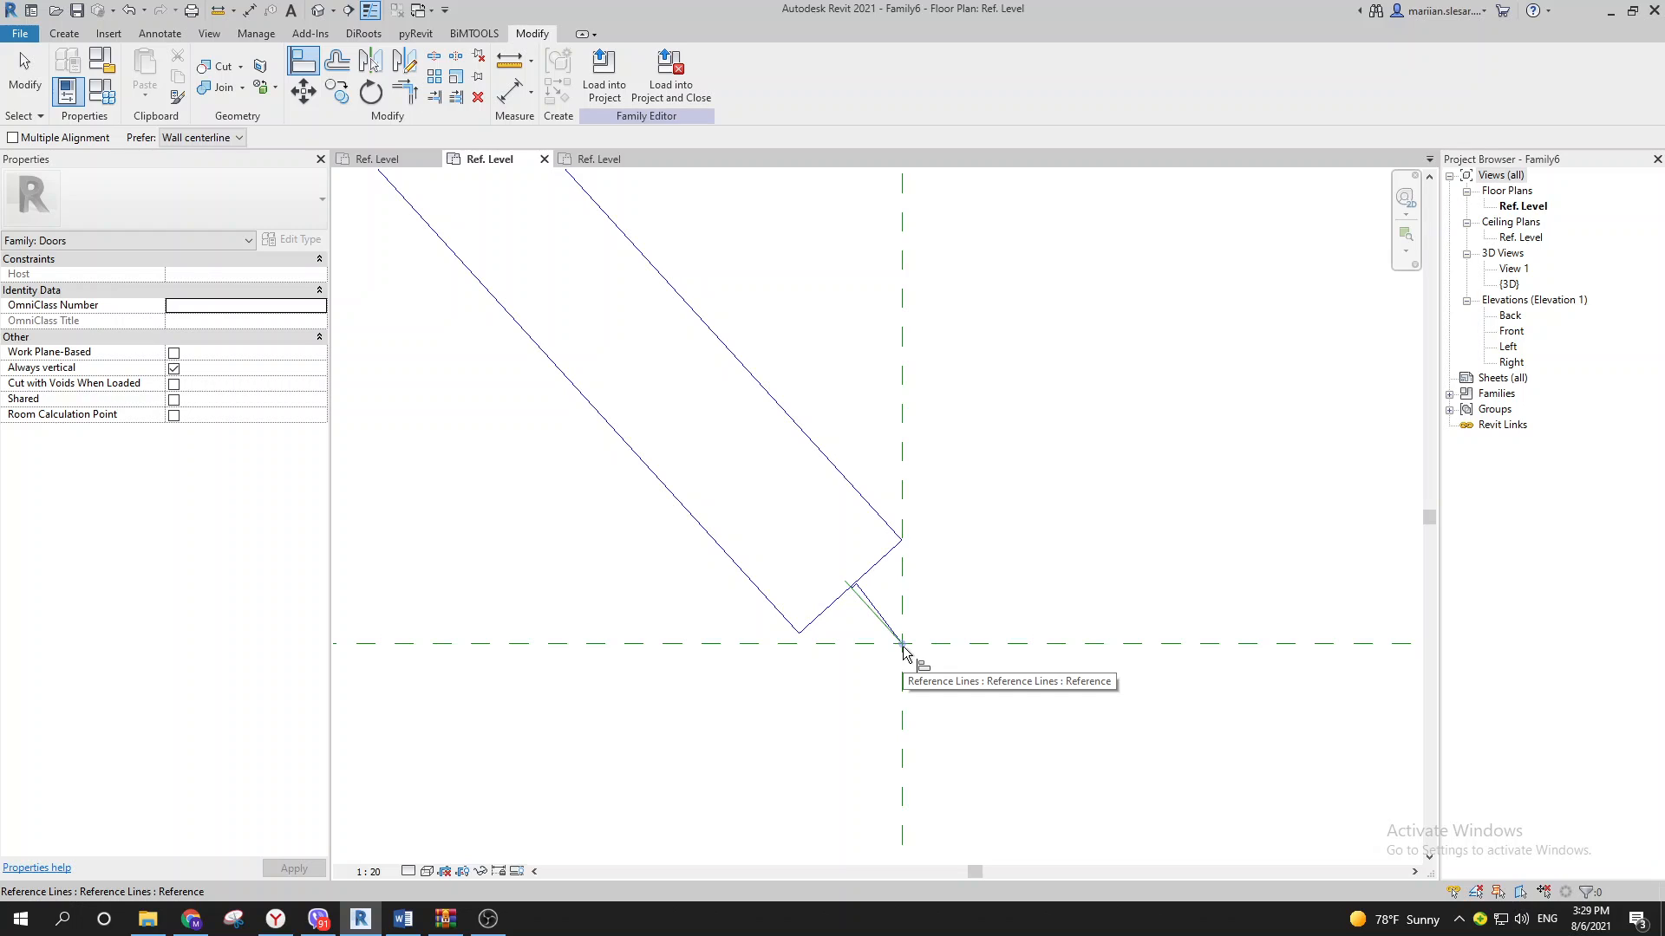
left_click(902, 652)
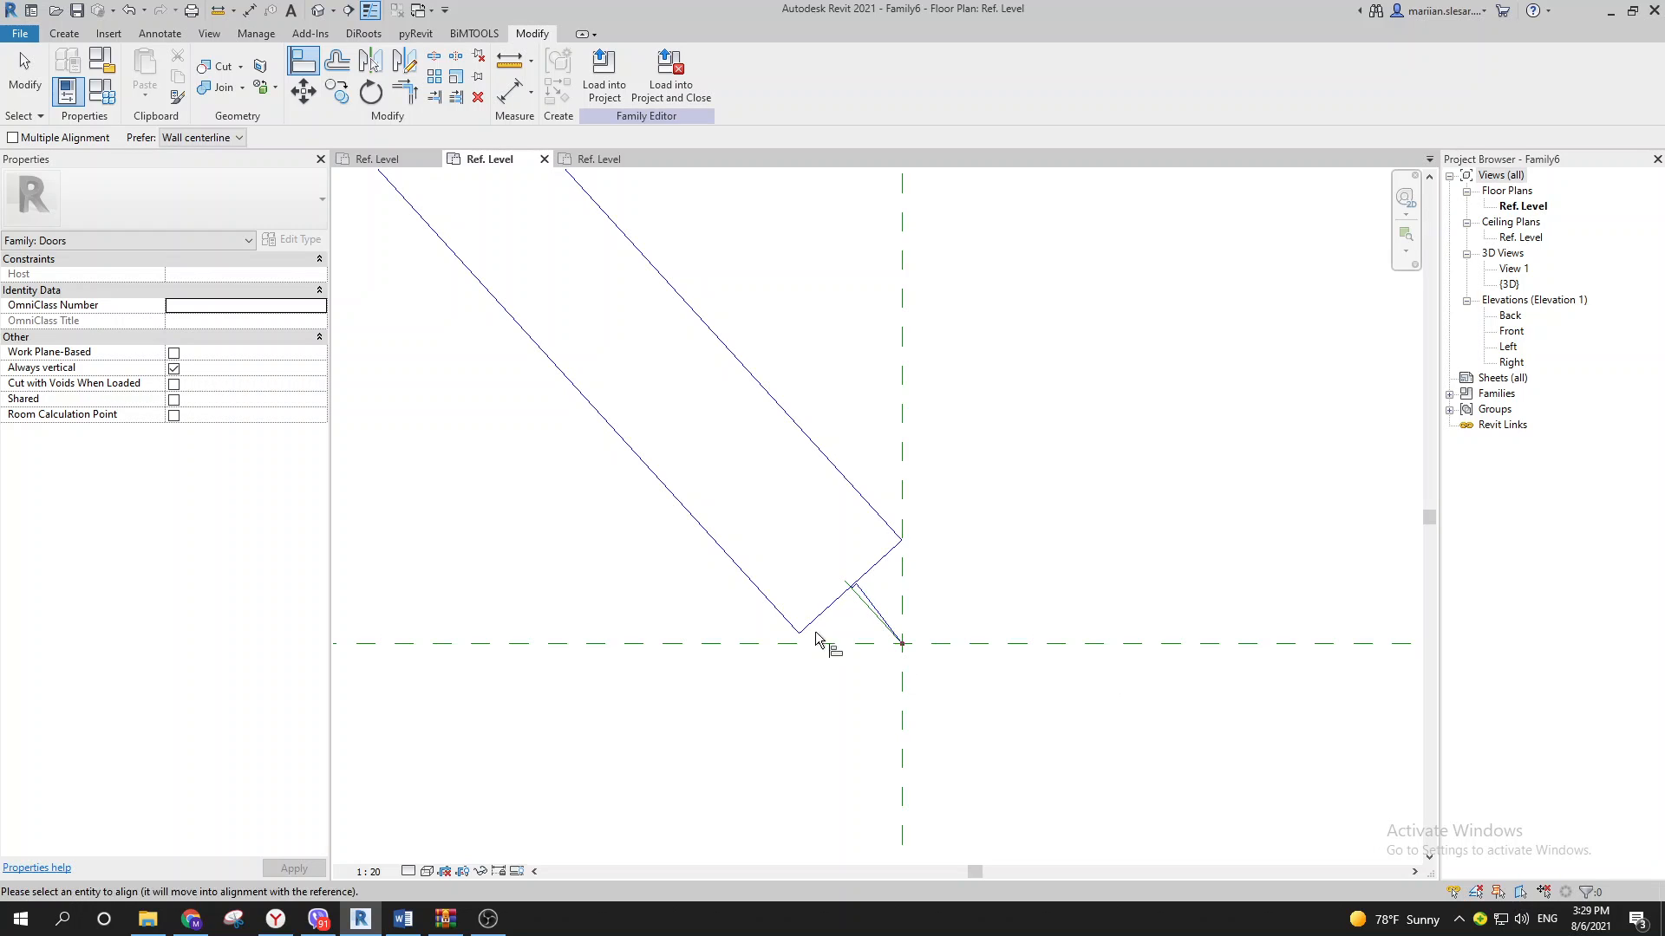
scroll(825, 642, "down", 2)
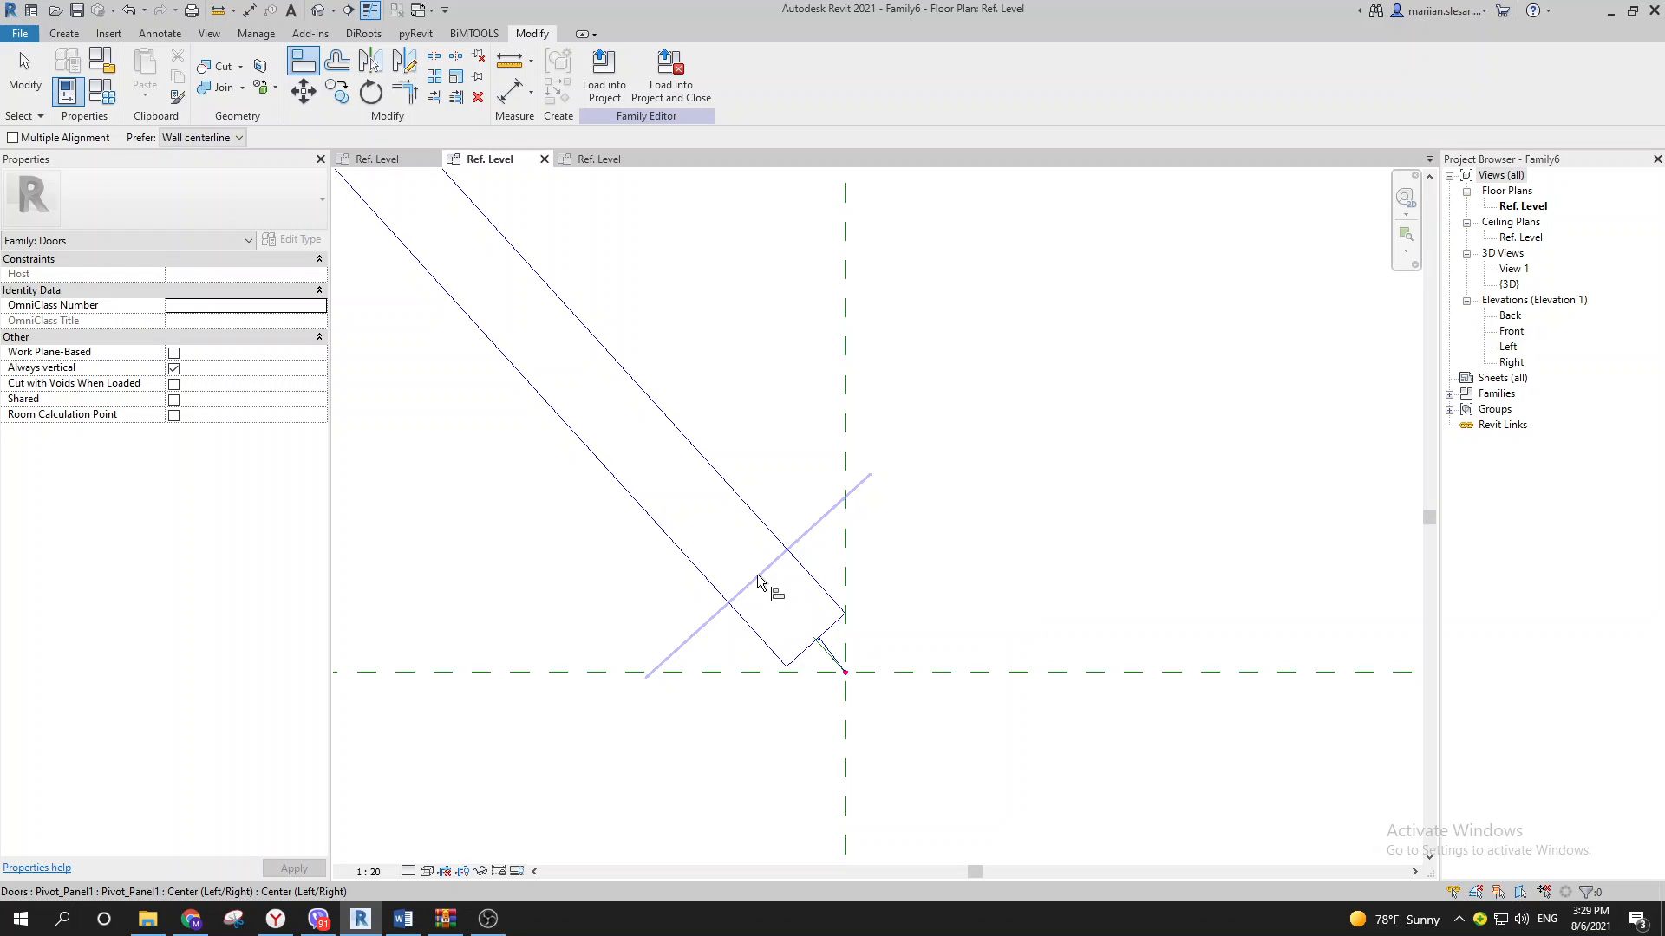
left_click(758, 580)
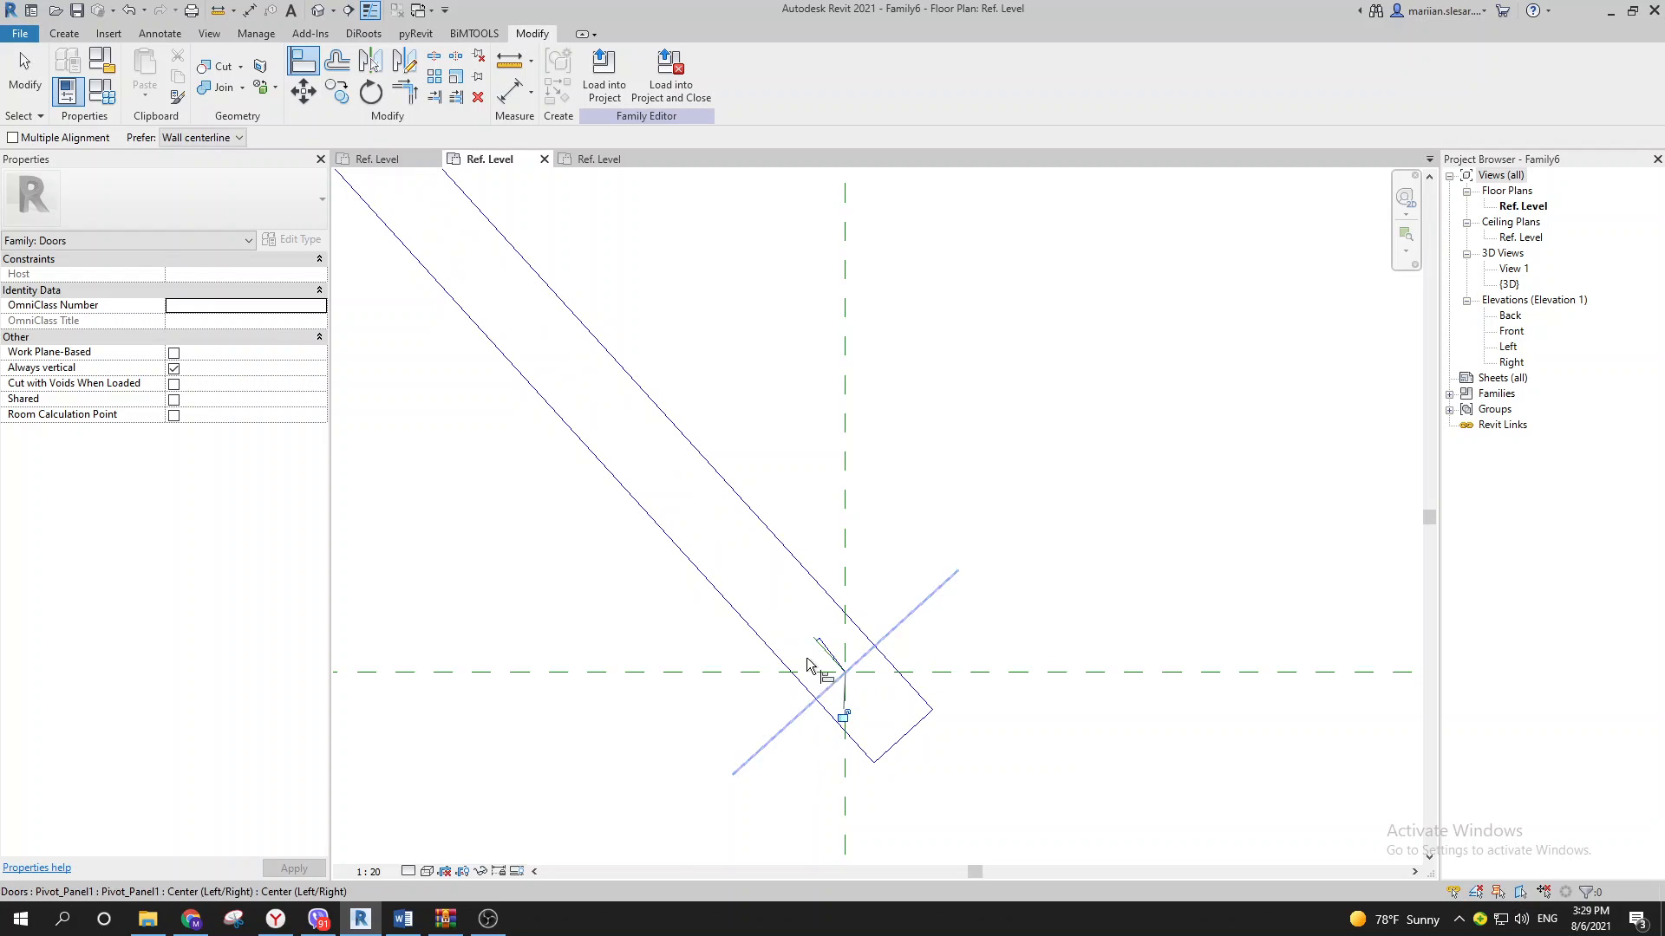
scroll(833, 711, "down", 2)
scroll(707, 682, "down", 1)
middle_click_drag(708, 682, 716, 668)
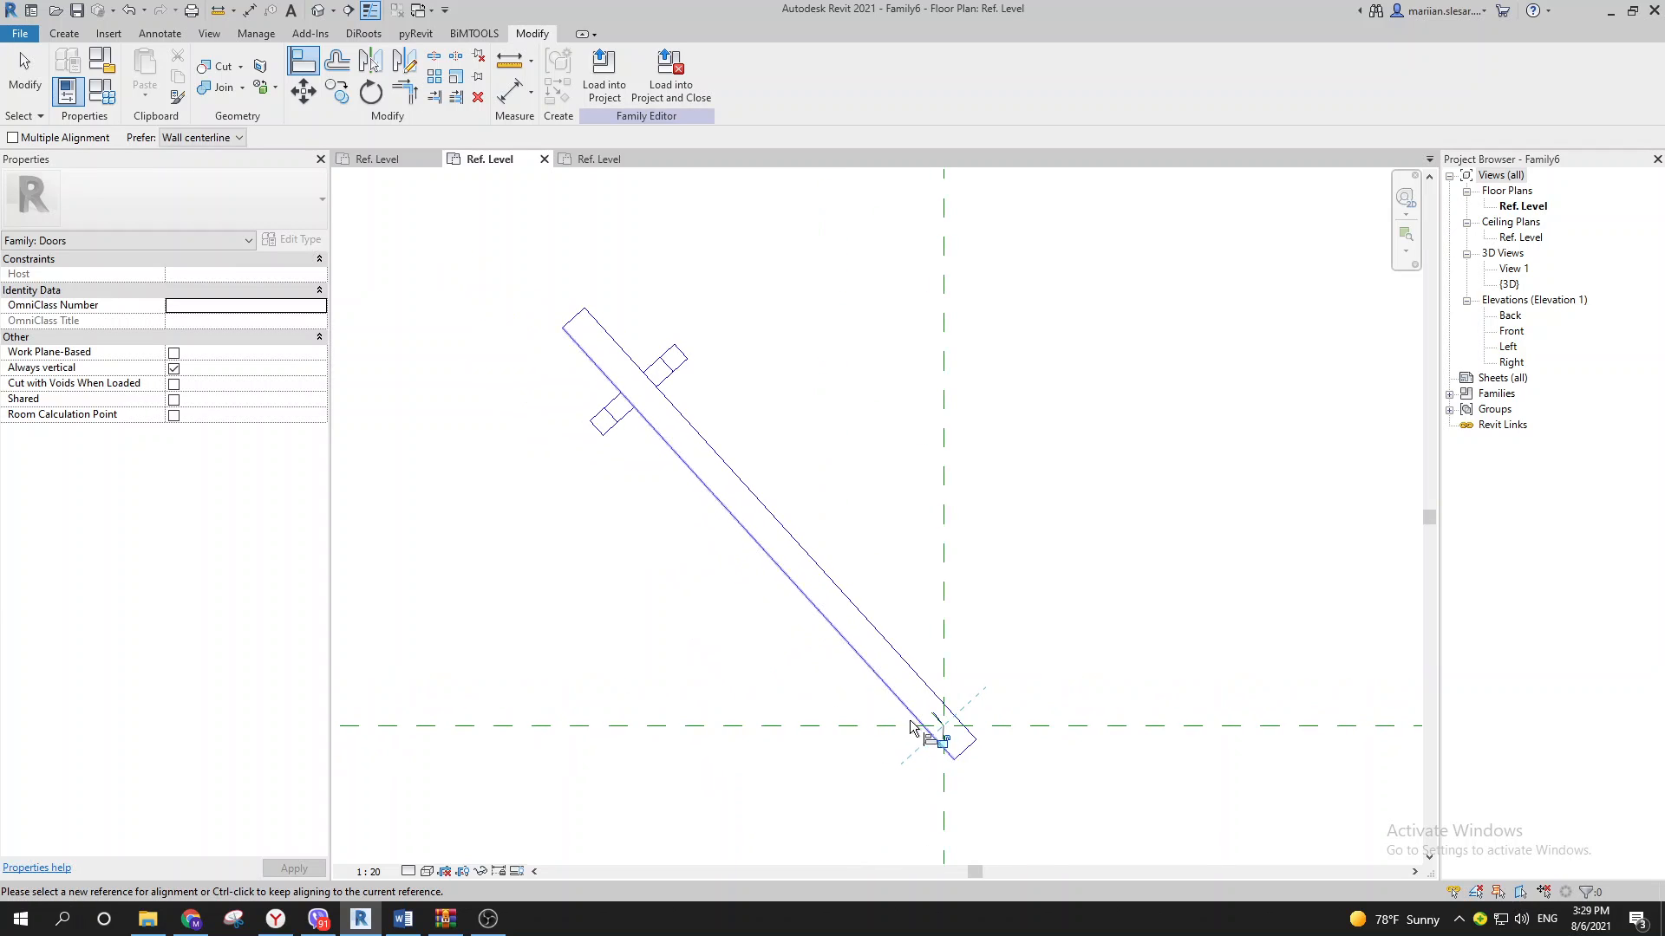
key("Escape")
key("Escape")
scroll(781, 681, "down", 2)
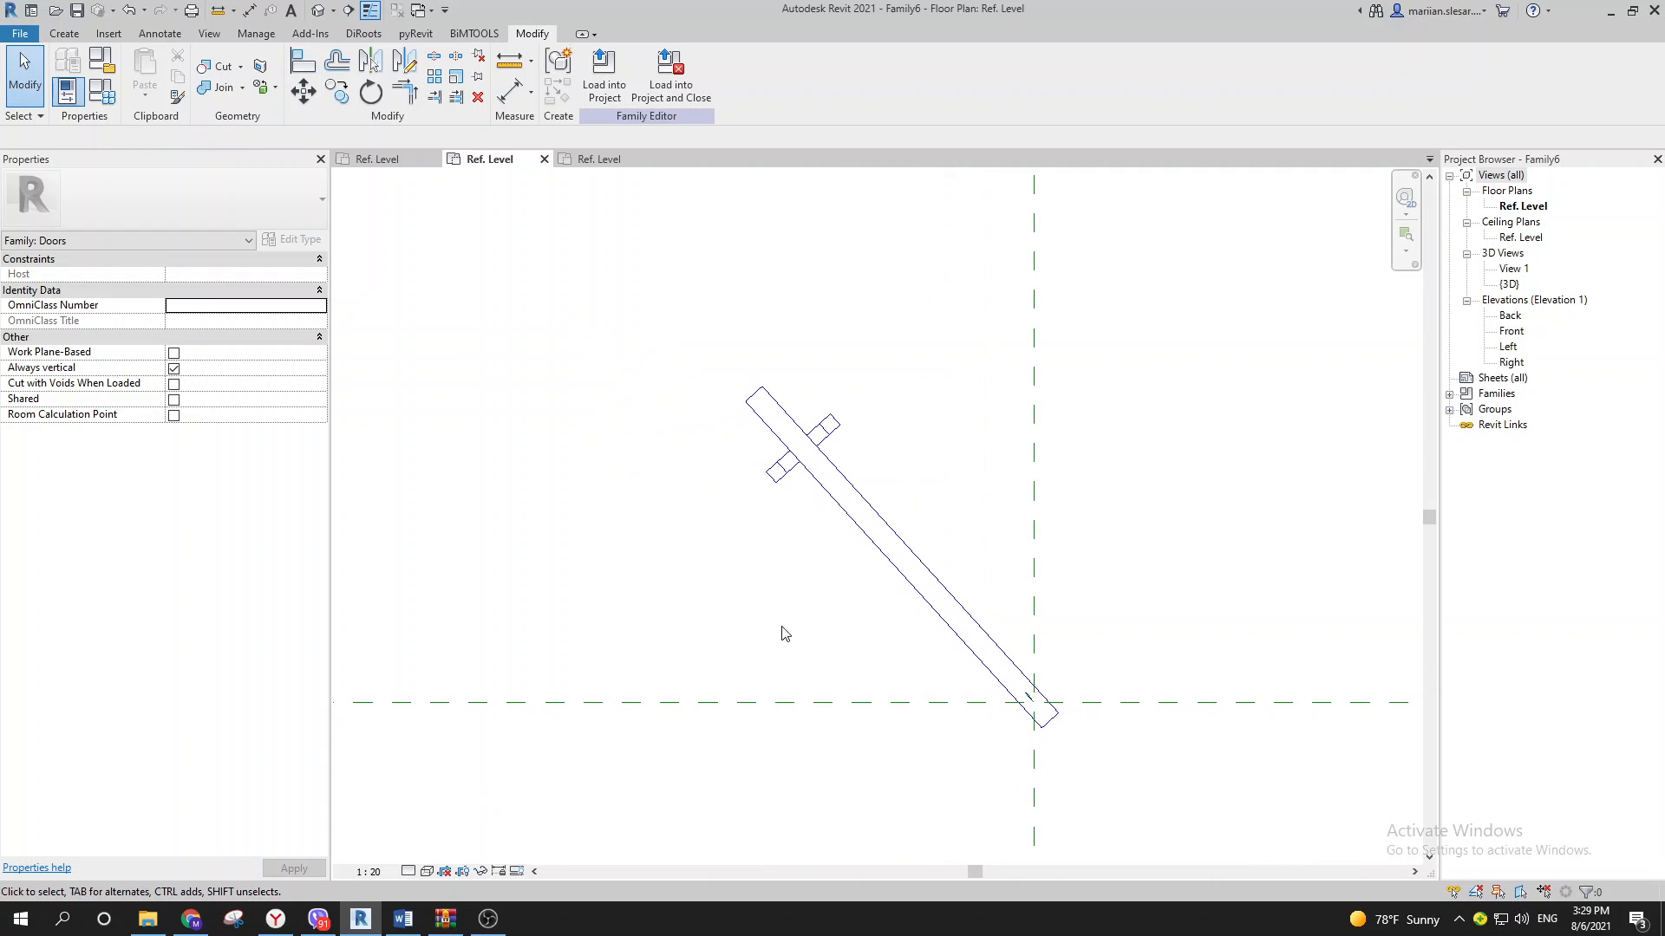
Step: Flex the door family's Angle parameter at 0 and 45 degrees, applying each value to the placed panel
left_click(839, 509)
middle_click_drag(579, 573, 662, 575)
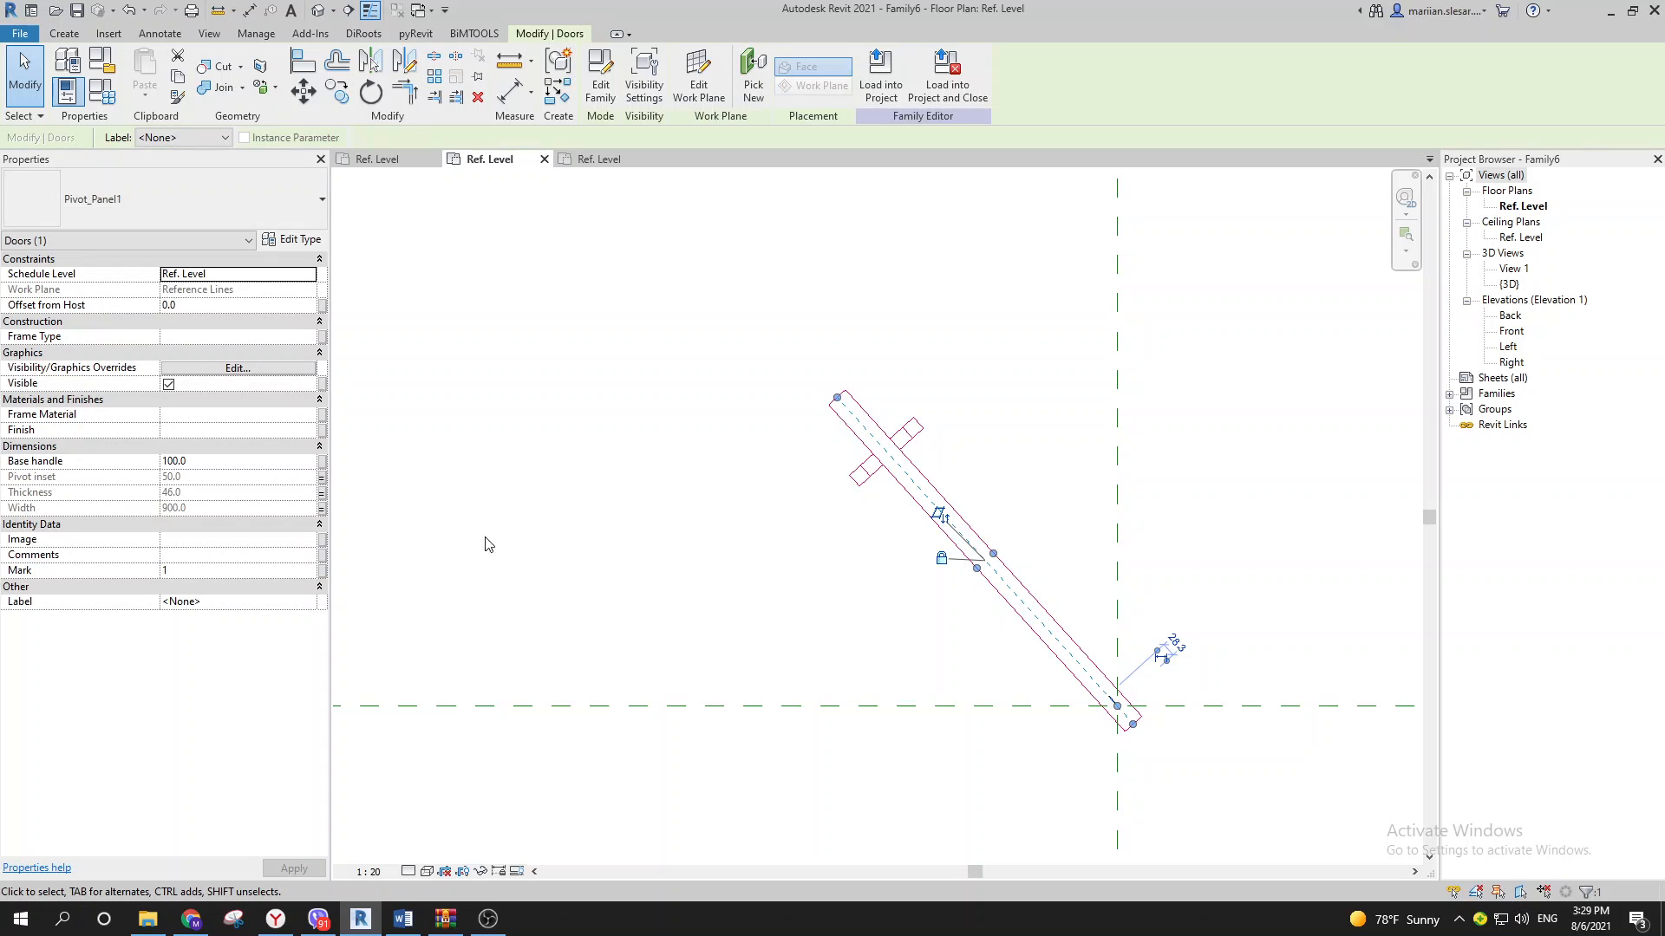
left_click(516, 510)
key("f")
key("t")
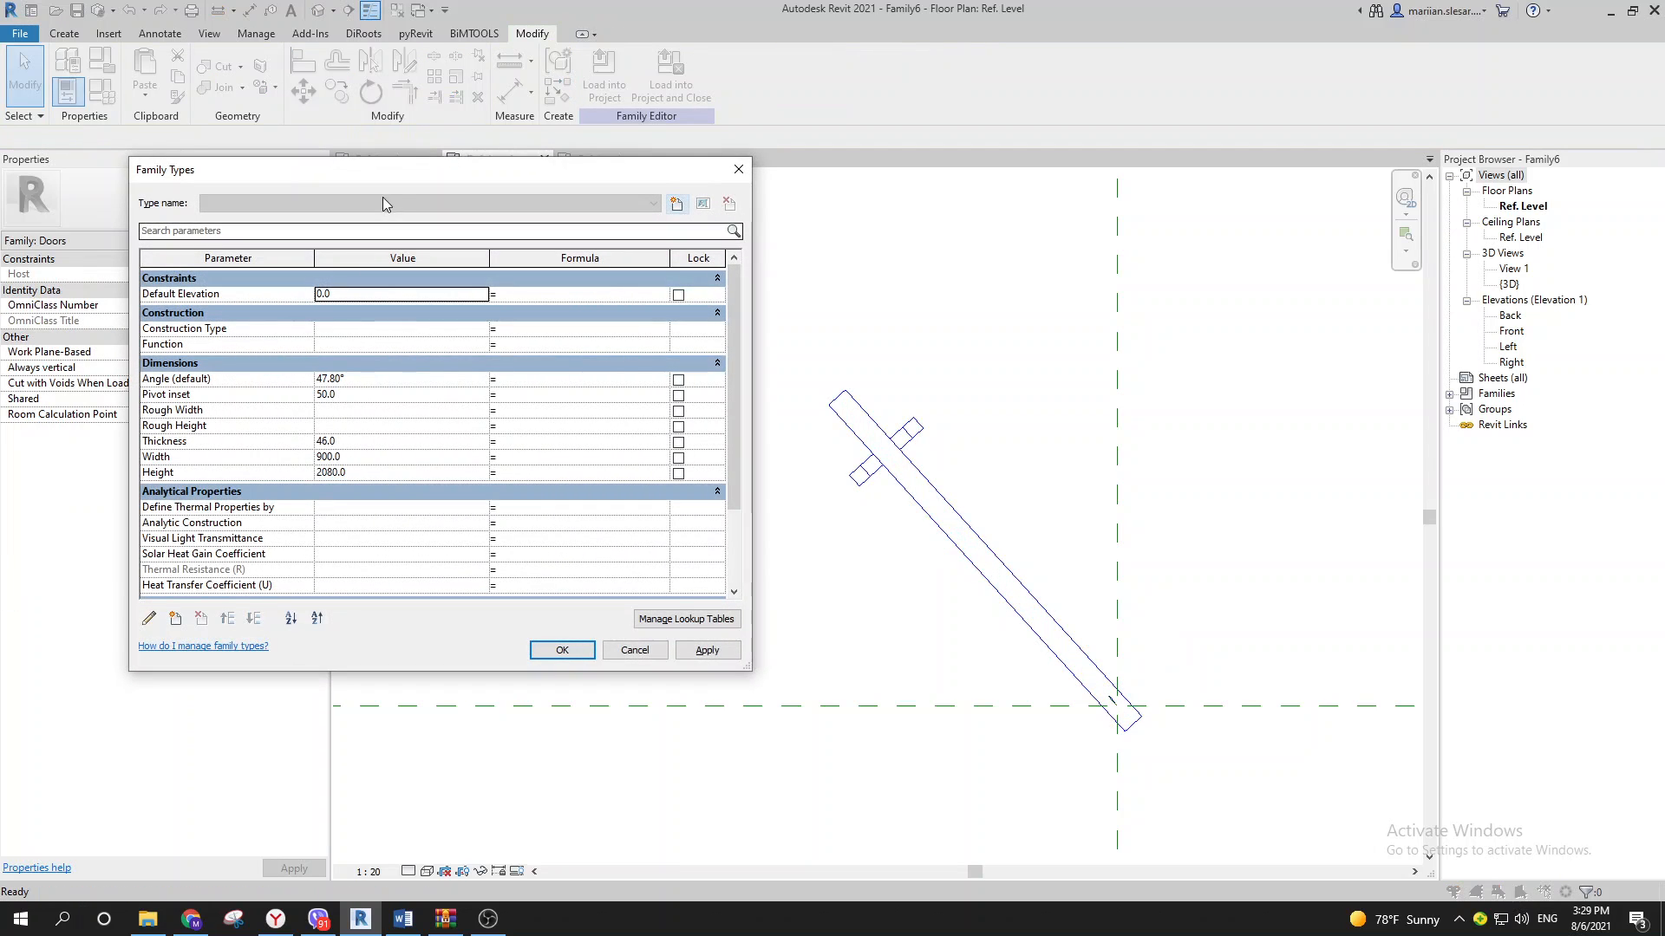
left_click(385, 379)
type("0")
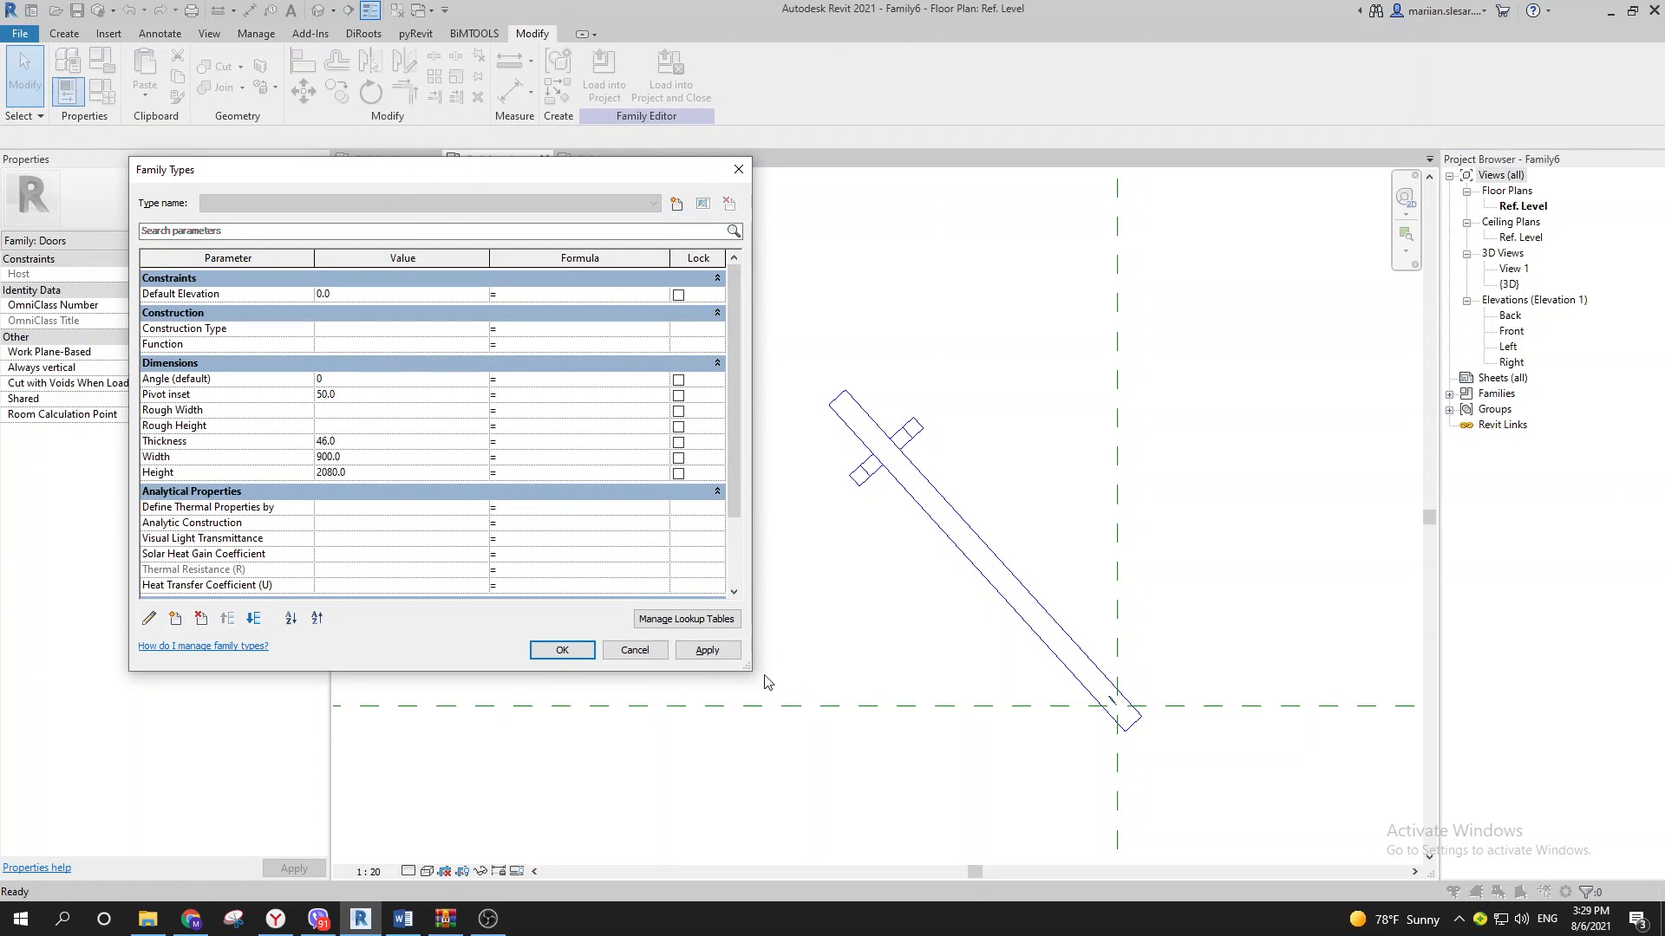
left_click(708, 650)
left_click(376, 382)
type("45")
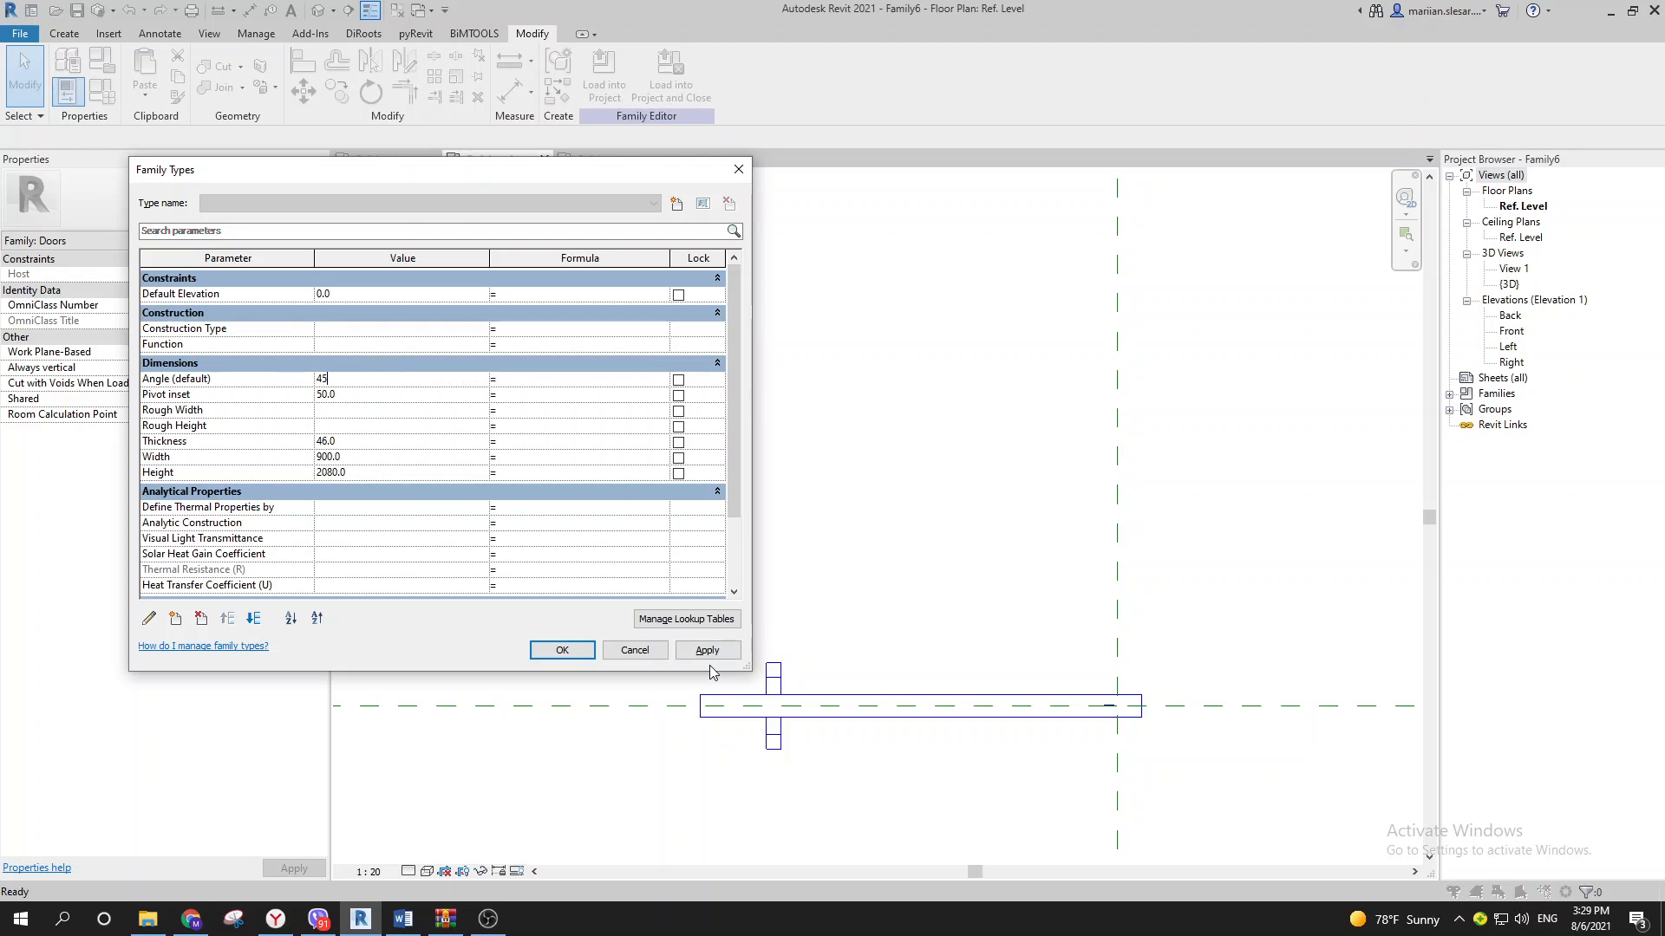
left_click(708, 650)
Step: Test the panel's rotation with the Angle parameter at 260 and 20 degrees, applying each value
left_click(378, 380)
type("2")
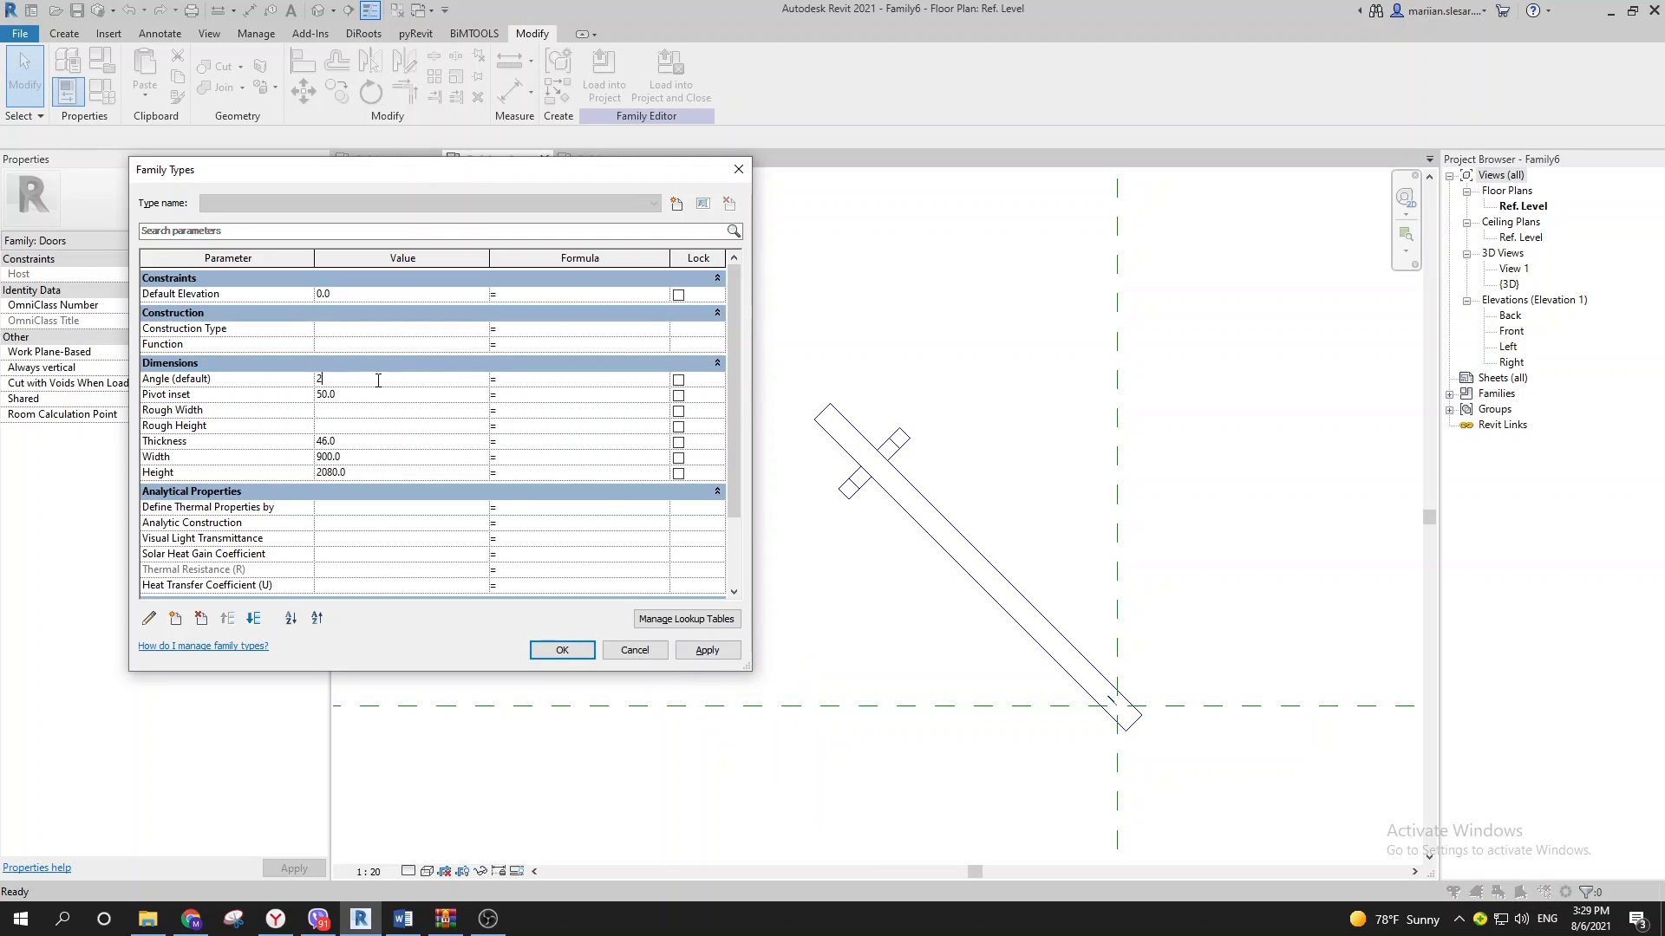
type("60")
left_click(708, 650)
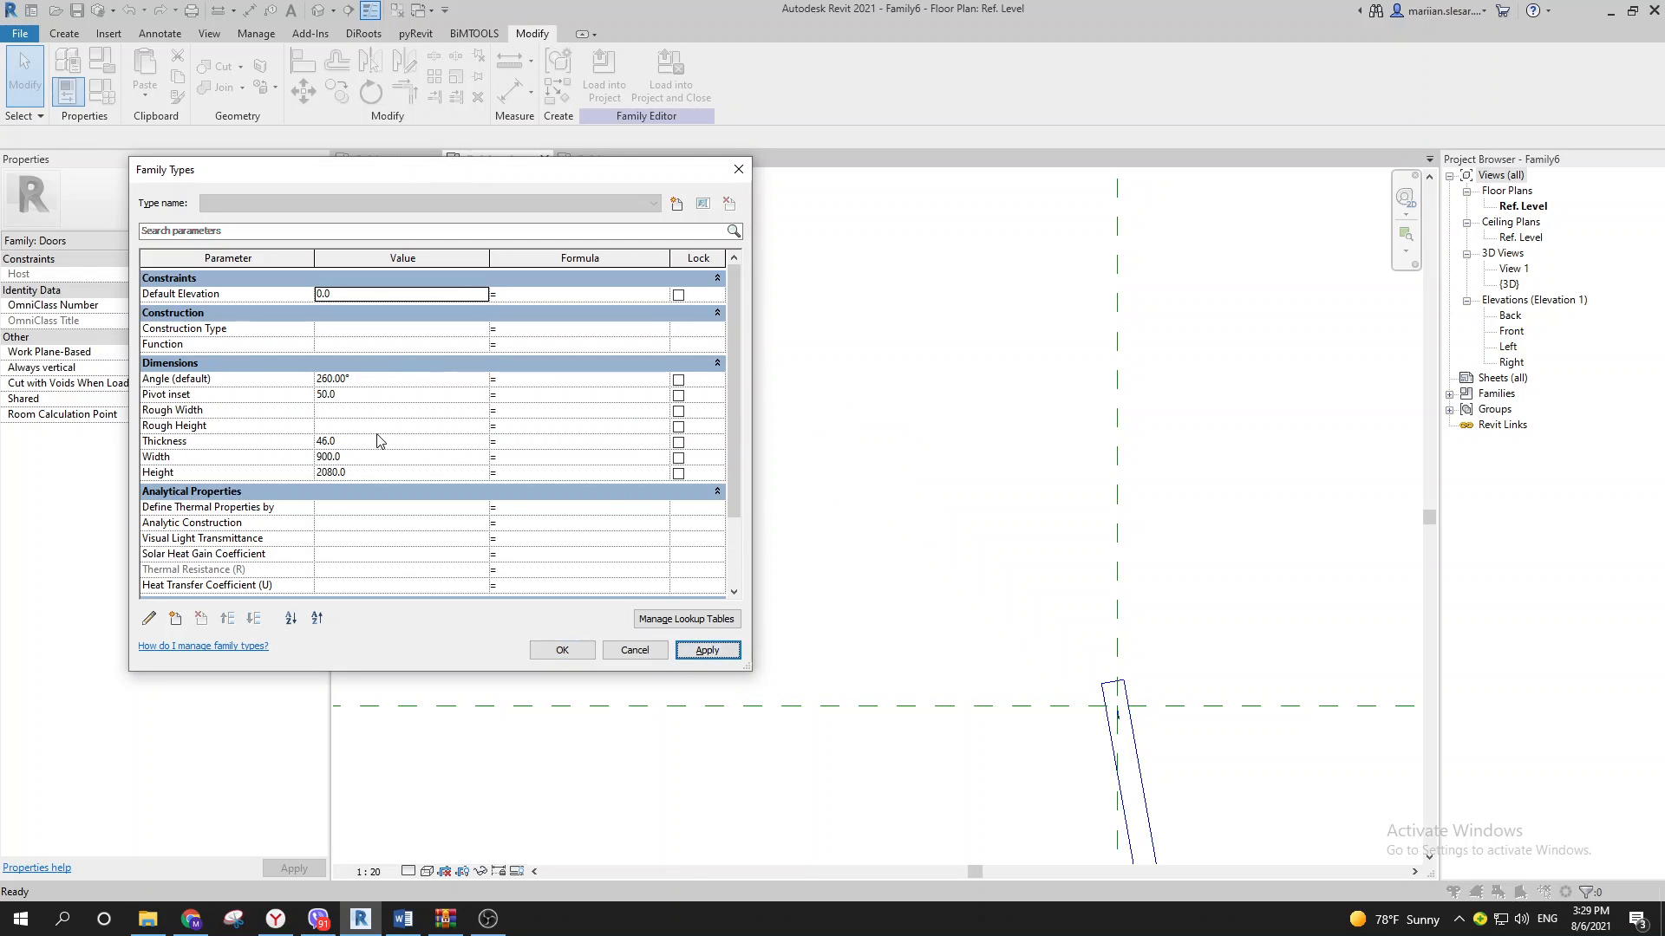
left_click(364, 379)
type("45")
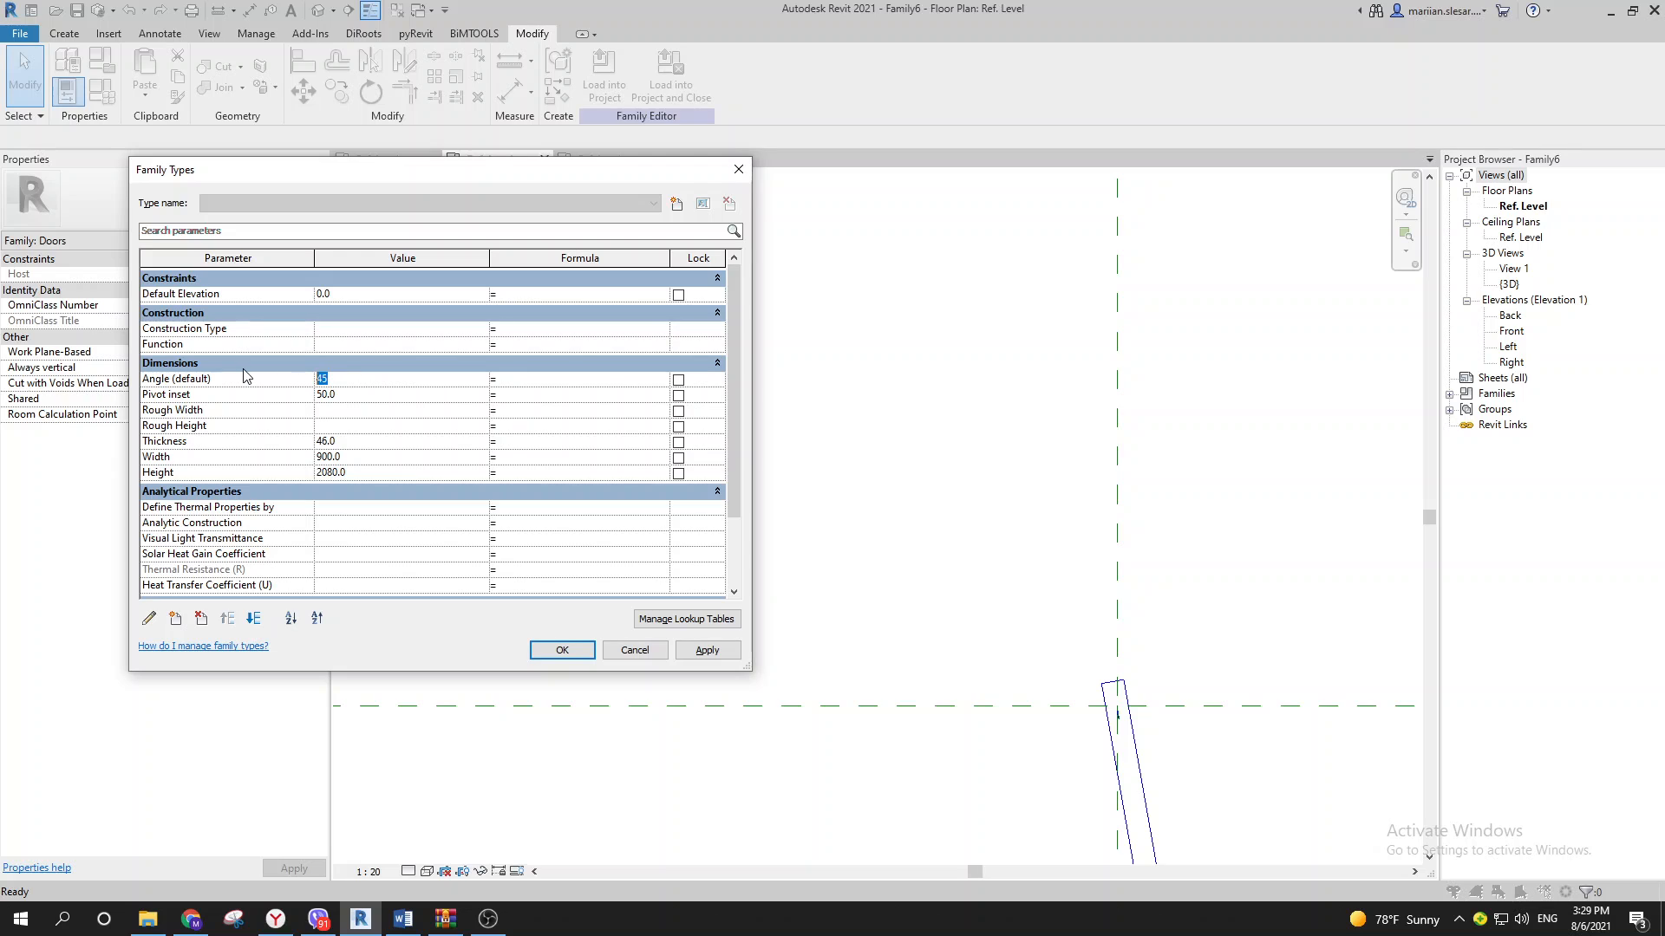
left_click(727, 649)
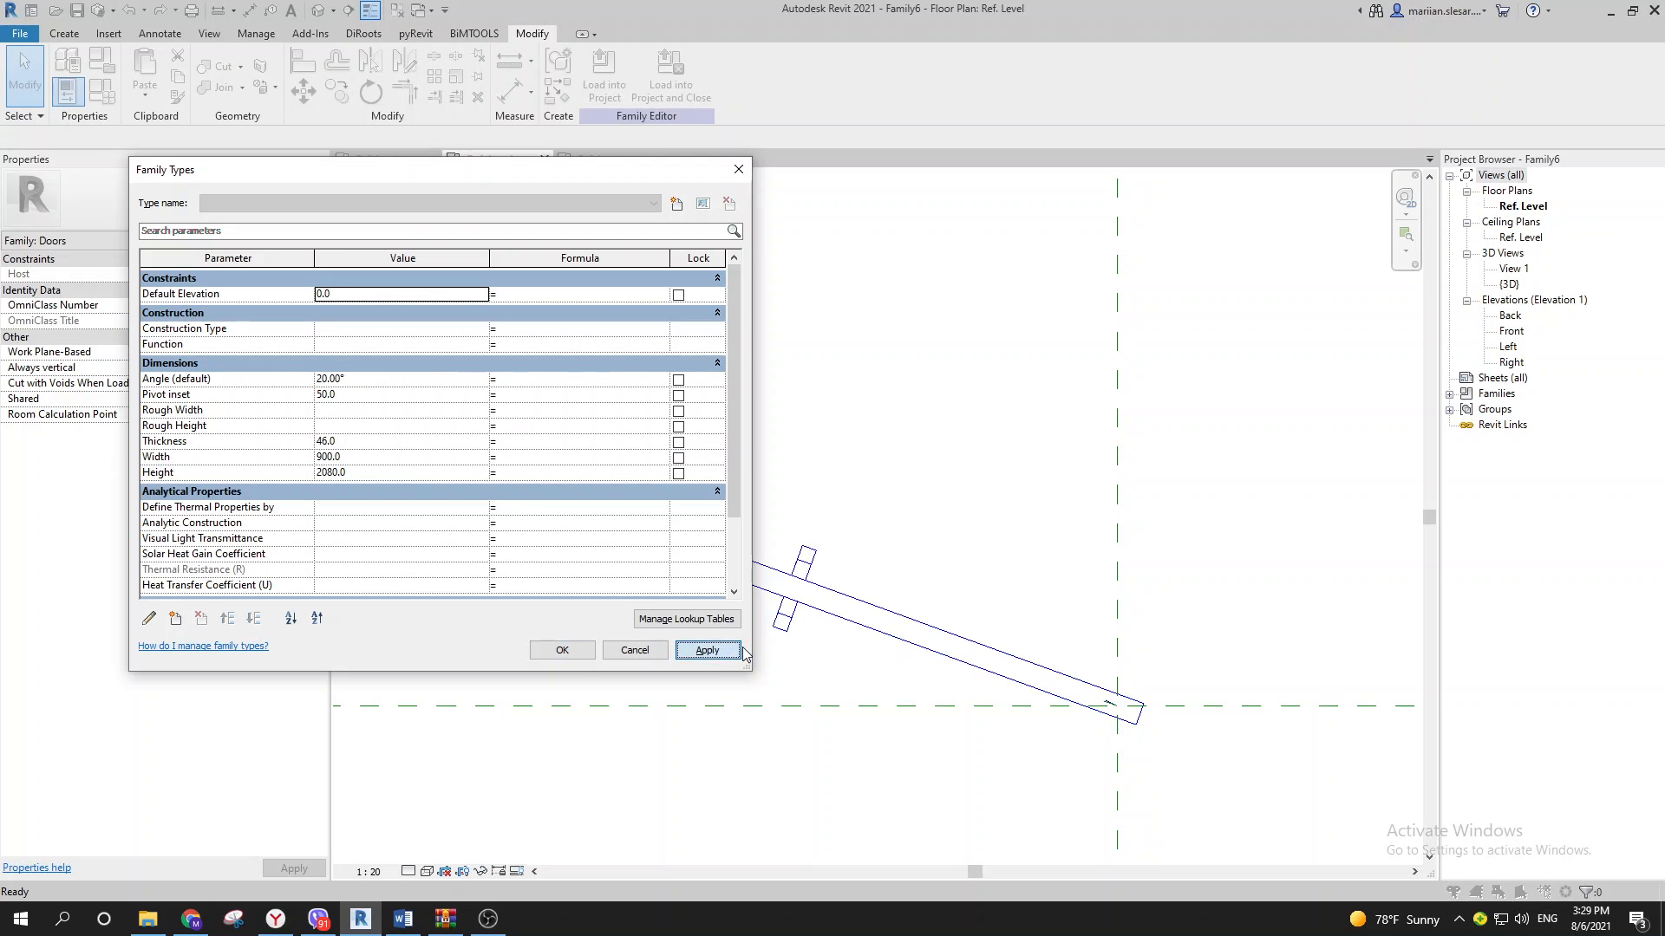
Step: Set the Angle parameter to 45 degrees and apply it, keeping Default Elevation at 0
left_click(379, 368)
type("45")
left_click(370, 295)
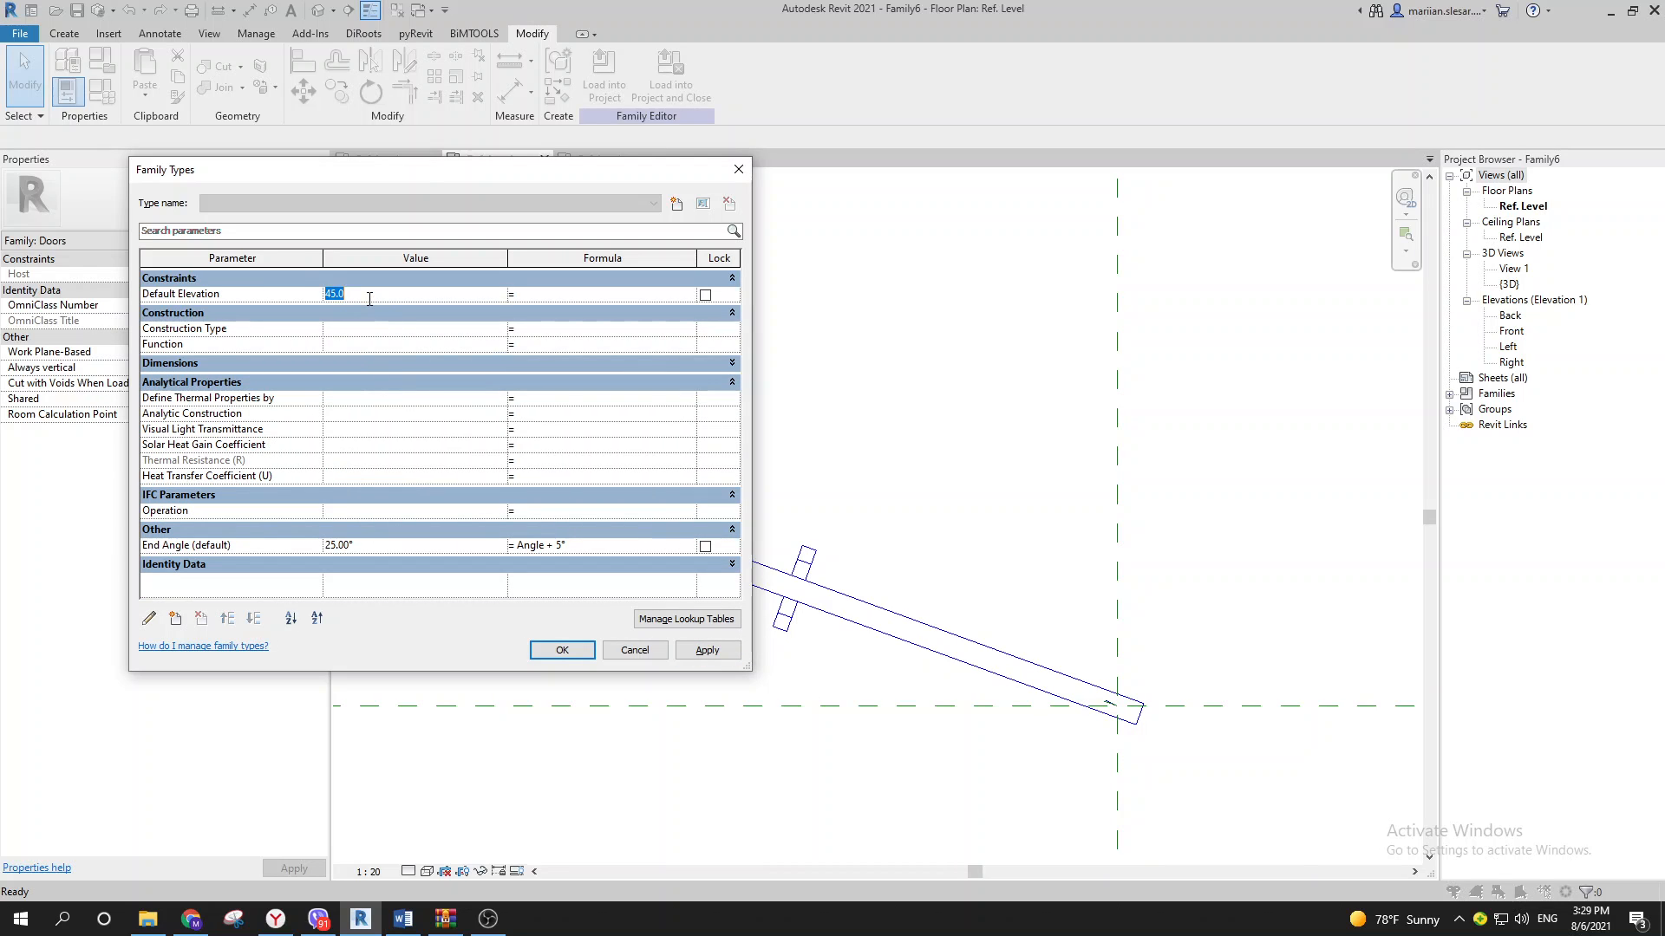
left_click(331, 364)
left_click(373, 382)
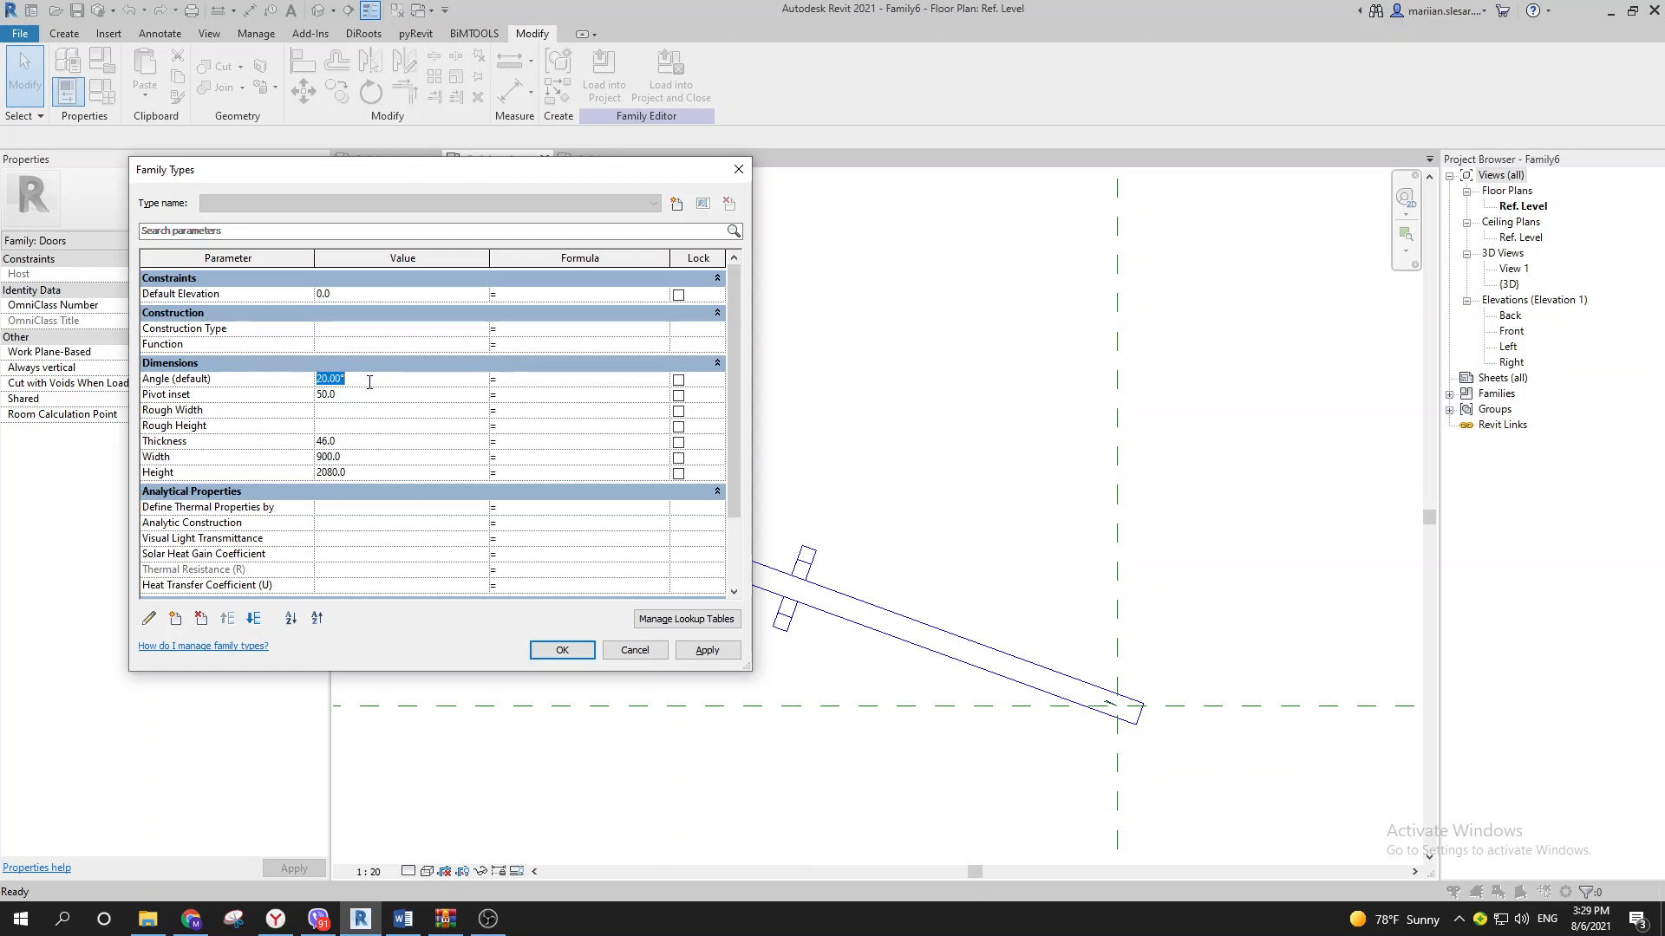
type("45")
left_click(707, 650)
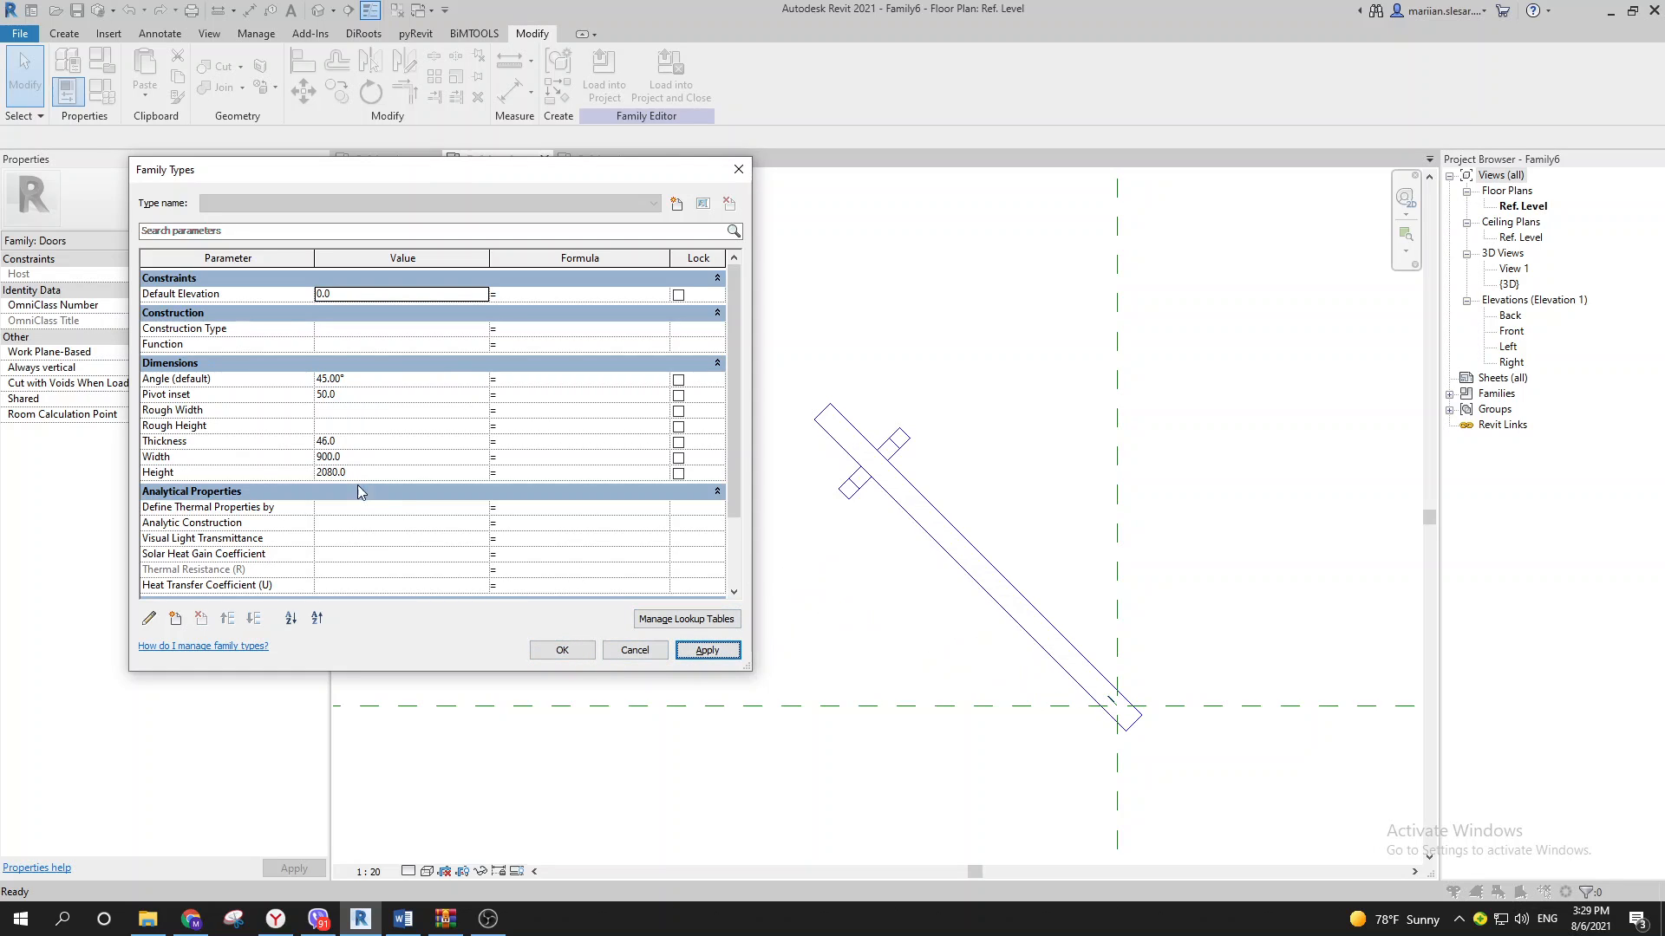
Step: Flex the Pivot inset parameter through 100 and 300, and finish with it set to 150
left_click(359, 395)
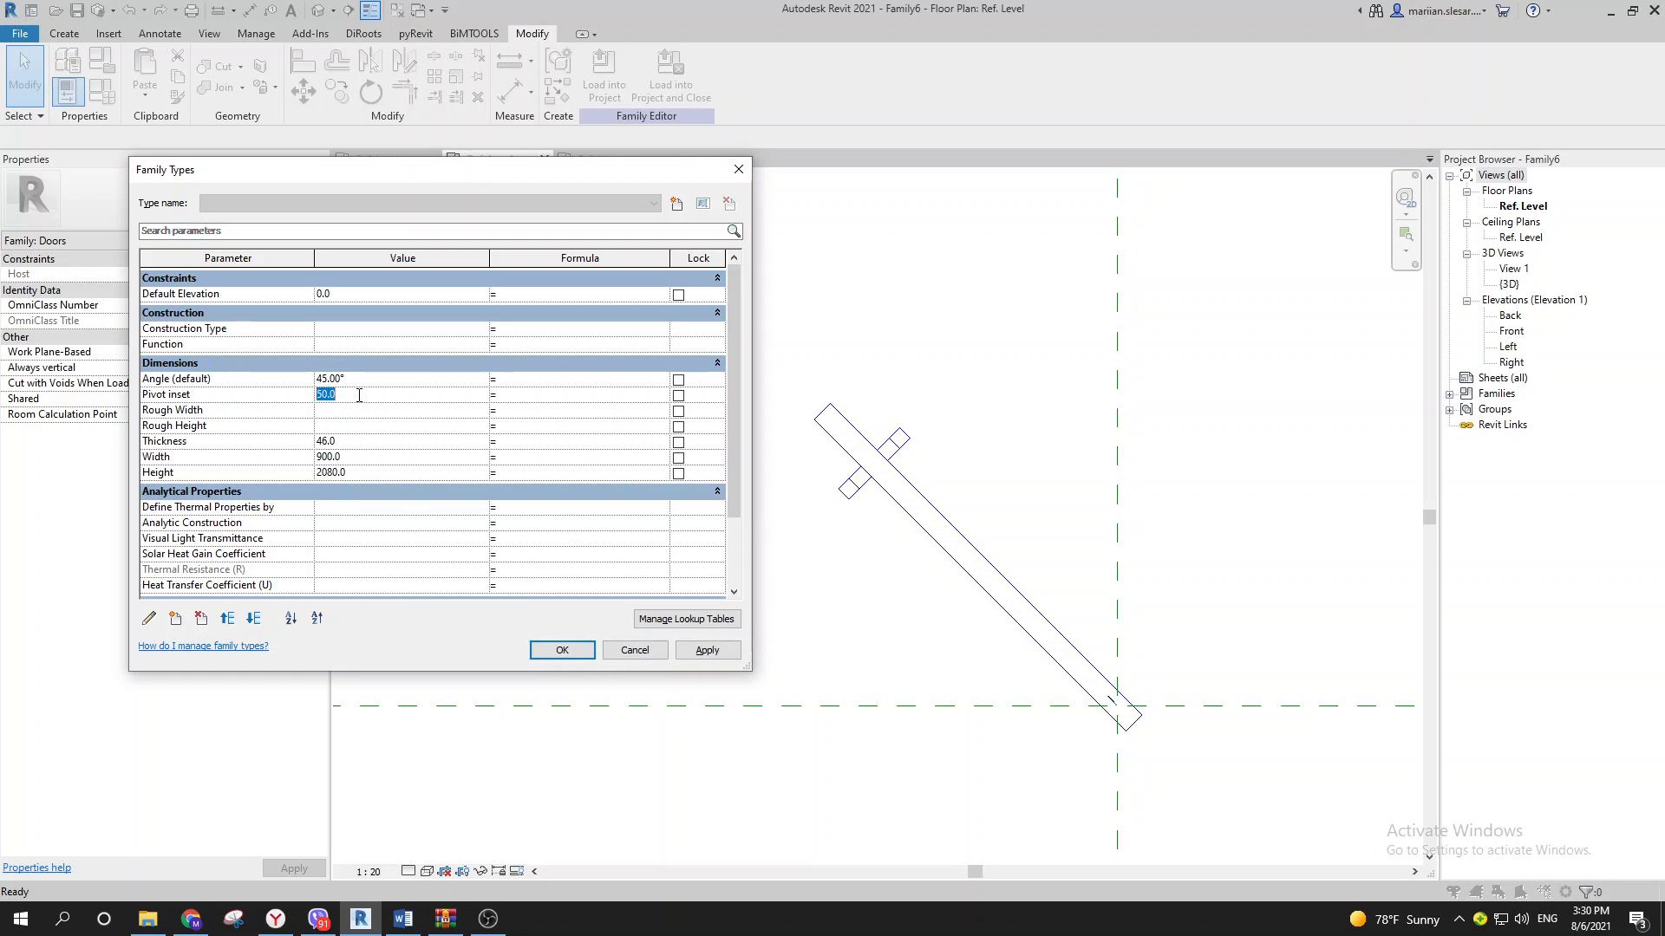
type("100")
left_click(706, 650)
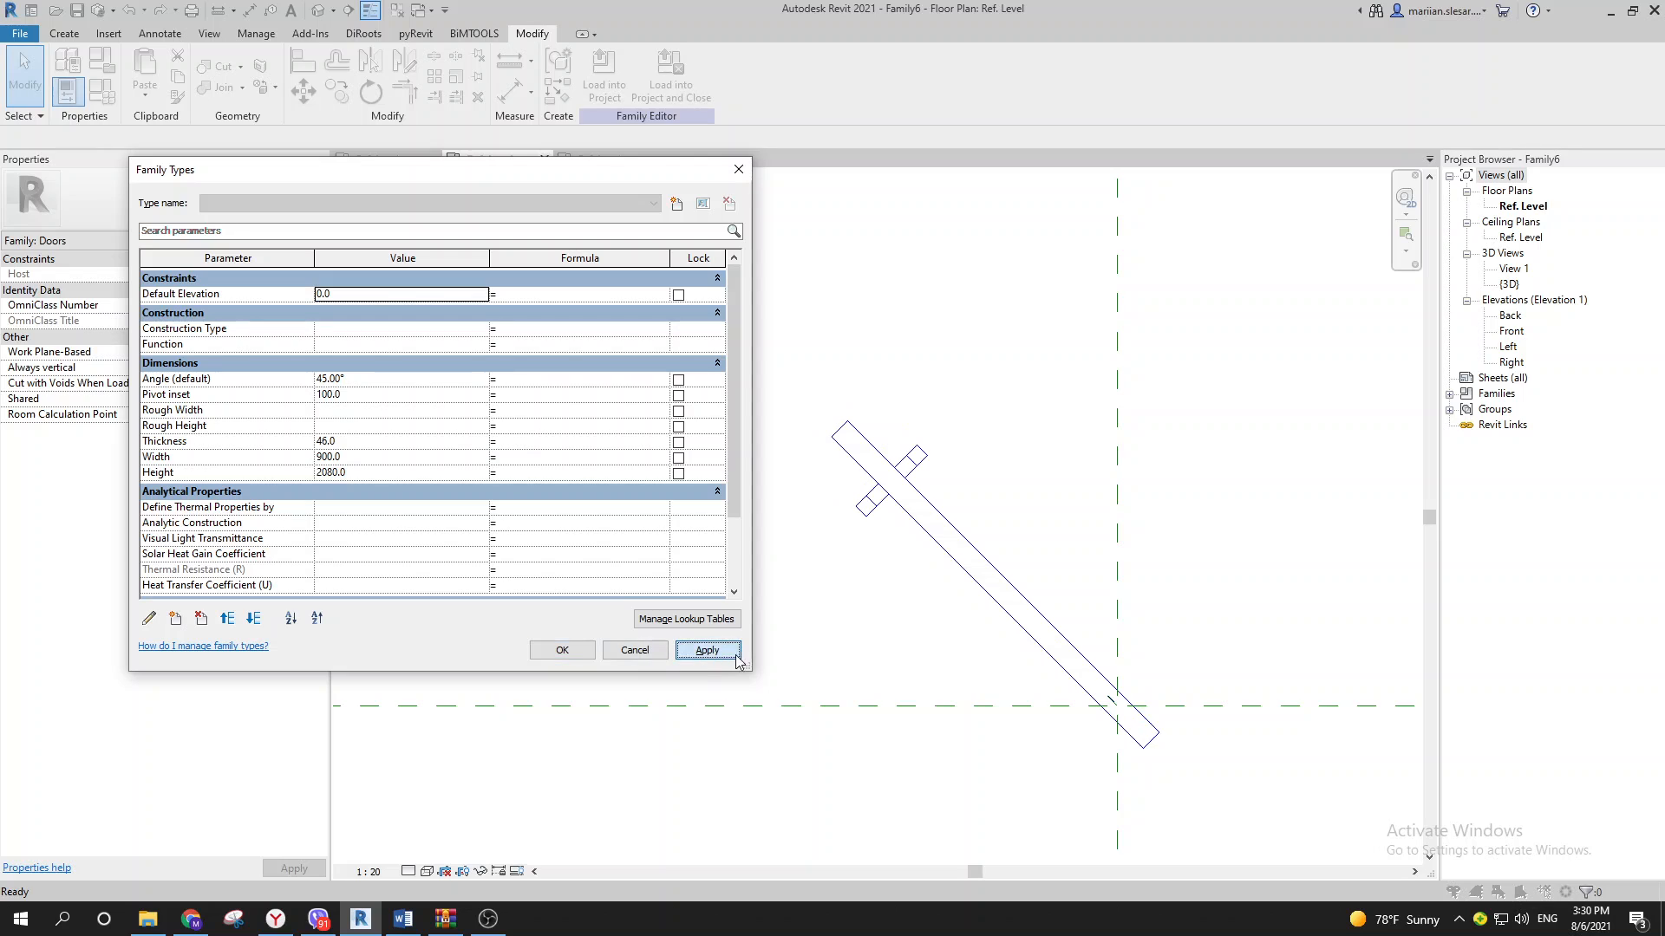
left_click(384, 395)
type("300")
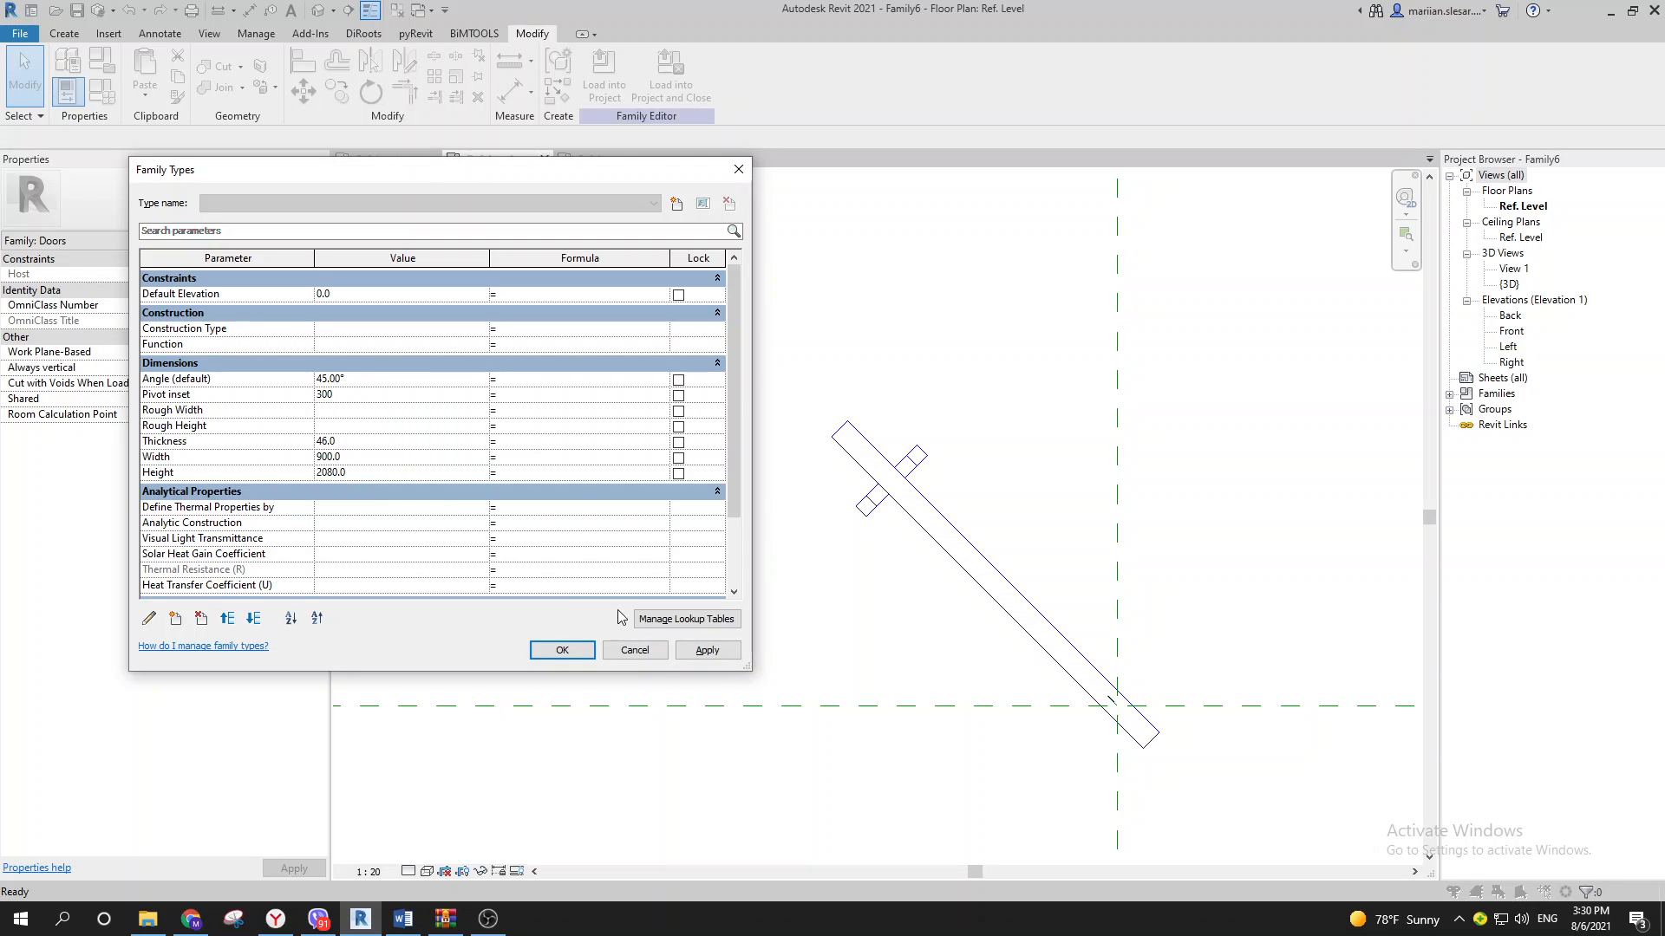
left_click(704, 652)
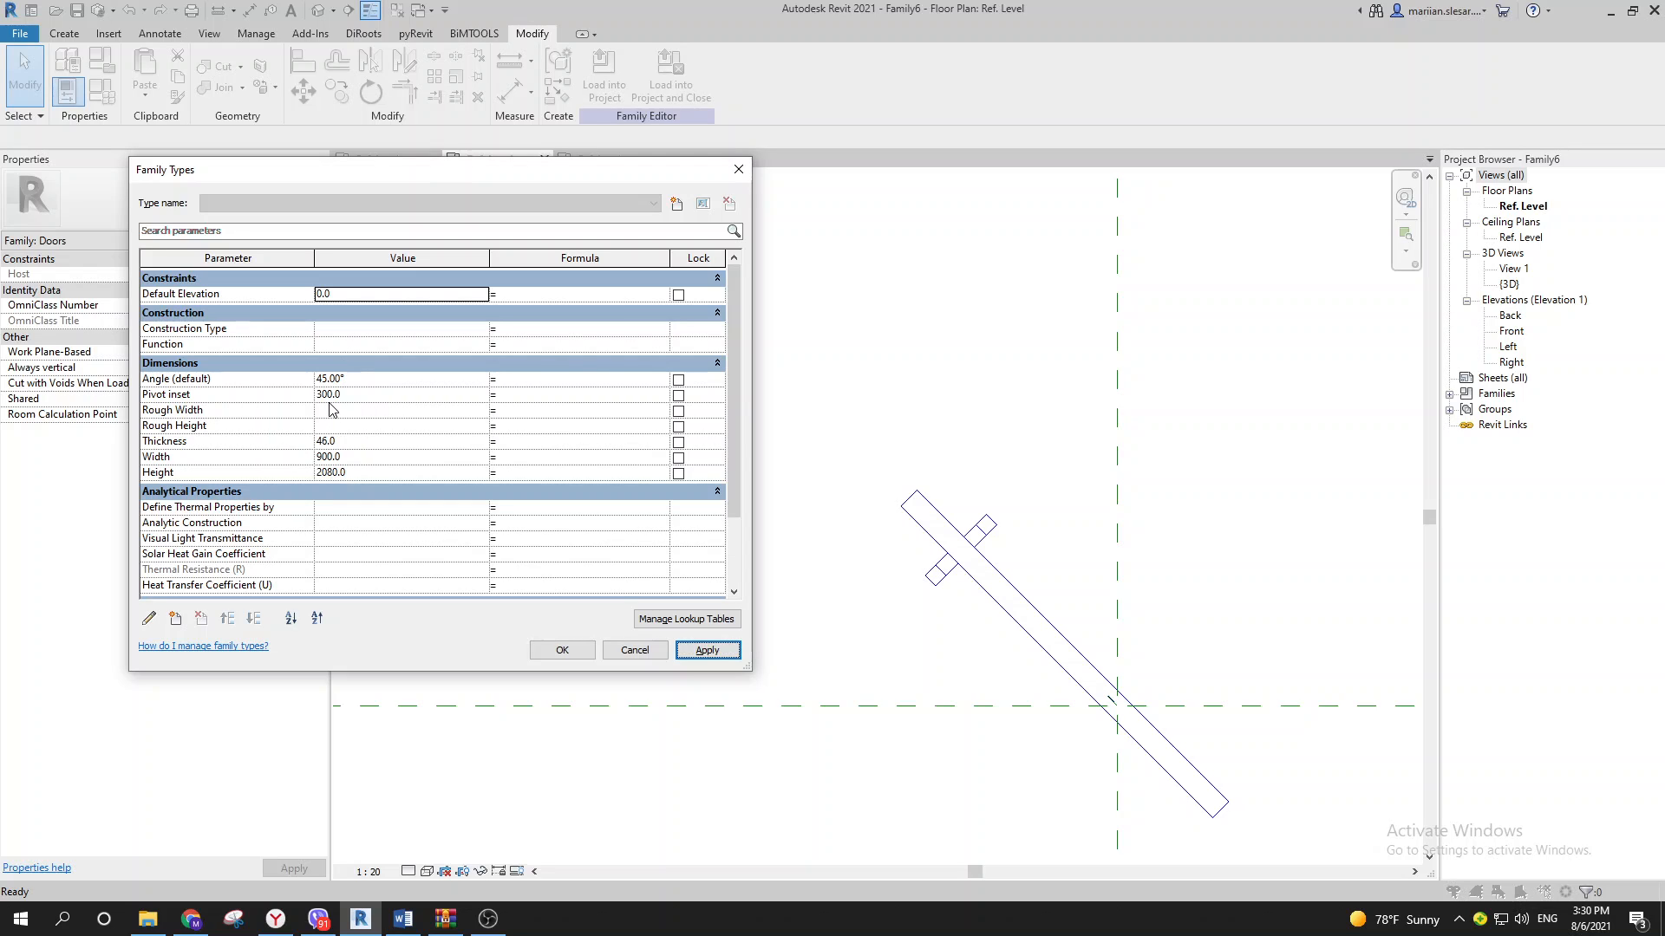
left_click(377, 398)
type("1540")
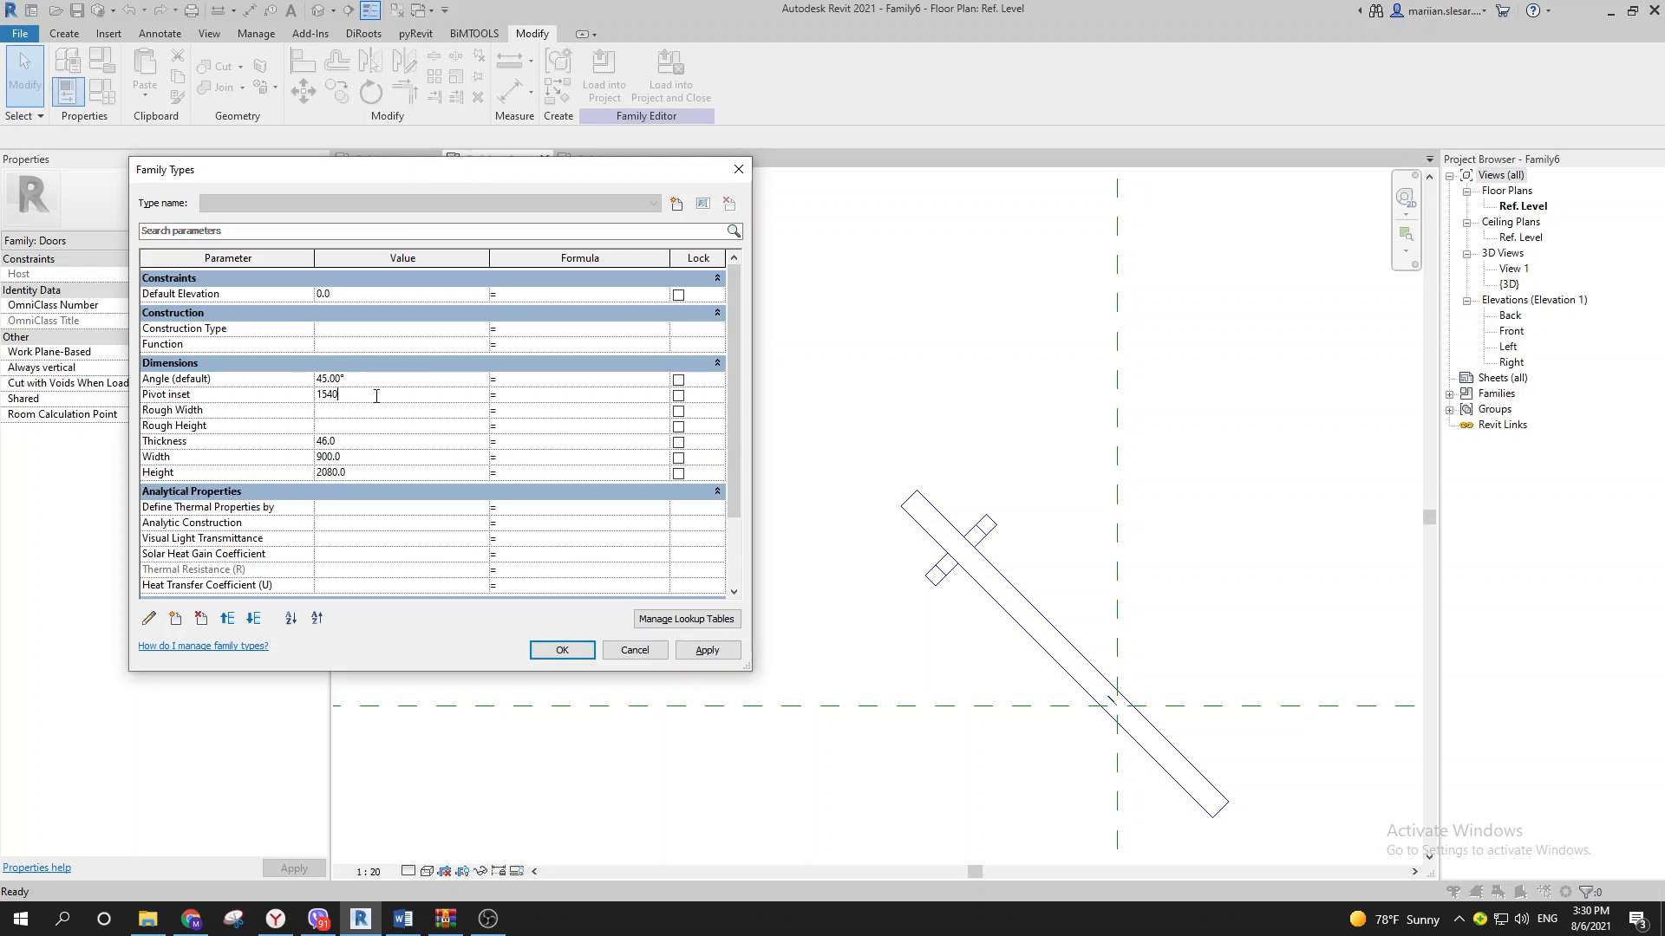
left_click(573, 654)
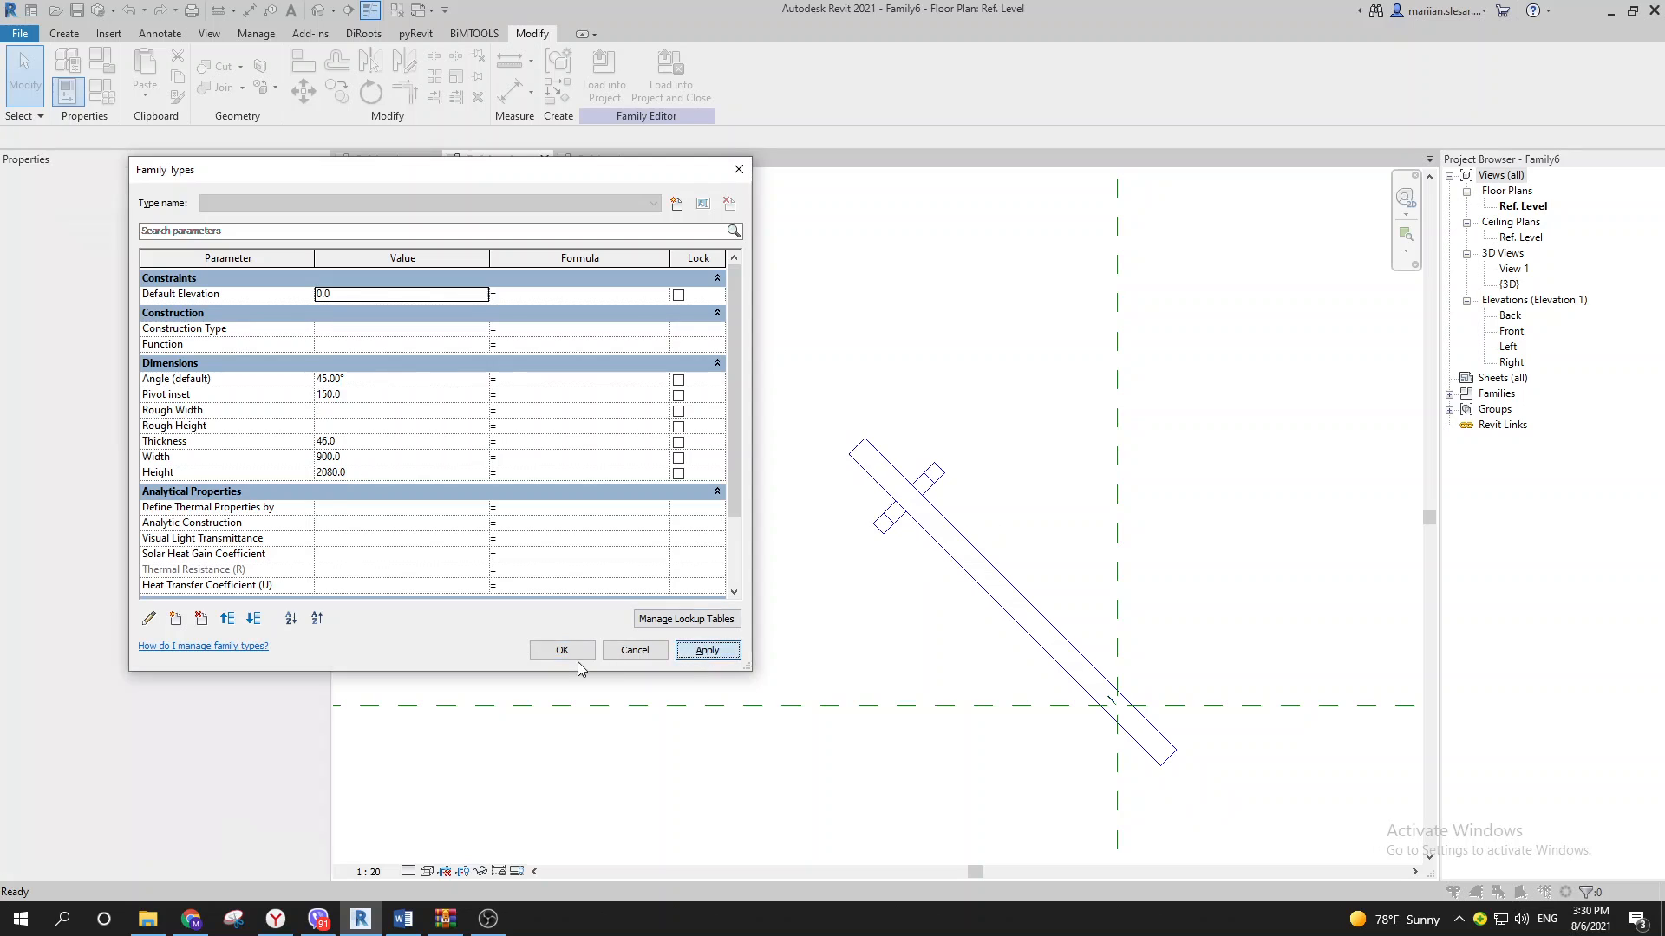
Step: Examine the angled panel's pivot position relative to the intersection of the reference planes in plan
middle_click_drag(918, 624, 799, 572)
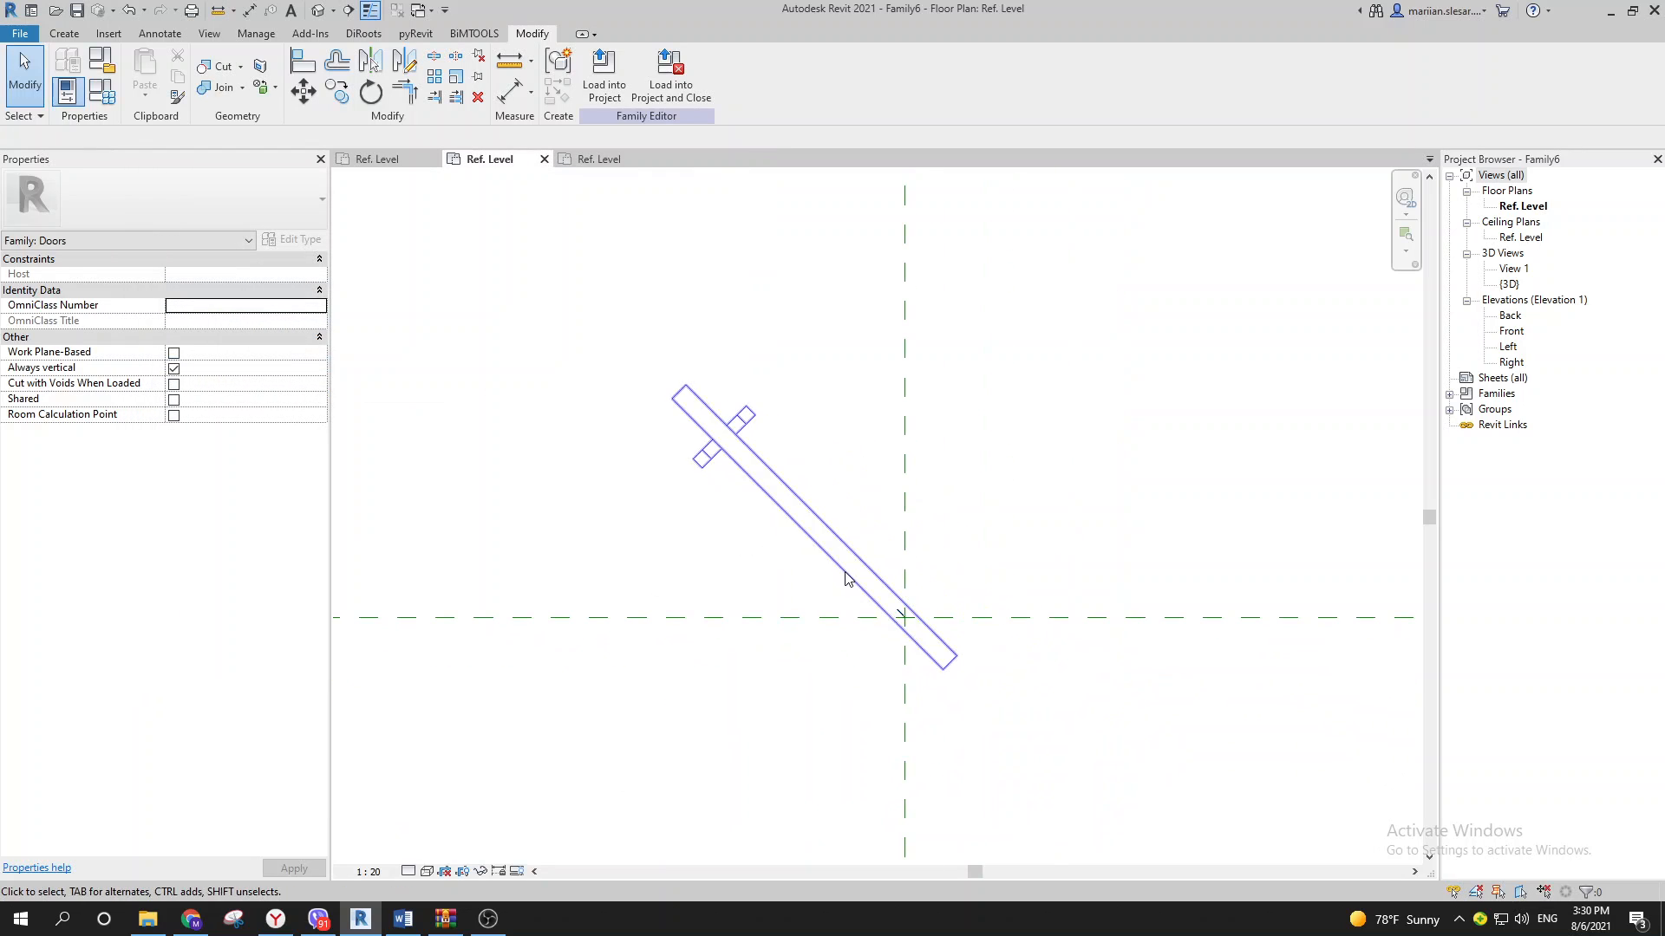
scroll(799, 572, "up", 2)
scroll(713, 469, "up", 2)
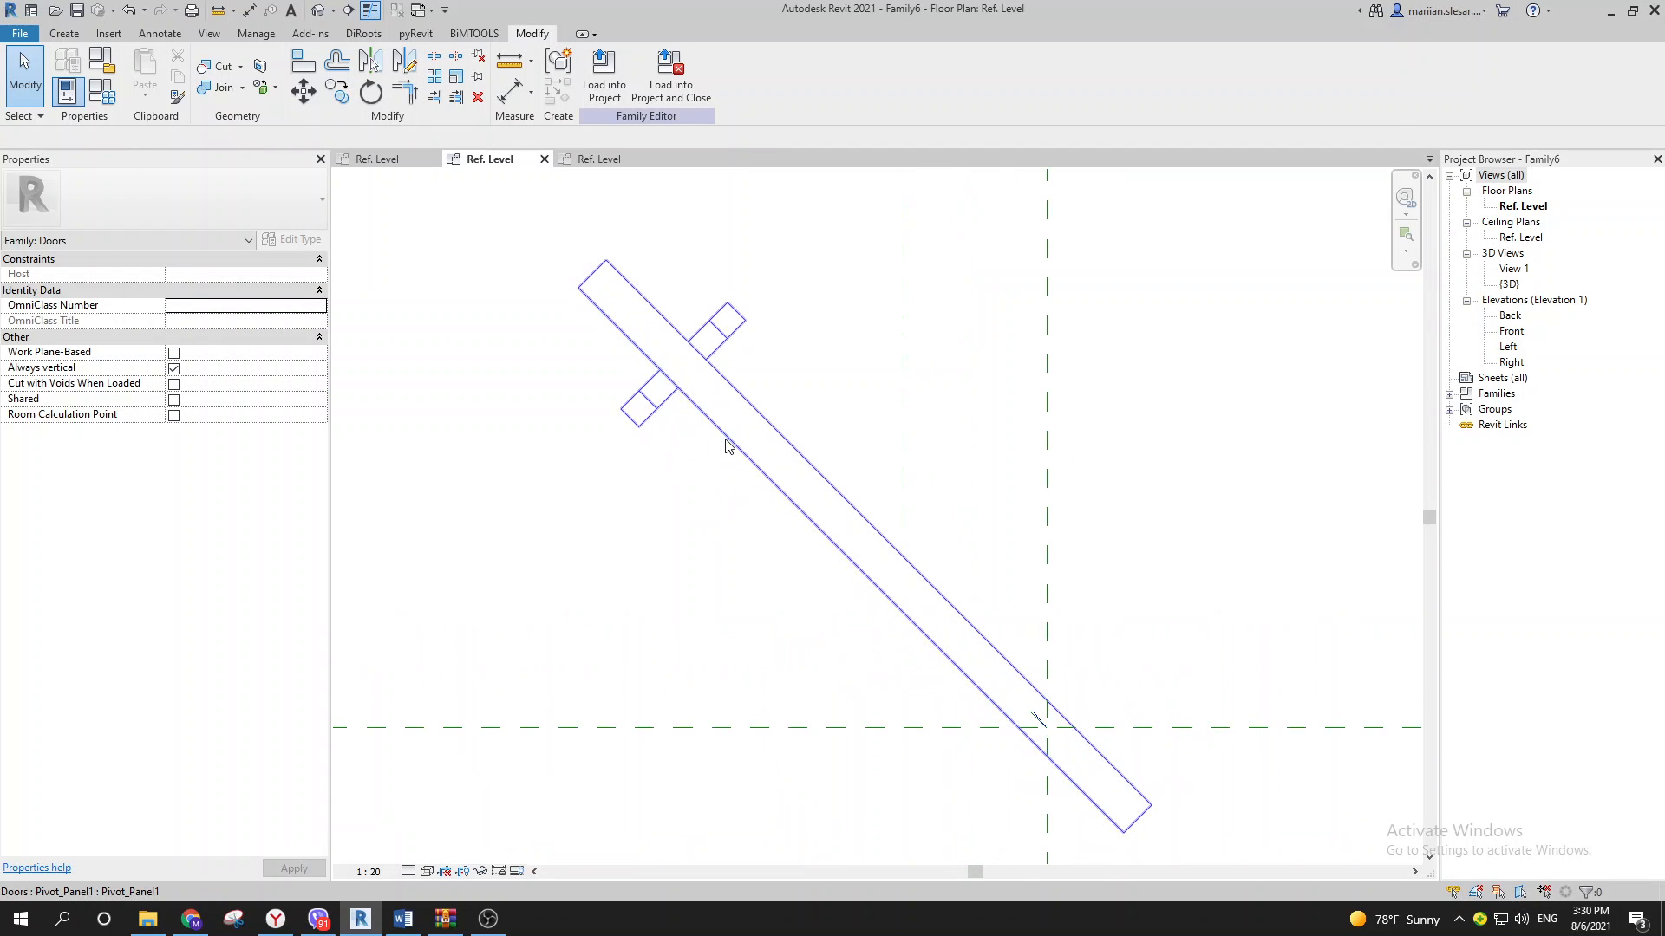
scroll(735, 472, "down", 3)
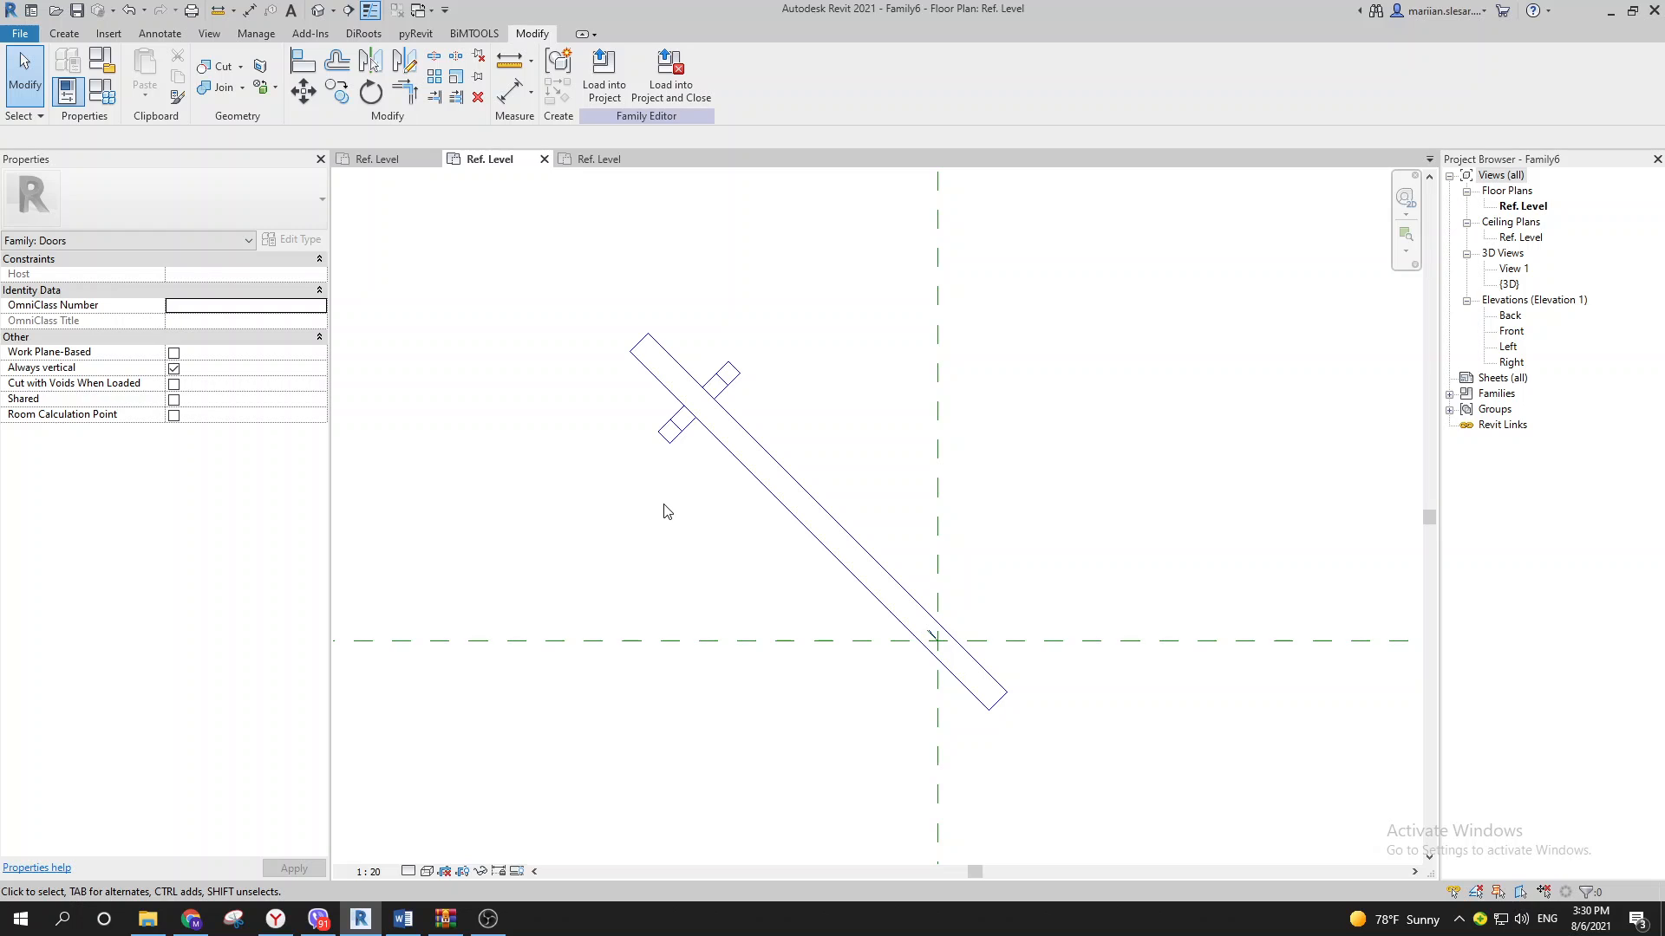
scroll(655, 386, "down", 3)
mouse_move(563, 290)
left_mouse_down()
mouse_move(780, 476)
mouse_move(546, 351)
left_mouse_up()
middle_click_drag(560, 338, 613, 410)
middle_click_drag(720, 534, 671, 548)
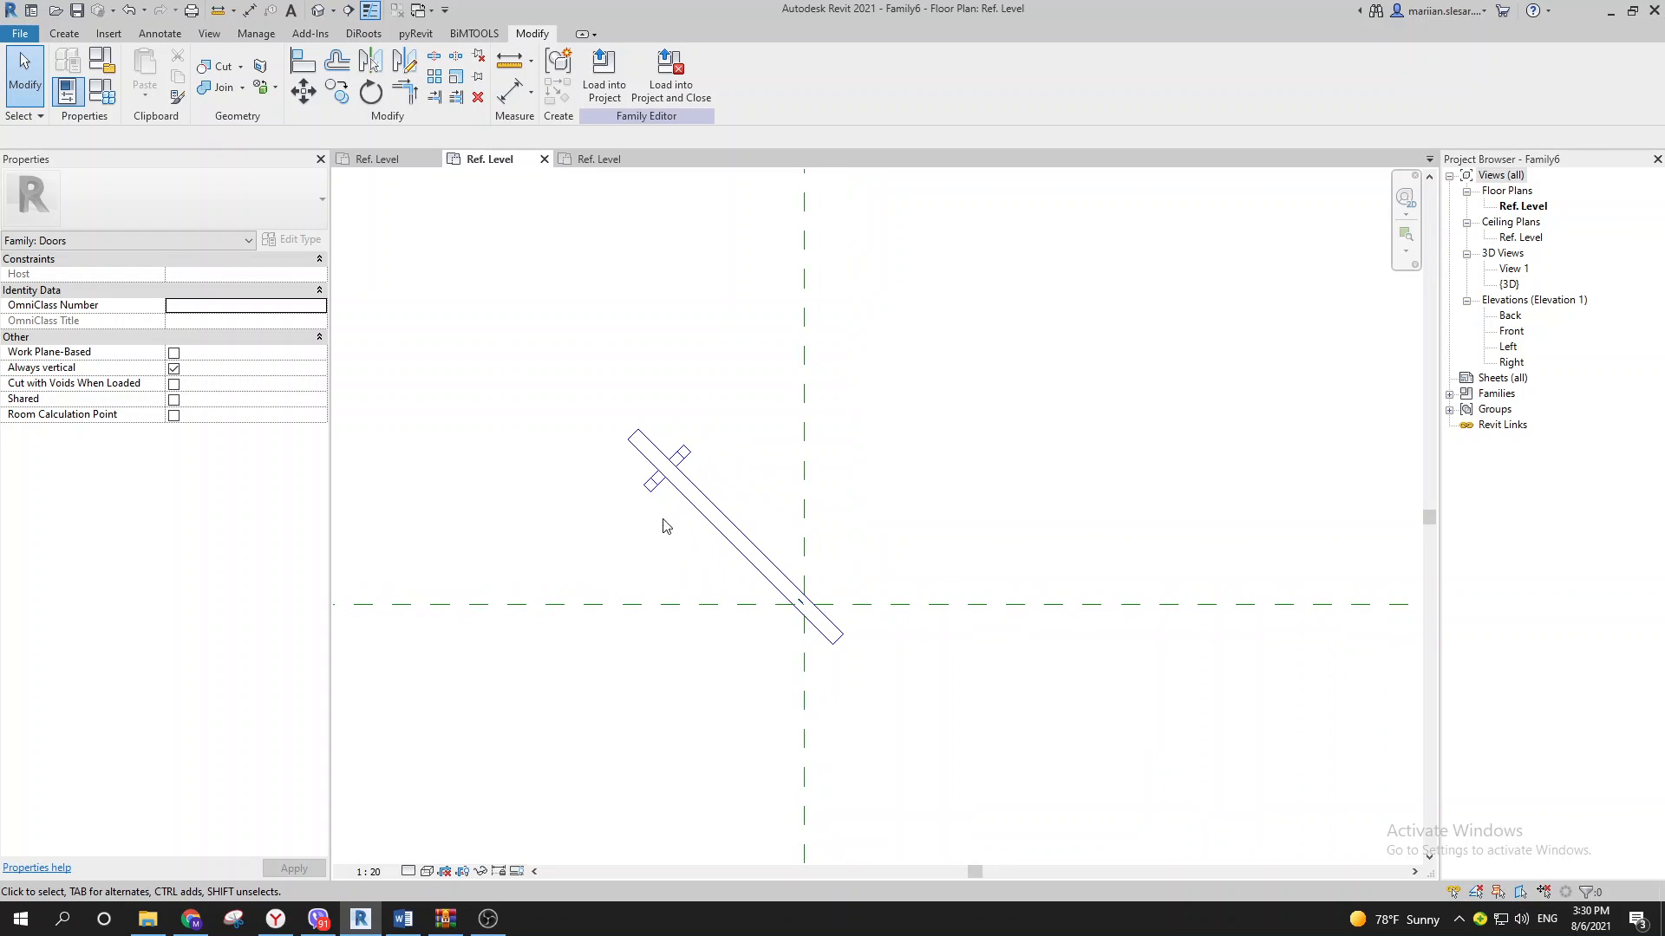
Step: Open the placed Pivot_Panel1 for editing, inspect its front elevation and floor plan, and return to the host family's plan
left_click(664, 525)
left_click(613, 547)
scroll(613, 546, "up", 1)
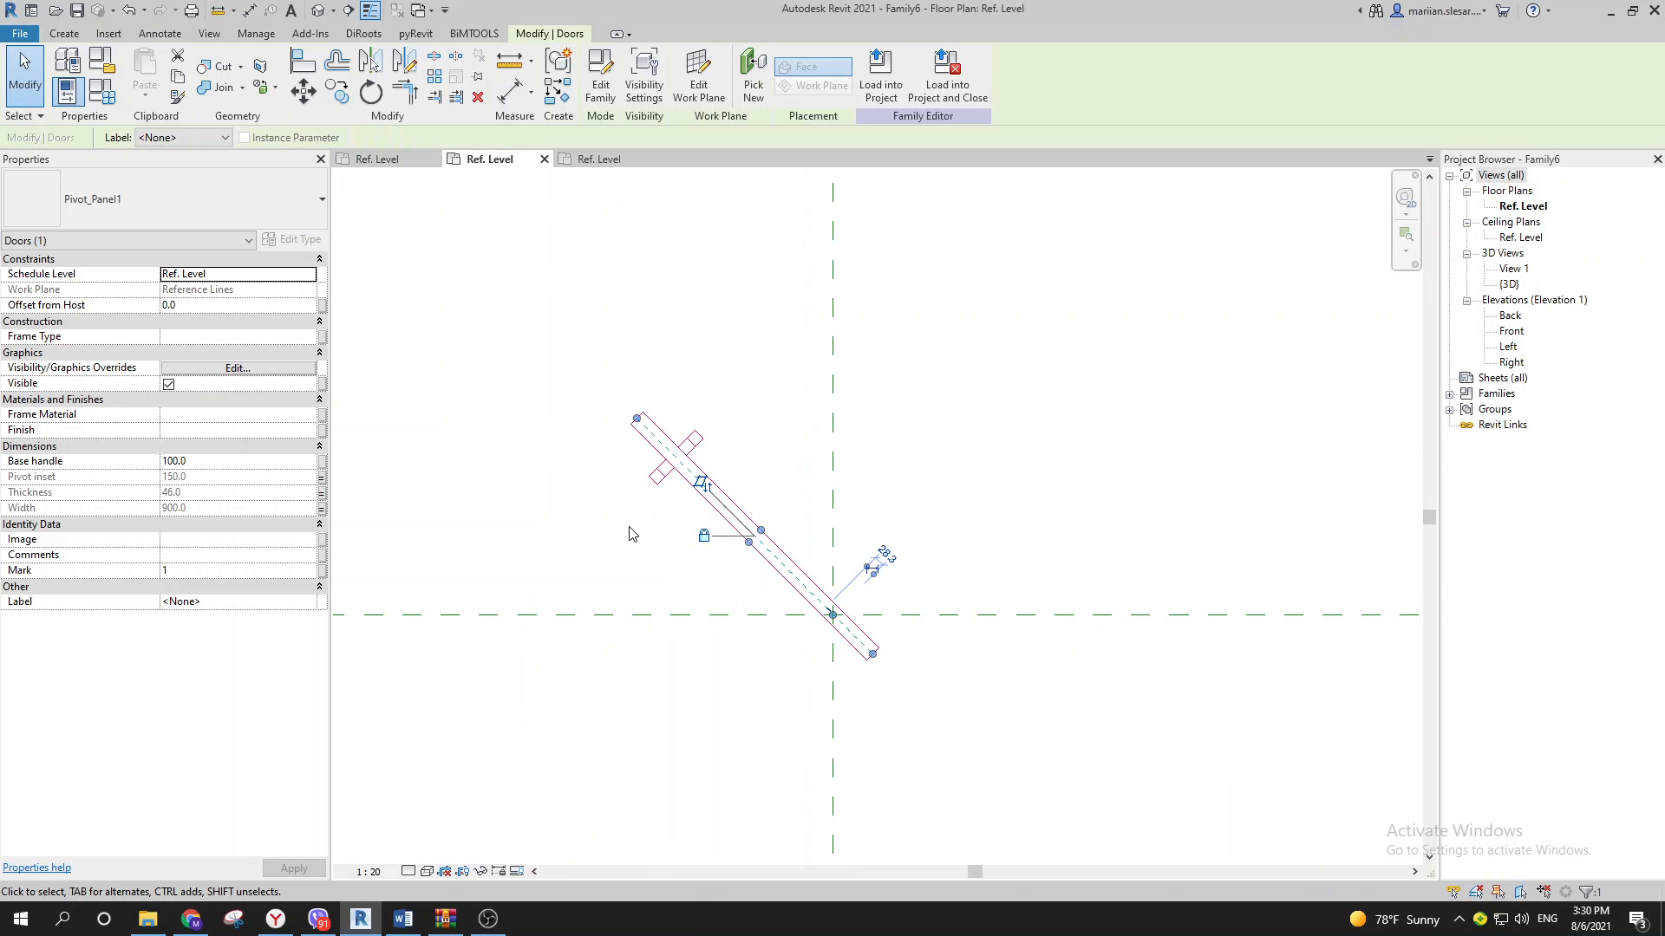
left_click(600, 77)
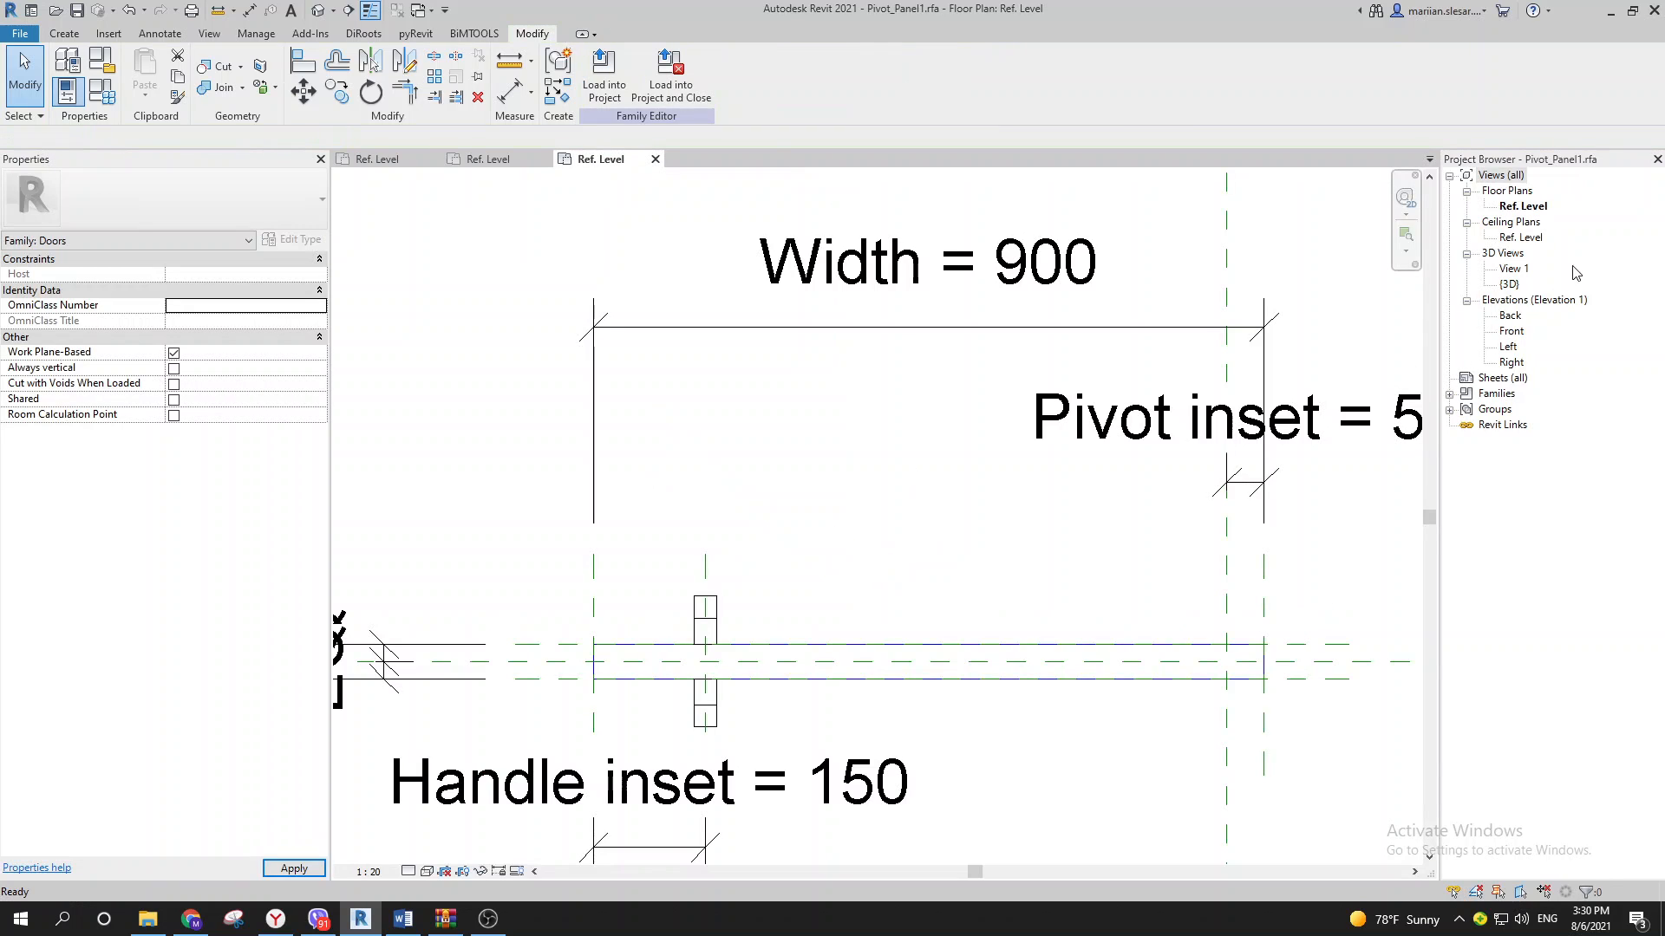
double_click(1513, 333)
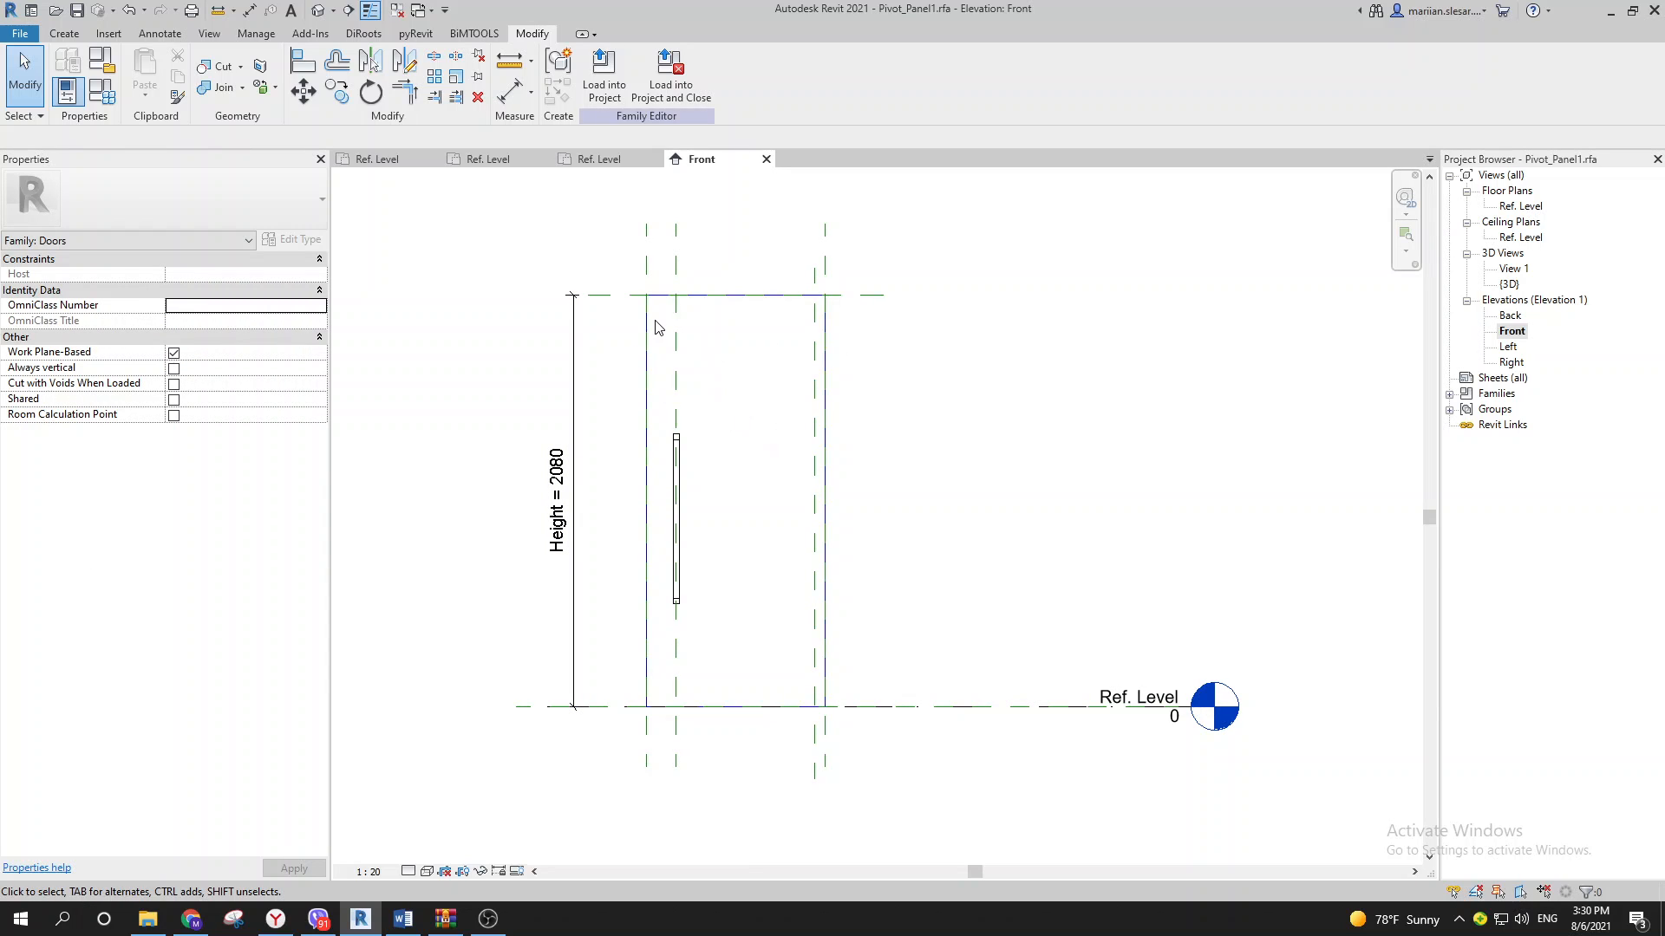
left_click(1522, 207)
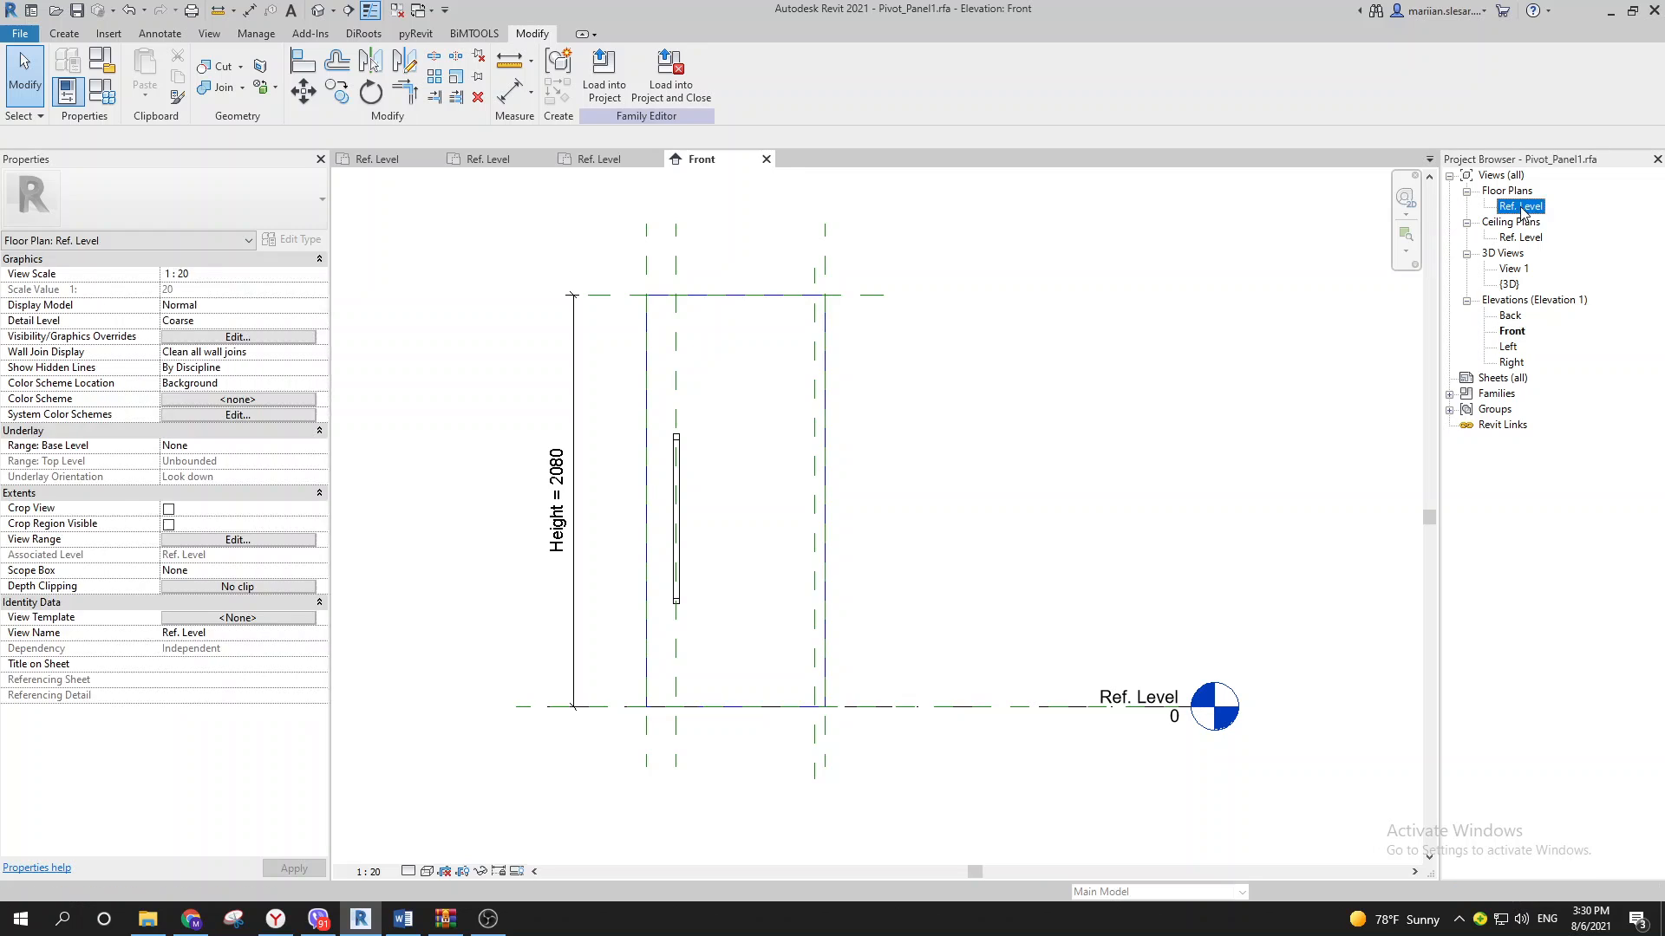
double_click(1522, 207)
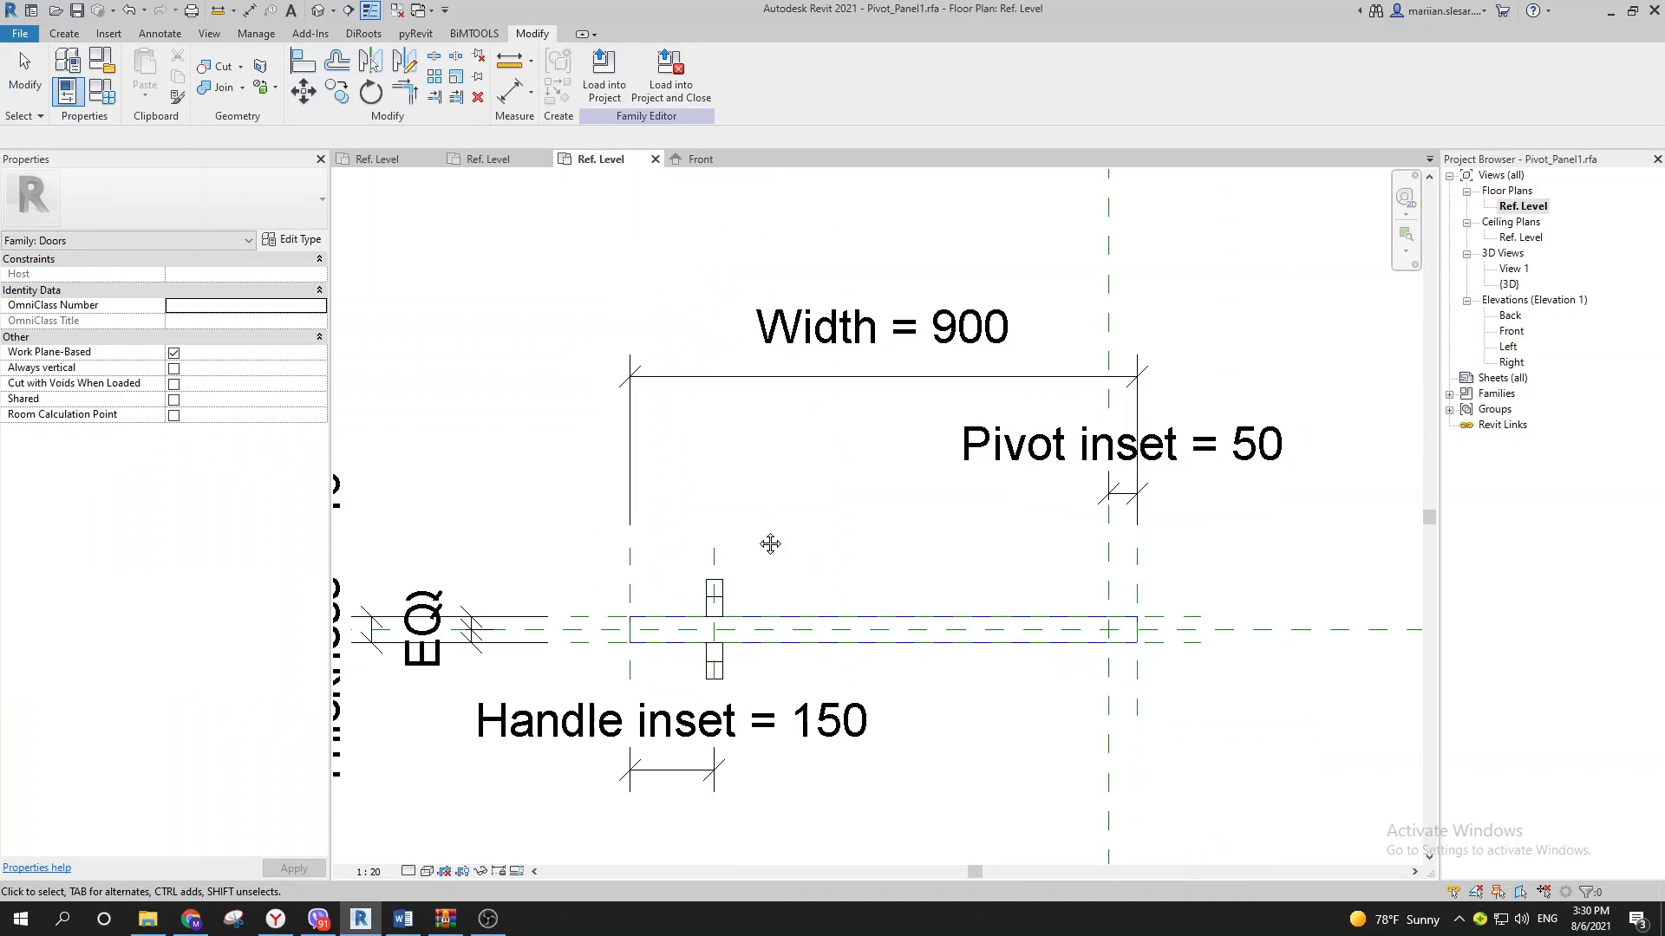
left_click(397, 10)
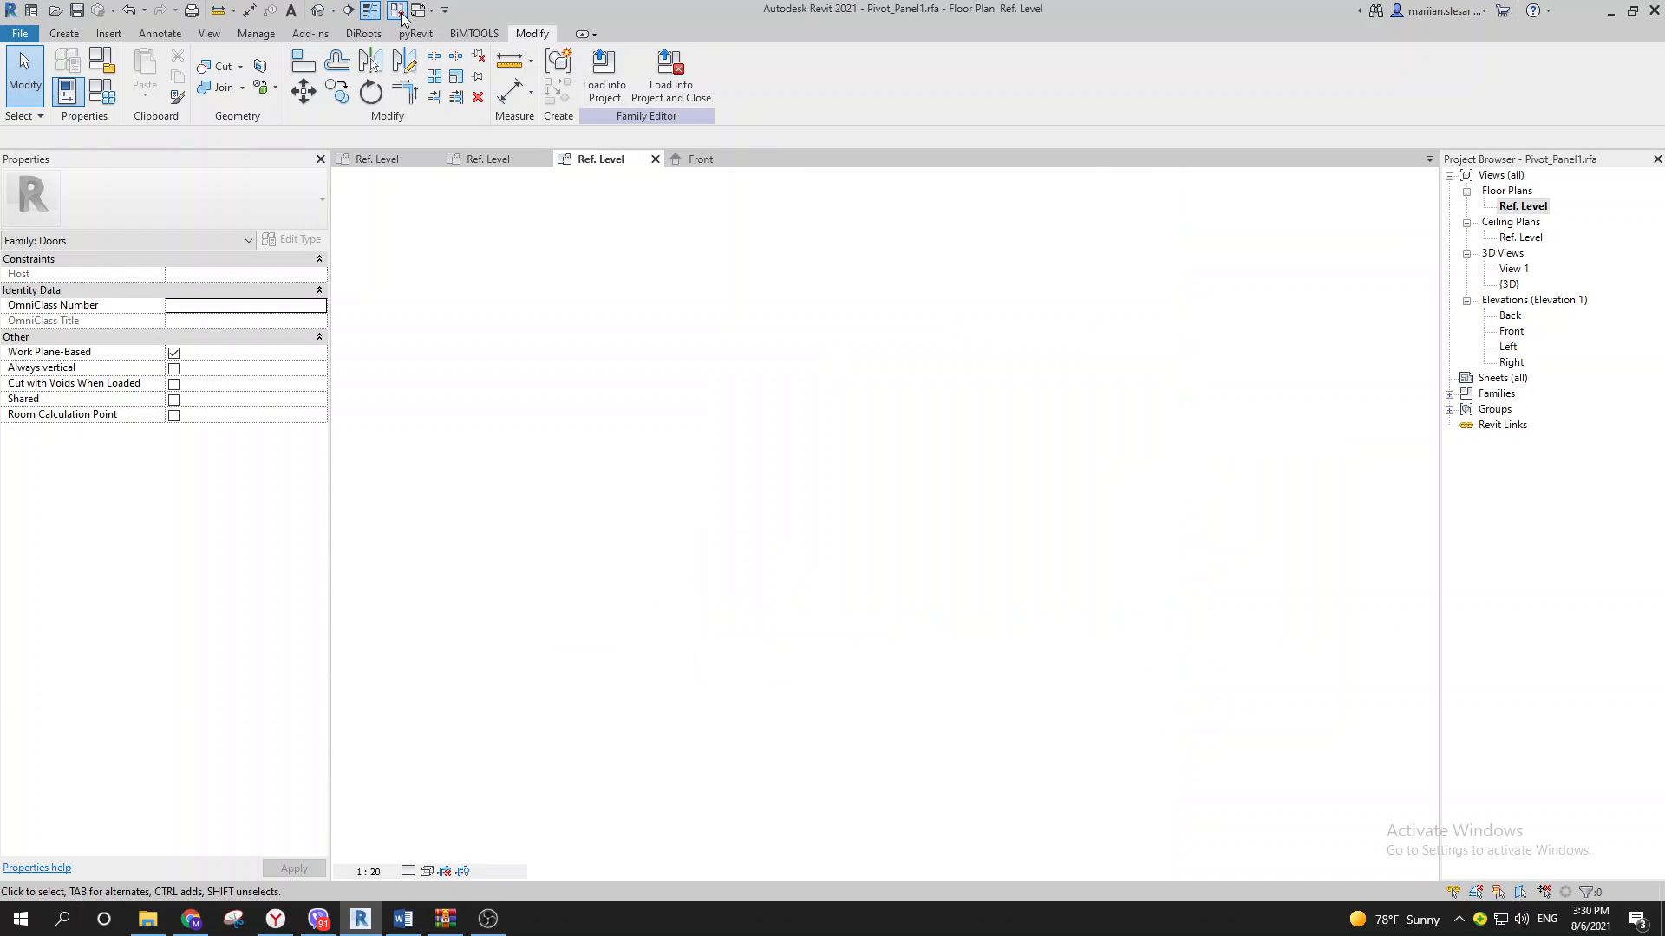
left_click(503, 161)
middle_click_drag(755, 520, 849, 534)
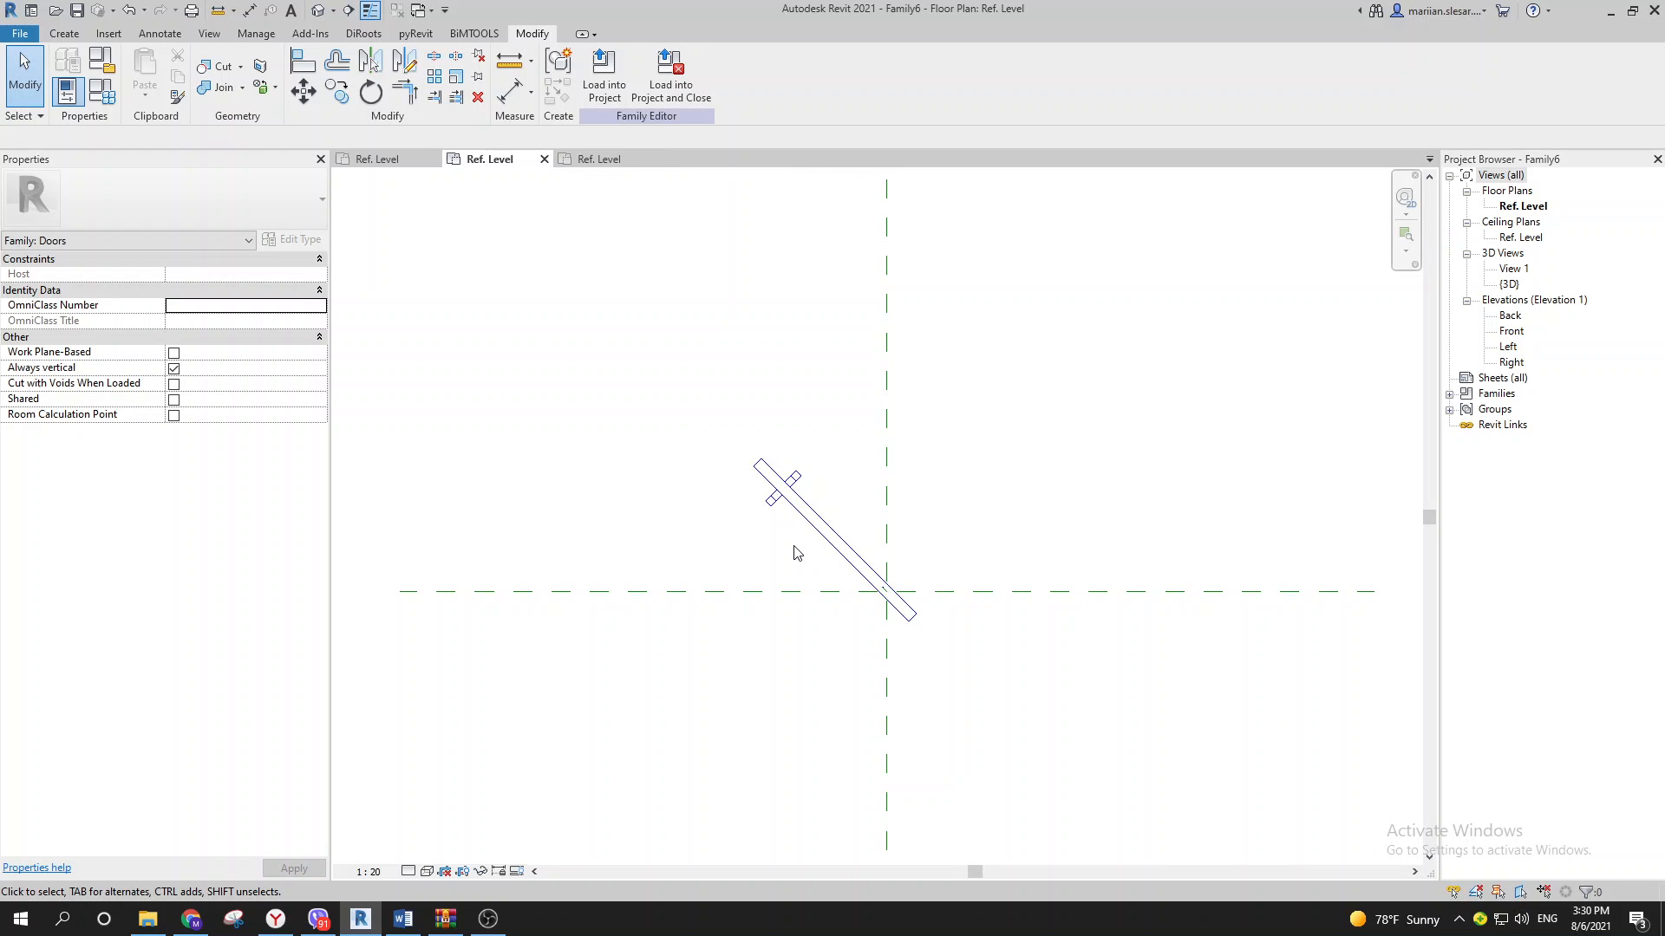
middle_click_drag(794, 555, 750, 563)
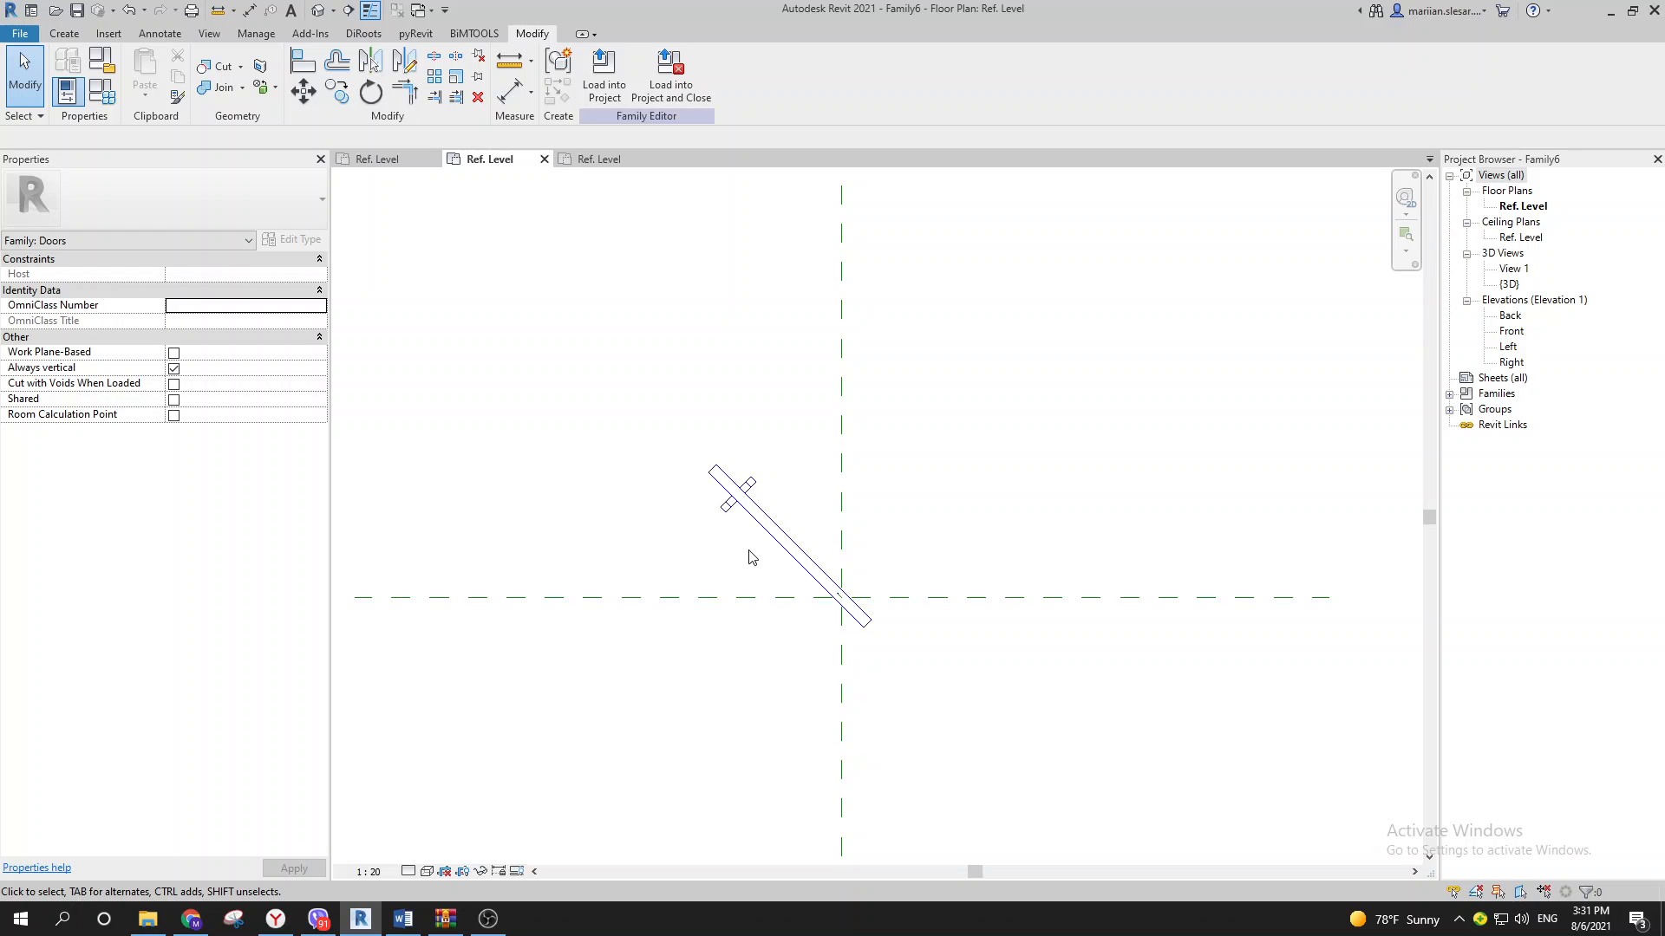
middle_click_drag(747, 556, 701, 560)
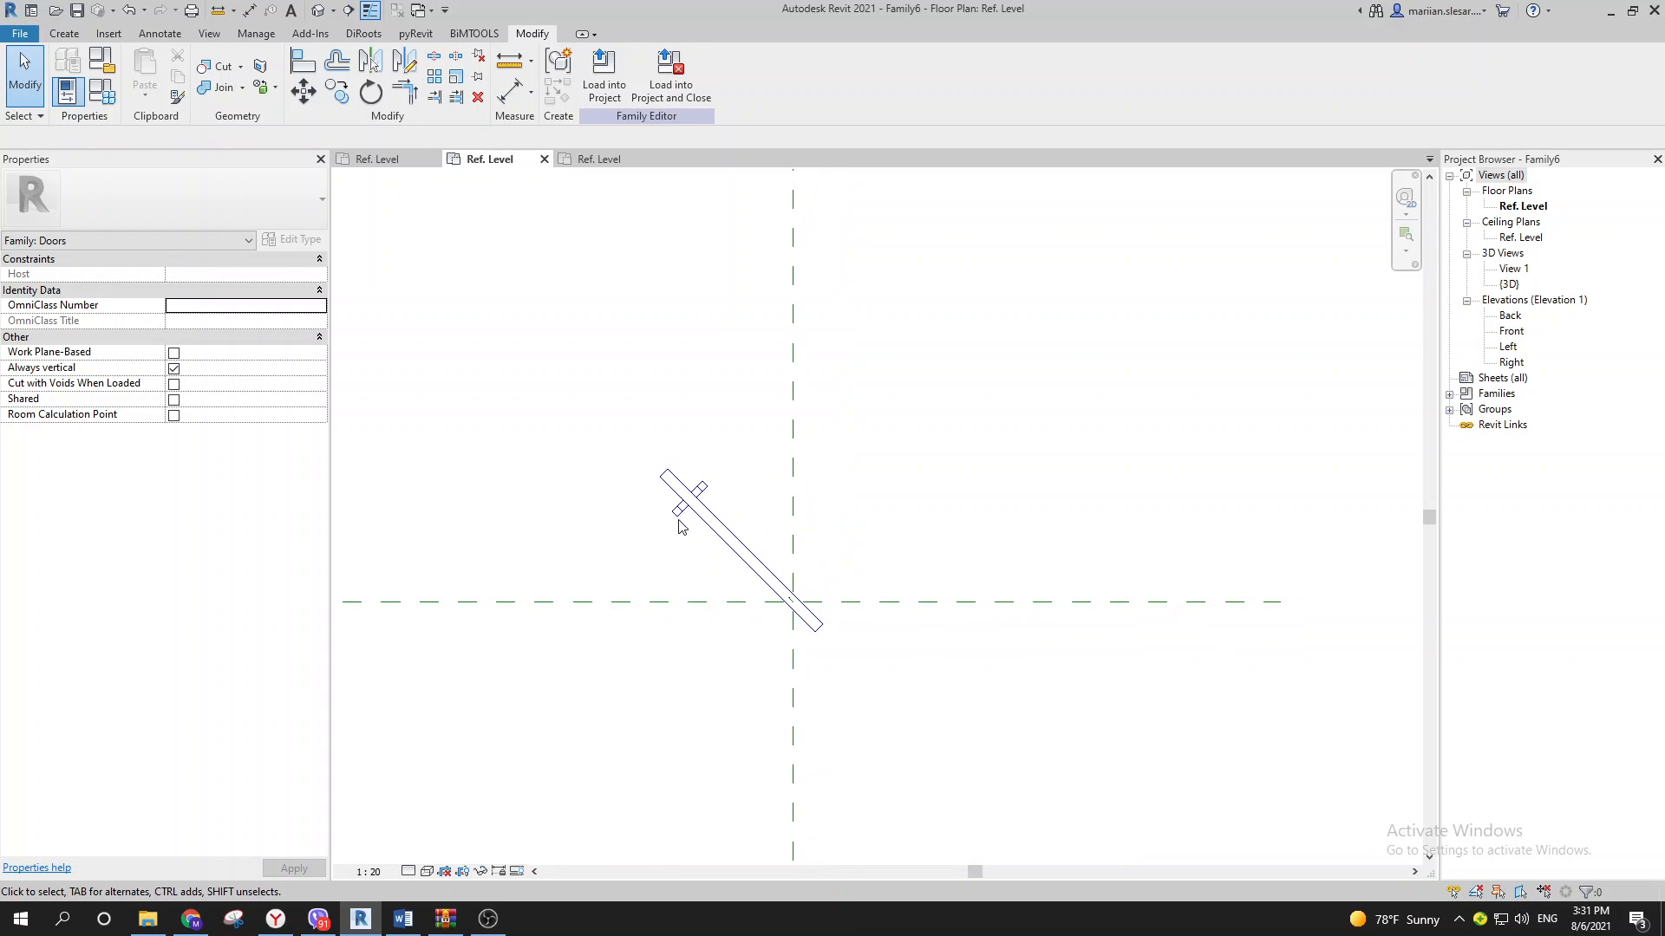
middle_click_drag(656, 464, 738, 481)
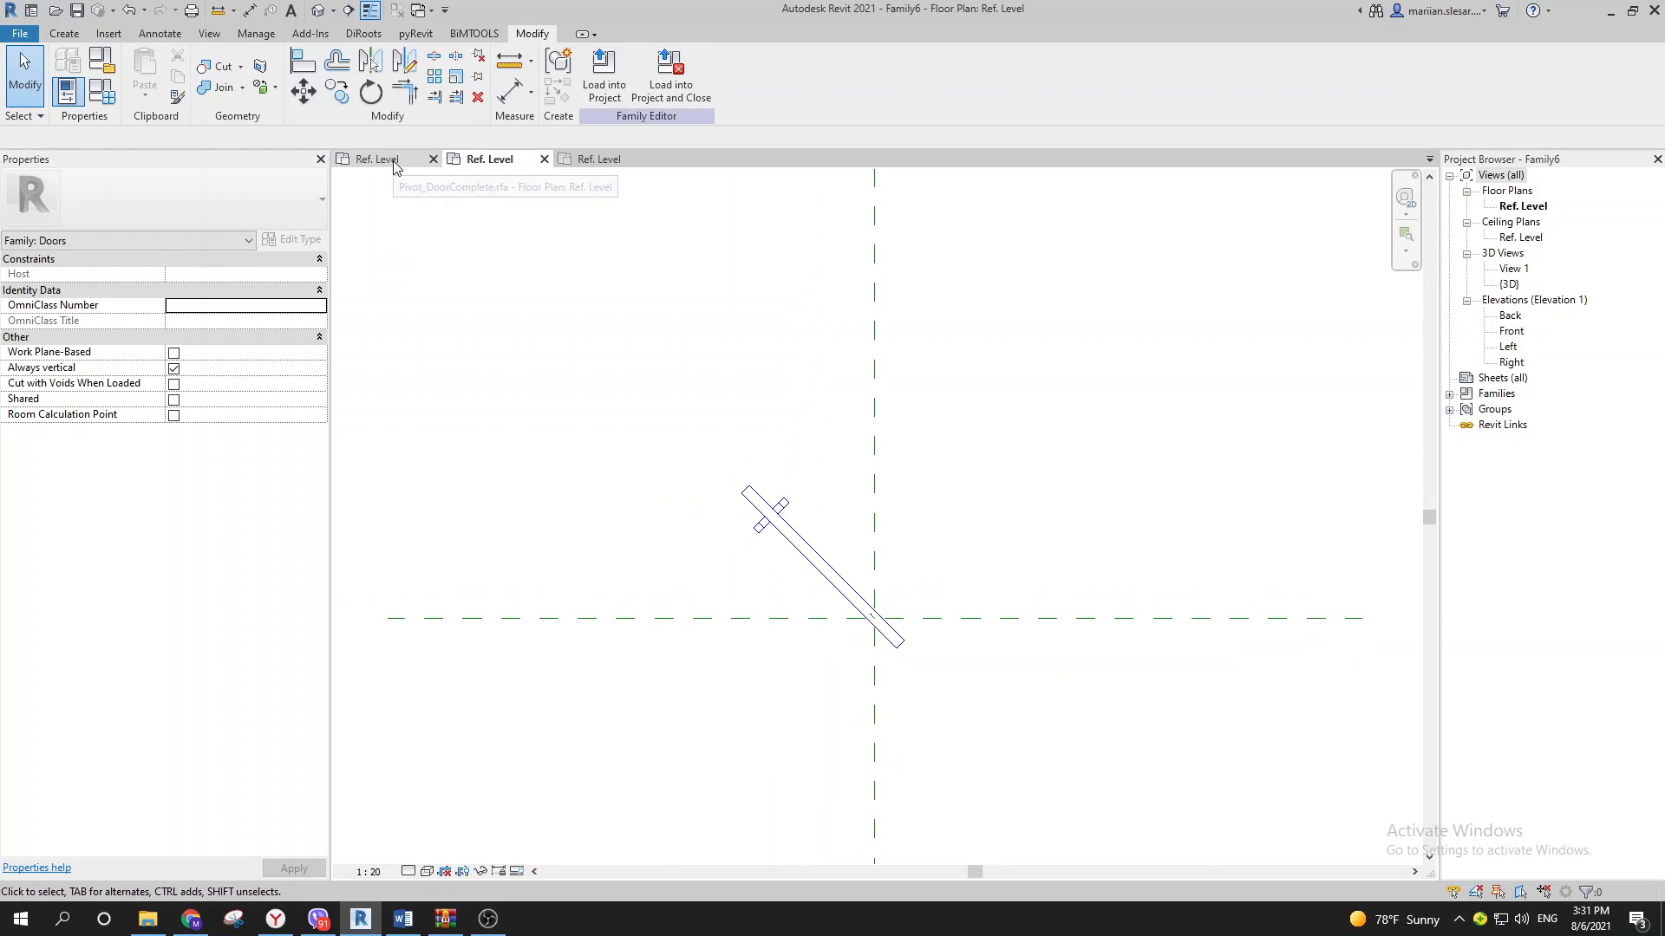
mouse_move(783, 538)
middle_mouse_down()
mouse_move(806, 576)
mouse_move(783, 550)
mouse_move(775, 561)
middle_mouse_up()
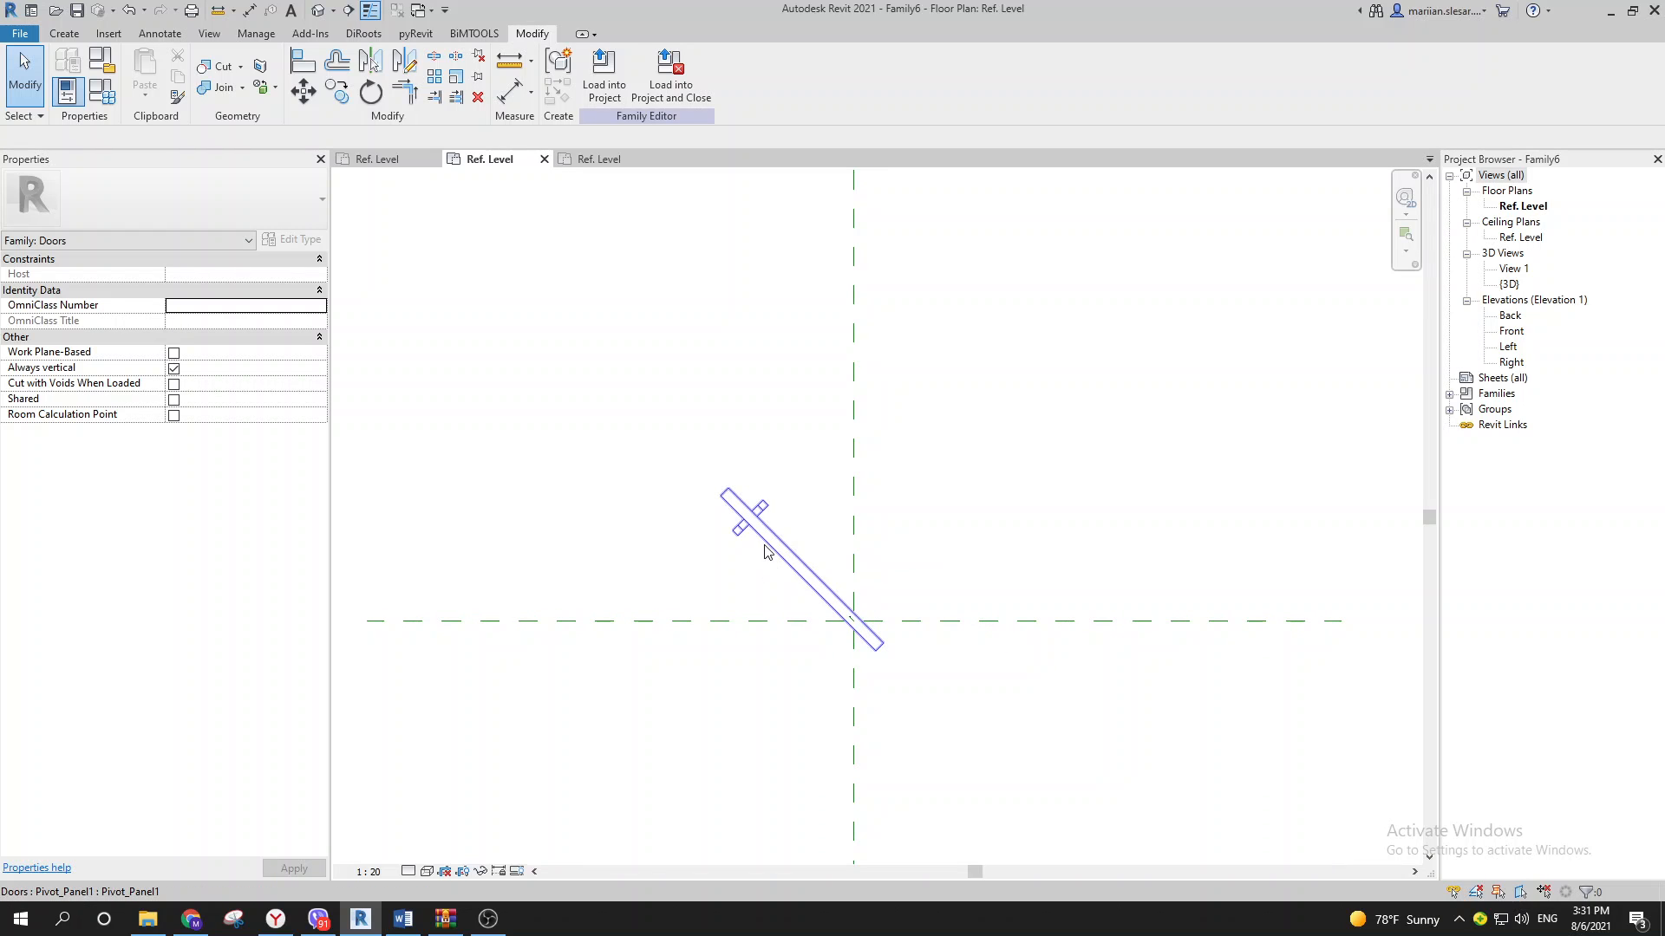
scroll(771, 559, "up", 2)
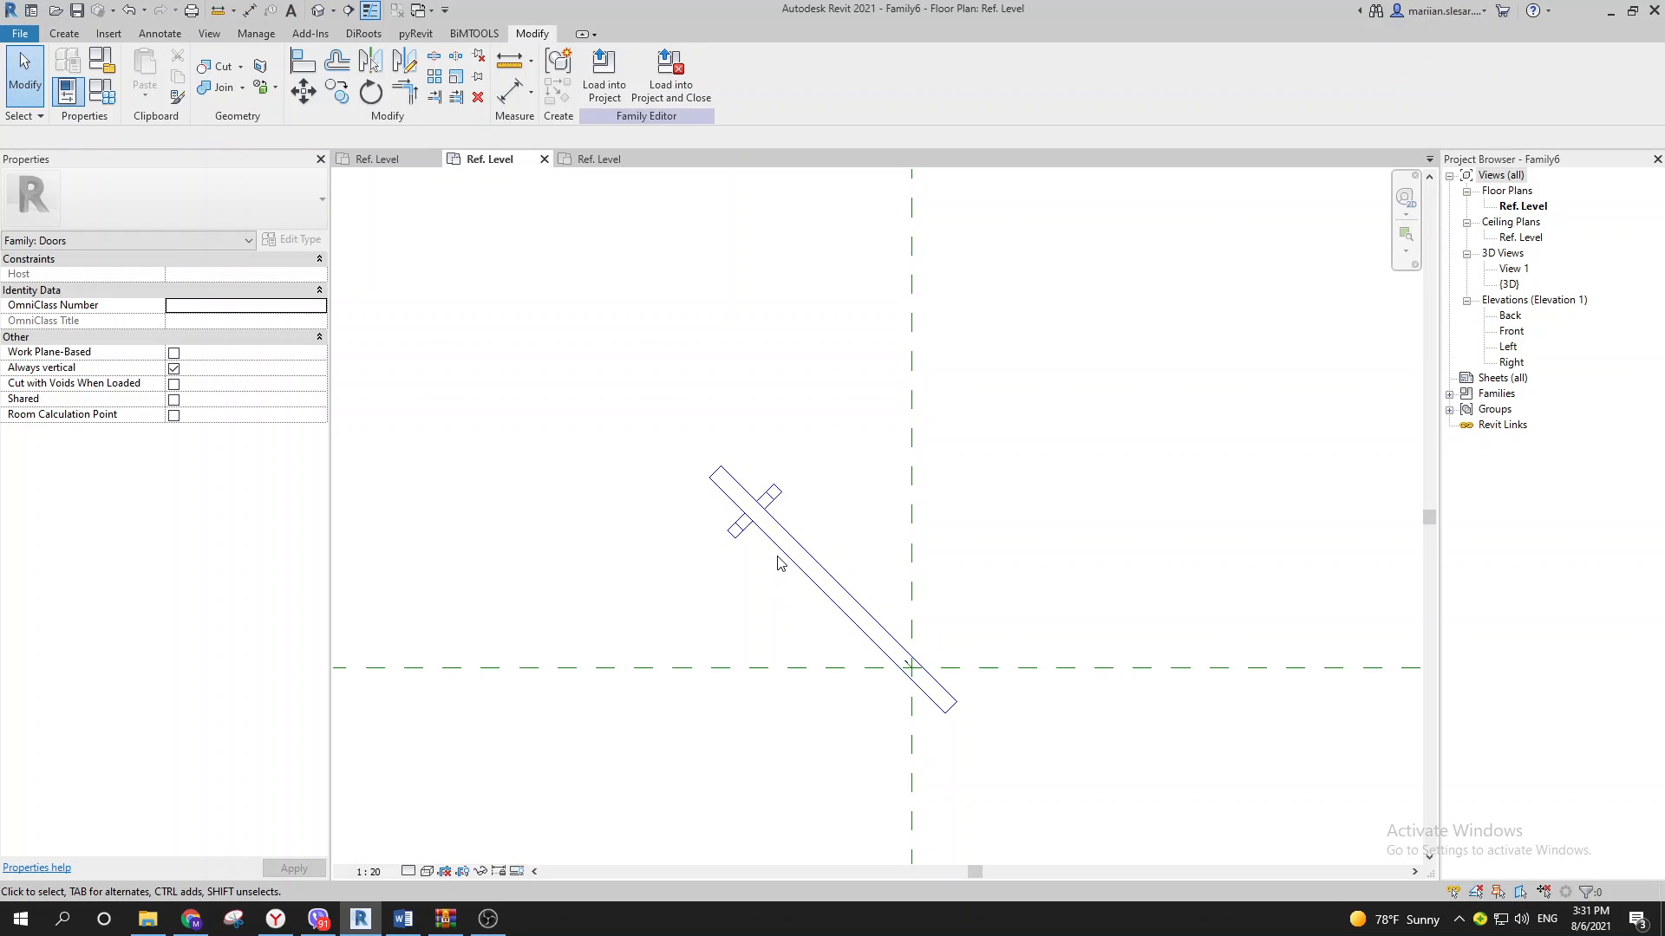
scroll(778, 568, "down", 2)
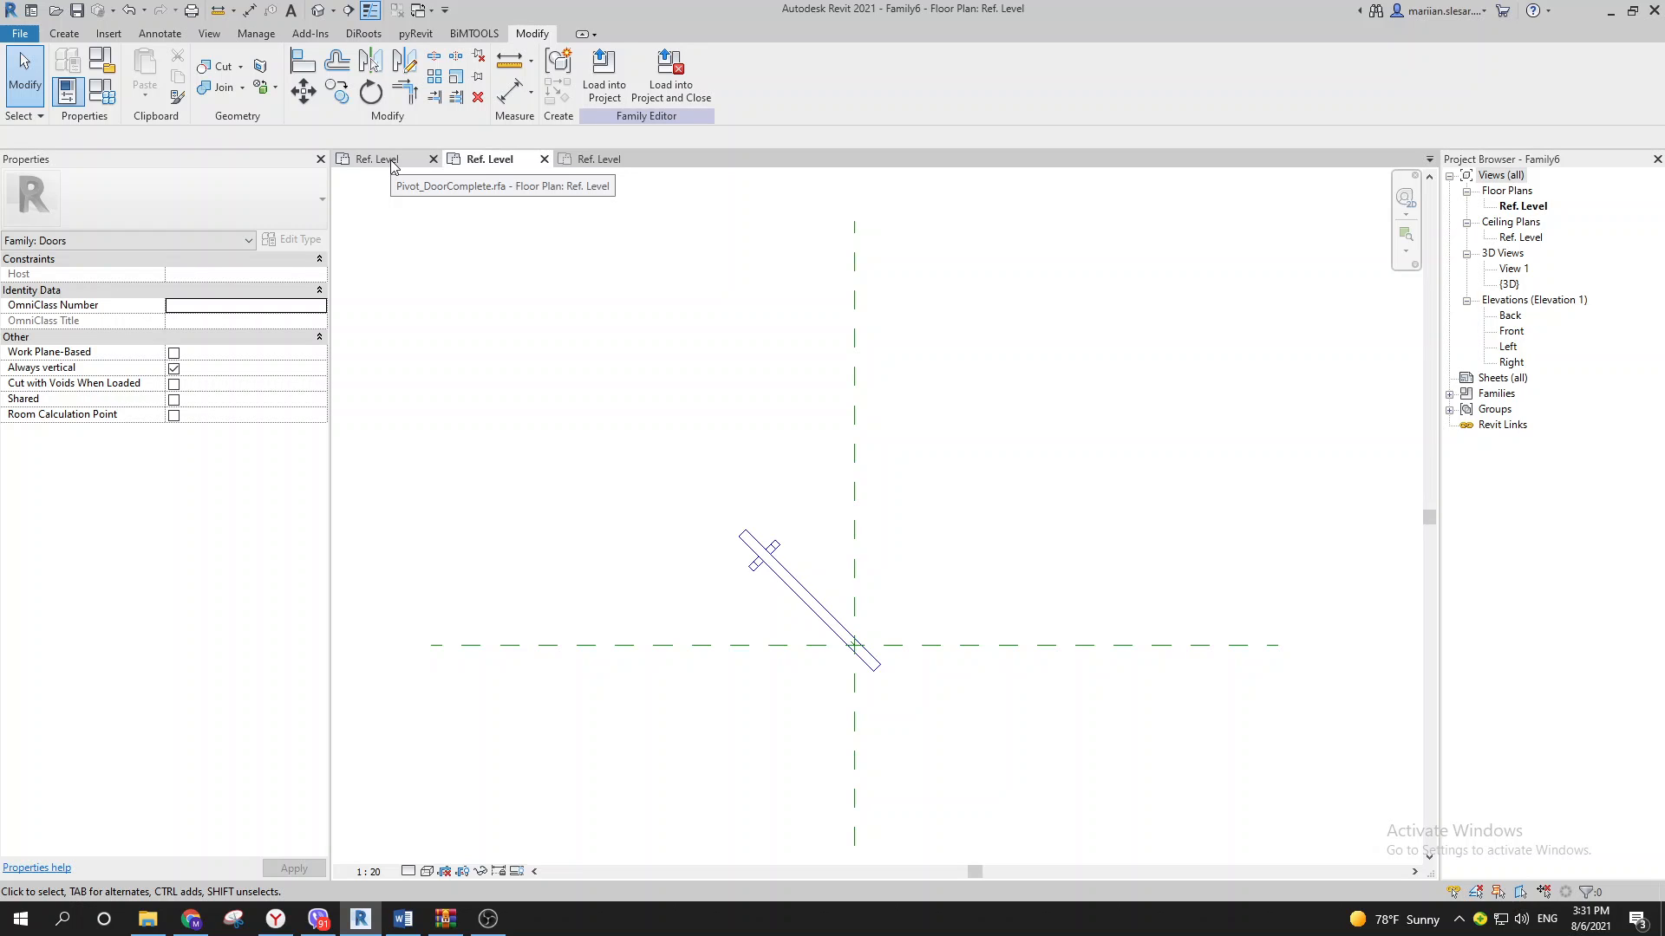
Step: Switch to the Ref. Level floor plan of the Pivot_DoorComplete family
left_click(392, 162)
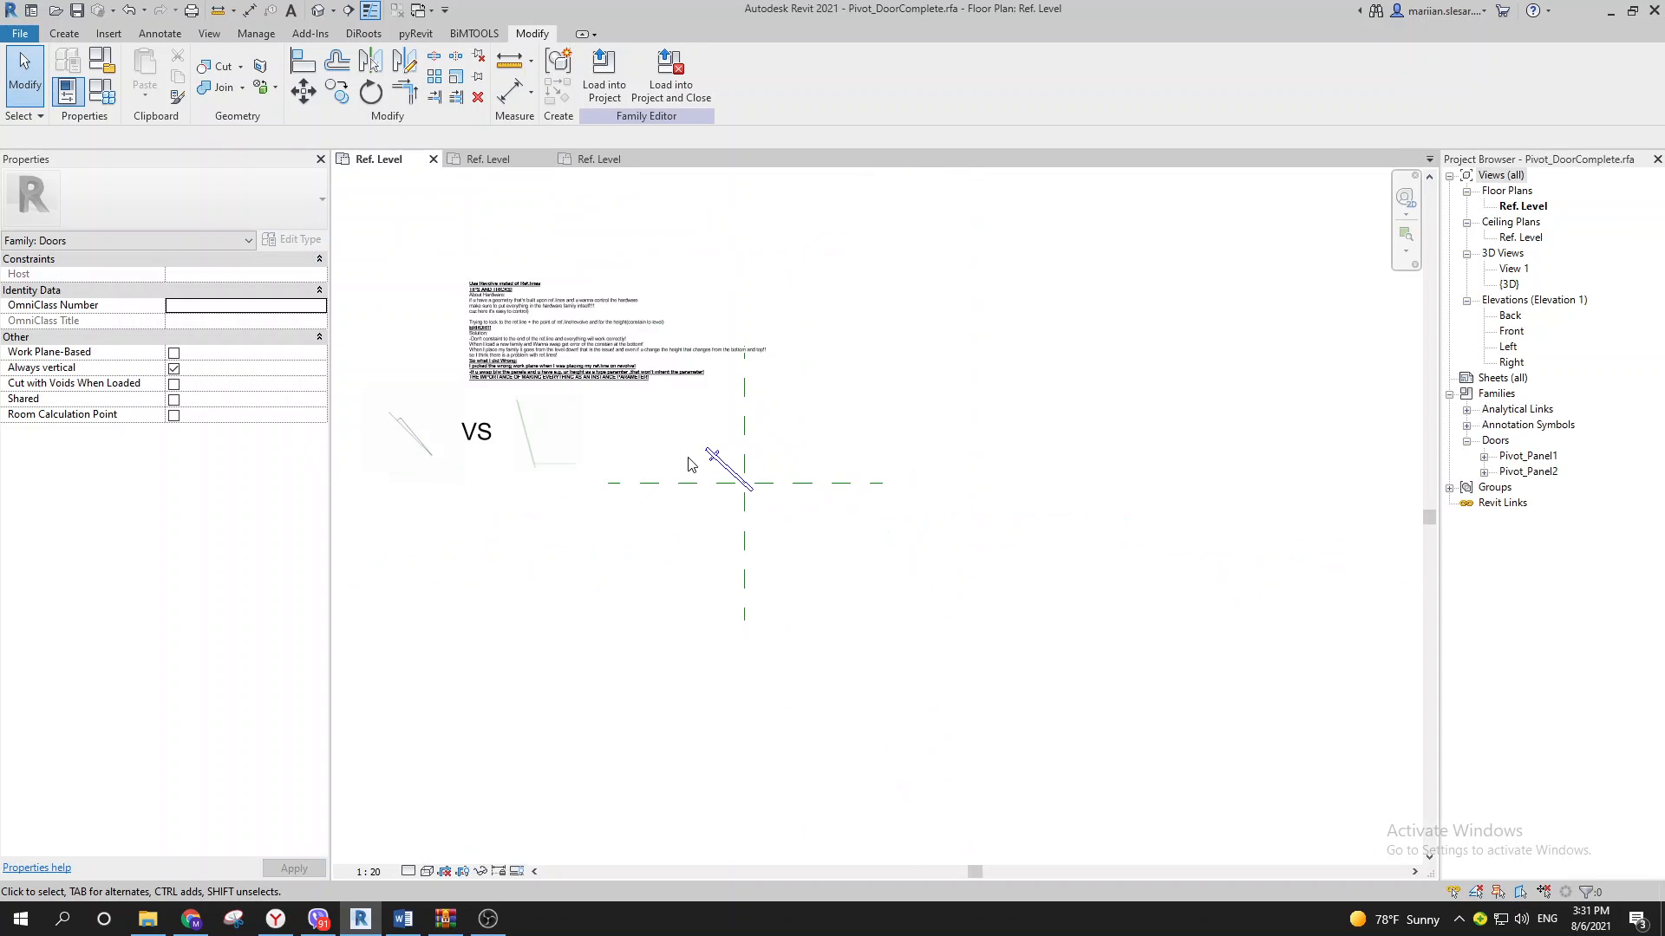
Step: Read the tips and tricks text note and highlight its two lines about putting everything in the hardware family, leaving the text unedited
scroll(688, 464, "up", 4)
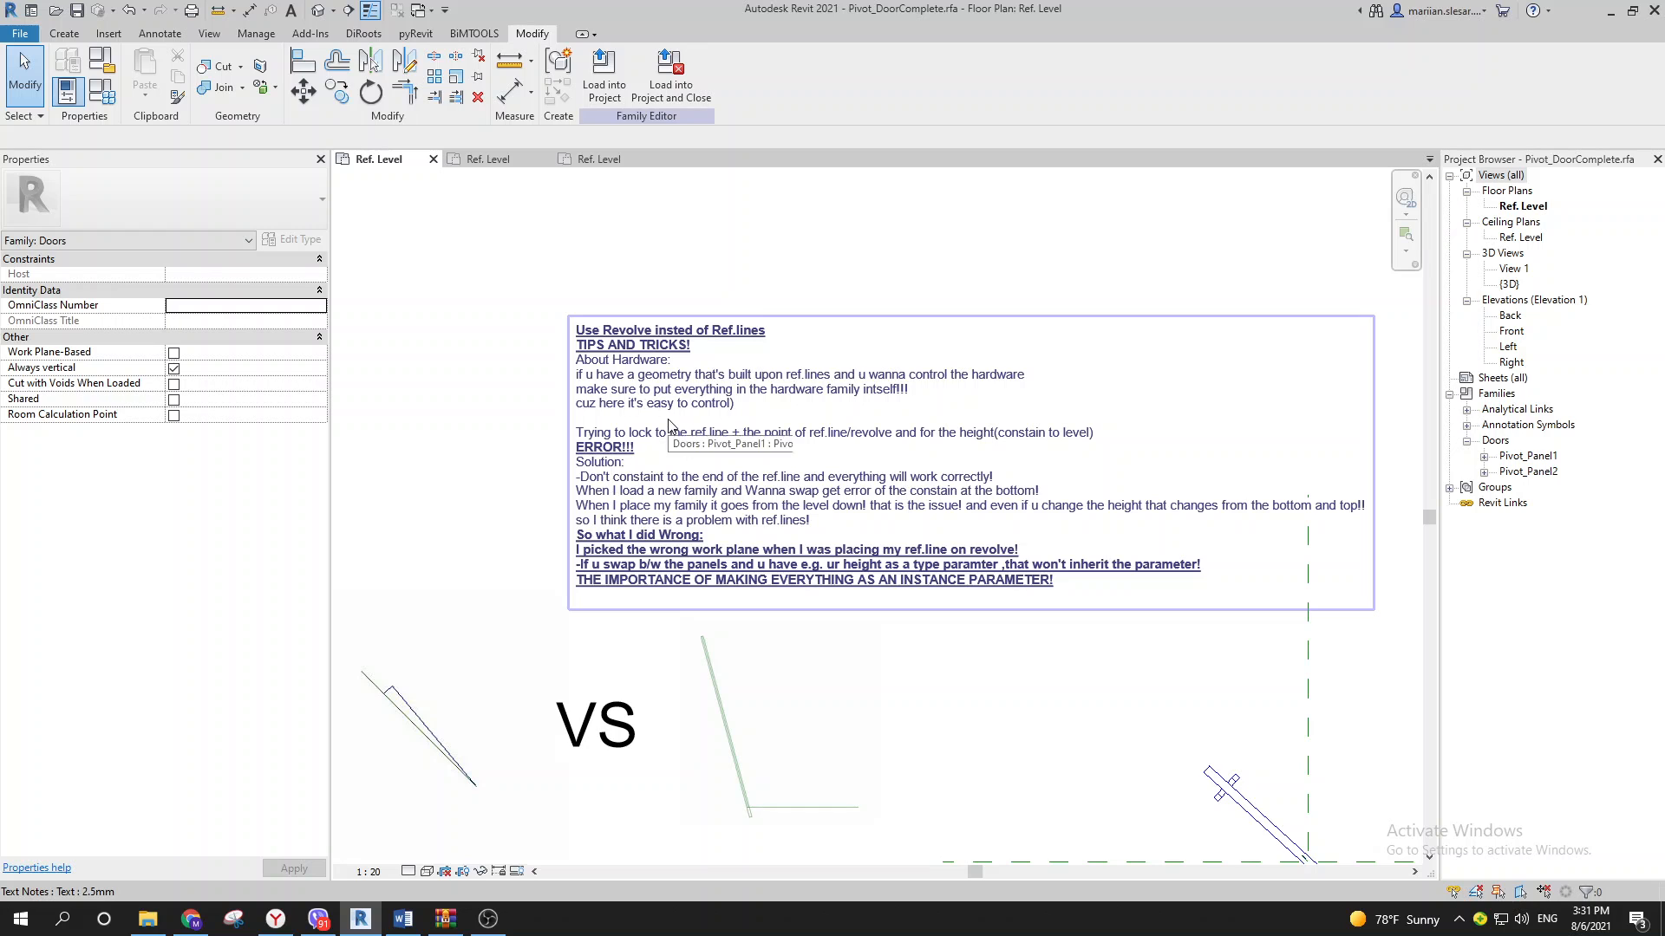
scroll(668, 425, "down", 3)
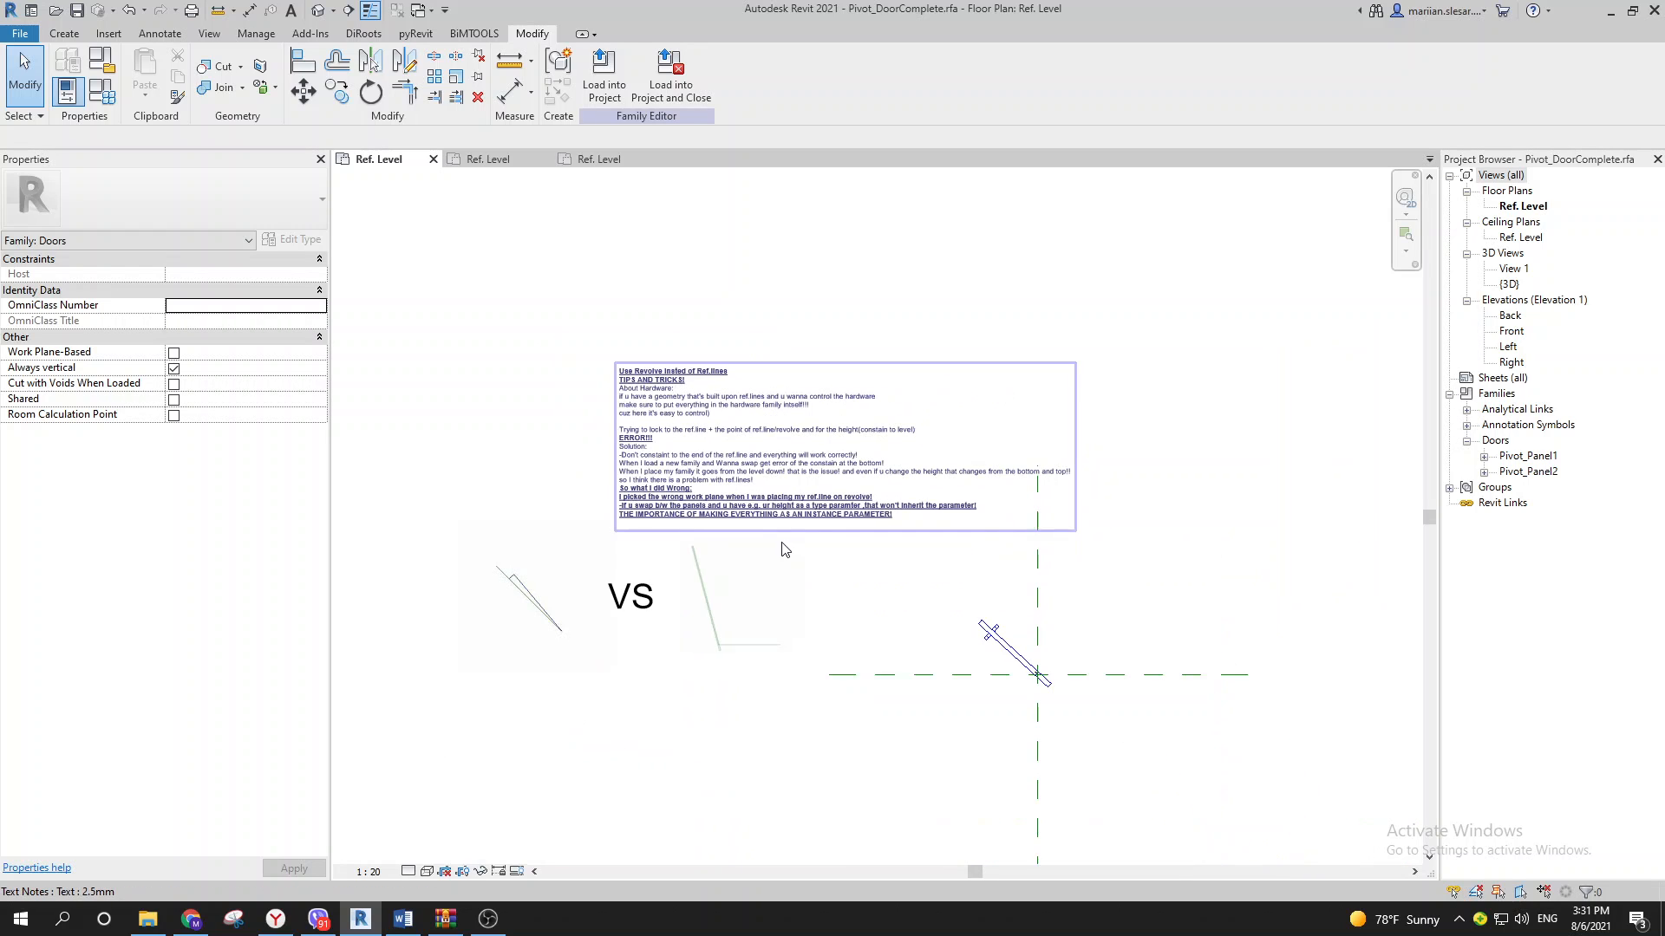
scroll(783, 548, "up", 5)
mouse_move(832, 364)
middle_mouse_down()
mouse_move(754, 446)
mouse_move(697, 453)
middle_mouse_up()
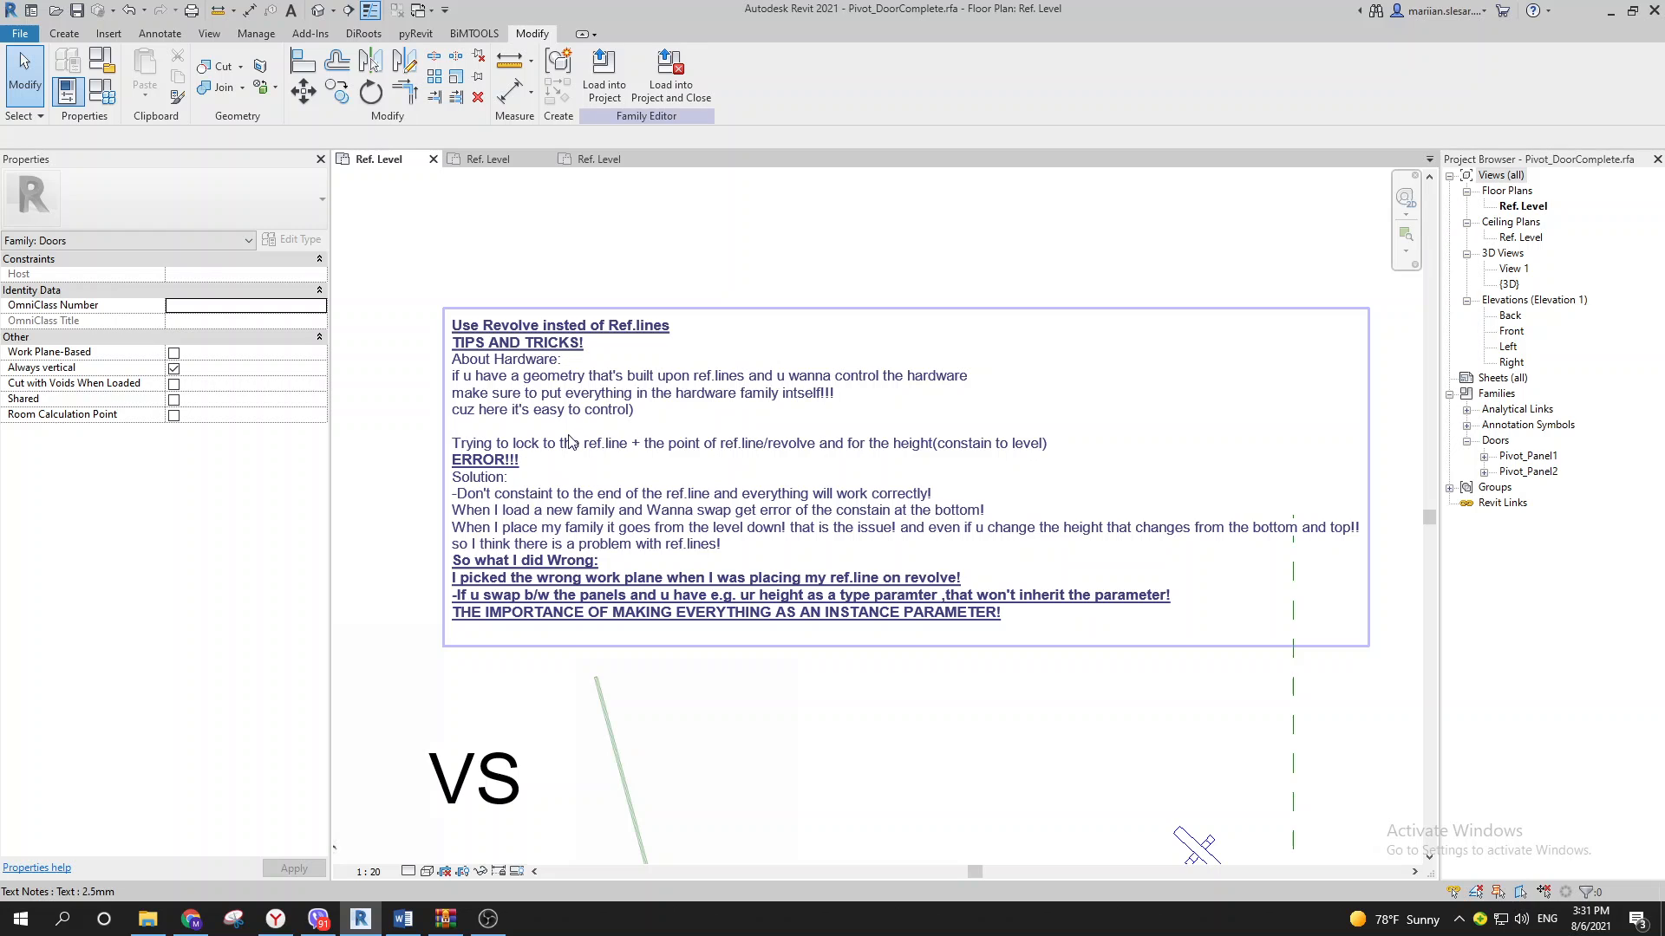
middle_click_drag(621, 476, 618, 484)
double_click(598, 432)
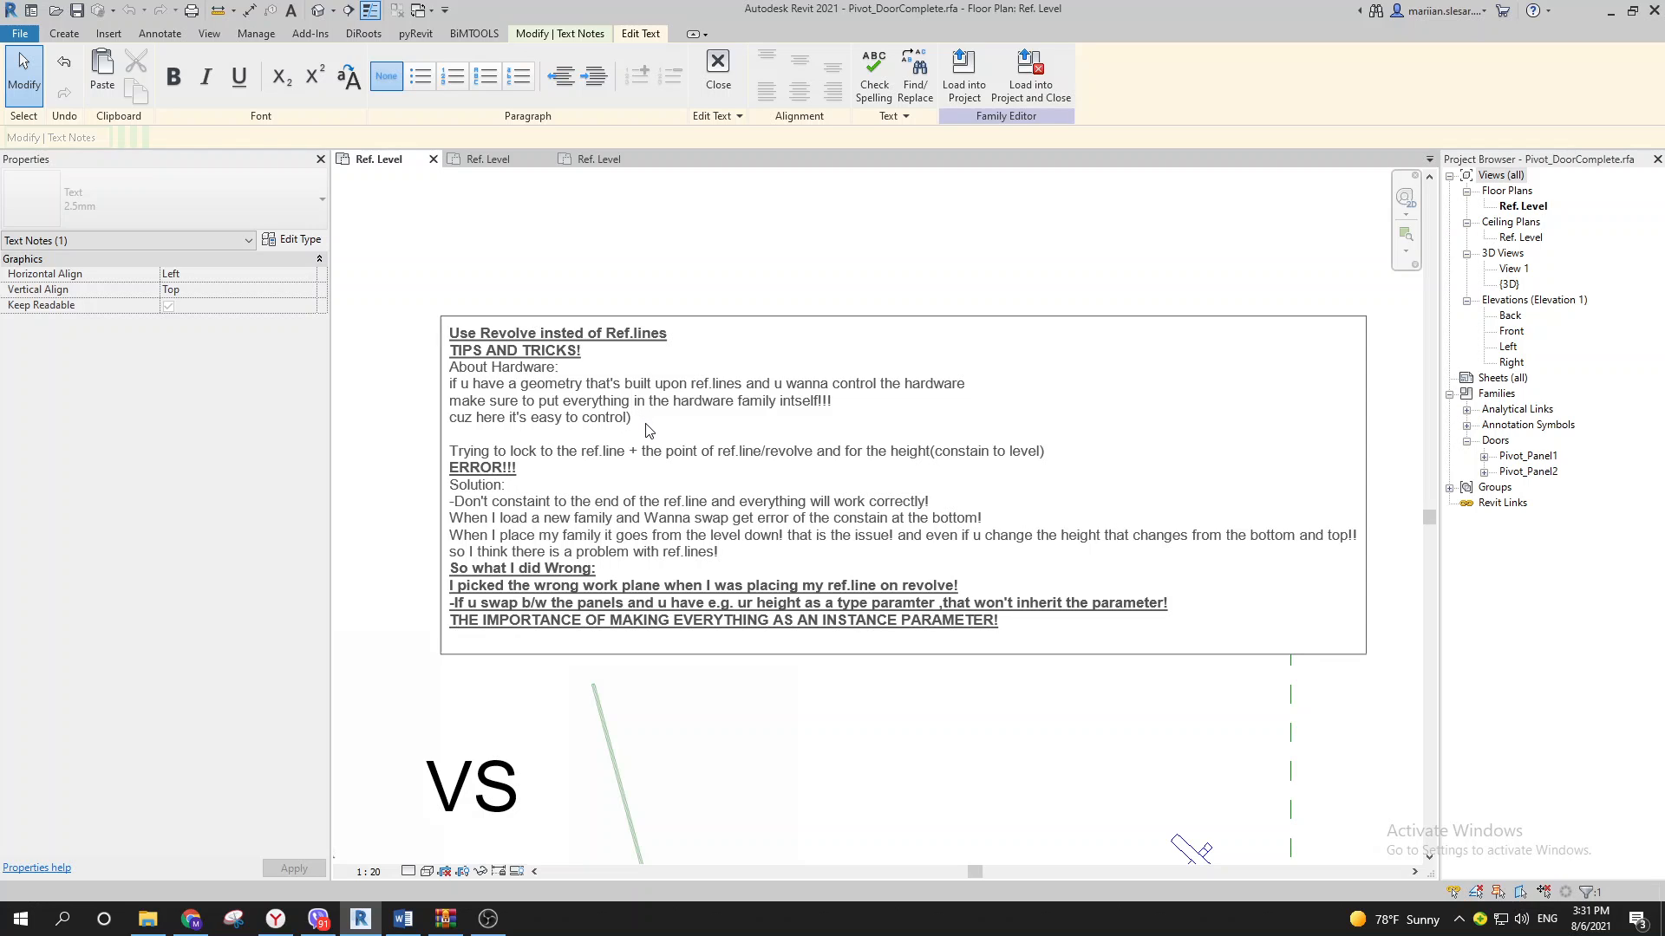
left_click(685, 278)
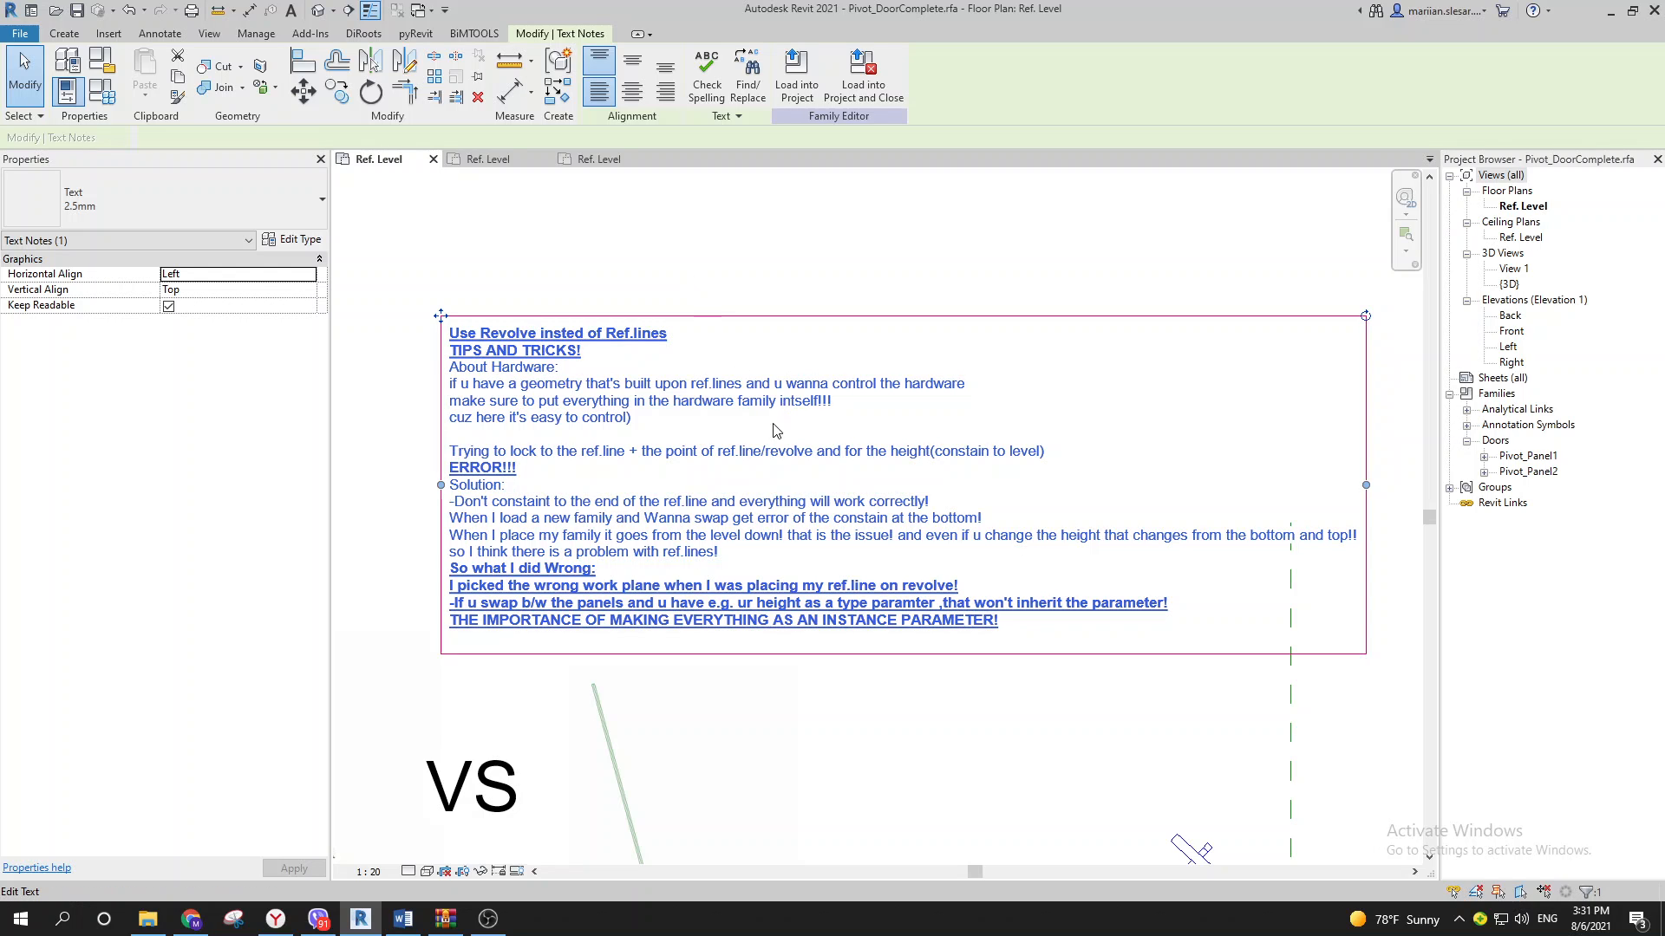
left_click(704, 411)
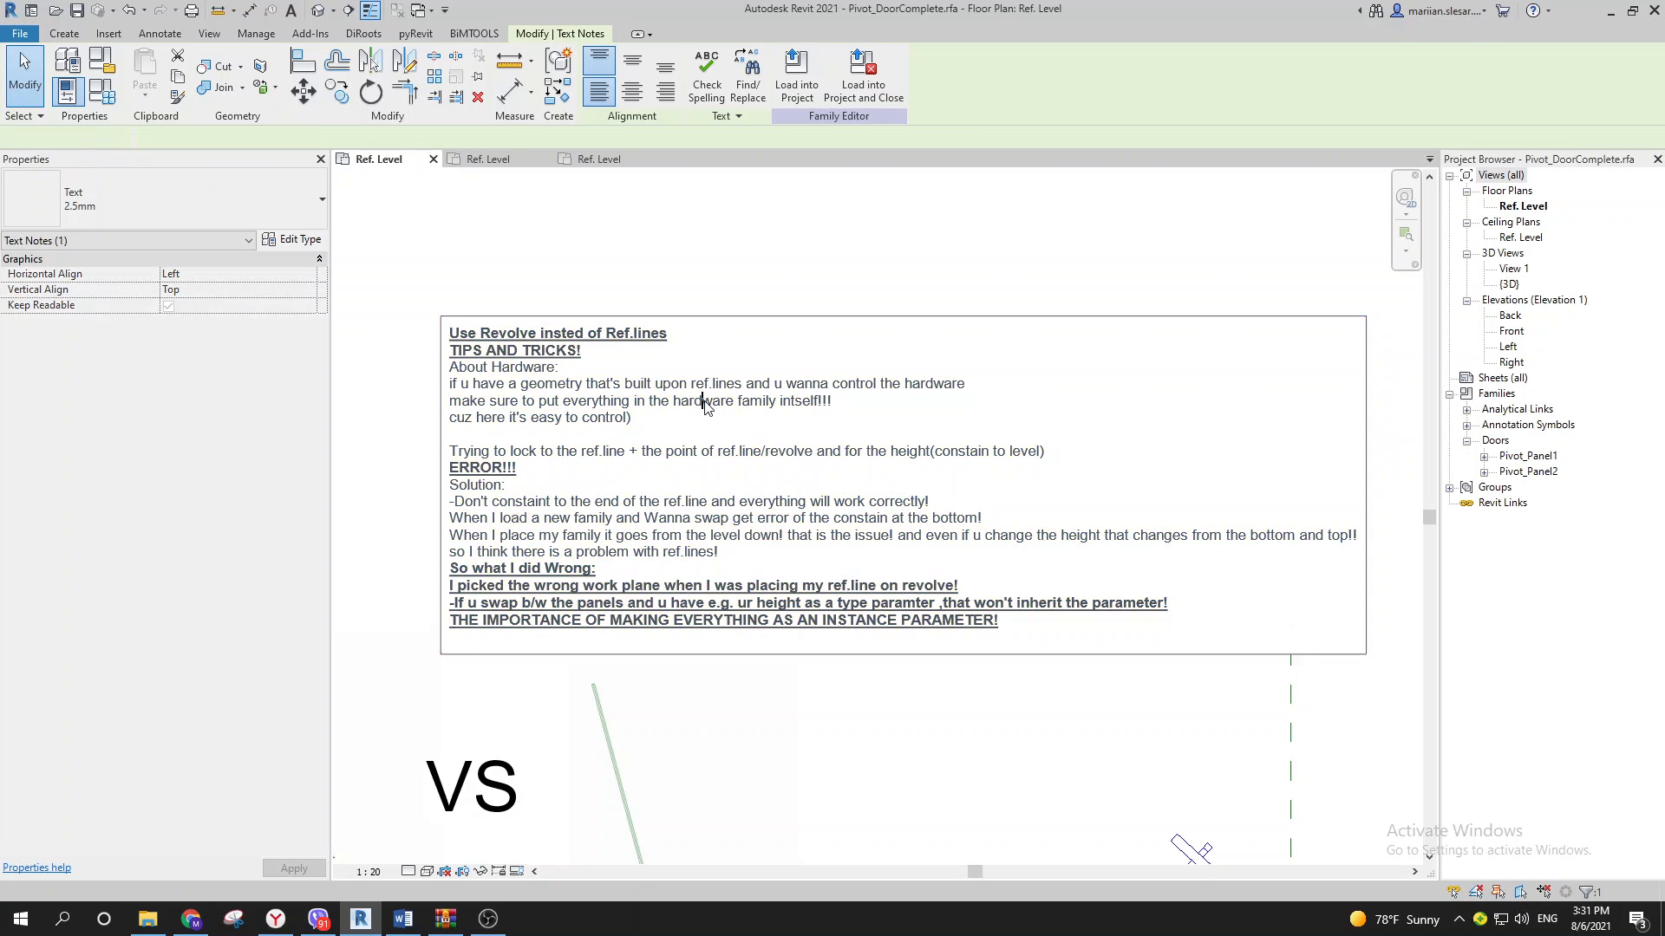
left_click_drag(646, 419, 448, 401)
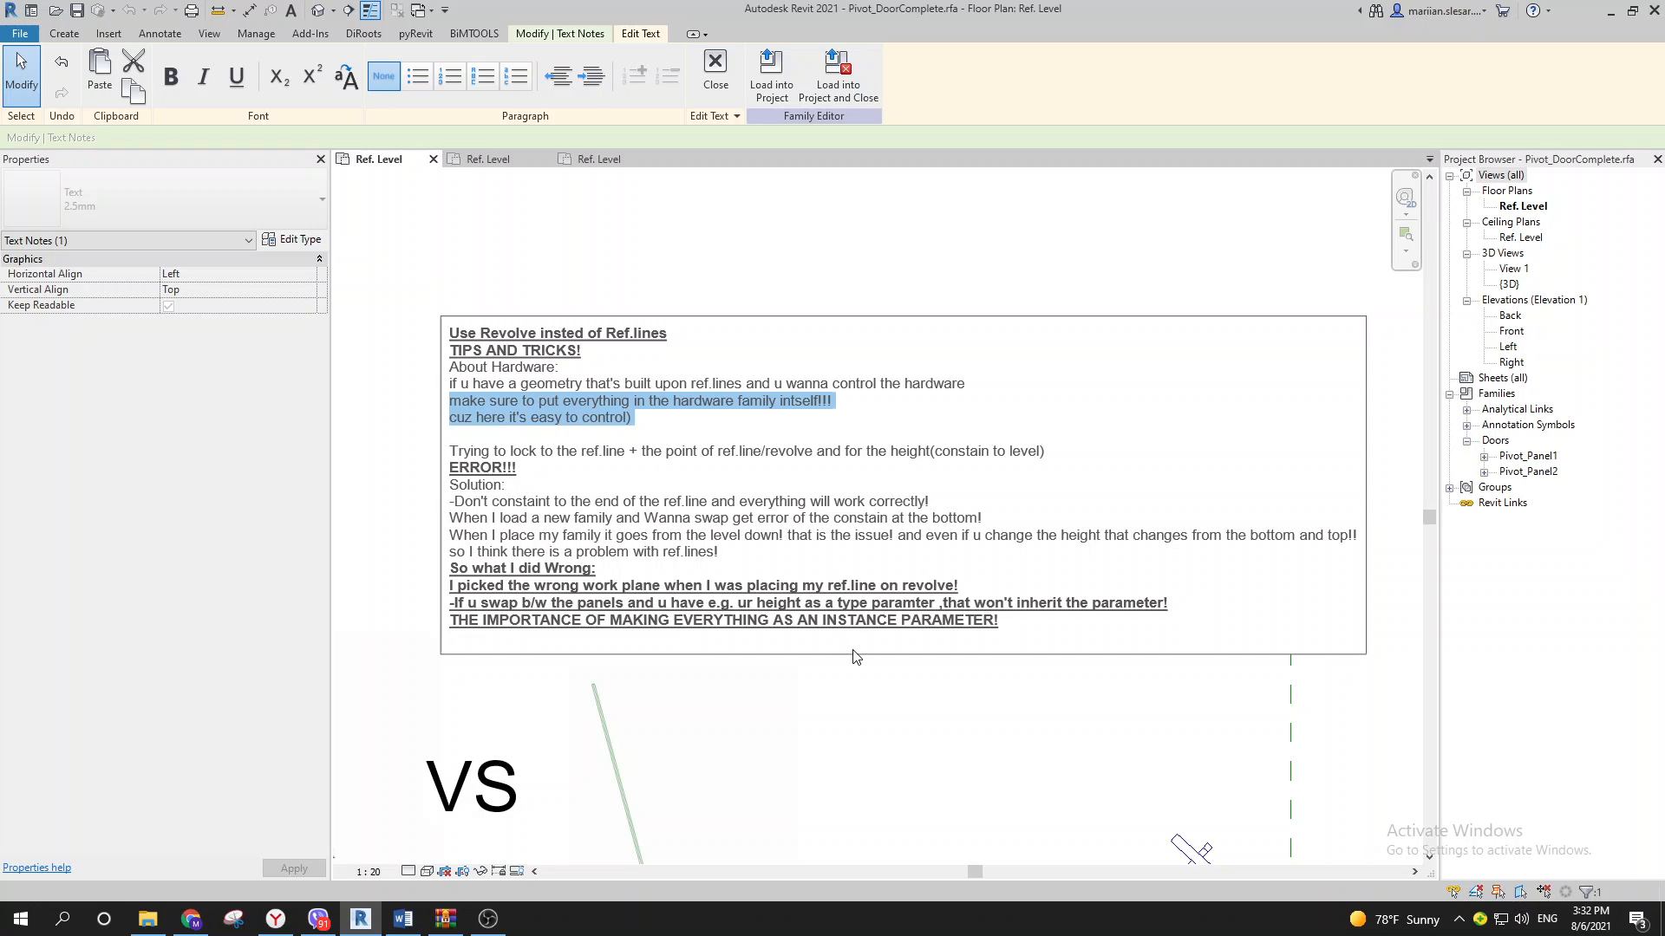
left_click(872, 685)
Step: Examine the error and solution notes, the reference line comparison images, and the angled panel at the reference plane intersection
scroll(471, 424, "down", 2)
scroll(471, 425, "up", 2)
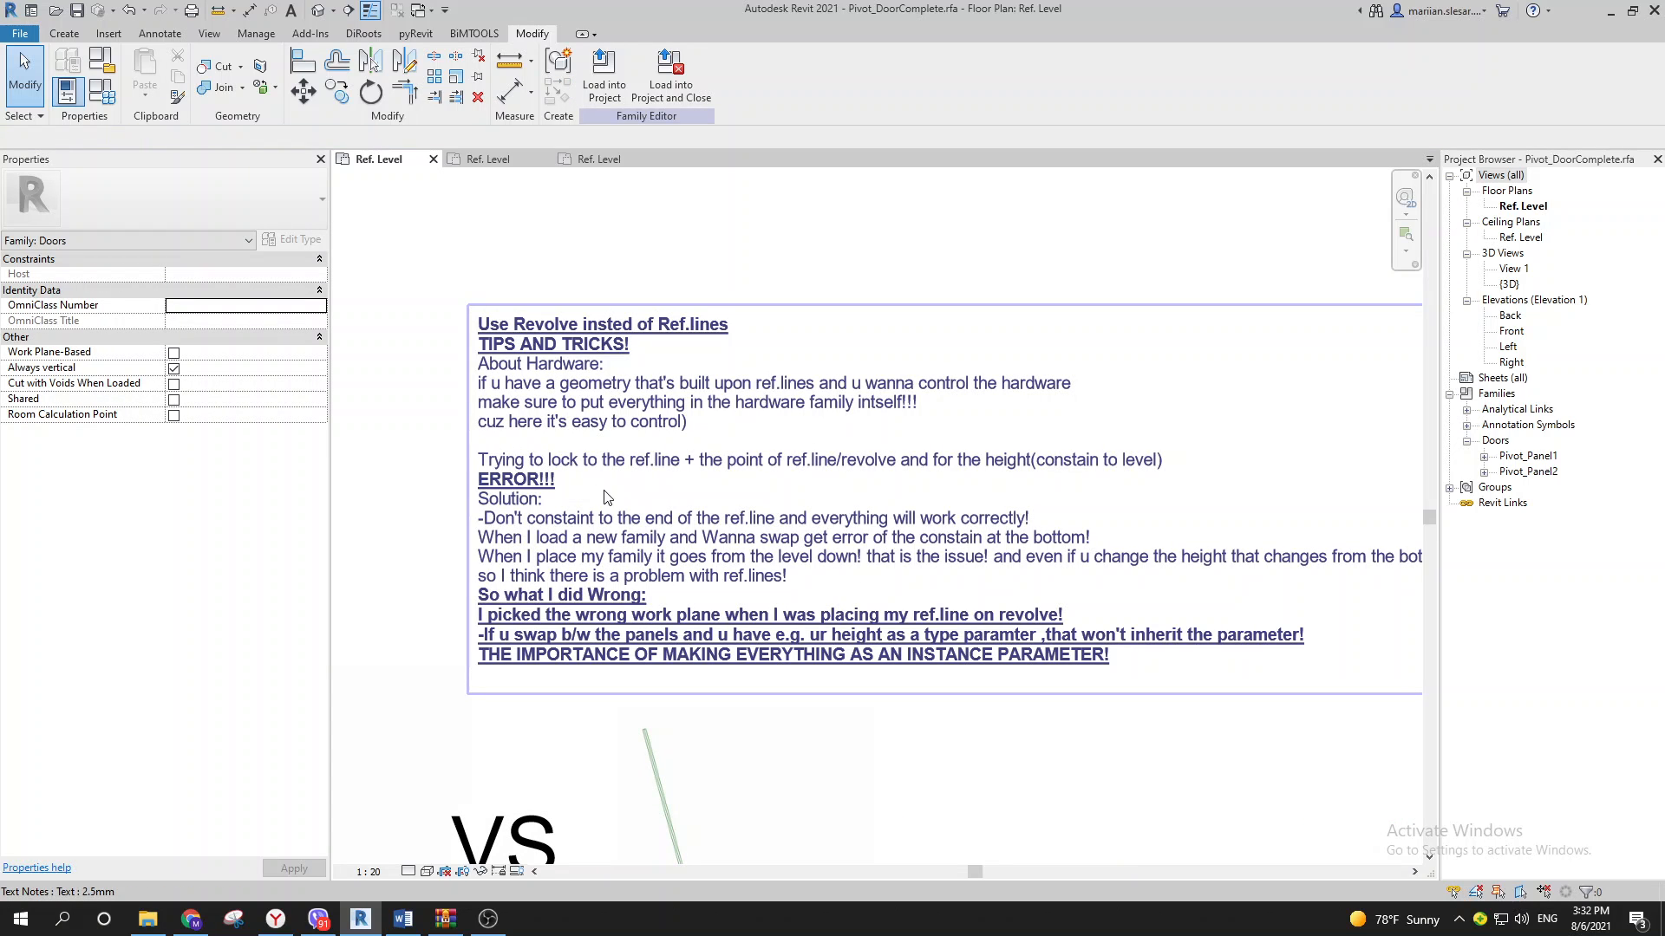
scroll(642, 412, "down", 4)
mouse_move(789, 592)
middle_mouse_down()
mouse_move(777, 564)
mouse_move(726, 544)
middle_mouse_up()
scroll(726, 545, "up", 2)
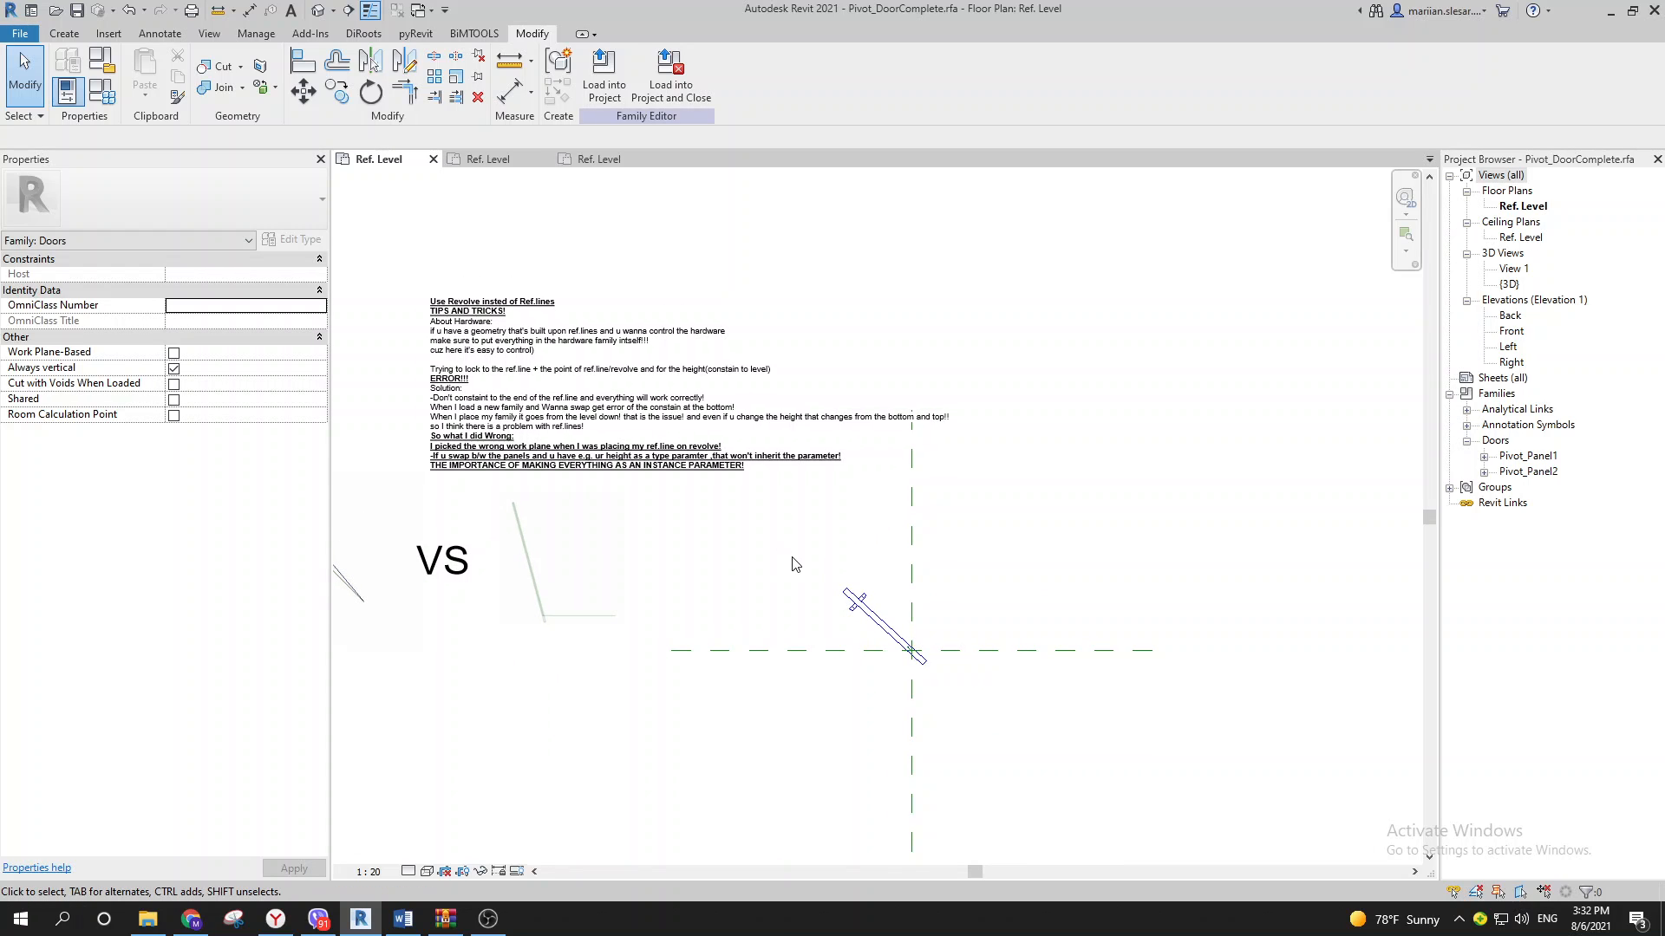
middle_click_drag(793, 563, 793, 569)
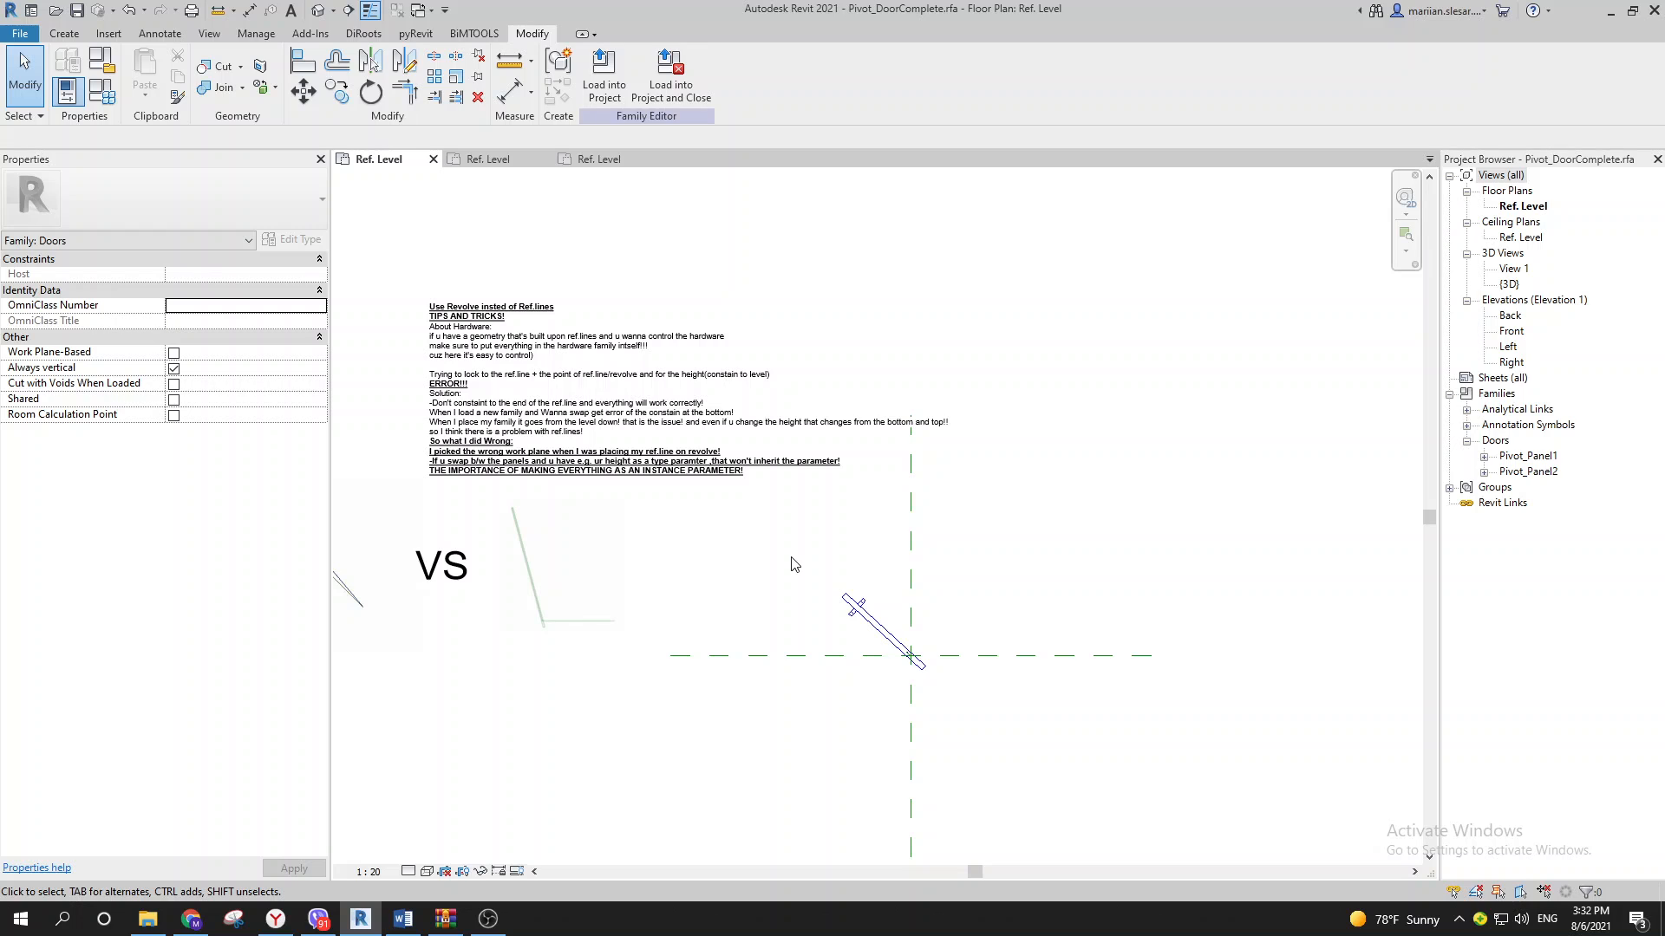
scroll(791, 562, "up", 2)
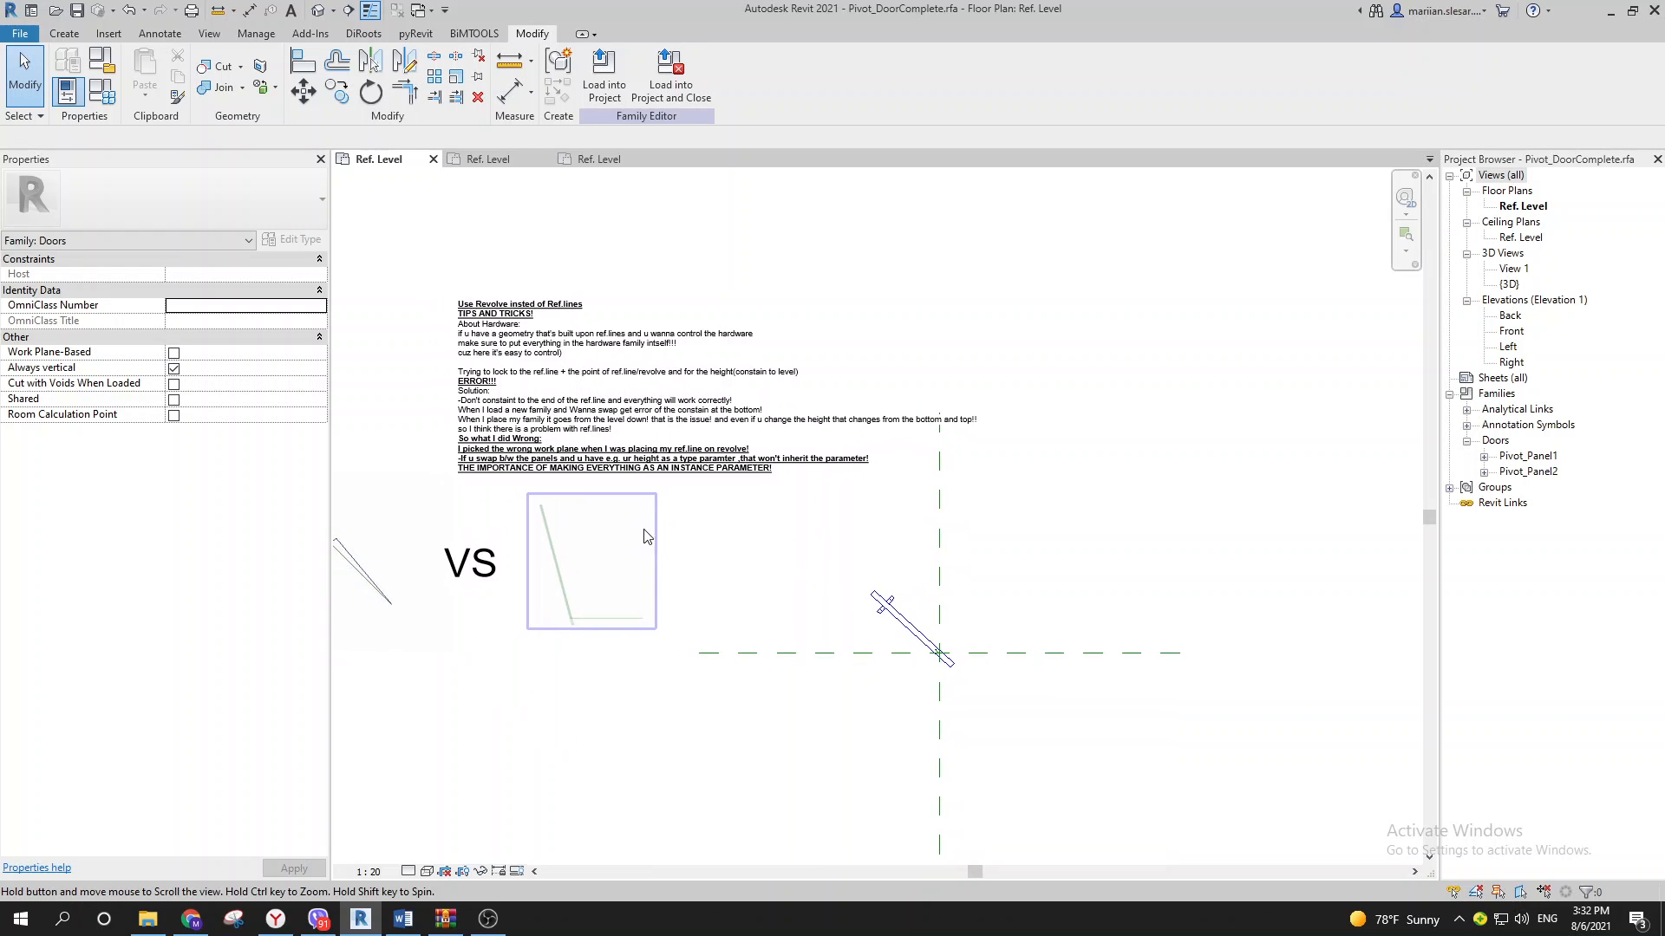
middle_click_drag(788, 564, 765, 559)
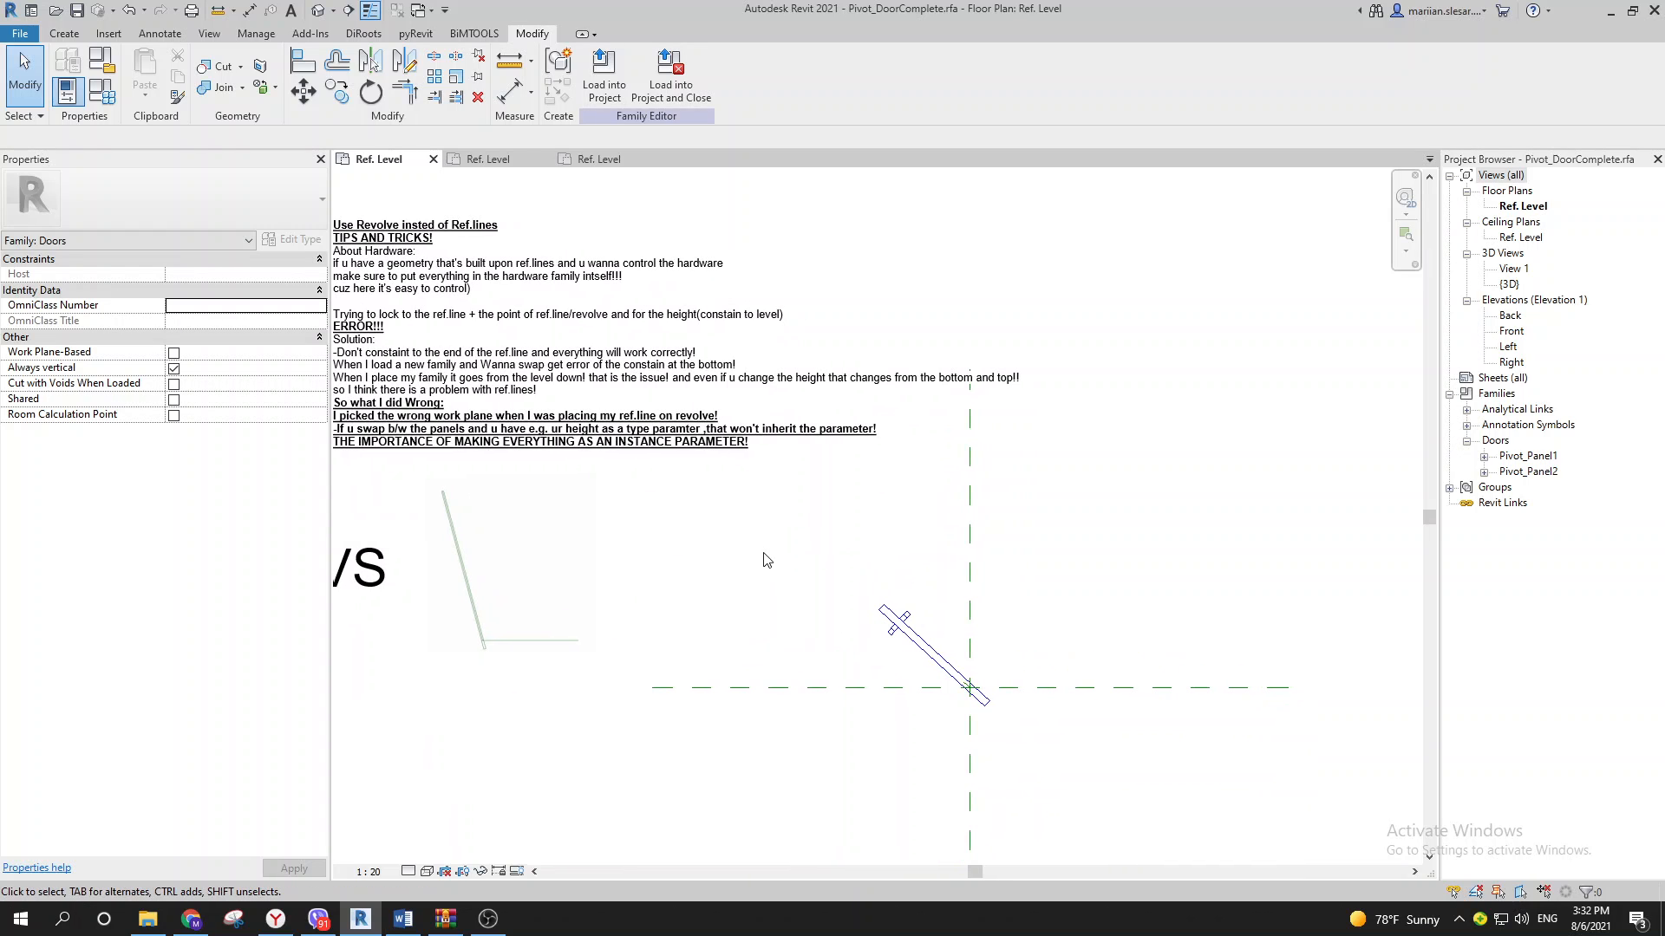